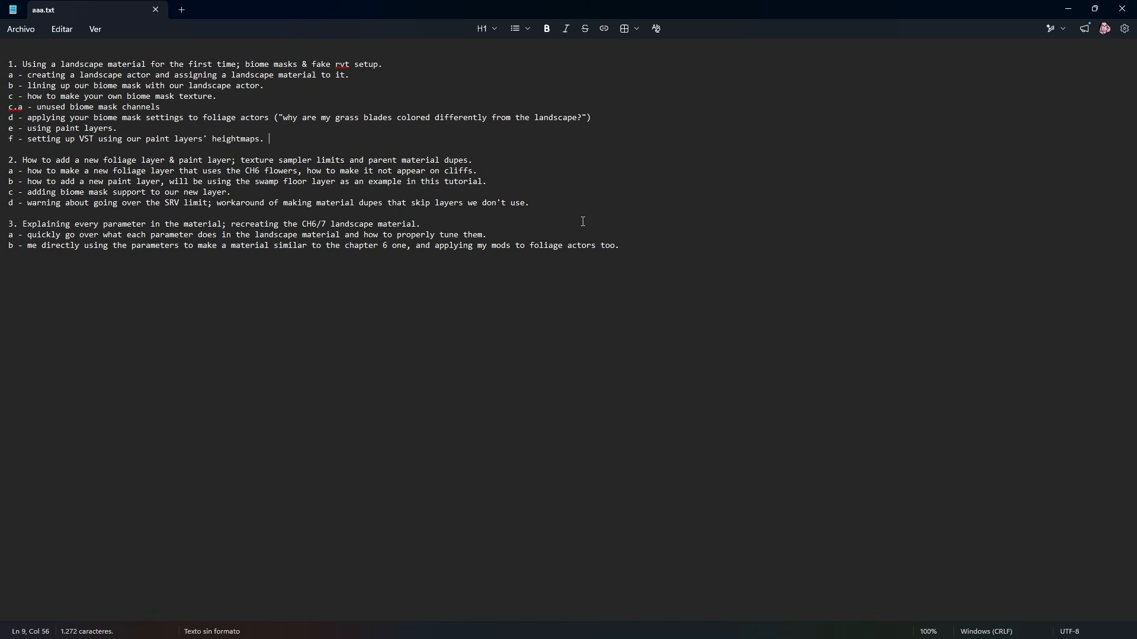
Switch to Unreal Editor for Fortnite and create a project from the Blank island template named SOMNi_Landscape_Tutorial.
{"action": "key", "text": "alt+Tab"}
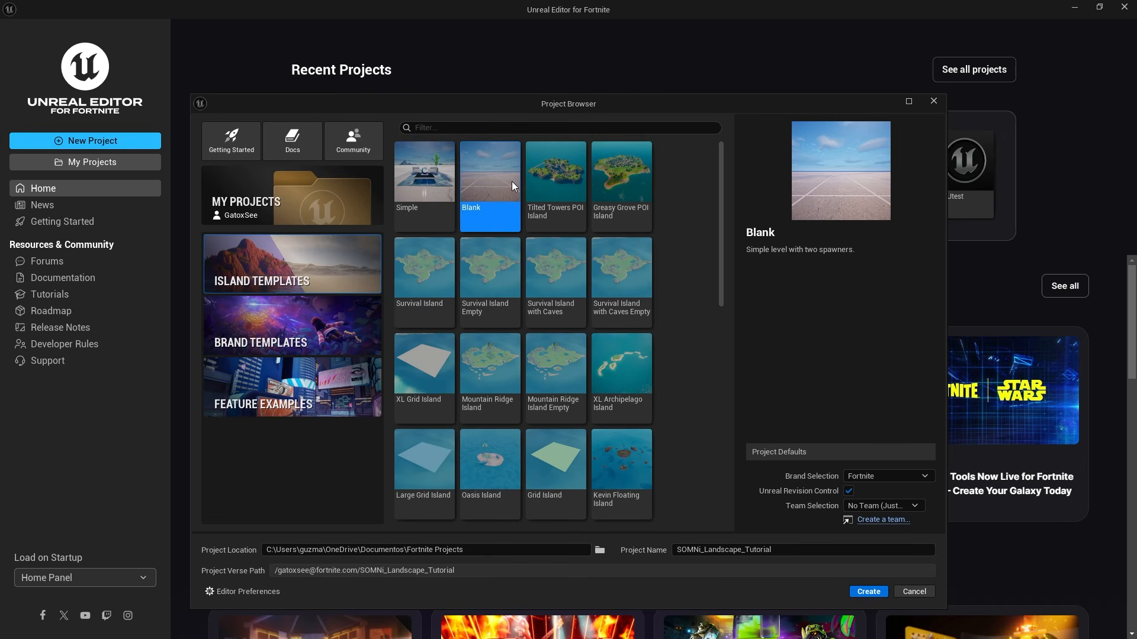
{"action": "left_click", "coordinate": [868, 591]}
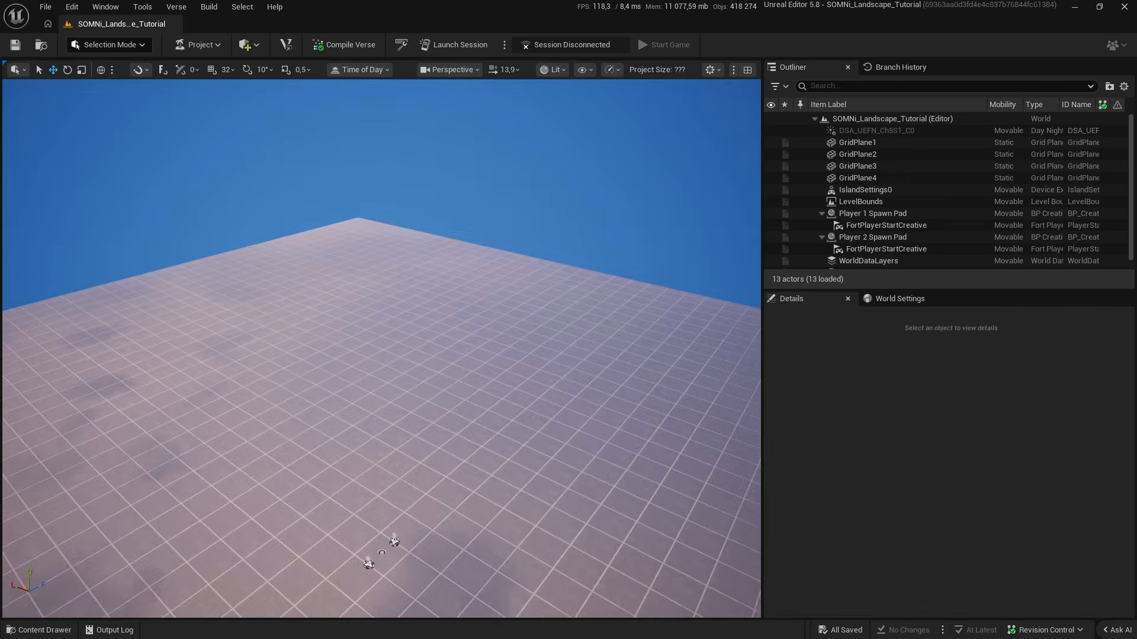
Select the four grid planes that form the level's floor and delete them.
{"action": "left_click", "coordinate": [355, 297]}
{"action": "left_click", "coordinate": [357, 295], "text": "ctrl"}
{"action": "left_click", "coordinate": [519, 329], "text": "ctrl"}
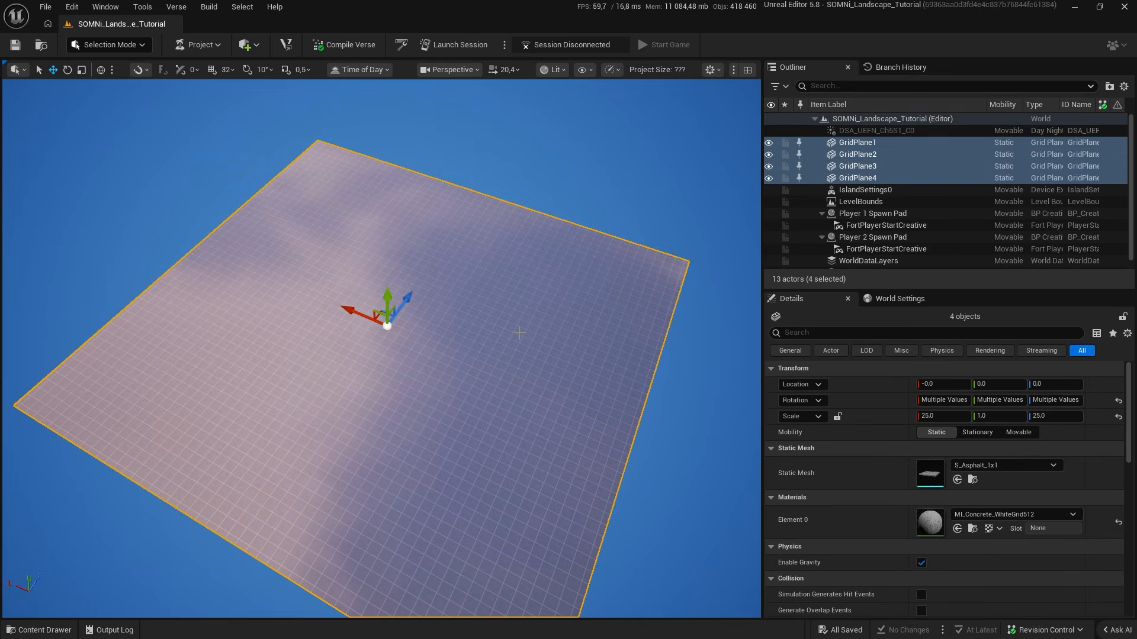
{"action": "key", "text": "Delete"}
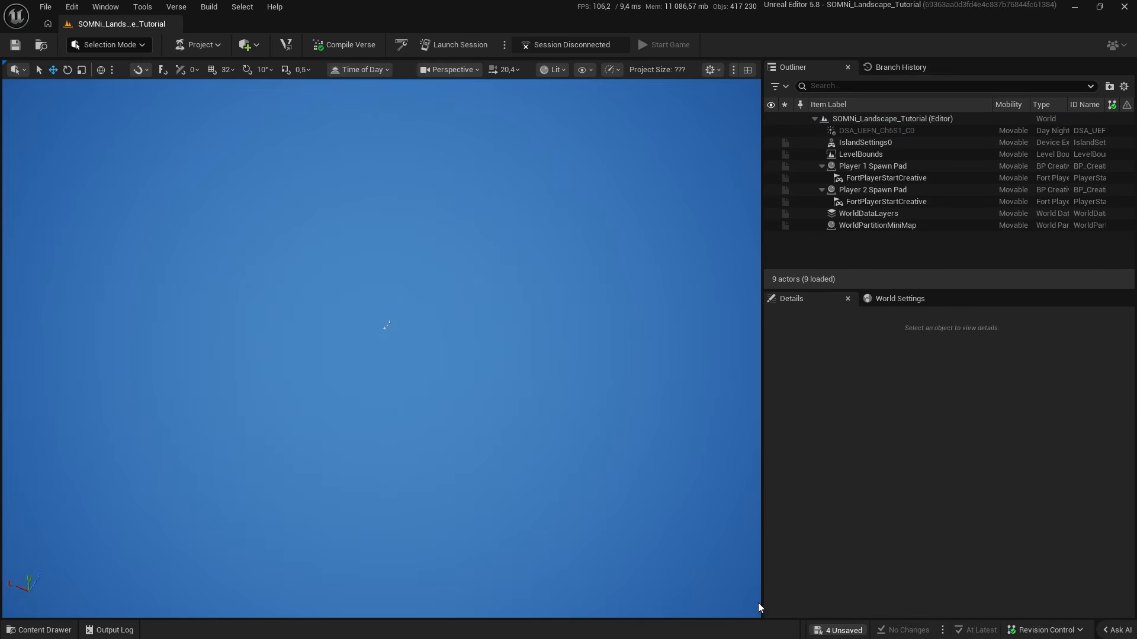
Save all modified level files and close the SOMNi_Landscape_Tutorial project.
{"action": "key", "text": "ctrl+shift+s"}
{"action": "left_click", "coordinate": [645, 465]}
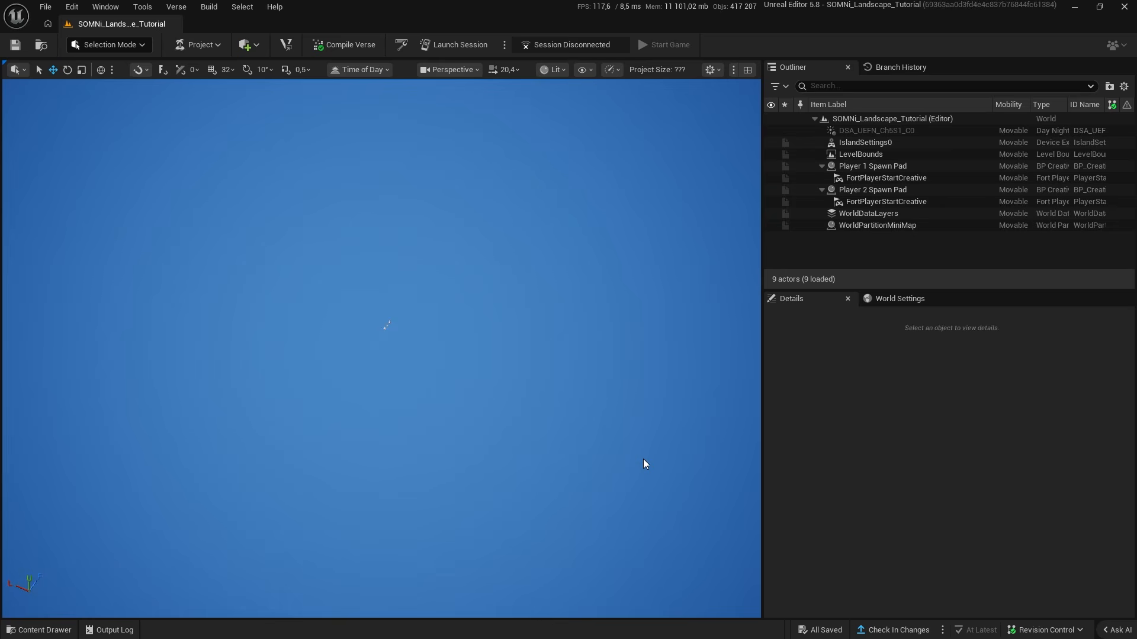
{"action": "left_click", "coordinate": [181, 44]}
{"action": "left_click", "coordinate": [231, 178]}
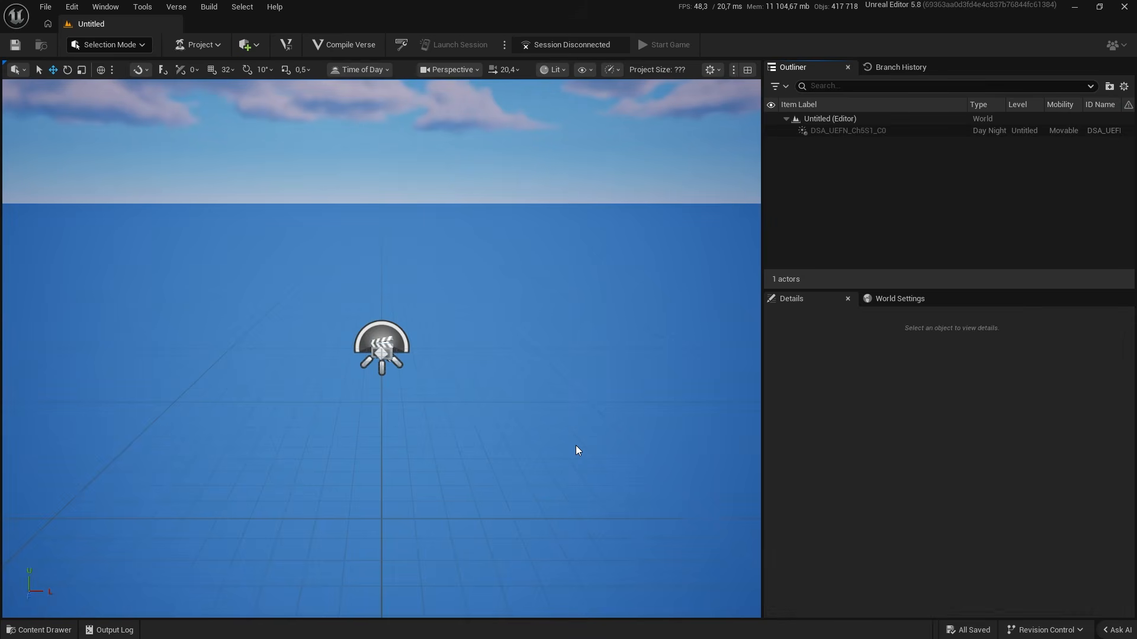
Switch to File Explorer and extract SOMNi.zip with 7-Zip into its own SOMNi folder inside the tut folder.
{"action": "key", "text": "alt+Tab"}
{"action": "left_click_drag", "start_coordinate": [144, 140], "coordinate": [149, 125]}
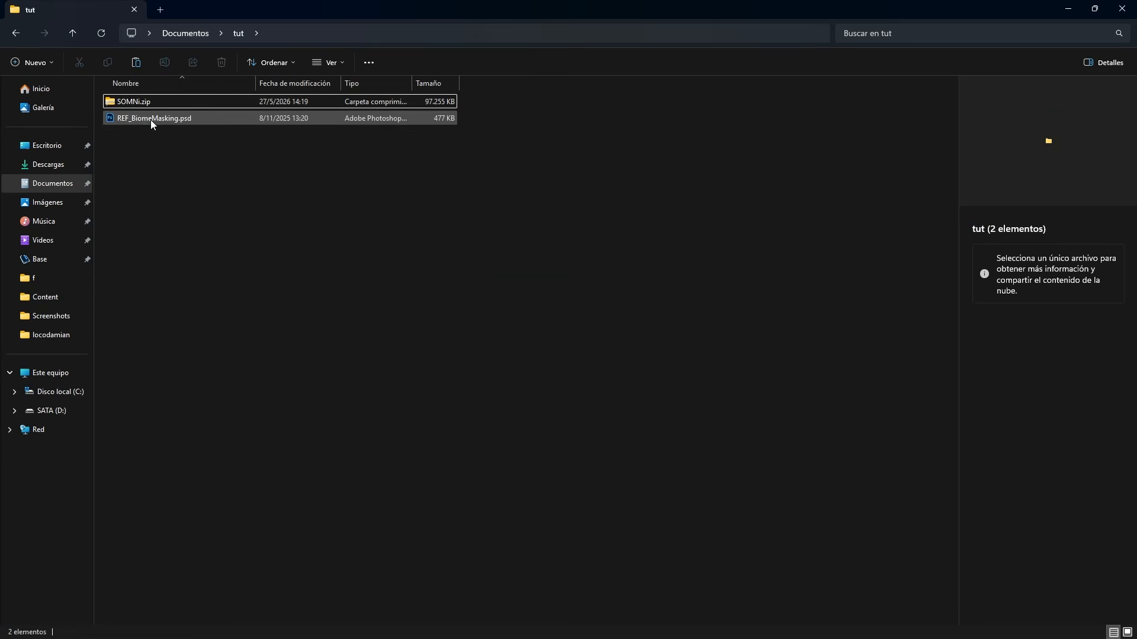
{"action": "right_click", "coordinate": [153, 103]}
{"action": "mouse_move", "coordinate": [207, 203]}
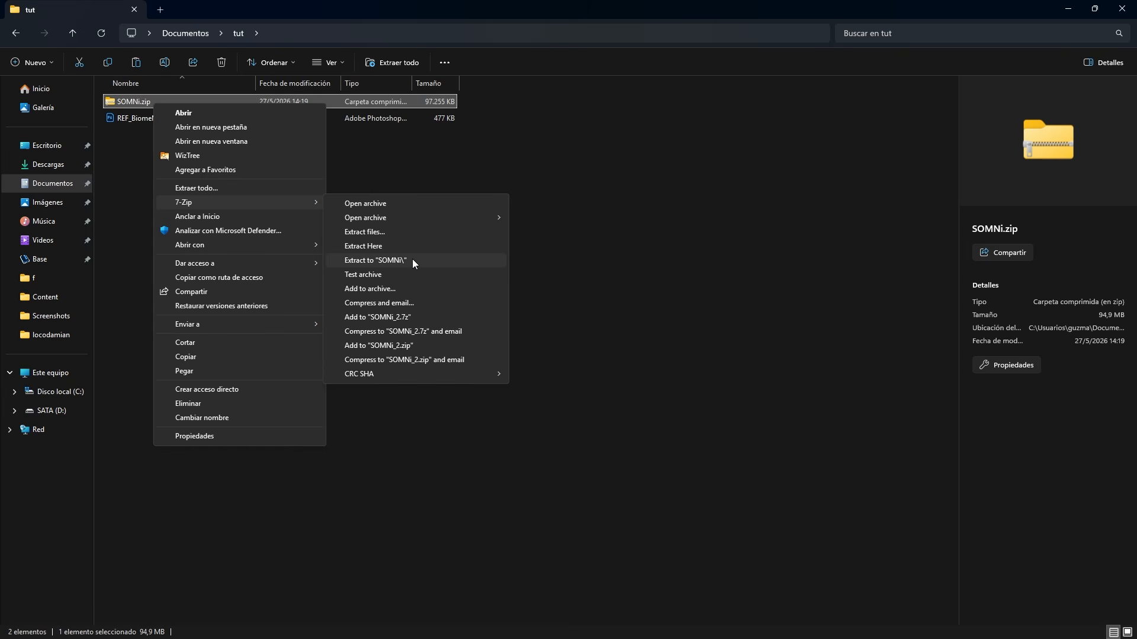
{"action": "left_click", "coordinate": [412, 260]}
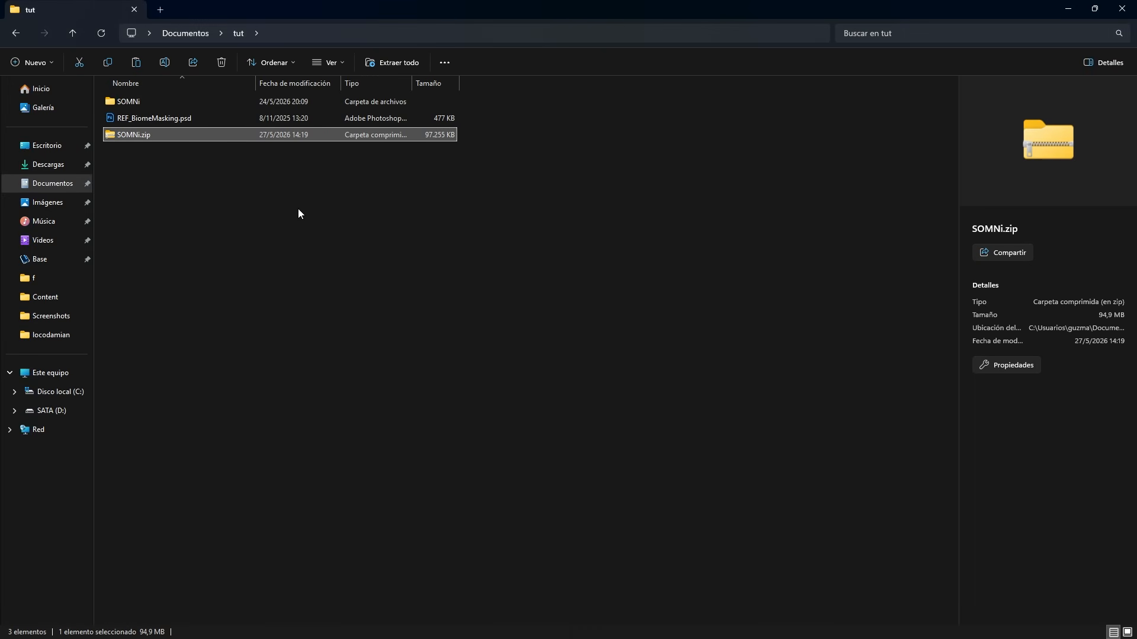
{"action": "left_click", "coordinate": [324, 223]}
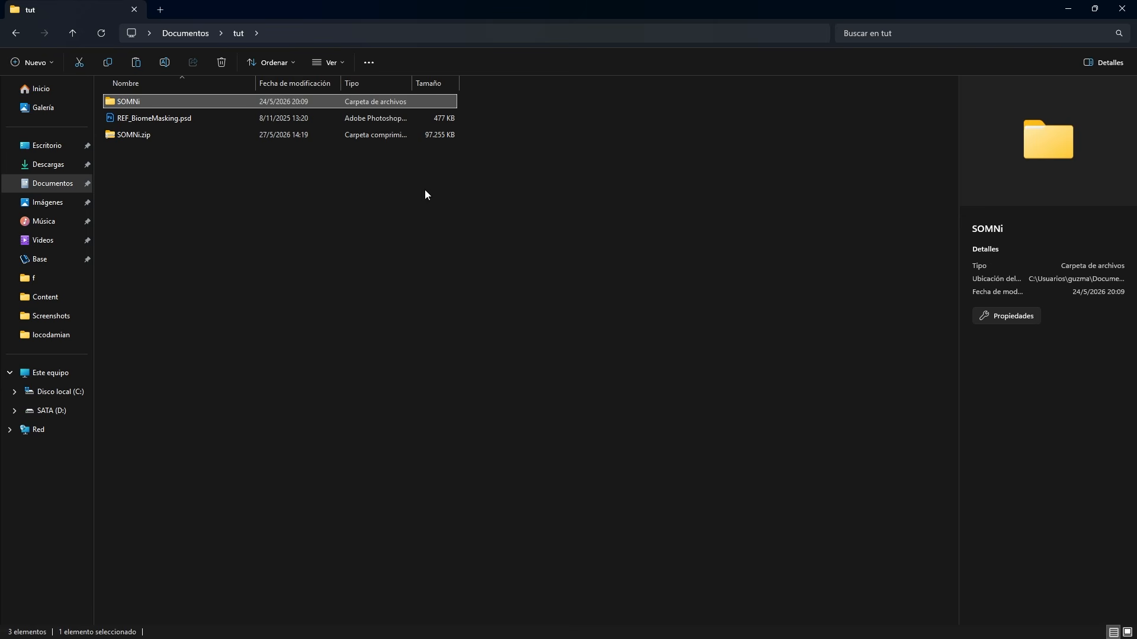
{"action": "left_click", "coordinate": [608, 624]}
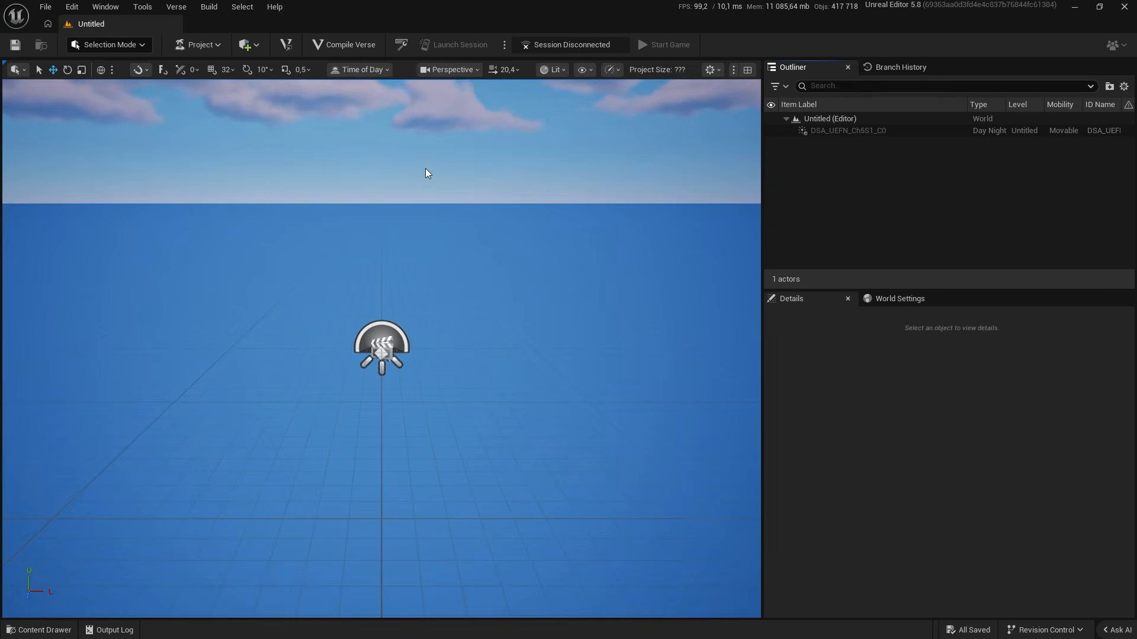
{"action": "left_click", "coordinate": [216, 51]}
{"action": "left_click", "coordinate": [474, 371]}
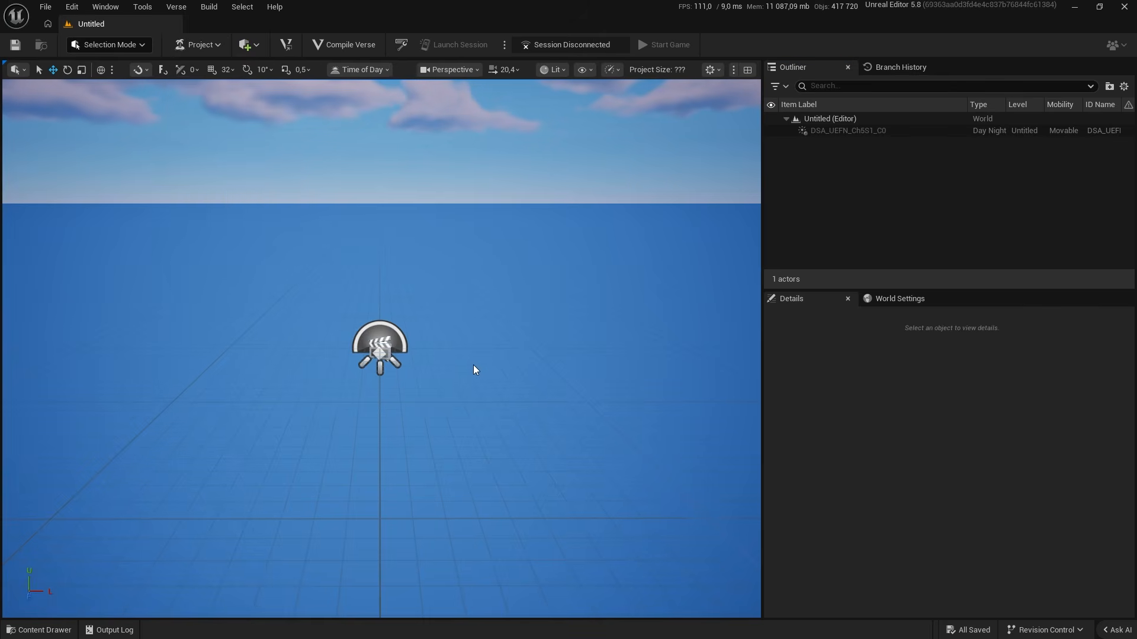
{"action": "left_click", "coordinate": [201, 47]}
Return to File Explorer and browse to the local drive C: in a new tab, keeping the tut folder open.
{"action": "key", "text": "alt+Tab"}
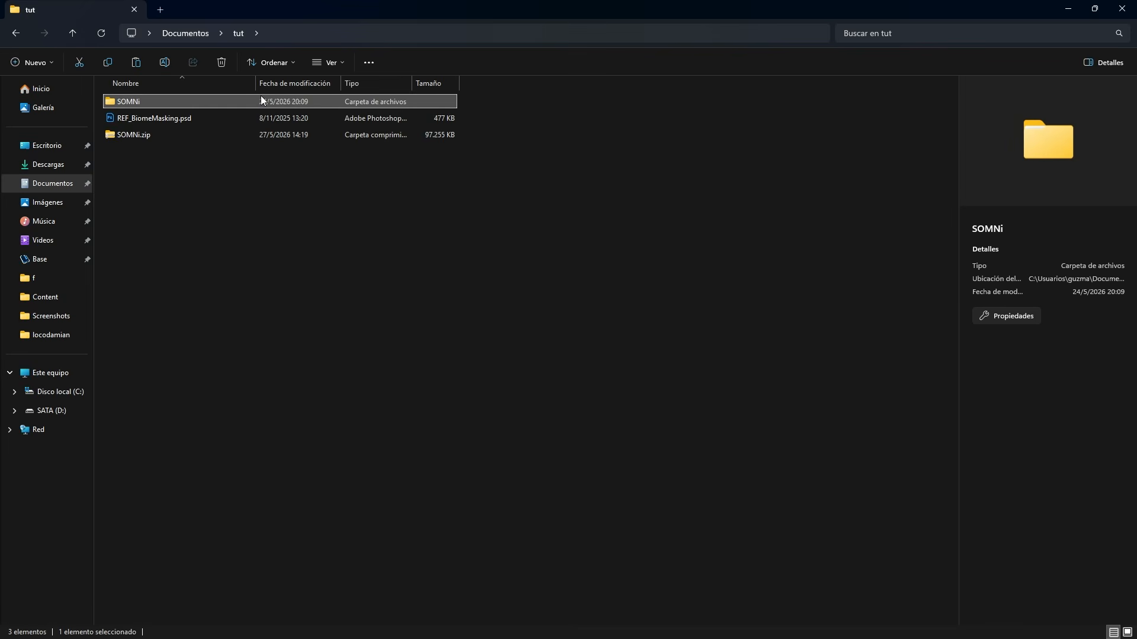
{"action": "left_click", "coordinate": [161, 10]}
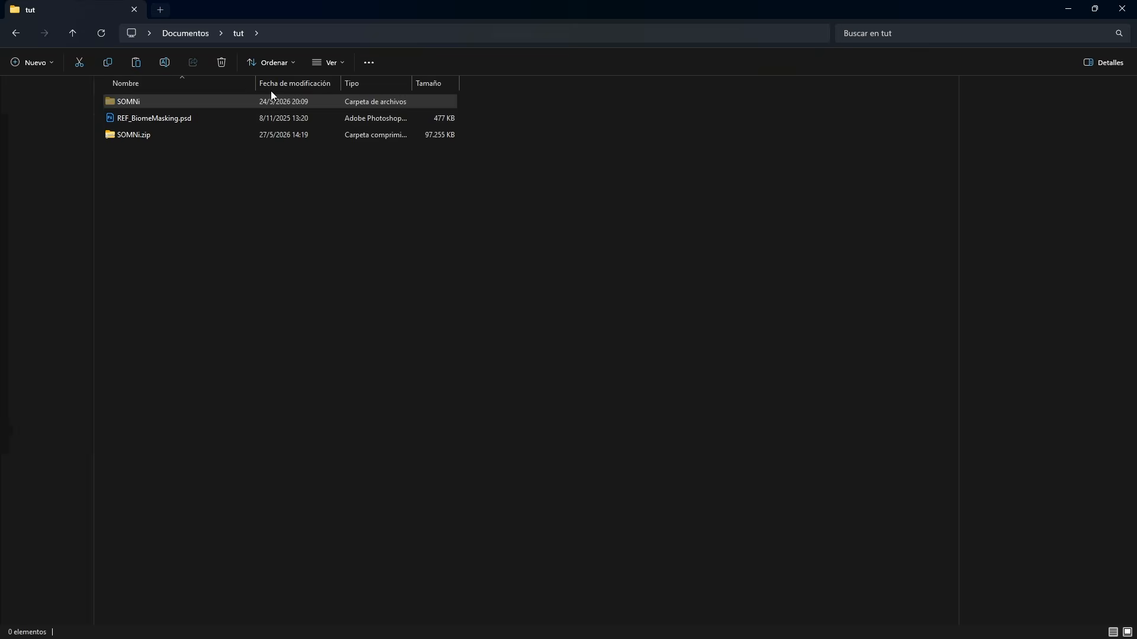
{"action": "left_click", "coordinate": [36, 184]}
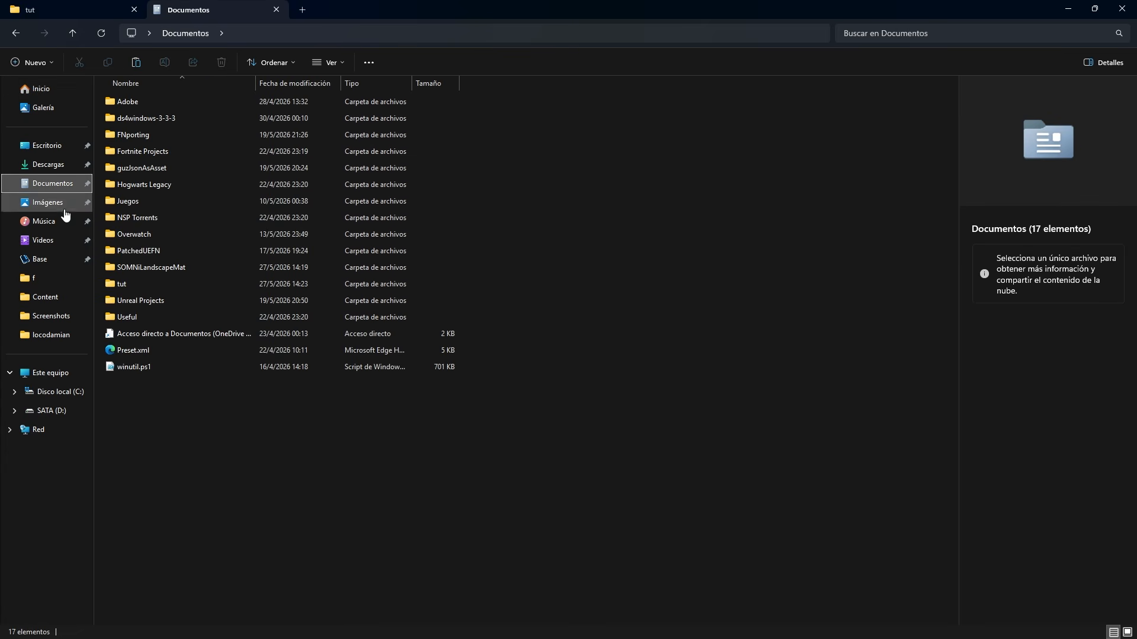
{"action": "left_click", "coordinate": [60, 392]}
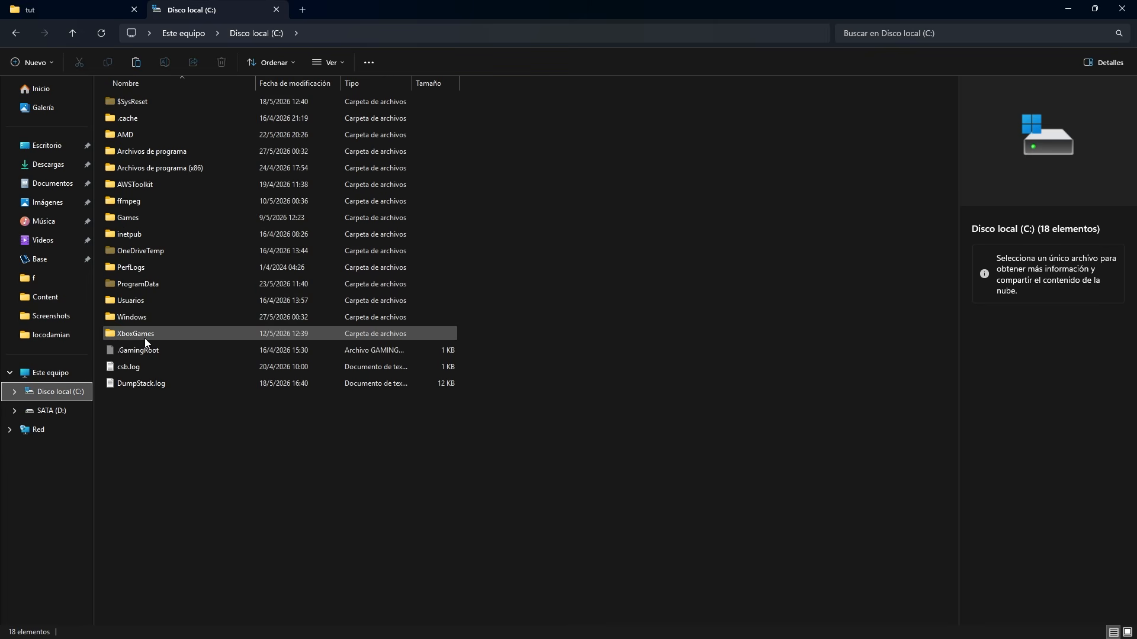
{"action": "left_click", "coordinate": [77, 185]}
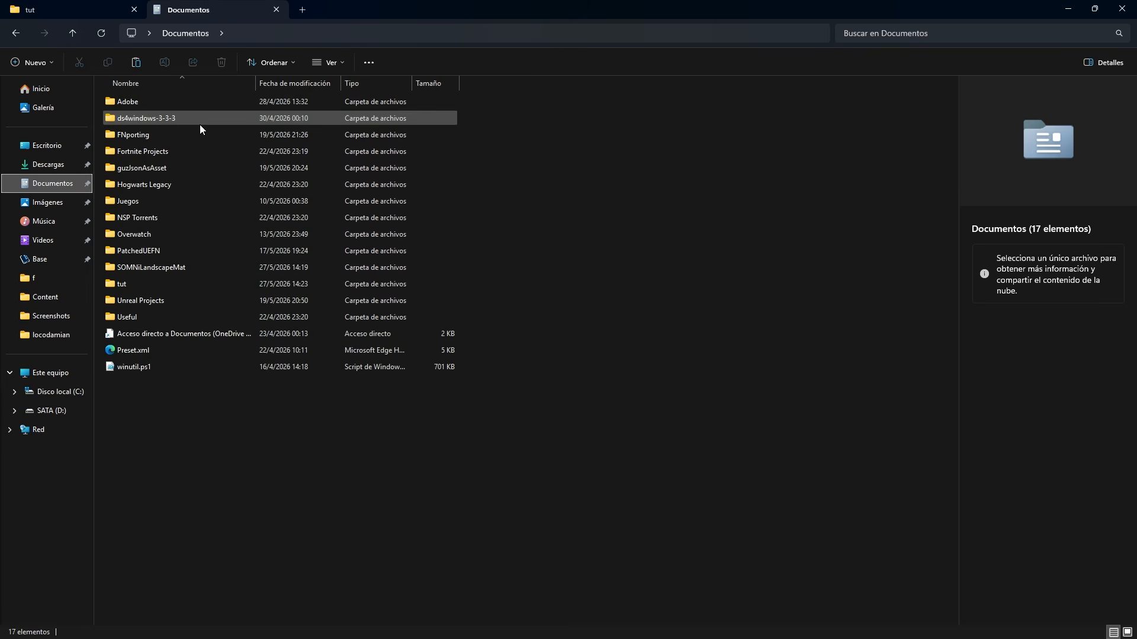
{"action": "left_click", "coordinate": [37, 394]}
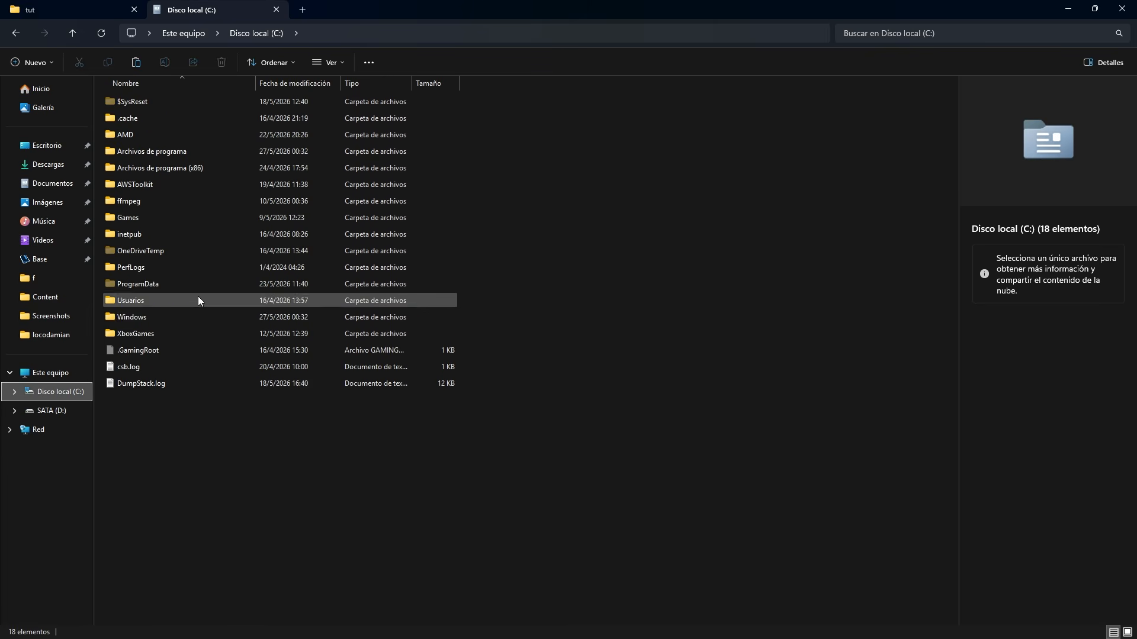
Browse through the user's profile folder to OneDrive, Documentos and open the Fortnite Projects folder.
{"action": "double_click", "coordinate": [159, 301]}
{"action": "double_click", "coordinate": [208, 133]}
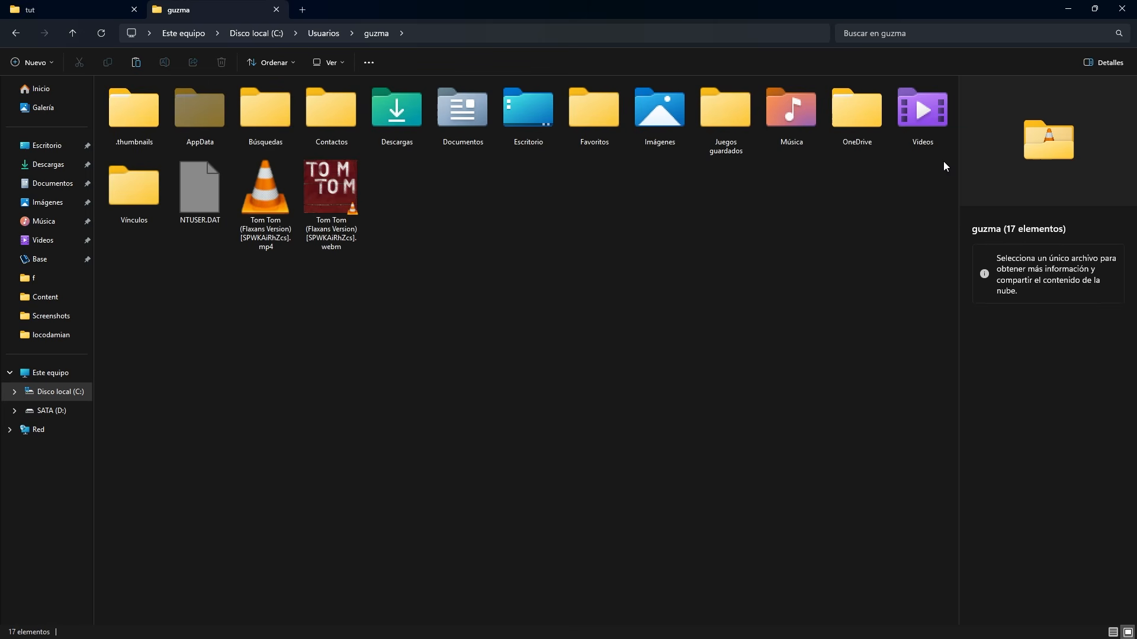
{"action": "double_click", "coordinate": [857, 113]}
{"action": "double_click", "coordinate": [162, 119]}
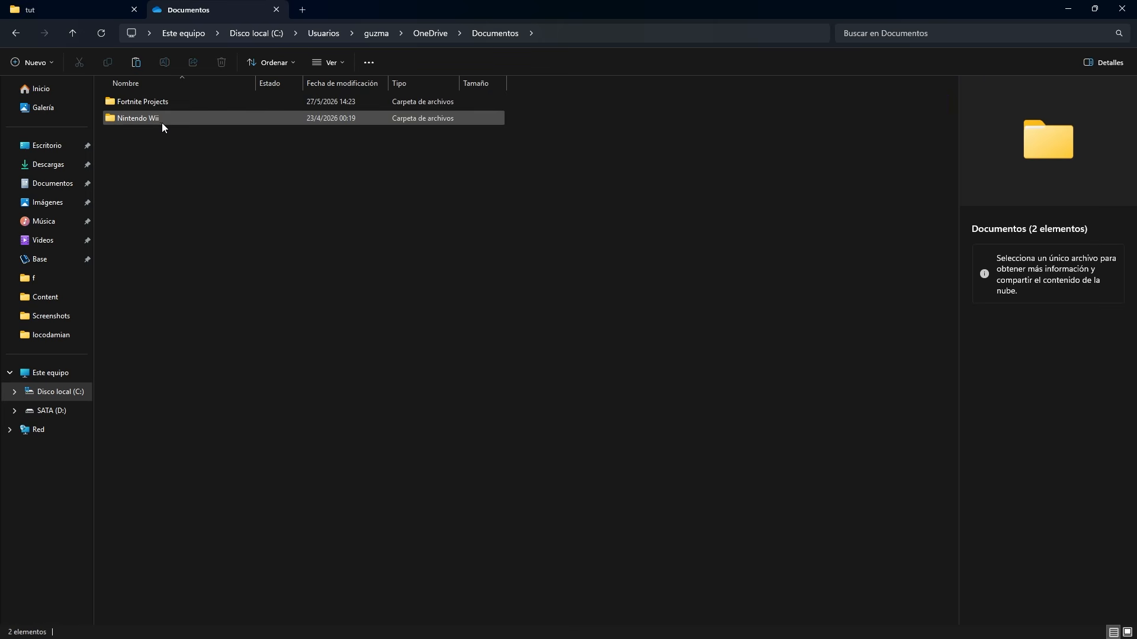
{"action": "double_click", "coordinate": [173, 101]}
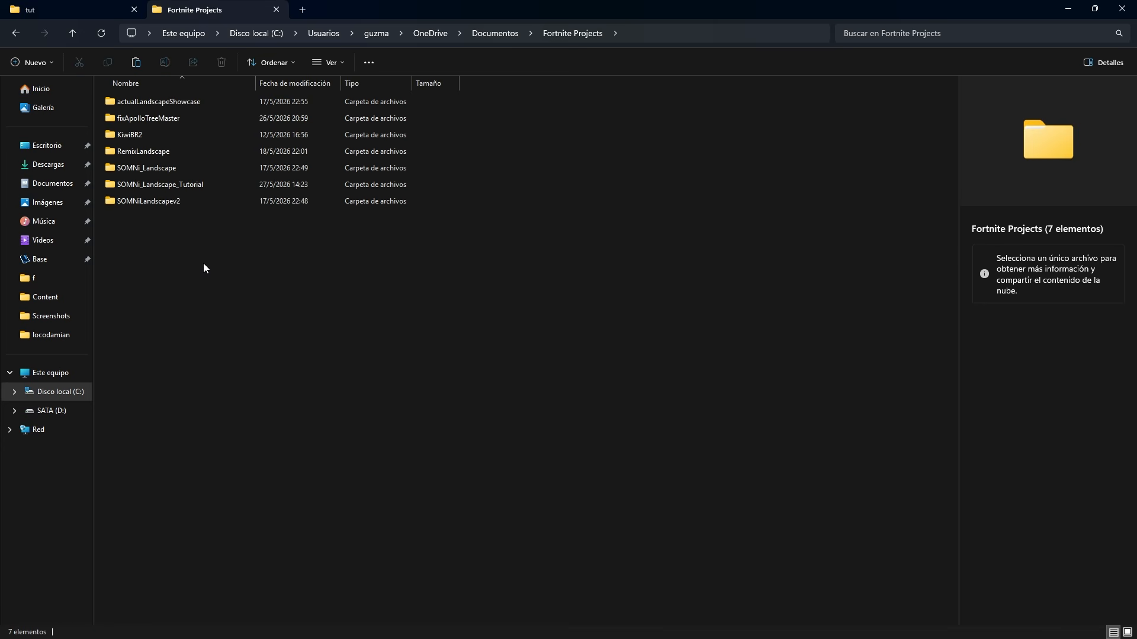
Open the Content folder of the SOMNi_Landscape_Tutorial project and paste the extracted SOMNi folder into it.
{"action": "left_click", "coordinate": [201, 185]}
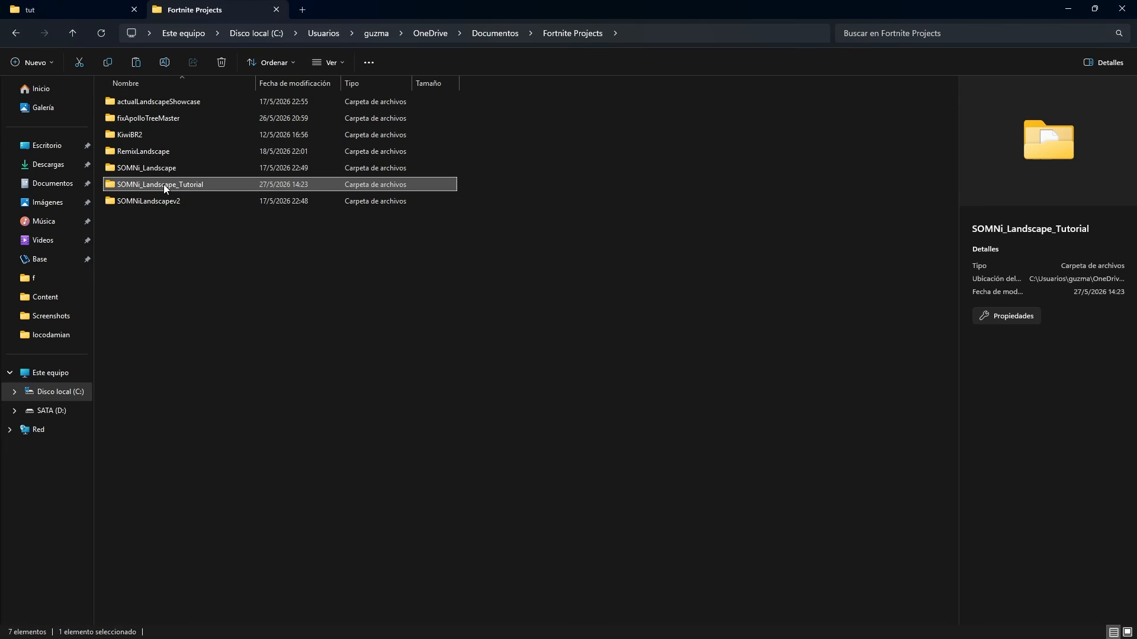
{"action": "double_click", "coordinate": [164, 184]}
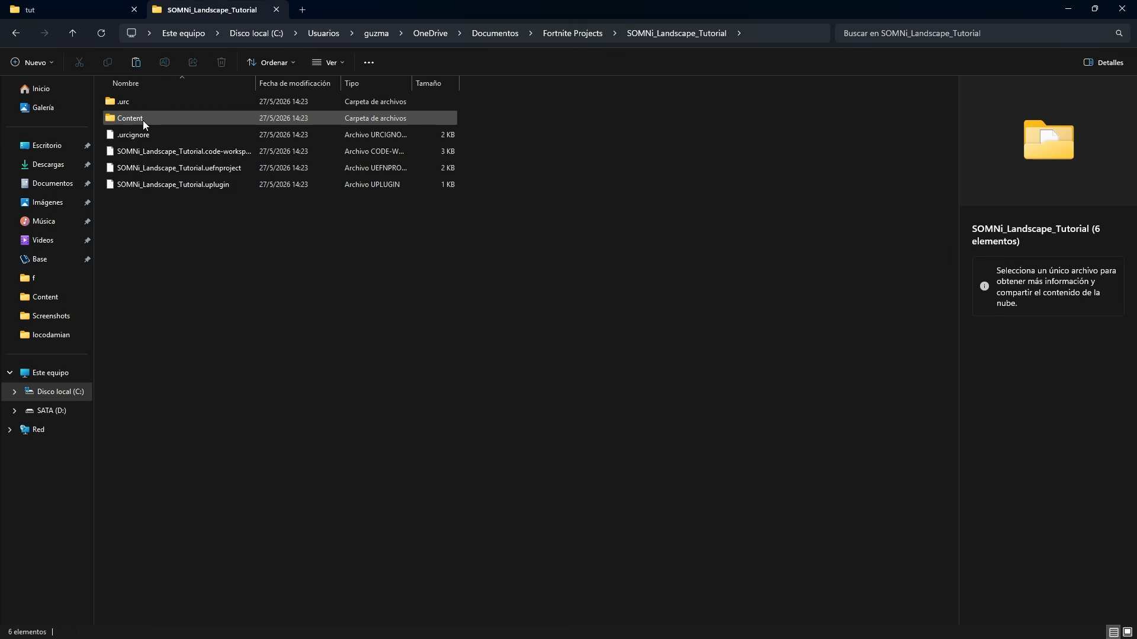
{"action": "double_click", "coordinate": [143, 119]}
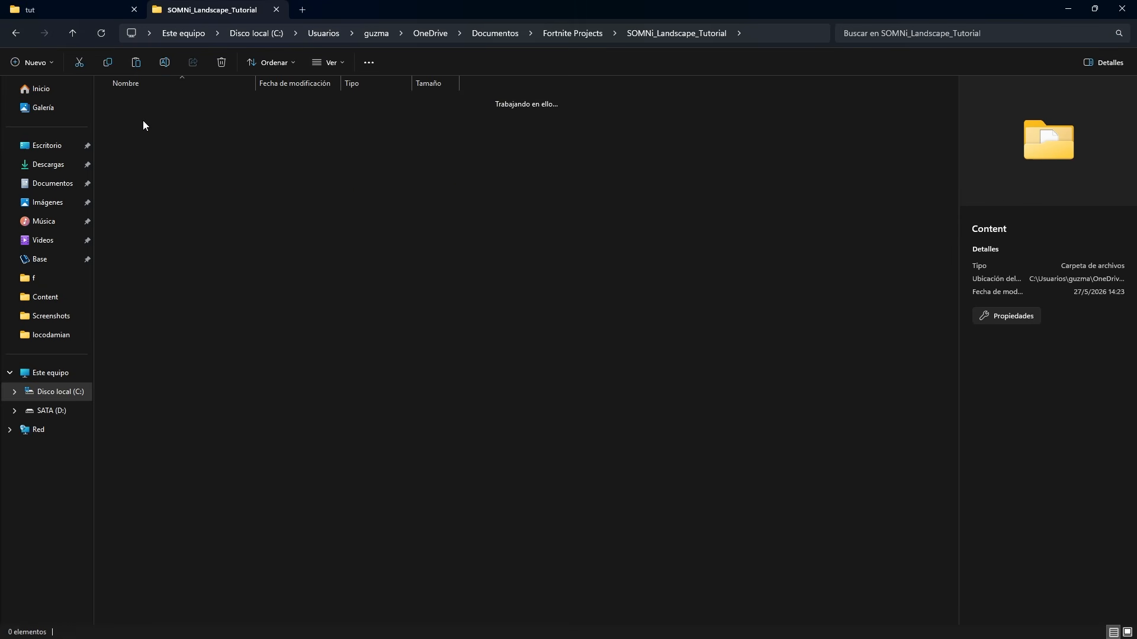
{"action": "left_click", "coordinate": [178, 244]}
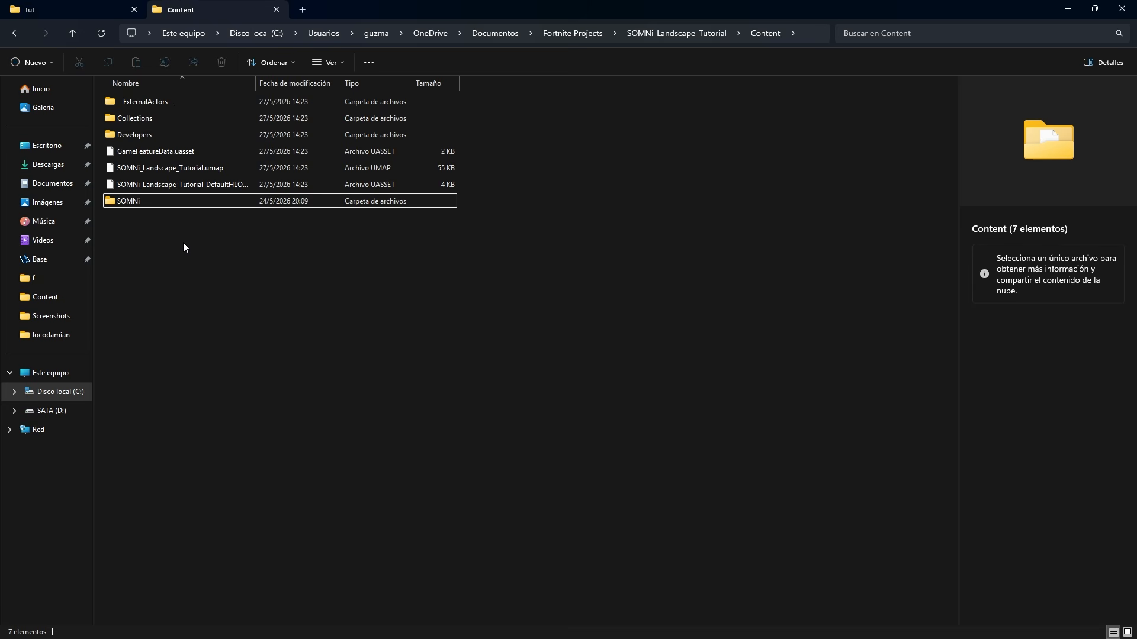
Check the contents of the SOMNi folder and its location inside the project's Content folder.
{"action": "double_click", "coordinate": [165, 201]}
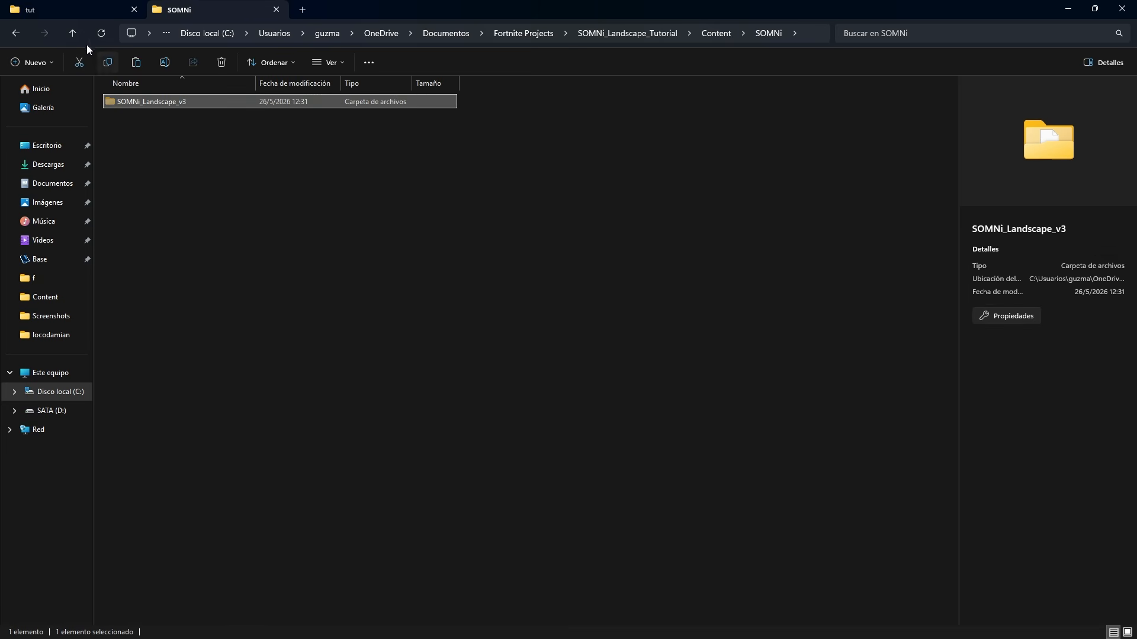
{"action": "left_click", "coordinate": [73, 34]}
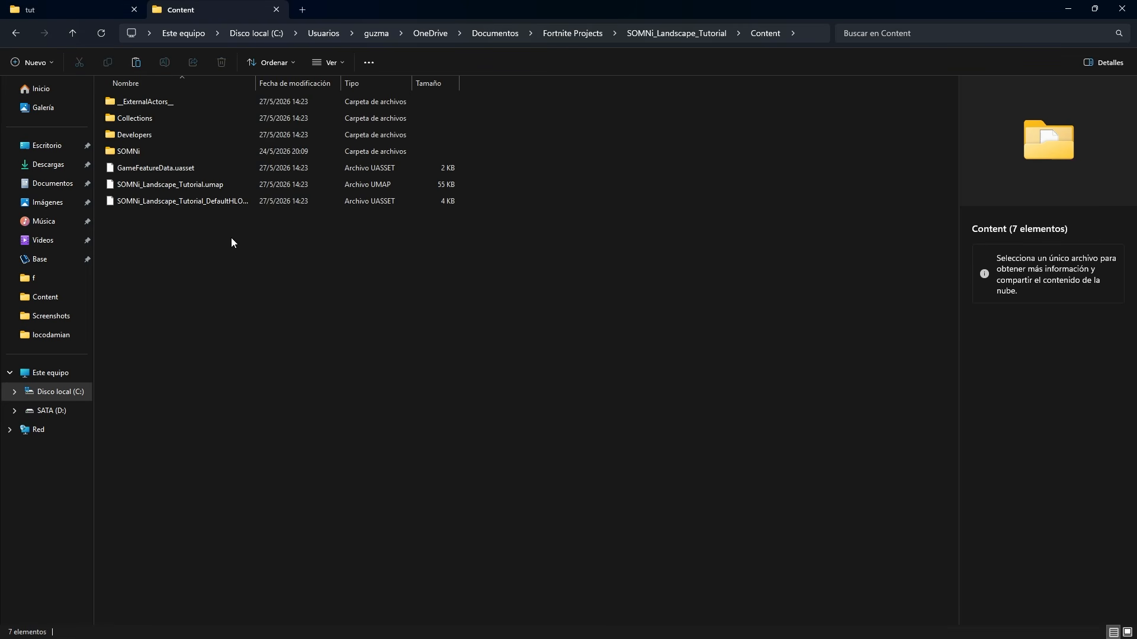
{"action": "left_click", "coordinate": [137, 151]}
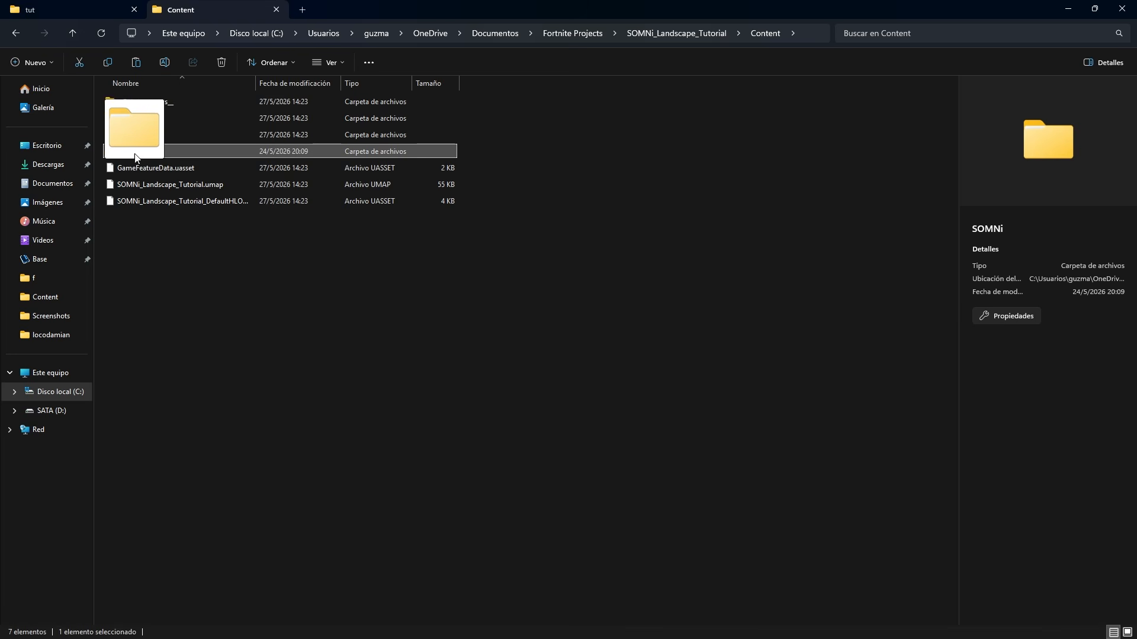
{"action": "double_click", "coordinate": [137, 152]}
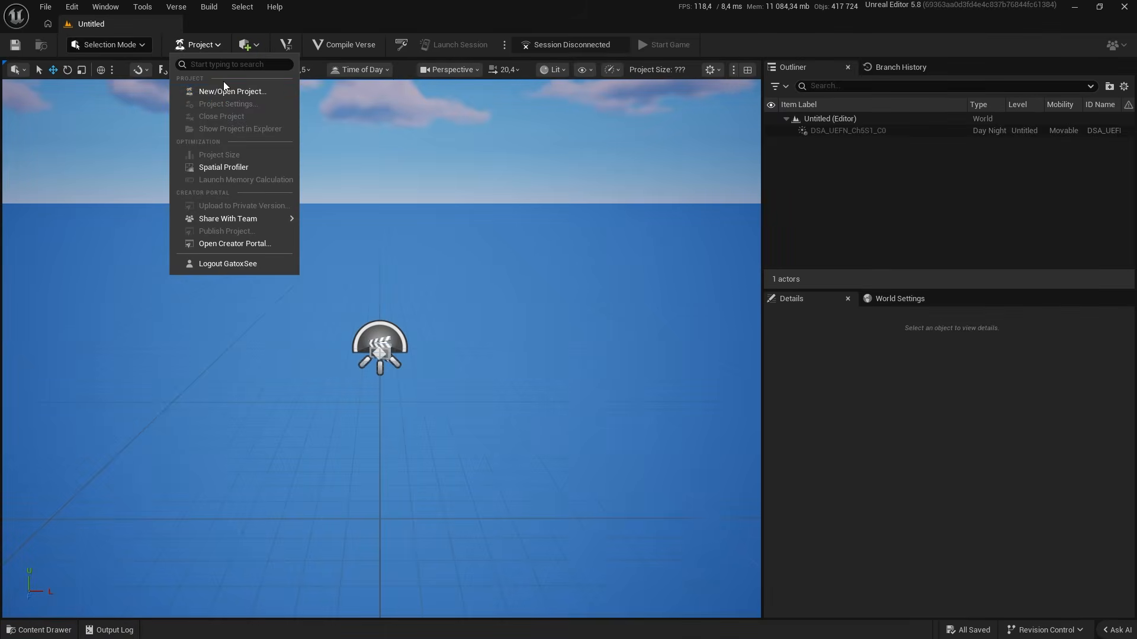
Reopen the SOMNi_Landscape_Tutorial project in Unreal Editor for Fortnite from the local projects.
{"action": "left_click", "coordinate": [223, 85]}
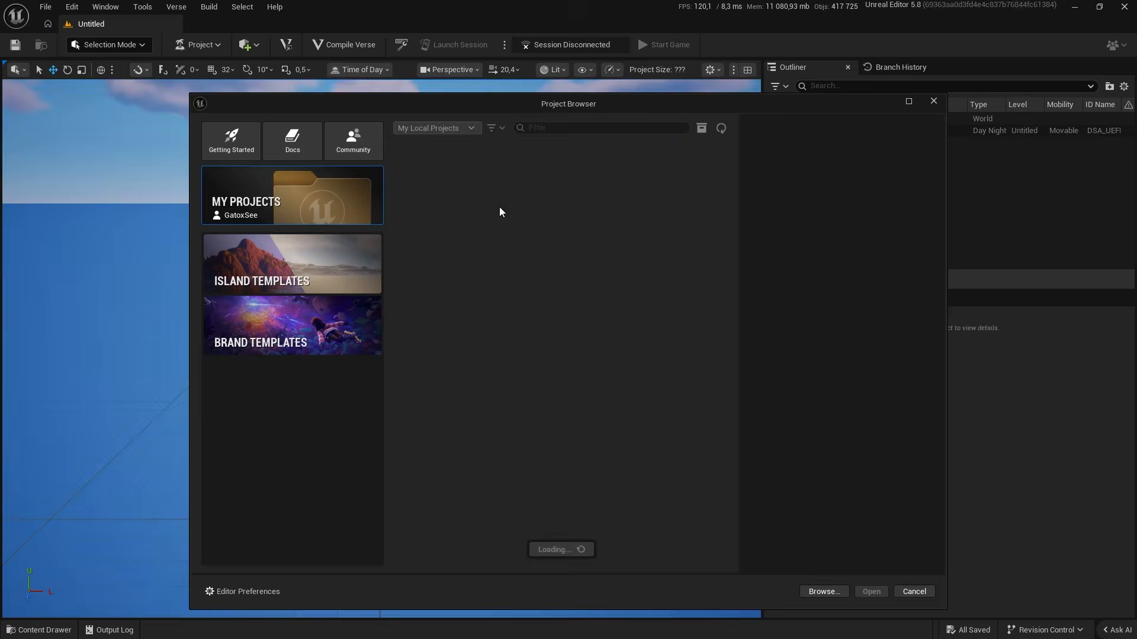
{"action": "double_click", "coordinate": [435, 193]}
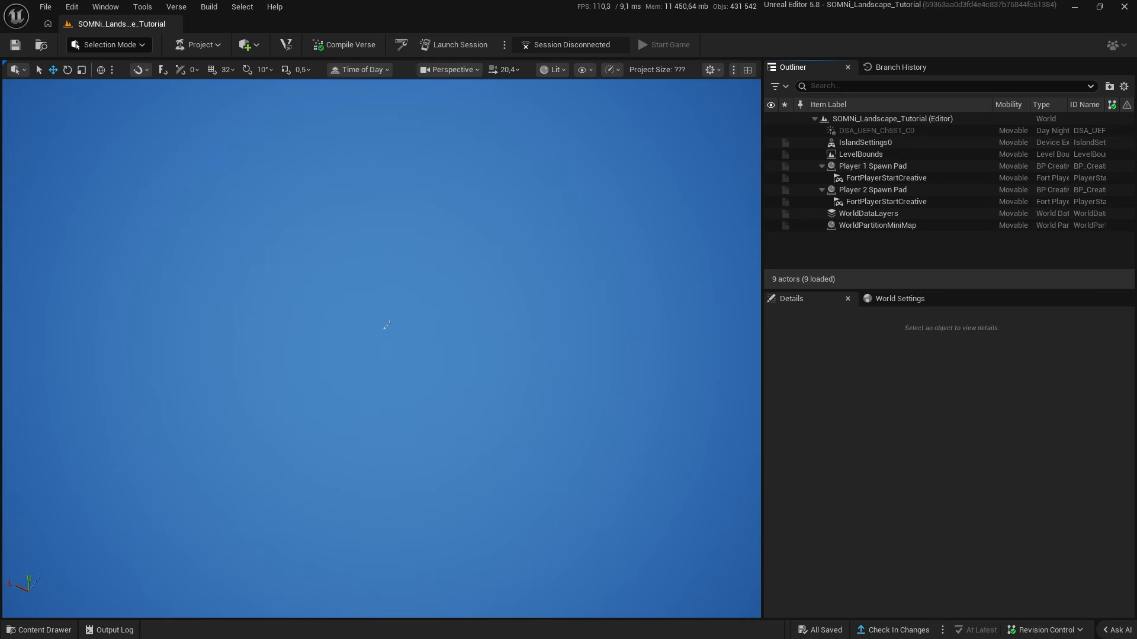
Browse the project content to SOMNi/SOMNi_Landscape_v3, open the M_SOMNi_Master material, and return to that folder's assets.
{"action": "key", "text": "ctrl+space"}
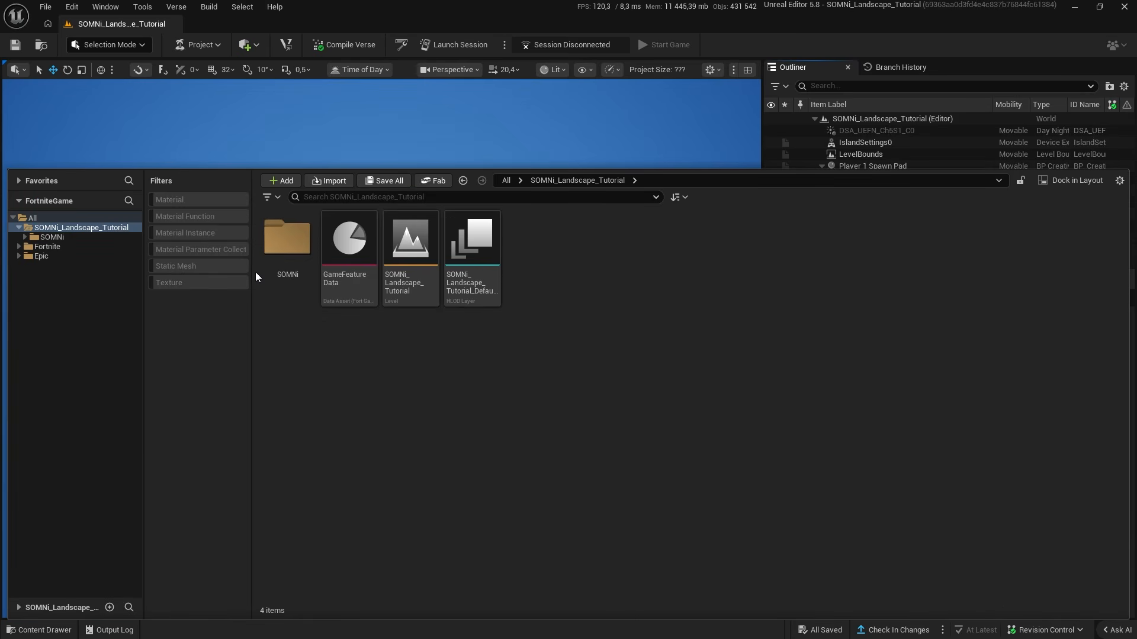
{"action": "double_click", "coordinate": [284, 243]}
{"action": "double_click", "coordinate": [287, 242]}
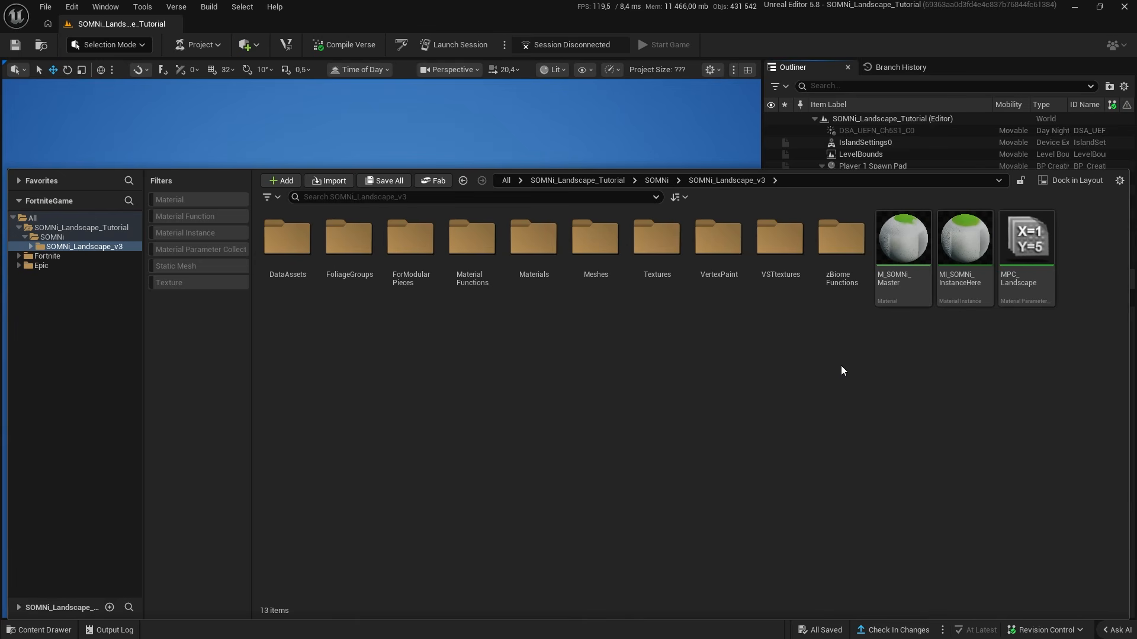
{"action": "double_click", "coordinate": [885, 290]}
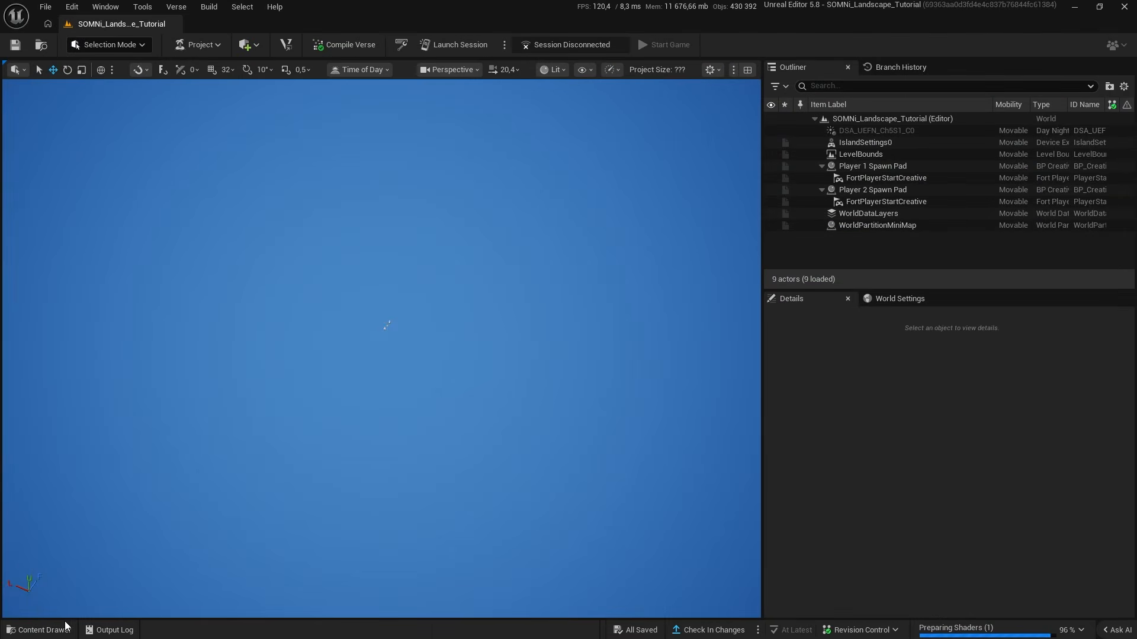
{"action": "left_click", "coordinate": [67, 625]}
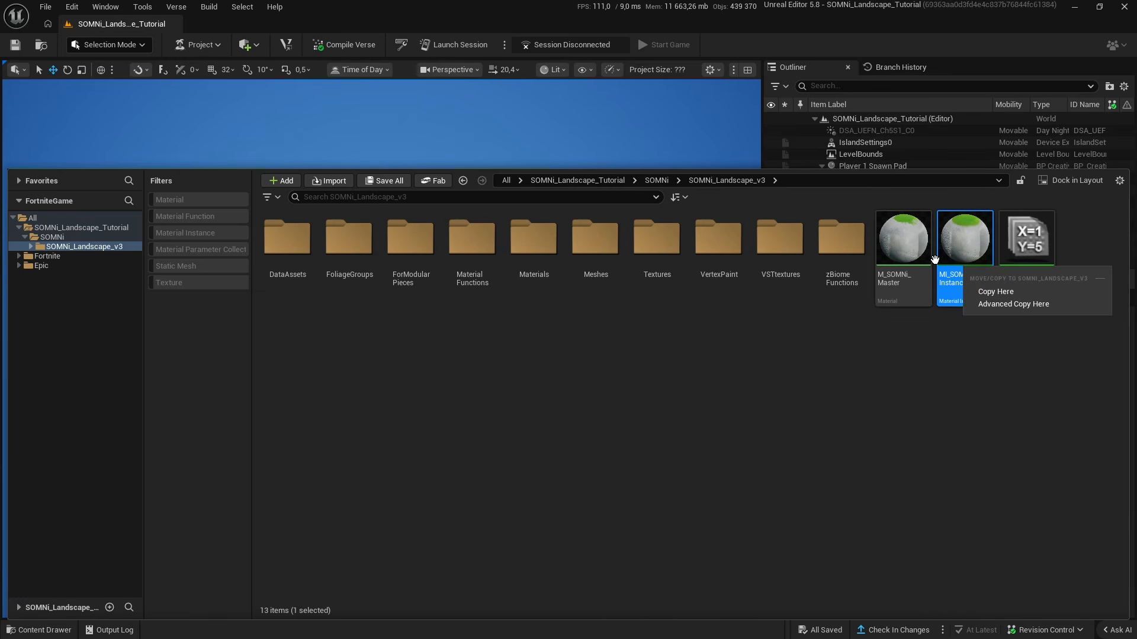
Rename the material instance in the SOMNi_Landscape_v3 folder to MI_SOMNi_Master.
{"action": "key", "text": "F2"}
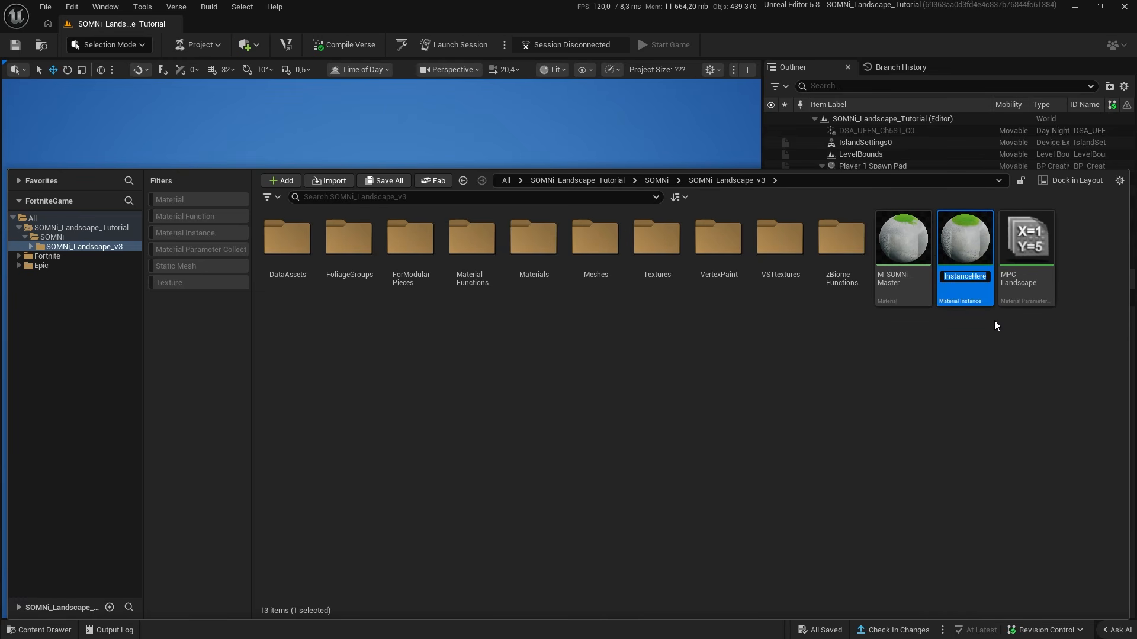
{"action": "type", "text": "5"}
{"action": "key", "text": "Escape"}
{"action": "key", "text": "F2"}
{"action": "key", "text": "BackSpace"}
{"action": "key", "text": "BackSpace"}
{"action": "key", "text": "BackSpace"}
{"action": "key", "text": "BackSpace"}
{"action": "key", "text": "BackSpace"}
{"action": "key", "text": "BackSpace"}
{"action": "key", "text": "BackSpace"}
{"action": "key", "text": "BackSpace"}
{"action": "type", "text": "Master"}
{"action": "key", "text": "Return"}
{"action": "left_click", "coordinate": [900, 290]}
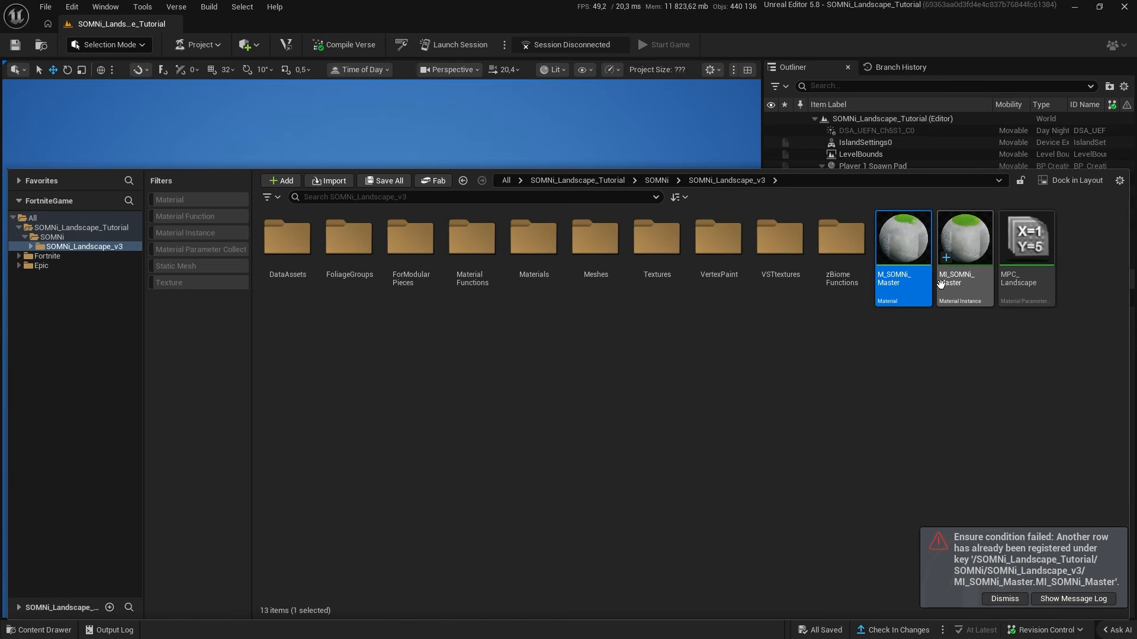
Create a material instance from MI_SOMNi_Master and name it MI_SOMNi_Grassland.
{"action": "left_click", "coordinate": [965, 254]}
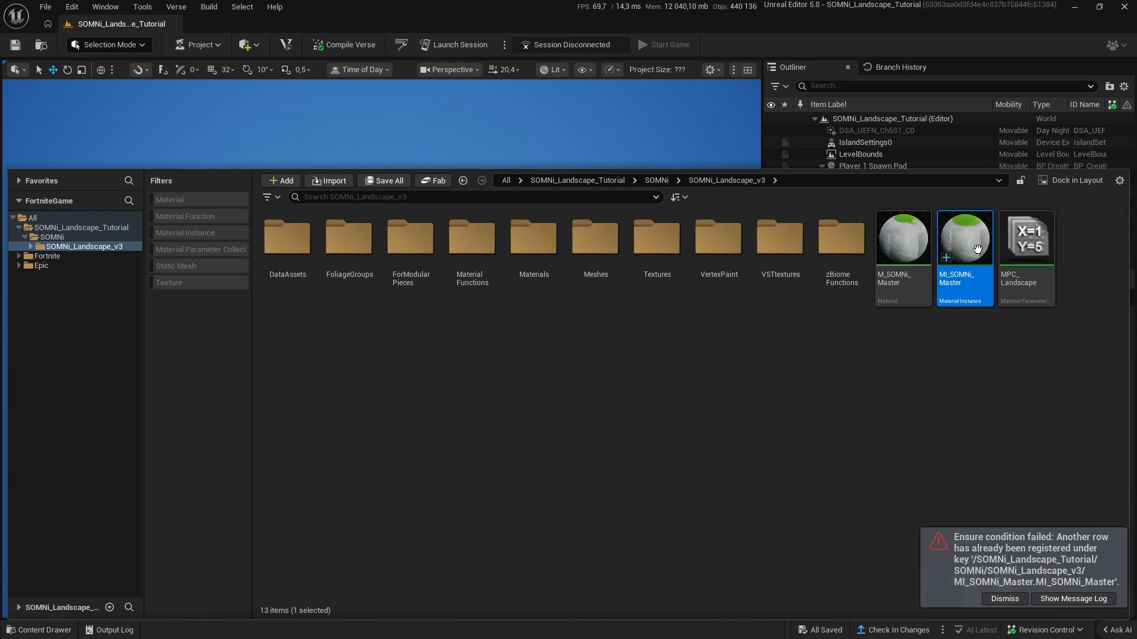
{"action": "right_click", "coordinate": [971, 290]}
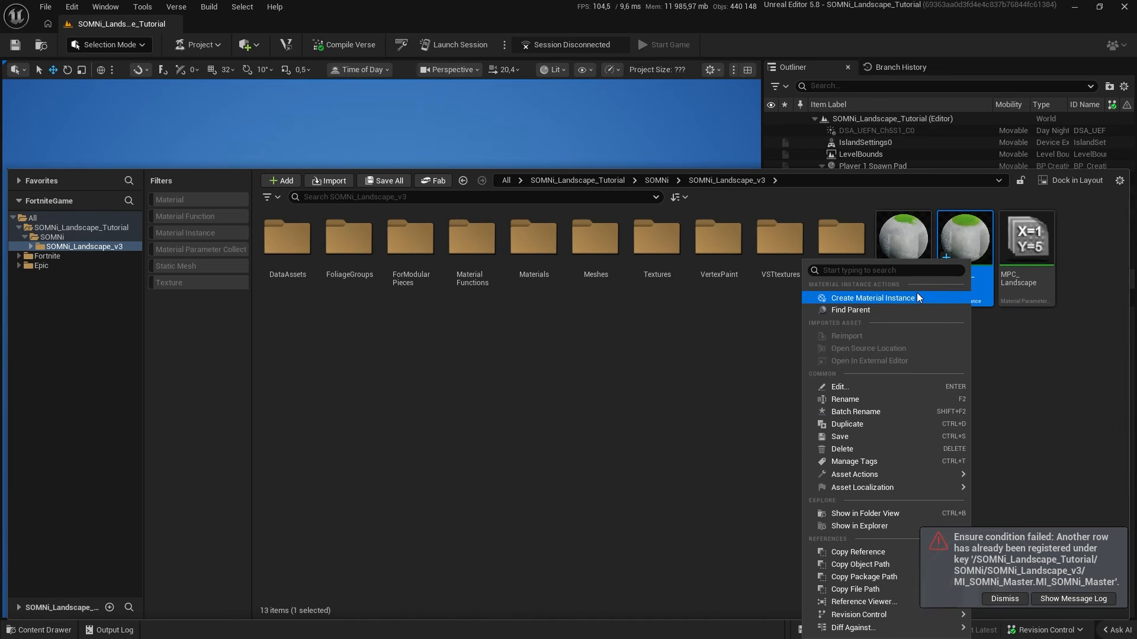
{"action": "left_click", "coordinate": [921, 296]}
{"action": "type", "text": "MI_SOMNi_"}
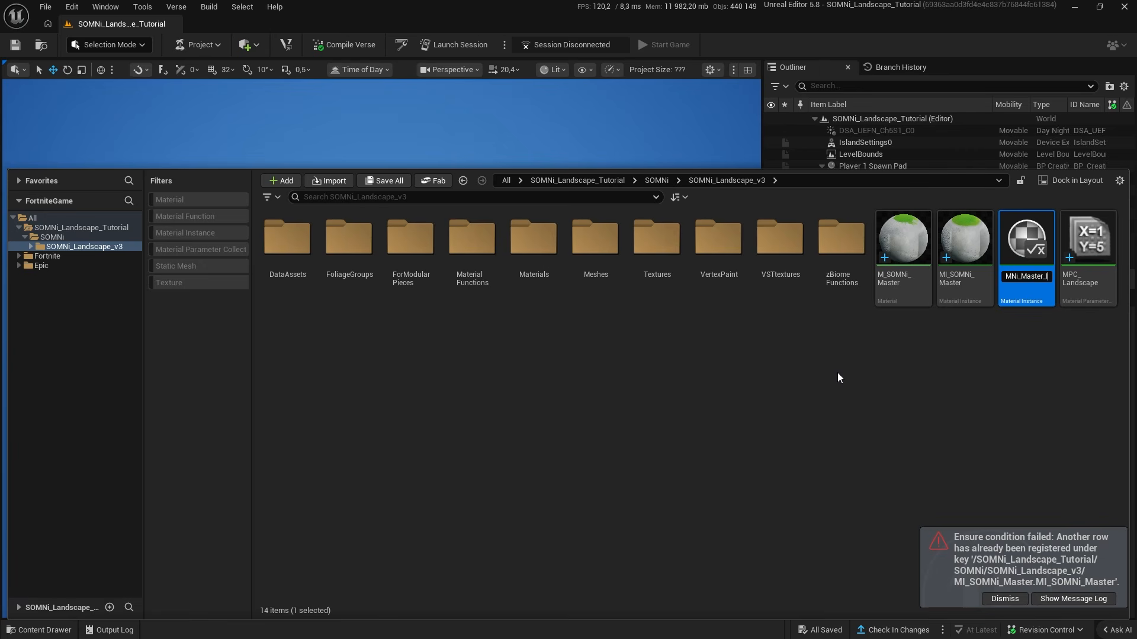
{"action": "type", "text": "Grassland"}
{"action": "key", "text": "Return"}
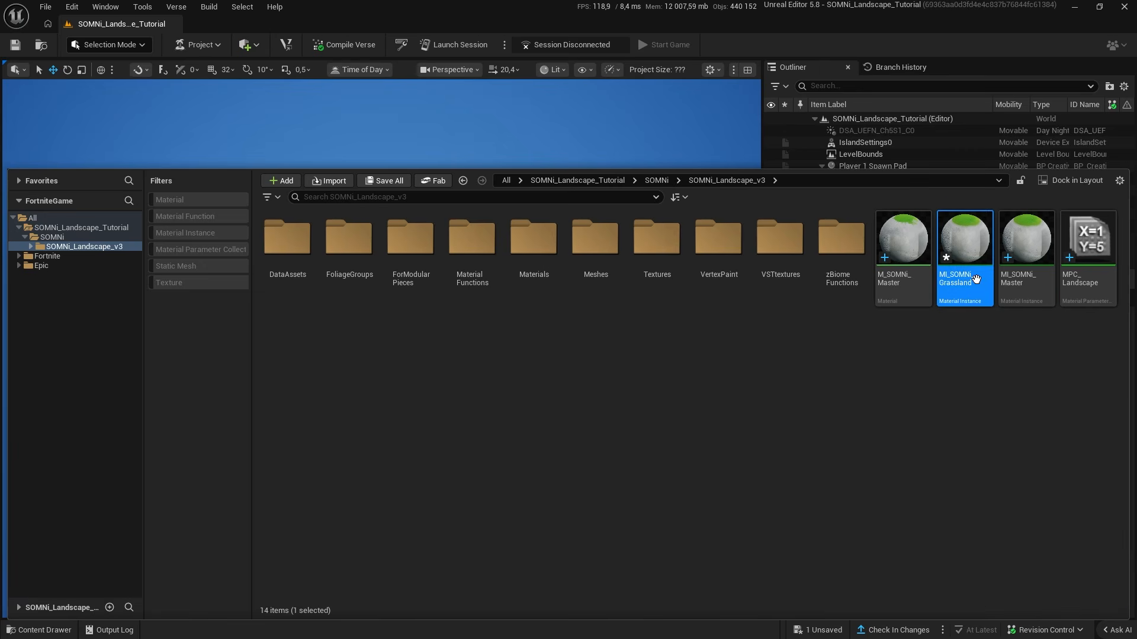
Switch to Landscape mode and assign MI_SOMNi_Grassland as the material of the new landscape.
{"action": "key", "text": "ctrl+space"}
{"action": "left_click", "coordinate": [132, 42]}
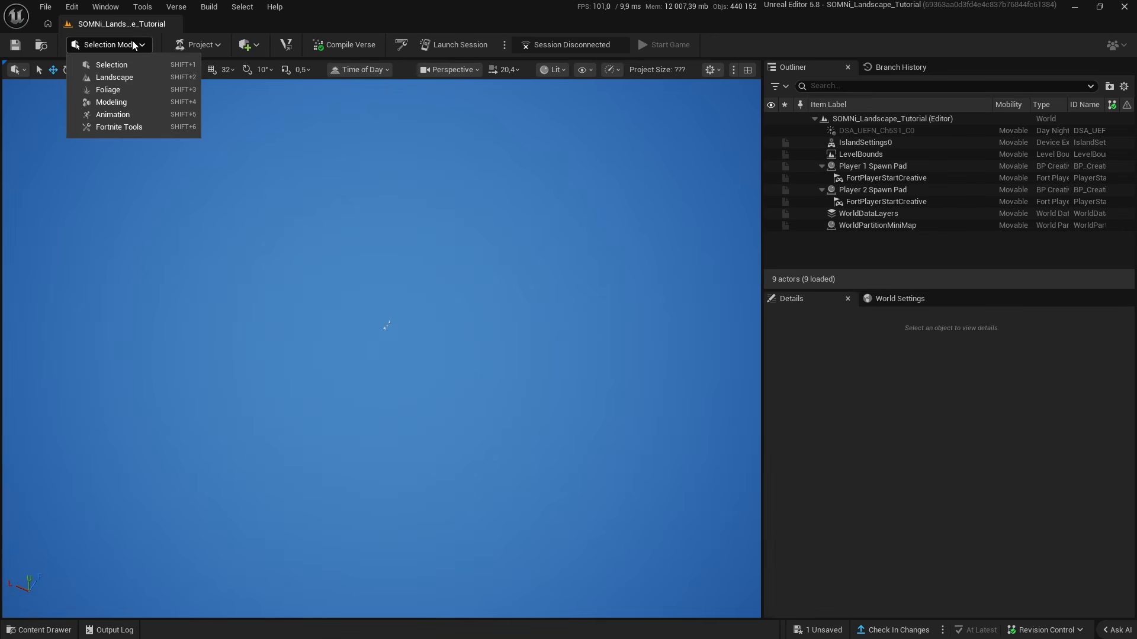
{"action": "left_click", "coordinate": [124, 79]}
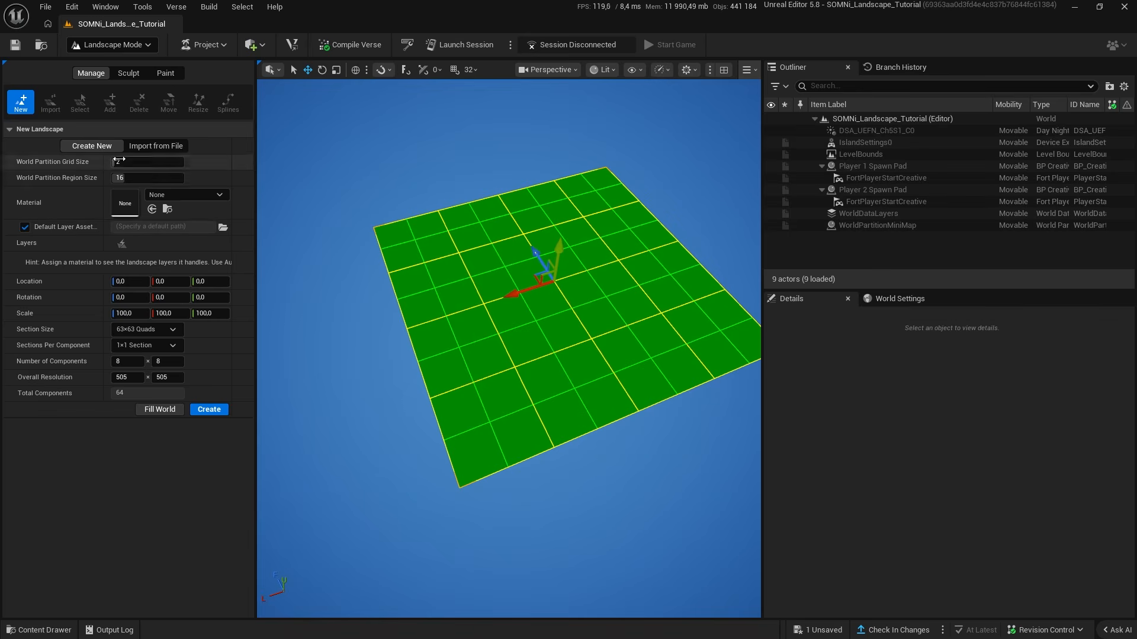
{"action": "key", "text": "ctrl+space"}
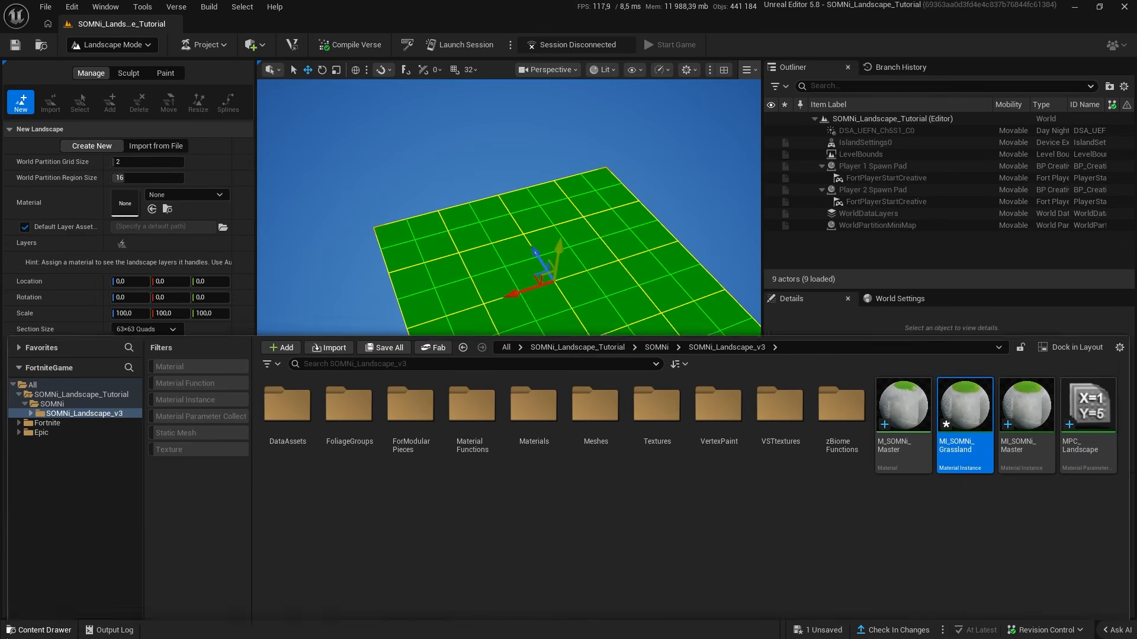
{"action": "key", "text": "ctrl+space"}
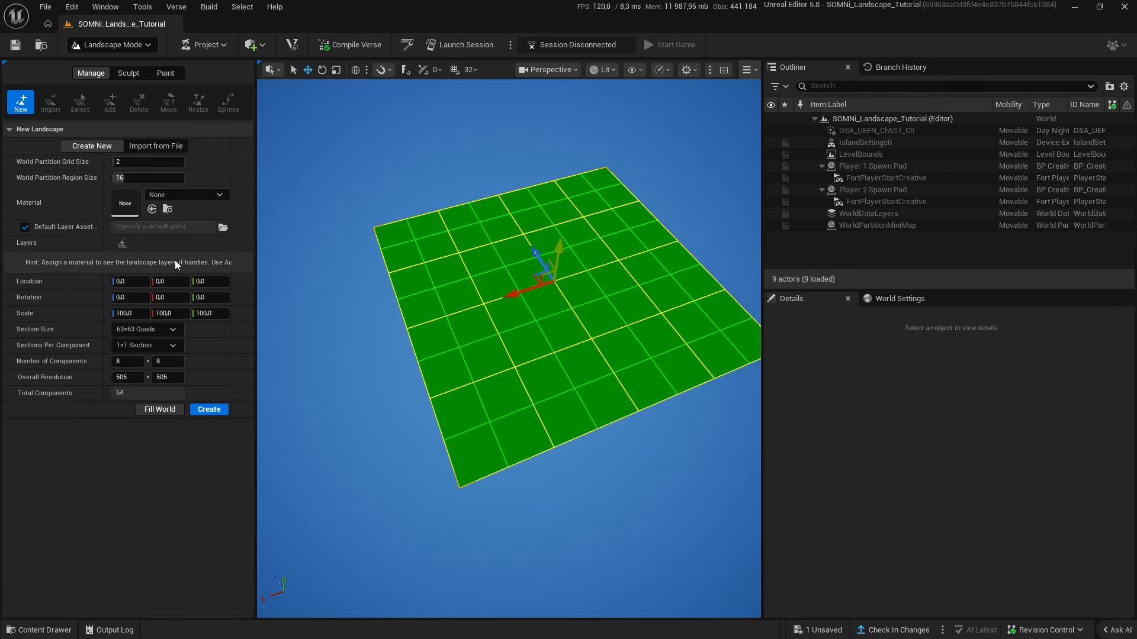
{"action": "left_click", "coordinate": [152, 212]}
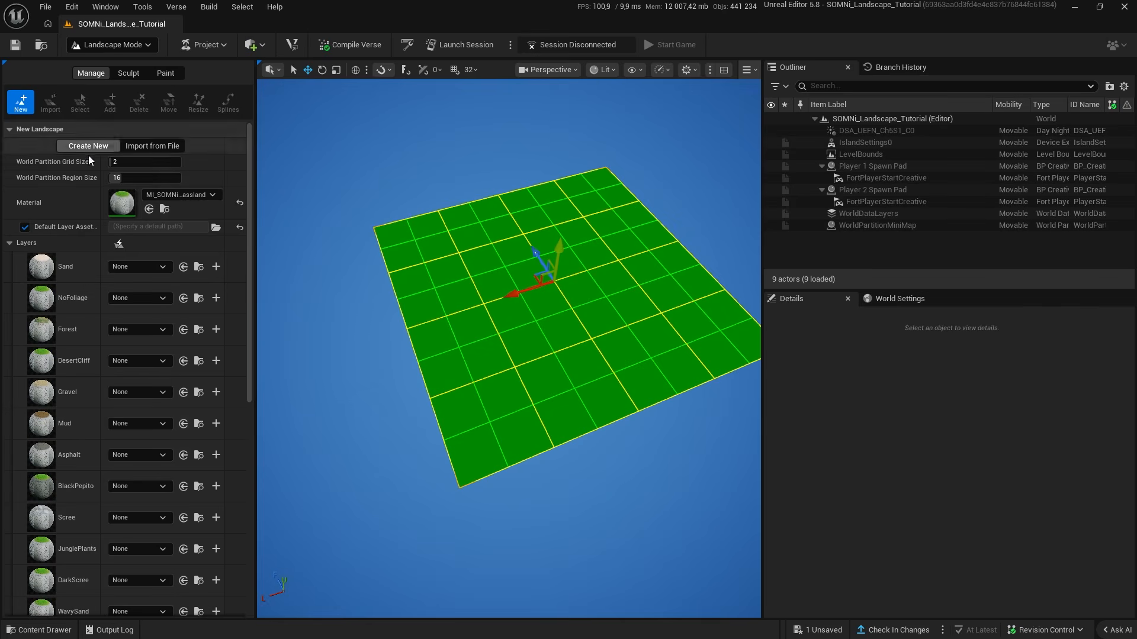
Check the selected Grassland material instance and examine the layers it provides for the new landscape.
{"action": "key", "text": "ctrl+space"}
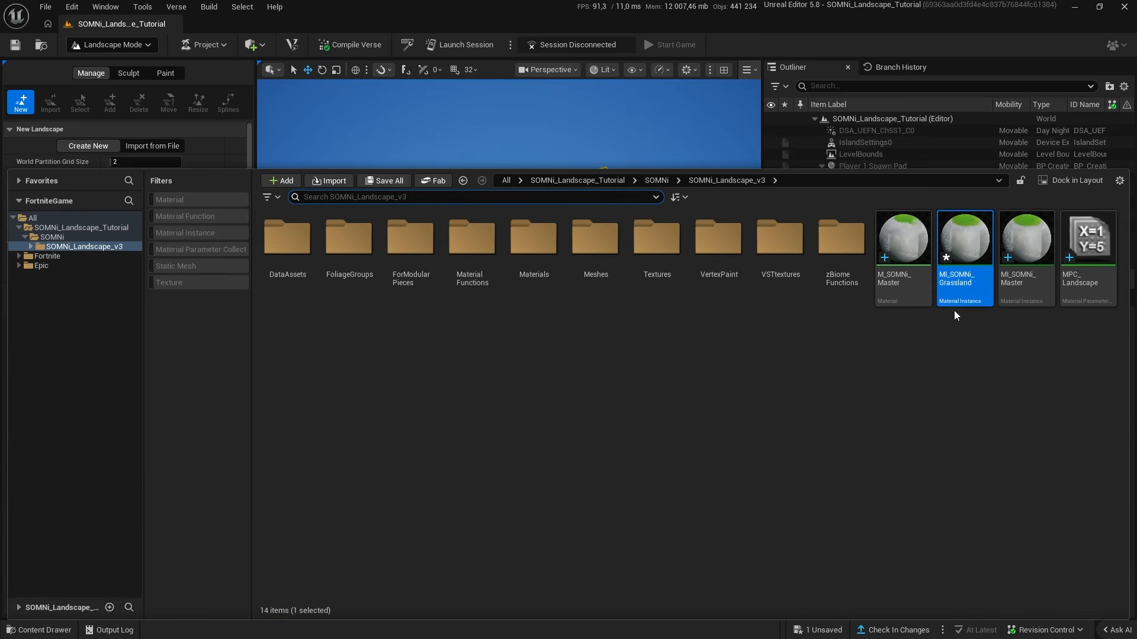
{"action": "left_click", "coordinate": [975, 292]}
{"action": "key", "text": "ctrl+space"}
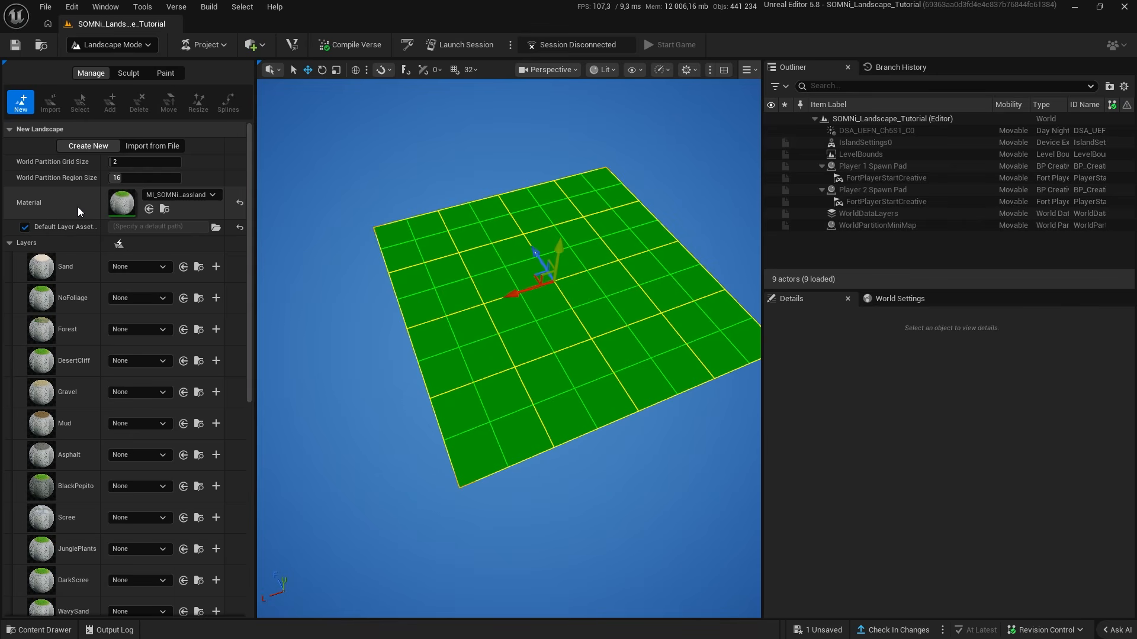
{"action": "scroll", "coordinate": [132, 417], "scroll_direction": "down", "scroll_amount": 10}
{"action": "scroll", "coordinate": [126, 386], "scroll_direction": "up", "scroll_amount": 10}
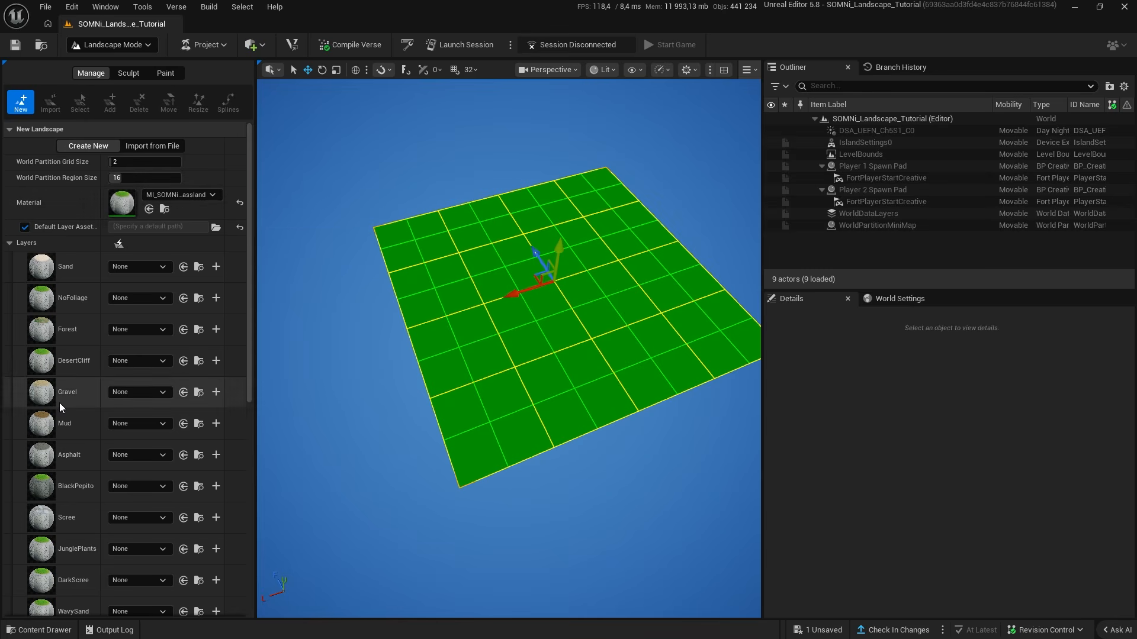
{"action": "scroll", "coordinate": [59, 403], "scroll_direction": "down", "scroll_amount": 3}
{"action": "scroll", "coordinate": [105, 197], "scroll_direction": "up", "scroll_amount": 3}
{"action": "scroll", "coordinate": [108, 275], "scroll_direction": "down", "scroll_amount": 5}
{"action": "scroll", "coordinate": [109, 297], "scroll_direction": "up", "scroll_amount": 5}
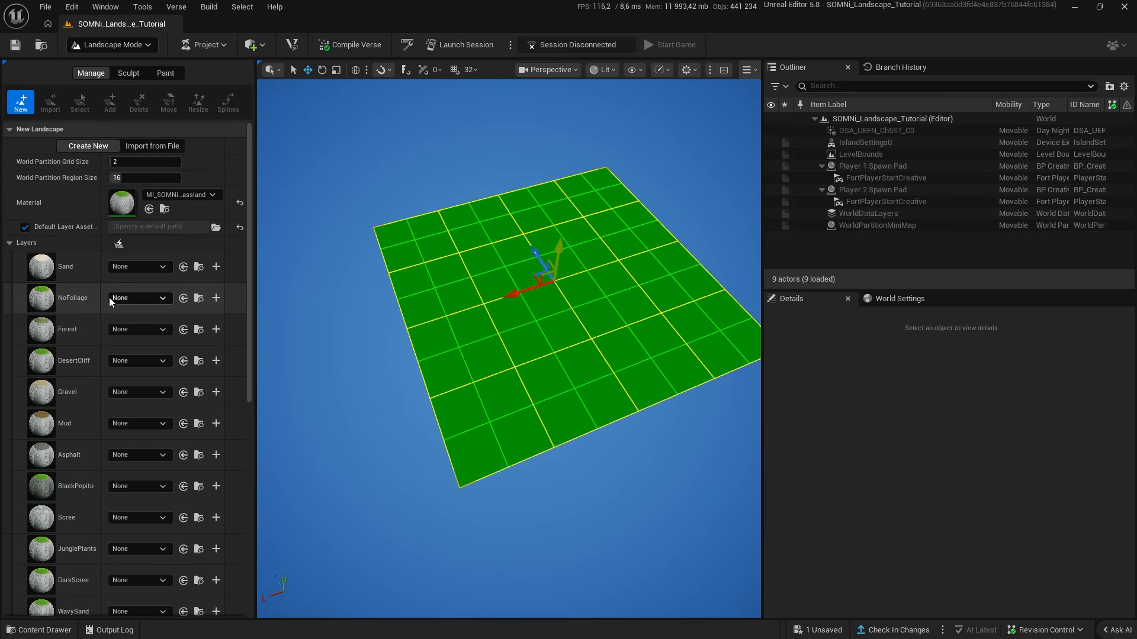
Reset the new landscape's material and import the 1271×1271 heightmap landscape with X and Y scale set to 116.
{"action": "left_click", "coordinate": [239, 203]}
{"action": "left_click", "coordinate": [140, 513]}
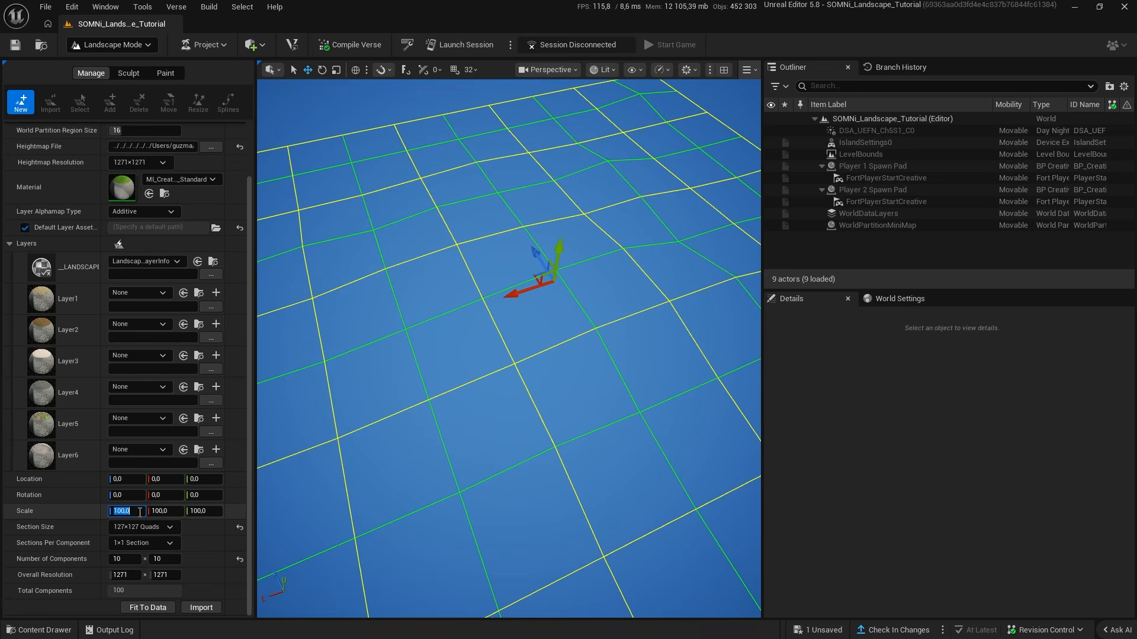
{"action": "type", "text": "116"}
{"action": "key", "text": "Return"}
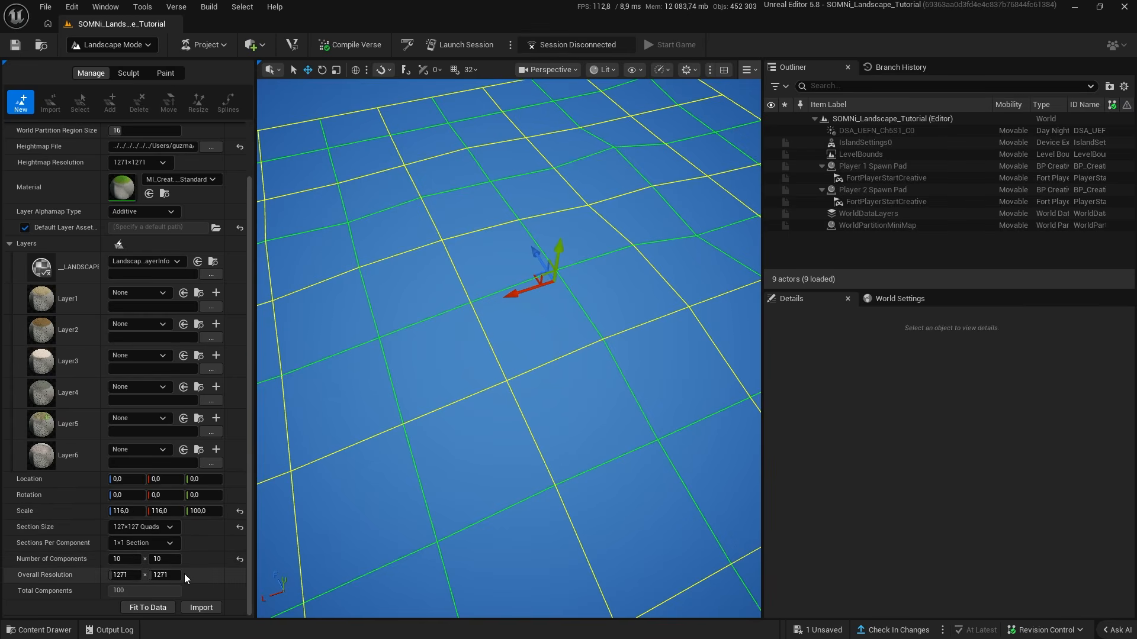
{"action": "left_click", "coordinate": [201, 607]}
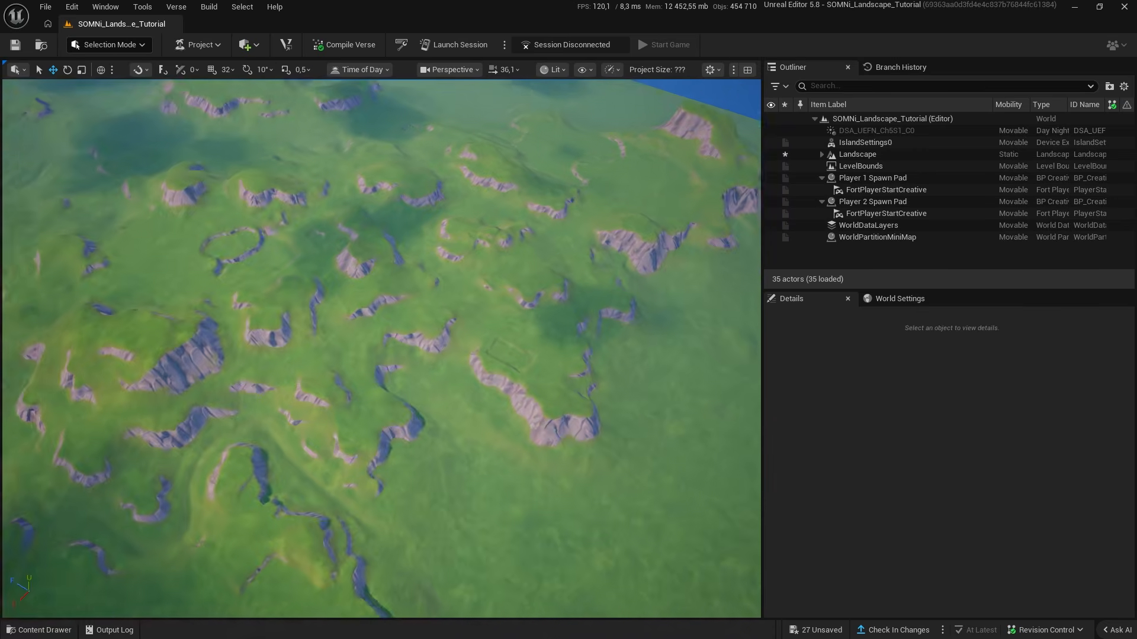
Select the imported Landscape actor and set its Landscape Material to MI_SOMNi_Grassland.
{"action": "key", "text": "w"}
{"action": "right_click_drag", "start_coordinate": [381, 348], "coordinate": [444, 284]}
{"action": "scroll", "coordinate": [381, 348], "scroll_direction": "down", "scroll_amount": 3}
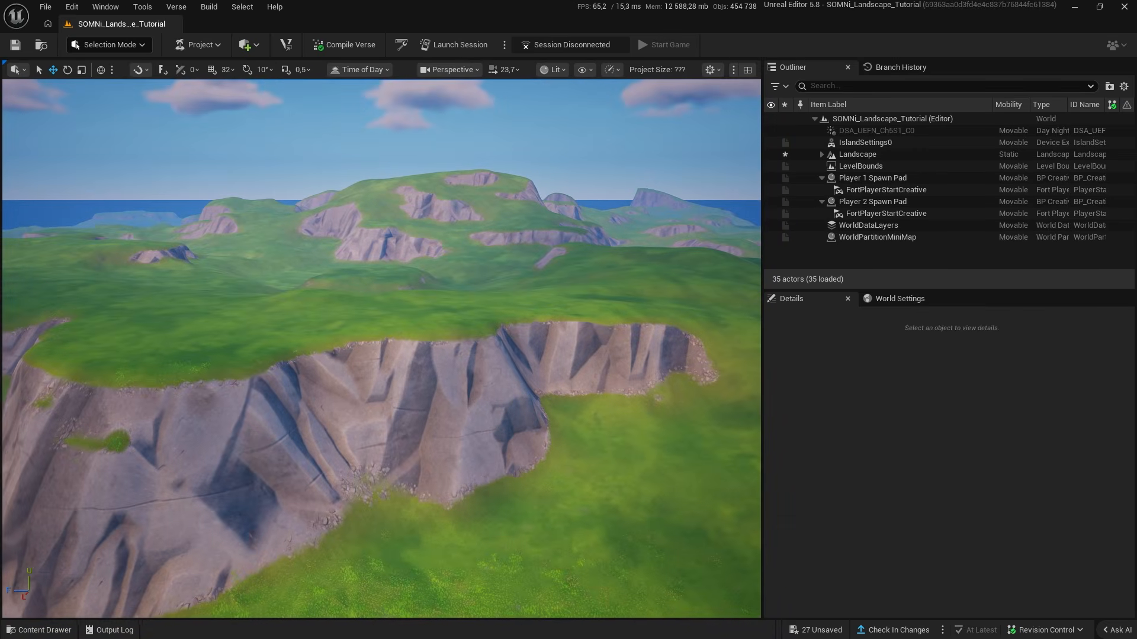
{"action": "left_click", "coordinate": [382, 355]}
{"action": "left_click", "coordinate": [871, 130]}
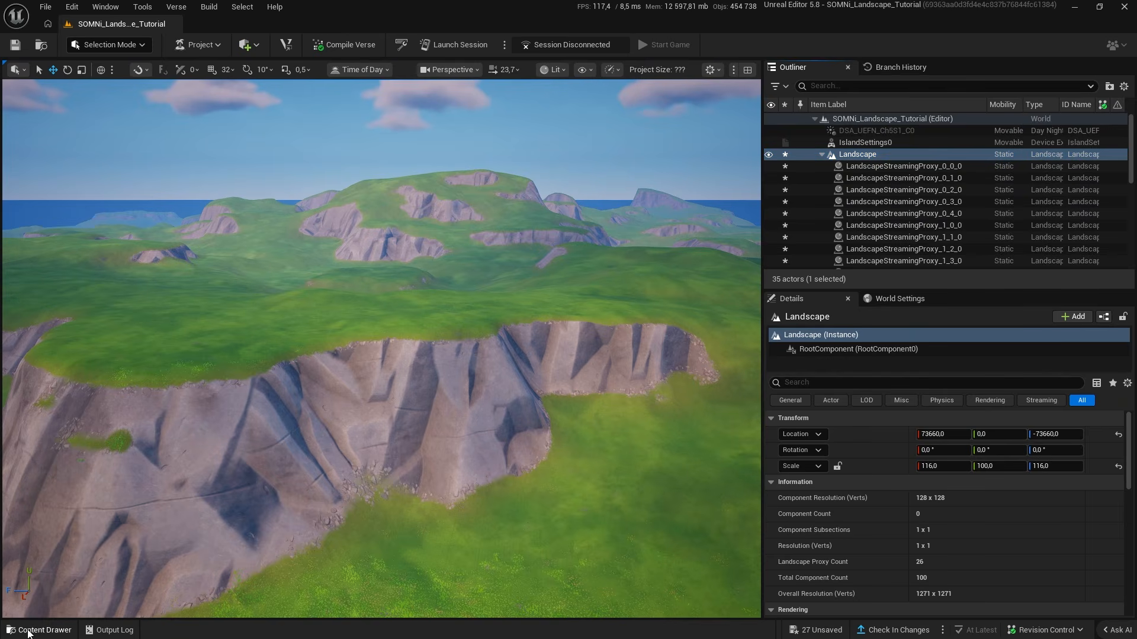
{"action": "left_click", "coordinate": [35, 629]}
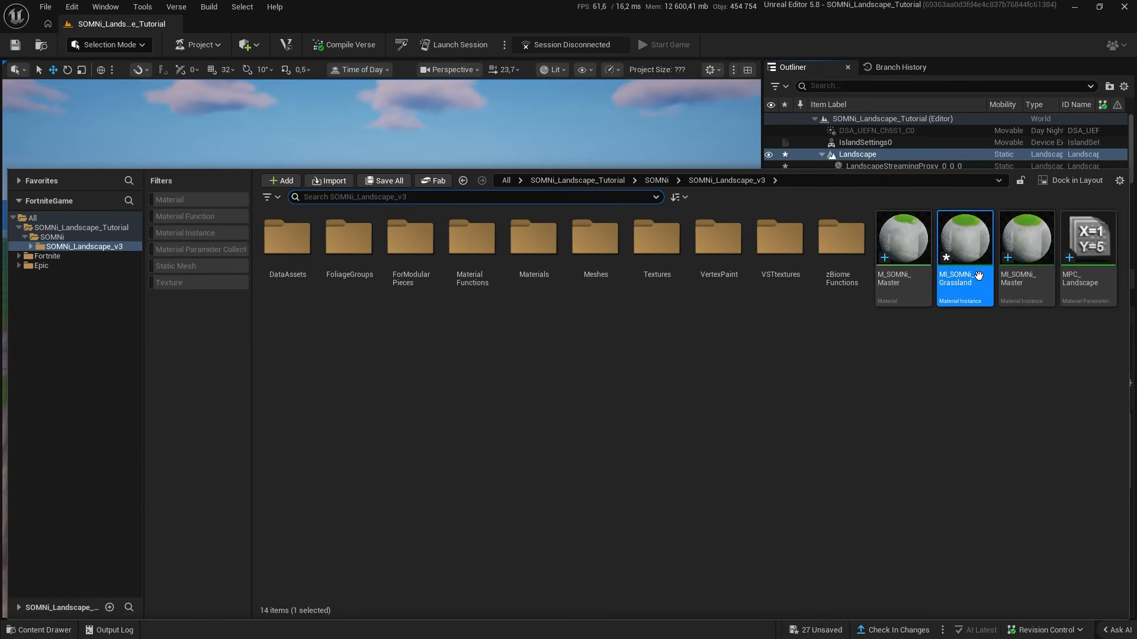
{"action": "key", "text": "ctrl+space"}
{"action": "scroll", "coordinate": [965, 577], "scroll_direction": "down", "scroll_amount": 8}
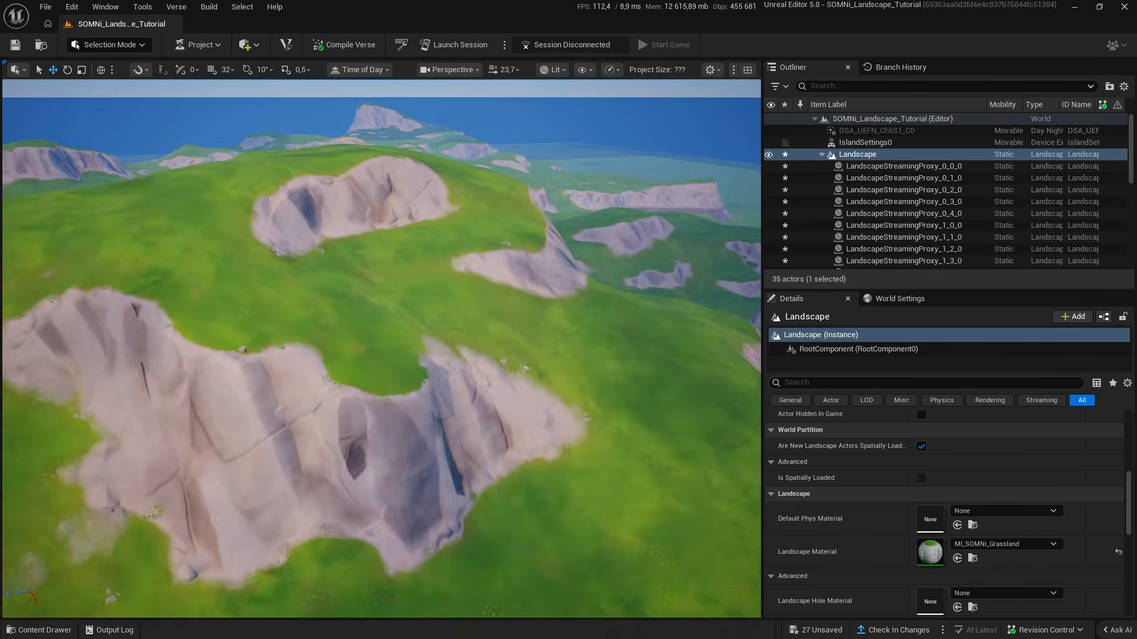
Return to Landscape mode's Paint tool and try to paint Layer1 onto the grassy slope.
{"action": "right_click_drag", "start_coordinate": [382, 349], "coordinate": [521, 385]}
{"action": "scroll", "coordinate": [382, 349], "scroll_direction": "down", "scroll_amount": 3}
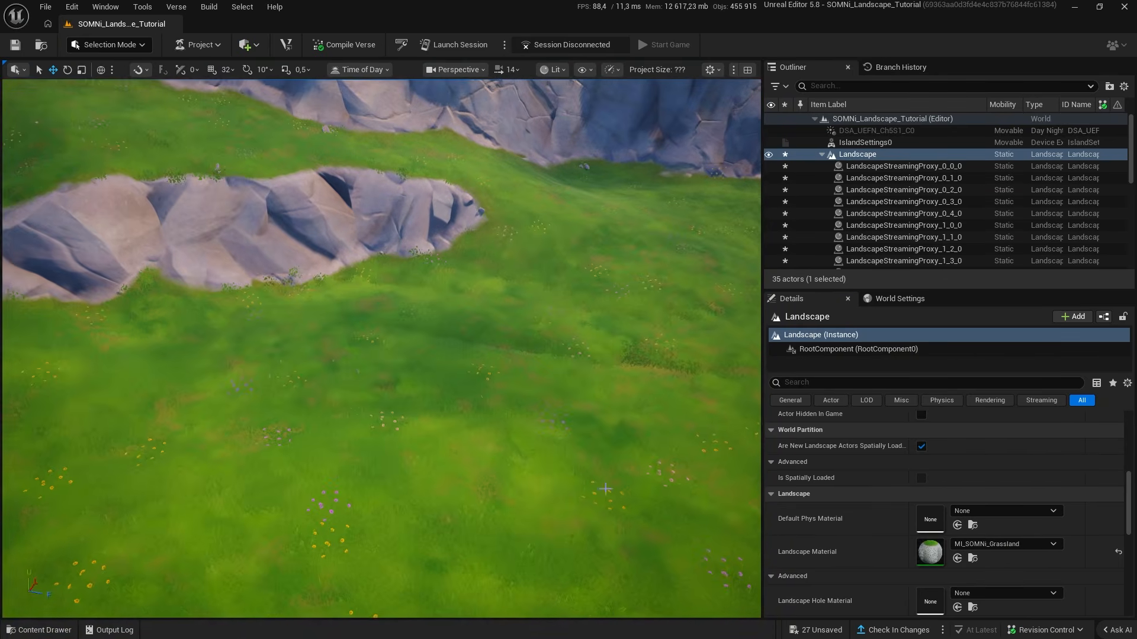
{"action": "key", "text": "shift+2"}
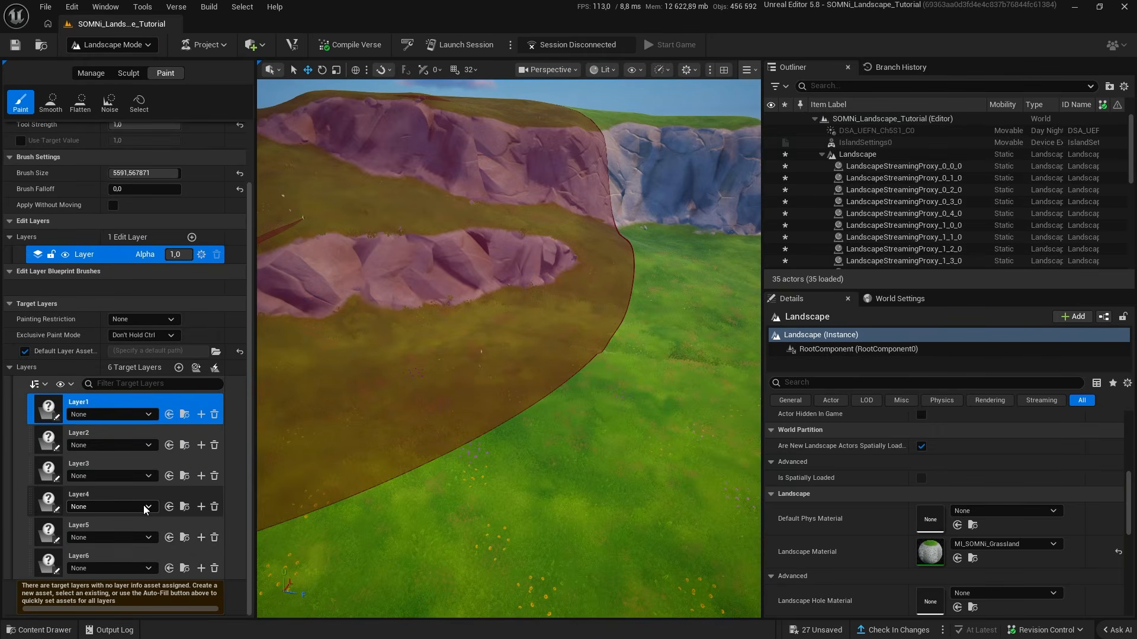
{"action": "left_click", "coordinate": [579, 423]}
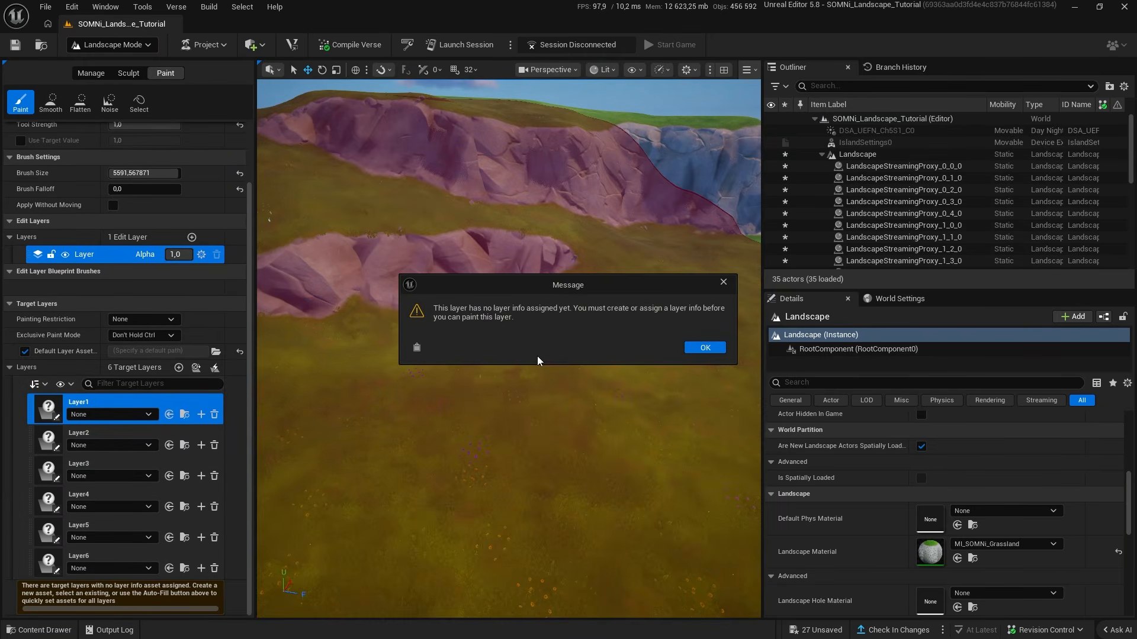
{"action": "left_click", "coordinate": [704, 348]}
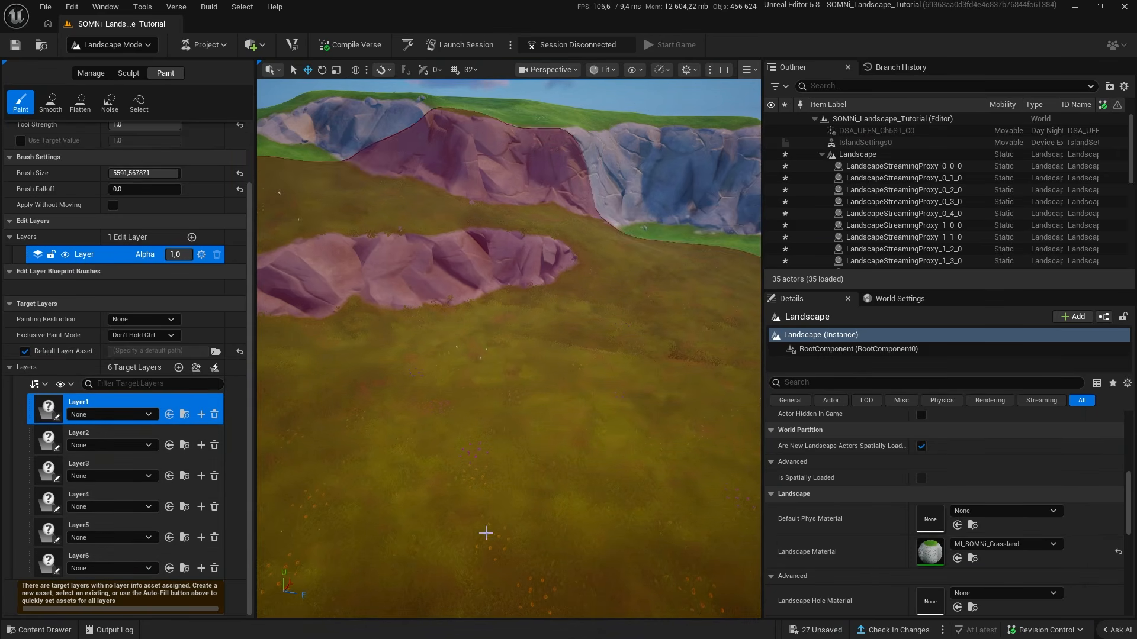
Delete target layers Layer1 to Layer6 and create new target layers from the landscape's assigned material.
{"action": "left_click", "coordinate": [214, 415]}
{"action": "left_click", "coordinate": [578, 349]}
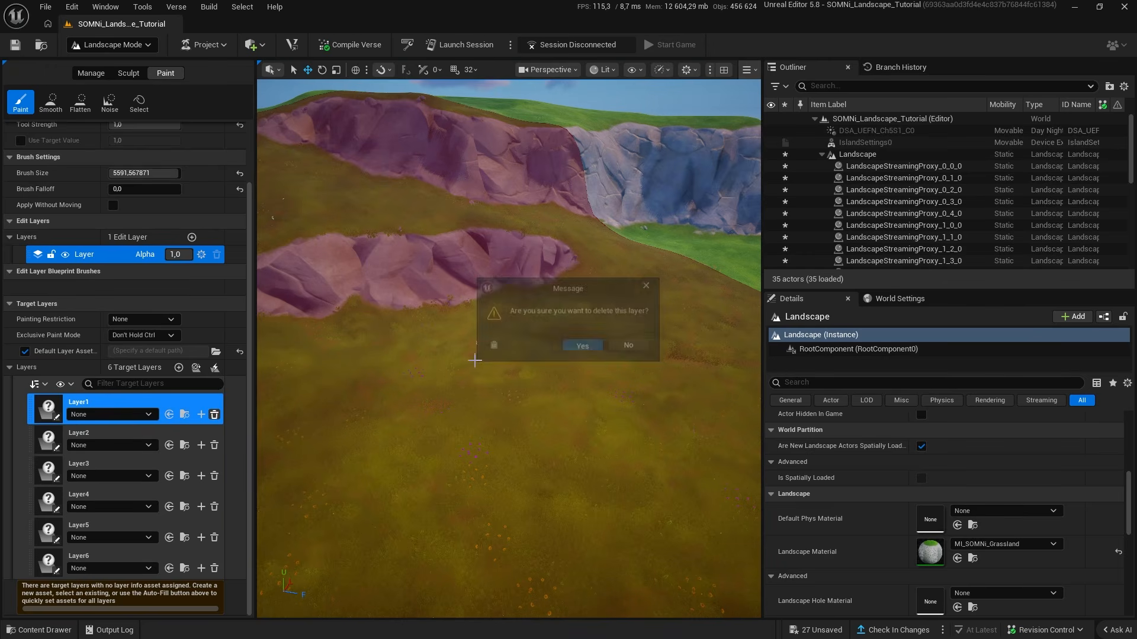
{"action": "left_click", "coordinate": [214, 445]}
{"action": "left_click", "coordinate": [571, 348]}
{"action": "left_click", "coordinate": [214, 478]}
{"action": "left_click", "coordinate": [584, 347]}
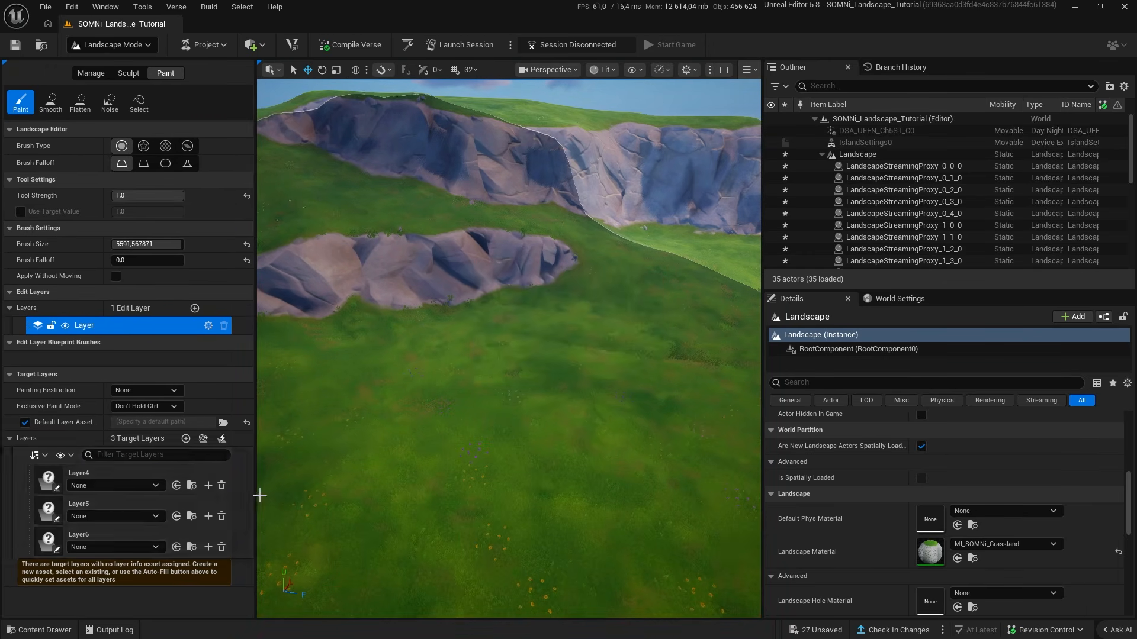
{"action": "left_click", "coordinate": [221, 486]}
{"action": "left_click", "coordinate": [583, 346]}
{"action": "left_click", "coordinate": [222, 485]}
{"action": "left_click", "coordinate": [583, 347]}
{"action": "left_click", "coordinate": [221, 485]}
{"action": "left_click", "coordinate": [583, 347]}
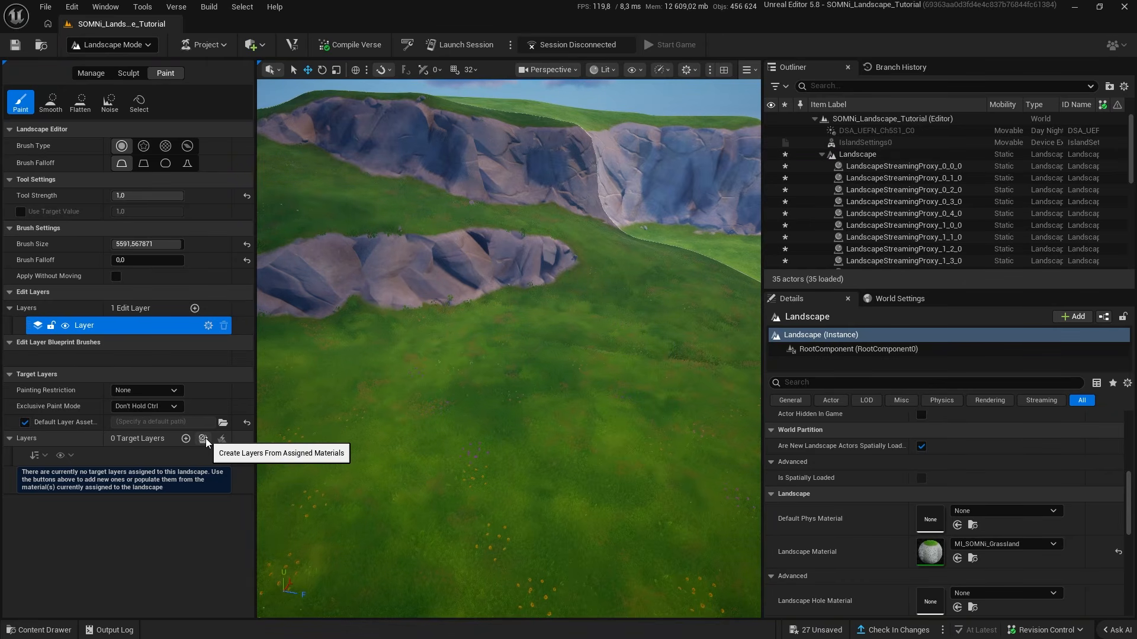
{"action": "left_click", "coordinate": [204, 440]}
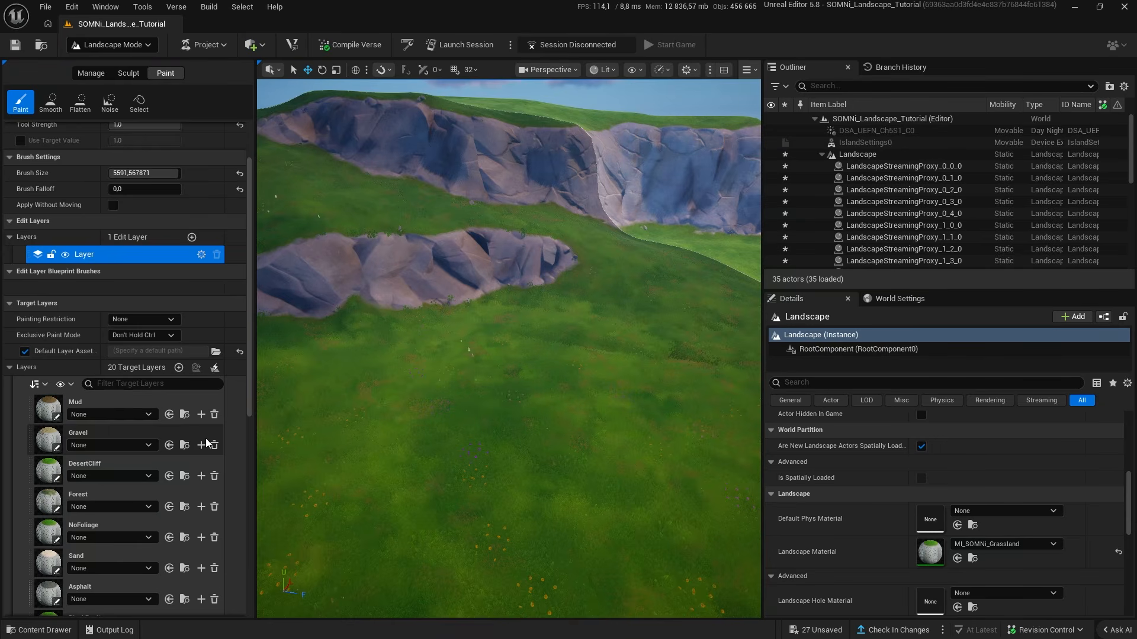
Try painting the Mud target layer, then create its Mud_LayerInfo object in the SOMNi_Landscape_Tutorial_sharedassets folder.
{"action": "scroll", "coordinate": [206, 443], "scroll_direction": "down", "scroll_amount": 5}
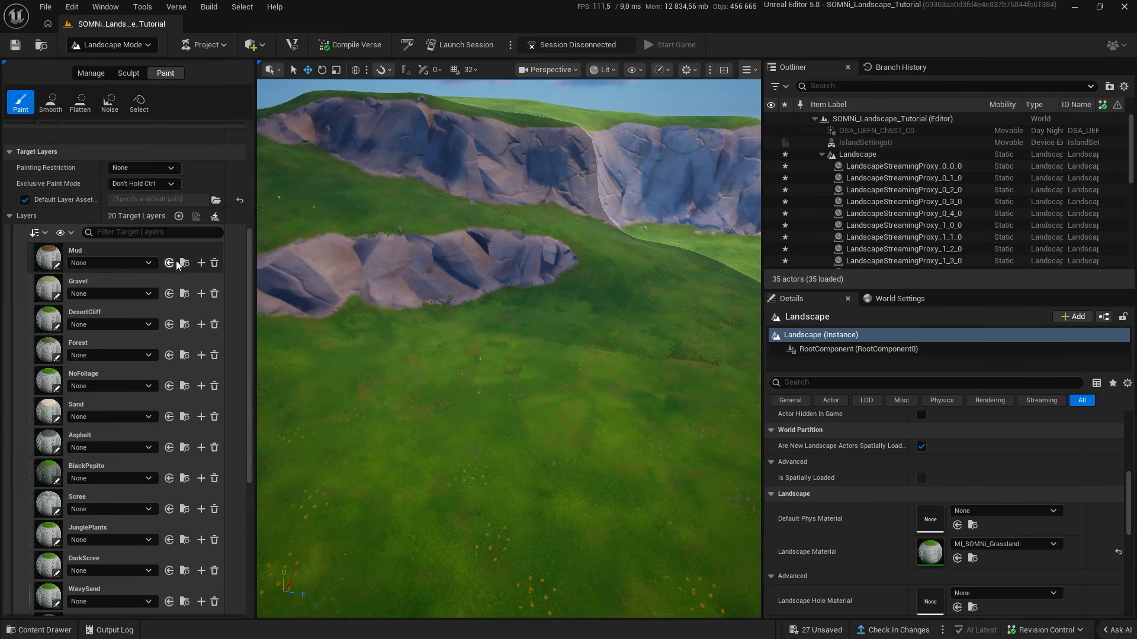
{"action": "left_click", "coordinate": [89, 254]}
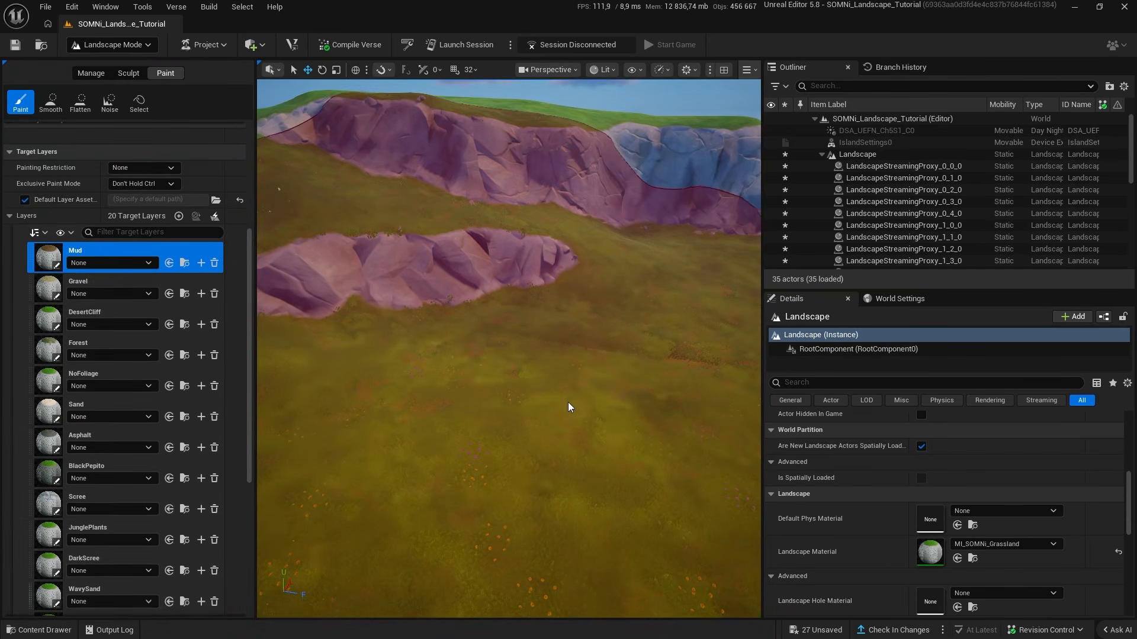
{"action": "left_click", "coordinate": [380, 356]}
{"action": "left_click", "coordinate": [720, 350]}
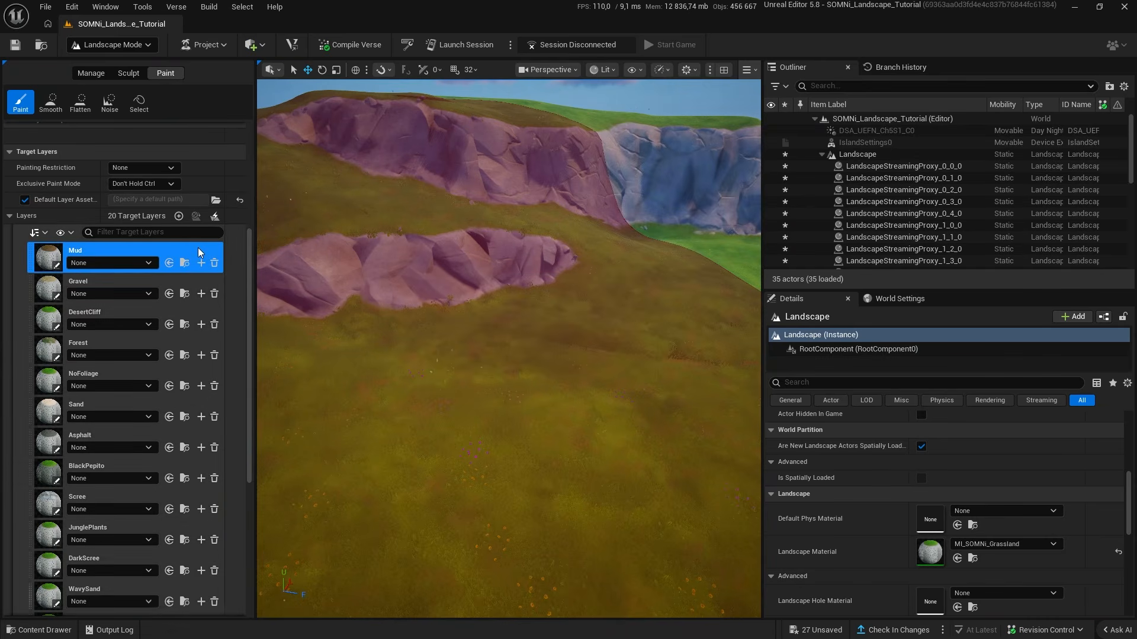
{"action": "left_click", "coordinate": [201, 263]}
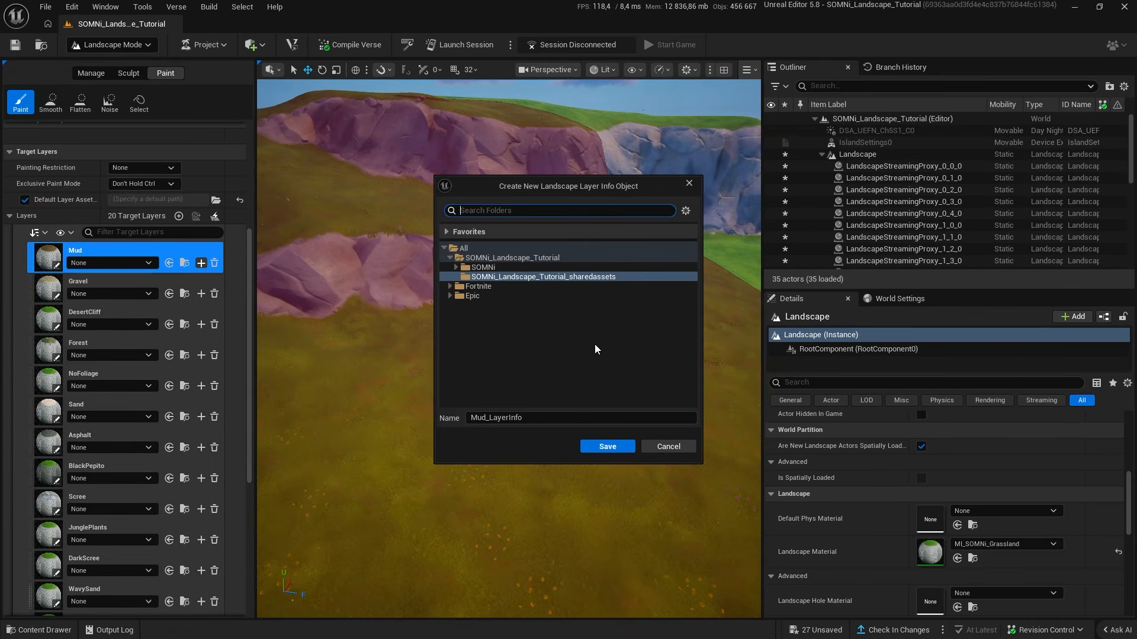
{"action": "left_click", "coordinate": [607, 446]}
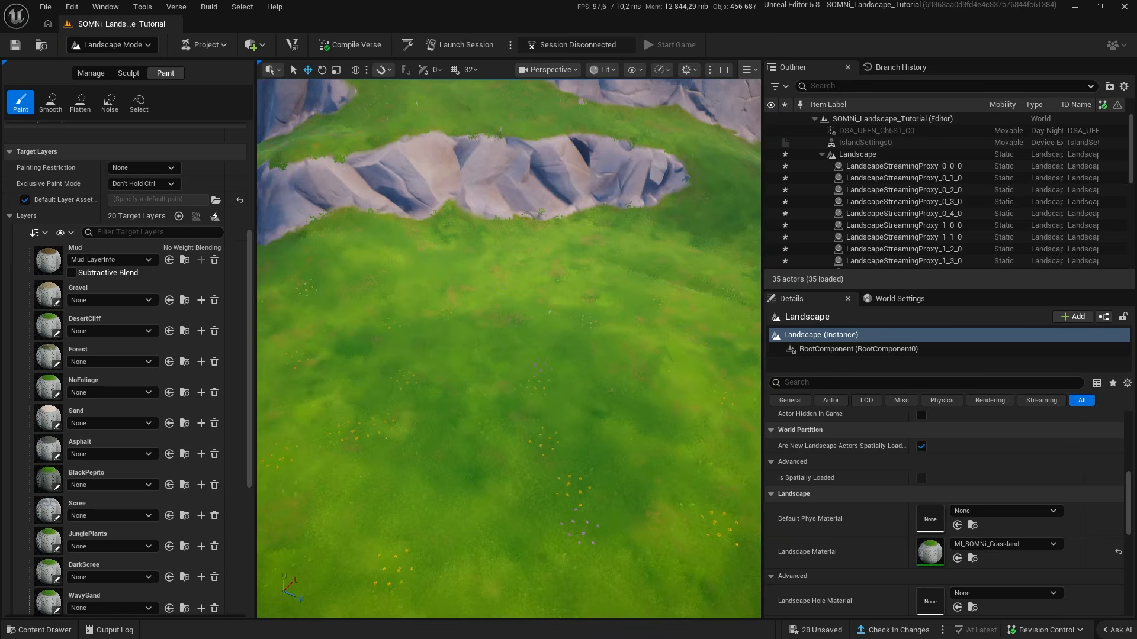
Try painting the Mud target layer over the landscape's hills and undo the stroke.
{"action": "right_click_drag", "start_coordinate": [509, 426], "coordinate": [503, 379]}
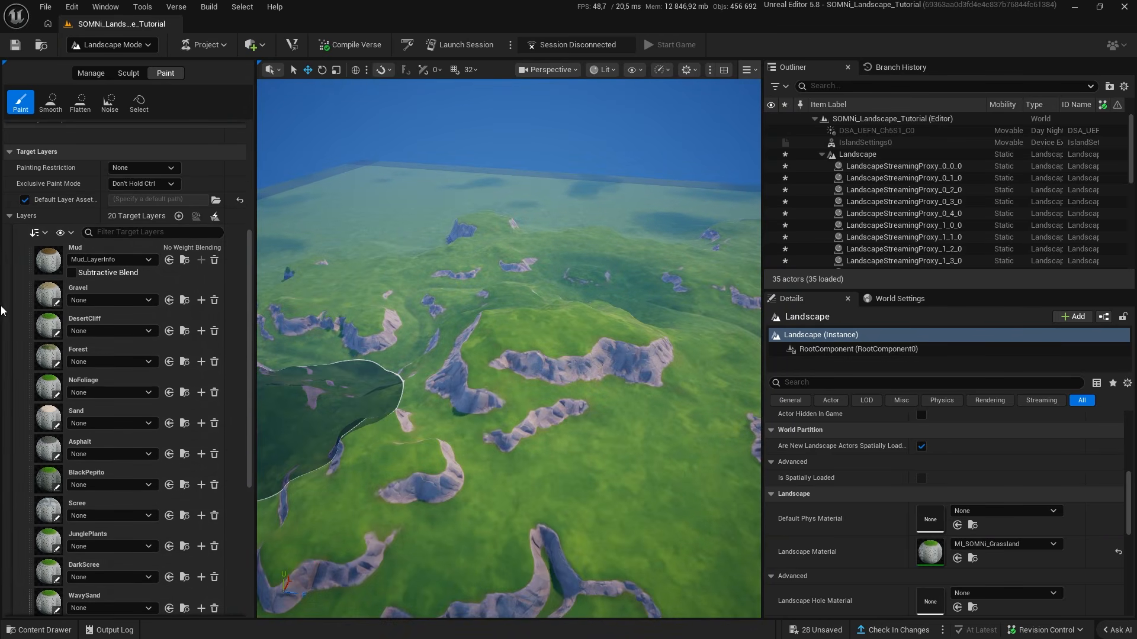
{"action": "left_click", "coordinate": [118, 247]}
{"action": "mouse_move", "coordinate": [580, 427]}
{"action": "left_mouse_down"}
{"action": "mouse_move", "coordinate": [604, 444]}
{"action": "mouse_move", "coordinate": [533, 384]}
{"action": "left_mouse_up"}
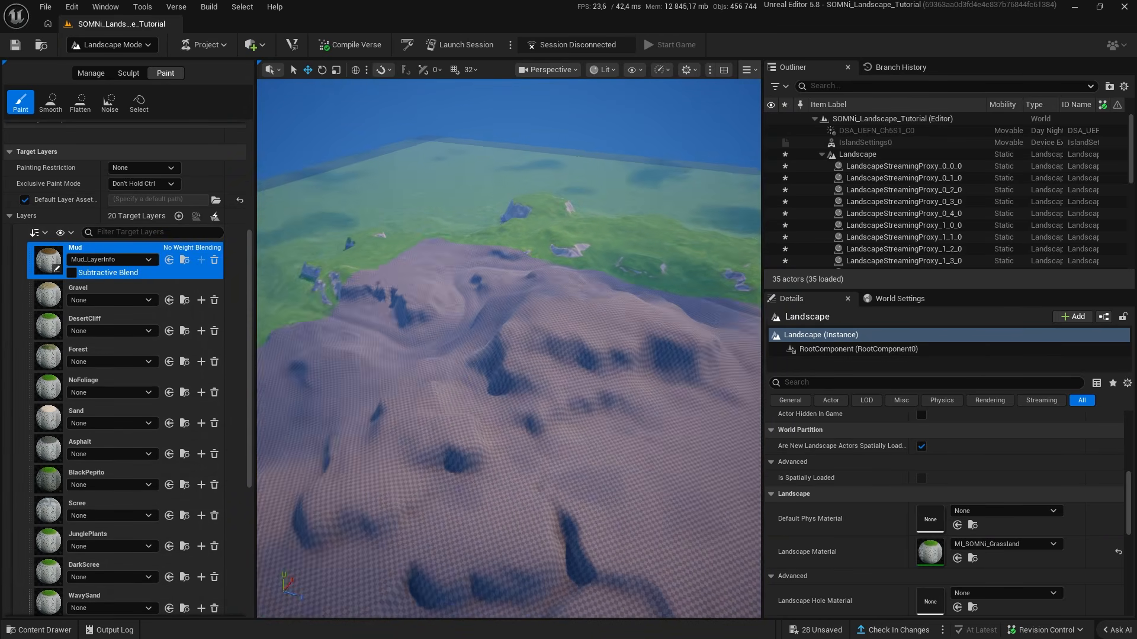
{"action": "key", "text": "ctrl+z"}
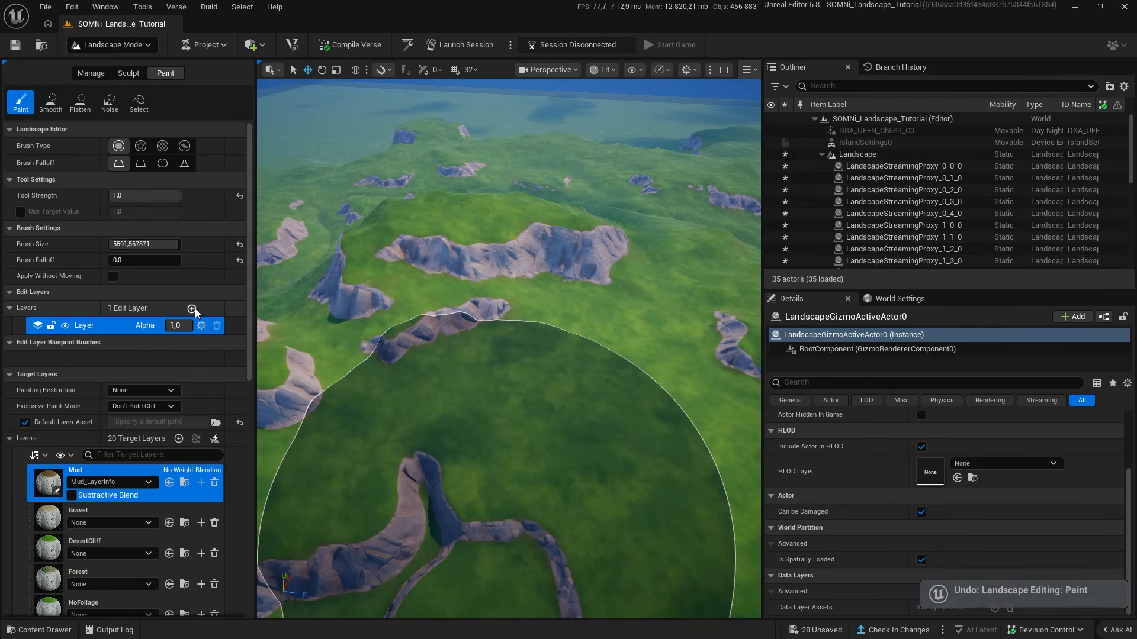
Add a second landscape edit layer and name it BasePaints.
{"action": "left_click", "coordinate": [191, 309]}
{"action": "key", "text": "Return"}
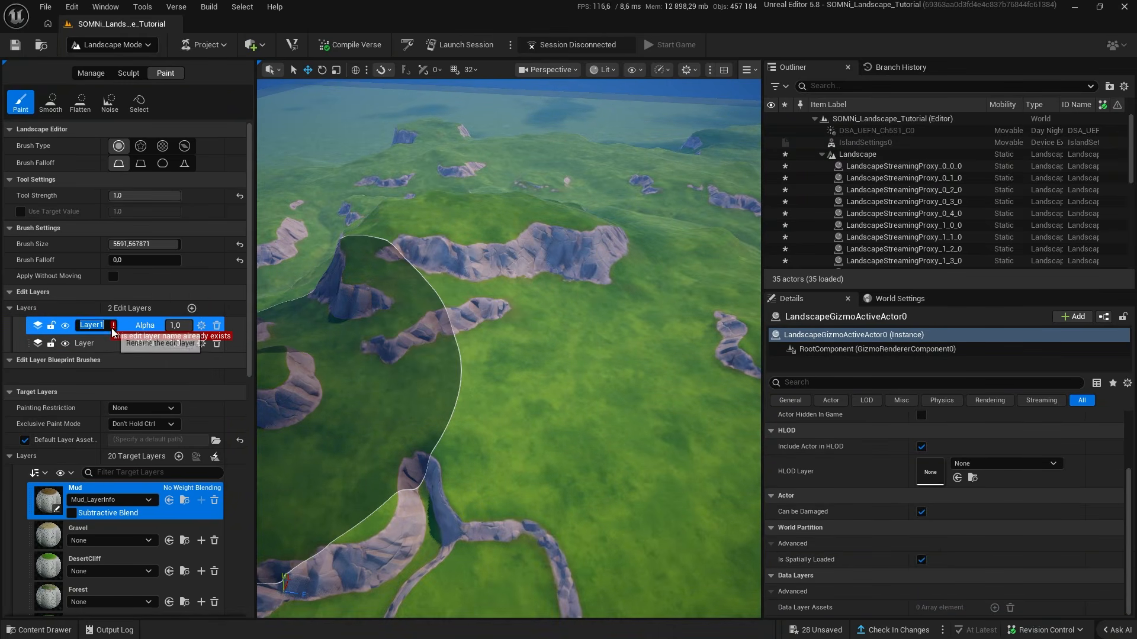
{"action": "type", "text": "Paints"}
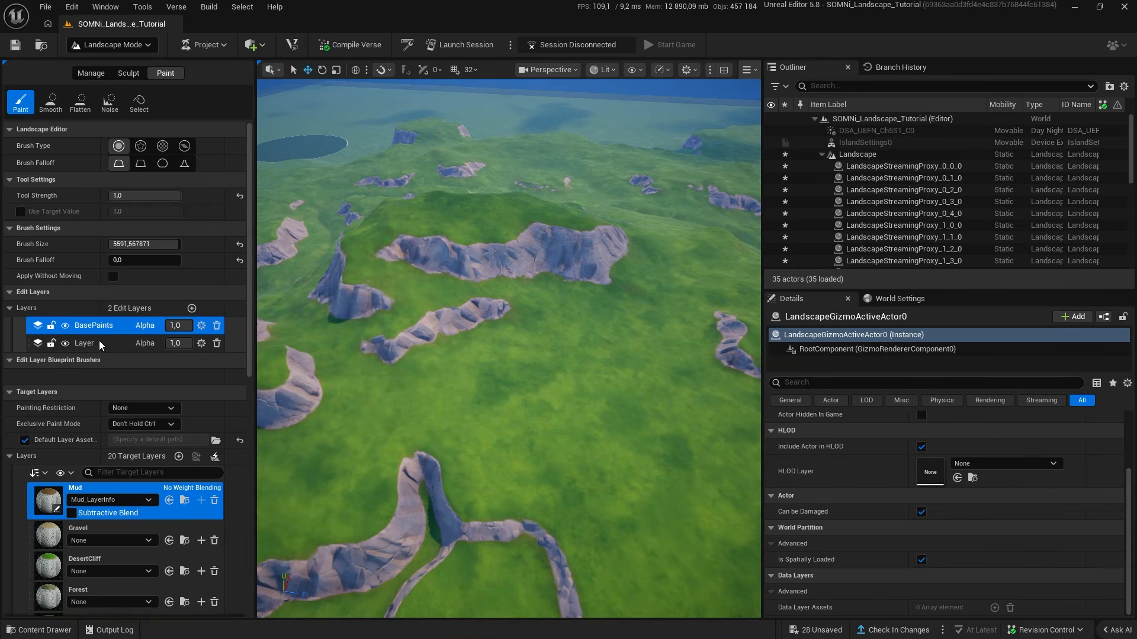
Switch to Selection mode and examine the full square extent of the landscape from above and from several sides.
{"action": "key", "text": "shift+1"}
{"action": "key", "text": "s"}
{"action": "scroll", "coordinate": [525, 407], "scroll_direction": "up", "scroll_amount": 7}
{"action": "right_click_drag", "start_coordinate": [526, 406], "coordinate": [636, 458]}
{"action": "key", "text": "s"}
{"action": "right_click_drag", "start_coordinate": [526, 407], "coordinate": [592, 456]}
{"action": "key", "text": "w"}
{"action": "right_click_drag", "start_coordinate": [112, 384], "coordinate": [83, 385]}
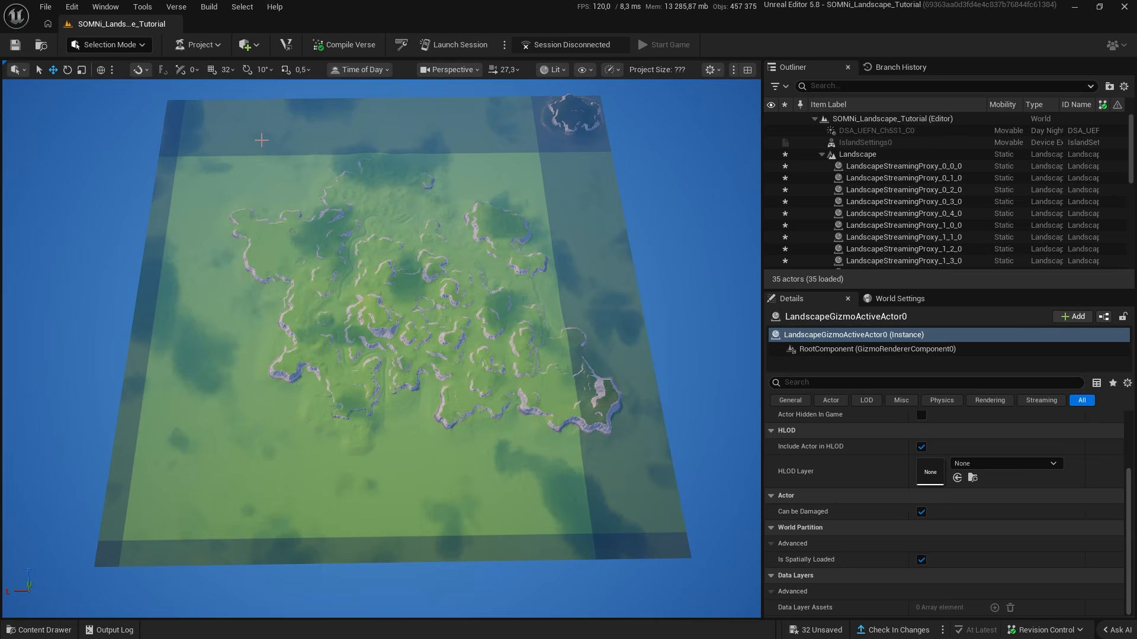
{"action": "key", "text": "d"}
{"action": "right_click_drag", "start_coordinate": [274, 488], "coordinate": [103, 459]}
{"action": "key", "text": "s"}
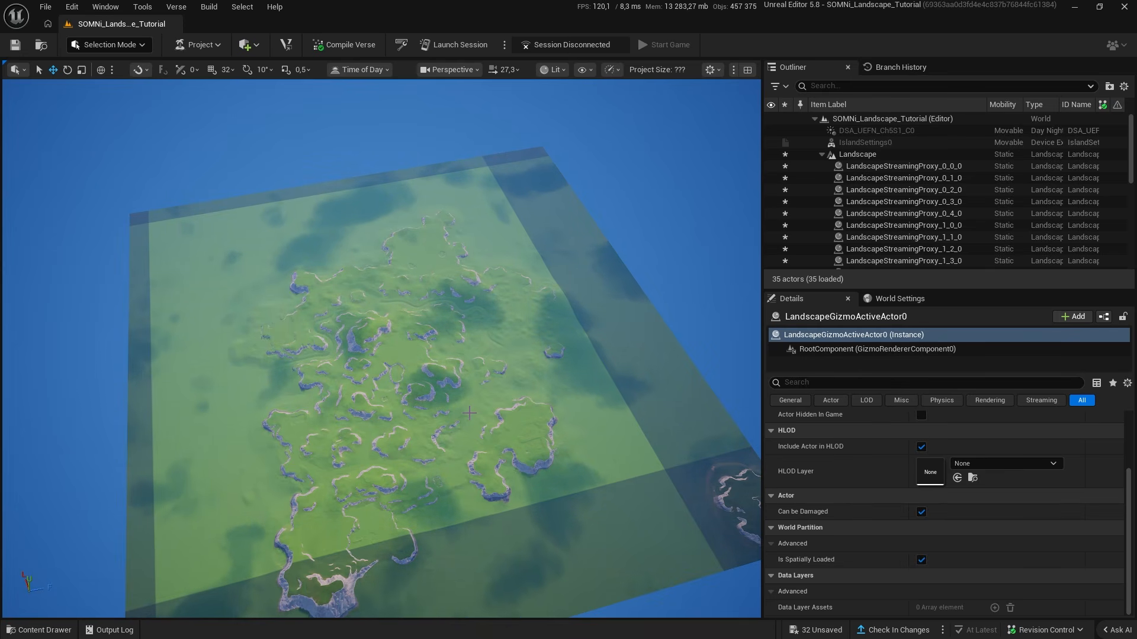
{"action": "key", "text": "w"}
{"action": "right_click_drag", "start_coordinate": [469, 413], "coordinate": [181, 455]}
{"action": "key", "text": "w"}
{"action": "key", "text": "s"}
{"action": "scroll", "coordinate": [469, 413], "scroll_direction": "up", "scroll_amount": 6}
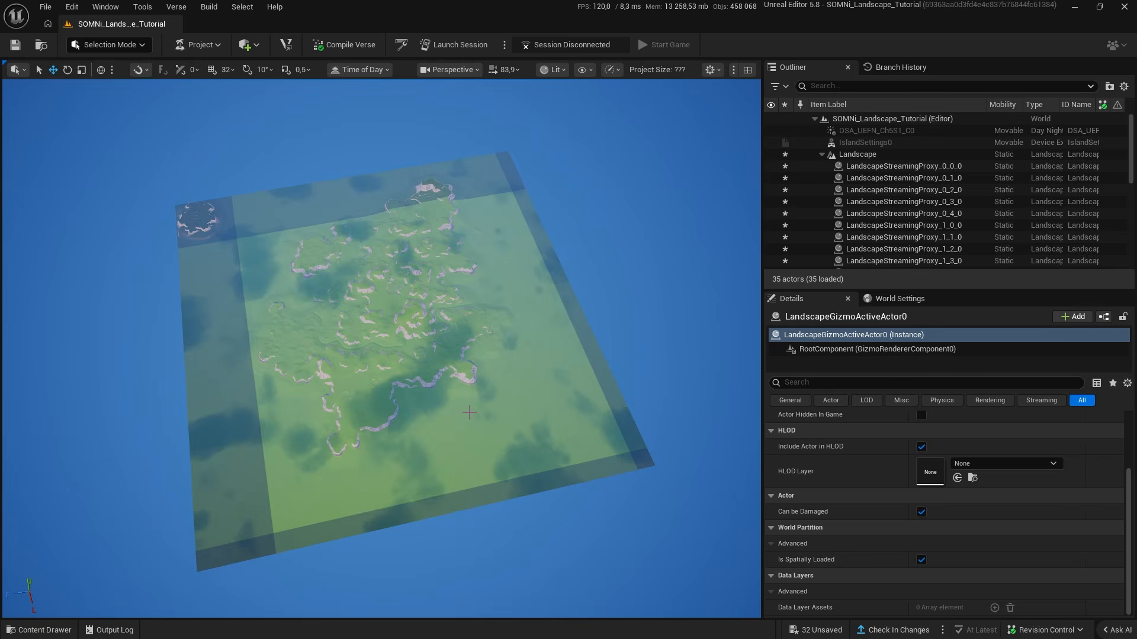
Switch to Photoshop and create a 2000 x 2000 px document at 300 ppi with a red square of about 1079 px.
{"action": "key", "text": "alt+Tab"}
{"action": "key", "text": "Tab"}
{"action": "key", "text": "Tab"}
{"action": "key", "text": "Tab"}
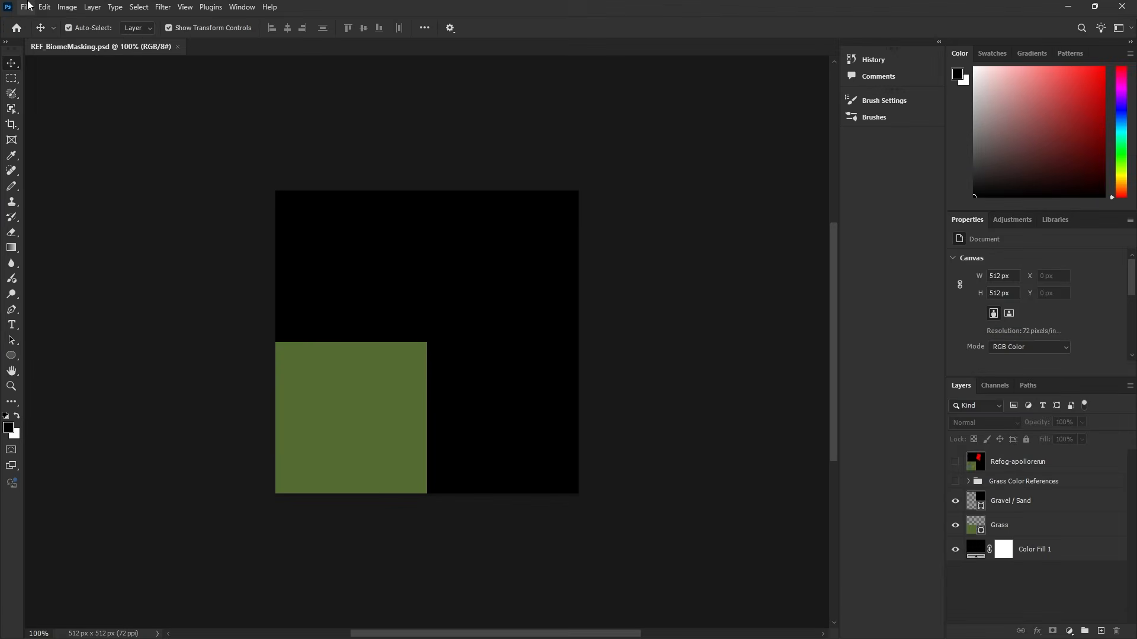
{"action": "left_click", "coordinate": [28, 6]}
{"action": "left_click", "coordinate": [39, 20]}
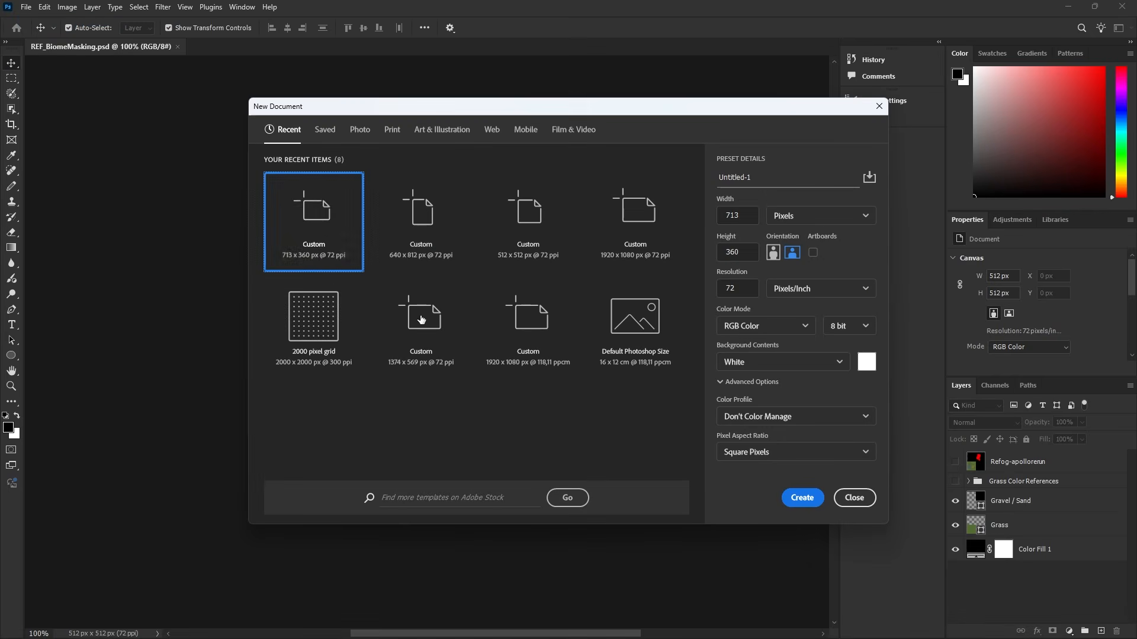
{"action": "left_click", "coordinate": [302, 356]}
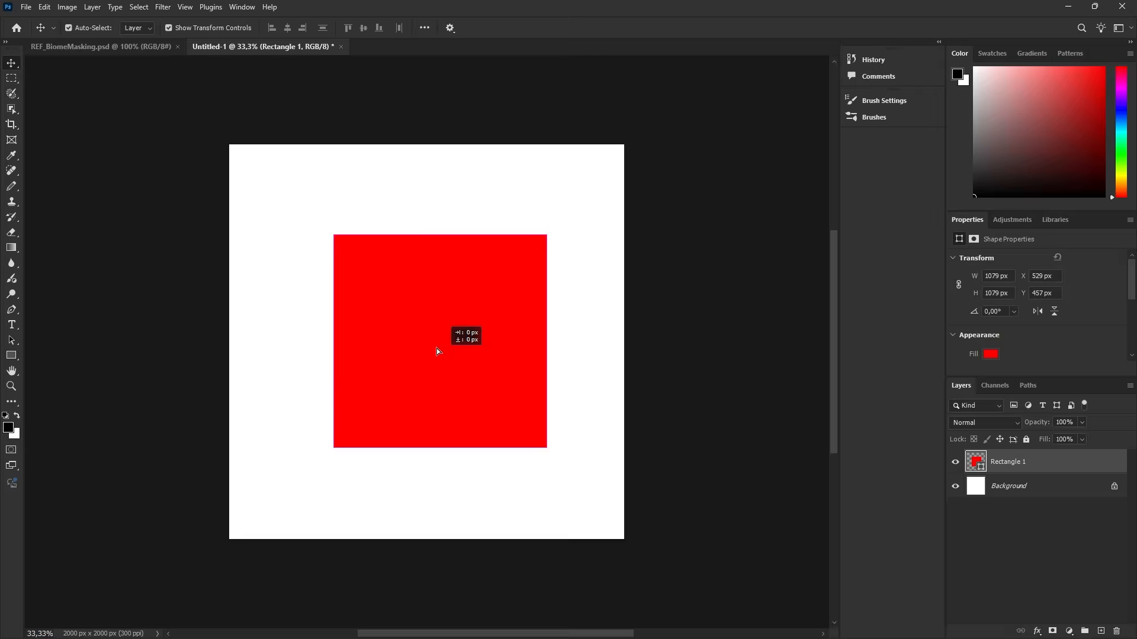
Move the red square to different spots on the white canvas.
{"action": "left_click_drag", "start_coordinate": [435, 348], "coordinate": [477, 321]}
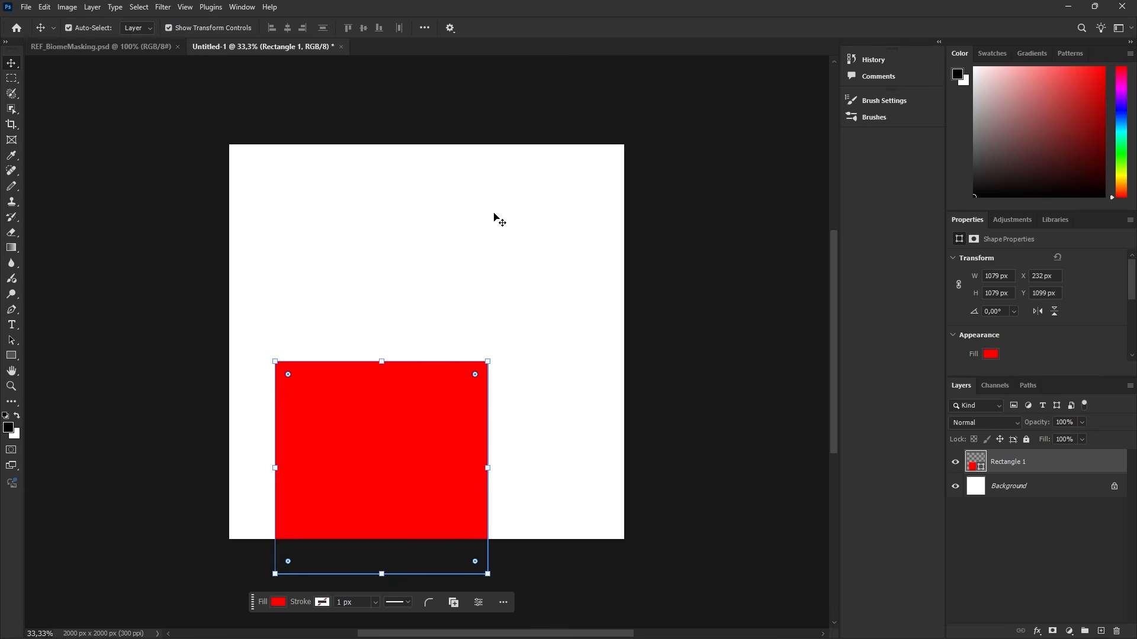
{"action": "left_click_drag", "start_coordinate": [453, 460], "coordinate": [509, 329]}
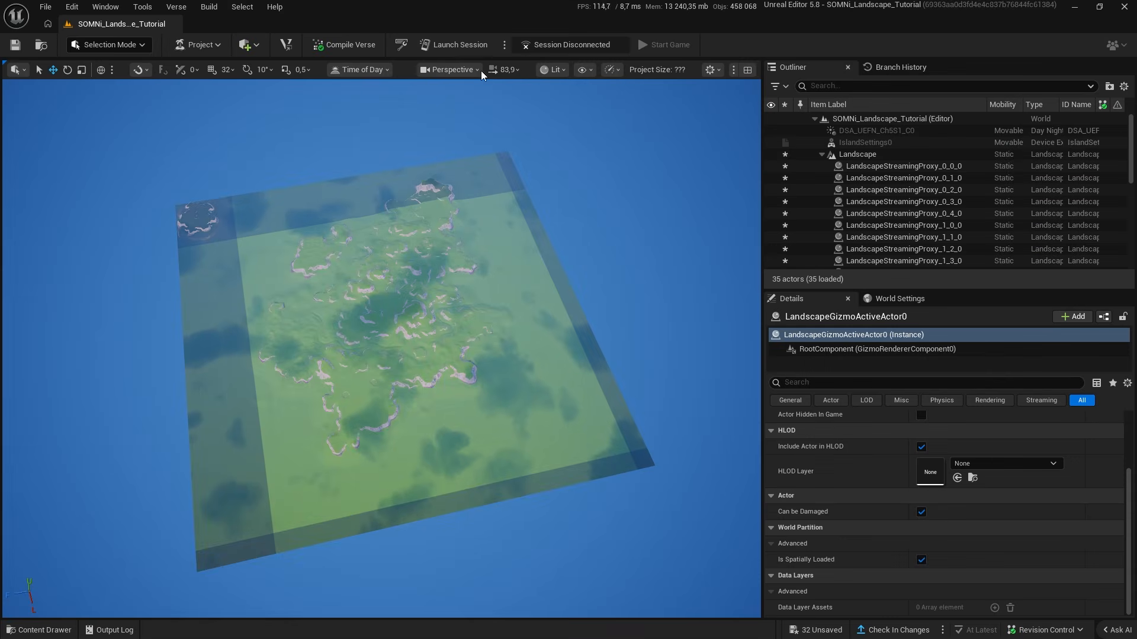
Return to UEFN and inspect the whole landscape square in the Top view with Lit shading.
{"action": "left_click", "coordinate": [481, 70]}
{"action": "left_click", "coordinate": [470, 144]}
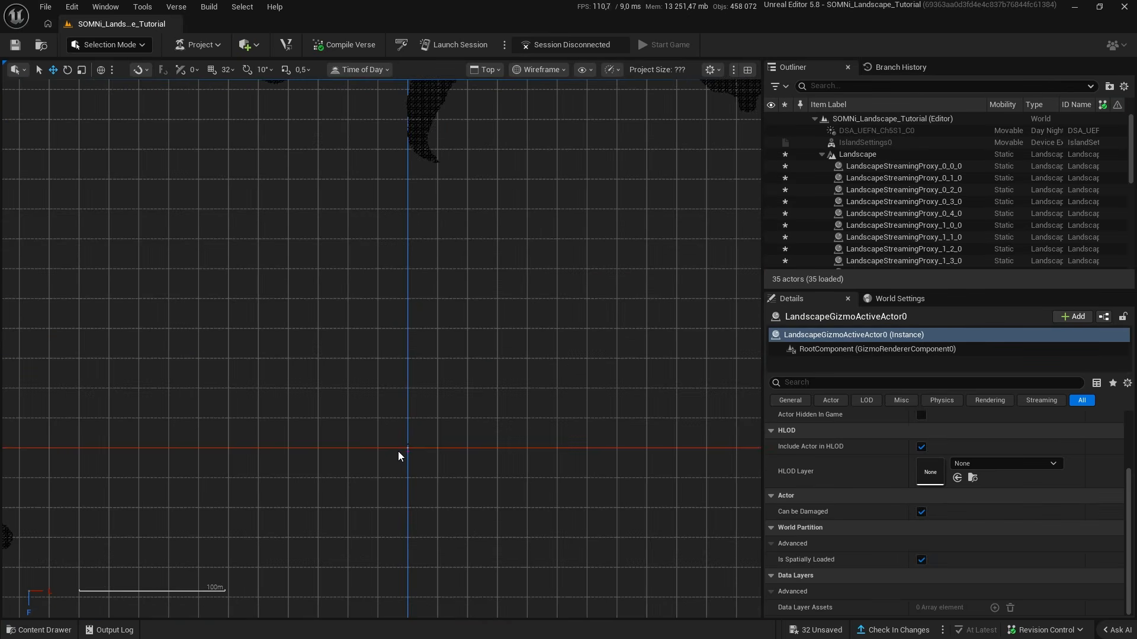
{"action": "scroll", "coordinate": [401, 456], "scroll_direction": "down", "scroll_amount": 14}
{"action": "right_click_drag", "start_coordinate": [426, 420], "coordinate": [521, 279]}
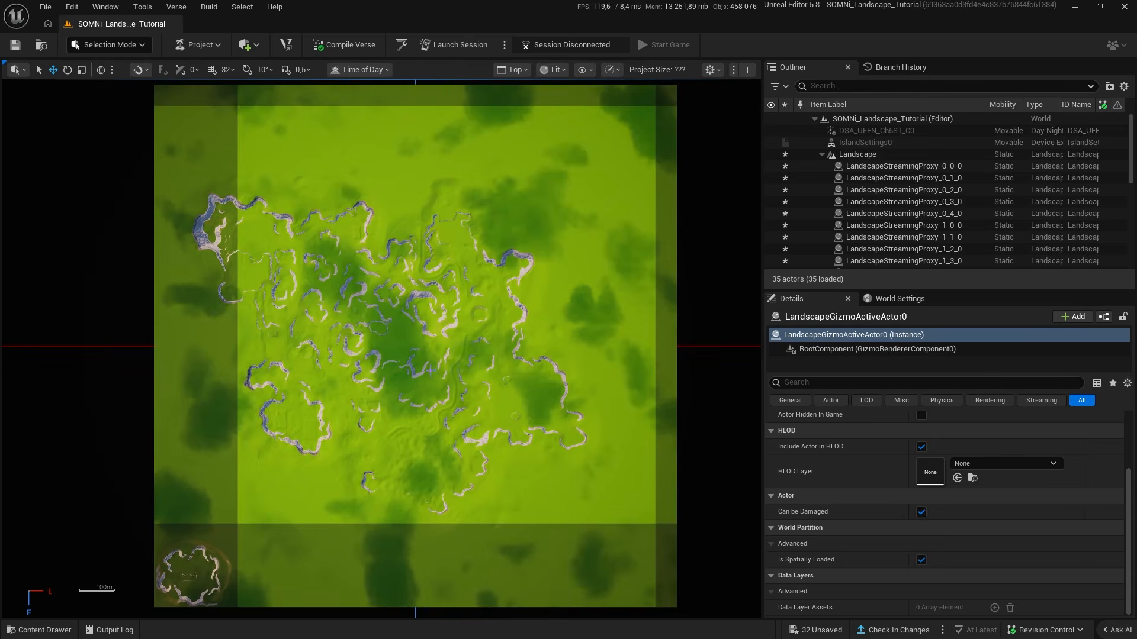
{"action": "scroll", "coordinate": [453, 364], "scroll_direction": "up", "scroll_amount": 3}
{"action": "right_click_drag", "start_coordinate": [451, 368], "coordinate": [462, 370]}
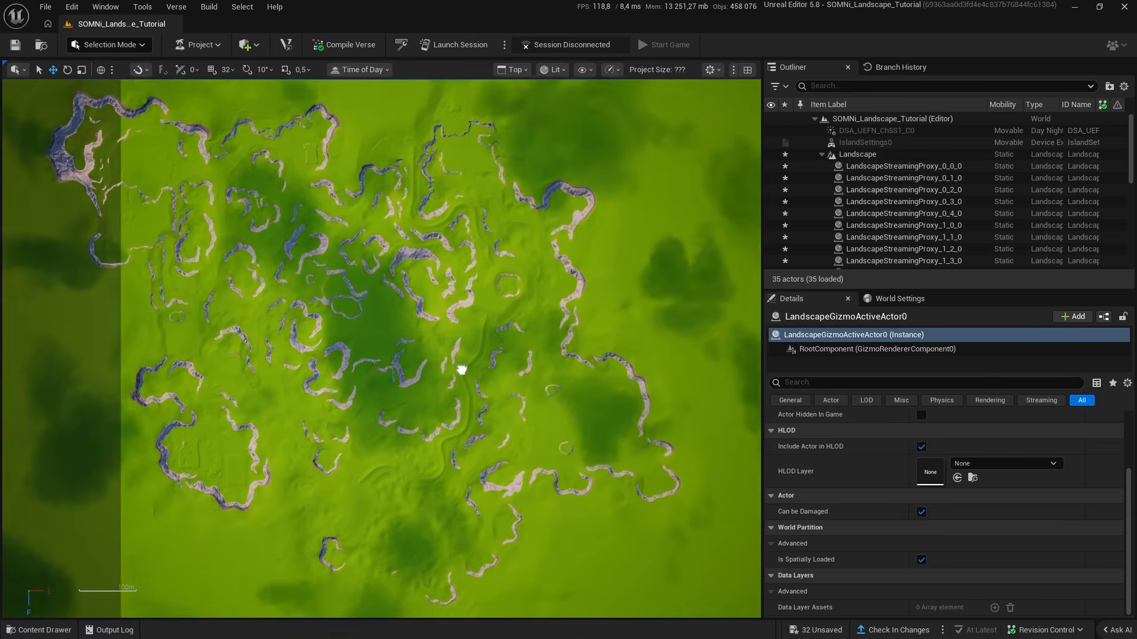
{"action": "scroll", "coordinate": [462, 370], "scroll_direction": "down", "scroll_amount": 8}
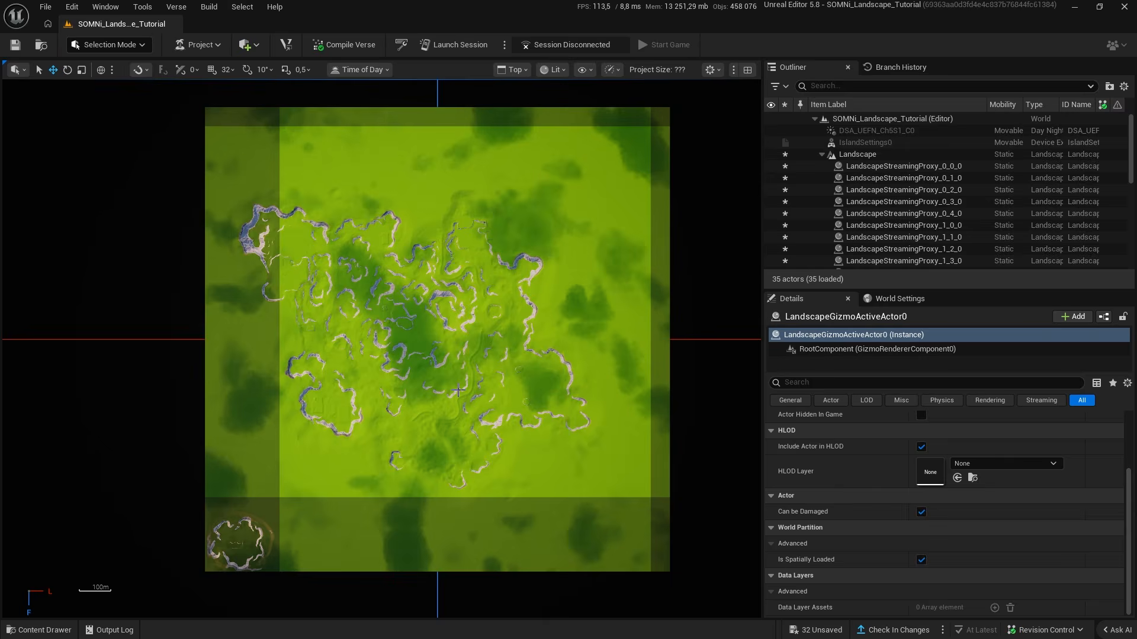
Switch to Photoshop and move the red square toward the canvas's upper-right corner, to about X 814 px, Y 115 px.
{"action": "key", "text": "alt+Tab"}
{"action": "left_click_drag", "start_coordinate": [495, 342], "coordinate": [572, 248]}
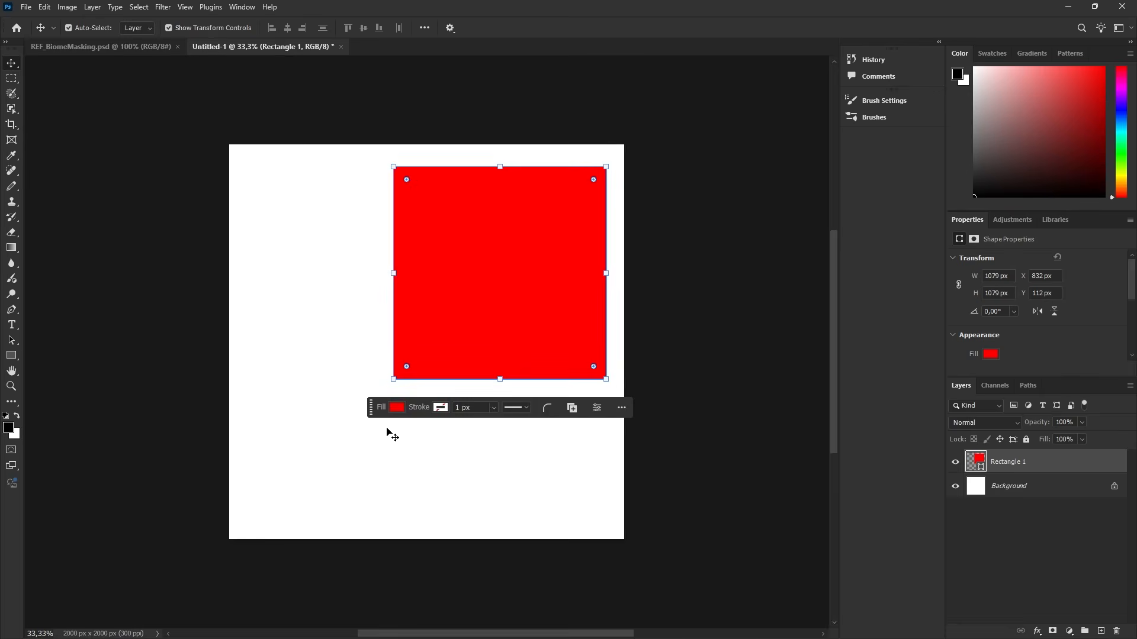
{"action": "left_click_drag", "start_coordinate": [390, 435], "coordinate": [465, 268]}
{"action": "key", "text": "alt+Tab"}
{"action": "key", "text": "alt+Tab"}
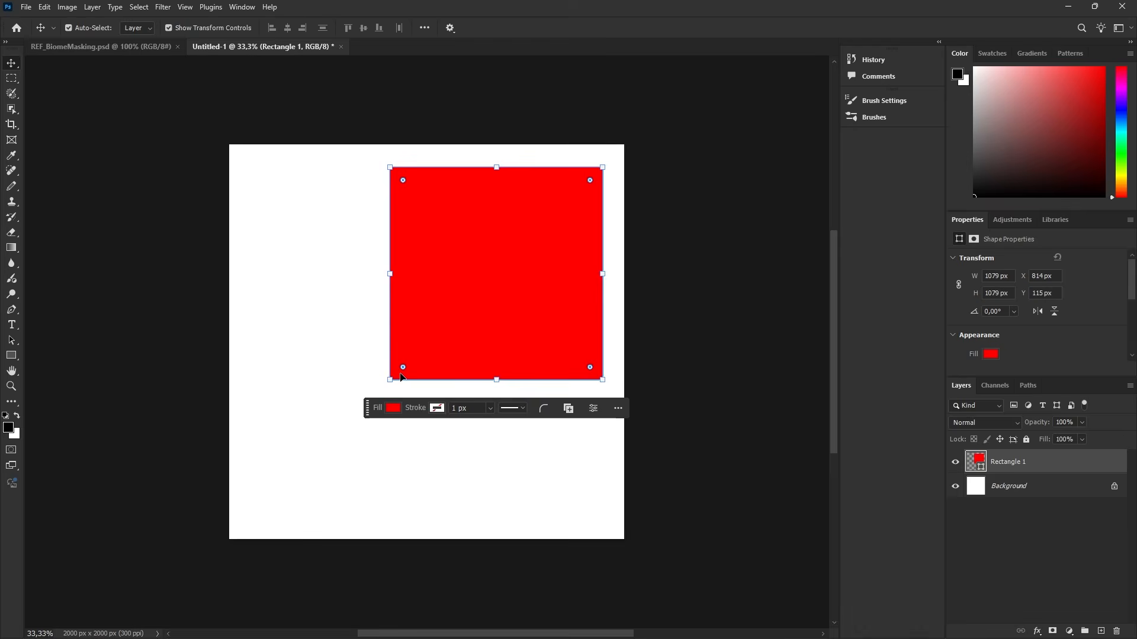
Scale the red square to about 1751 px per side and centre it on the canvas with even white margins.
{"action": "key", "text": "ctrl+t"}
{"action": "mouse_move", "coordinate": [390, 380]}
{"action": "left_mouse_down"}
{"action": "mouse_move", "coordinate": [269, 485]}
{"action": "mouse_move", "coordinate": [256, 513]}
{"action": "mouse_move", "coordinate": [408, 382]}
{"action": "left_mouse_up"}
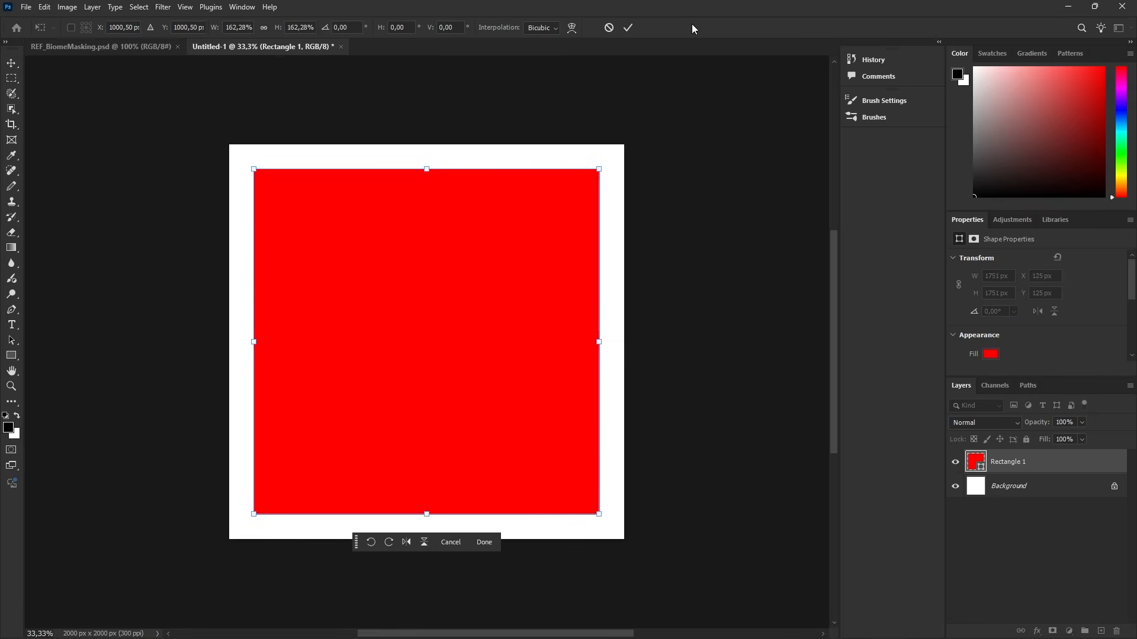
{"action": "left_click", "coordinate": [629, 28]}
Switch back to UEFN and return the viewport from the Top view to the Perspective view.
{"action": "key", "text": "alt+Tab"}
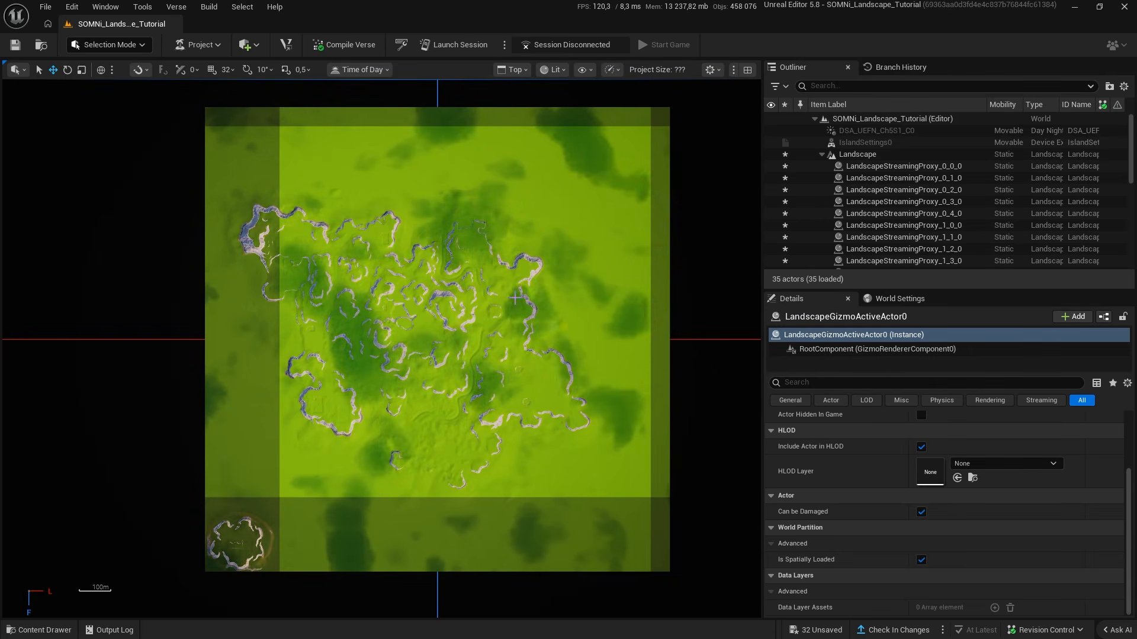
{"action": "right_click_drag", "start_coordinate": [551, 306], "coordinate": [516, 278]}
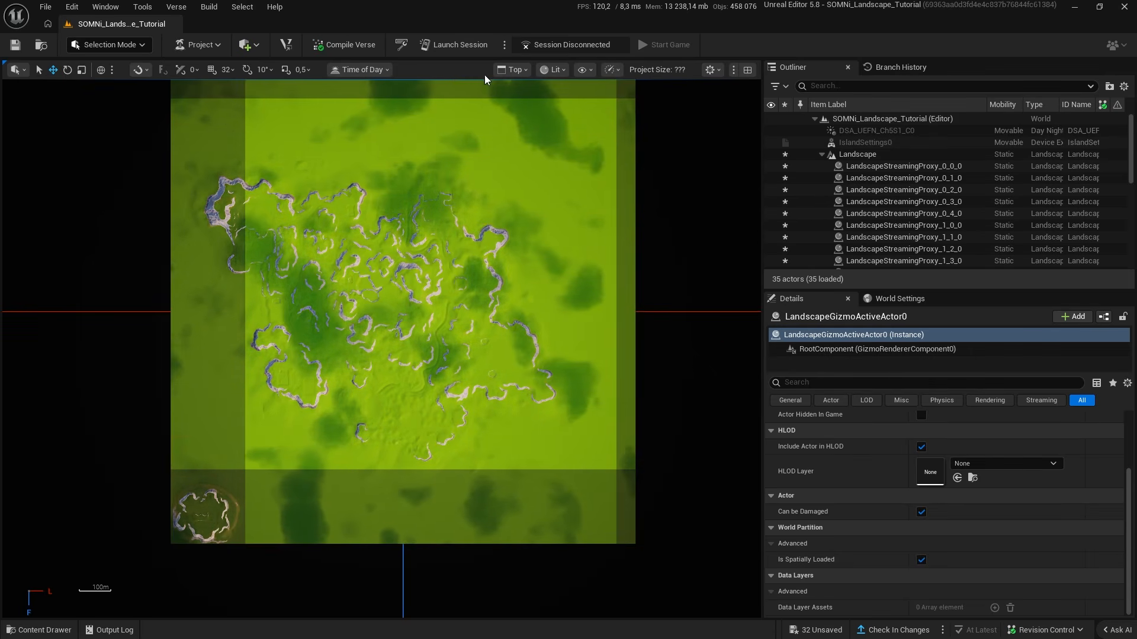
{"action": "left_click", "coordinate": [526, 71]}
{"action": "left_click", "coordinate": [535, 118]}
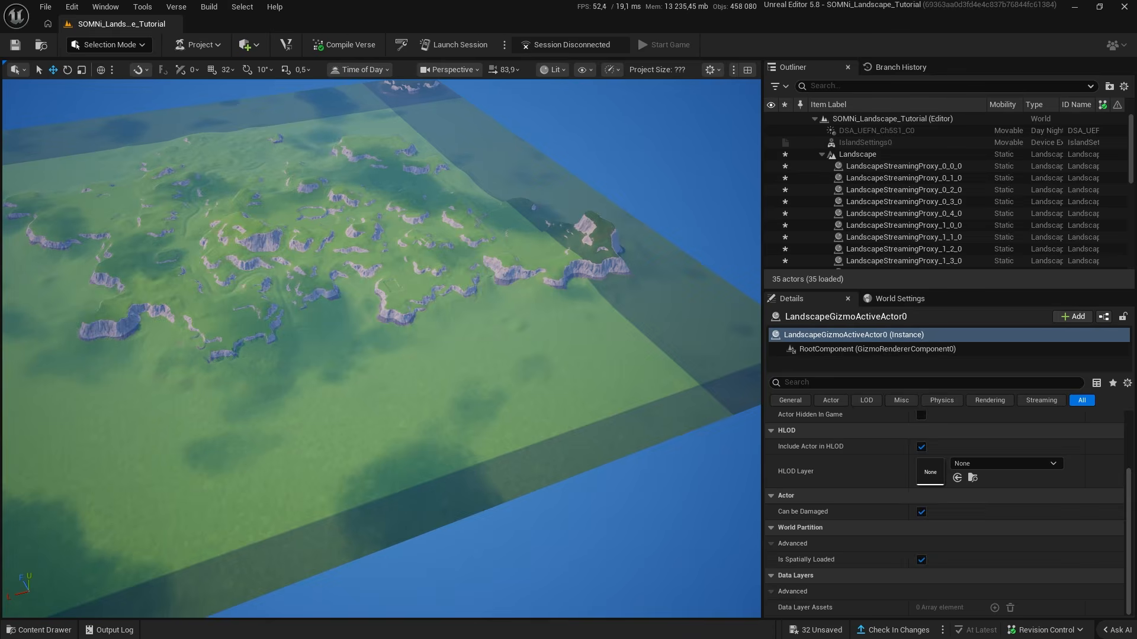
Open the MI_SOMNi_Grassland material instance from the SOMNi_Landscape_v3 folder to view its BiomeSettings parameters, and close it.
{"action": "key", "text": "ctrl+space"}
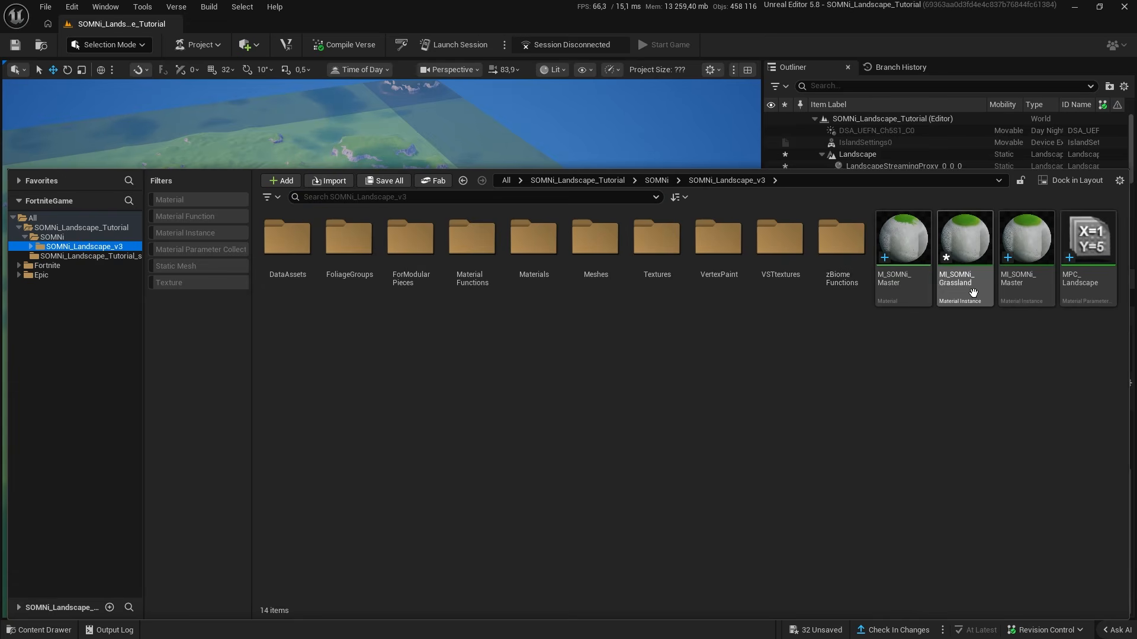
{"action": "double_click", "coordinate": [947, 299]}
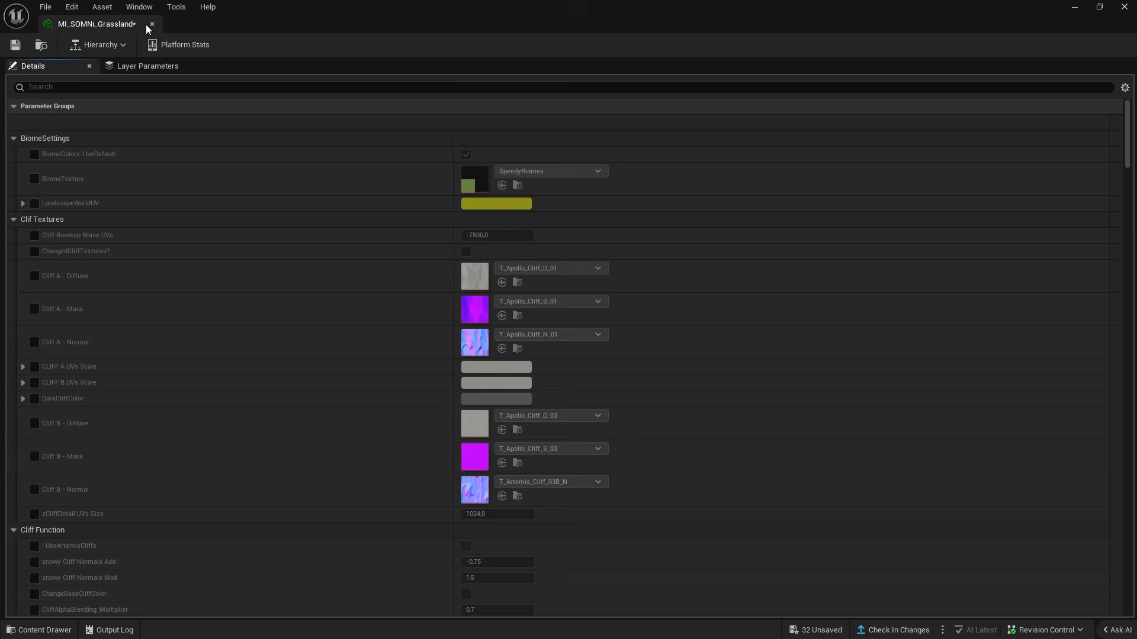
{"action": "left_click", "coordinate": [152, 24]}
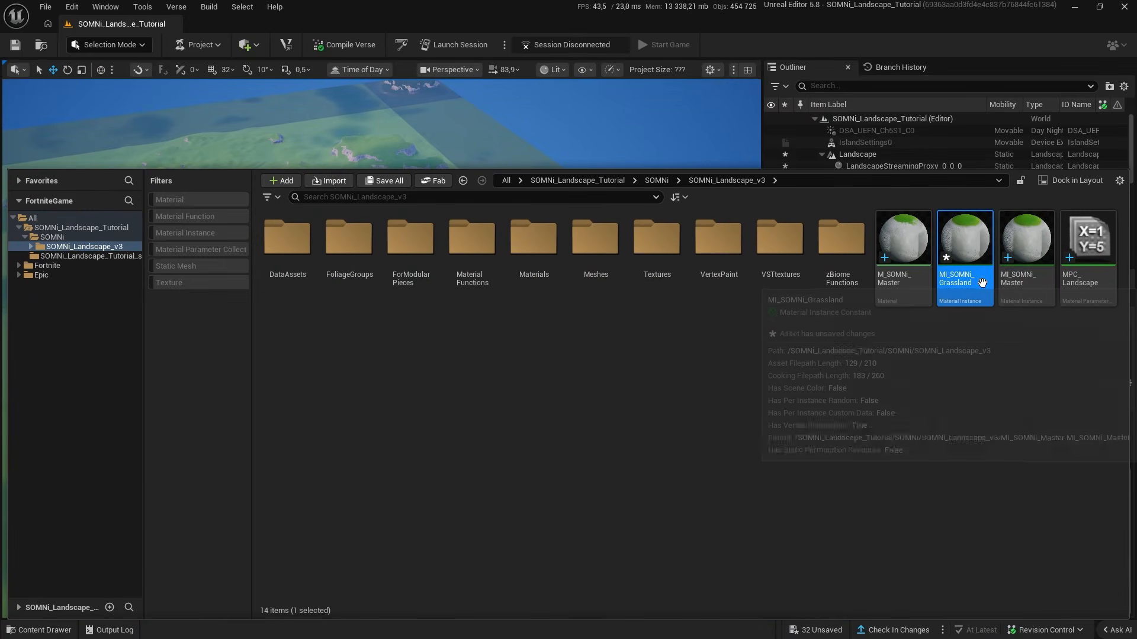
Create a new material instance from MI_SOMNi_Master in the SOMNi_Landscape_v3 folder, keeping the suggested name.
{"action": "left_click_drag", "start_coordinate": [1020, 303], "coordinate": [1034, 283]}
{"action": "left_click", "coordinate": [948, 269]}
{"action": "right_click", "coordinate": [1020, 266]}
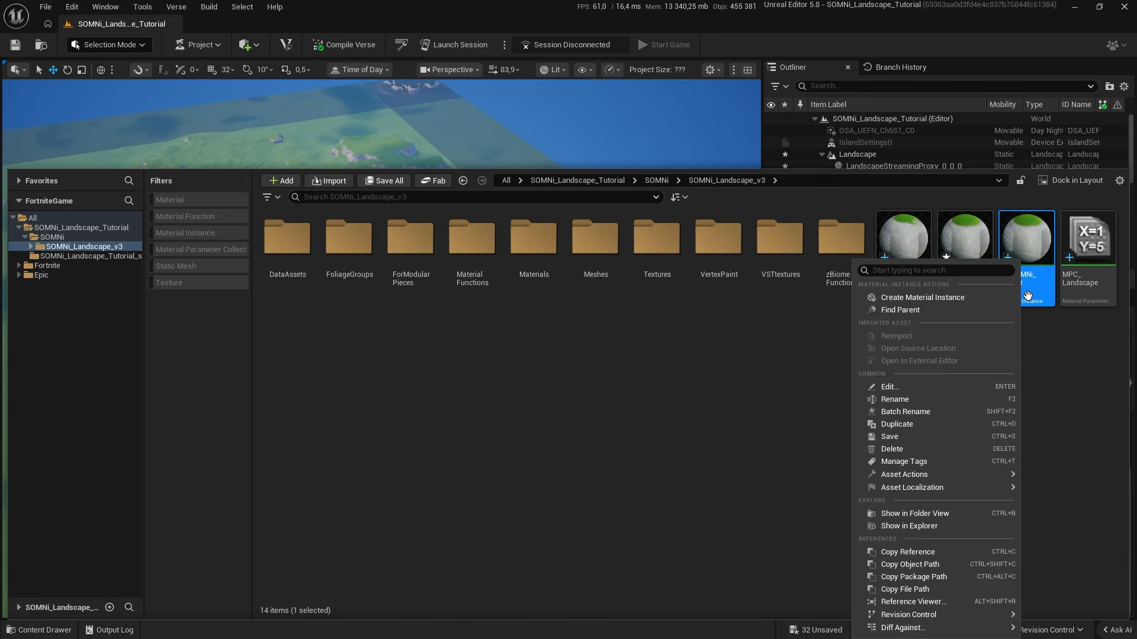
{"action": "left_click", "coordinate": [947, 297]}
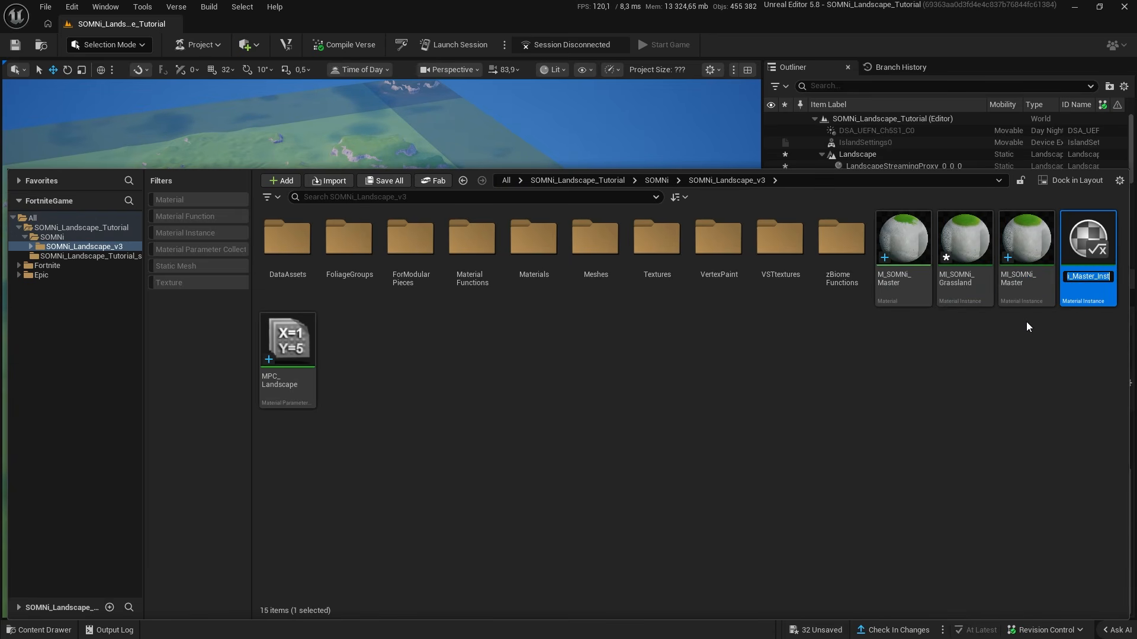
{"action": "key", "text": "Return"}
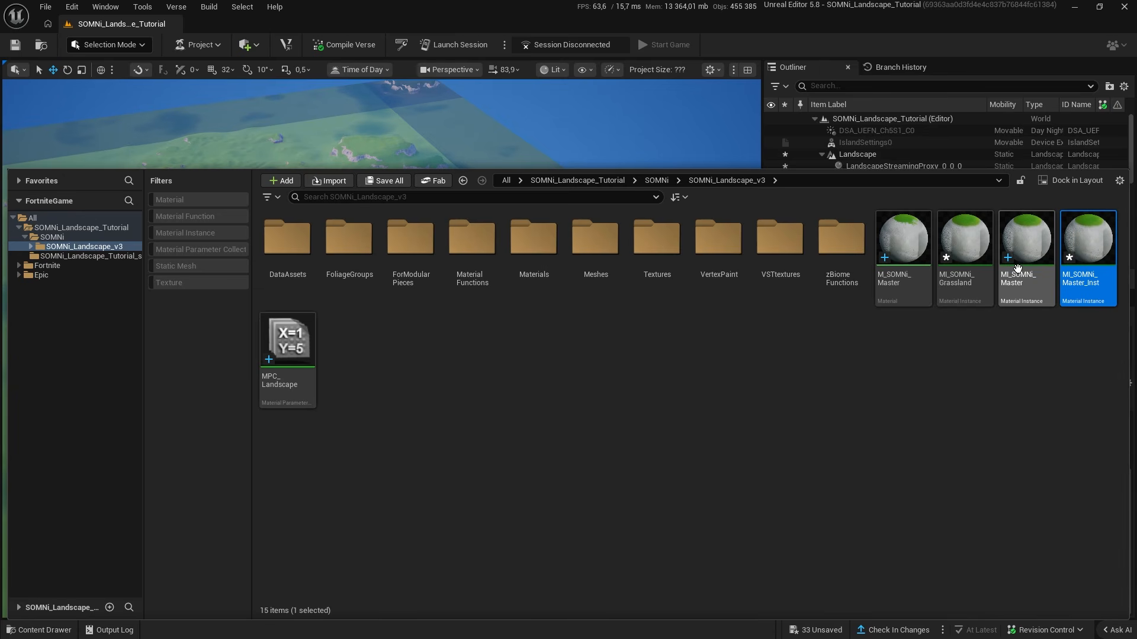
Open MI_SOMNi_Master beside the landscape view and enable the LandscapeWorldUV override in BiomeSettings with its component values expanded.
{"action": "left_click", "coordinate": [1035, 277]}
{"action": "double_click", "coordinate": [1017, 287]}
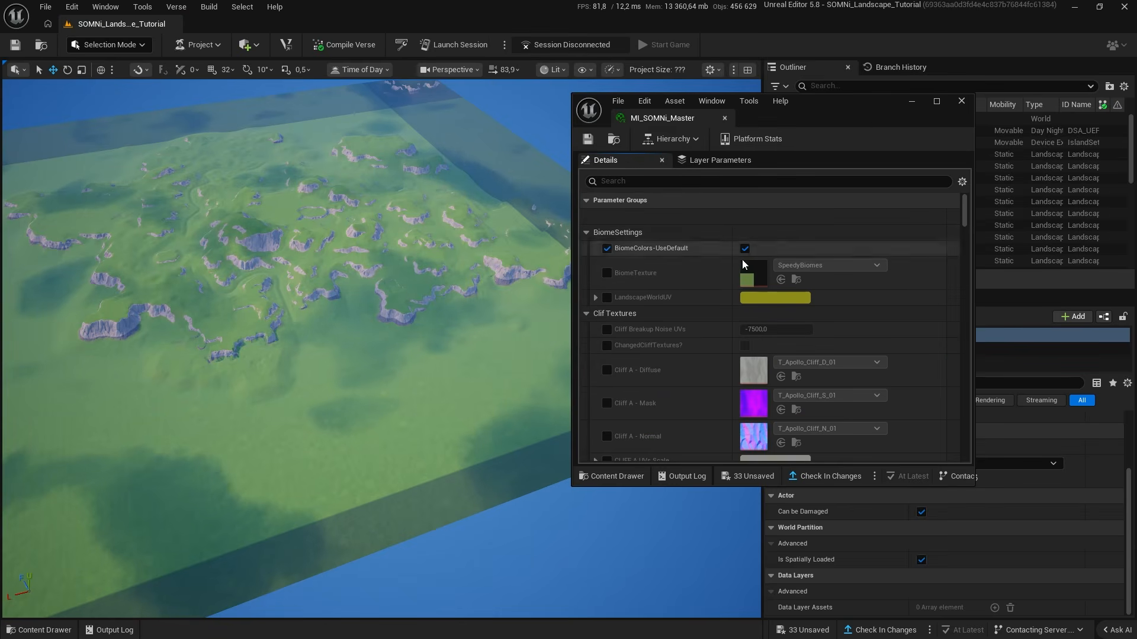
{"action": "left_click_drag", "start_coordinate": [874, 115], "coordinate": [962, 63]}
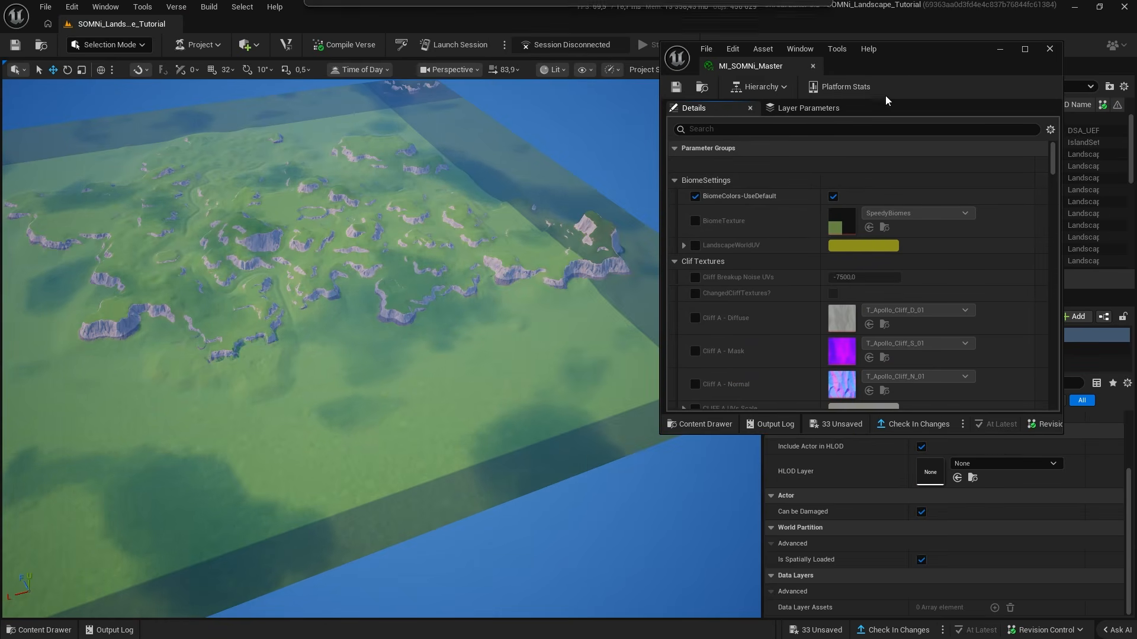
{"action": "left_click", "coordinate": [684, 245]}
{"action": "left_click", "coordinate": [695, 245]}
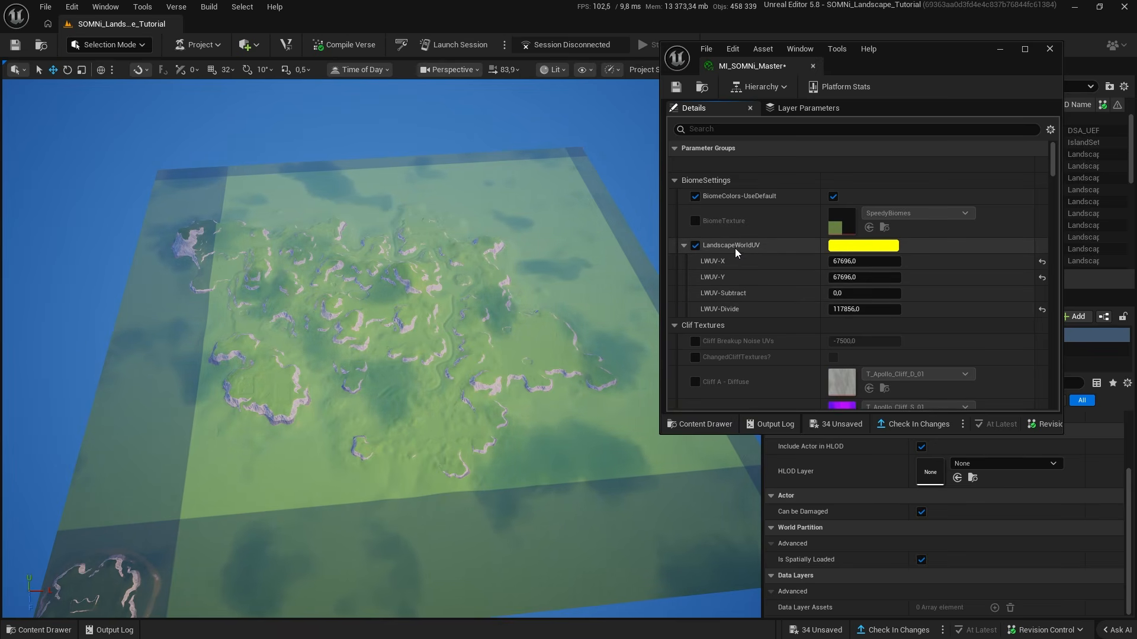
Set the material editor aside, select the parent Landscape actor, and focus the view on its pivot near the landscape's corner.
{"action": "left_click", "coordinate": [1006, 50]}
{"action": "left_click", "coordinate": [465, 394]}
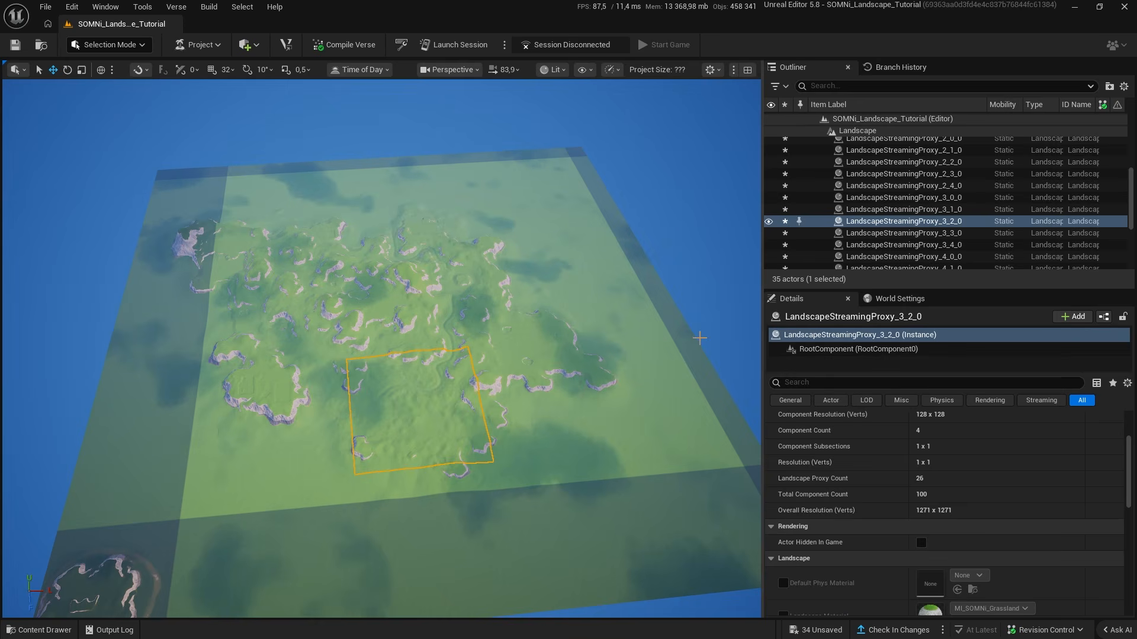
{"action": "left_click", "coordinate": [856, 132]}
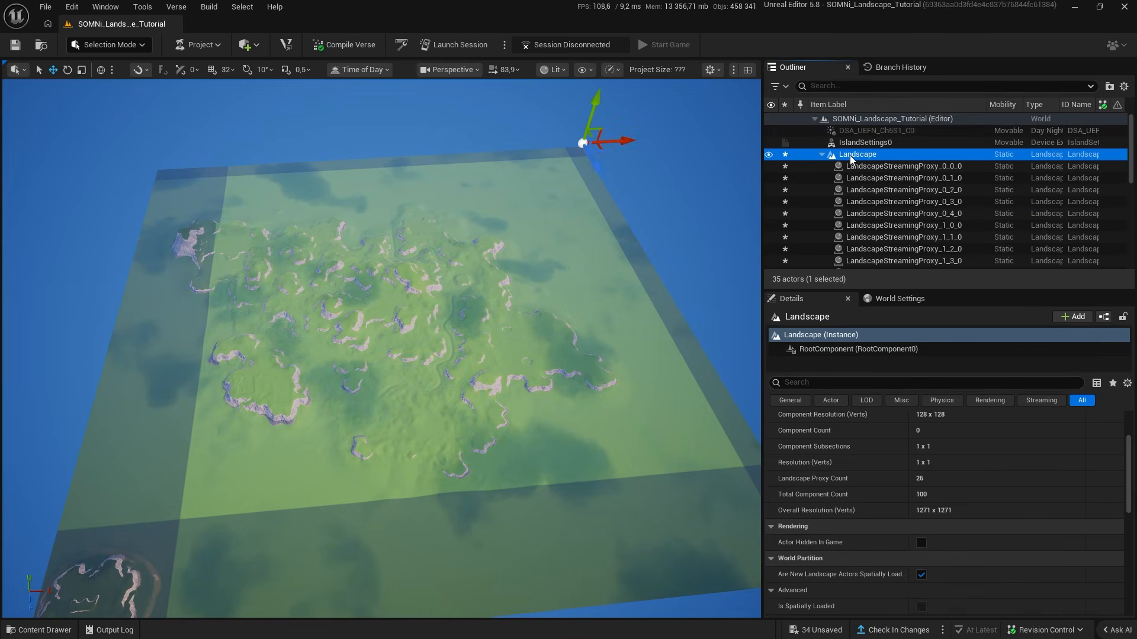
{"action": "double_click", "coordinate": [851, 156]}
{"action": "right_click_drag", "start_coordinate": [627, 257], "coordinate": [254, 266]}
{"action": "scroll", "coordinate": [503, 249], "scroll_direction": "down", "scroll_amount": 3}
{"action": "scroll", "coordinate": [503, 284], "scroll_direction": "down", "scroll_amount": 5}
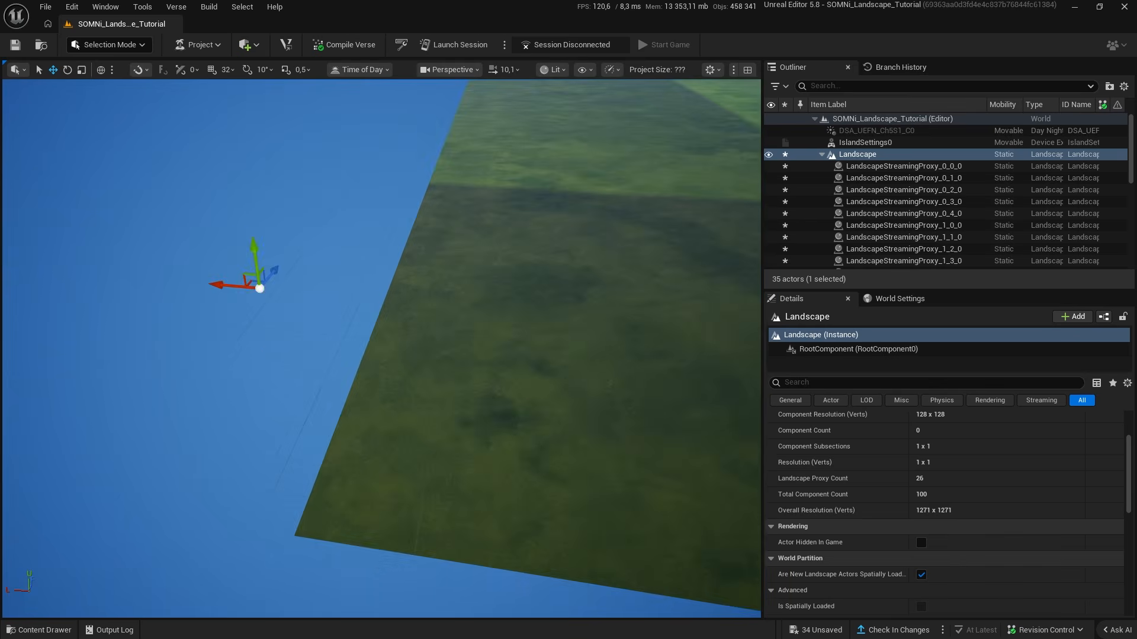
Switch the viewport from Perspective to the Top view and bring the landscape's pivot corner into frame.
{"action": "right_click_drag", "start_coordinate": [444, 414], "coordinate": [444, 290]}
{"action": "right_click_drag", "start_coordinate": [373, 525], "coordinate": [433, 583]}
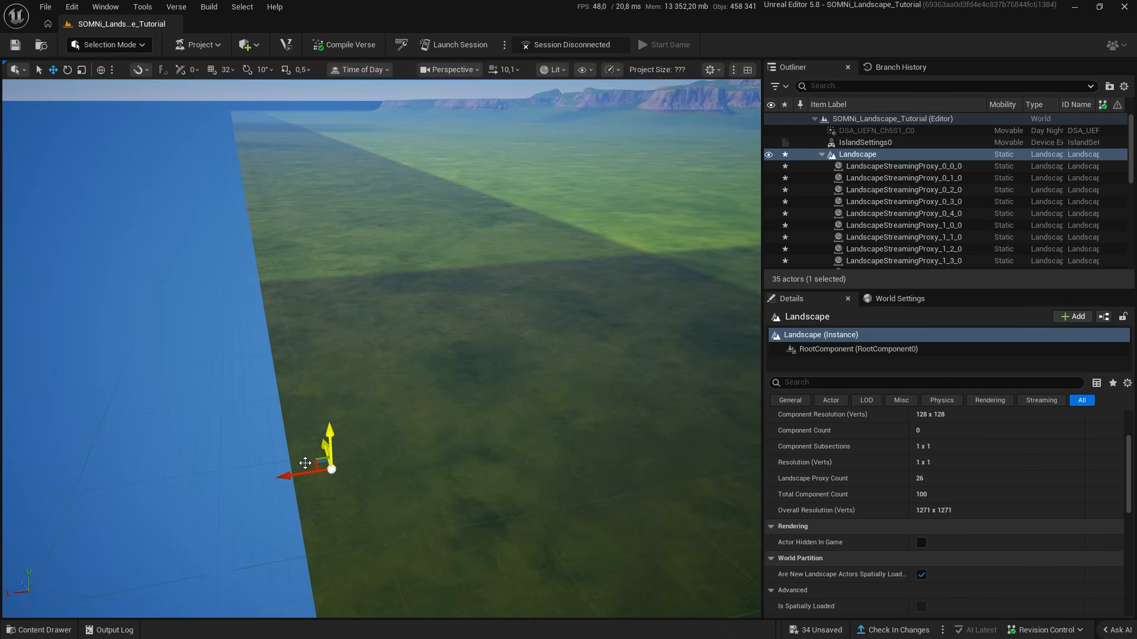
{"action": "right_click_drag", "start_coordinate": [341, 494], "coordinate": [334, 569]}
{"action": "right_click_drag", "start_coordinate": [397, 277], "coordinate": [420, 344]}
{"action": "scroll", "coordinate": [397, 276], "scroll_direction": "down", "scroll_amount": 7}
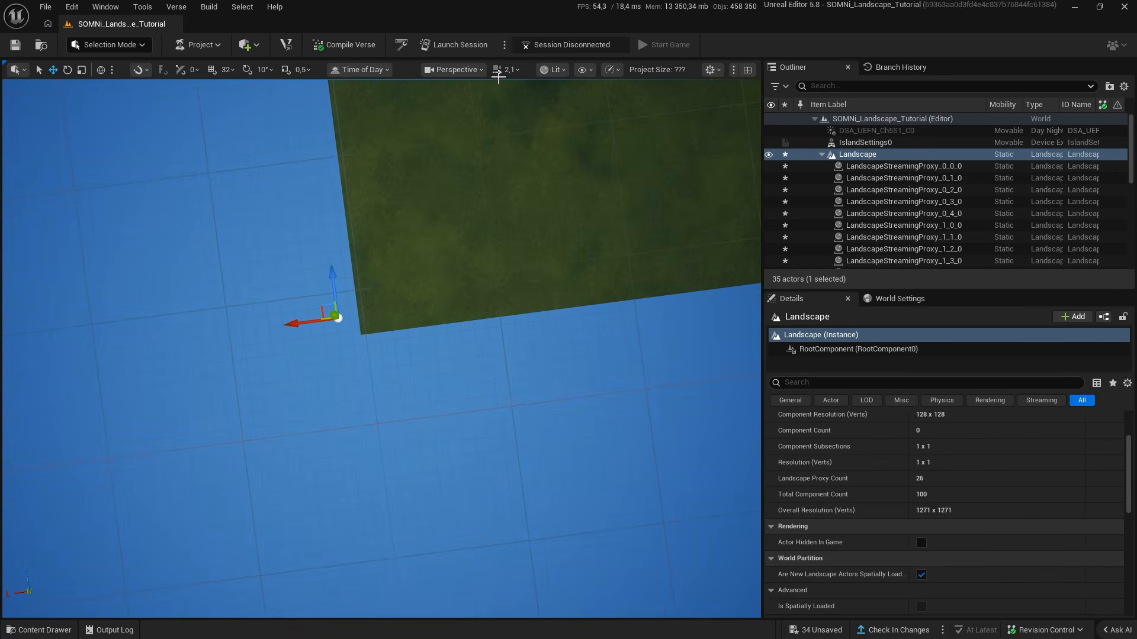
{"action": "left_click", "coordinate": [453, 69]}
{"action": "left_click", "coordinate": [473, 141]}
{"action": "scroll", "coordinate": [367, 385], "scroll_direction": "down", "scroll_amount": 5}
{"action": "scroll", "coordinate": [520, 278], "scroll_direction": "up", "scroll_amount": 4}
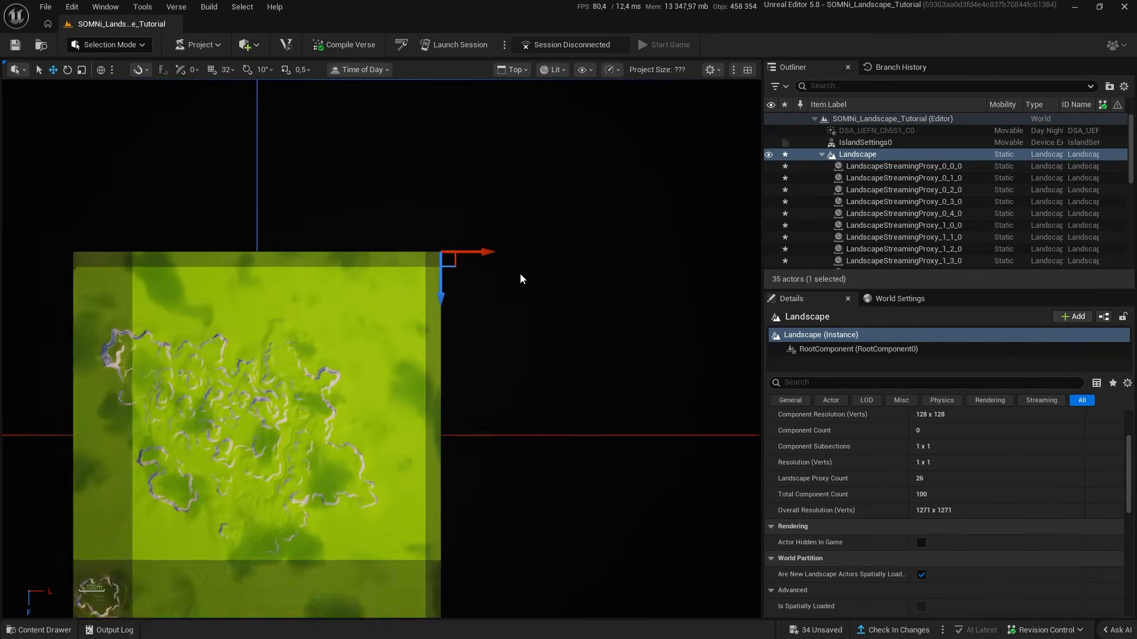
Examine up close in the Top view where the parent Landscape's pivot sits relative to the terrain's corner.
{"action": "scroll", "coordinate": [520, 278], "scroll_direction": "up", "scroll_amount": 8}
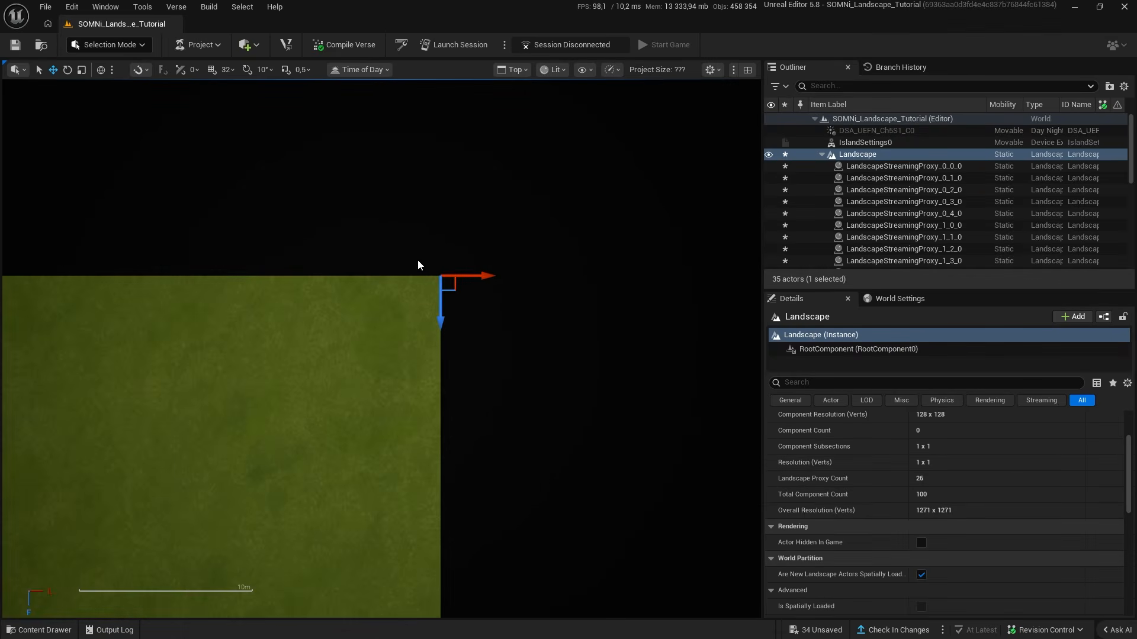
{"action": "scroll", "coordinate": [438, 272], "scroll_direction": "up", "scroll_amount": 8}
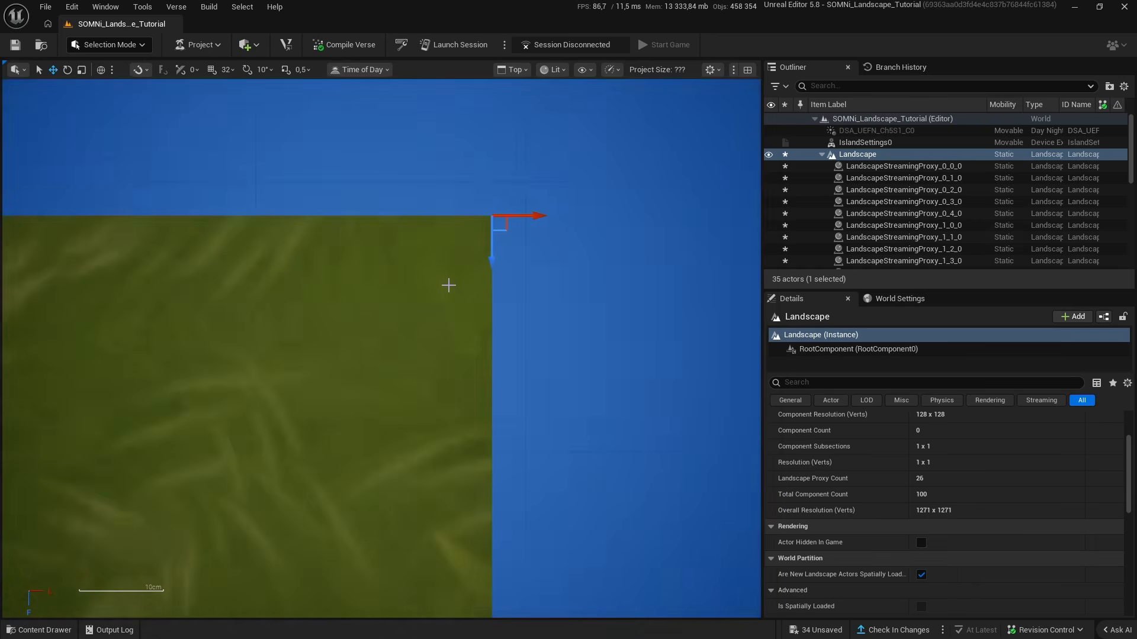
{"action": "right_click_drag", "start_coordinate": [448, 285], "coordinate": [414, 353]}
{"action": "scroll", "coordinate": [414, 353], "scroll_direction": "down", "scroll_amount": 14}
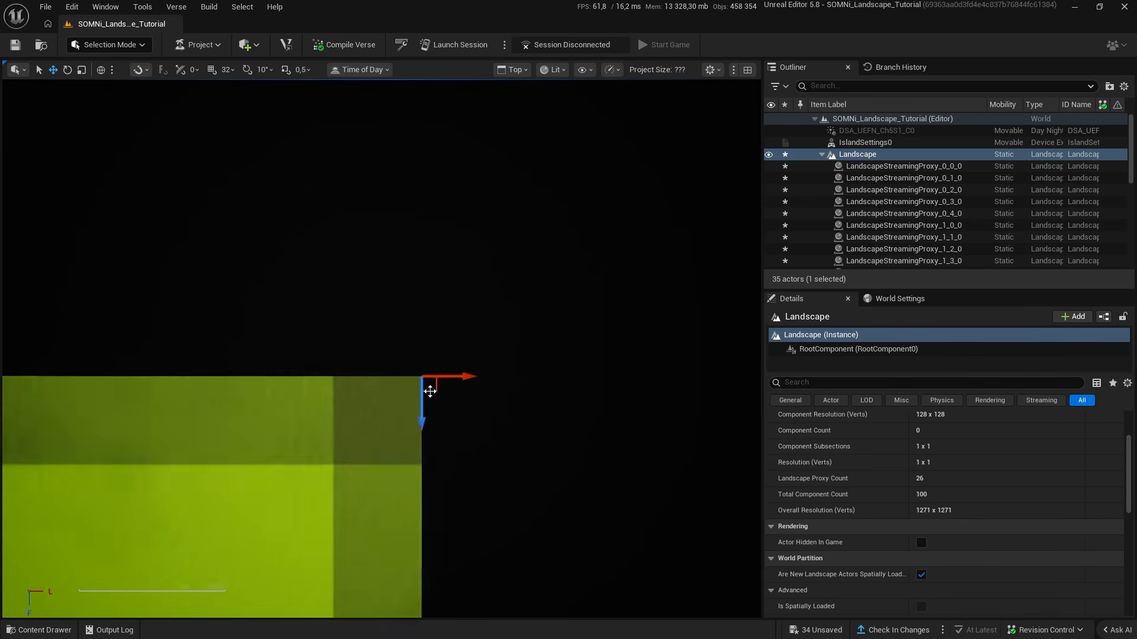
{"action": "scroll", "coordinate": [429, 392], "scroll_direction": "down", "scroll_amount": 6}
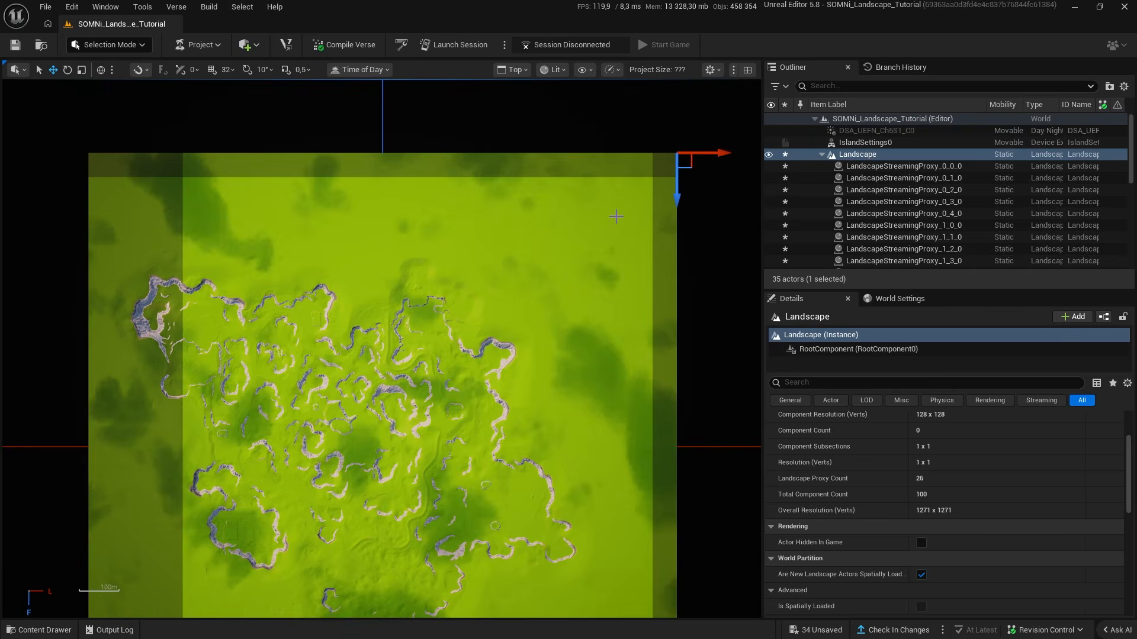
{"action": "scroll", "coordinate": [616, 217], "scroll_direction": "down", "scroll_amount": 2}
{"action": "left_click", "coordinate": [110, 45]}
{"action": "right_click_drag", "start_coordinate": [595, 169], "coordinate": [408, 304]}
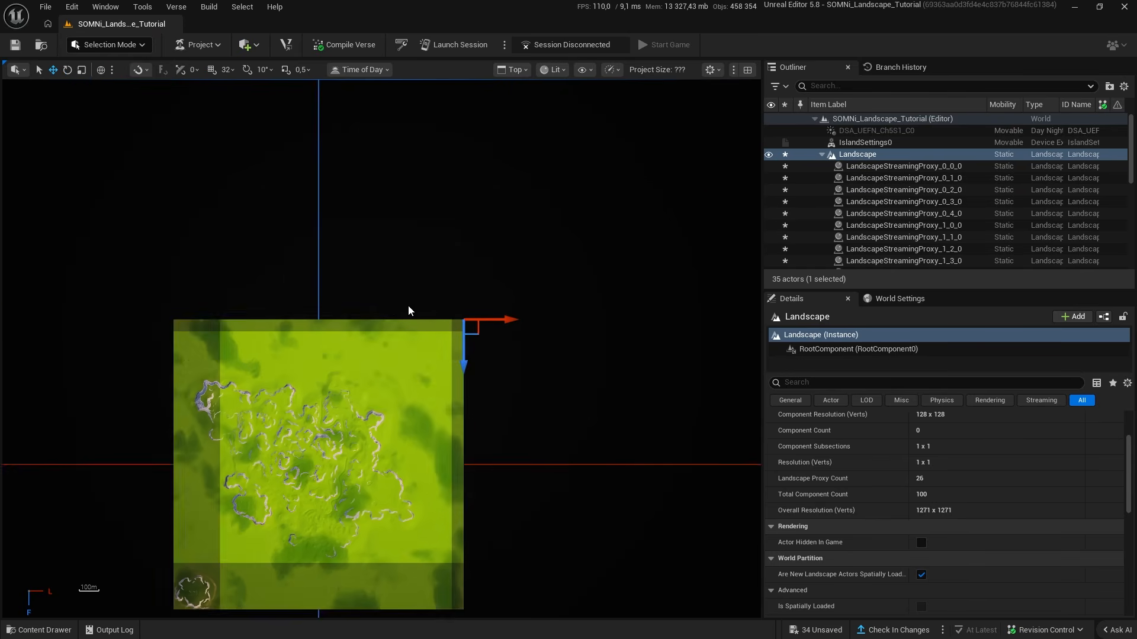
{"action": "scroll", "coordinate": [462, 333], "scroll_direction": "up", "scroll_amount": 10}
{"action": "scroll", "coordinate": [487, 242], "scroll_direction": "up", "scroll_amount": 10}
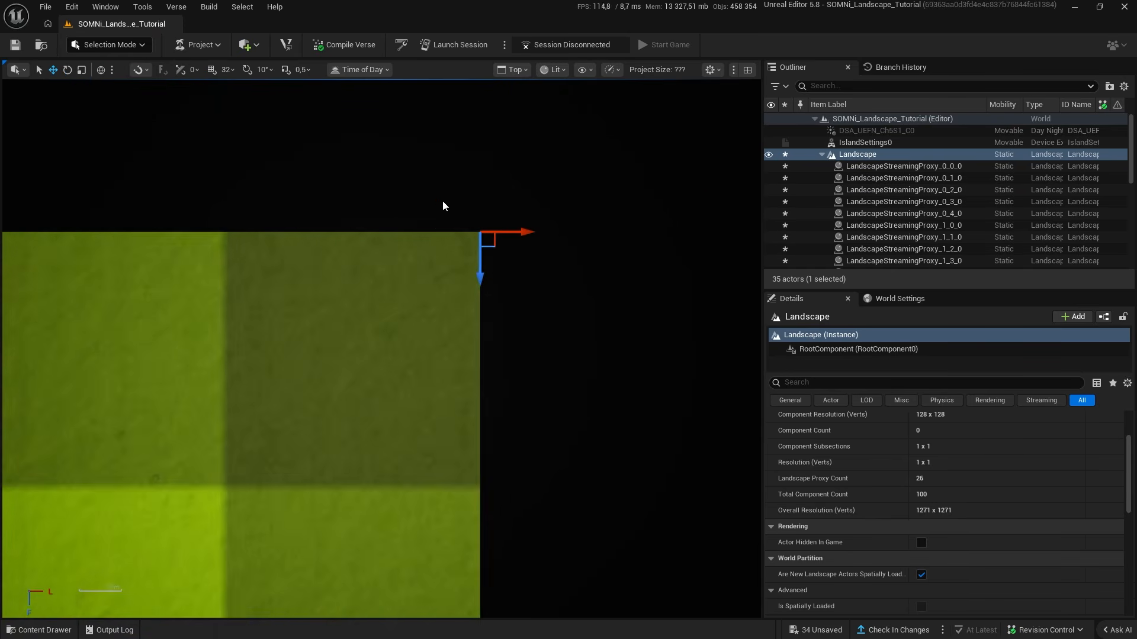
{"action": "right_click_drag", "start_coordinate": [475, 260], "coordinate": [409, 348]}
{"action": "scroll", "coordinate": [374, 380], "scroll_direction": "down", "scroll_amount": 3}
{"action": "right_click_drag", "start_coordinate": [371, 383], "coordinate": [579, 284]}
{"action": "scroll", "coordinate": [578, 284], "scroll_direction": "down", "scroll_amount": 12}
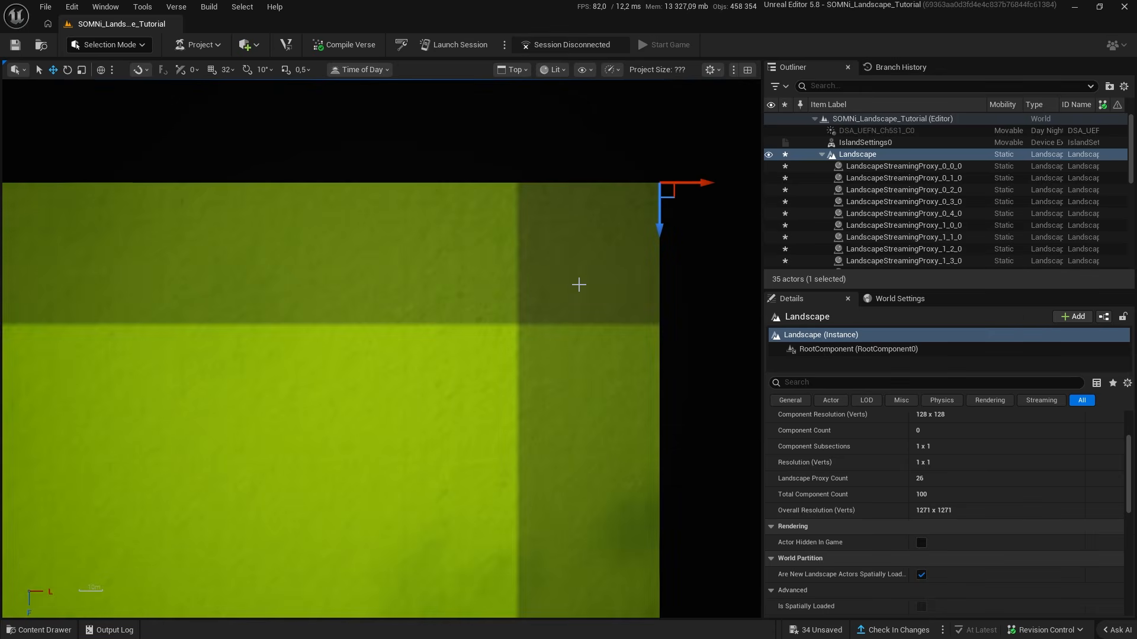
{"action": "right_click_drag", "start_coordinate": [426, 379], "coordinate": [520, 233]}
{"action": "scroll", "coordinate": [520, 233], "scroll_direction": "down", "scroll_amount": 10}
{"action": "right_click_drag", "start_coordinate": [379, 379], "coordinate": [615, 225]}
{"action": "key", "text": "f"}
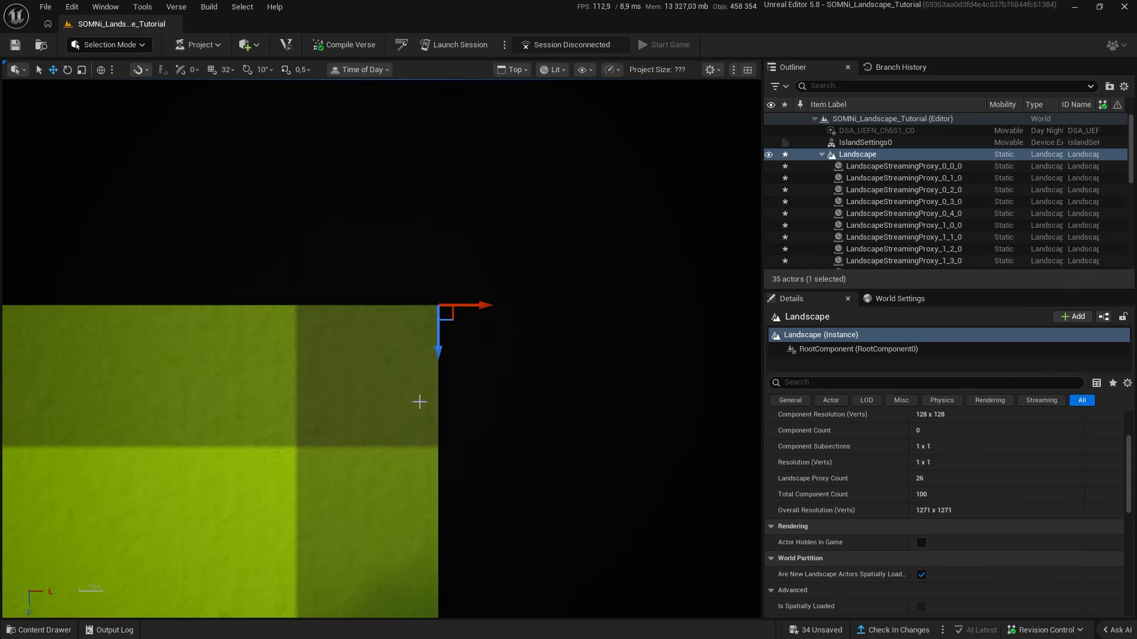
{"action": "scroll", "coordinate": [890, 510], "scroll_direction": "up", "scroll_amount": 3}
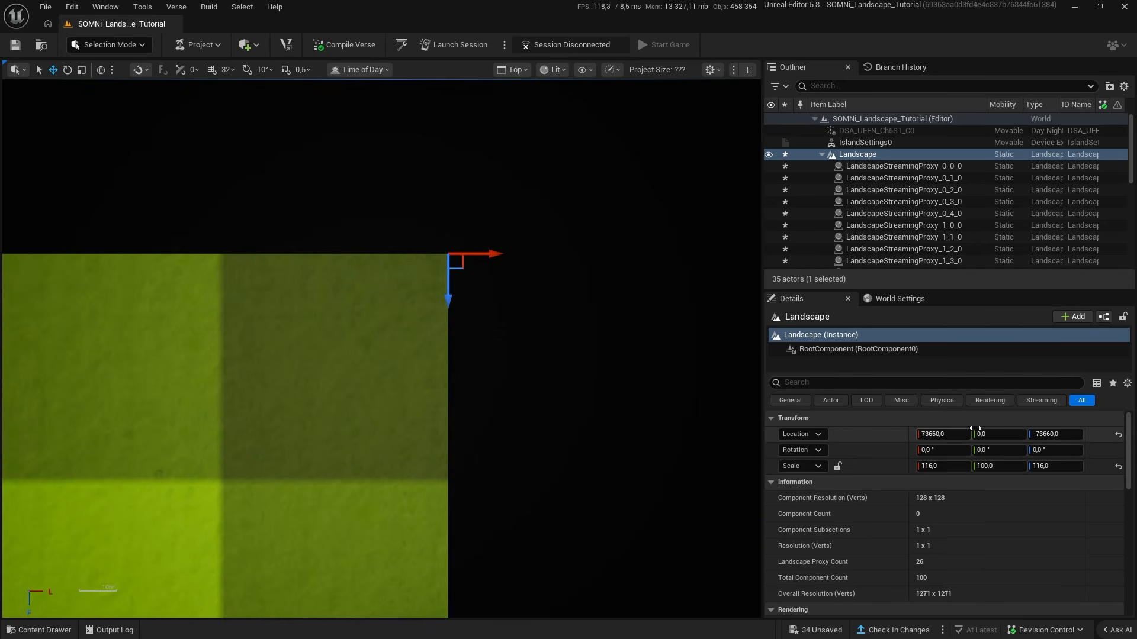
{"action": "scroll", "coordinate": [518, 428], "scroll_direction": "down", "scroll_amount": 16}
{"action": "right_click_drag", "start_coordinate": [473, 490], "coordinate": [578, 198]}
Switch to Photoshop and place a 63 px yellow circle on the red square's upper-right corner in Untitled-1.
{"action": "key", "text": "alt+Tab"}
{"action": "key", "text": "alt+Tab"}
{"action": "left_click", "coordinate": [528, 312]}
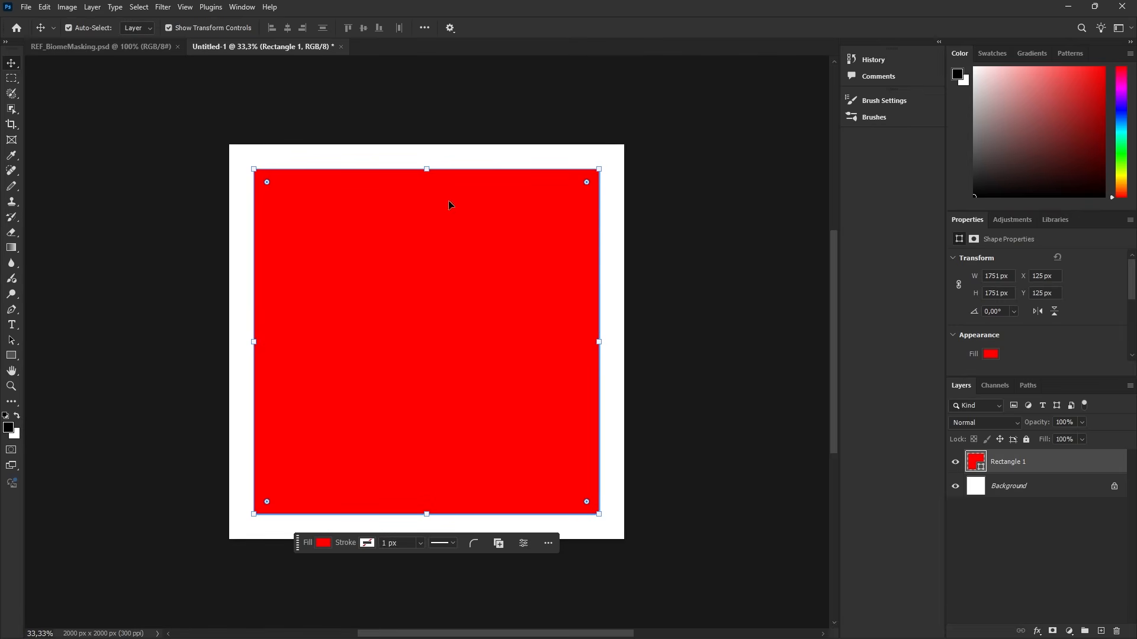
{"action": "left_click_drag", "start_coordinate": [450, 205], "coordinate": [53, 367]}
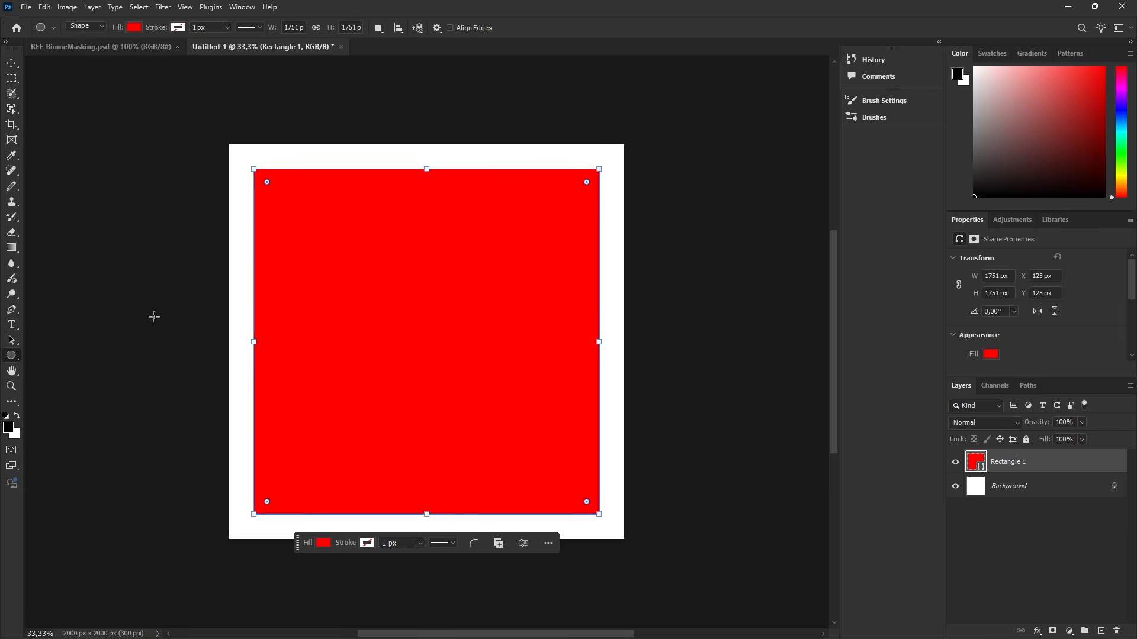
{"action": "left_click", "coordinate": [133, 27]}
{"action": "left_click", "coordinate": [207, 89]}
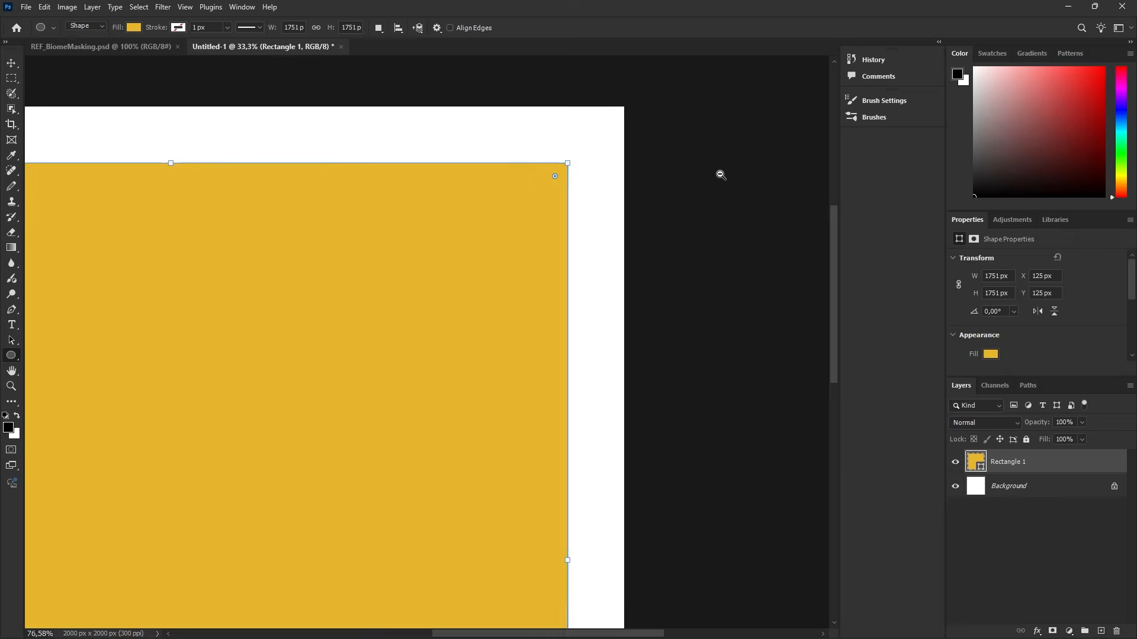
{"action": "key", "text": "ctrl+z"}
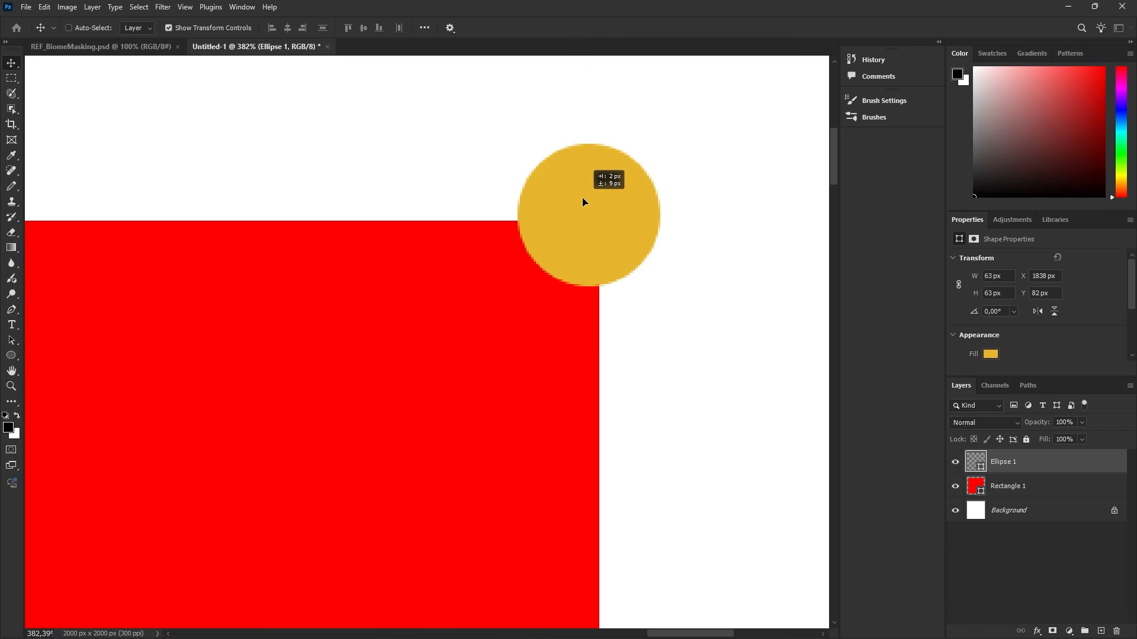
{"action": "left_click_drag", "start_coordinate": [583, 203], "coordinate": [455, 220]}
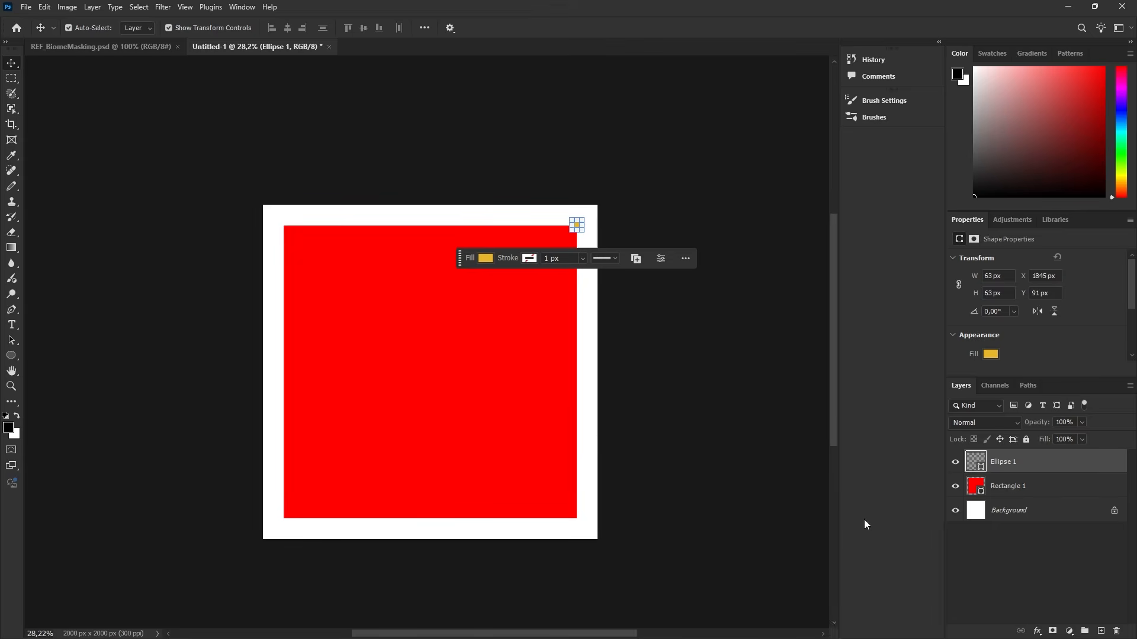
Select the red rectangle and the yellow circle together and examine the circle as the pivot marker, cancelling the transform.
{"action": "left_click", "coordinate": [530, 401], "text": "ctrl"}
{"action": "left_click_drag", "start_coordinate": [517, 203], "coordinate": [531, 205], "text": "ctrl"}
{"action": "left_click_drag", "start_coordinate": [462, 391], "coordinate": [543, 271]}
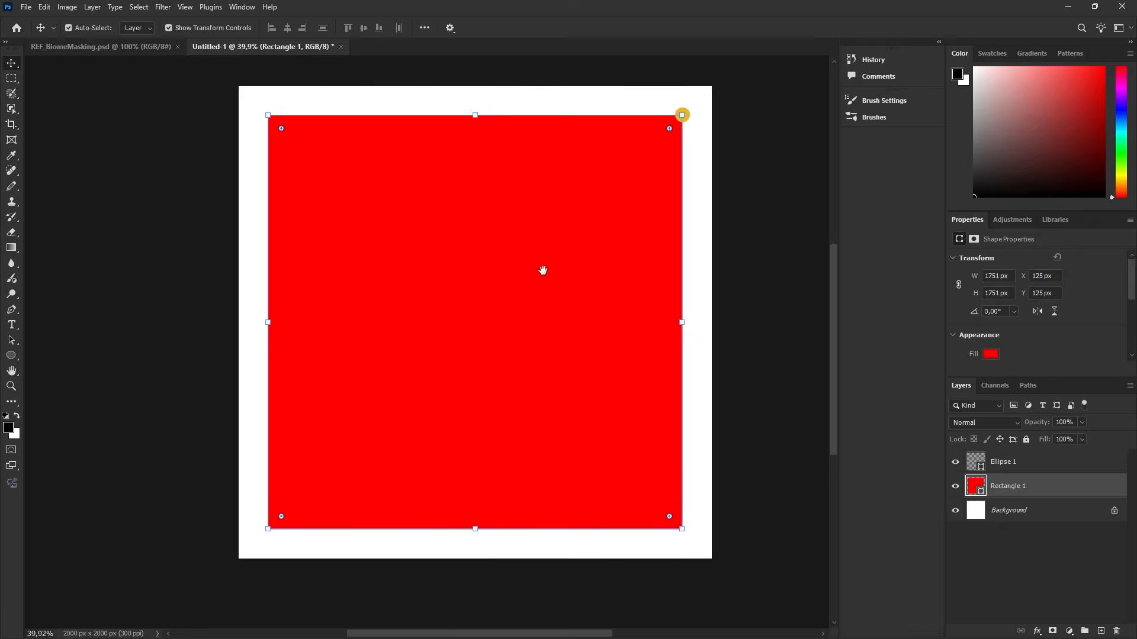
{"action": "left_click", "coordinate": [1058, 457], "text": "shift"}
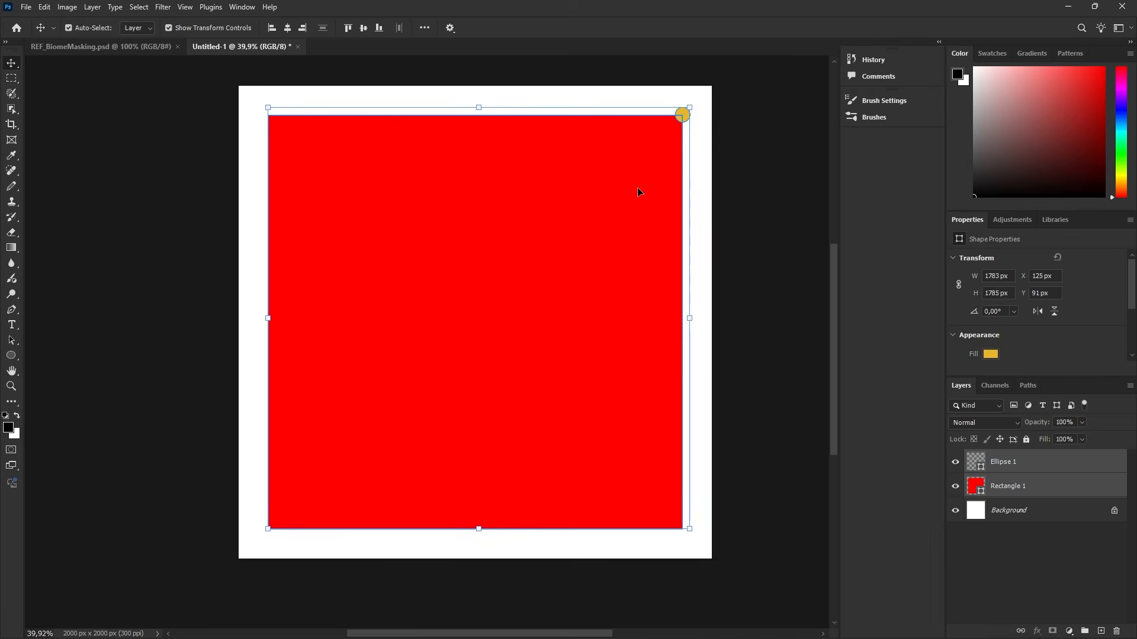
{"action": "mouse_move", "coordinate": [688, 117]}
{"action": "left_mouse_down"}
{"action": "mouse_move", "coordinate": [616, 171]}
{"action": "mouse_move", "coordinate": [661, 125]}
{"action": "mouse_move", "coordinate": [570, 223]}
{"action": "mouse_move", "coordinate": [680, 170]}
{"action": "mouse_move", "coordinate": [675, 113]}
{"action": "left_mouse_up"}
{"action": "left_click", "coordinate": [685, 111]}
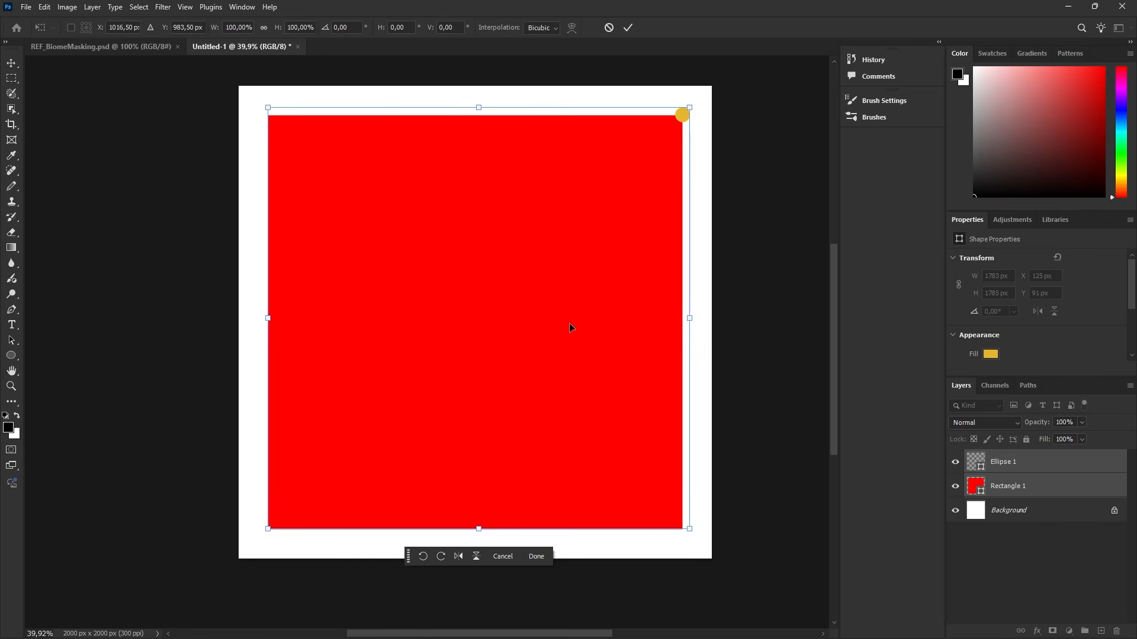
{"action": "key", "text": "Escape"}
Return to Unreal Editor, frame the whole landscape, and place the MI_SOMNi_Master window so the Landscape's Location values stay readable.
{"action": "key", "text": "alt+Tab"}
{"action": "scroll", "coordinate": [548, 341], "scroll_direction": "down", "scroll_amount": 5}
{"action": "right_click_drag", "start_coordinate": [548, 341], "coordinate": [586, 312]}
{"action": "scroll", "coordinate": [580, 315], "scroll_direction": "up", "scroll_amount": 2}
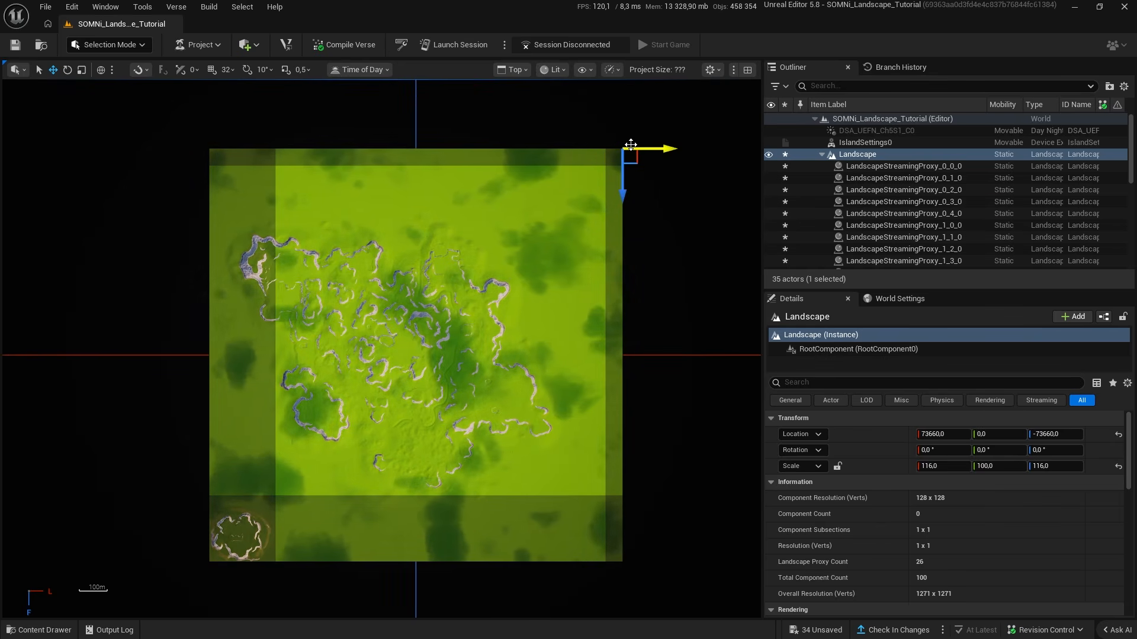
{"action": "key", "text": "alt+Tab"}
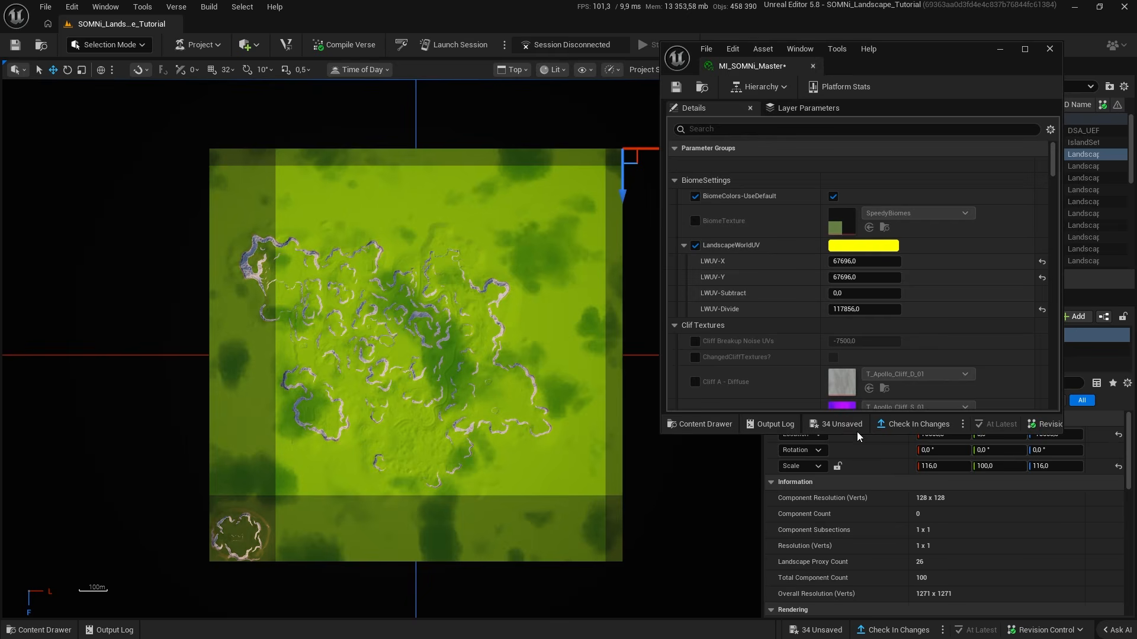
{"action": "left_click_drag", "start_coordinate": [921, 60], "coordinate": [835, 51]}
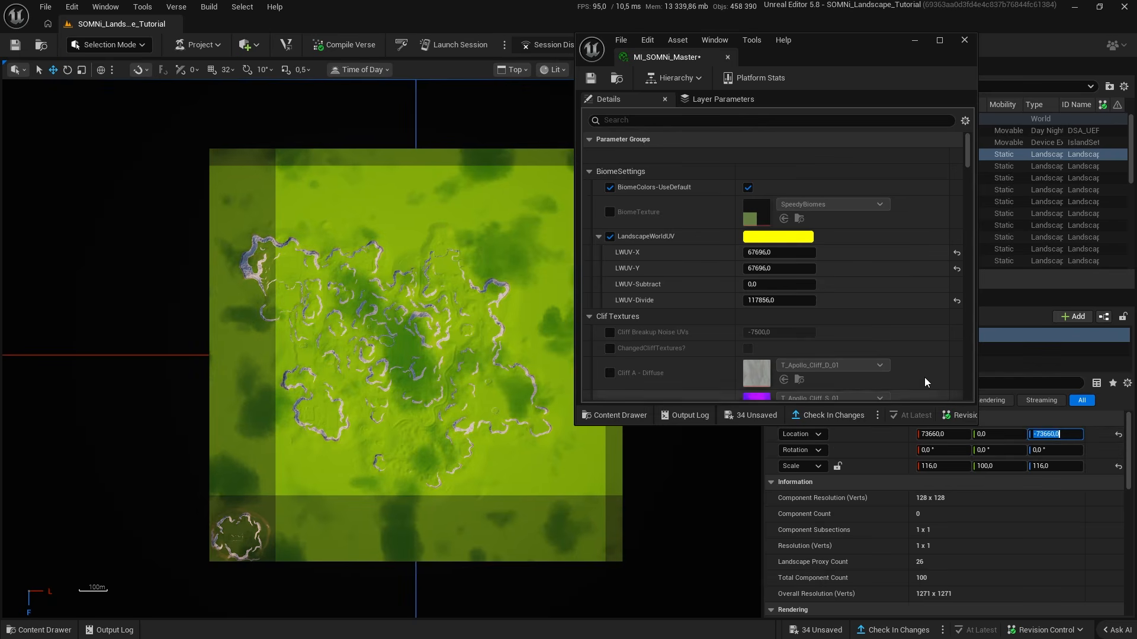
Set LWUV-X to -73660,0 and LWUV-Y to 73660,0 using the Landscape's Location values.
{"action": "left_click", "coordinate": [747, 255]}
{"action": "type", "text": "-73660,0"}
{"action": "key", "text": "Return"}
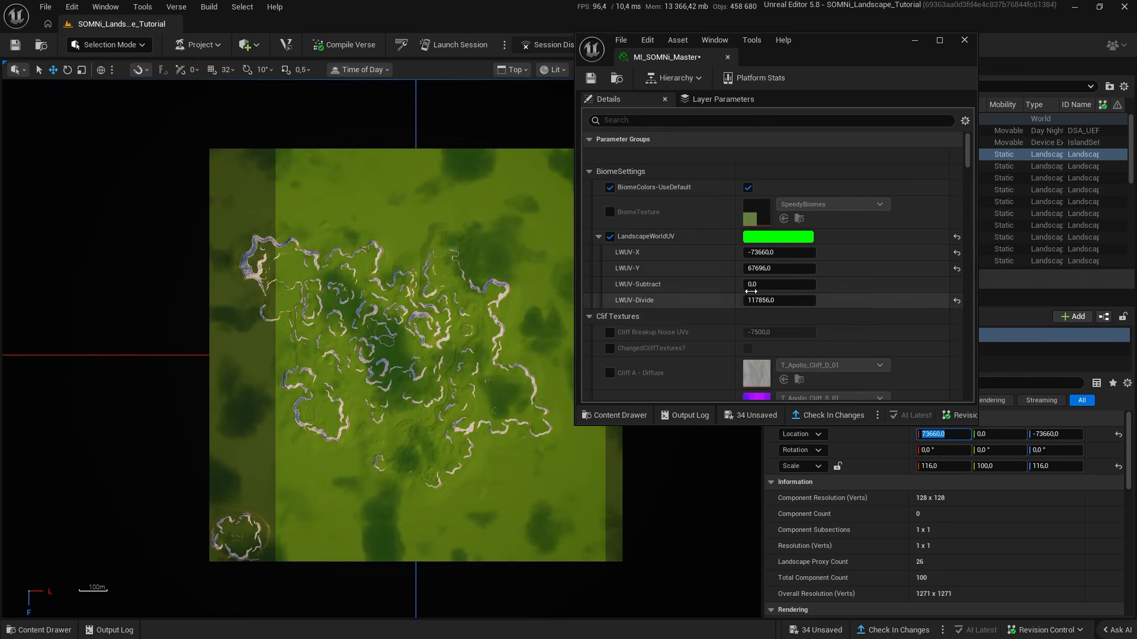
{"action": "left_click", "coordinate": [780, 268]}
{"action": "type", "text": "73660,0"}
{"action": "key", "text": "Return"}
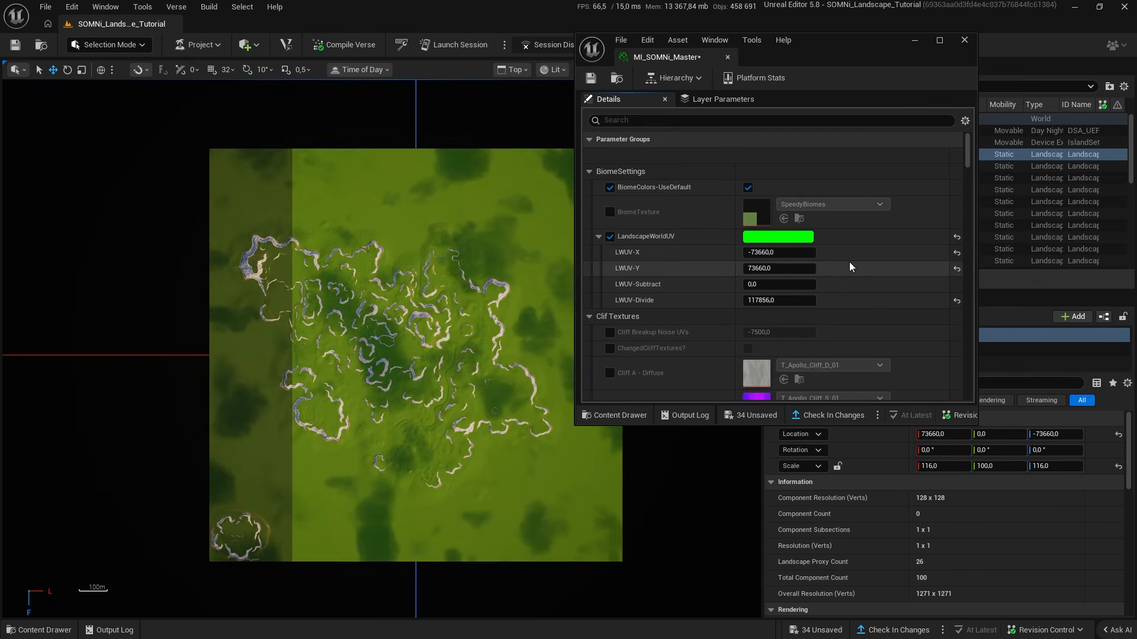
Try a negative sign on LWUV-Y, making it -73660,0.
{"action": "right_click_drag", "start_coordinate": [416, 311], "coordinate": [350, 447]}
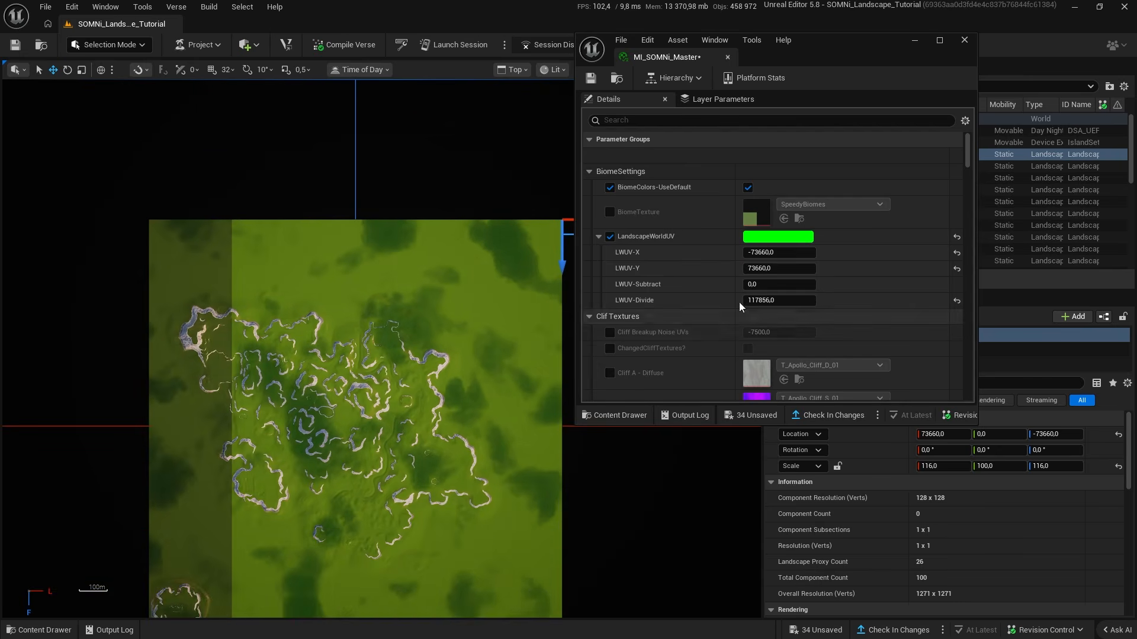
{"action": "left_click", "coordinate": [780, 252]}
{"action": "key", "text": "Tab"}
{"action": "key", "text": "Left"}
{"action": "type", "text": "-"}
{"action": "key", "text": "Return"}
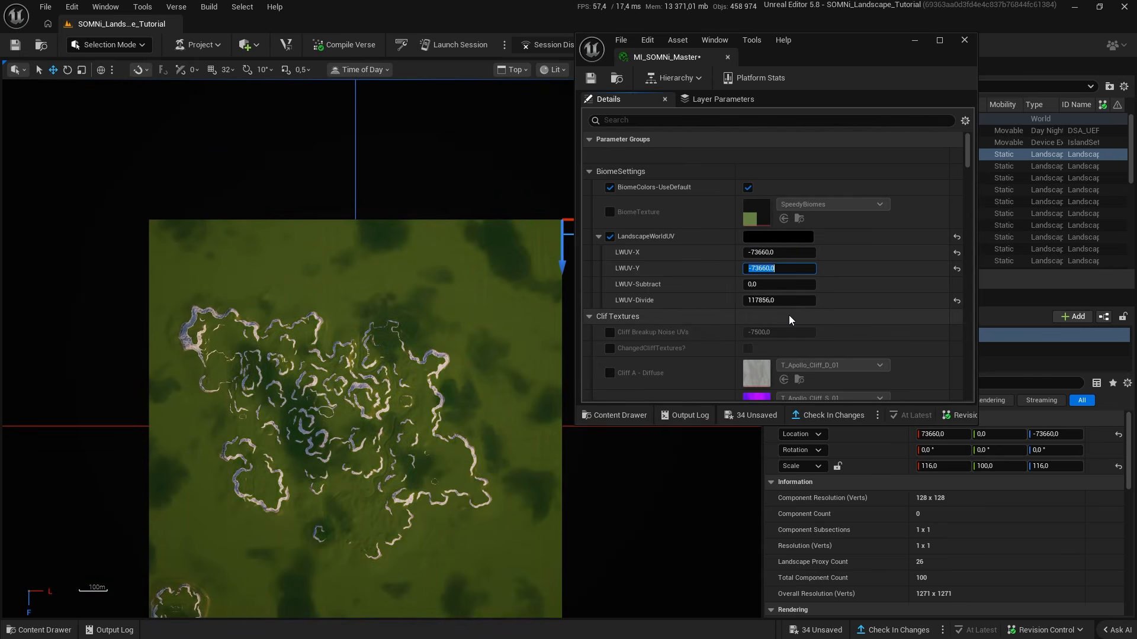
Remove the minus signs so that LWUV-X and LWUV-Y are both 73660,0.
{"action": "key", "text": "shift+Tab"}
{"action": "key", "text": "Left"}
{"action": "key", "text": "Right"}
{"action": "key", "text": "BackSpace"}
{"action": "key", "text": "Return"}
{"action": "key", "text": "Tab"}
{"action": "key", "text": "Left"}
{"action": "key", "text": "Delete"}
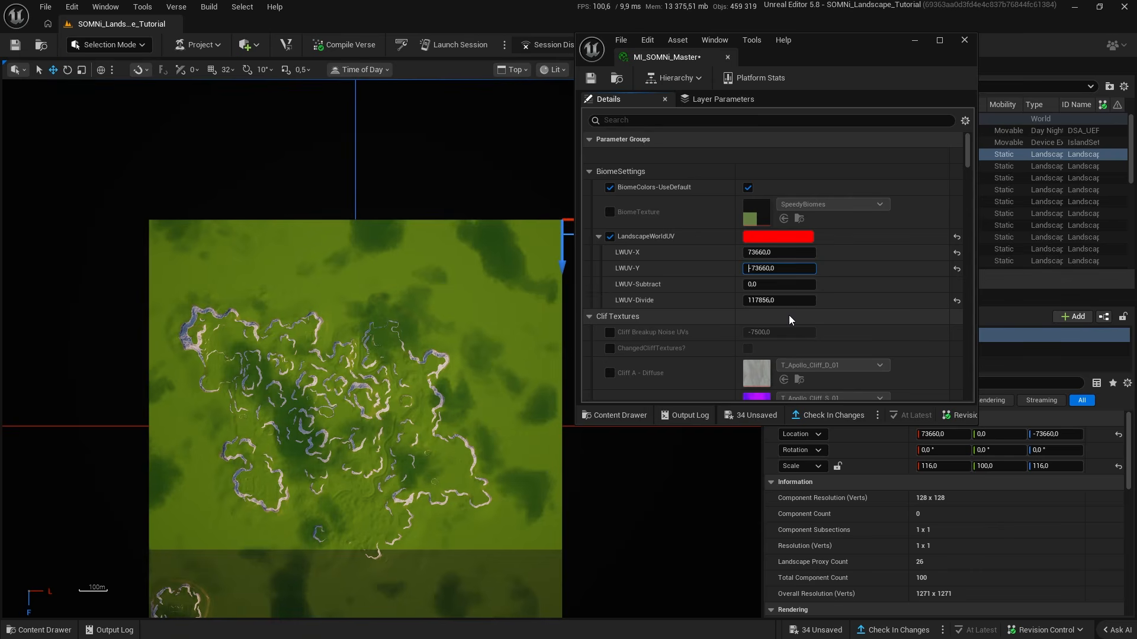
{"action": "key", "text": "Return"}
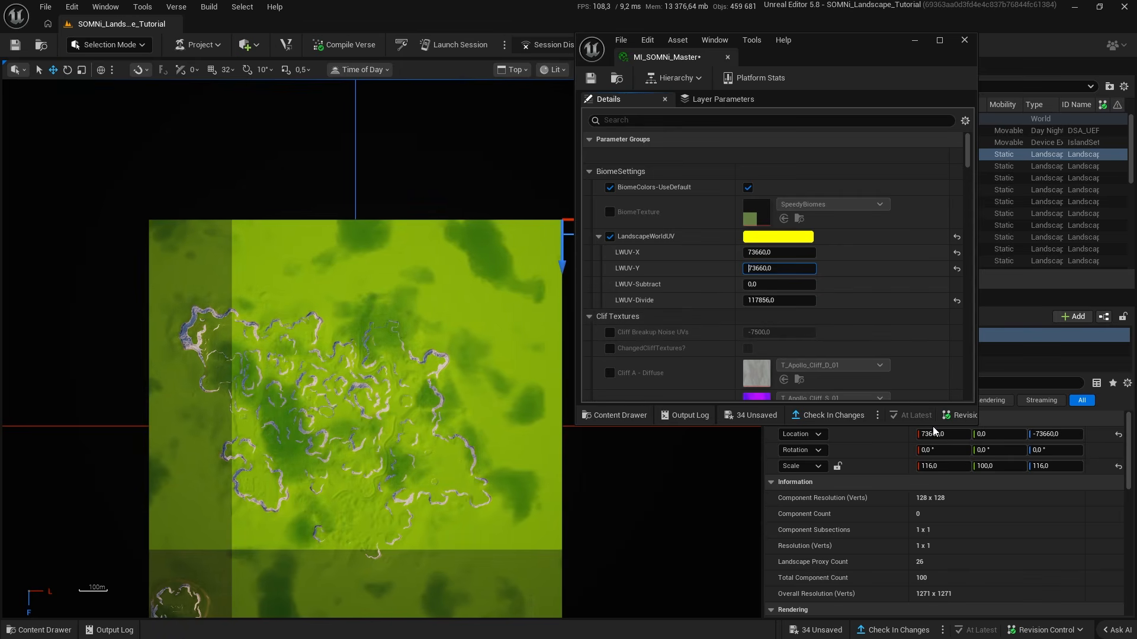
Test LWUV-Y as a negative value once more, and restore it to 73660,0.
{"action": "type", "text": "-"}
{"action": "key", "text": "Return"}
{"action": "key", "text": "BackSpace"}
{"action": "key", "text": "Return"}
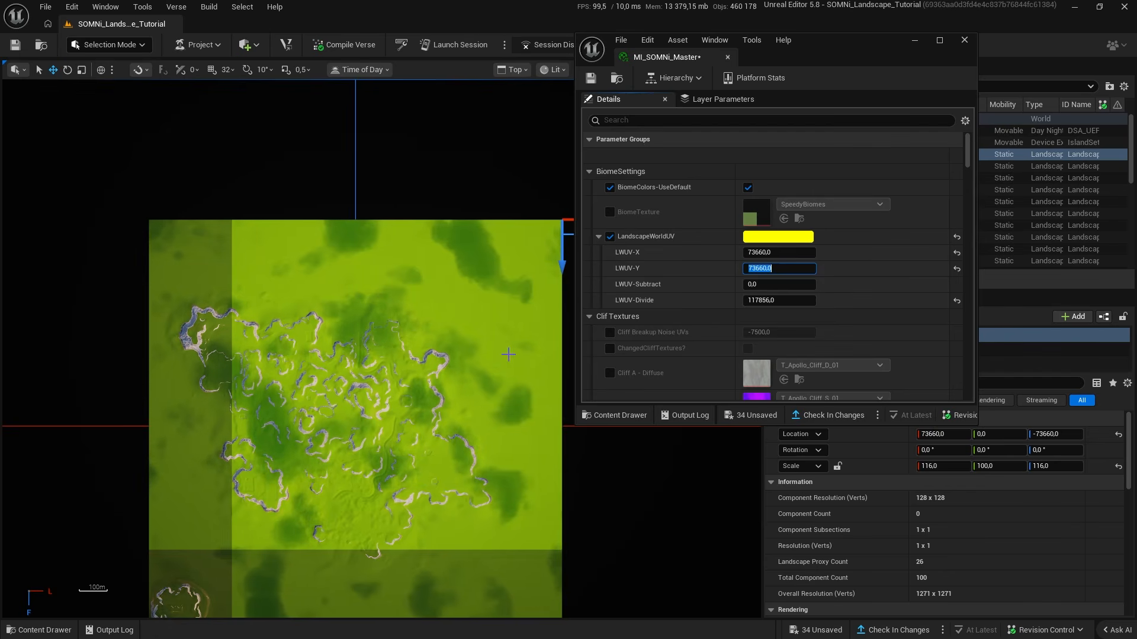
Try a LWUV-Subtract offset of about 2082 and reset the parameter to its default.
{"action": "right_click_drag", "start_coordinate": [485, 386], "coordinate": [449, 370]}
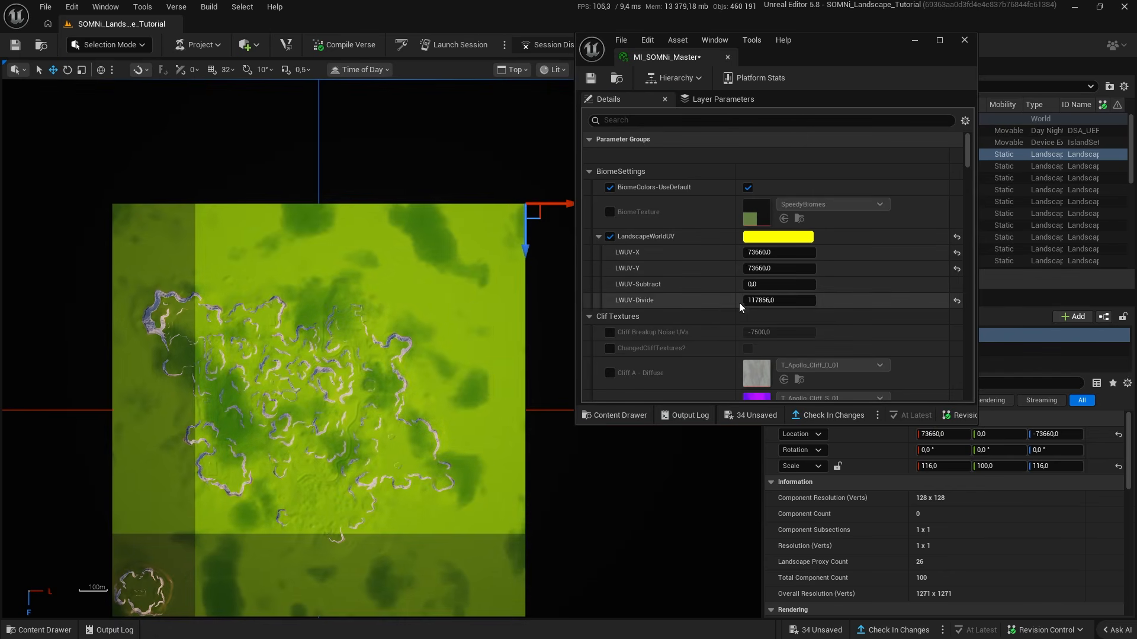
{"action": "mouse_move", "coordinate": [779, 281]}
{"action": "left_mouse_down"}
{"action": "mouse_move", "coordinate": [794, 279]}
{"action": "mouse_move", "coordinate": [740, 294]}
{"action": "mouse_move", "coordinate": [798, 284]}
{"action": "left_mouse_up"}
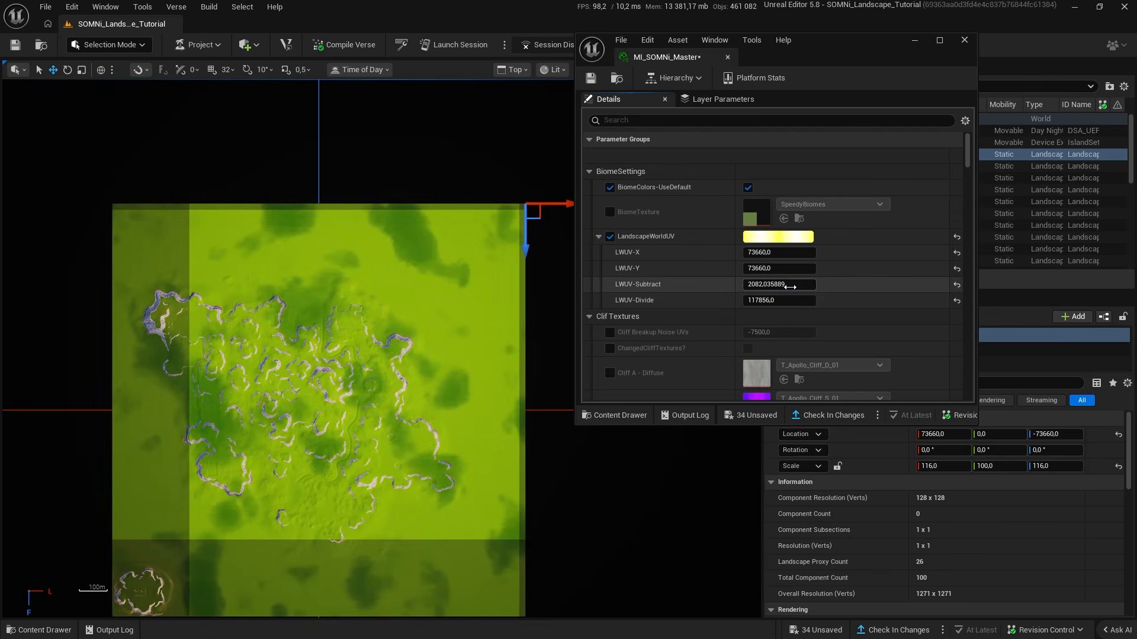
{"action": "left_click", "coordinate": [956, 284]}
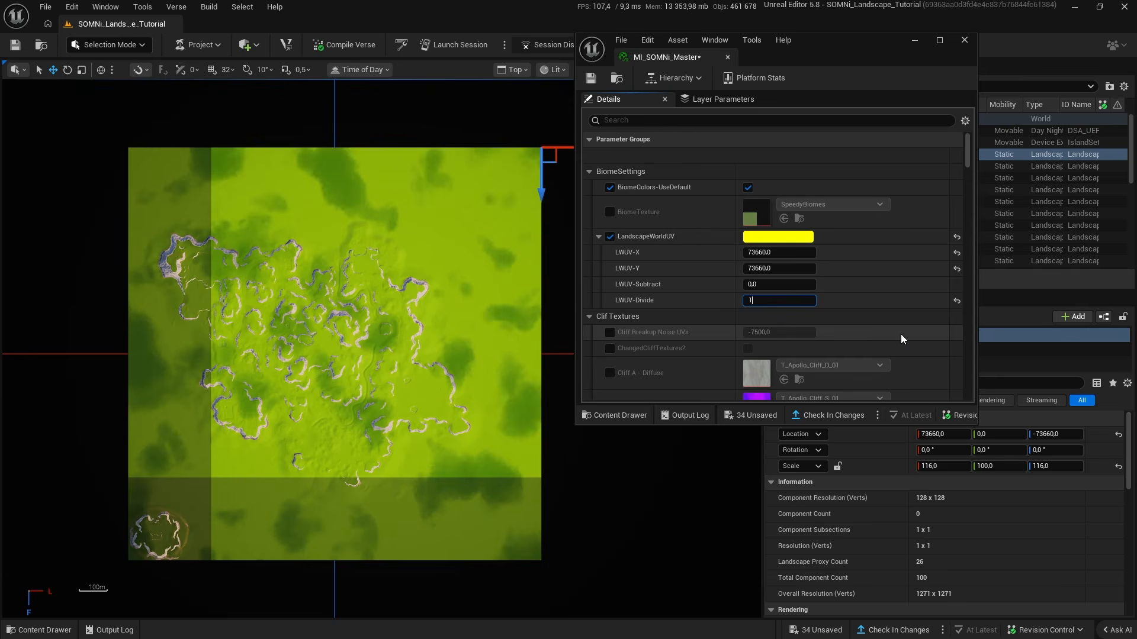
Set LWUV-Divide to 1270*116, the landscape's quad resolution multiplied by its scale.
{"action": "type", "text": "270"}
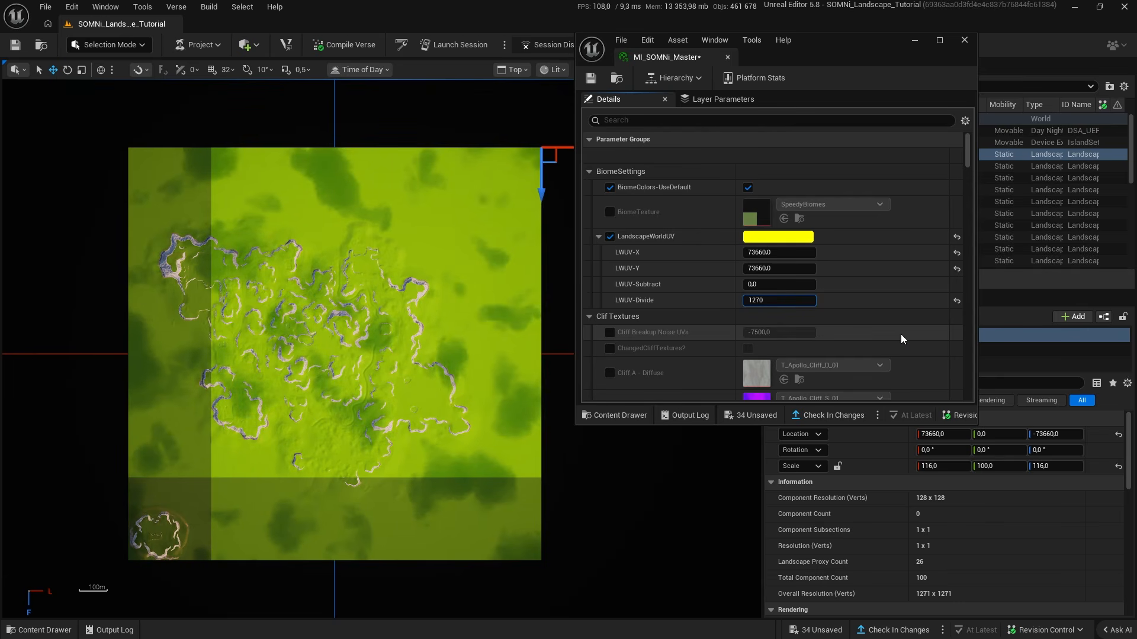
{"action": "type", "text": "*"}
{"action": "type", "text": "115"}
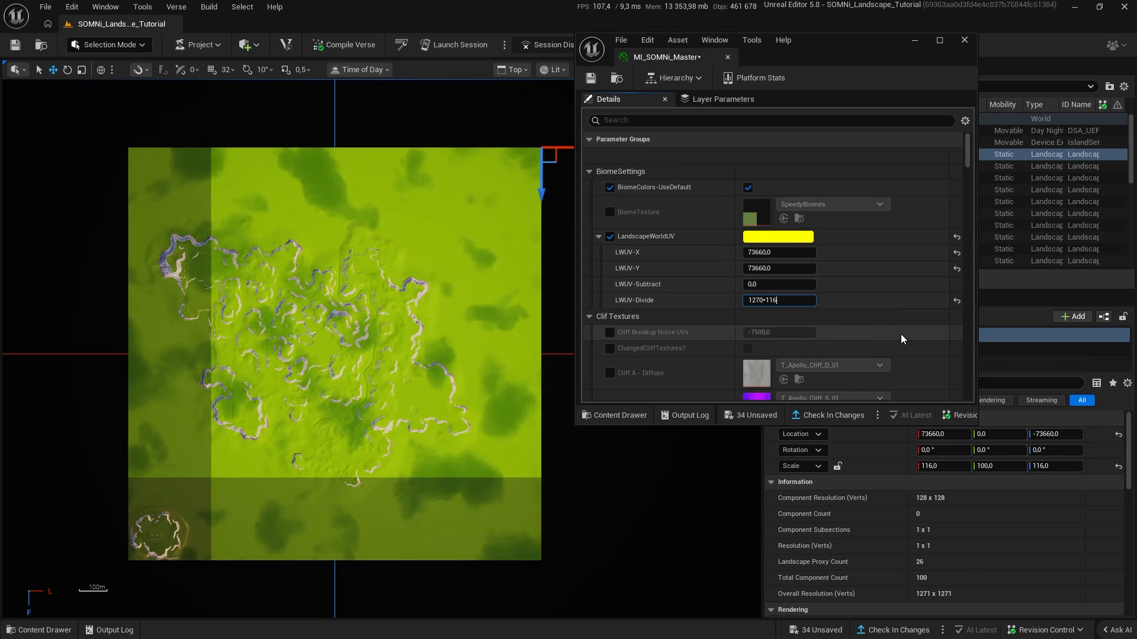
{"action": "key", "text": "Return"}
{"action": "right_click_drag", "start_coordinate": [176, 289], "coordinate": [204, 280]}
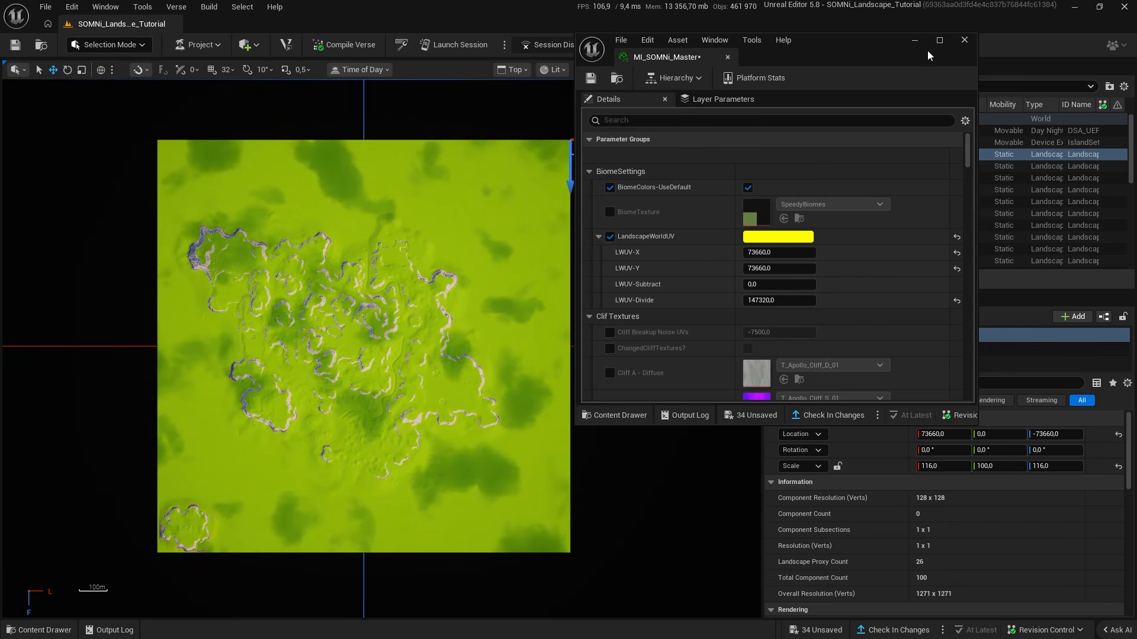
Change the viewport from the top view to Perspective and inspect the biome colouring across the whole landscape.
{"action": "left_click", "coordinate": [914, 39]}
{"action": "left_click", "coordinate": [512, 69]}
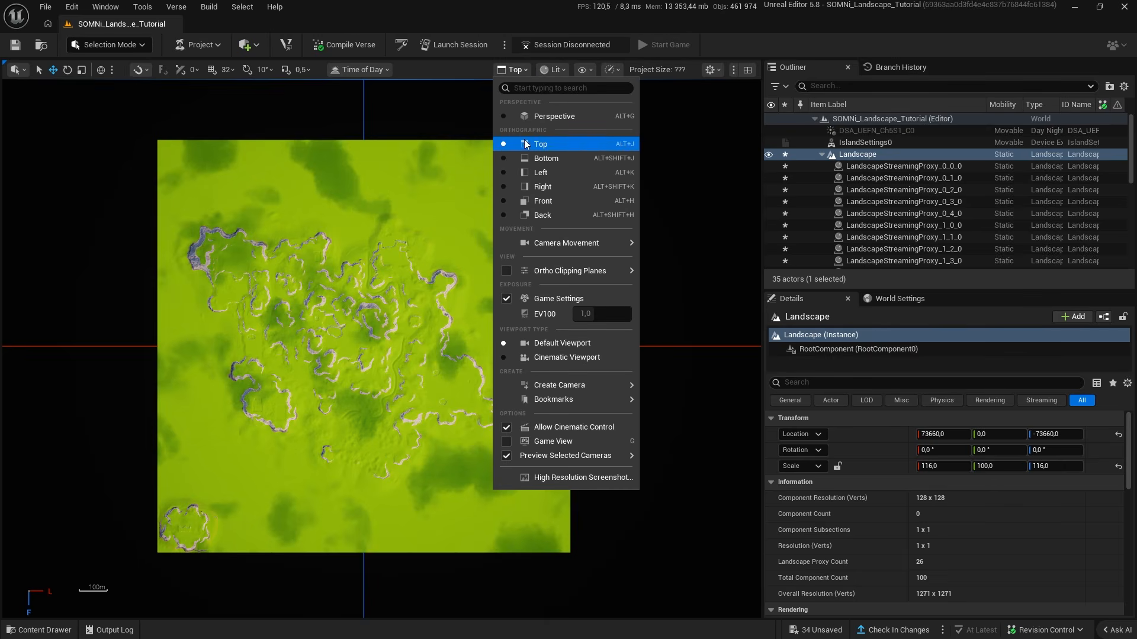
{"action": "left_click", "coordinate": [533, 116]}
{"action": "scroll", "coordinate": [382, 349], "scroll_direction": "up", "scroll_amount": 10}
{"action": "key", "text": "w"}
{"action": "right_click_drag", "start_coordinate": [381, 348], "coordinate": [687, 332]}
{"action": "scroll", "coordinate": [392, 289], "scroll_direction": "up", "scroll_amount": 10}
{"action": "scroll", "coordinate": [473, 379], "scroll_direction": "up", "scroll_amount": 5}
{"action": "scroll", "coordinate": [554, 245], "scroll_direction": "down", "scroll_amount": 8}
{"action": "scroll", "coordinate": [705, 278], "scroll_direction": "up", "scroll_amount": 5}
{"action": "scroll", "coordinate": [663, 409], "scroll_direction": "down", "scroll_amount": 1}
{"action": "scroll", "coordinate": [304, 342], "scroll_direction": "up", "scroll_amount": 2}
{"action": "right_click_drag", "start_coordinate": [304, 342], "coordinate": [362, 370]}
Bring the MI_SOMNi_Master window back over a view of the whole landscape and test LWUV-Divide at 1270*100.
{"action": "key", "text": "alt+Tab"}
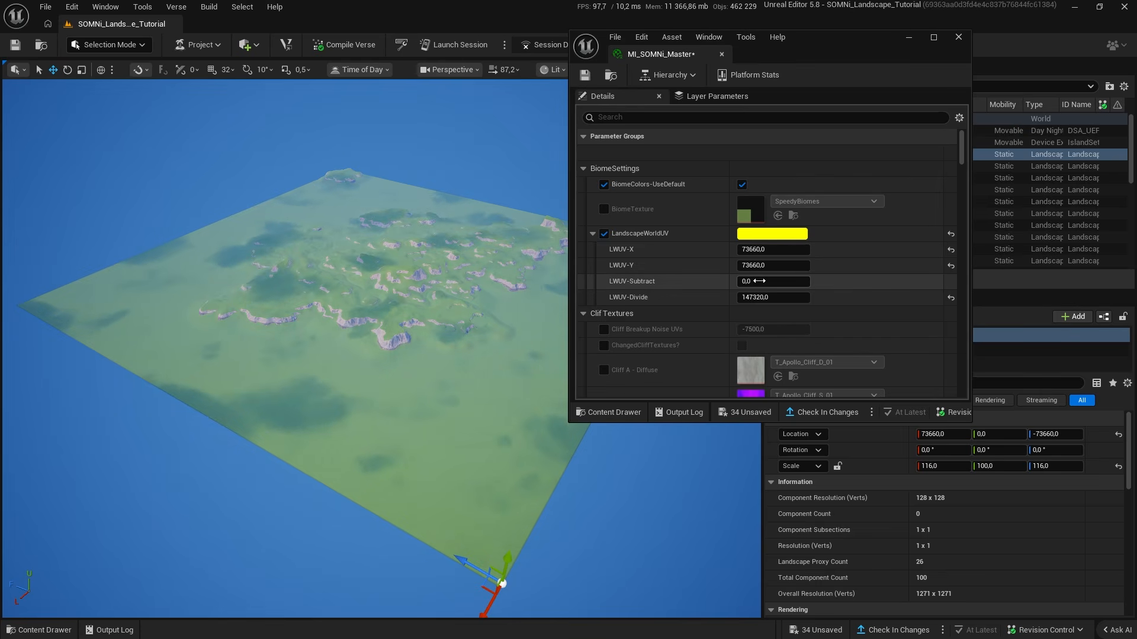
{"action": "right_click_drag", "start_coordinate": [427, 350], "coordinate": [551, 385]}
{"action": "scroll", "coordinate": [462, 358], "scroll_direction": "up", "scroll_amount": 6}
{"action": "right_click_drag", "start_coordinate": [461, 358], "coordinate": [545, 385]}
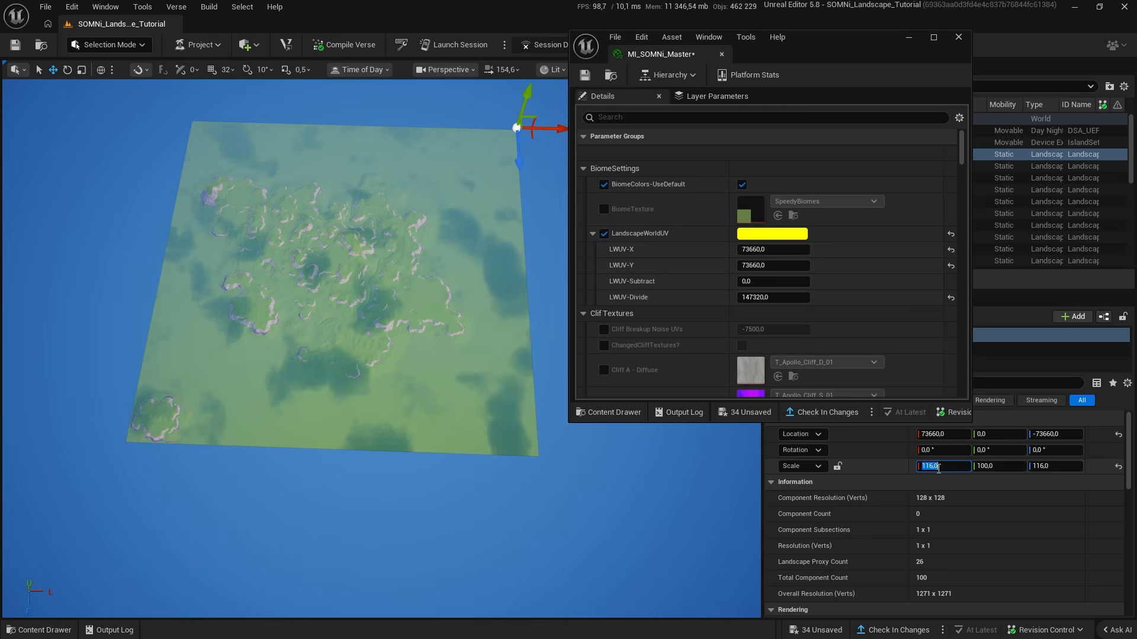
{"action": "left_click", "coordinate": [768, 293]}
{"action": "type", "text": "1"}
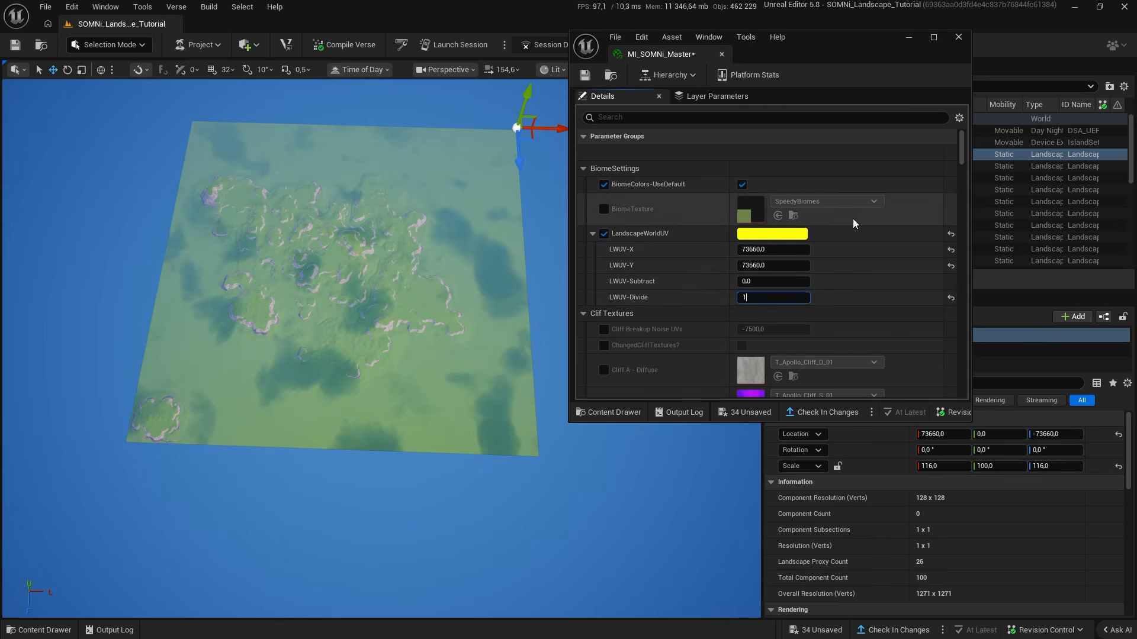
{"action": "type", "text": "270*"}
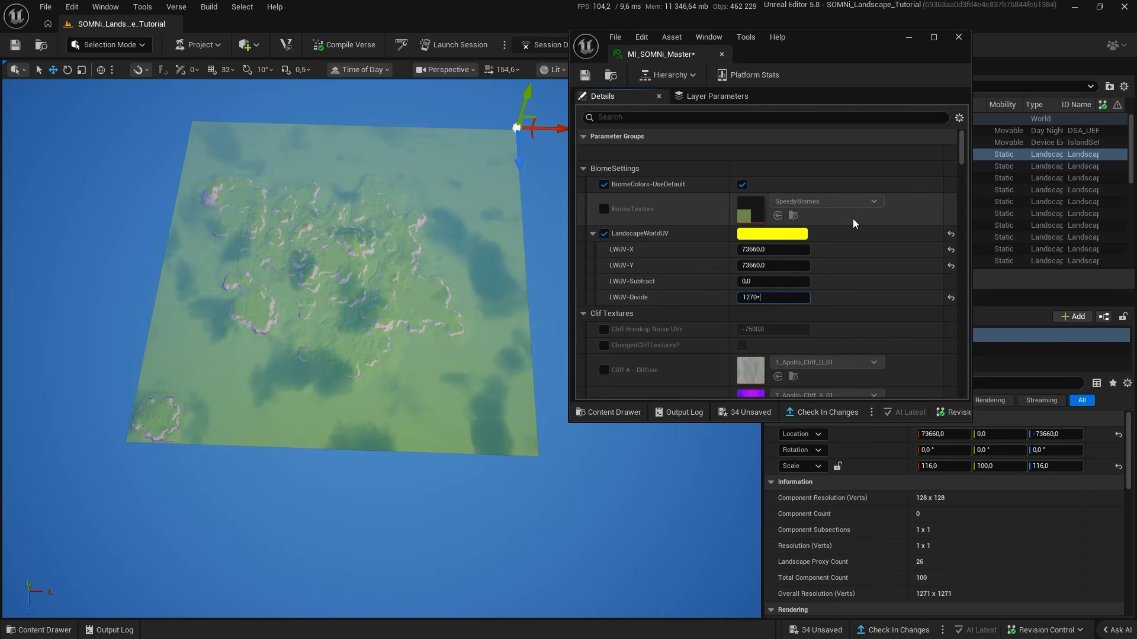
{"action": "type", "text": "00"}
{"action": "key", "text": "Return"}
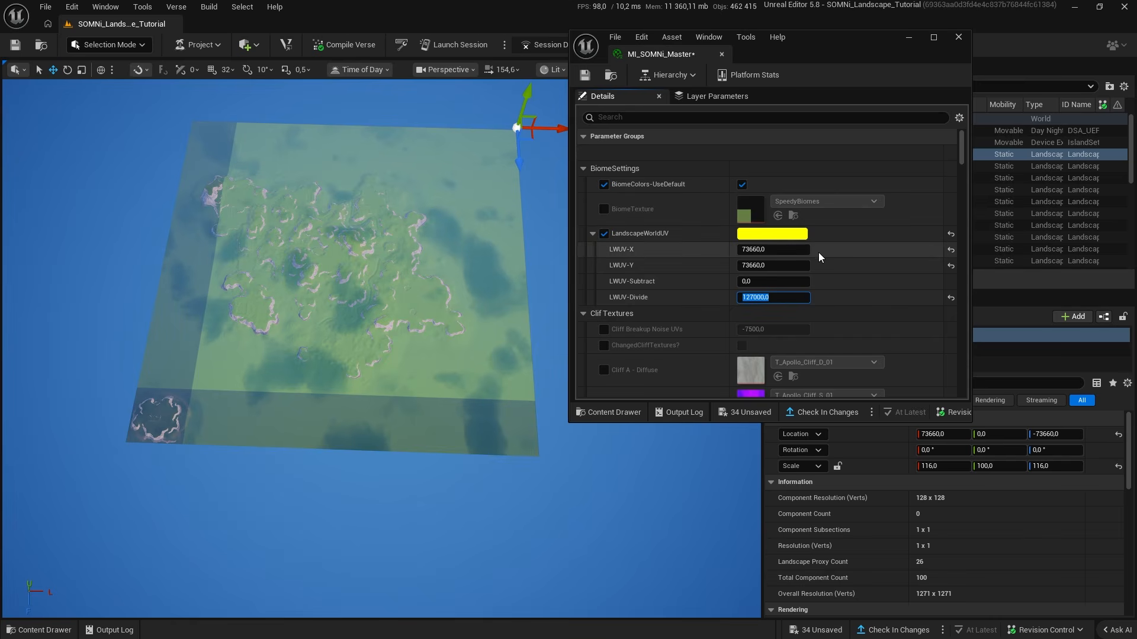
Set LWUV-Divide back to 1270*116 to match the landscape scale of 116.
{"action": "type", "text": "1270"}
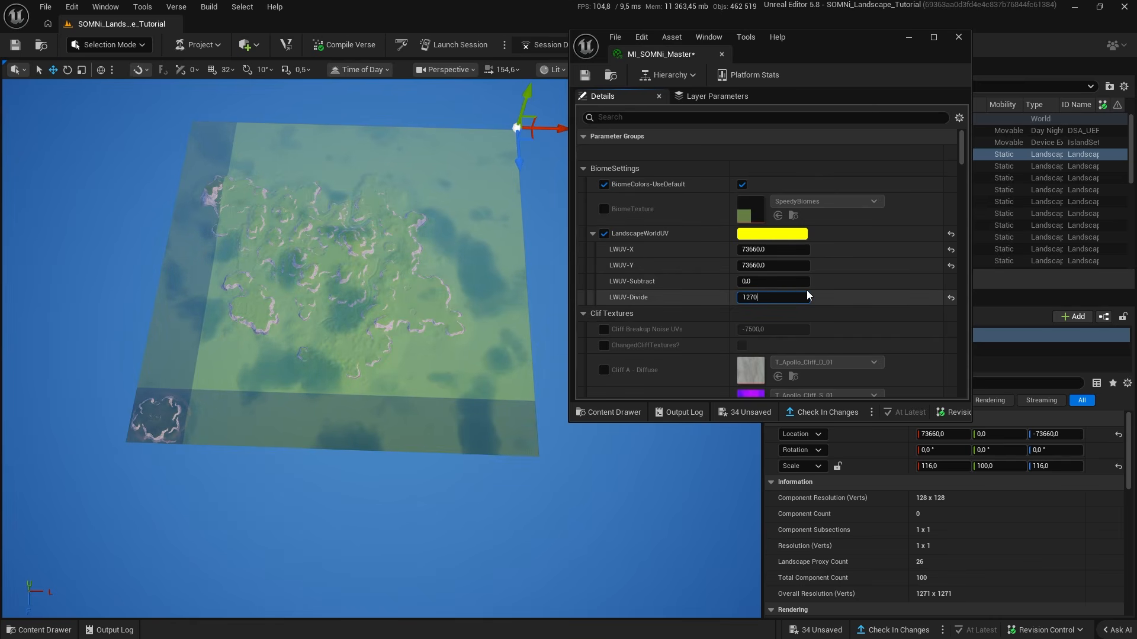
{"action": "type", "text": "*100"}
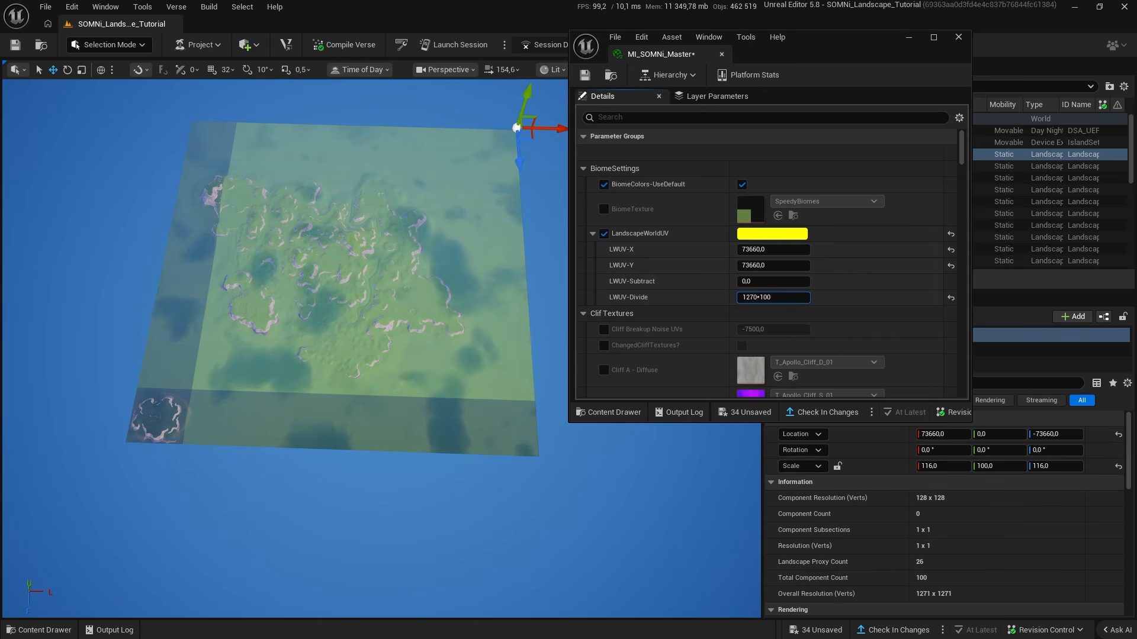
{"action": "key", "text": "BackSpace"}
{"action": "key", "text": "BackSpace"}
{"action": "type", "text": "1"}
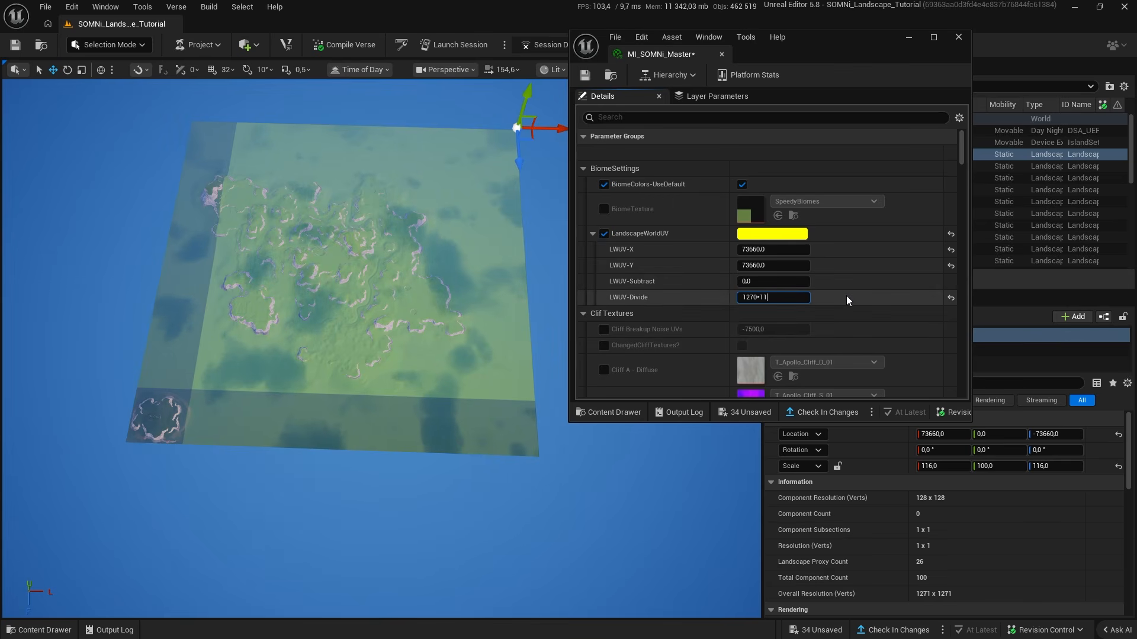
{"action": "type", "text": "6"}
{"action": "key", "text": "Return"}
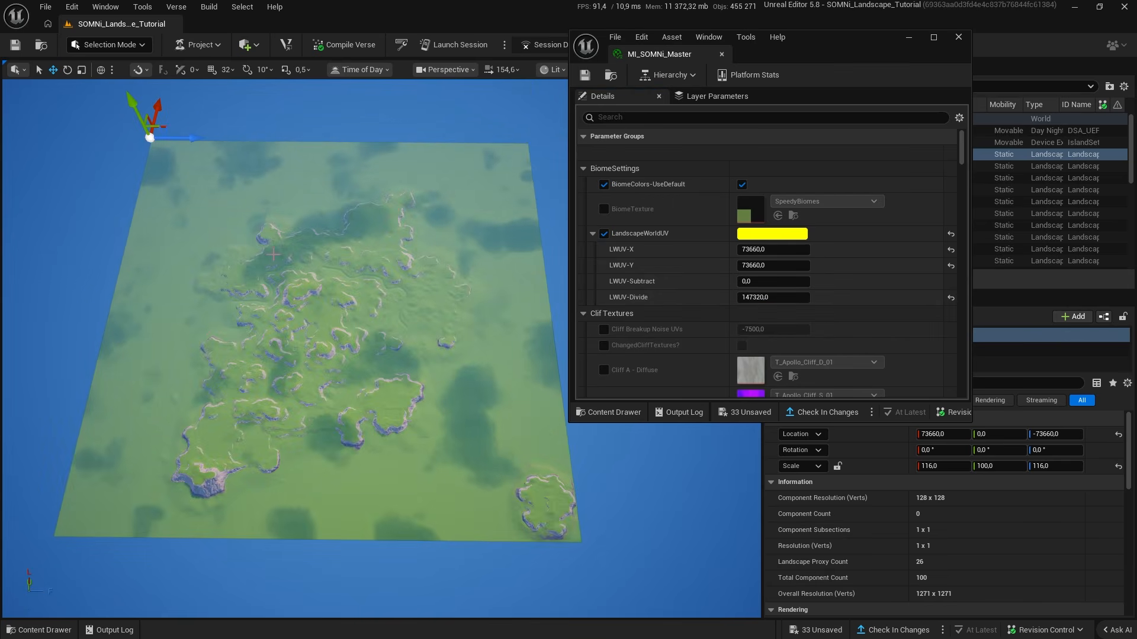
Put away the material instance window and survey the painted landscape.
{"action": "left_click", "coordinate": [909, 39]}
{"action": "left_click", "coordinate": [110, 44]}
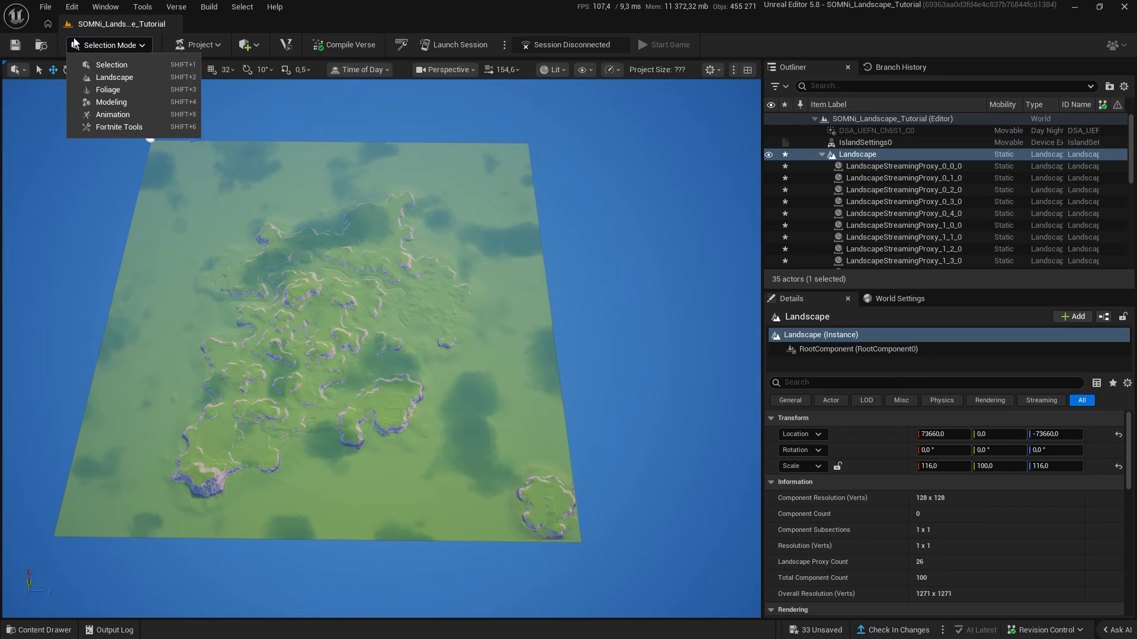
{"action": "left_click", "coordinate": [104, 91]}
{"action": "scroll", "coordinate": [141, 456], "scroll_direction": "down", "scroll_amount": 5}
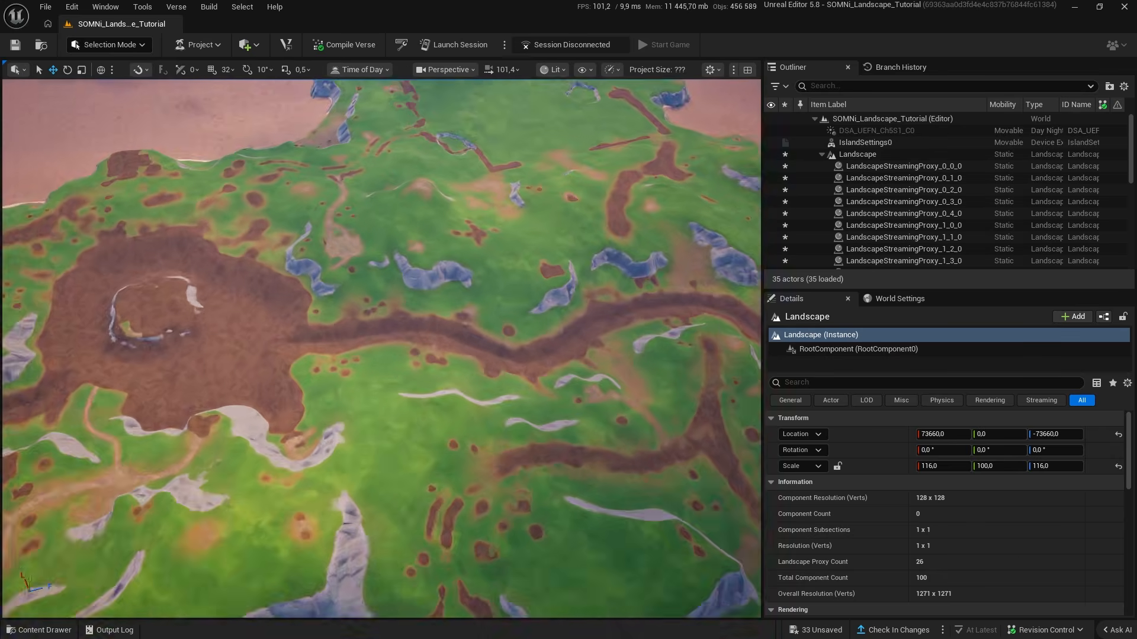
{"action": "right_click_drag", "start_coordinate": [381, 350], "coordinate": [526, 350]}
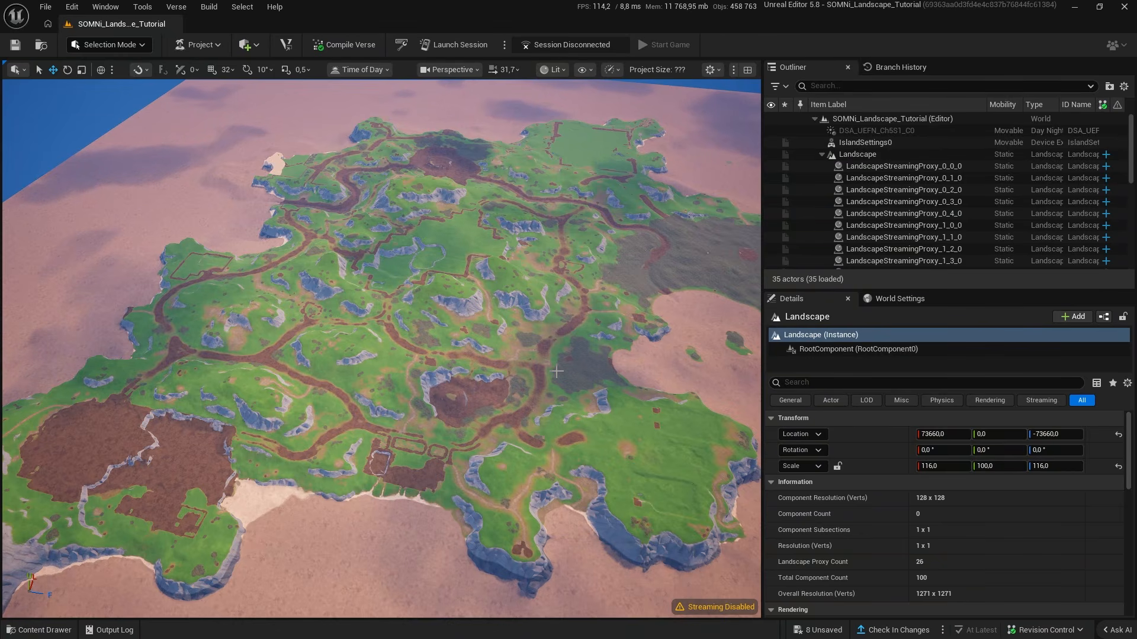
Open MI_SOMNi_Grassland from the SOMNi_Landscape_v3 folder, look over its biome settings and close it.
{"action": "left_click", "coordinate": [34, 631]}
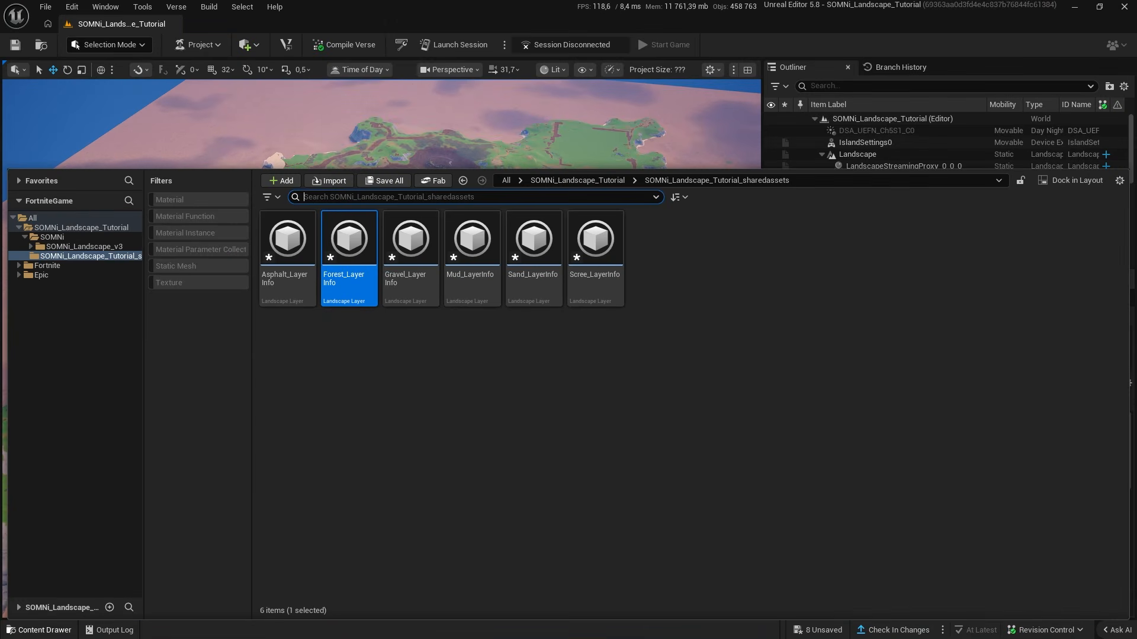
{"action": "left_click", "coordinate": [84, 247]}
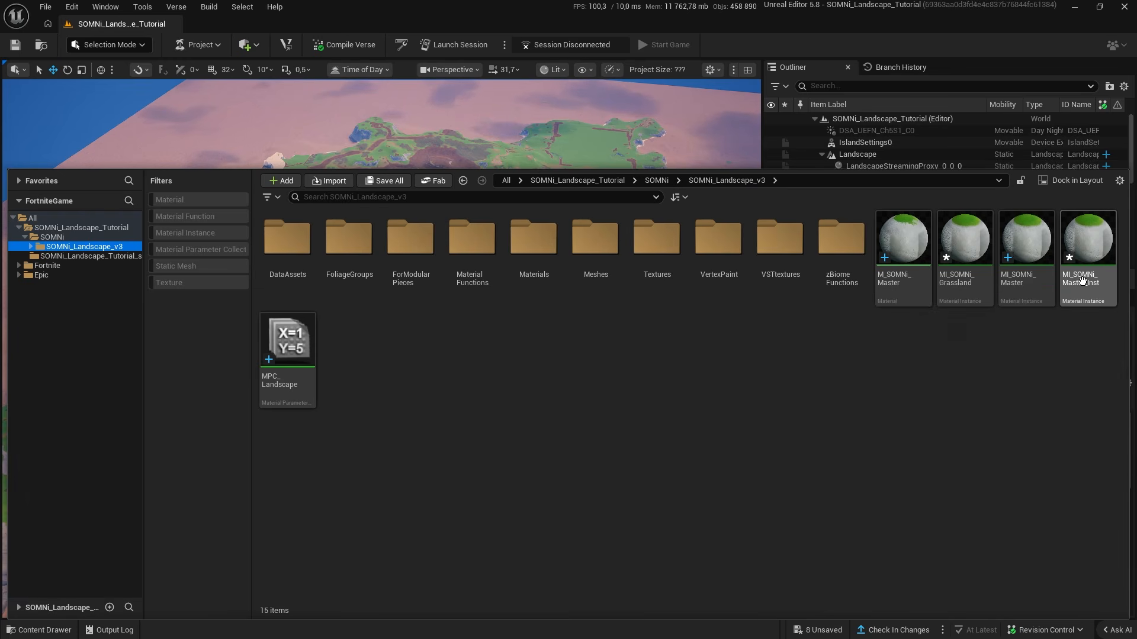
{"action": "double_click", "coordinate": [984, 274]}
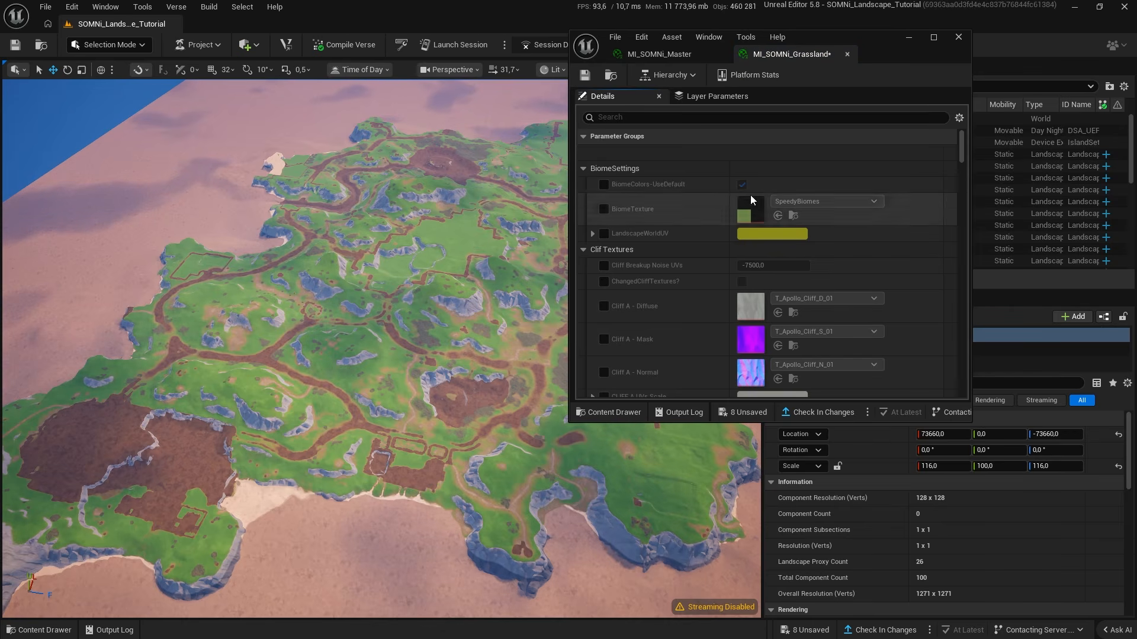
{"action": "left_click", "coordinate": [846, 54]}
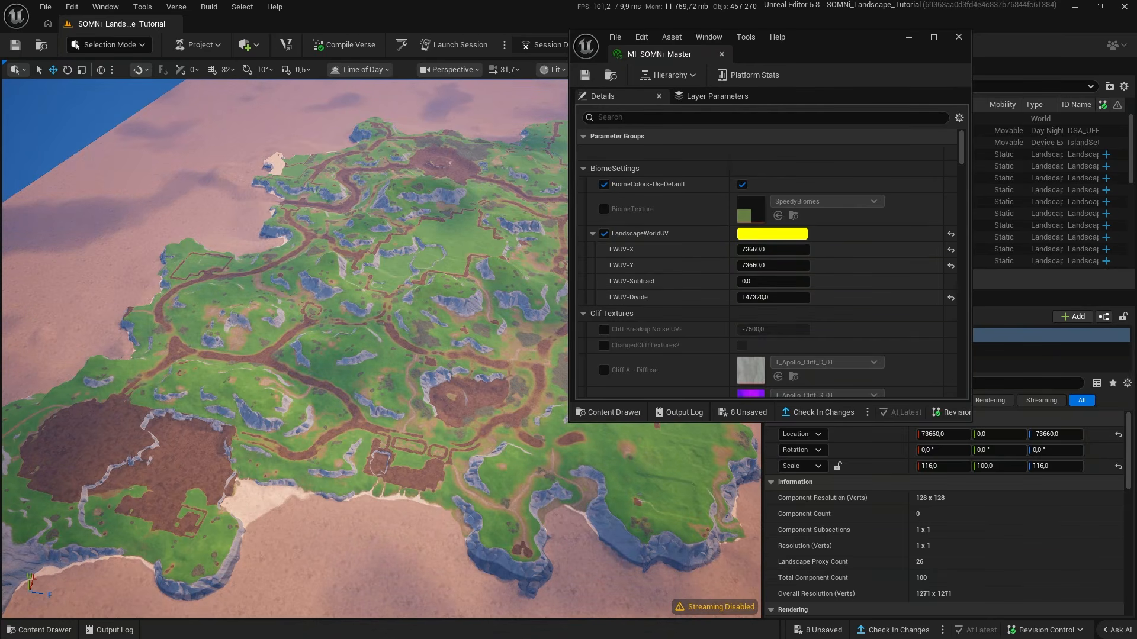
Enable the BiomeTexture override in MI_SOMNi_Master, locate its current texture in the project and maximize the material window.
{"action": "key", "text": "w"}
{"action": "right_click_drag", "start_coordinate": [450, 255], "coordinate": [450, 231]}
{"action": "scroll", "coordinate": [450, 254], "scroll_direction": "down", "scroll_amount": 1}
{"action": "scroll", "coordinate": [449, 254], "scroll_direction": "down", "scroll_amount": 3}
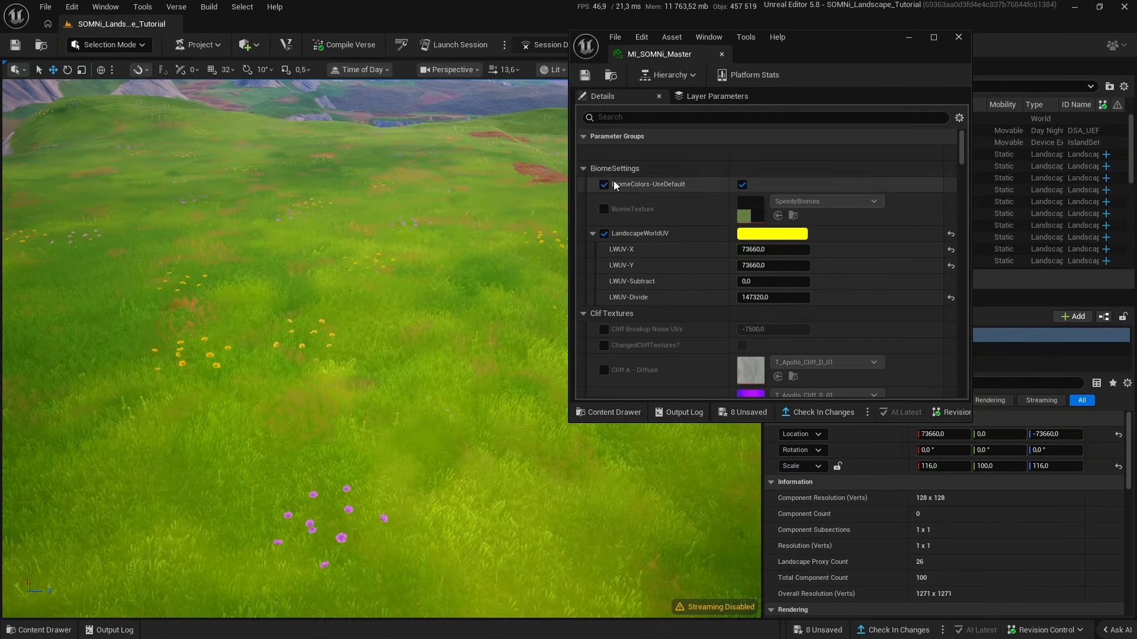
{"action": "left_click", "coordinate": [604, 209]}
{"action": "left_click", "coordinate": [793, 217]}
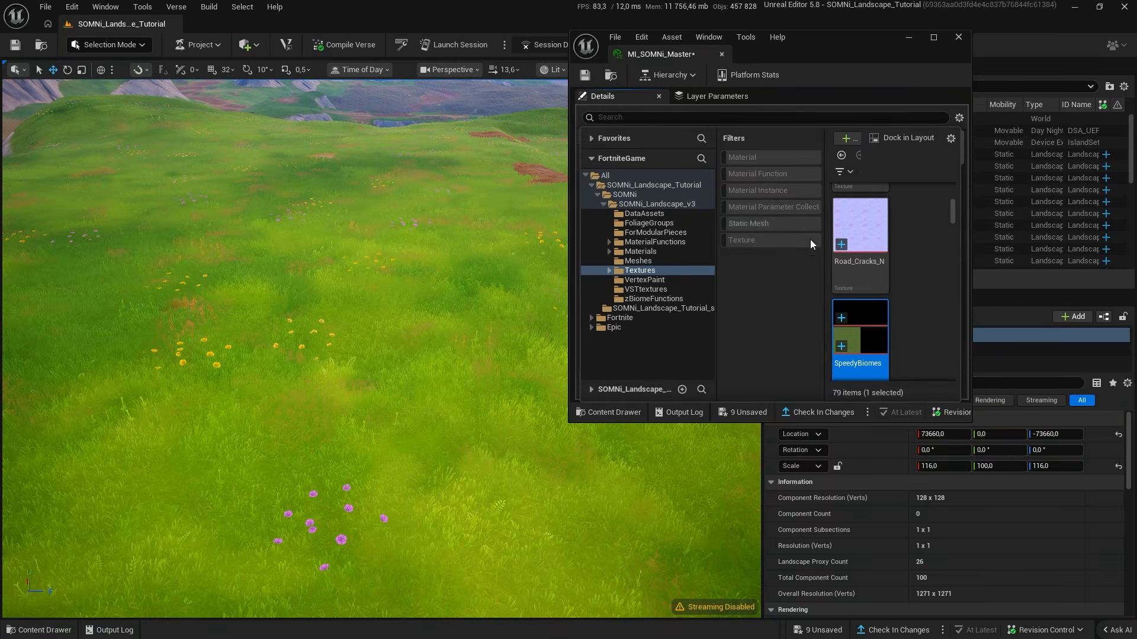
{"action": "left_click", "coordinate": [938, 37]}
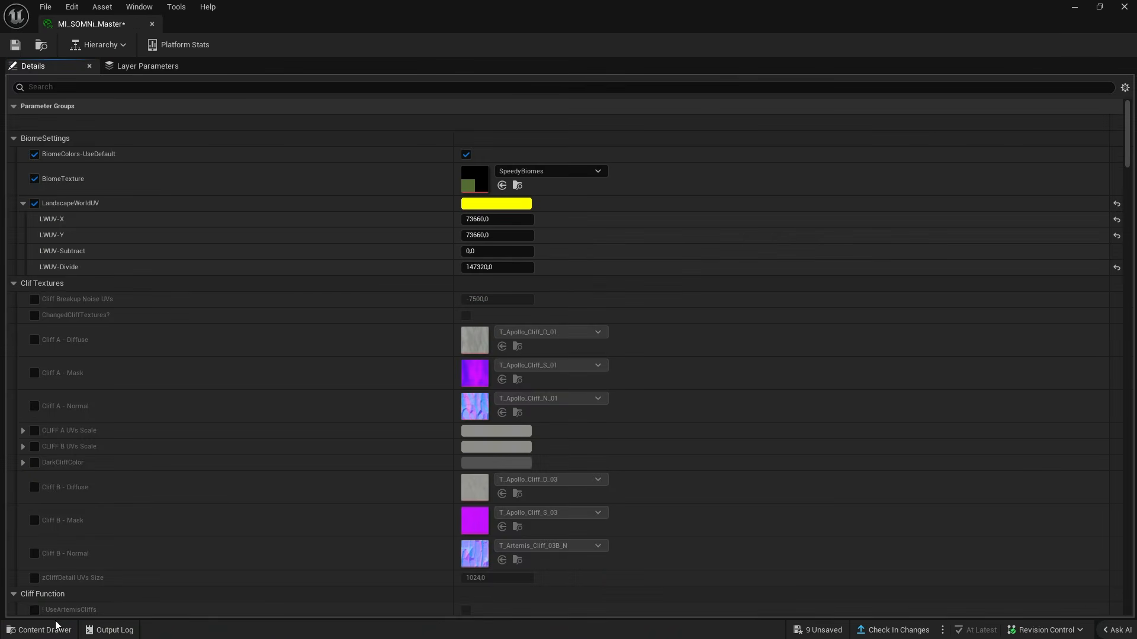
Assign the T_ApolloBiome2 texture as the BiomeTexture of MI_SOMNi_Master.
{"action": "left_click", "coordinate": [39, 630]}
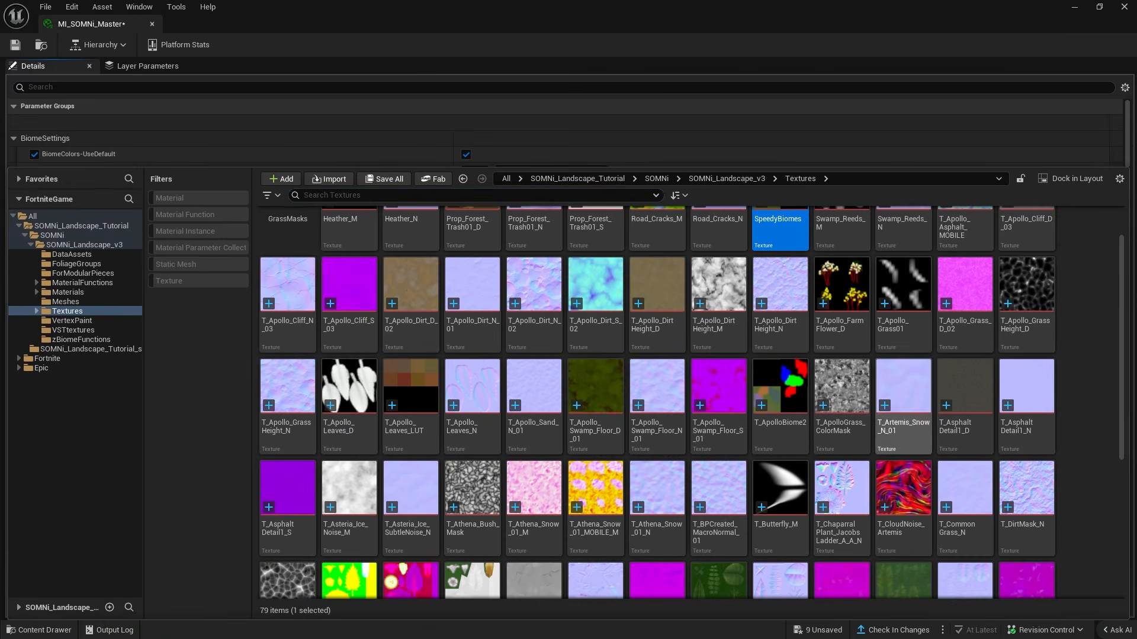
{"action": "scroll", "coordinate": [894, 438], "scroll_direction": "up", "scroll_amount": 1}
{"action": "left_click", "coordinate": [784, 455]}
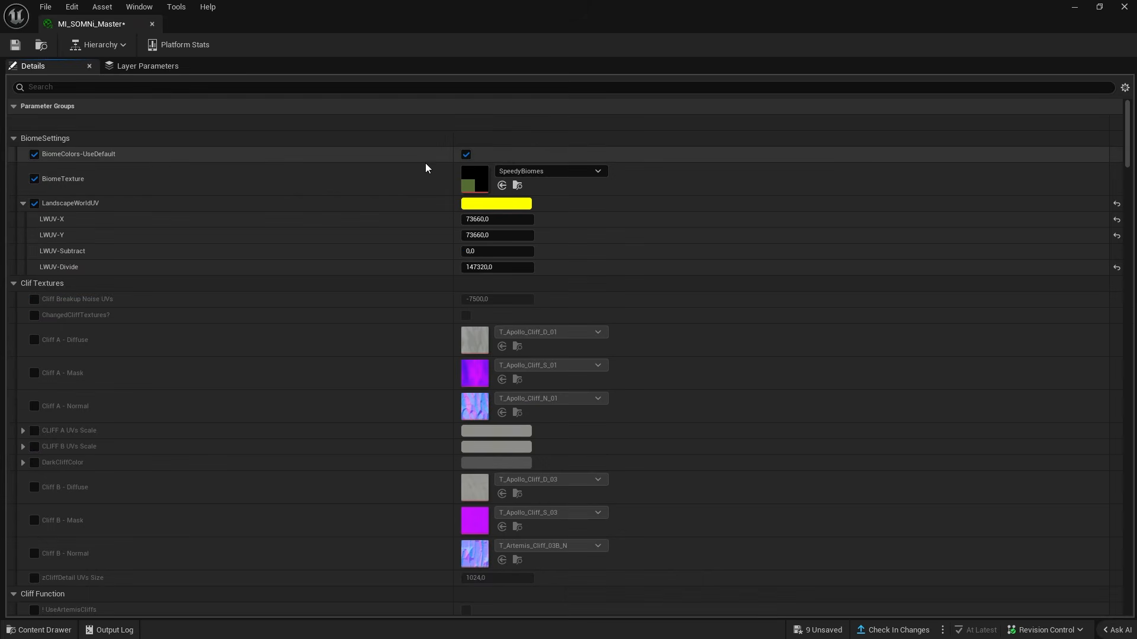
{"action": "left_click", "coordinate": [502, 185]}
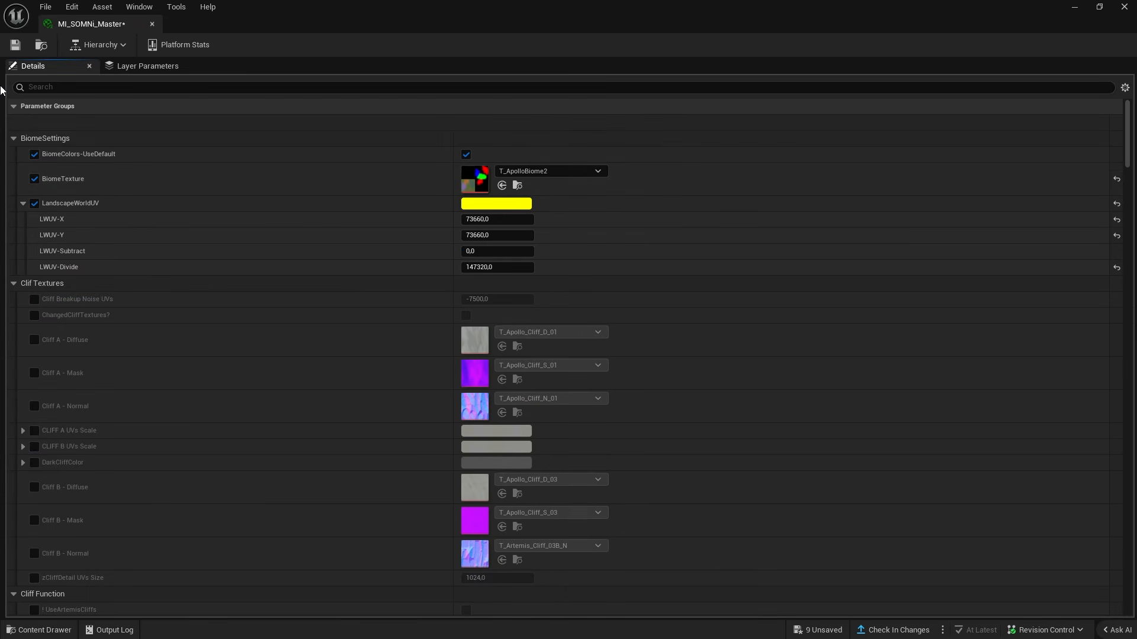
Fly over the landscape and examine how the new biome texture colours the ground and the grass.
{"action": "left_click", "coordinate": [1075, 6]}
{"action": "mouse_move", "coordinate": [512, 278]}
{"action": "right_mouse_down"}
{"action": "mouse_move", "coordinate": [513, 332]}
{"action": "mouse_move", "coordinate": [515, 302]}
{"action": "mouse_move", "coordinate": [500, 290]}
{"action": "mouse_move", "coordinate": [501, 302]}
{"action": "mouse_move", "coordinate": [583, 293]}
{"action": "mouse_move", "coordinate": [566, 305]}
{"action": "mouse_move", "coordinate": [506, 294]}
{"action": "mouse_move", "coordinate": [512, 280]}
{"action": "right_mouse_up"}
{"action": "key", "text": "s"}
{"action": "scroll", "coordinate": [513, 331], "scroll_direction": "up", "scroll_amount": 4}
{"action": "key", "text": "w"}
{"action": "key", "text": "w"}
{"action": "scroll", "coordinate": [574, 296], "scroll_direction": "down", "scroll_amount": 13}
{"action": "key", "text": "w"}
{"action": "scroll", "coordinate": [505, 294], "scroll_direction": "down", "scroll_amount": 2}
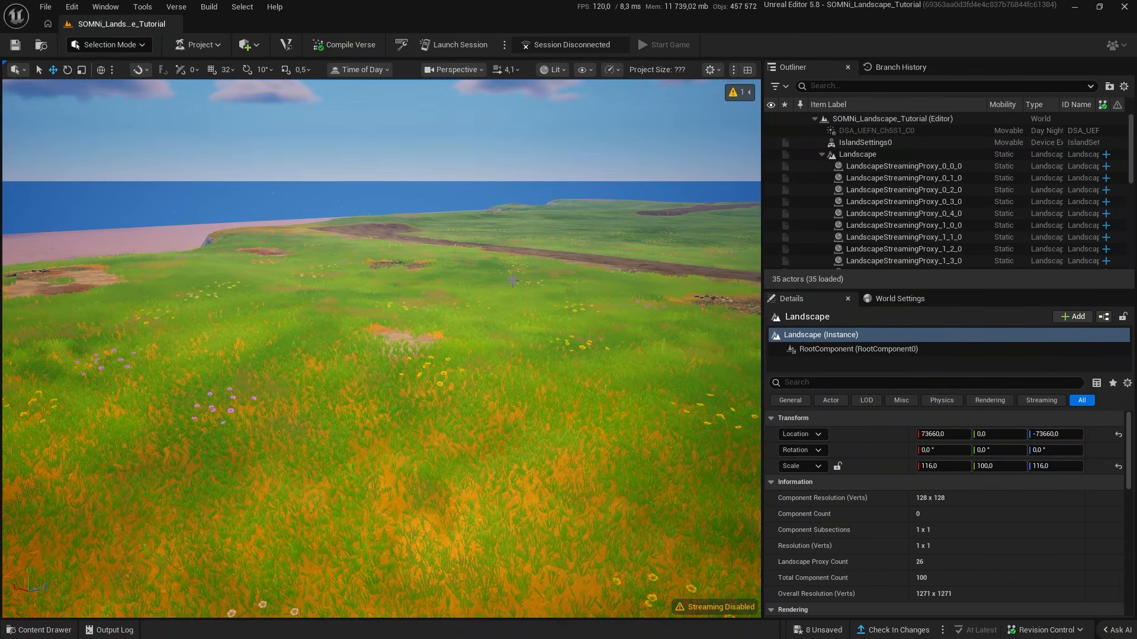
{"action": "key", "text": "w"}
{"action": "right_click_drag", "start_coordinate": [513, 281], "coordinate": [474, 278]}
{"action": "key", "text": "w"}
{"action": "key", "text": "s"}
{"action": "key", "text": "s"}
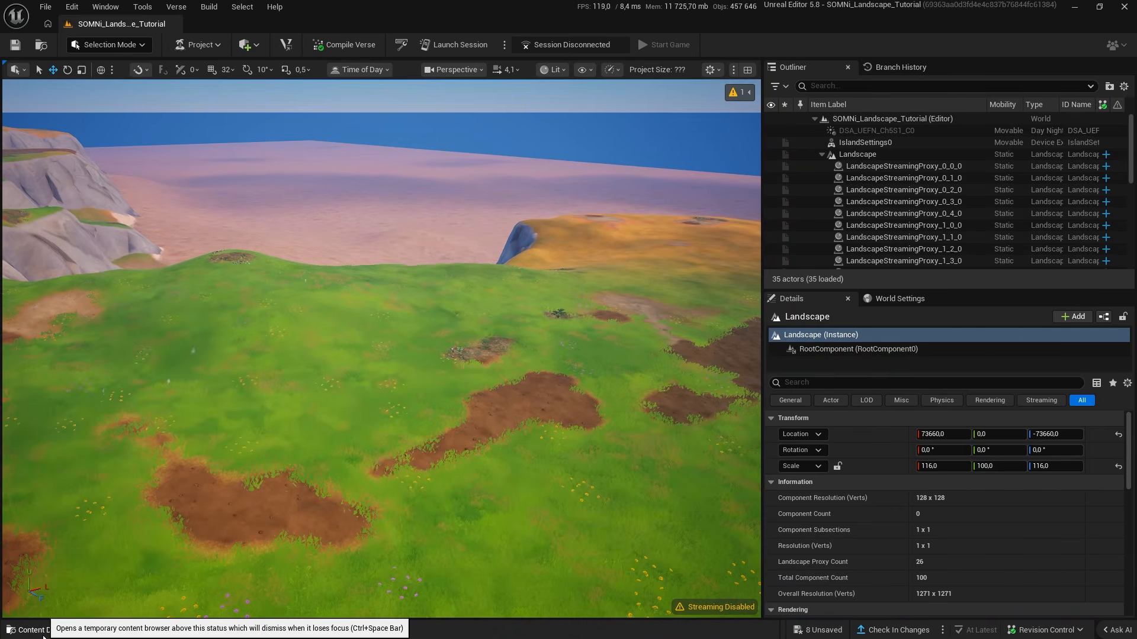
Select the Landscape actor, check its assigned Landscape Material and examine the grass and flowers up close.
{"action": "left_click", "coordinate": [857, 157]}
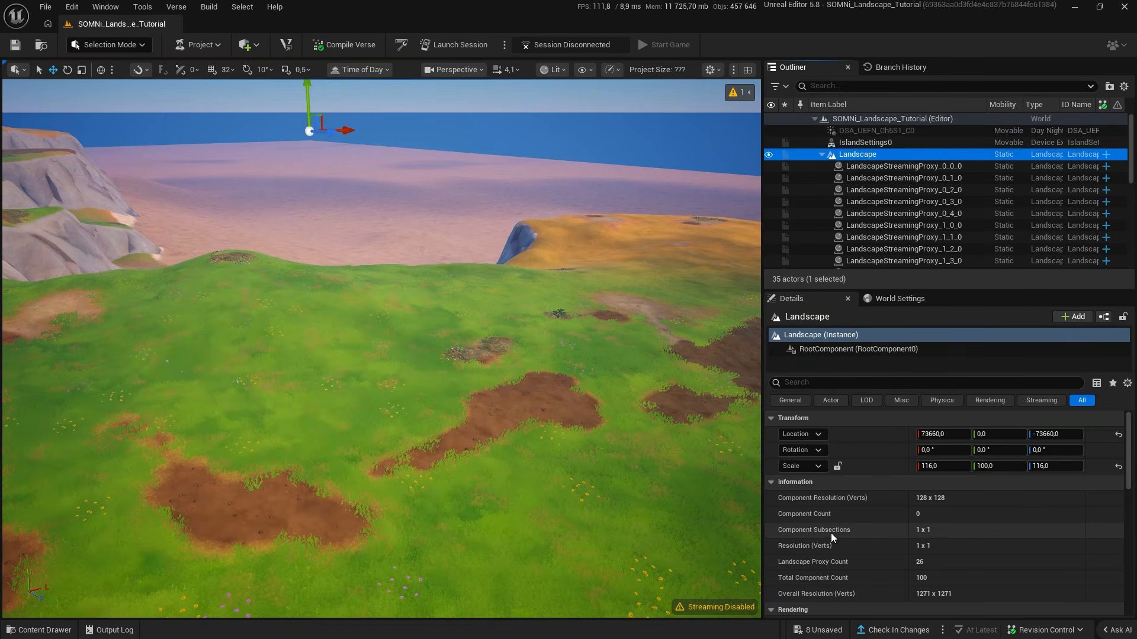
{"action": "scroll", "coordinate": [830, 533], "scroll_direction": "down", "scroll_amount": 5}
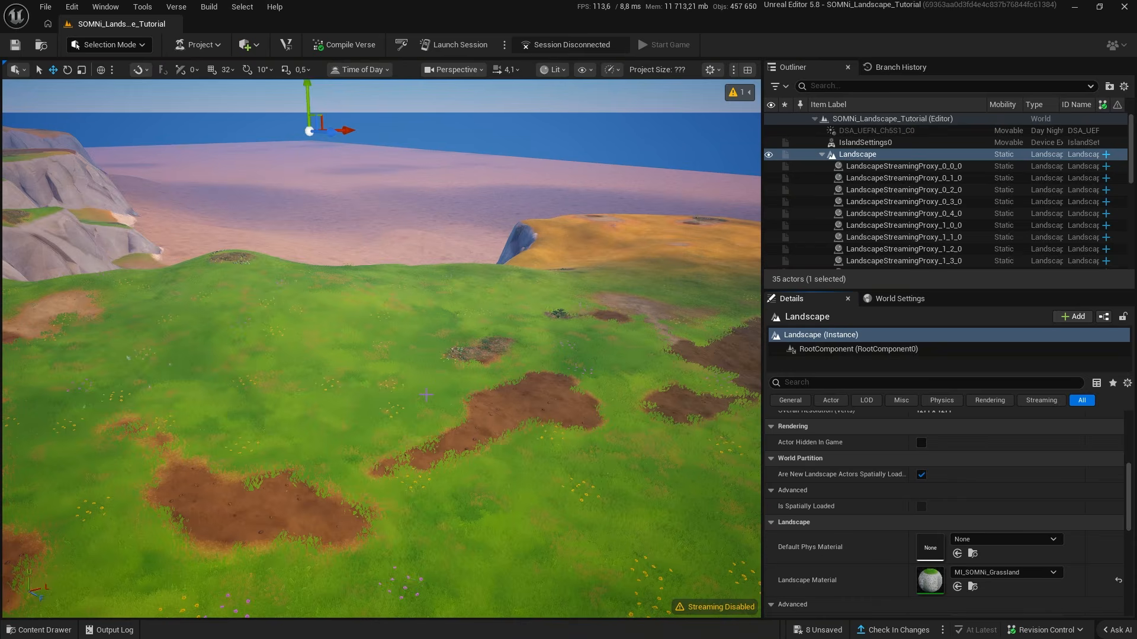
{"action": "right_click_drag", "start_coordinate": [426, 395], "coordinate": [627, 397]}
{"action": "key", "text": "w"}
{"action": "scroll", "coordinate": [533, 414], "scroll_direction": "down", "scroll_amount": 4}
{"action": "key", "text": "a"}
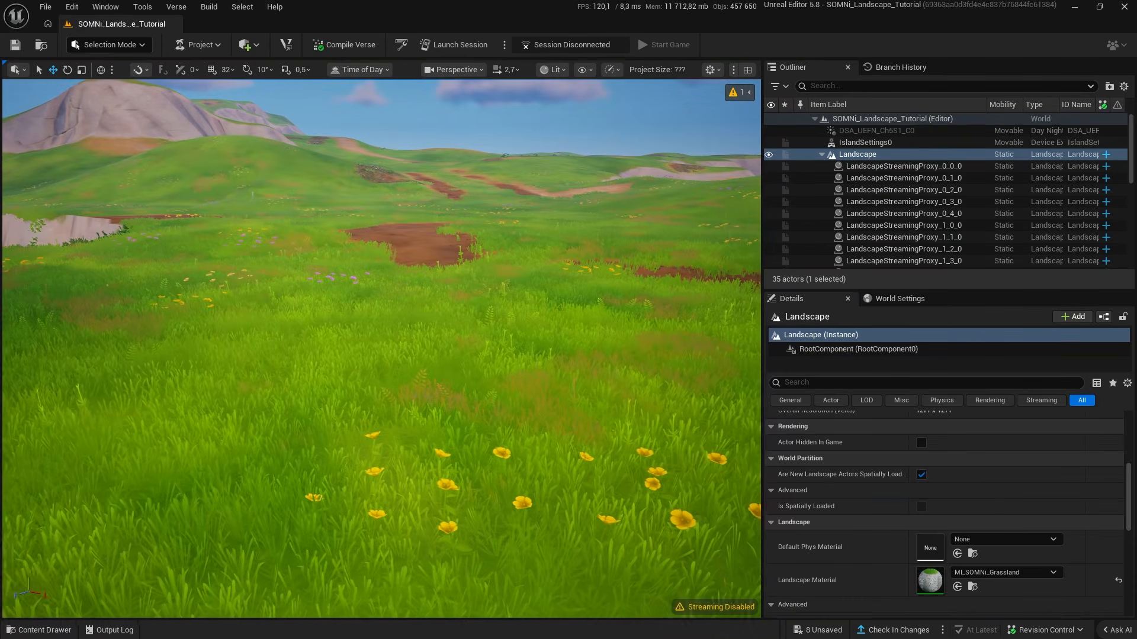
Open the basic grass meshes material instance from the Materials folder inside SOMNi_Landscape_v3.
{"action": "left_click", "coordinate": [17, 631]}
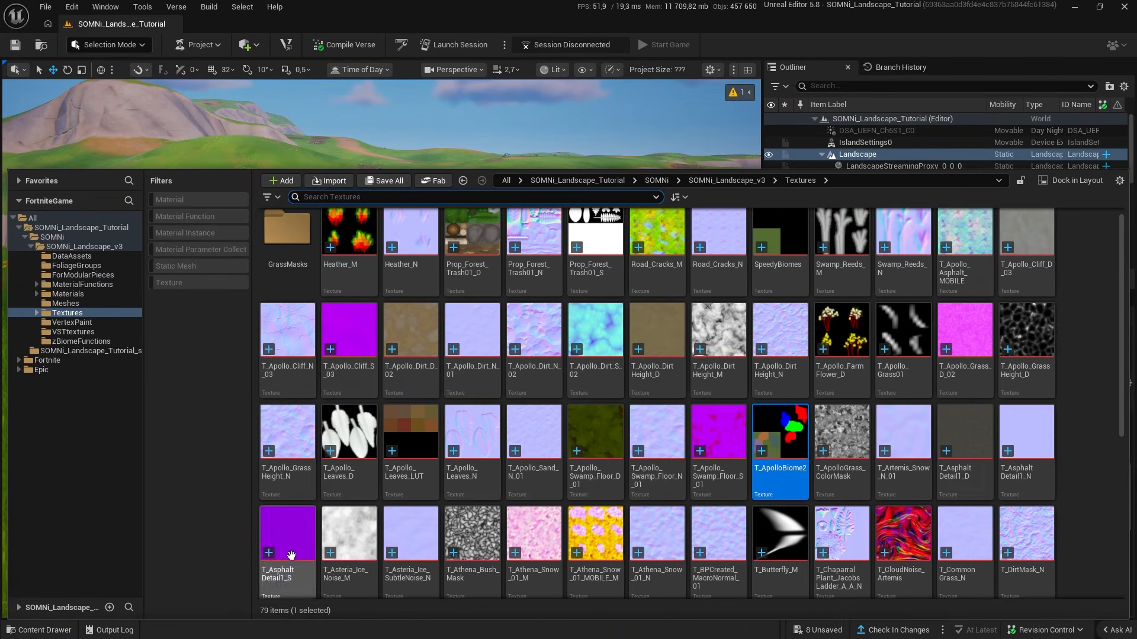
{"action": "left_click", "coordinate": [65, 246]}
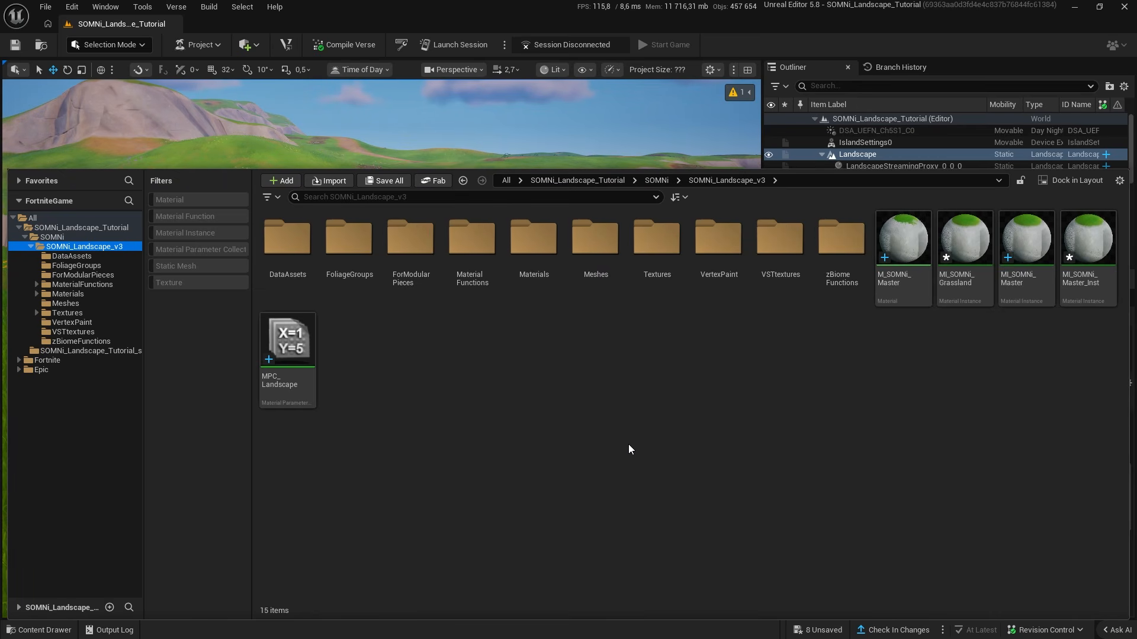
{"action": "left_click", "coordinate": [534, 249]}
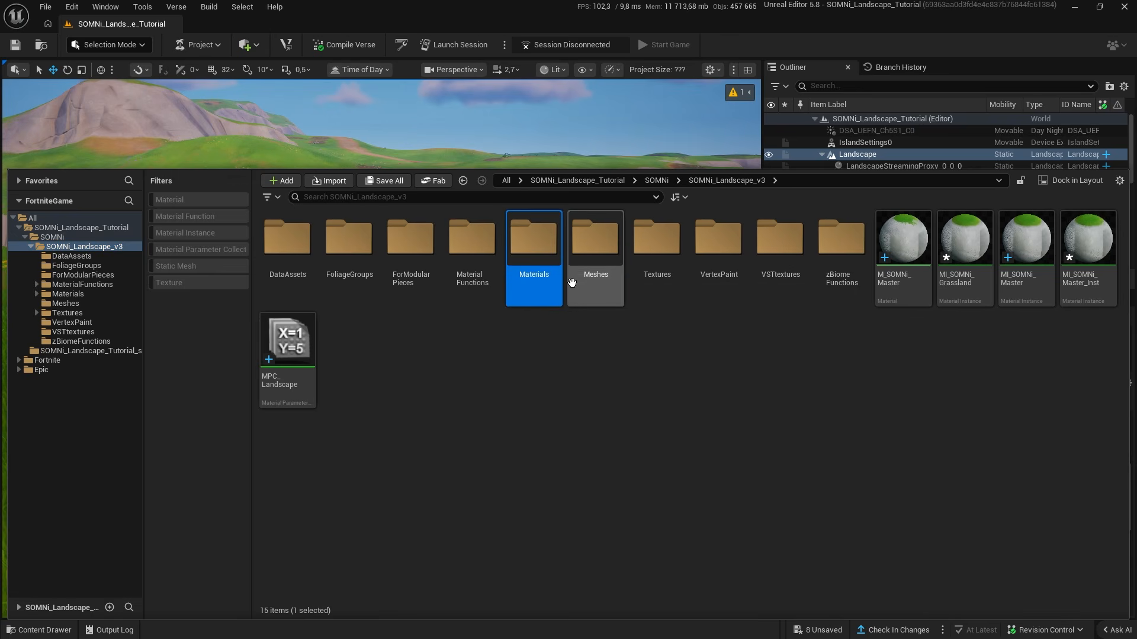
{"action": "double_click", "coordinate": [533, 242]}
{"action": "double_click", "coordinate": [1099, 259]}
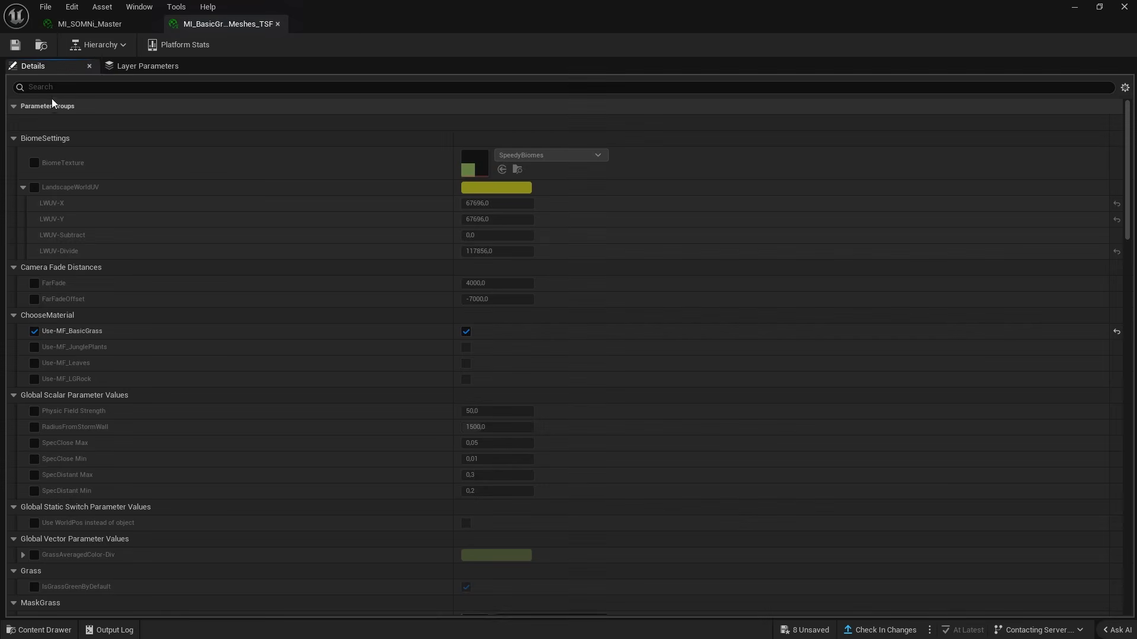
Copy the BiomeSettings parameters from MI_SOMNi_Master into the basic grass meshes TSF instance and check the grass on the landscape.
{"action": "left_click", "coordinate": [92, 22]}
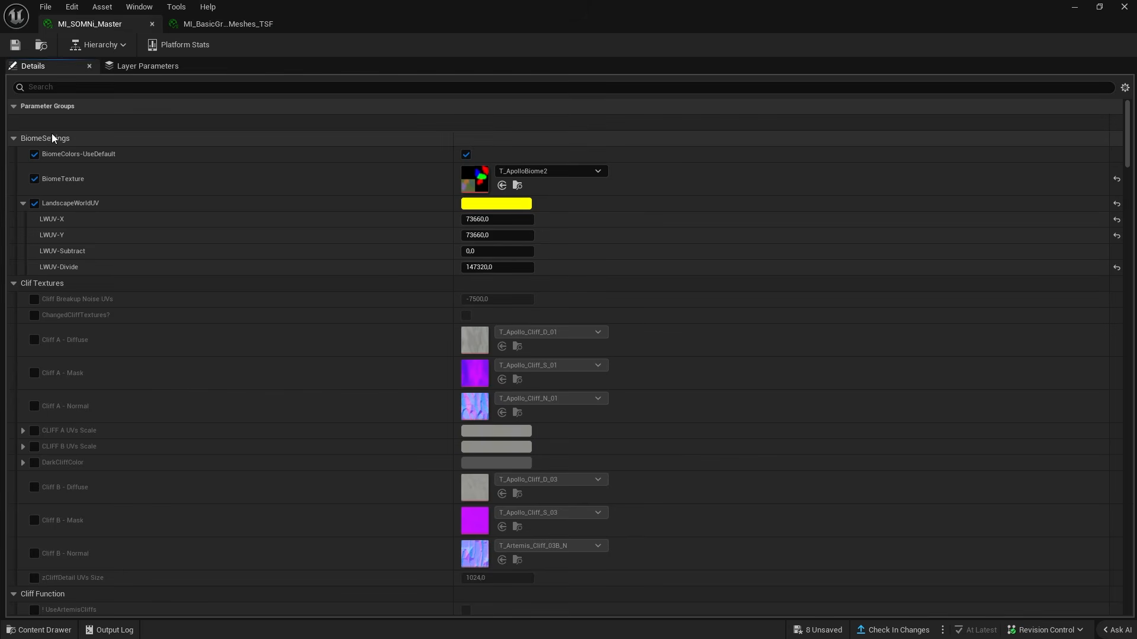
{"action": "left_click", "coordinate": [209, 25]}
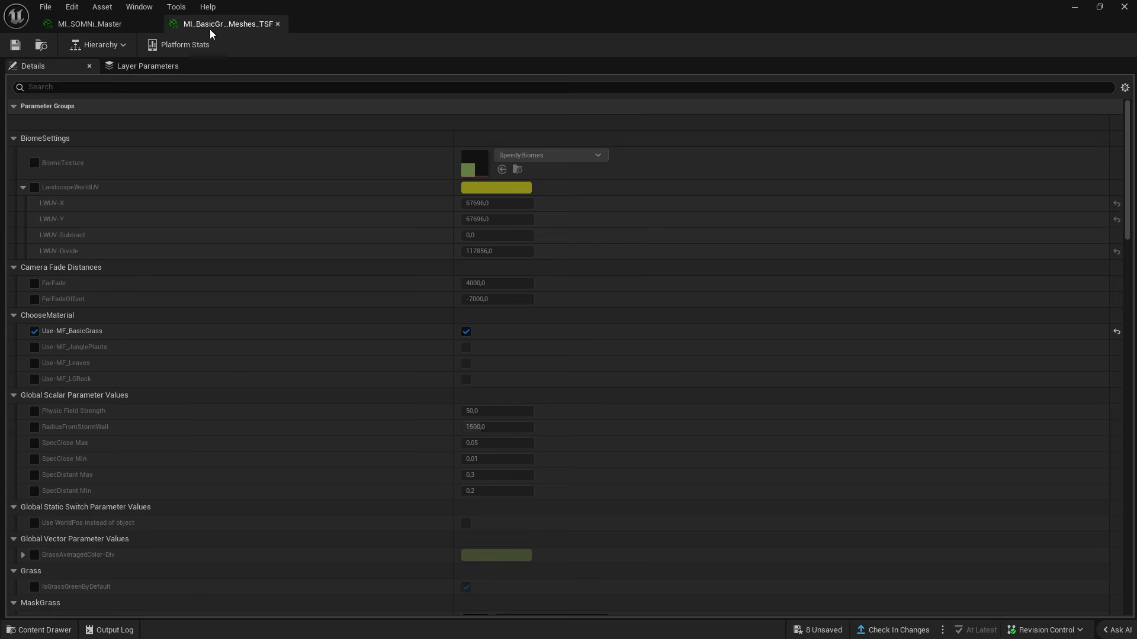
{"action": "left_click", "coordinate": [44, 143], "text": "shift"}
{"action": "left_click", "coordinate": [1074, 6]}
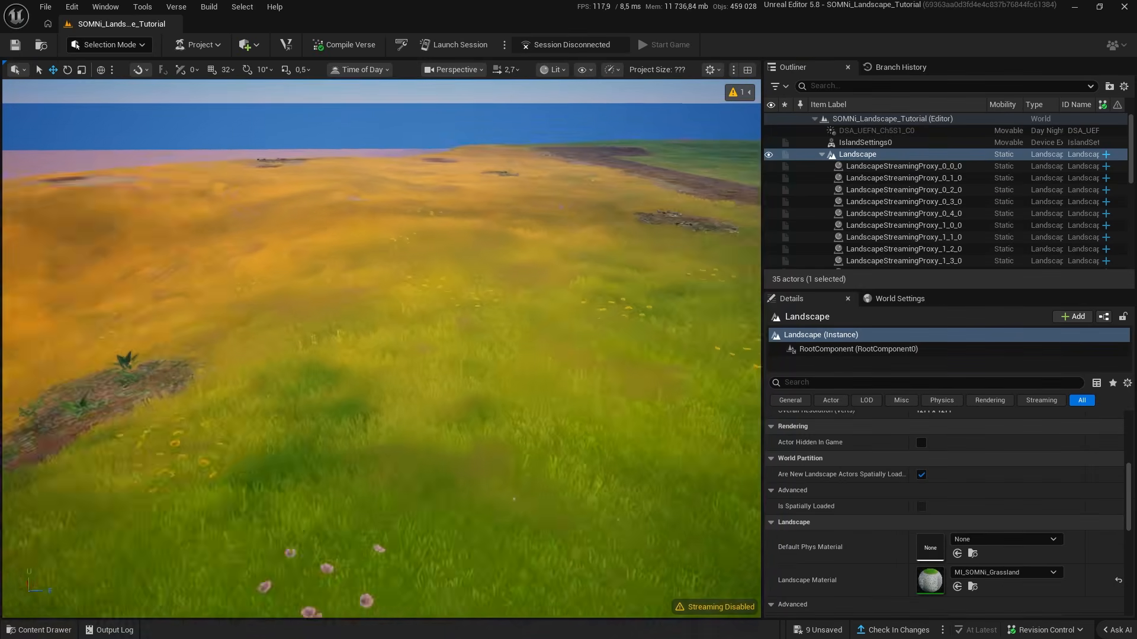
{"action": "right_click_drag", "start_coordinate": [381, 349], "coordinate": [415, 379]}
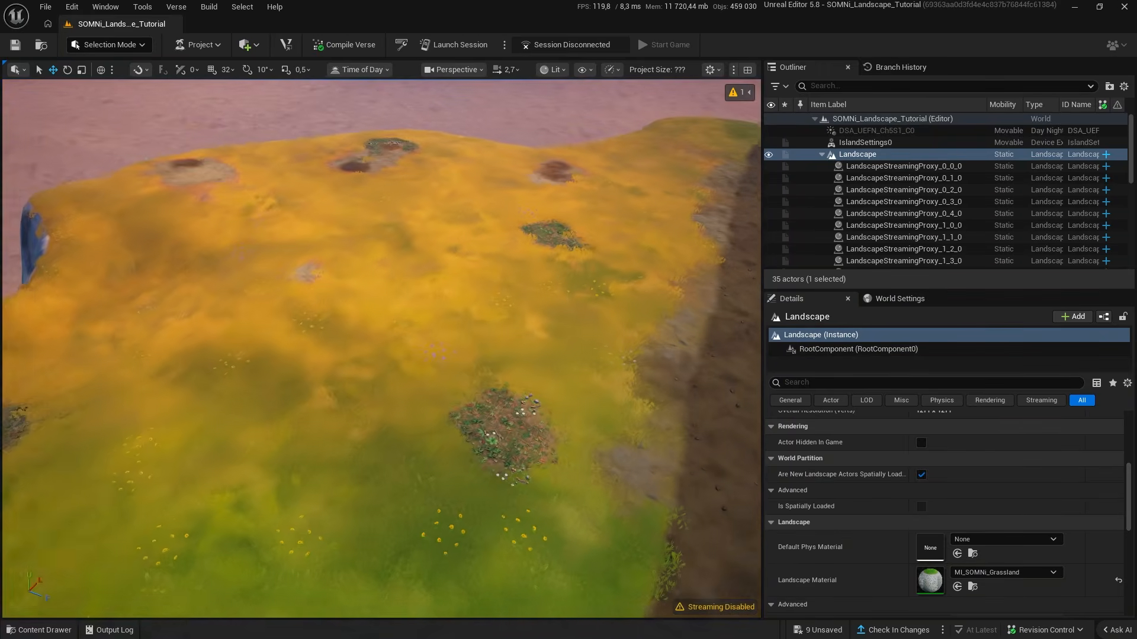
Undo the pasted biome parameters in the grass material instance and return to MI_SOMNi_Master.
{"action": "key", "text": "ctrl+z"}
{"action": "left_click", "coordinate": [14, 50]}
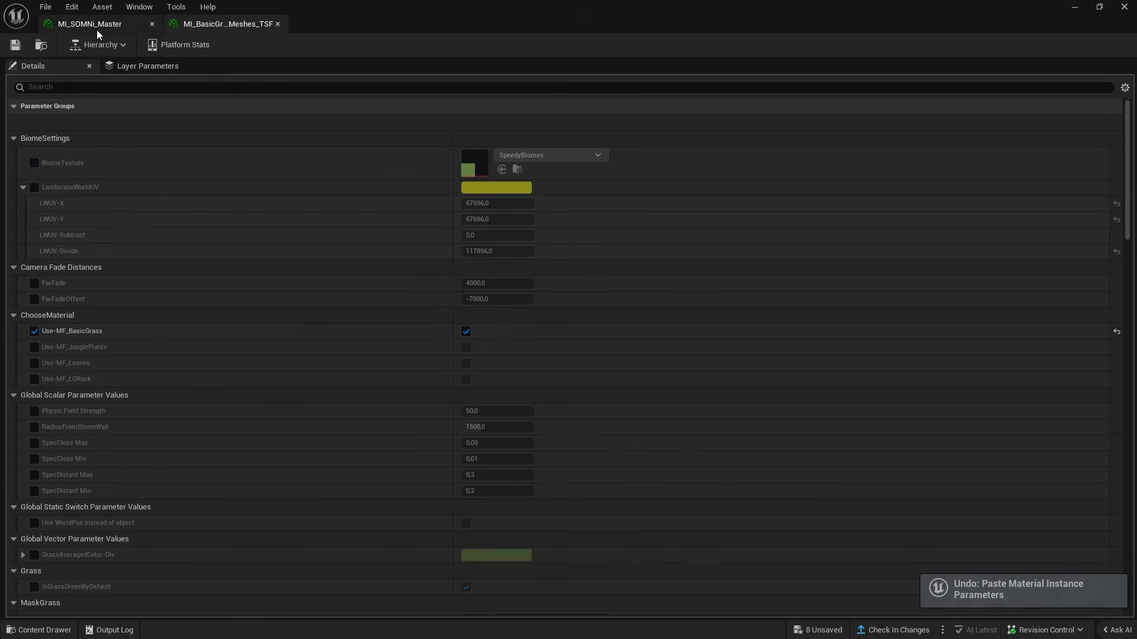
{"action": "left_click", "coordinate": [97, 29]}
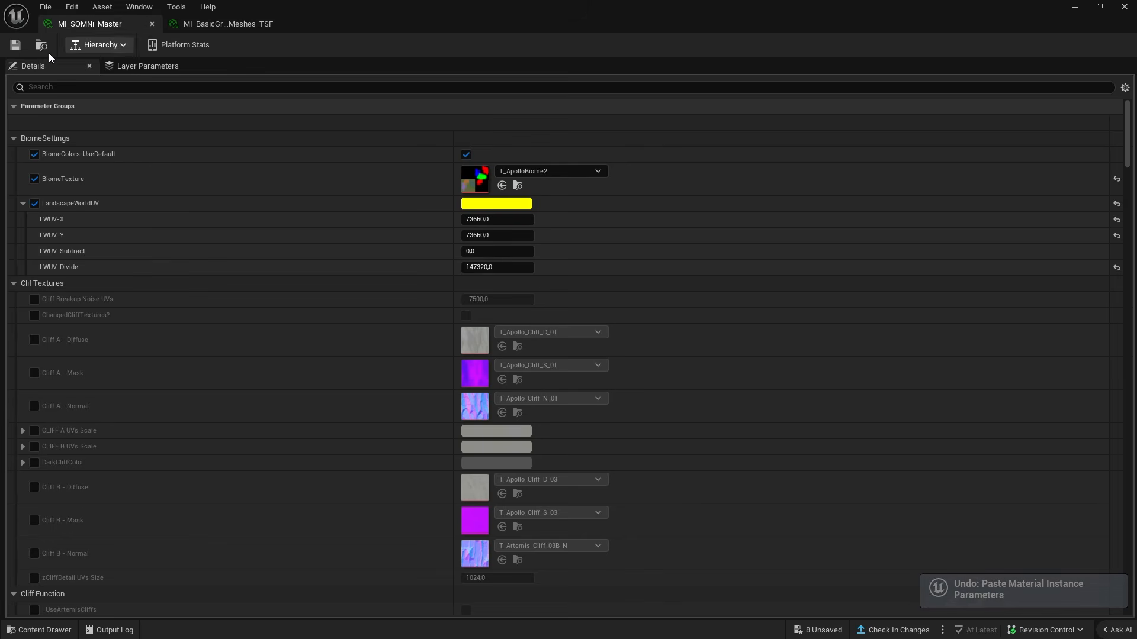
Open all three material functions from the zBiomeFunctions folder of SOMNi_Landscape_v3.
{"action": "left_click", "coordinate": [31, 631]}
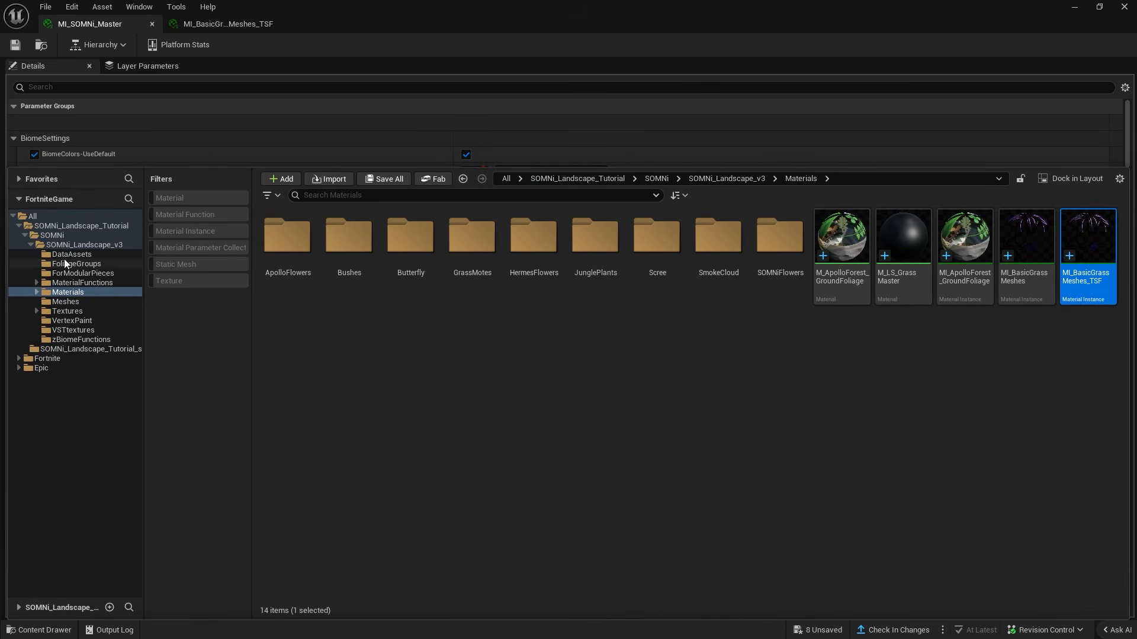
{"action": "left_click", "coordinate": [77, 244]}
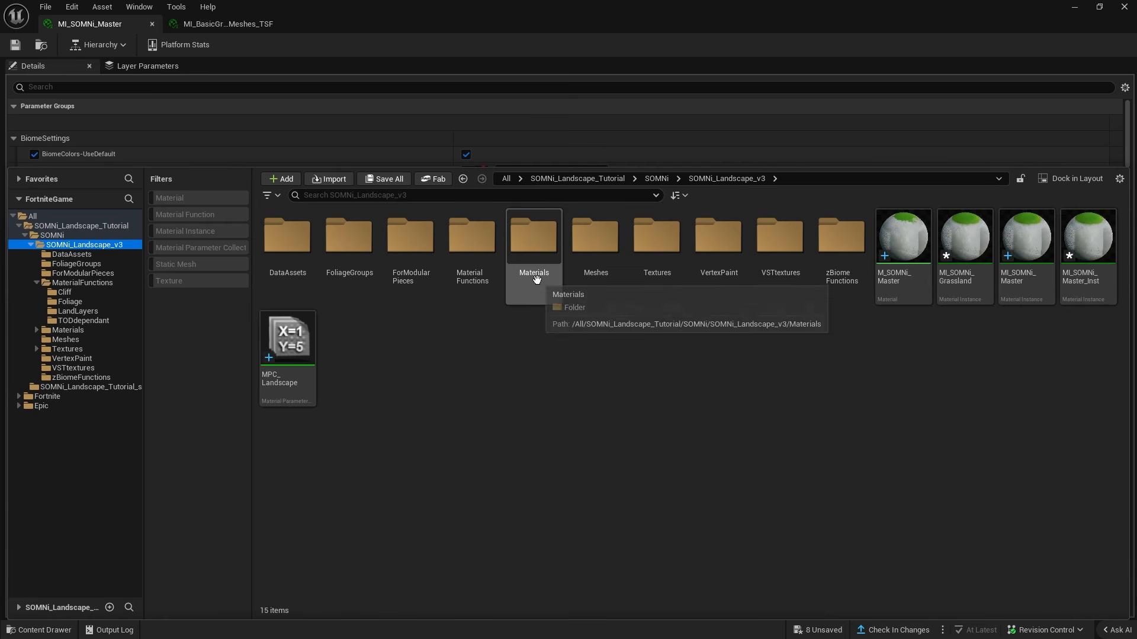
{"action": "double_click", "coordinate": [840, 240]}
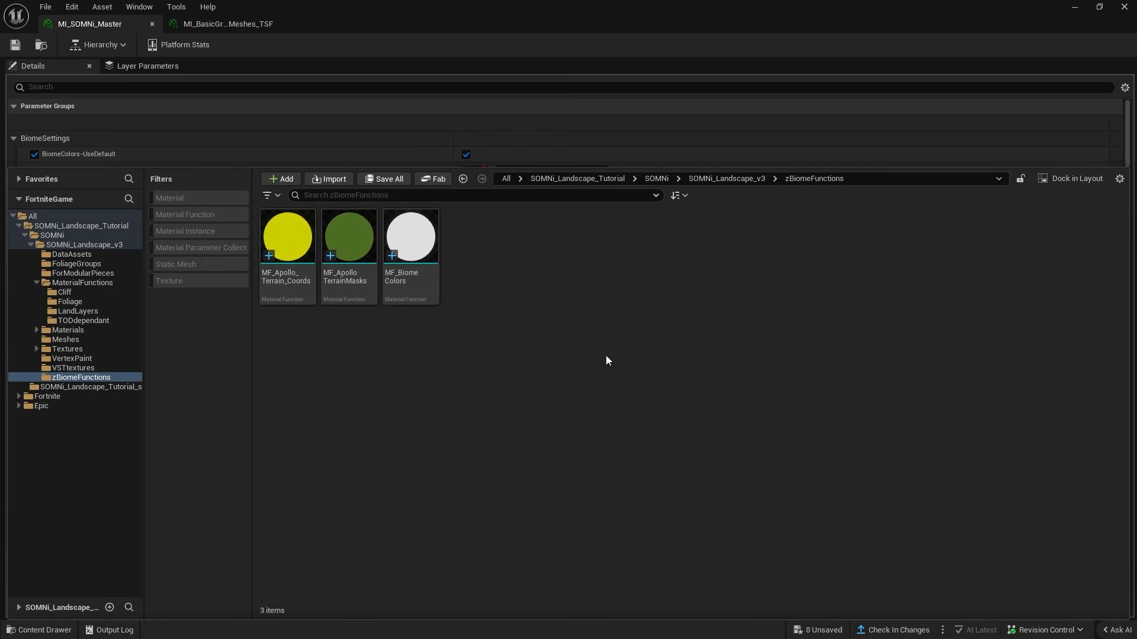
{"action": "left_click", "coordinate": [417, 276]}
{"action": "key", "text": "ctrl+a"}
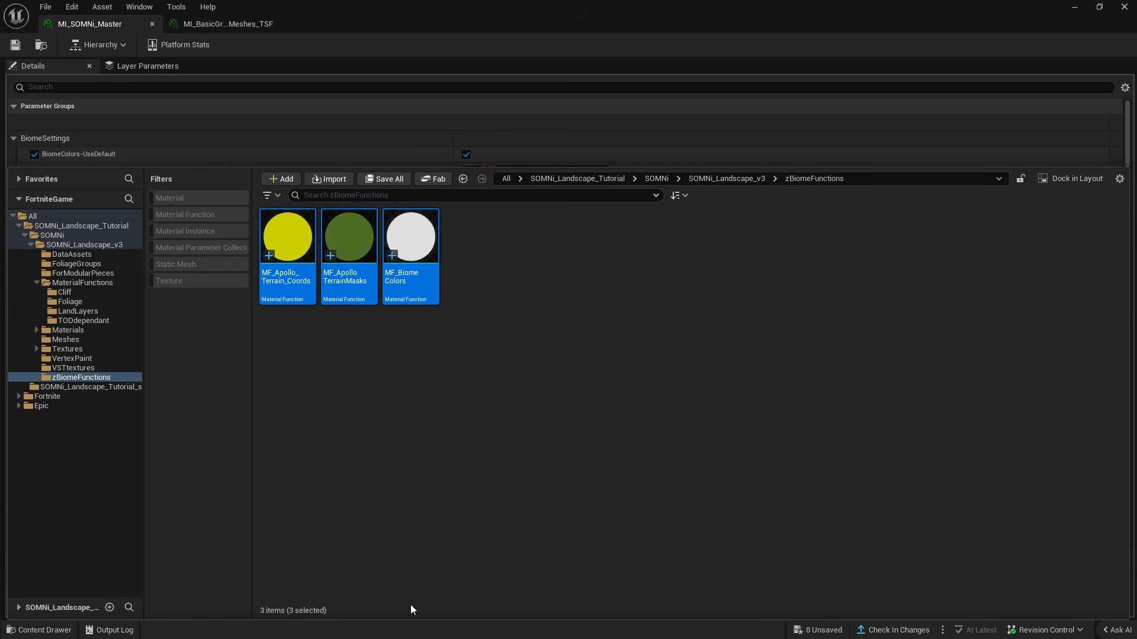
{"action": "key", "text": "Return"}
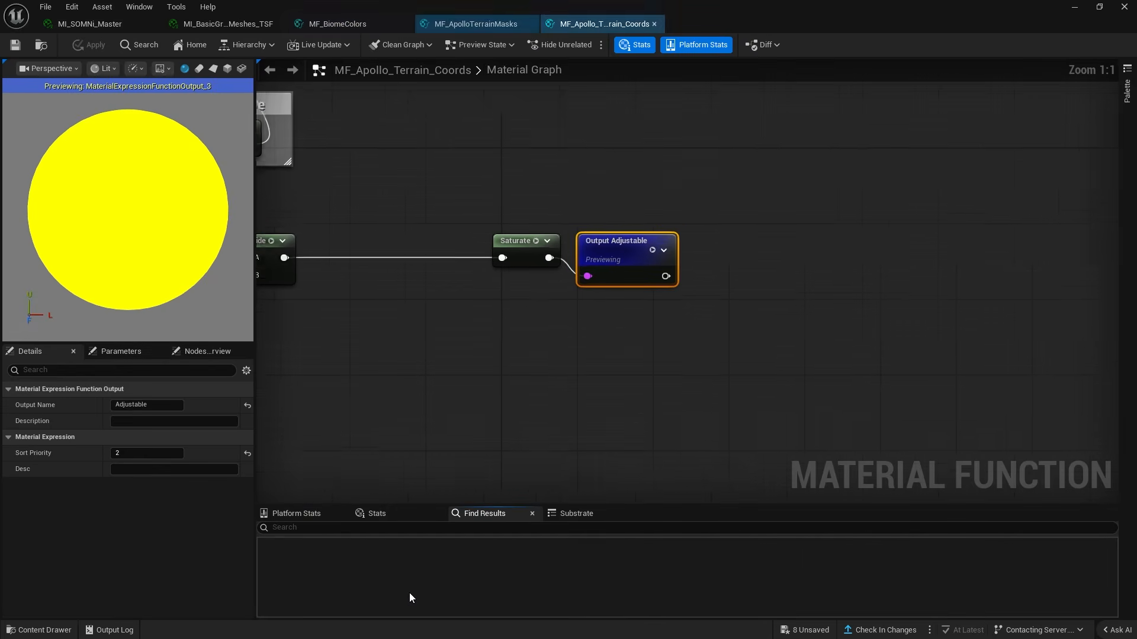
Find and select the LandscapeWorldUV parameter node in the MF_Apollo_Terrain_Coords graph.
{"action": "scroll", "coordinate": [446, 158], "scroll_direction": "down", "scroll_amount": 5}
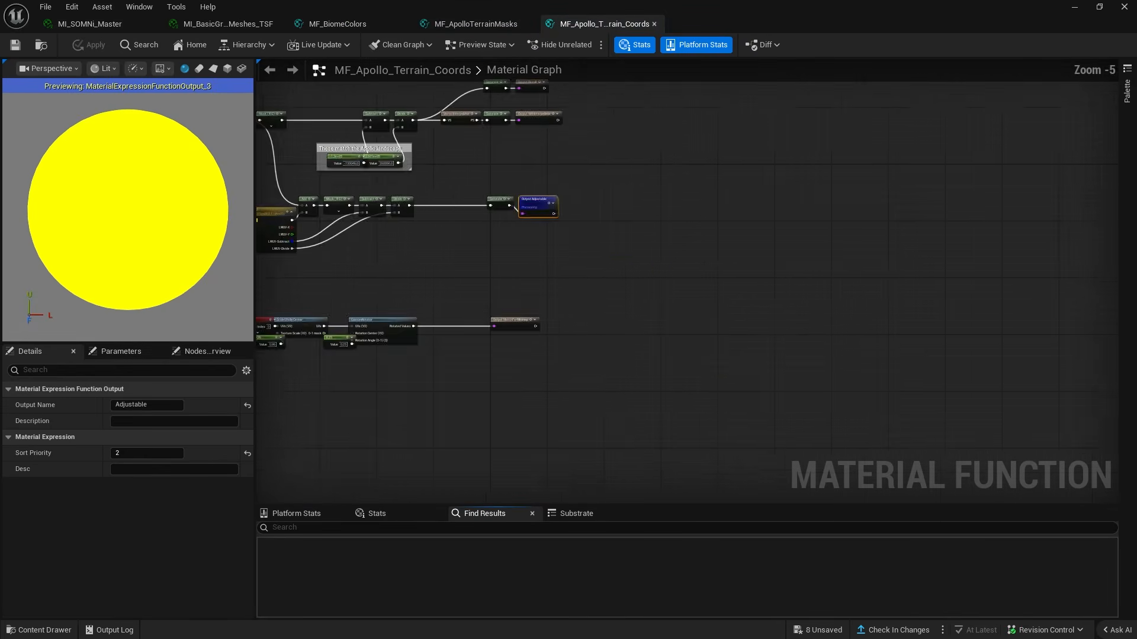
{"action": "right_click_drag", "start_coordinate": [444, 203], "coordinate": [890, 285]}
{"action": "scroll", "coordinate": [790, 351], "scroll_direction": "up", "scroll_amount": 4}
{"action": "scroll", "coordinate": [770, 286], "scroll_direction": "up", "scroll_amount": 1}
{"action": "right_click_drag", "start_coordinate": [770, 286], "coordinate": [668, 358]}
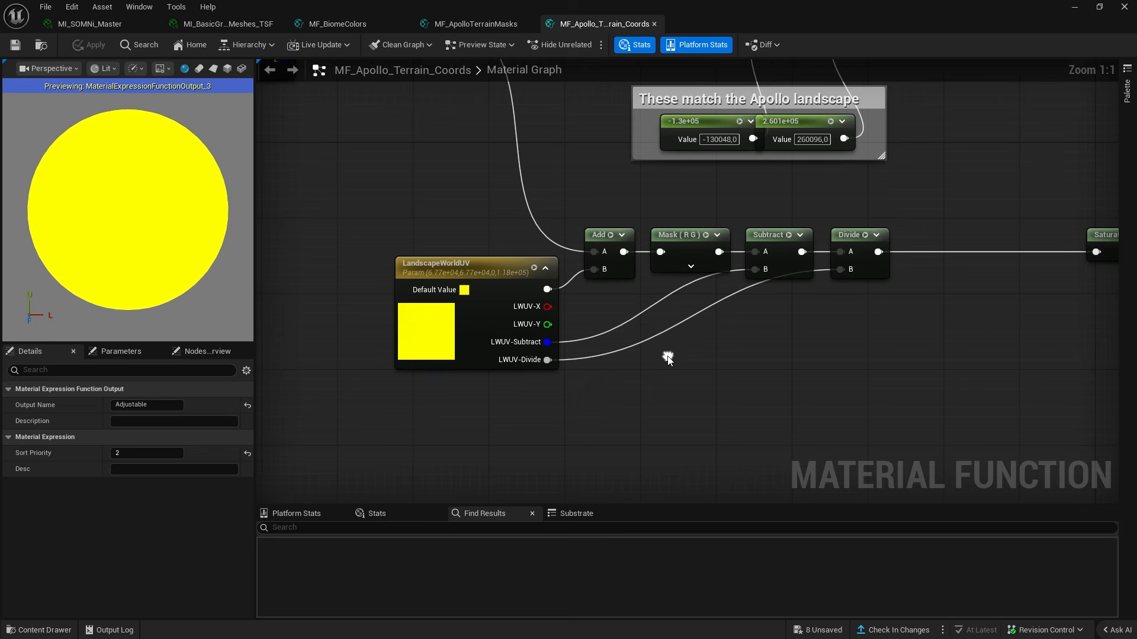
{"action": "left_click", "coordinate": [458, 281]}
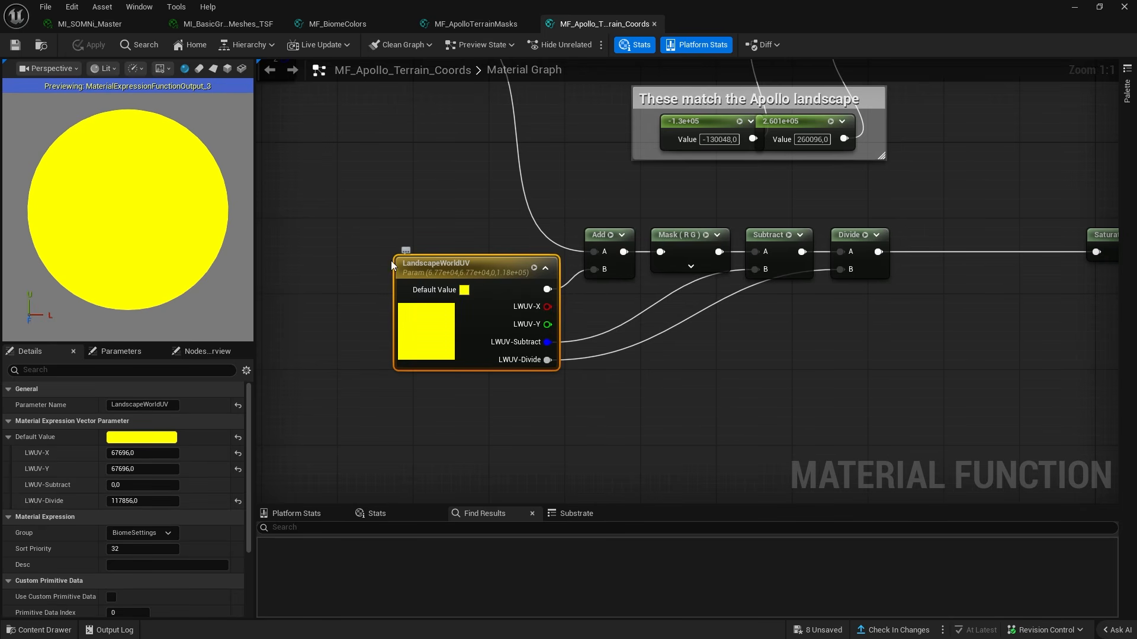
Copy LandscapeWorldUV from MI_SOMNi_Master into the node's default value (X and Y 73660, Subtract 0, Divide 147320) and save the function.
{"action": "left_click", "coordinate": [108, 23]}
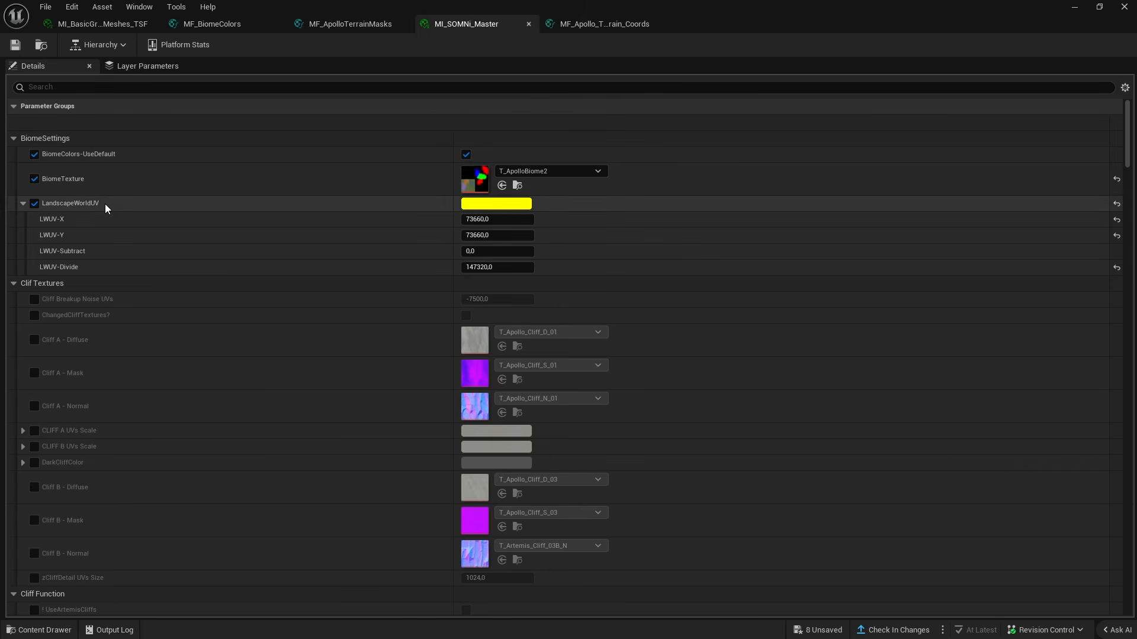
{"action": "left_click", "coordinate": [22, 204]}
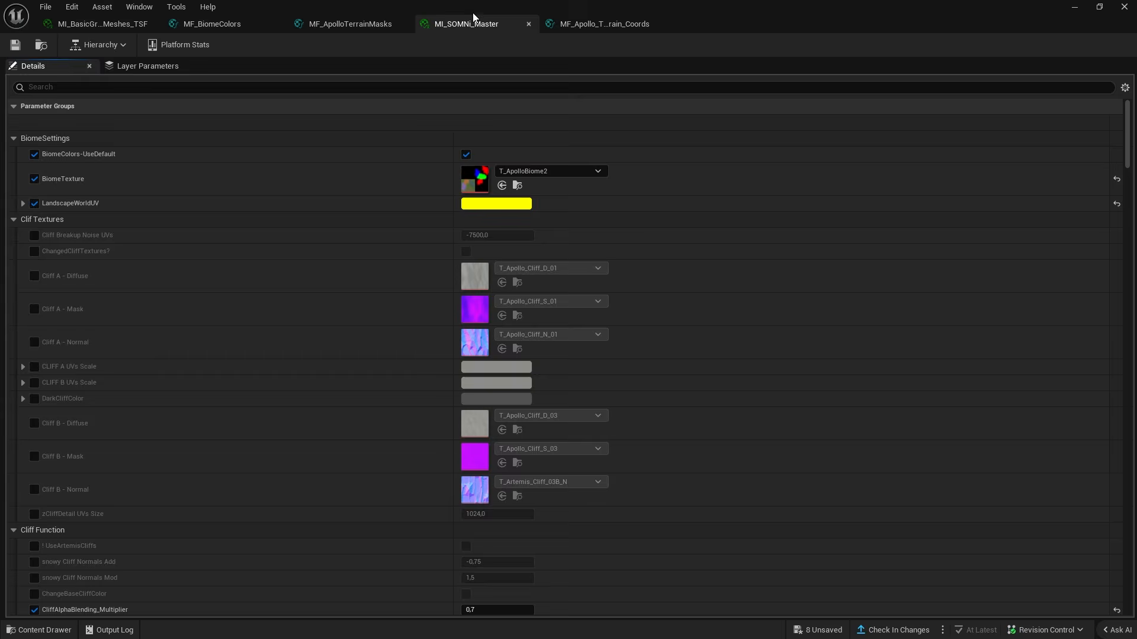
{"action": "left_click", "coordinate": [574, 30]}
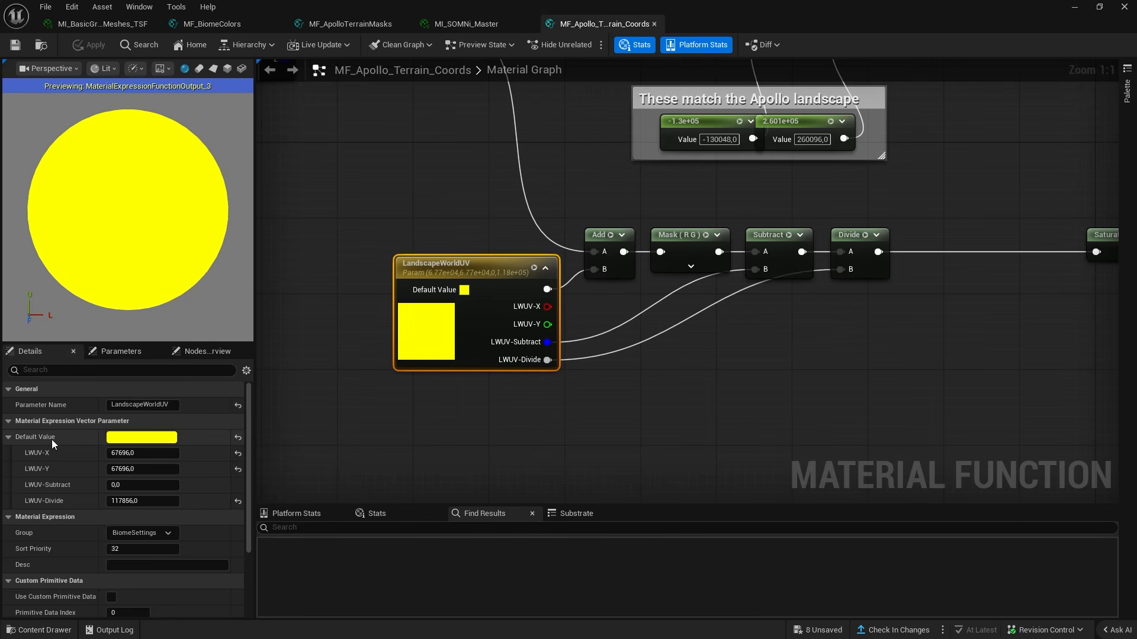
{"action": "left_click", "coordinate": [494, 25]}
{"action": "left_click", "coordinate": [602, 22]}
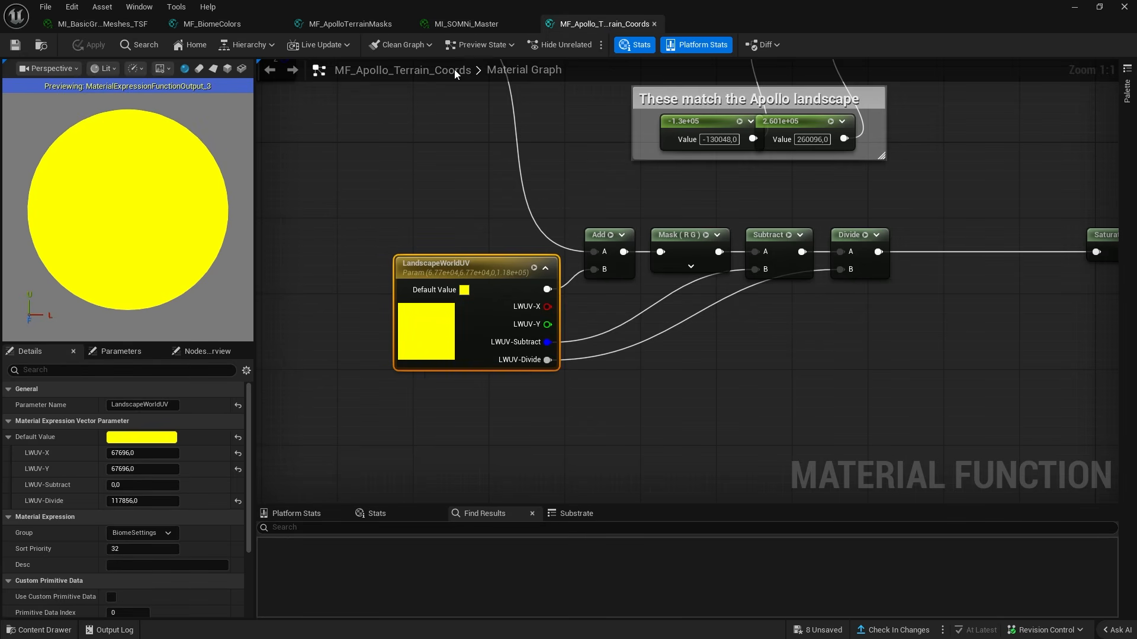
{"action": "left_click", "coordinate": [460, 21]}
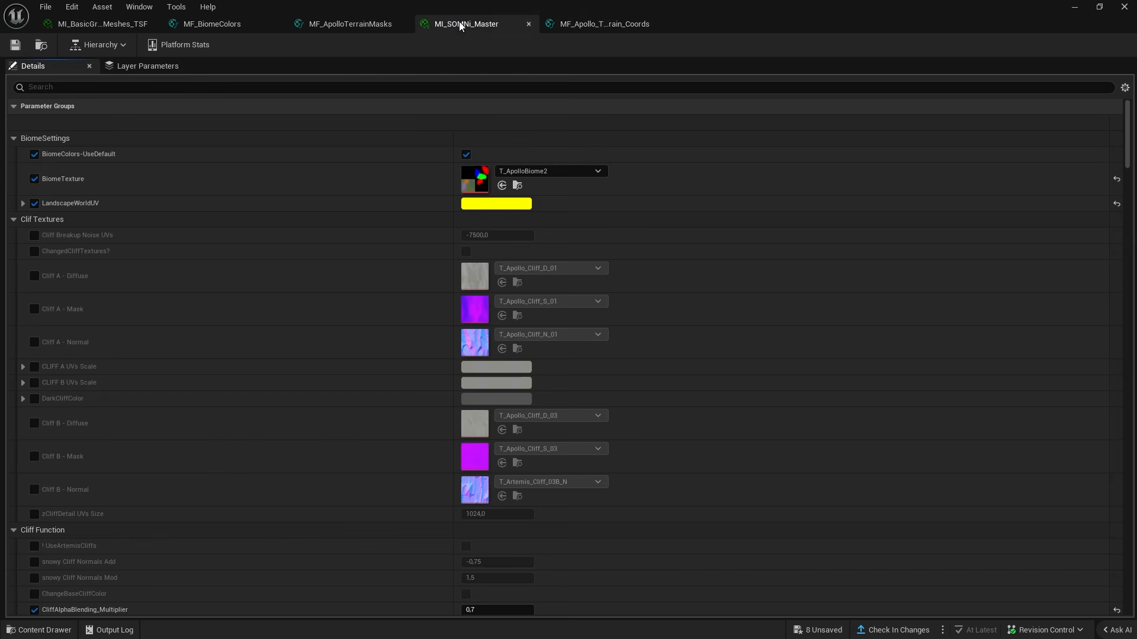
{"action": "right_click", "coordinate": [82, 204]}
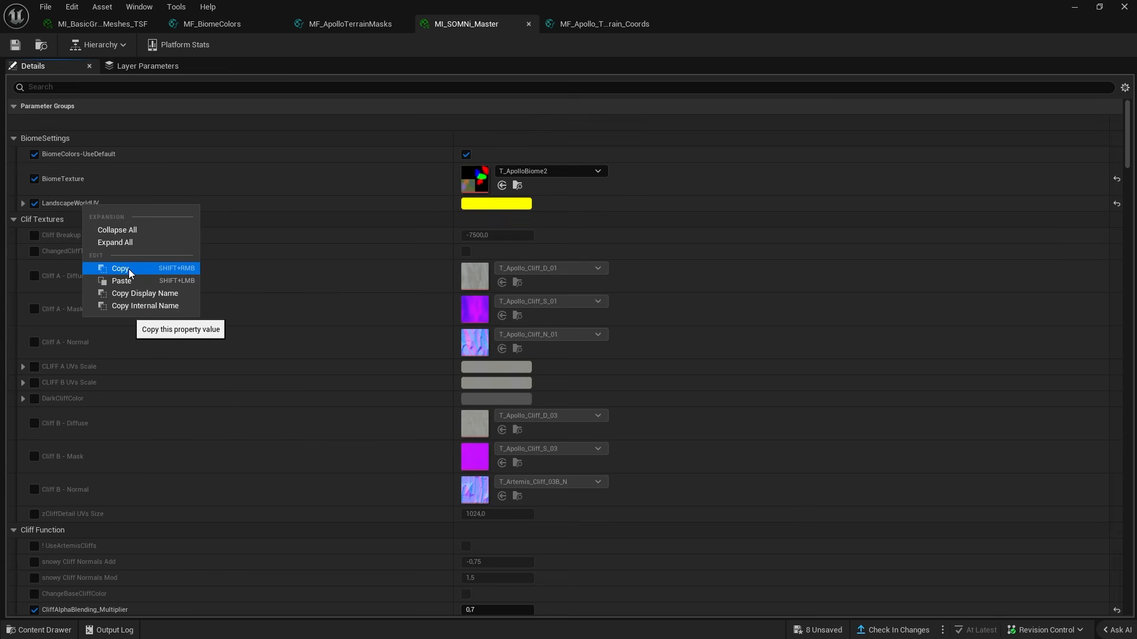
{"action": "left_click", "coordinate": [79, 204]}
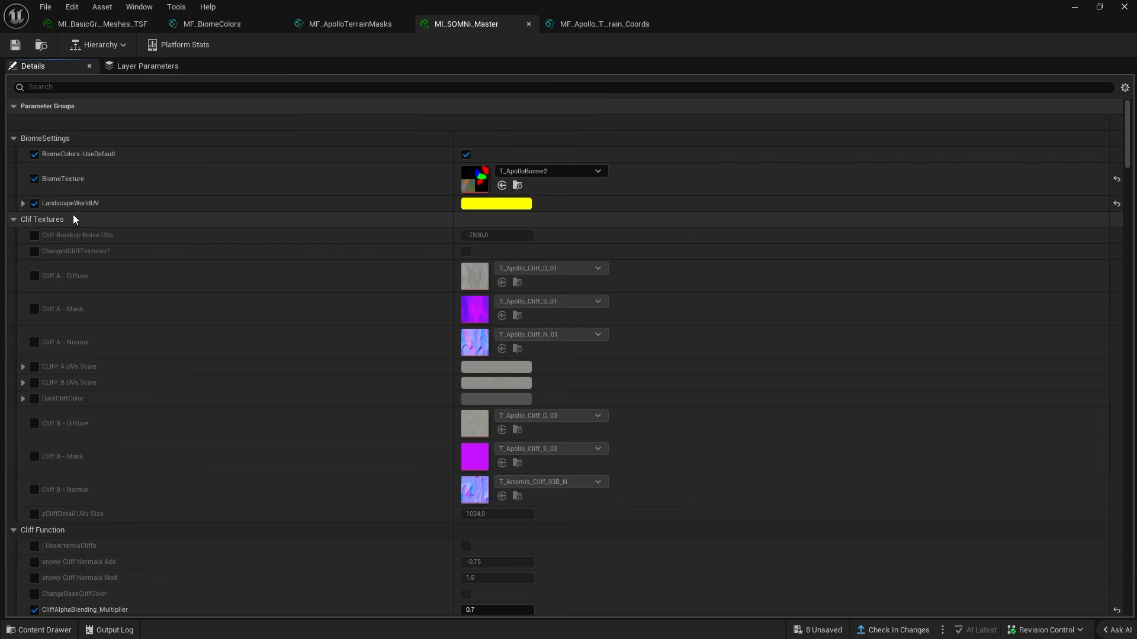
{"action": "left_click", "coordinate": [596, 19]}
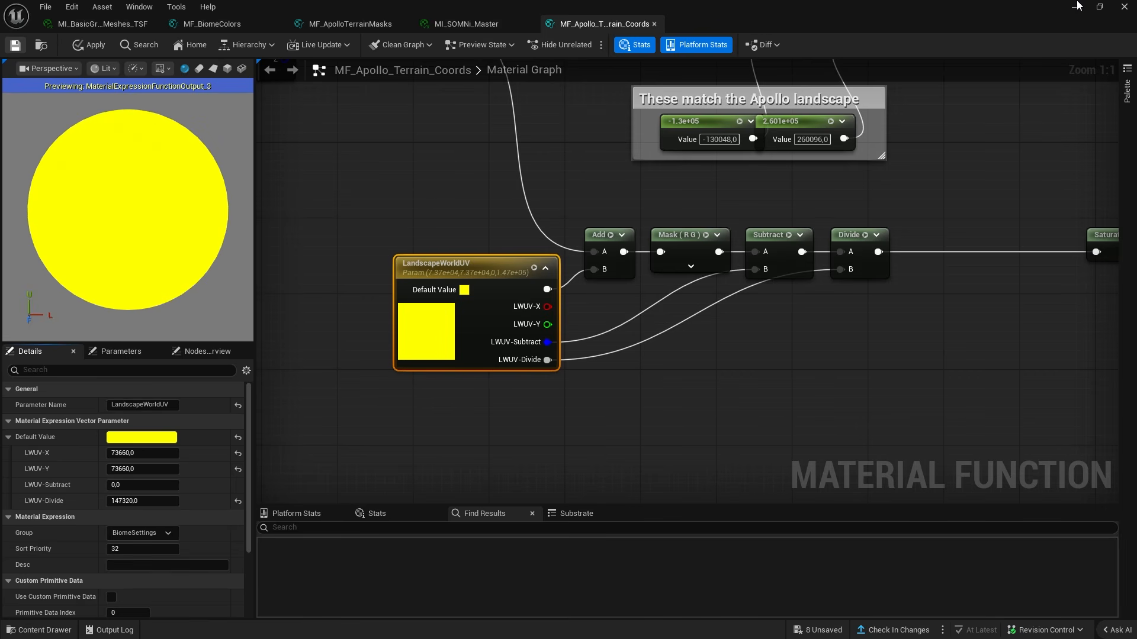
Return to the level and examine how the grass colours match the ground with the new UV defaults.
{"action": "left_click", "coordinate": [1076, 6]}
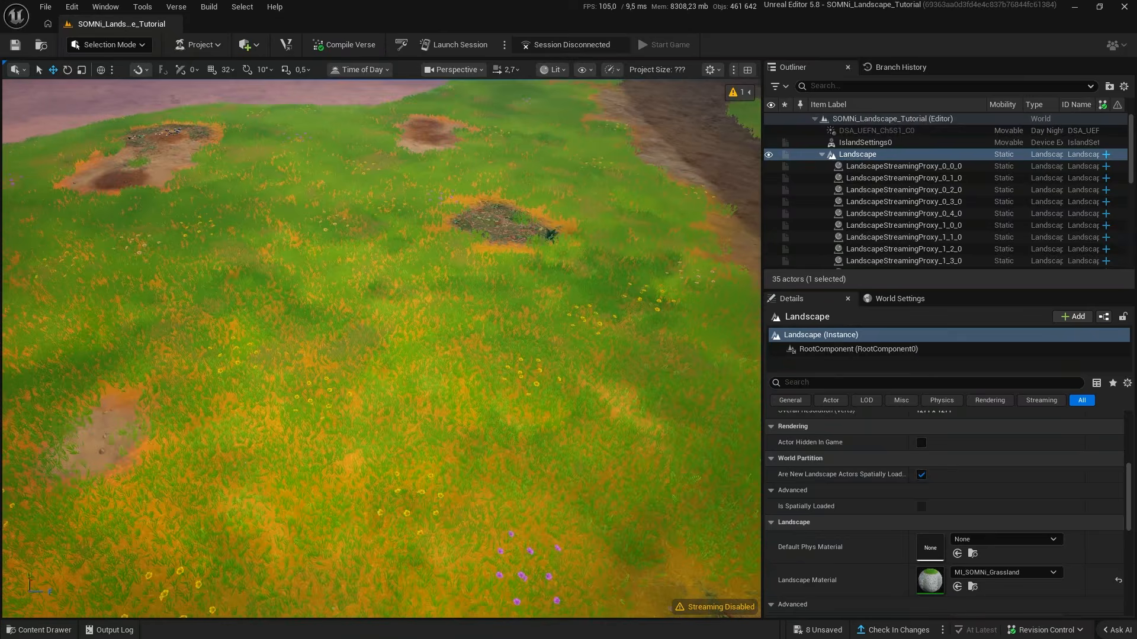
{"action": "key", "text": "w"}
{"action": "right_click_drag", "start_coordinate": [381, 349], "coordinate": [414, 340]}
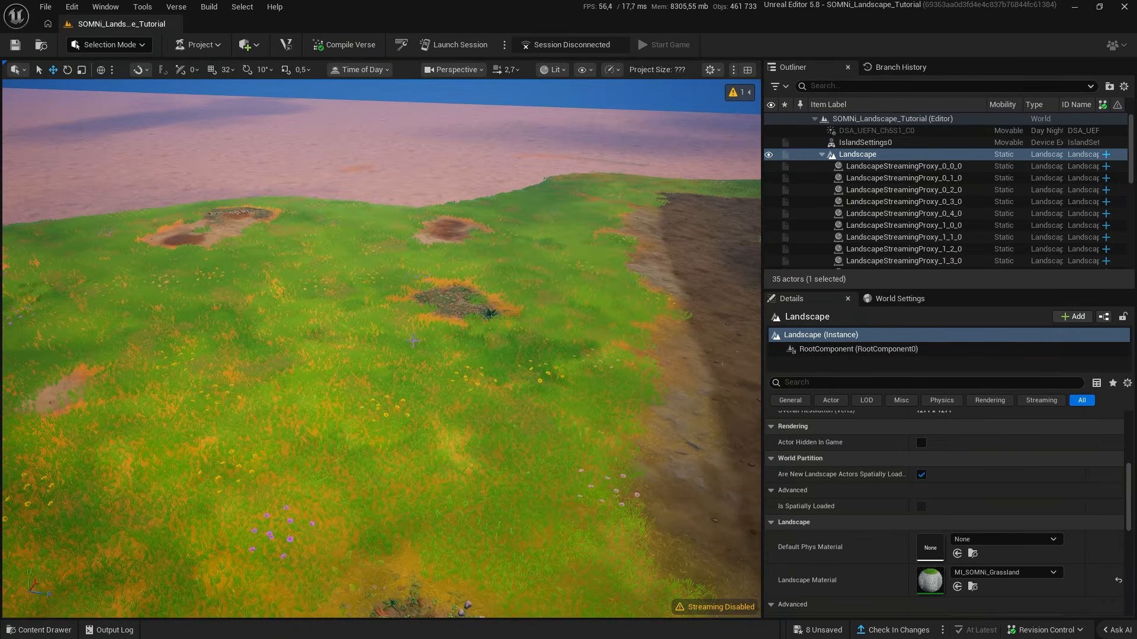
Bring up the MF_ApolloTerrainMasks graph and select its BiomeTexture parameter node.
{"action": "key", "text": "alt+Tab"}
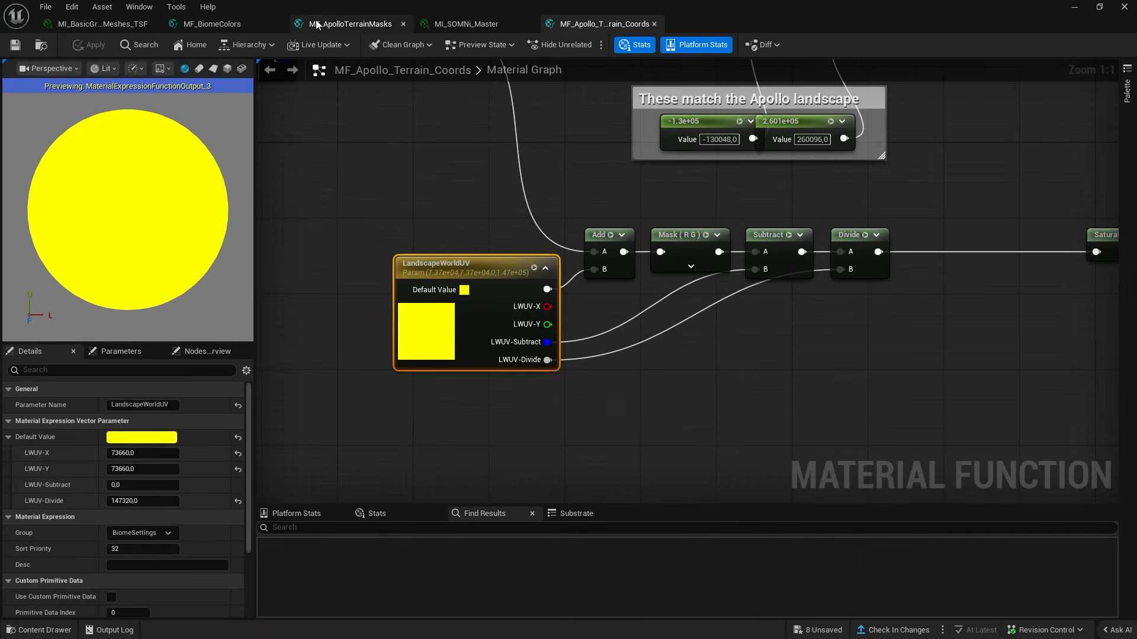
{"action": "left_click_drag", "start_coordinate": [315, 20], "coordinate": [453, 19]}
{"action": "scroll", "coordinate": [432, 208], "scroll_direction": "up", "scroll_amount": 4}
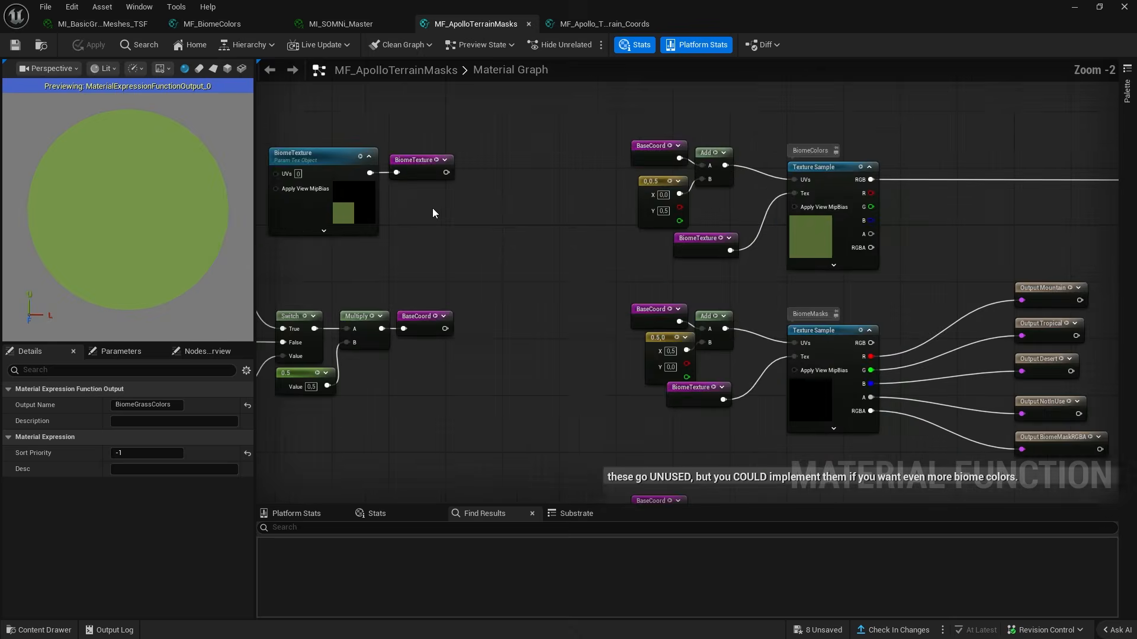
{"action": "right_click_drag", "start_coordinate": [441, 210], "coordinate": [628, 225]}
{"action": "right_click_drag", "start_coordinate": [523, 223], "coordinate": [571, 294]}
{"action": "left_click", "coordinate": [651, 201]}
{"action": "scroll", "coordinate": [652, 201], "scroll_direction": "up", "scroll_amount": 1}
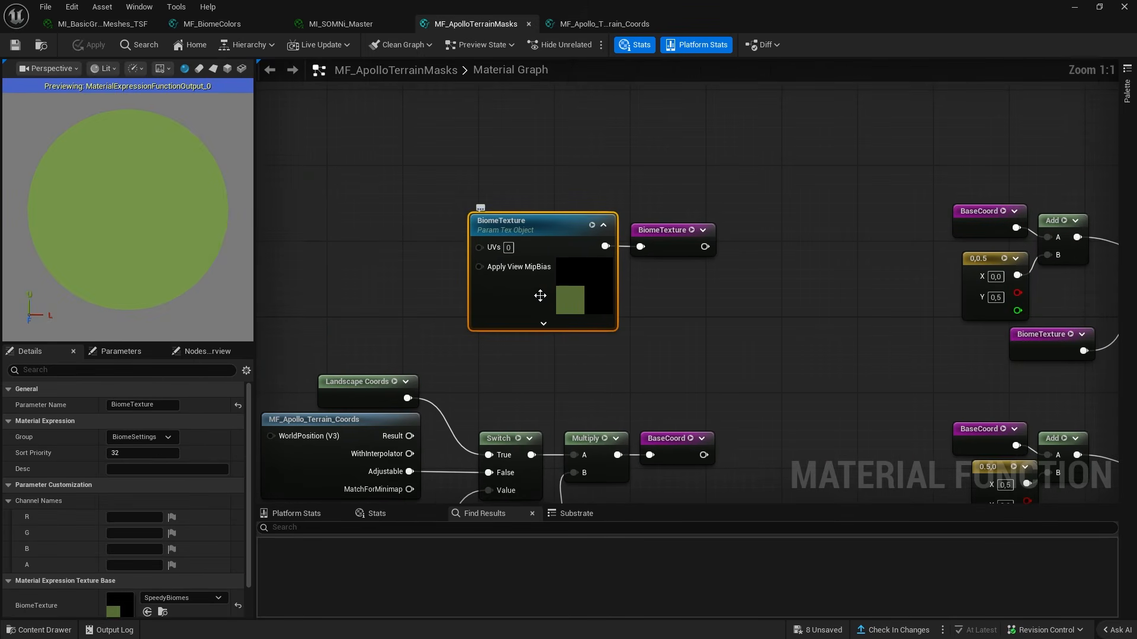
Copy the T_ApolloBiome2 texture from MI_SOMNi_Master into the BiomeTexture node of MF_ApolloTerrainMasks.
{"action": "left_click", "coordinate": [357, 21]}
{"action": "left_click", "coordinate": [468, 24]}
{"action": "left_click", "coordinate": [308, 24]}
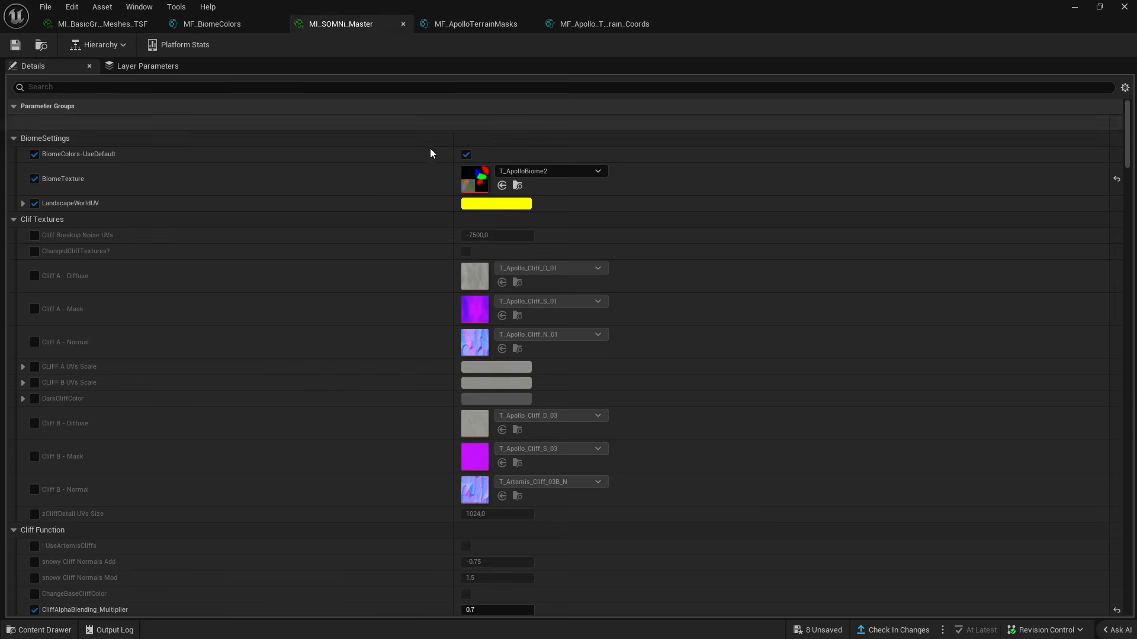
{"action": "left_click", "coordinate": [490, 25]}
{"action": "left_click", "coordinate": [64, 603], "text": "shift"}
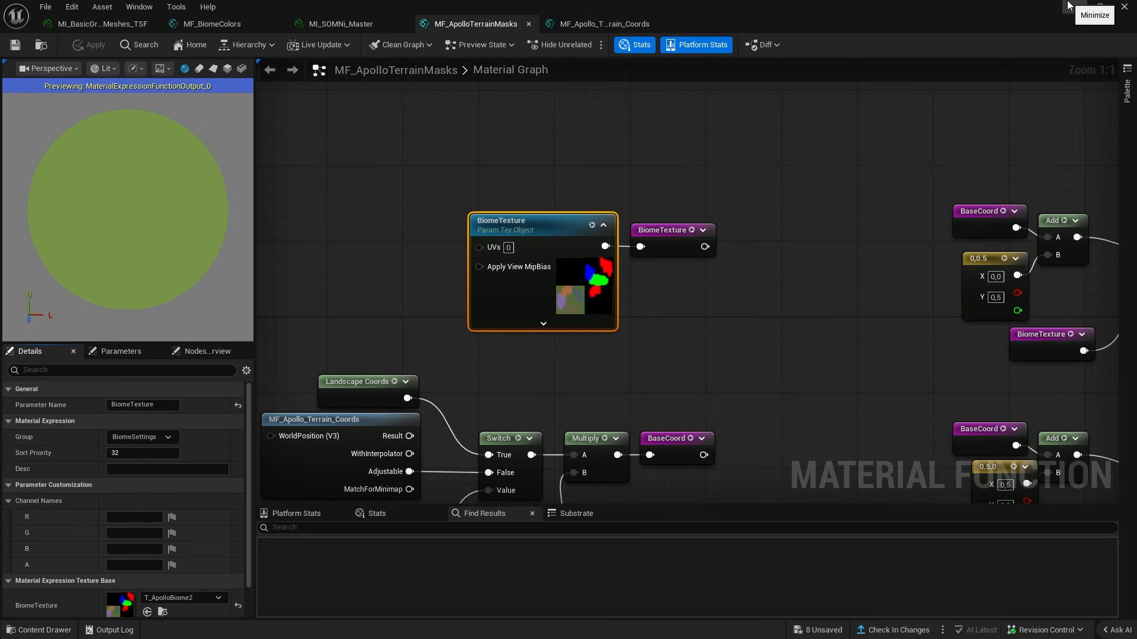
Fly over the landscape and examine the grass and flower colours up close and from above.
{"action": "left_click", "coordinate": [1067, 5]}
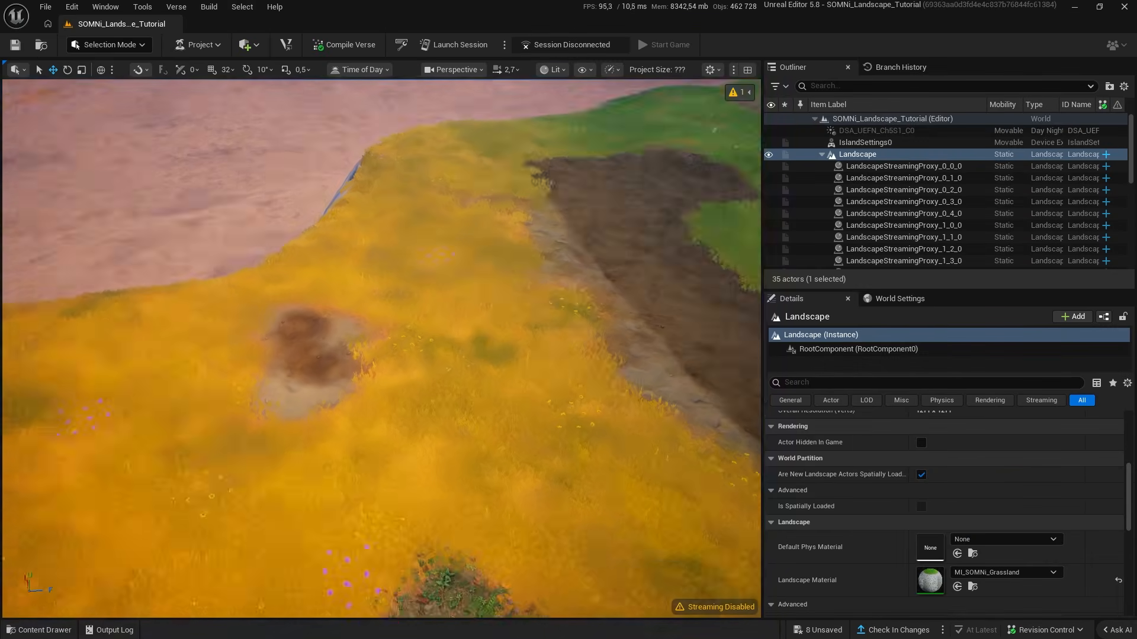
{"action": "right_click_drag", "start_coordinate": [524, 326], "coordinate": [338, 255]}
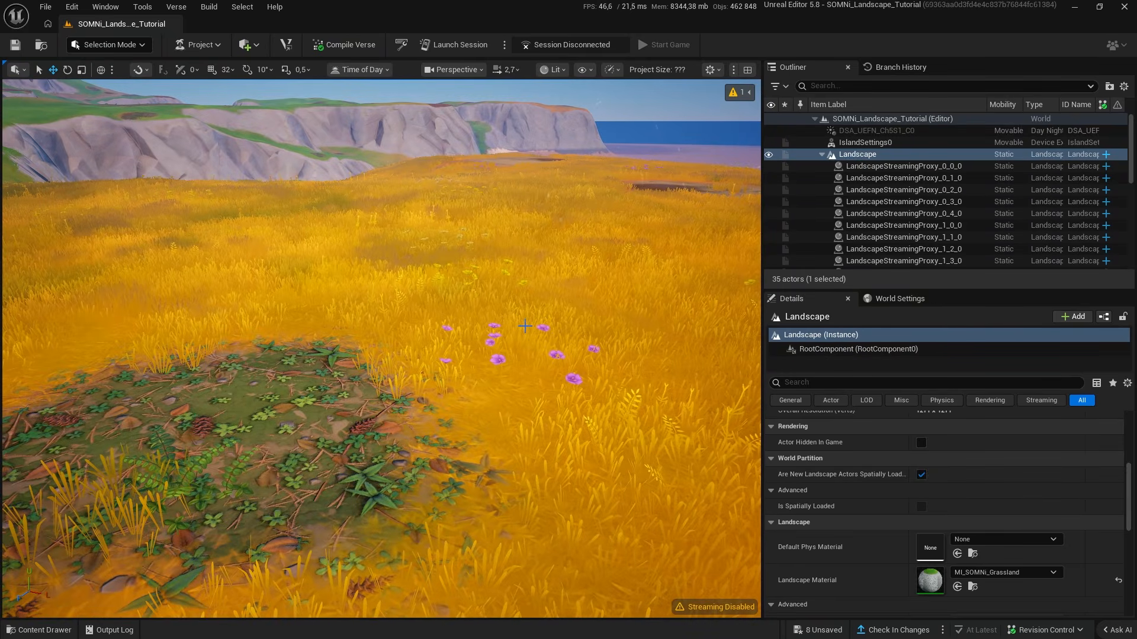
{"action": "key", "text": "w"}
{"action": "right_click_drag", "start_coordinate": [524, 326], "coordinate": [565, 397]}
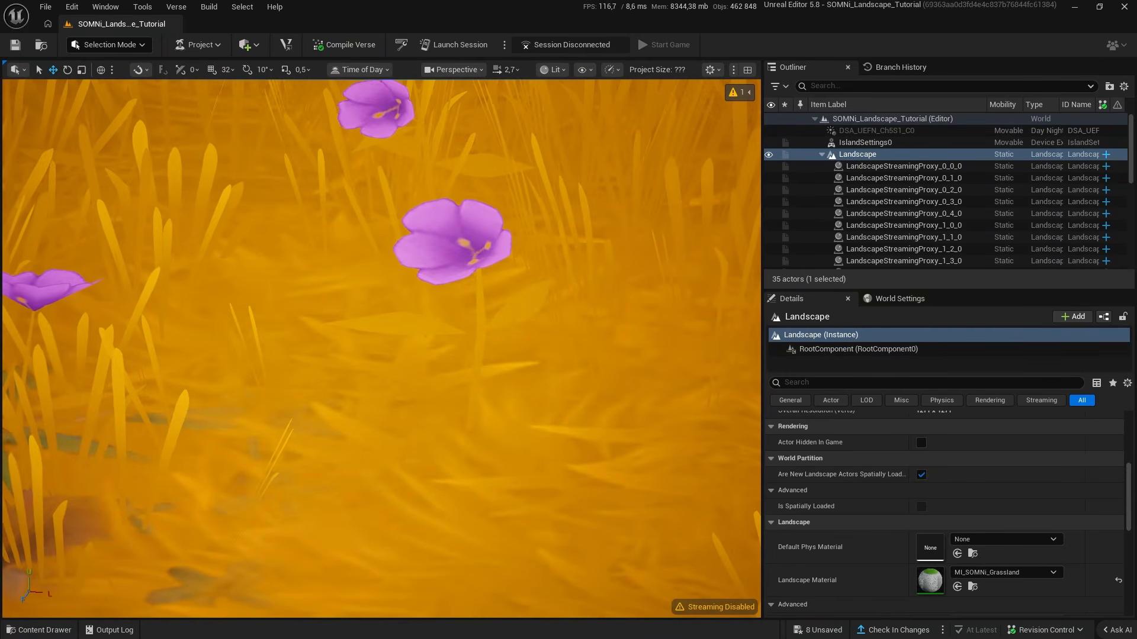
{"action": "right_click_drag", "start_coordinate": [525, 327], "coordinate": [548, 326]}
{"action": "key", "text": "s"}
{"action": "key", "text": "w"}
{"action": "scroll", "coordinate": [525, 326], "scroll_direction": "up", "scroll_amount": 4}
{"action": "key", "text": "e"}
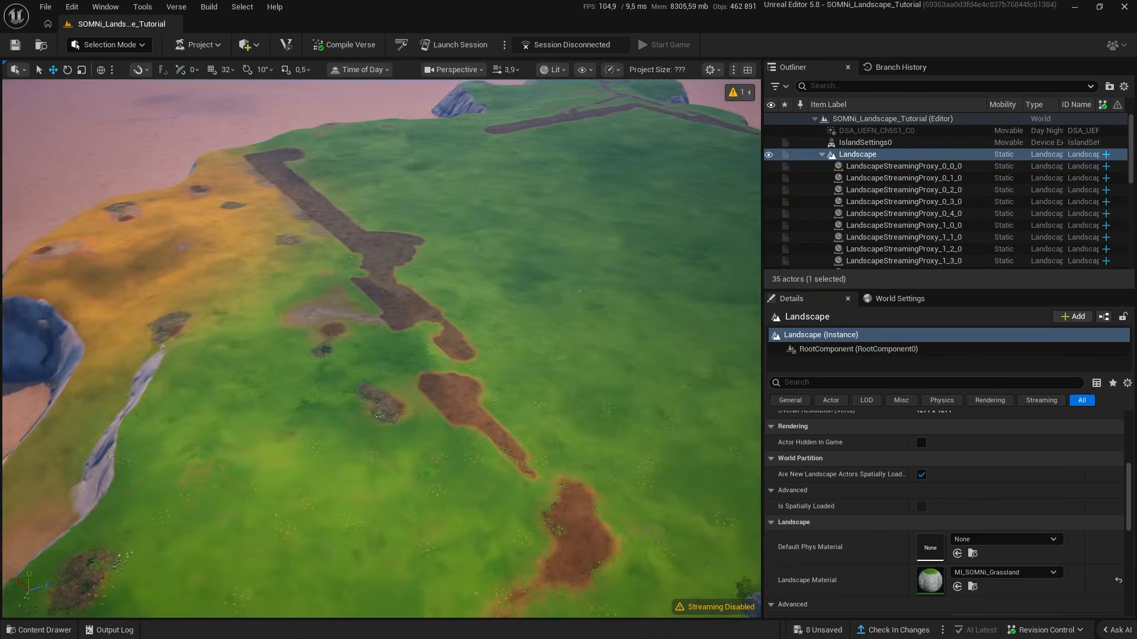
{"action": "key", "text": "w"}
{"action": "right_click_drag", "start_coordinate": [501, 436], "coordinate": [414, 444]}
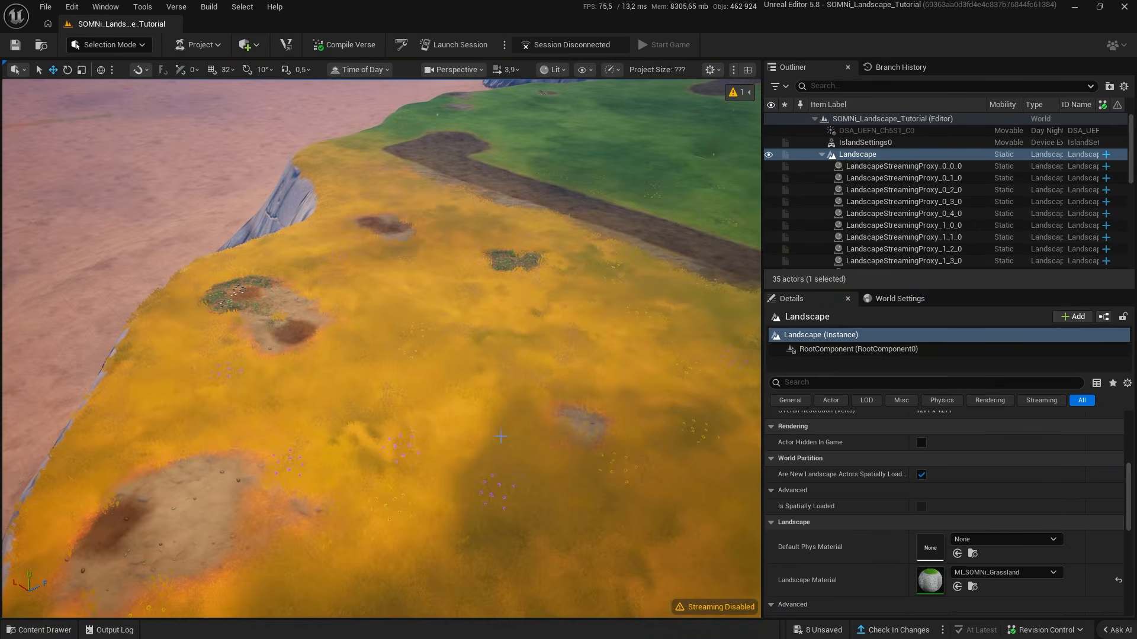
Search the Fortnite content for "hermes cliff" and place FNEC Hermes Cliff Default Large A A NoRVT on the landscape.
{"action": "key", "text": "ctrl+space"}
{"action": "left_click", "coordinate": [47, 398]}
{"action": "left_click", "coordinate": [389, 197]}
{"action": "type", "text": "hermes clif"}
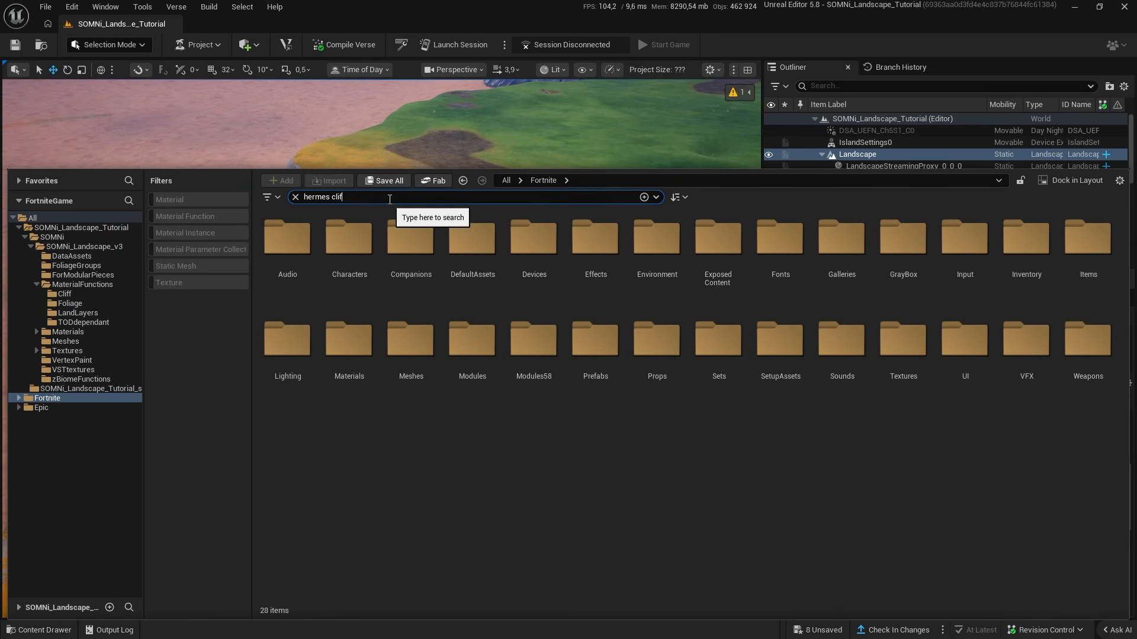
{"action": "type", "text": "f"}
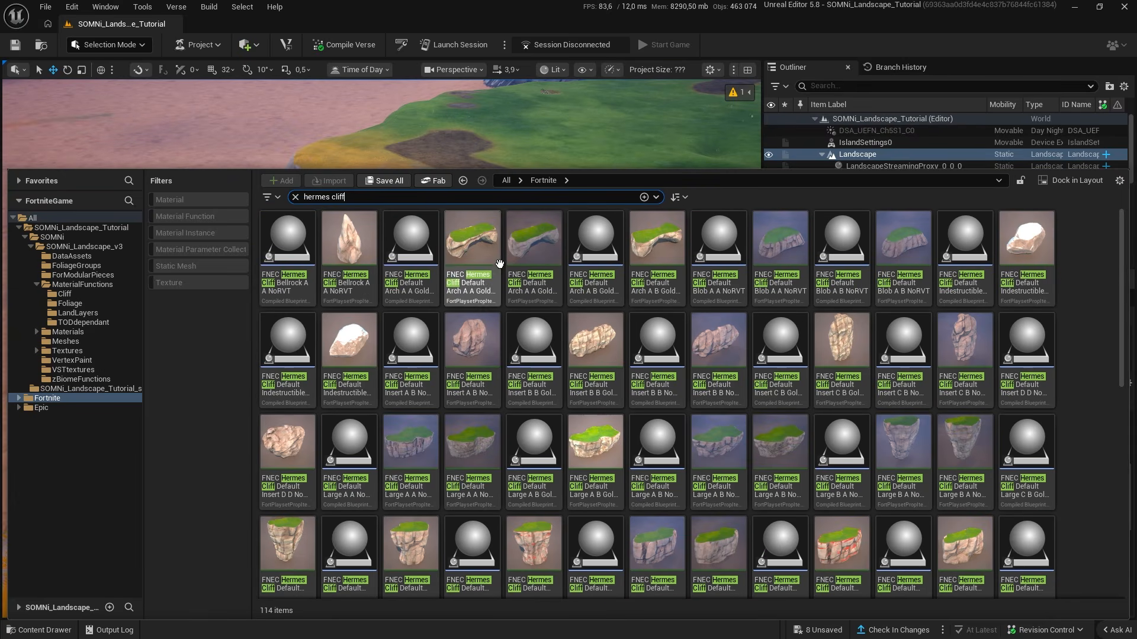
{"action": "left_click_drag", "start_coordinate": [489, 462], "coordinate": [406, 318]}
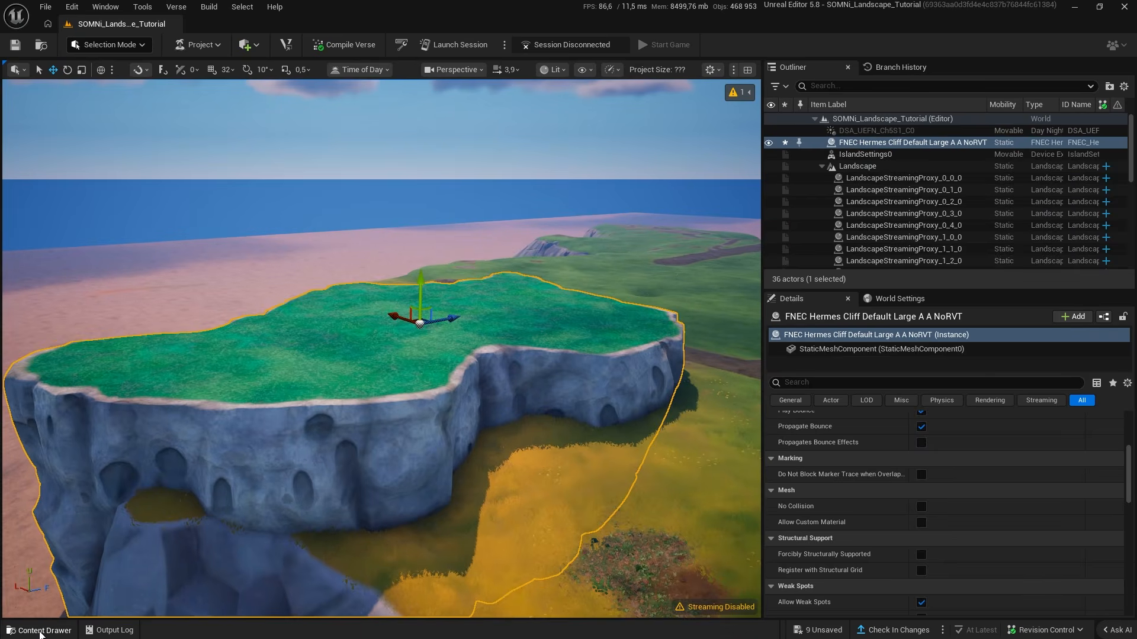
Assign the DA_SOMNi_Mesh_Default data asset from the DataAssets folder as the Hermes cliff's primary texture data.
{"action": "key", "text": "ctrl+space"}
{"action": "left_click", "coordinate": [62, 257]}
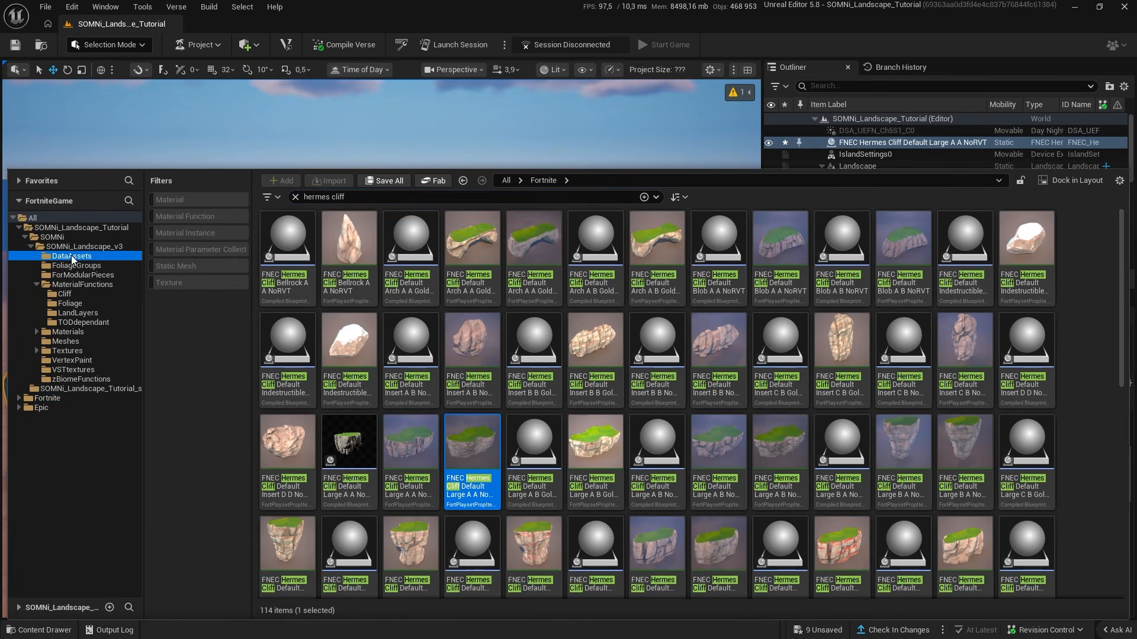
{"action": "left_click", "coordinate": [295, 196]}
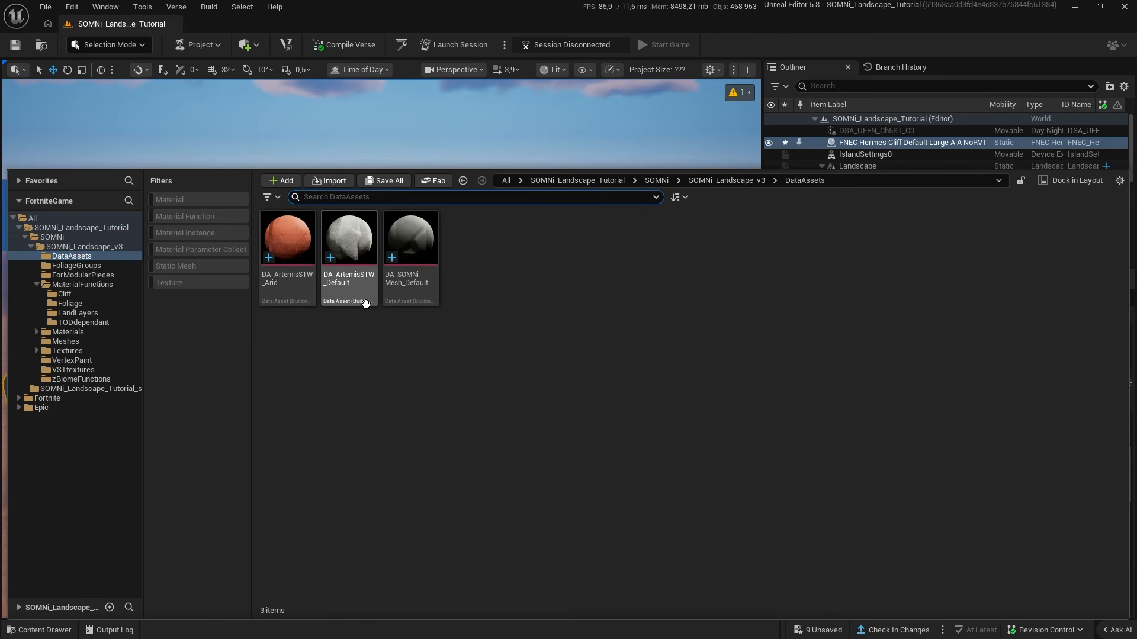
{"action": "mouse_move", "coordinate": [410, 248]}
{"action": "left_mouse_down"}
{"action": "mouse_move", "coordinate": [409, 264]}
{"action": "mouse_move", "coordinate": [407, 248]}
{"action": "left_mouse_up"}
{"action": "key", "text": "ctrl+space"}
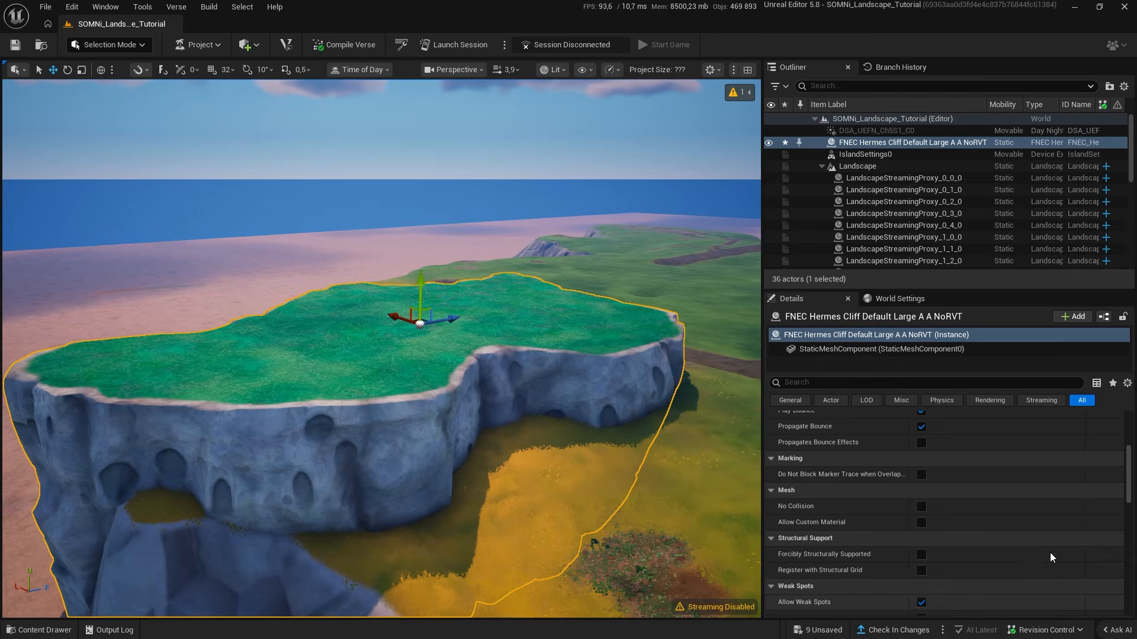
{"action": "right_click_drag", "start_coordinate": [1050, 559], "coordinate": [1051, 627]}
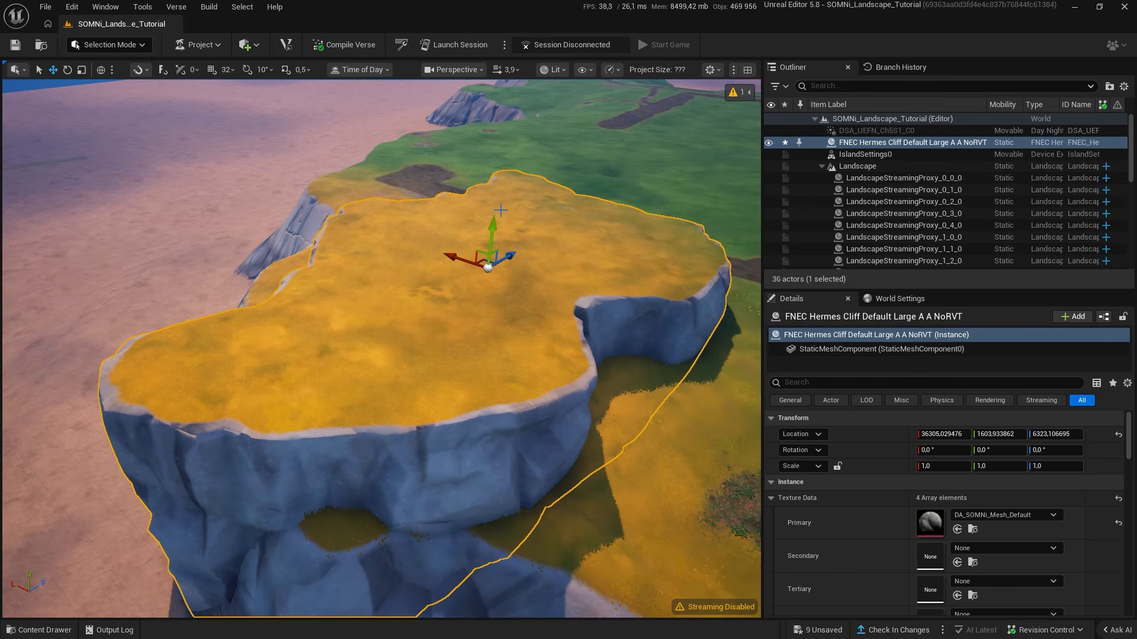
Rotate the Hermes cliff about 41° and move it so it sinks into the orange ground along the cliff edge, and deselect it.
{"action": "mouse_move", "coordinate": [490, 230]}
{"action": "left_mouse_down", "text": "shift"}
{"action": "mouse_move", "coordinate": [490, 291]}
{"action": "mouse_move", "coordinate": [492, 225]}
{"action": "left_mouse_up", "text": "shift"}
{"action": "key", "text": "e"}
{"action": "right_click_drag", "start_coordinate": [450, 250], "coordinate": [451, 314]}
{"action": "scroll", "coordinate": [450, 250], "scroll_direction": "up", "scroll_amount": 3}
{"action": "left_click_drag", "start_coordinate": [427, 285], "coordinate": [355, 296], "text": "shift"}
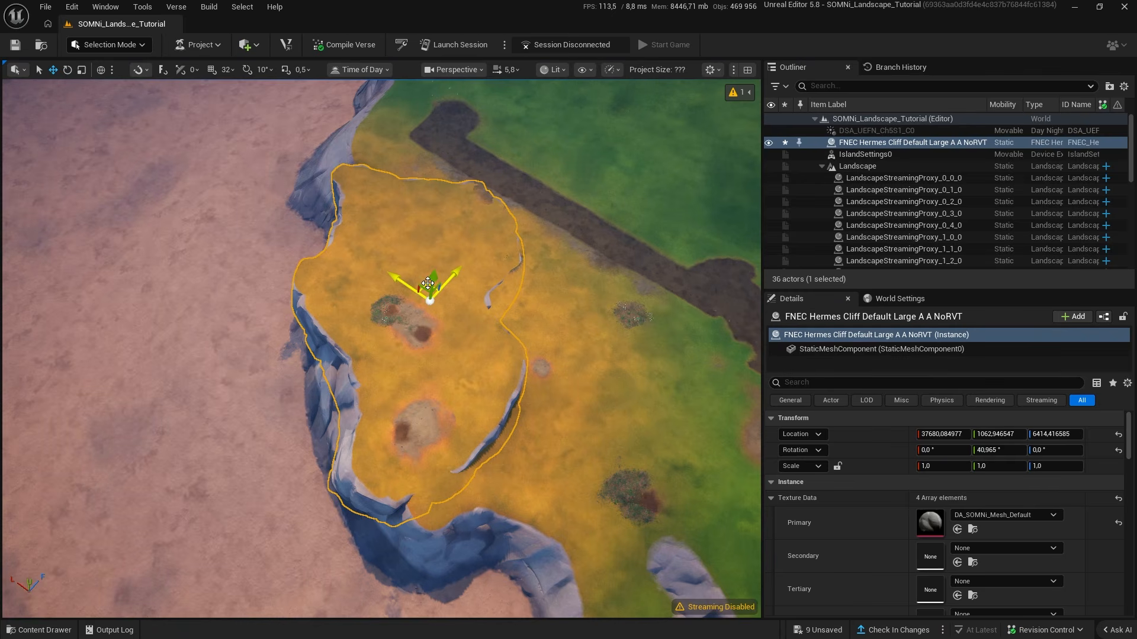
{"action": "left_click_drag", "start_coordinate": [427, 287], "coordinate": [413, 298], "text": "shift"}
{"action": "key", "text": "Escape"}
Fly close to the placed cliff and examine how its grass top blends with the surrounding landscape.
{"action": "right_click_drag", "start_coordinate": [412, 298], "coordinate": [551, 172]}
{"action": "key", "text": "w"}
{"action": "key", "text": "s"}
{"action": "right_click_drag", "start_coordinate": [243, 409], "coordinate": [157, 415]}
{"action": "key", "text": "w"}
{"action": "key", "text": "s"}
{"action": "key", "text": "w"}
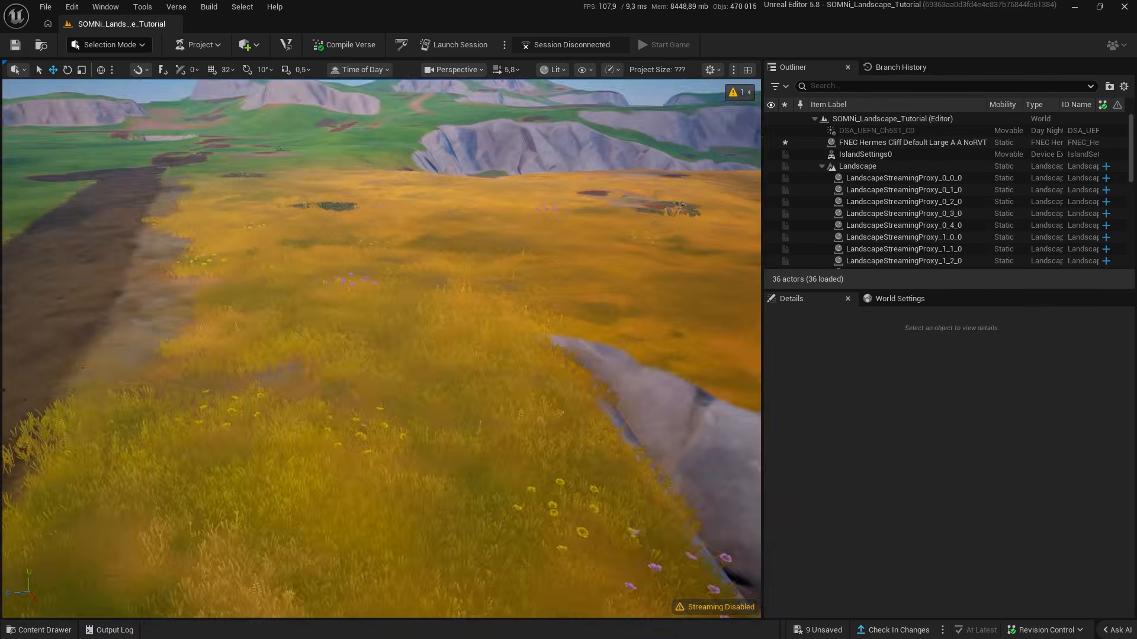
{"action": "right_click_drag", "start_coordinate": [365, 338], "coordinate": [365, 338]}
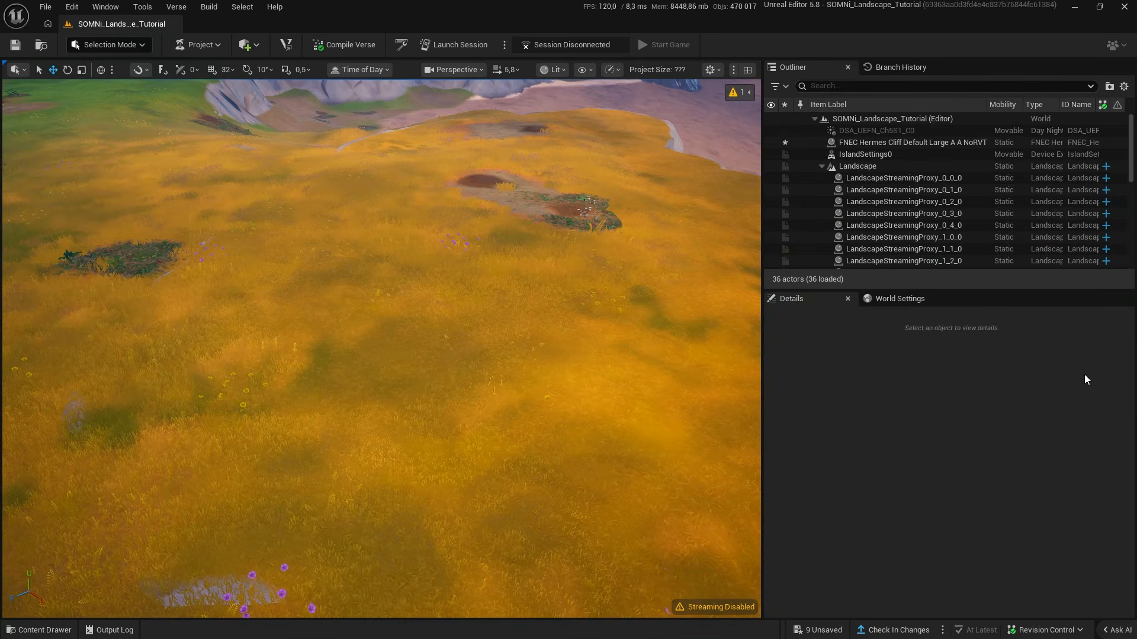
Fly high above the island and examine the biome colours across the whole landscape.
{"action": "right_click_drag", "start_coordinate": [502, 370], "coordinate": [502, 371]}
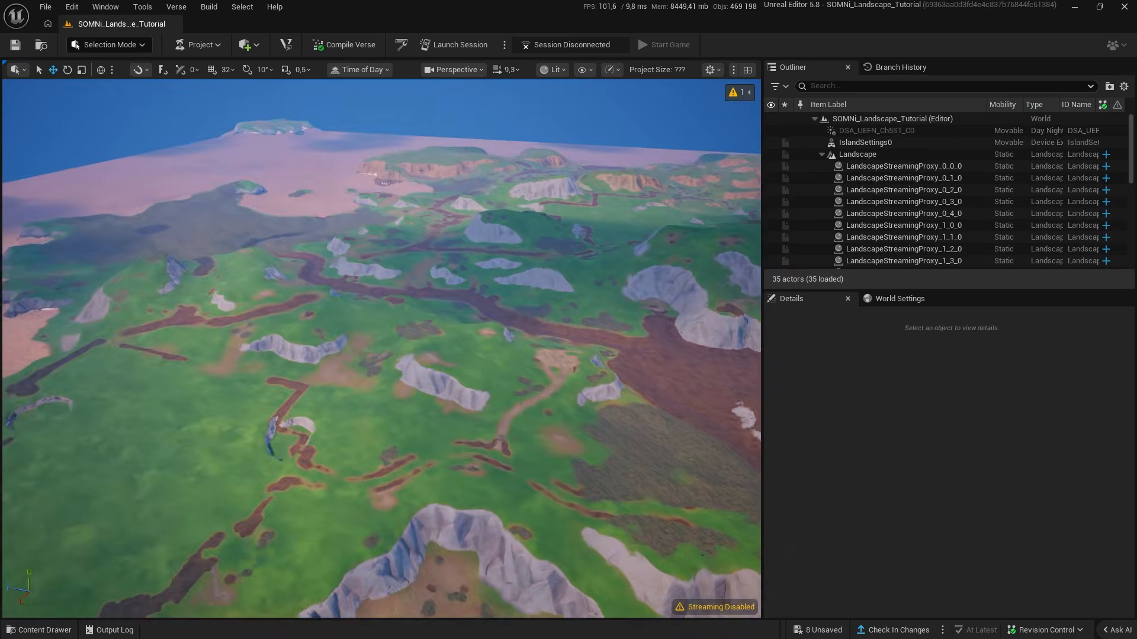
{"action": "right_click_drag", "start_coordinate": [502, 370], "coordinate": [502, 371]}
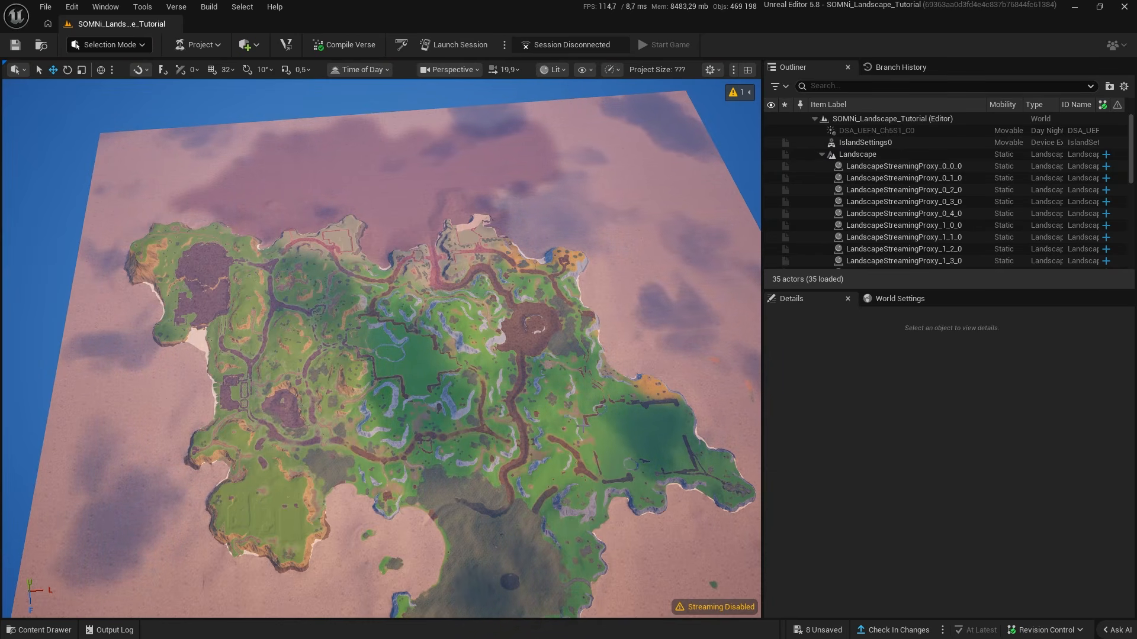
{"action": "right_click_drag", "start_coordinate": [582, 426], "coordinate": [582, 427]}
{"action": "scroll", "coordinate": [583, 426], "scroll_direction": "up", "scroll_amount": 3}
{"action": "scroll", "coordinate": [583, 427], "scroll_direction": "down", "scroll_amount": 11}
{"action": "scroll", "coordinate": [583, 427], "scroll_direction": "down", "scroll_amount": 5}
{"action": "scroll", "coordinate": [583, 427], "scroll_direction": "up", "scroll_amount": 16}
{"action": "scroll", "coordinate": [582, 426], "scroll_direction": "up", "scroll_amount": 3}
Switch to File Explorer and select REF_BiomeMasking.psd in the tut folder.
{"action": "key", "text": "alt+Tab"}
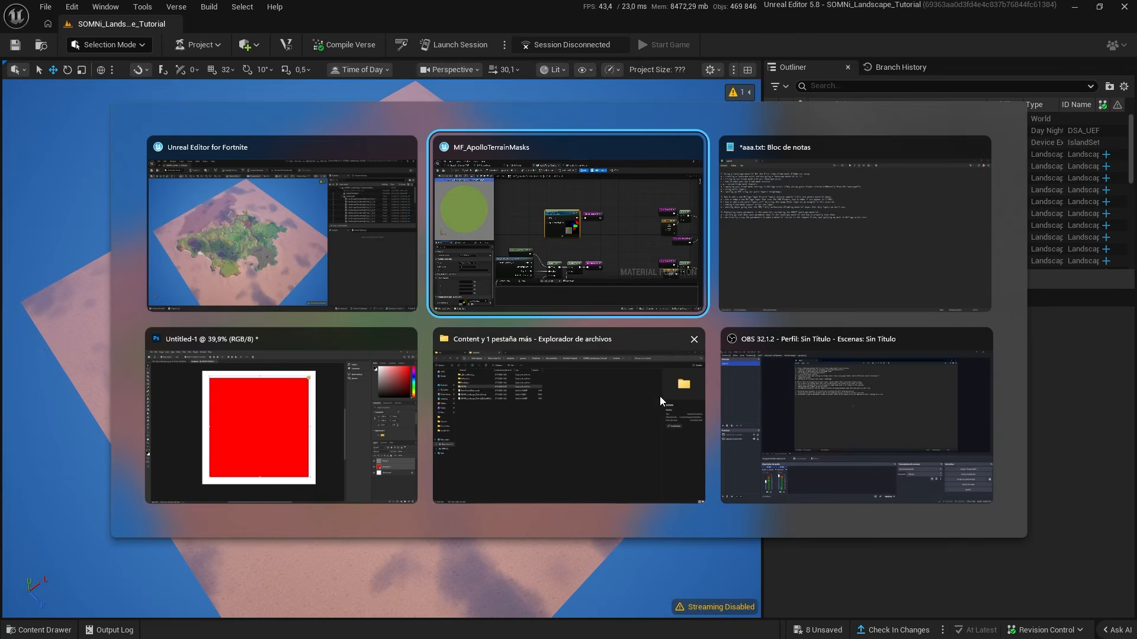
{"action": "left_click", "coordinate": [660, 396]}
{"action": "left_click", "coordinate": [83, 13]}
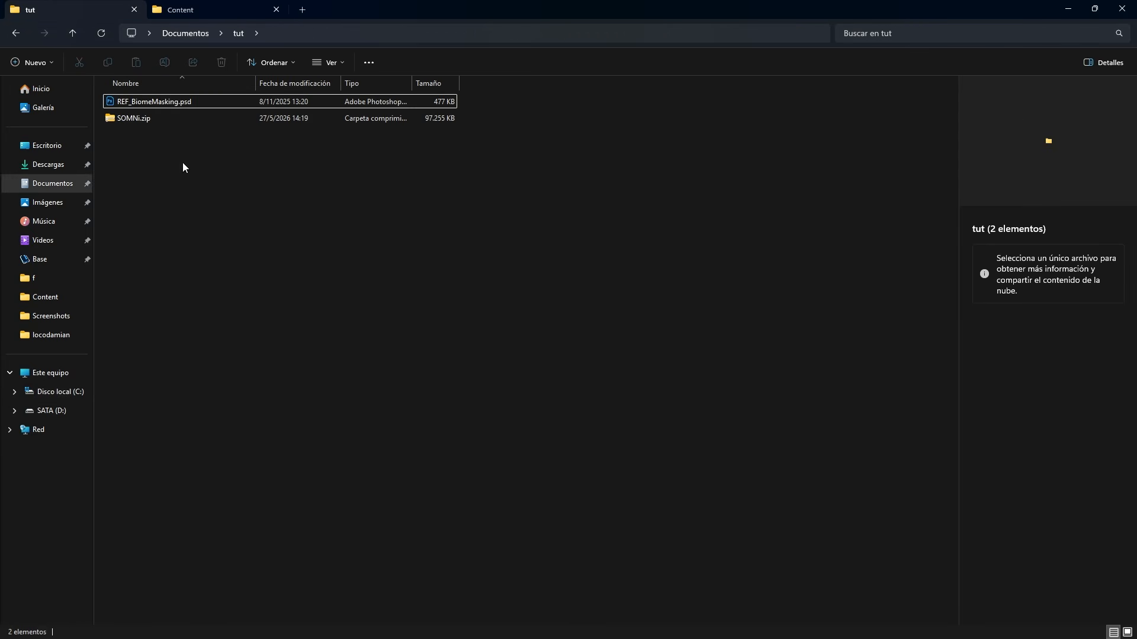
{"action": "left_click", "coordinate": [198, 102]}
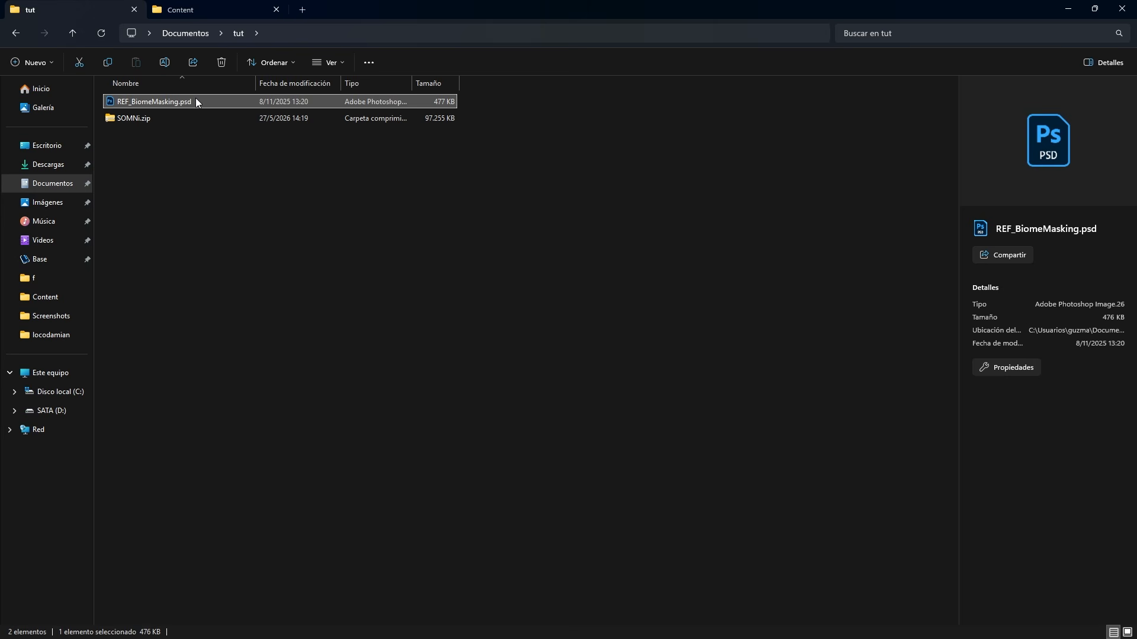
Switch to the Firefox browser and start the Photopea online editor in a new tab.
{"action": "key", "text": "super"}
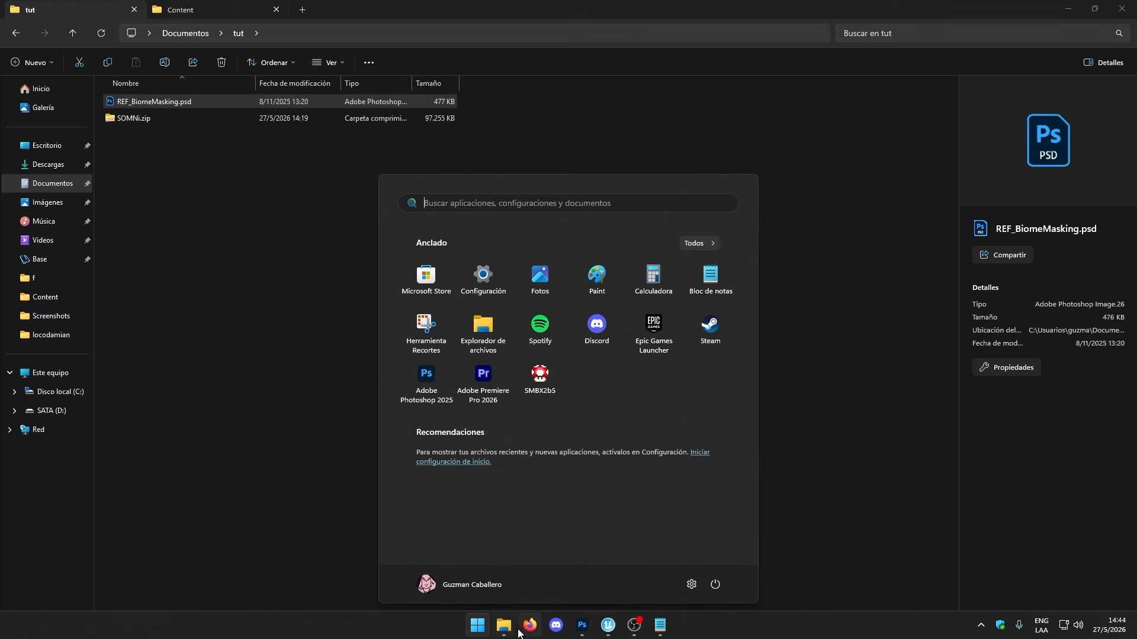
{"action": "left_click", "coordinate": [527, 628]}
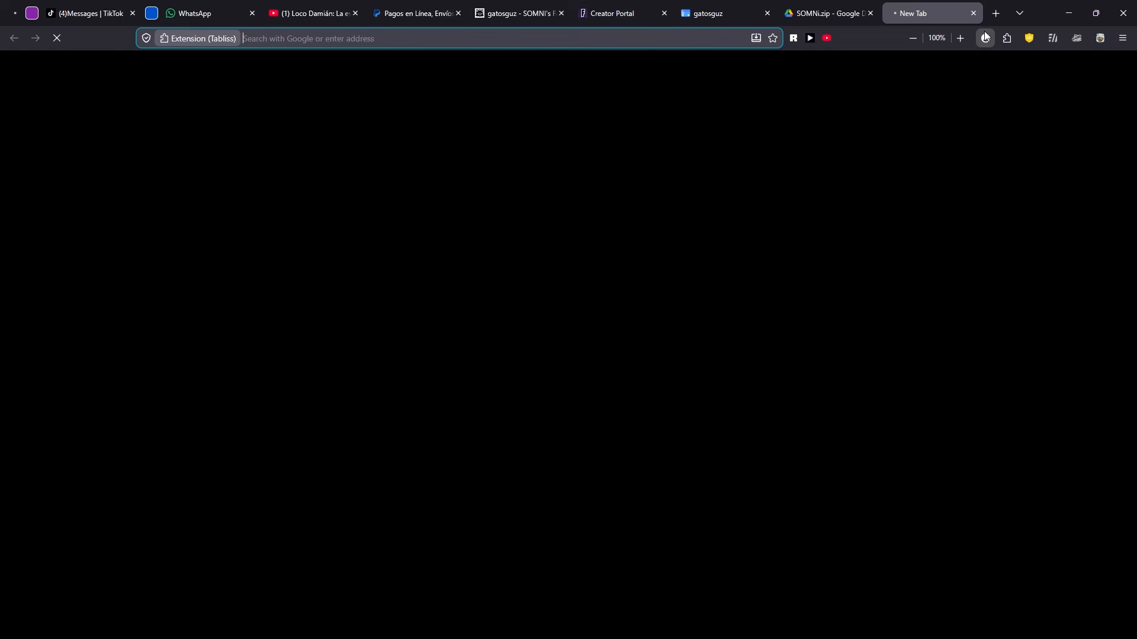
{"action": "type", "text": "phot"}
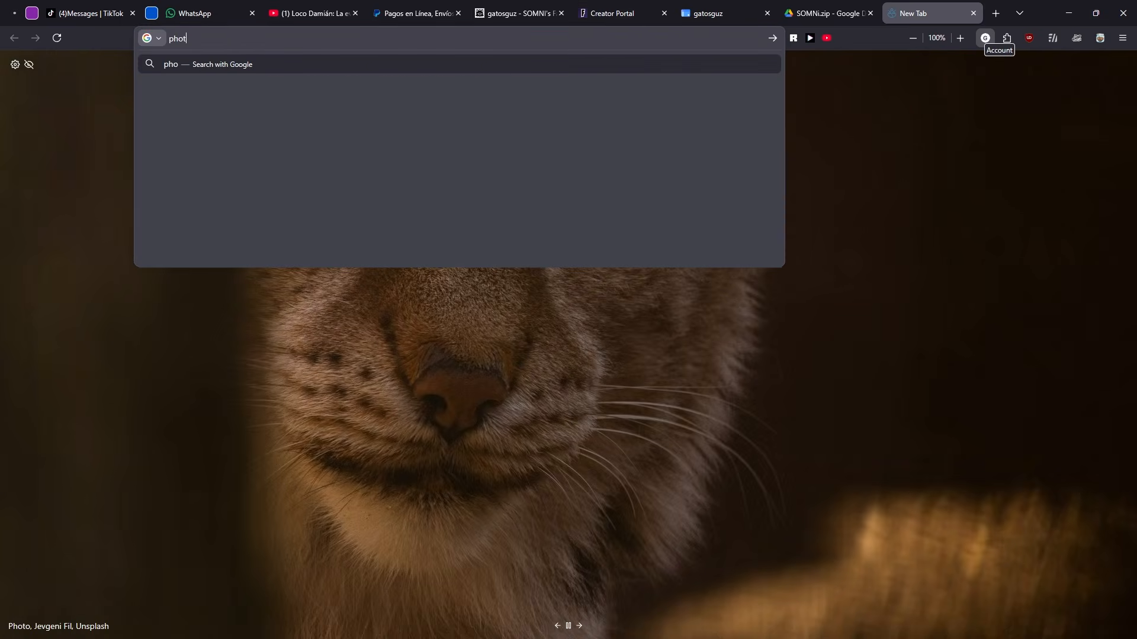
{"action": "key", "text": "Return"}
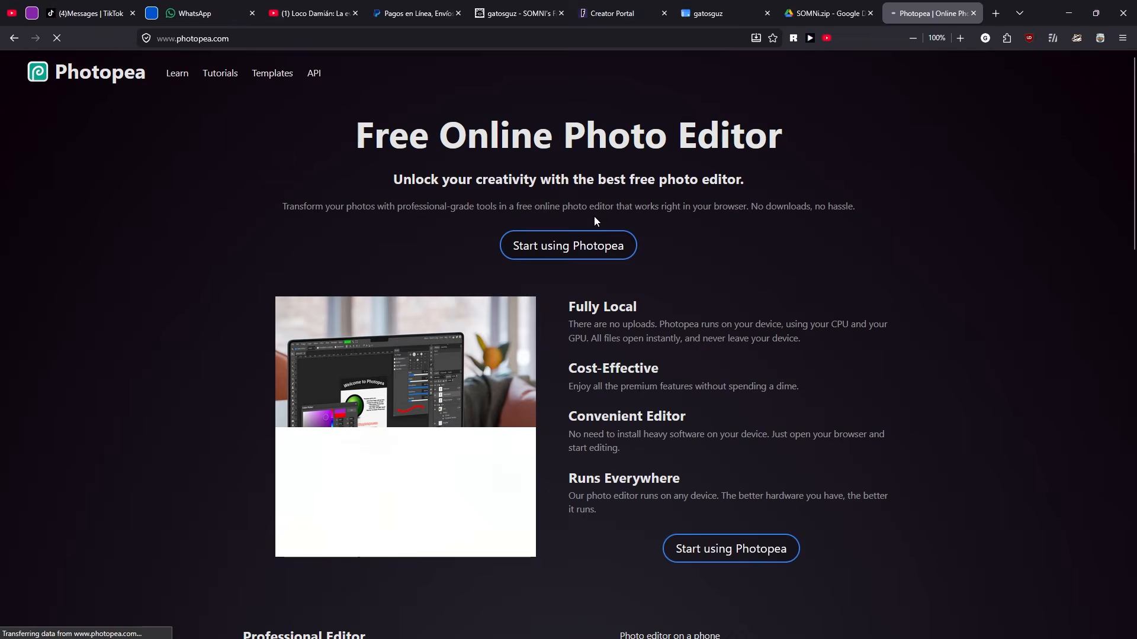
{"action": "left_click", "coordinate": [565, 246]}
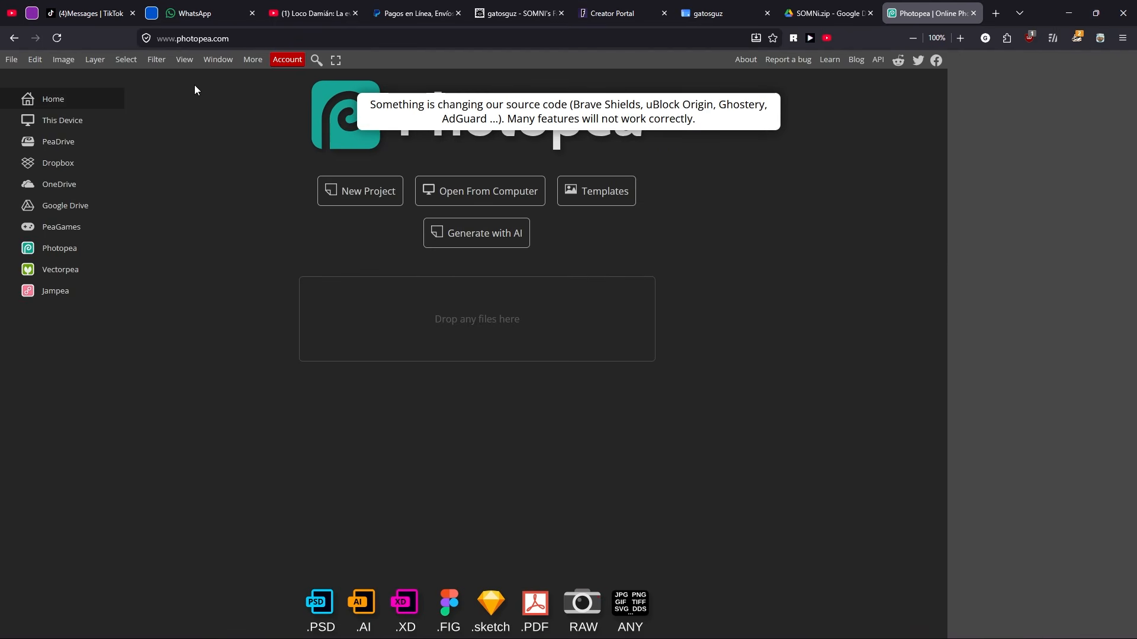
Load REF_BiomeMasking.psd from the tut folder into Photopea.
{"action": "key", "text": "alt+Tab"}
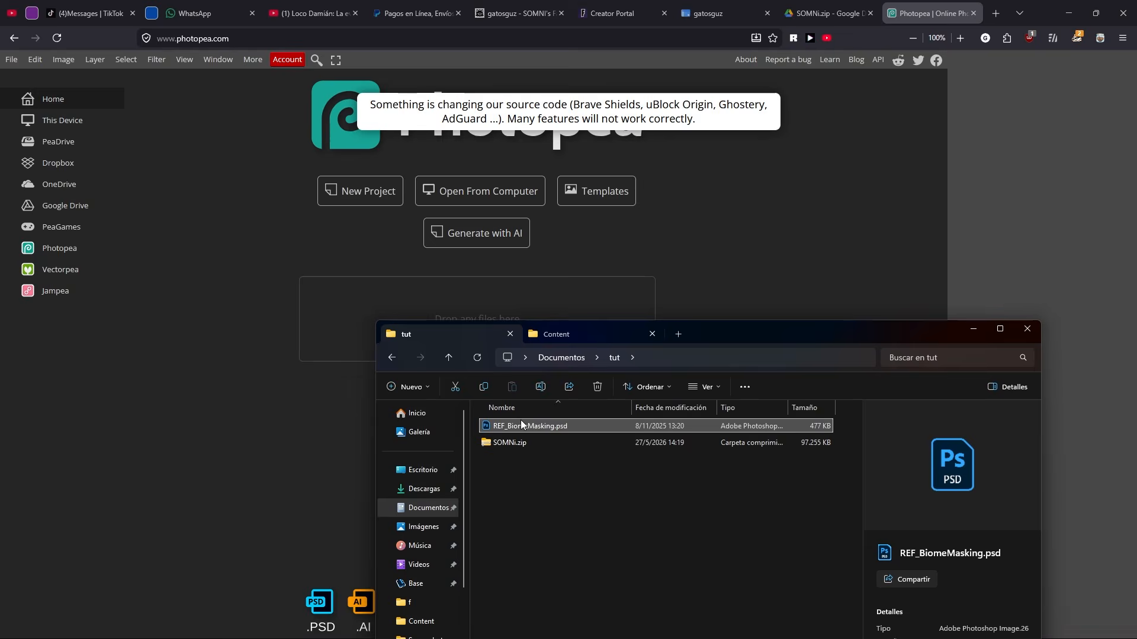
{"action": "left_click_drag", "start_coordinate": [521, 425], "coordinate": [355, 240]}
{"action": "left_click", "coordinate": [974, 340]}
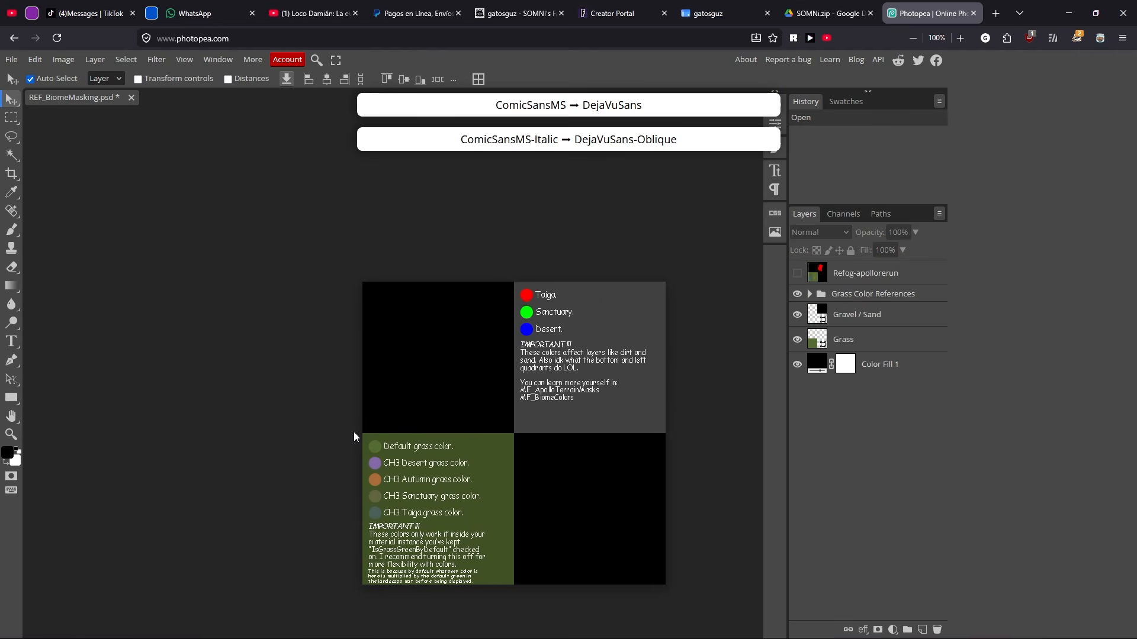
Close the Photopea tab with its document and minimize the browser.
{"action": "left_click", "coordinate": [973, 13]}
{"action": "left_click", "coordinate": [573, 371]}
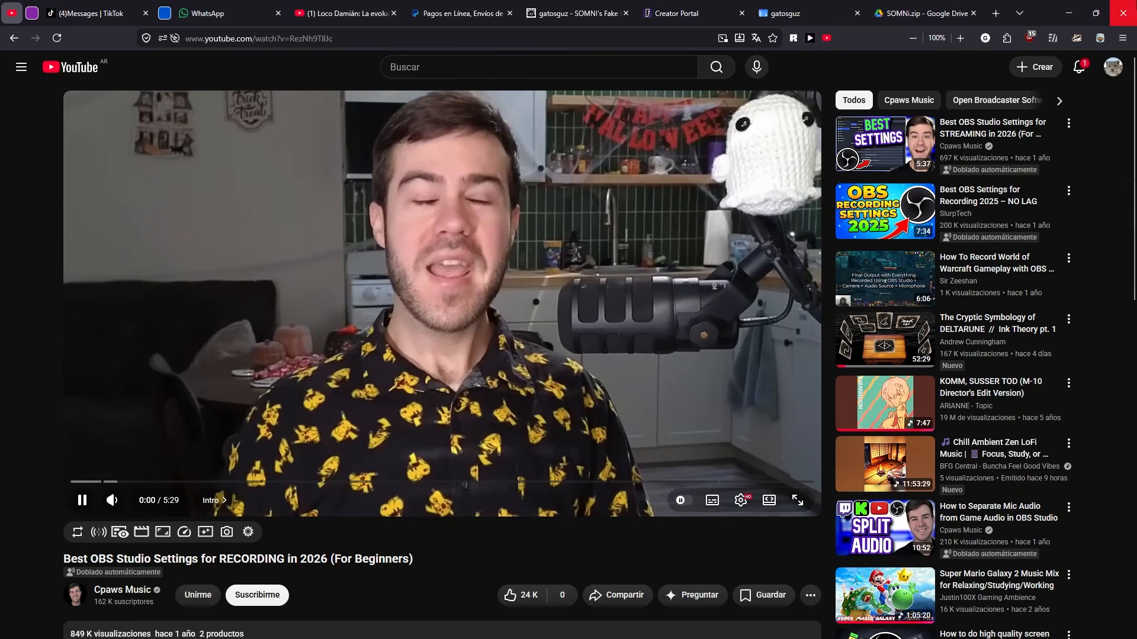
{"action": "left_click", "coordinate": [1069, 14]}
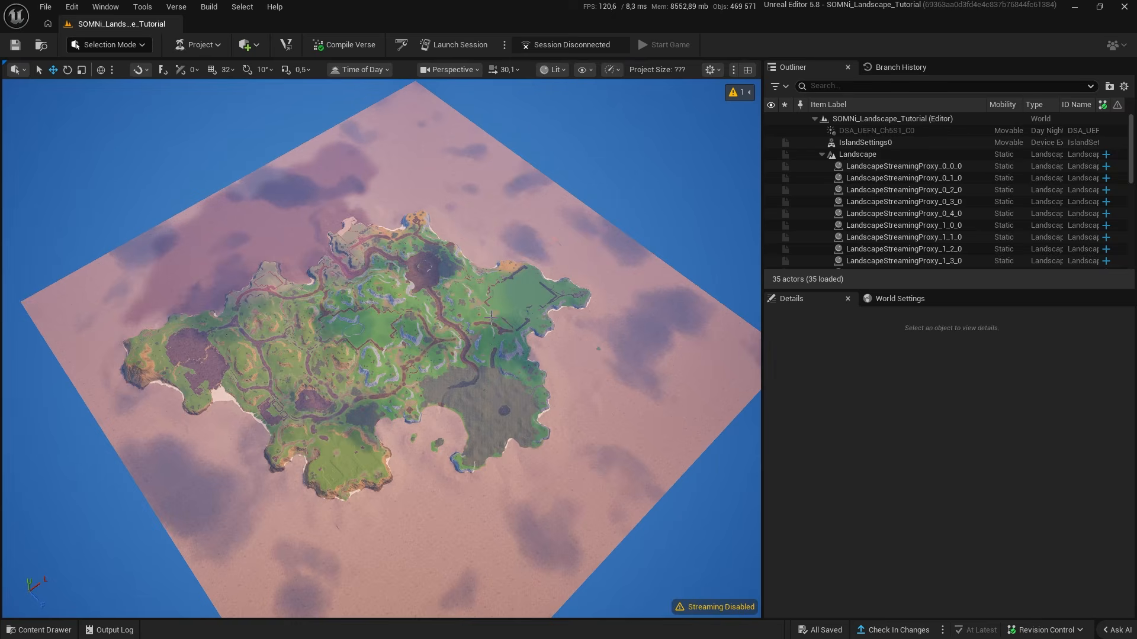
Switch to REF_BiomeMasking.psd in Photoshop and show the Grass Color References group to read its biome colour notes.
{"action": "key", "text": "alt+Tab"}
{"action": "left_click", "coordinate": [444, 362]}
{"action": "left_click", "coordinate": [1016, 526]}
{"action": "left_click", "coordinate": [1015, 589]}
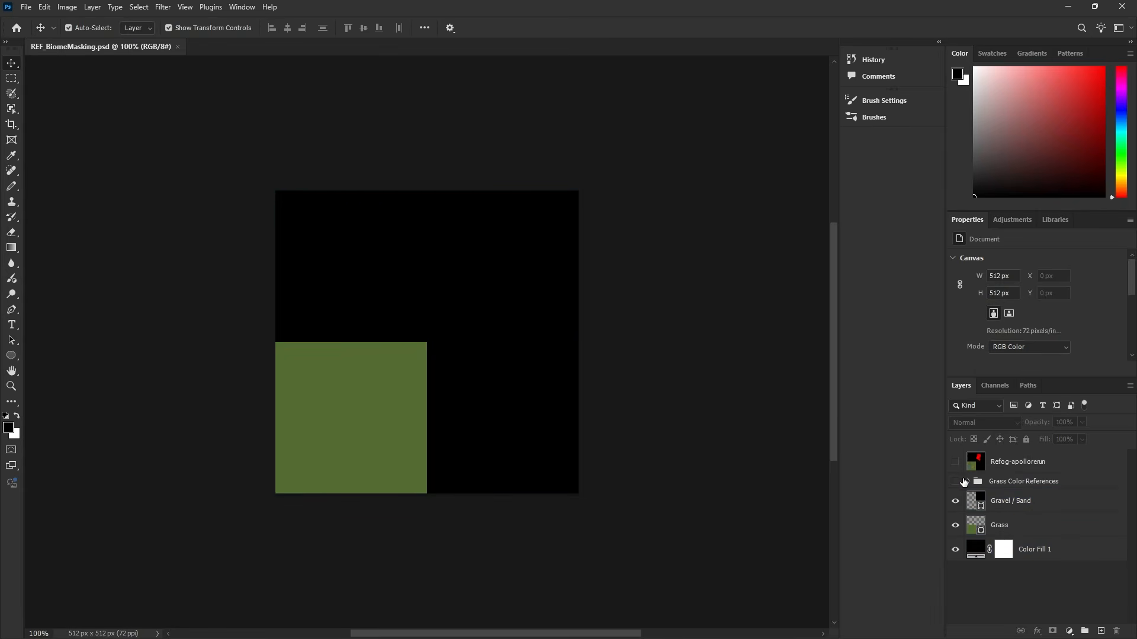
{"action": "left_click", "coordinate": [955, 482]}
{"action": "left_click_drag", "start_coordinate": [379, 295], "coordinate": [403, 295], "text": "ctrl"}
{"action": "left_click_drag", "start_coordinate": [471, 332], "coordinate": [452, 295]}
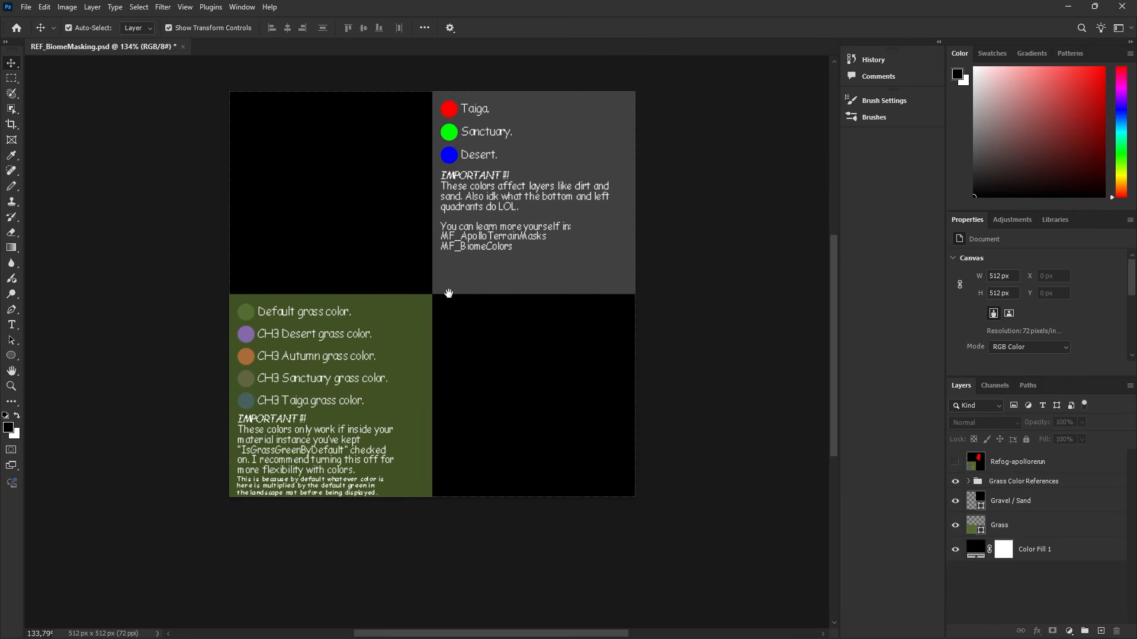
{"action": "left_click", "coordinate": [449, 294]}
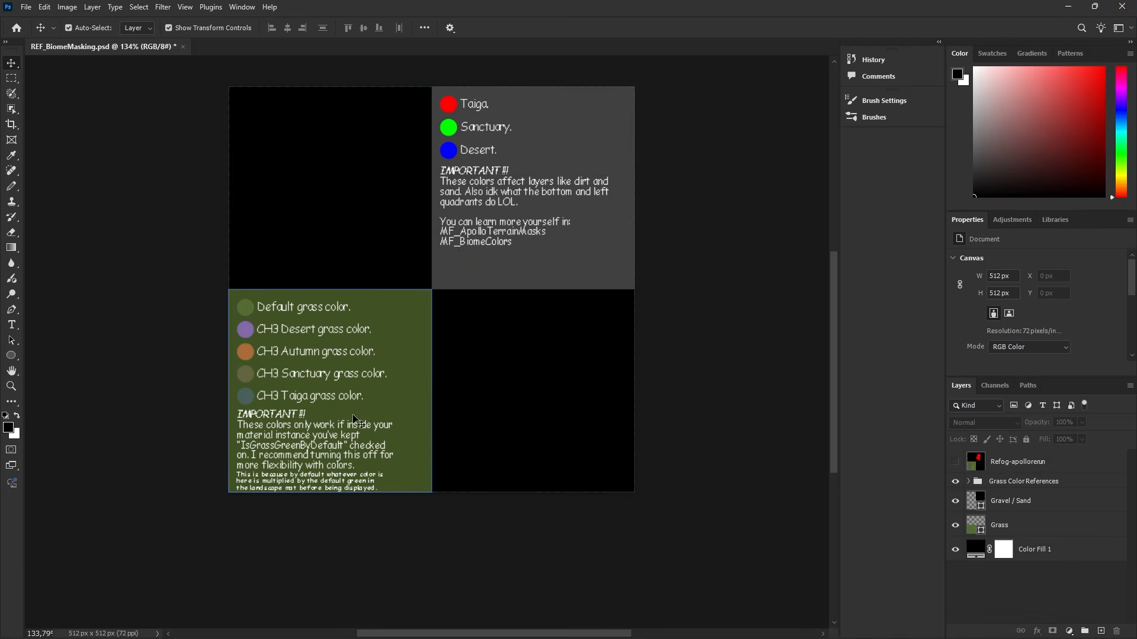
Hide the Grass Color References group and view the plain green grass quadrant up close.
{"action": "left_click", "coordinate": [955, 482]}
{"action": "scroll", "coordinate": [314, 388], "scroll_direction": "up", "scroll_amount": 3}
{"action": "middle_click_drag", "start_coordinate": [302, 368], "coordinate": [360, 358]}
{"action": "scroll", "coordinate": [335, 363], "scroll_direction": "up", "scroll_amount": 3}
Open the T_ApolloBiome2 texture from the BiomeTexture node of MF_ApolloTerrainMasks and examine its grass colour quadrant.
{"action": "key", "text": "alt+Tab"}
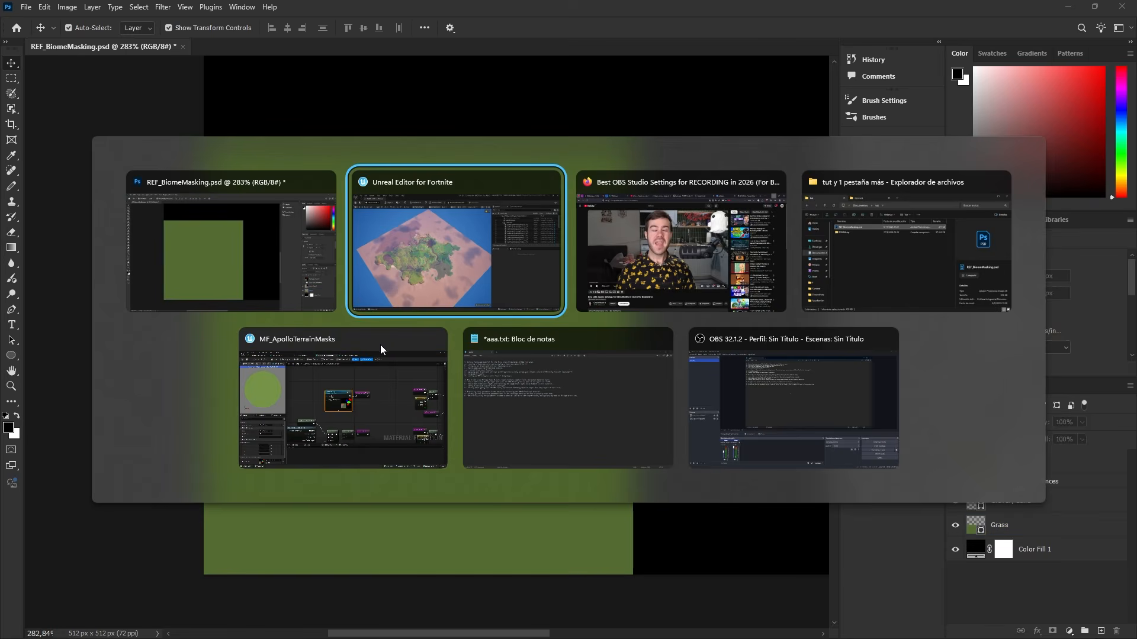
{"action": "left_click", "coordinate": [39, 630]}
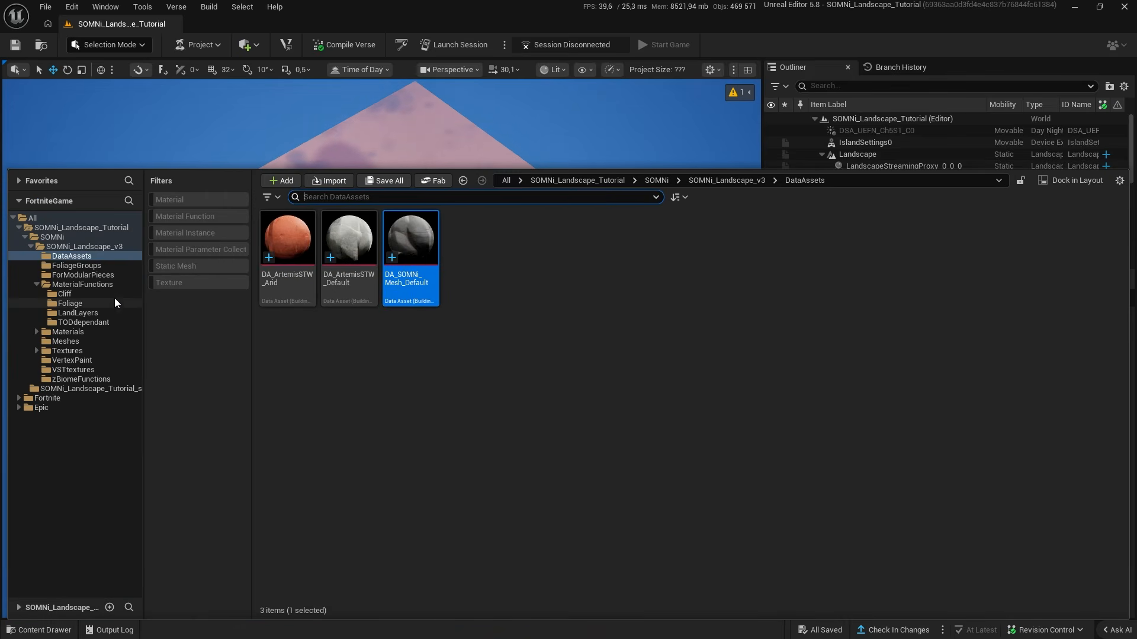
{"action": "key", "text": "alt+Tab"}
{"action": "left_click", "coordinate": [347, 371]}
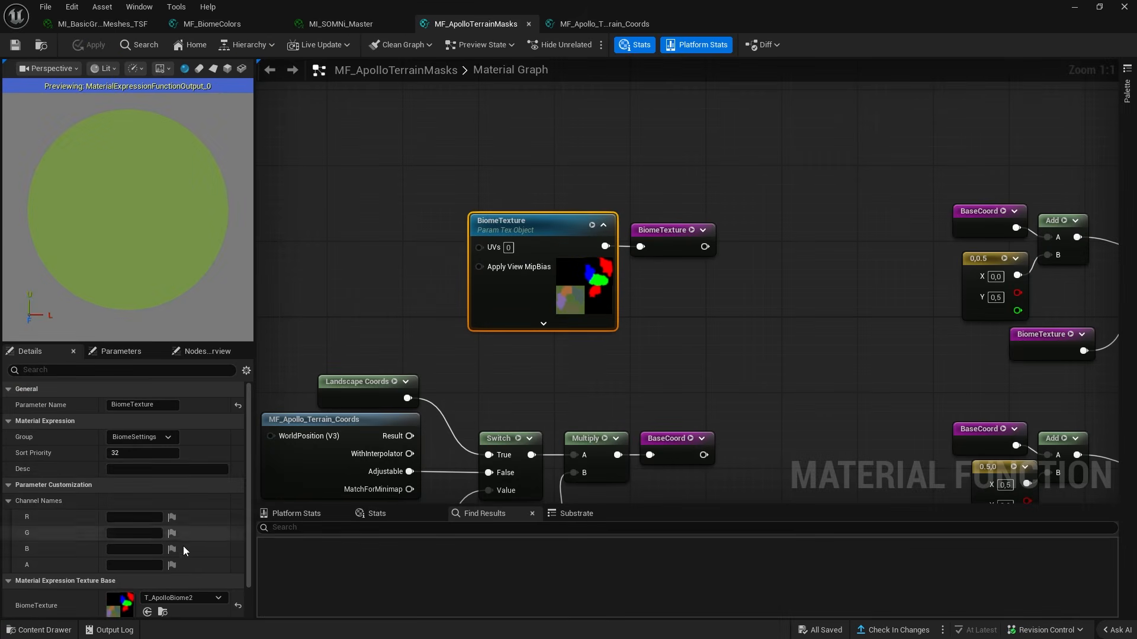
{"action": "double_click", "coordinate": [618, 294]}
{"action": "scroll", "coordinate": [643, 287], "scroll_direction": "up", "scroll_amount": 8}
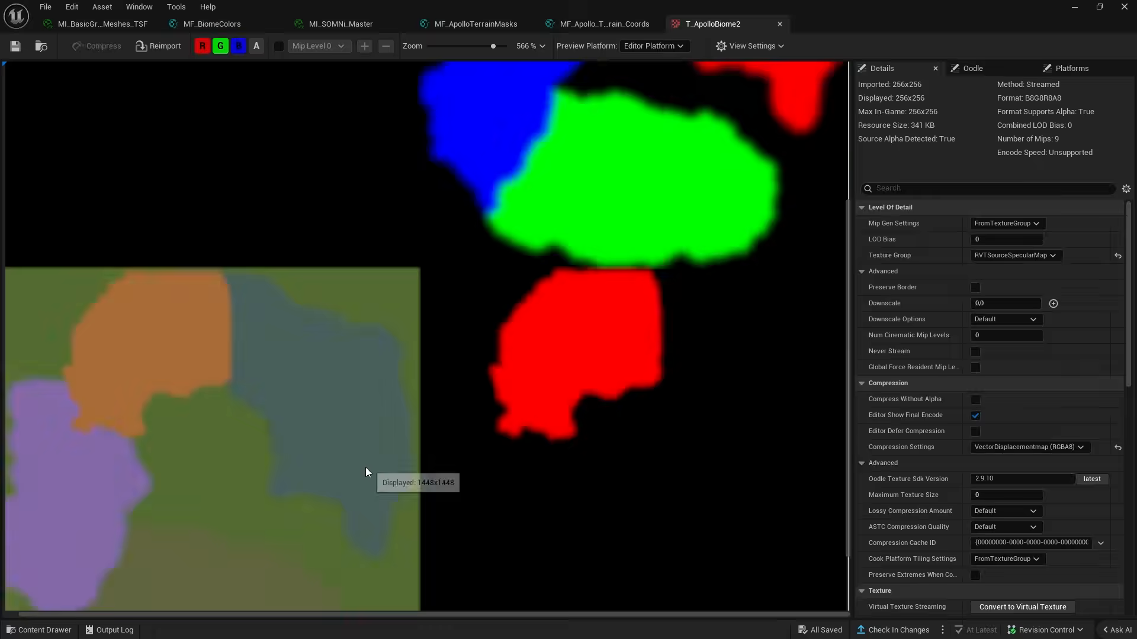
{"action": "scroll", "coordinate": [366, 473], "scroll_direction": "up", "scroll_amount": 2}
{"action": "right_click_drag", "start_coordinate": [365, 473], "coordinate": [533, 322]}
Bring up the landscape paint layers in the level and compare the island's biome colours with the T_ApolloBiome2 texture.
{"action": "left_click", "coordinate": [1074, 8]}
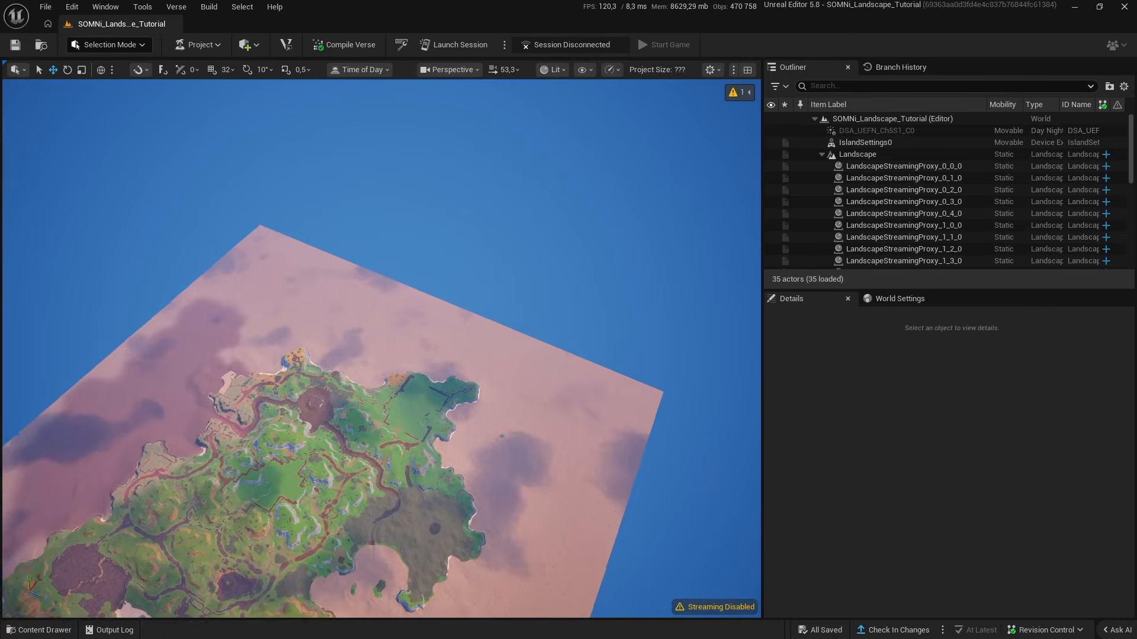
{"action": "right_click_drag", "start_coordinate": [244, 157], "coordinate": [134, 235]}
{"action": "key", "text": "shift+2"}
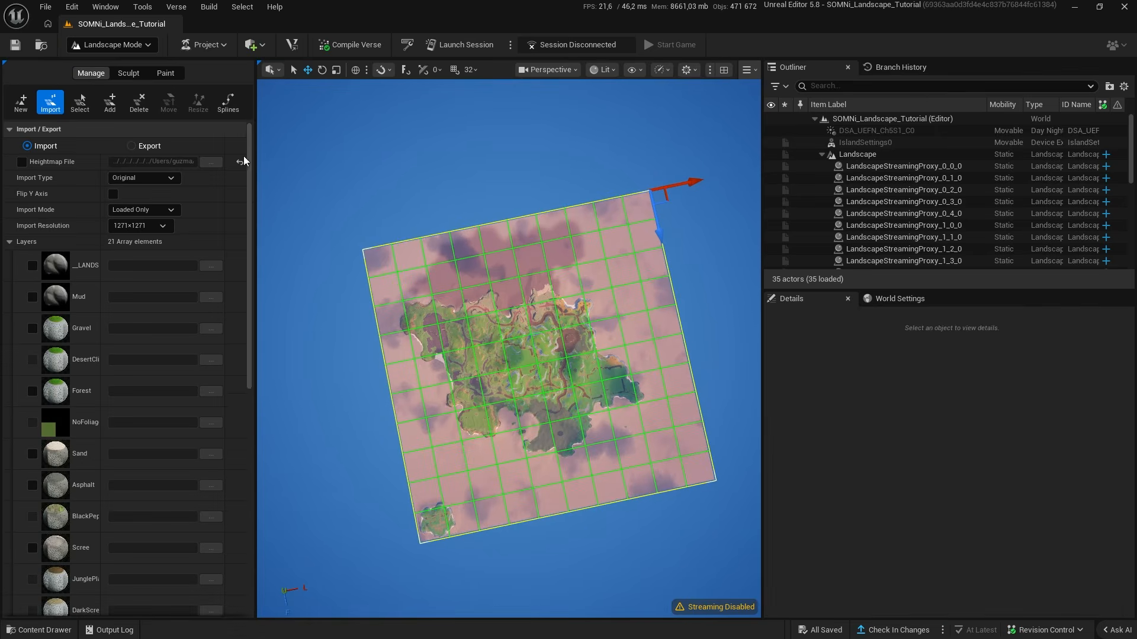
{"action": "left_click", "coordinate": [165, 73]}
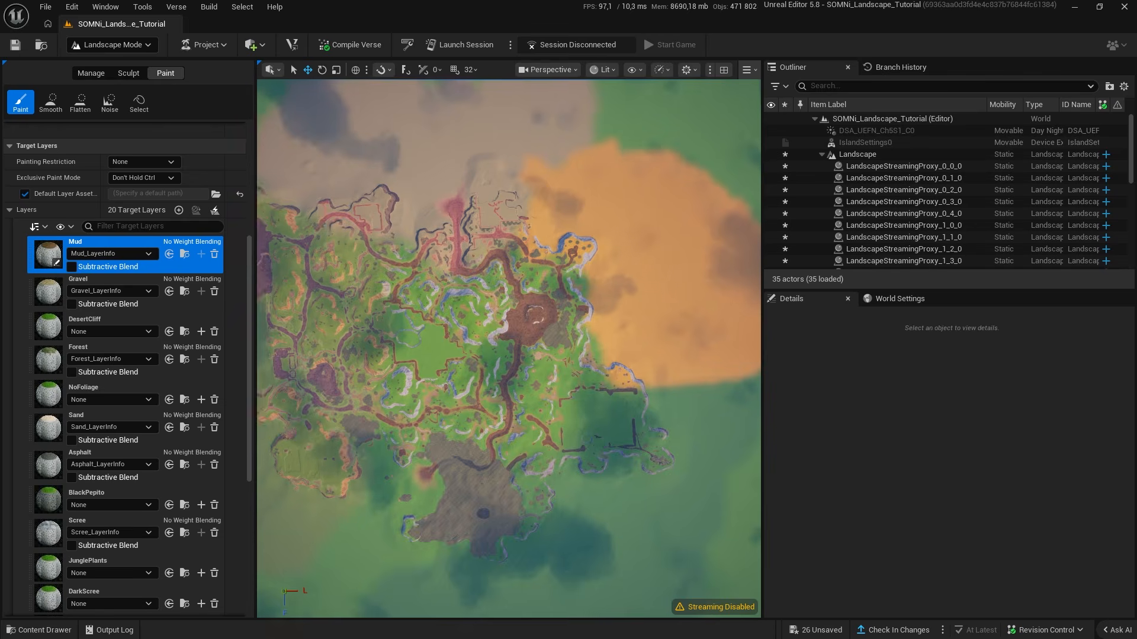
{"action": "scroll", "coordinate": [510, 349], "scroll_direction": "down", "scroll_amount": 3}
{"action": "key", "text": "alt+Tab"}
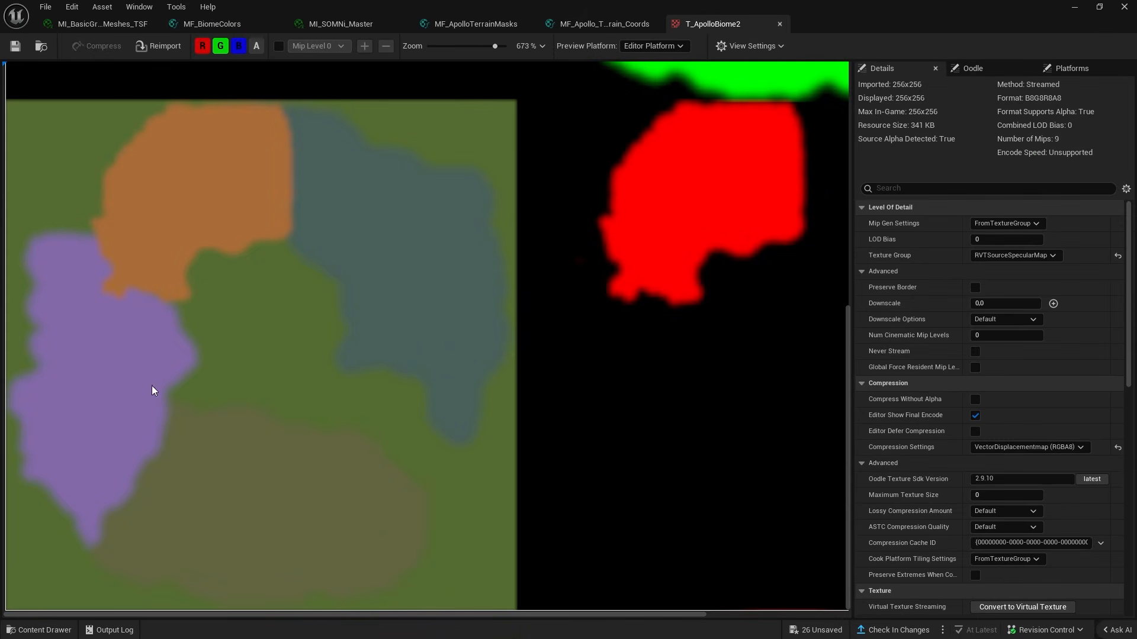
Match each coloured grass region of T_ApolloBiome2 to its area on the island by alternating between the texture and the level.
{"action": "key", "text": "alt+Tab"}
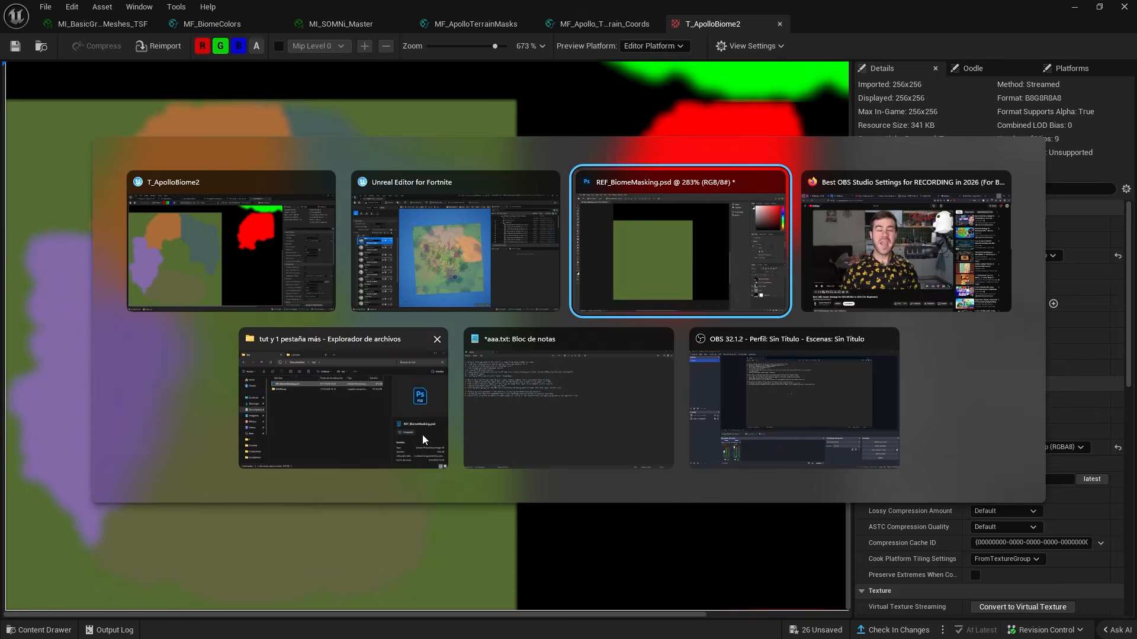
{"action": "key", "text": "alt+Tab"}
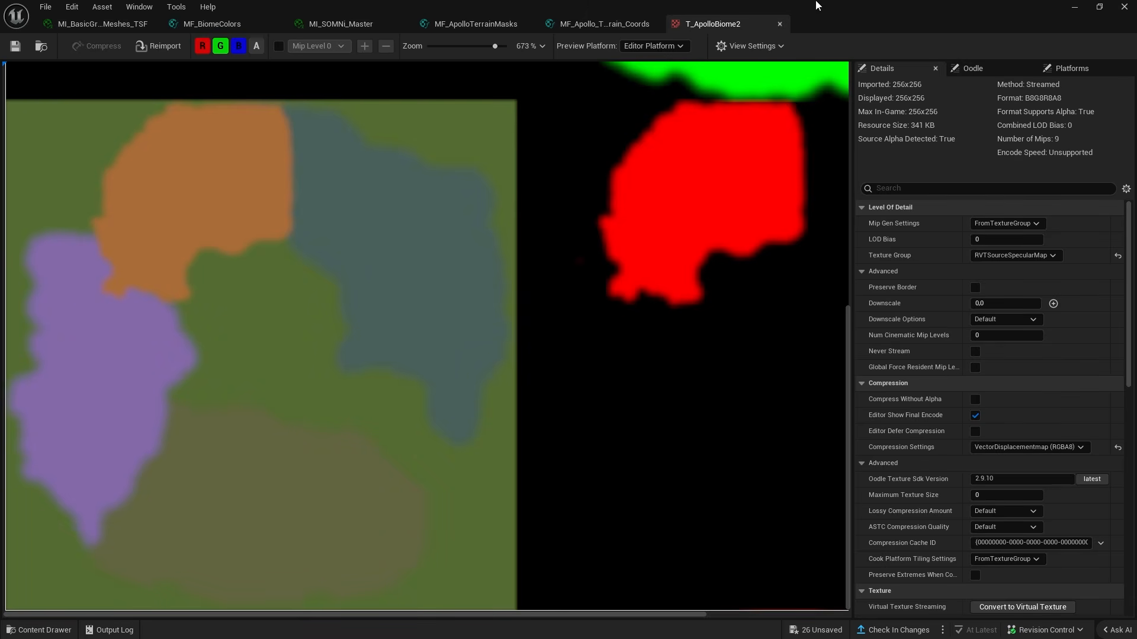
{"action": "key", "text": "alt+Tab"}
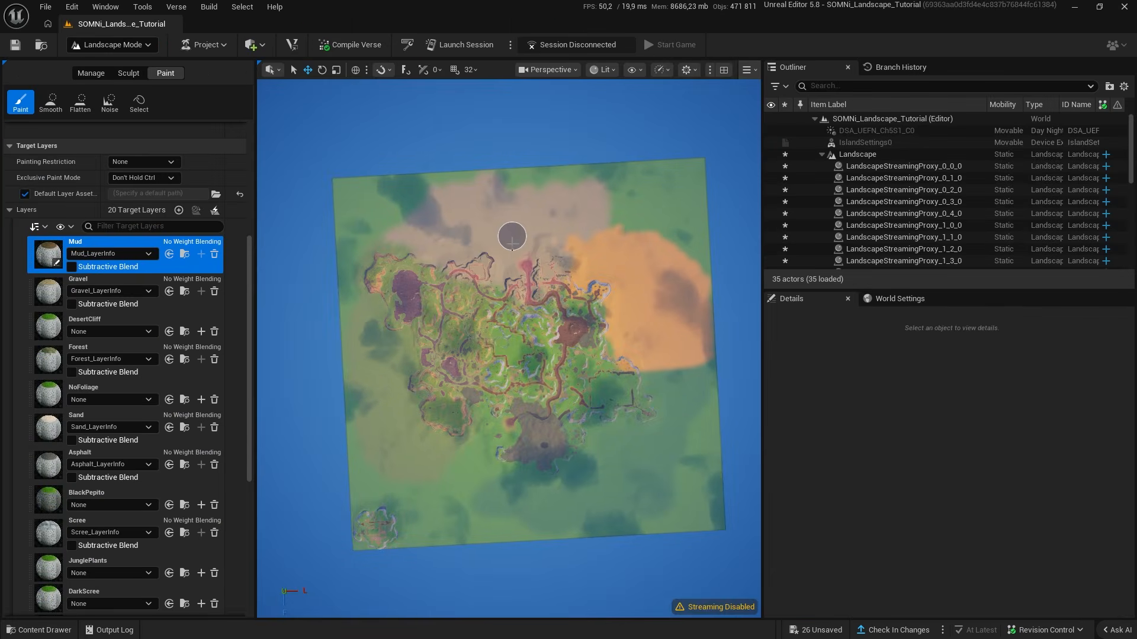
{"action": "key", "text": "alt+Tab"}
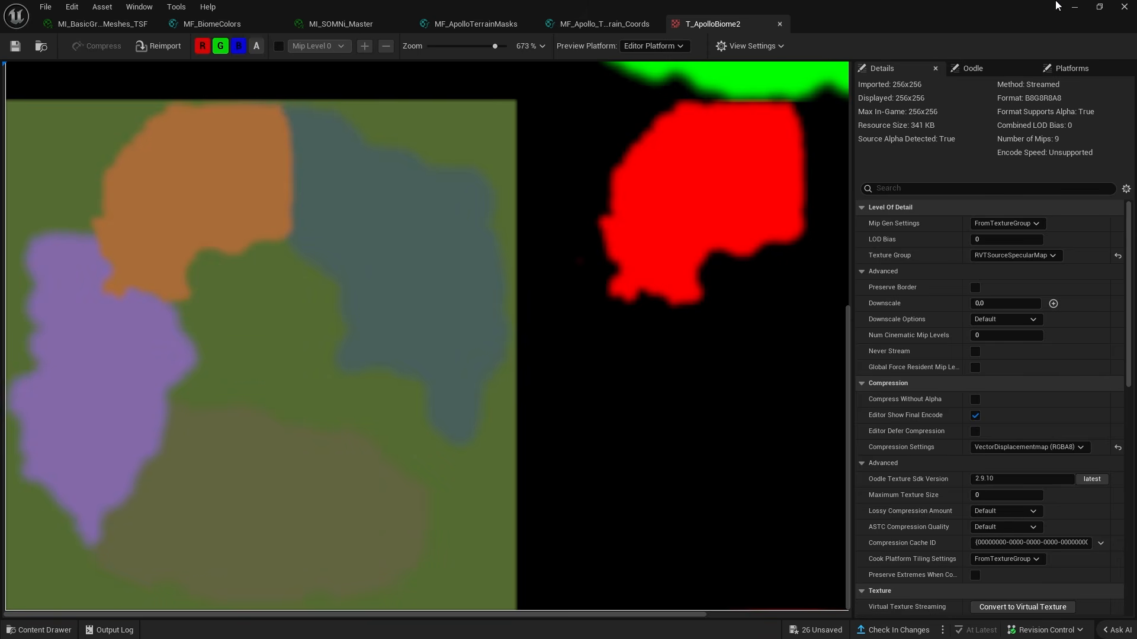
{"action": "left_click", "coordinate": [1060, 5]}
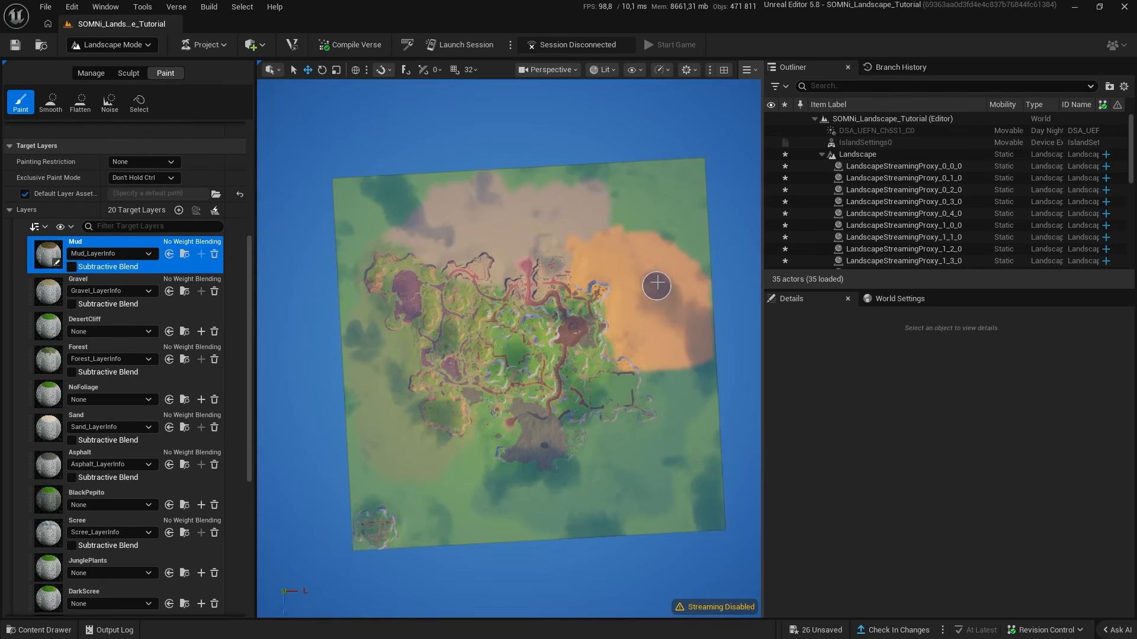
{"action": "key", "text": "alt+Tab"}
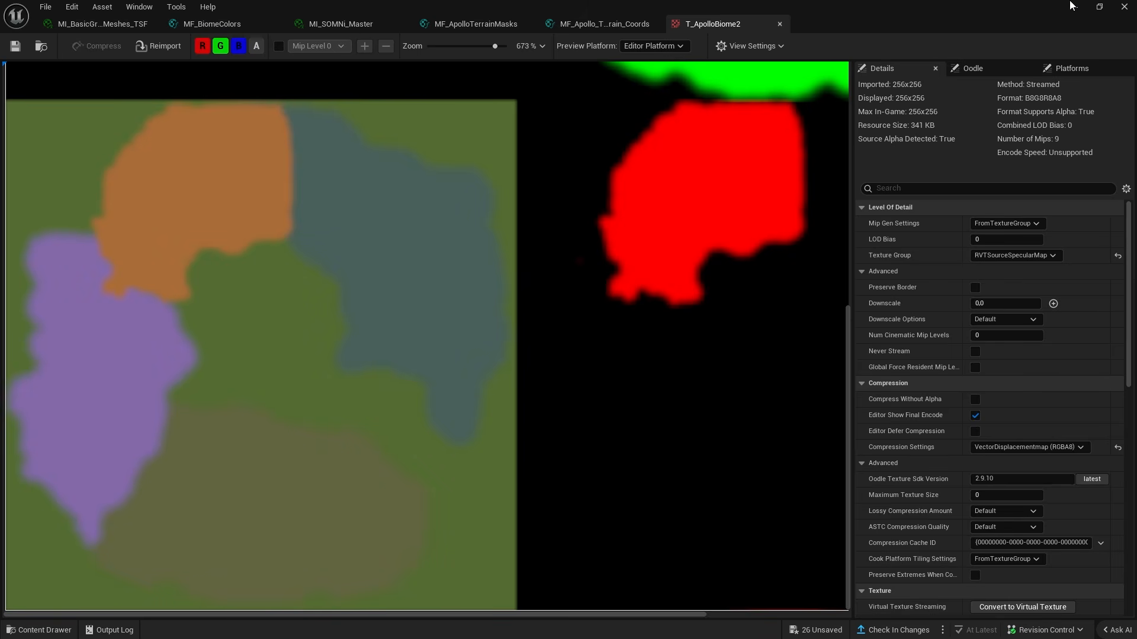
{"action": "left_click", "coordinate": [1071, 5]}
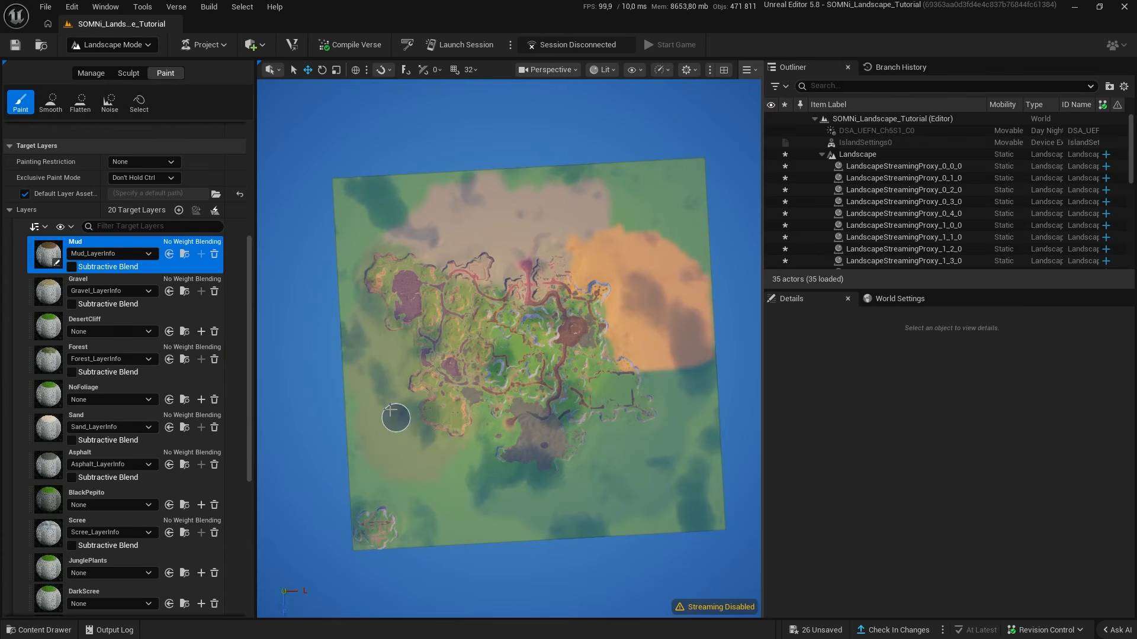
{"action": "key", "text": "alt+Tab"}
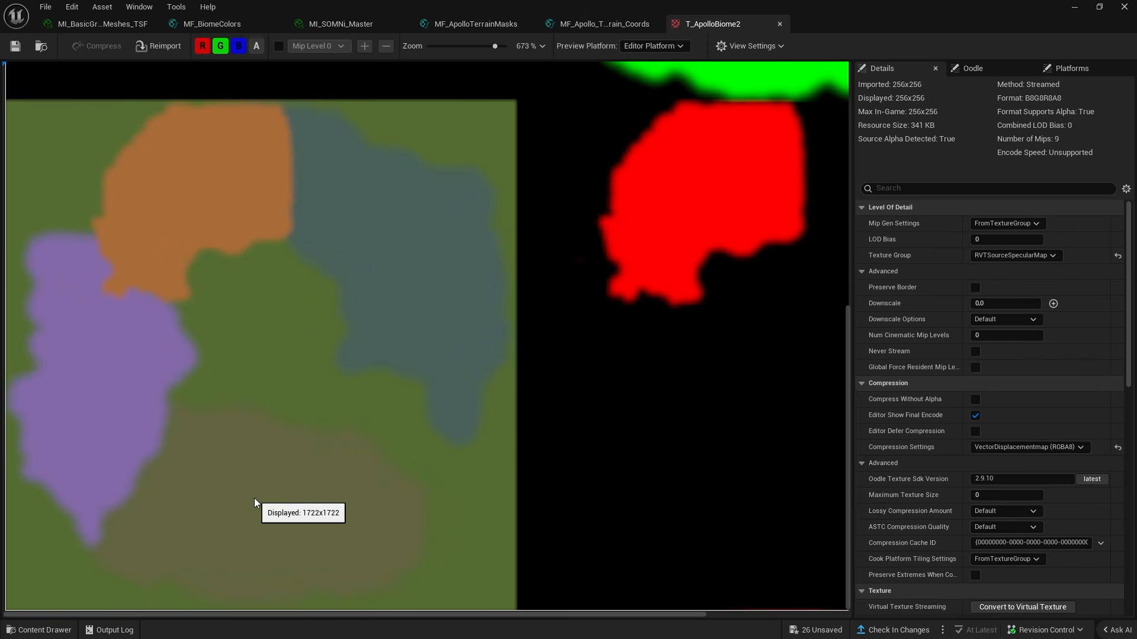
{"action": "left_click", "coordinate": [1074, 7]}
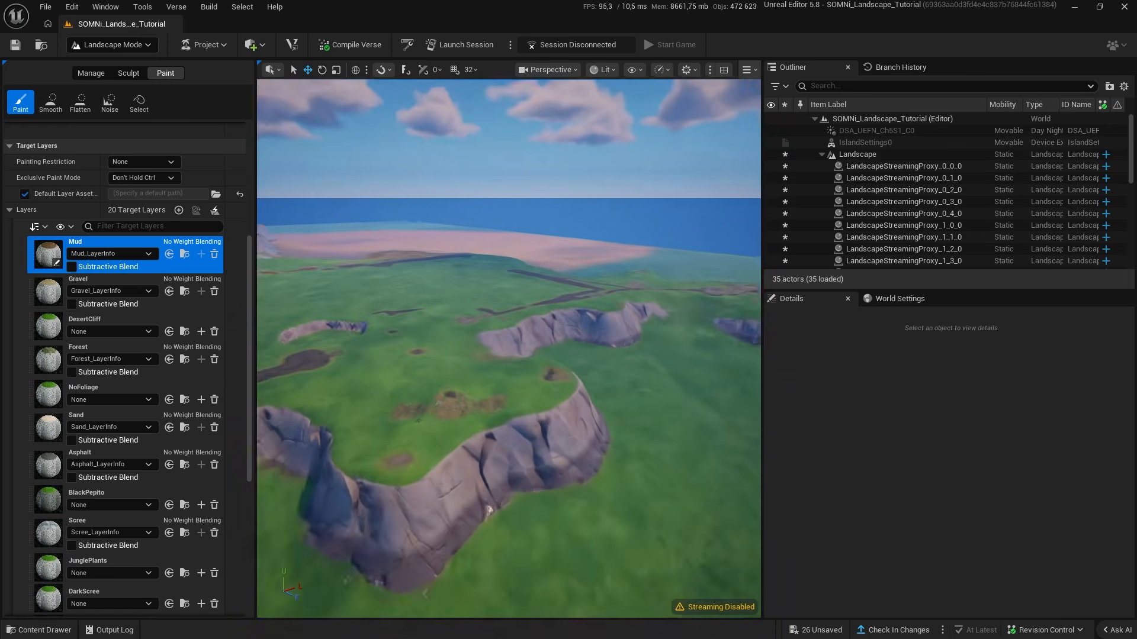
{"action": "key", "text": "w"}
{"action": "mouse_move", "coordinate": [509, 349]}
{"action": "right_mouse_down"}
{"action": "mouse_move", "coordinate": [408, 423]}
{"action": "mouse_move", "coordinate": [421, 415]}
{"action": "mouse_move", "coordinate": [415, 391]}
{"action": "mouse_move", "coordinate": [378, 402]}
{"action": "right_mouse_up"}
{"action": "key", "text": "s"}
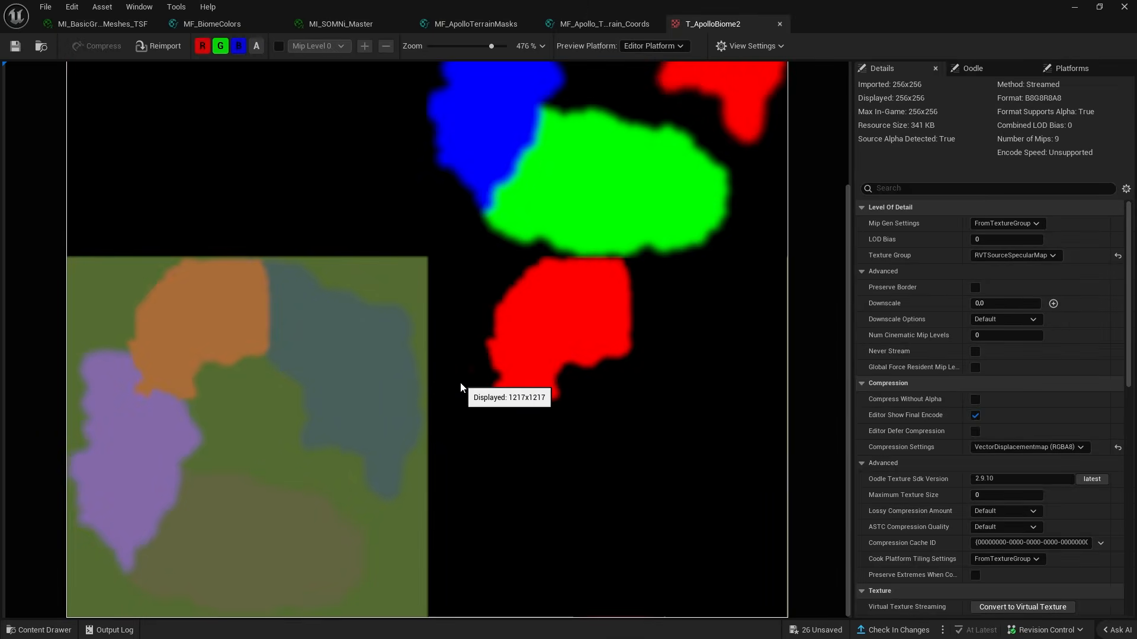
Examine the whole T_ApolloBiome2 texture, comparing the grass colour quadrant with the red, green and blue mask quadrants.
{"action": "scroll", "coordinate": [460, 382], "scroll_direction": "down", "scroll_amount": 5}
{"action": "scroll", "coordinate": [461, 472], "scroll_direction": "up", "scroll_amount": 5}
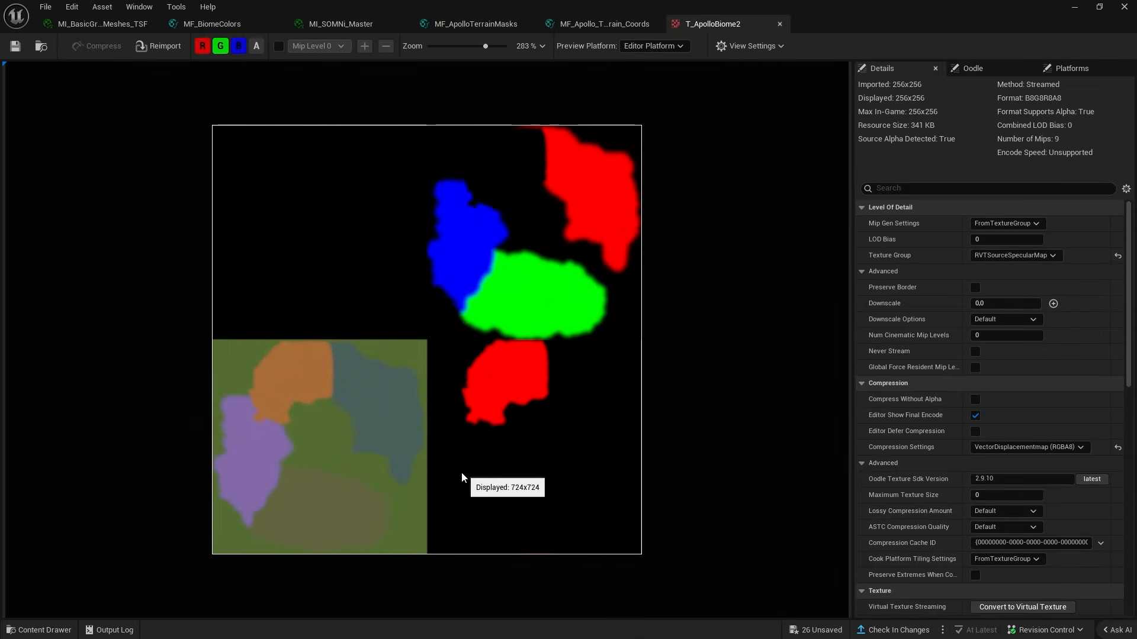
{"action": "scroll", "coordinate": [320, 521], "scroll_direction": "down", "scroll_amount": 3}
{"action": "scroll", "coordinate": [288, 569], "scroll_direction": "up", "scroll_amount": 4}
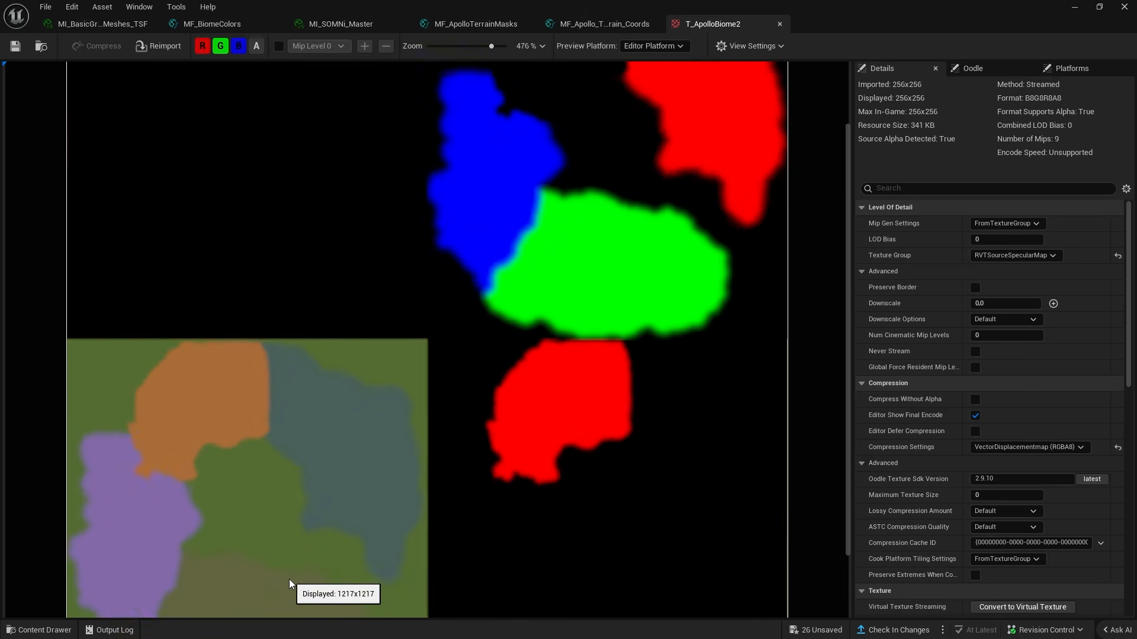
{"action": "scroll", "coordinate": [290, 583], "scroll_direction": "down", "scroll_amount": 1}
{"action": "scroll", "coordinate": [296, 598], "scroll_direction": "down", "scroll_amount": 2}
{"action": "scroll", "coordinate": [287, 604], "scroll_direction": "up", "scroll_amount": 1}
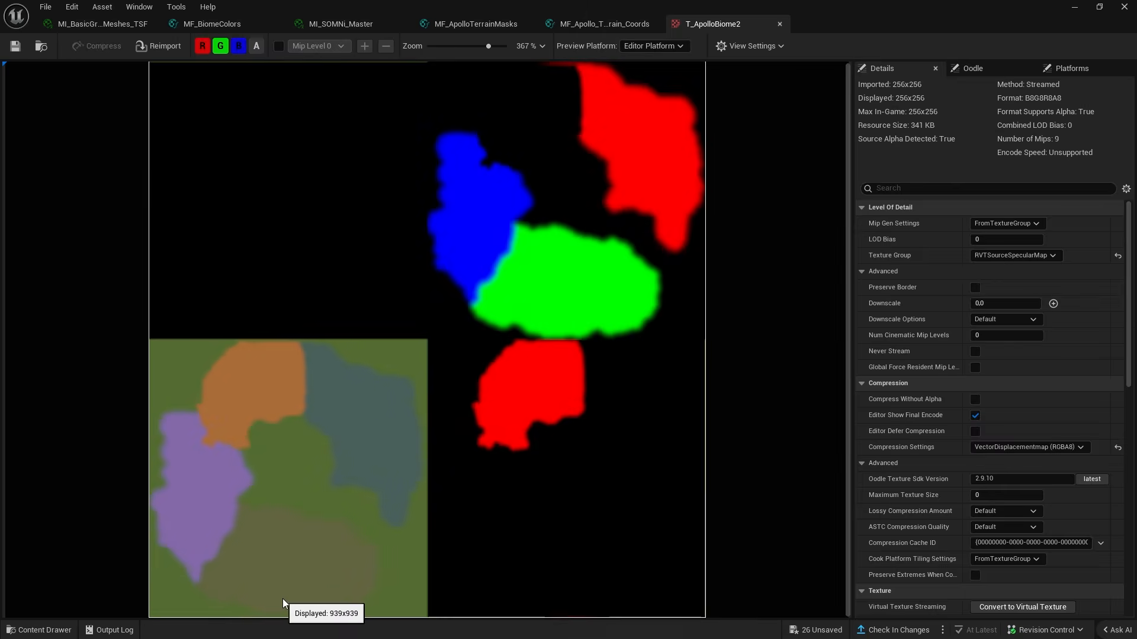
Bring up MI_SOMNi_Master in a smaller window over the level and filter its parameters by "green".
{"action": "key", "text": "alt+Tab"}
{"action": "left_click", "coordinate": [231, 237]}
{"action": "left_click", "coordinate": [90, 27]}
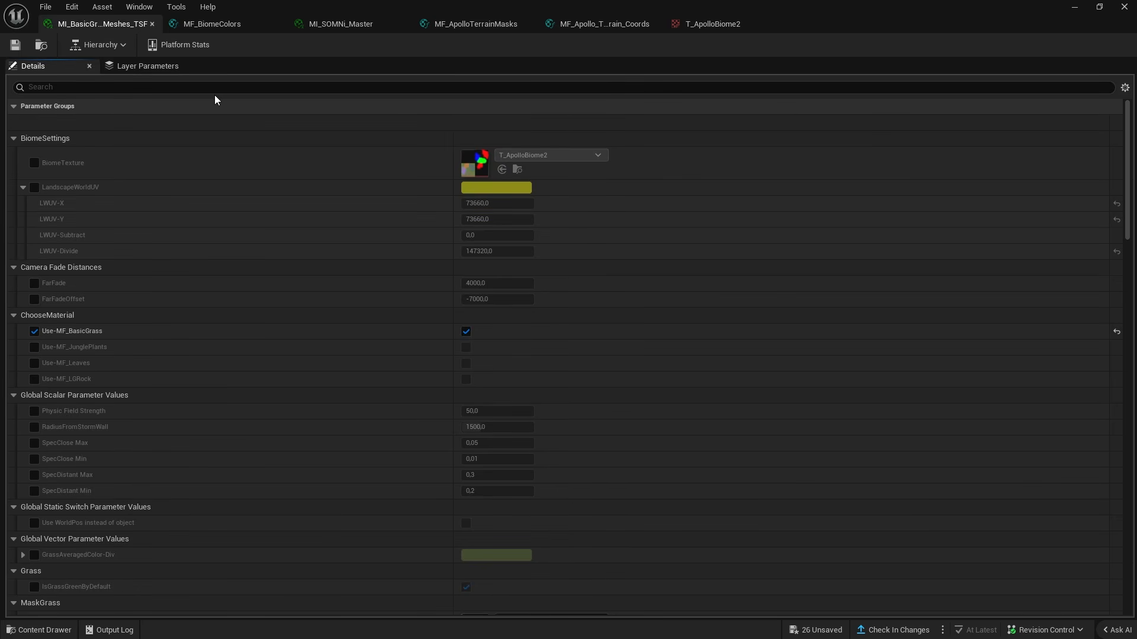
{"action": "left_click_drag", "start_coordinate": [347, 23], "coordinate": [977, 246]}
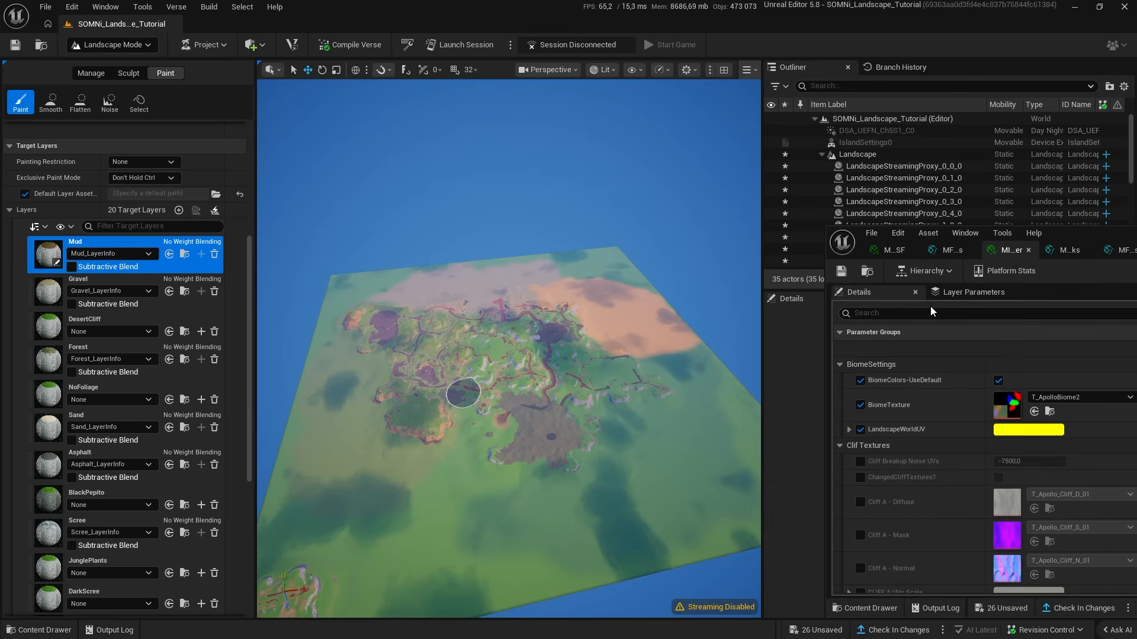
{"action": "left_click", "coordinate": [947, 314]}
{"action": "type", "text": "green"}
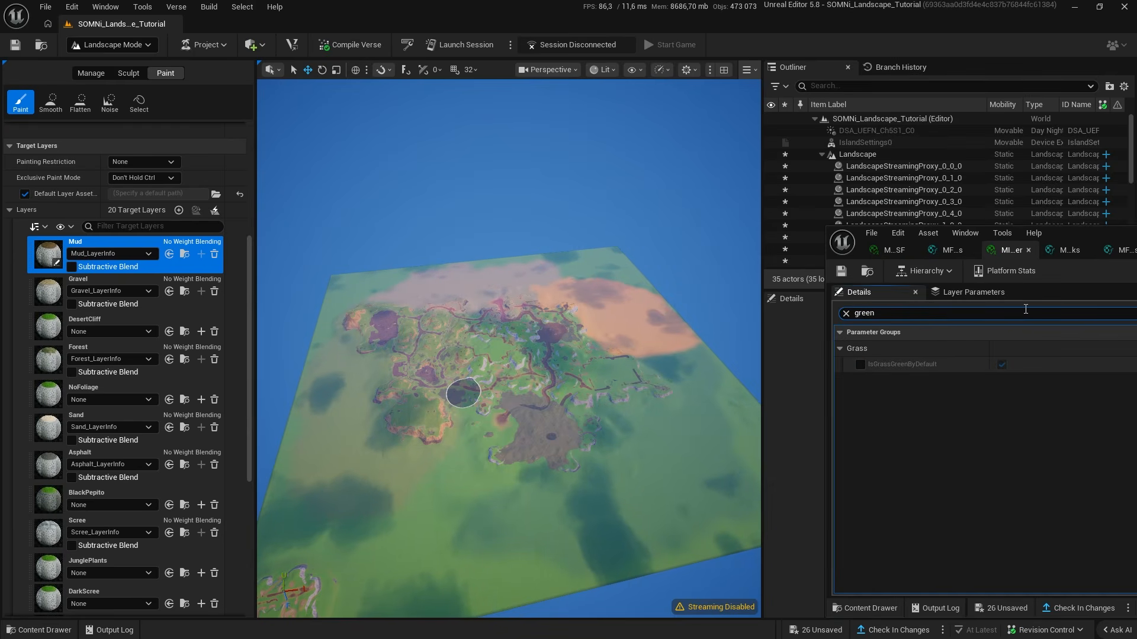
{"action": "left_click_drag", "start_coordinate": [1064, 228], "coordinate": [859, 195]}
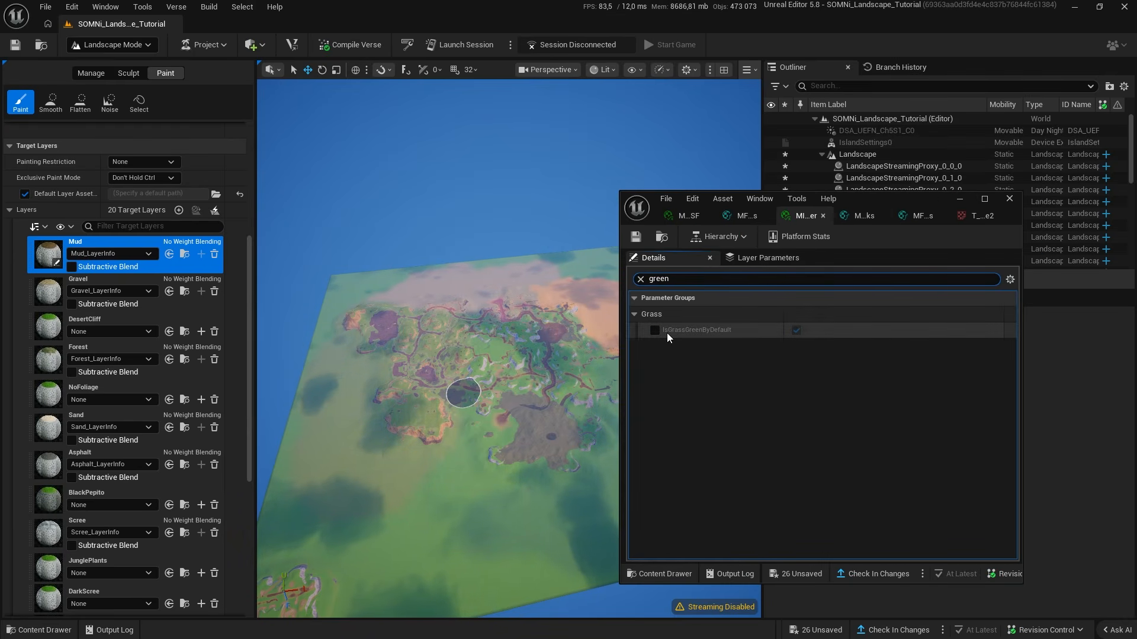
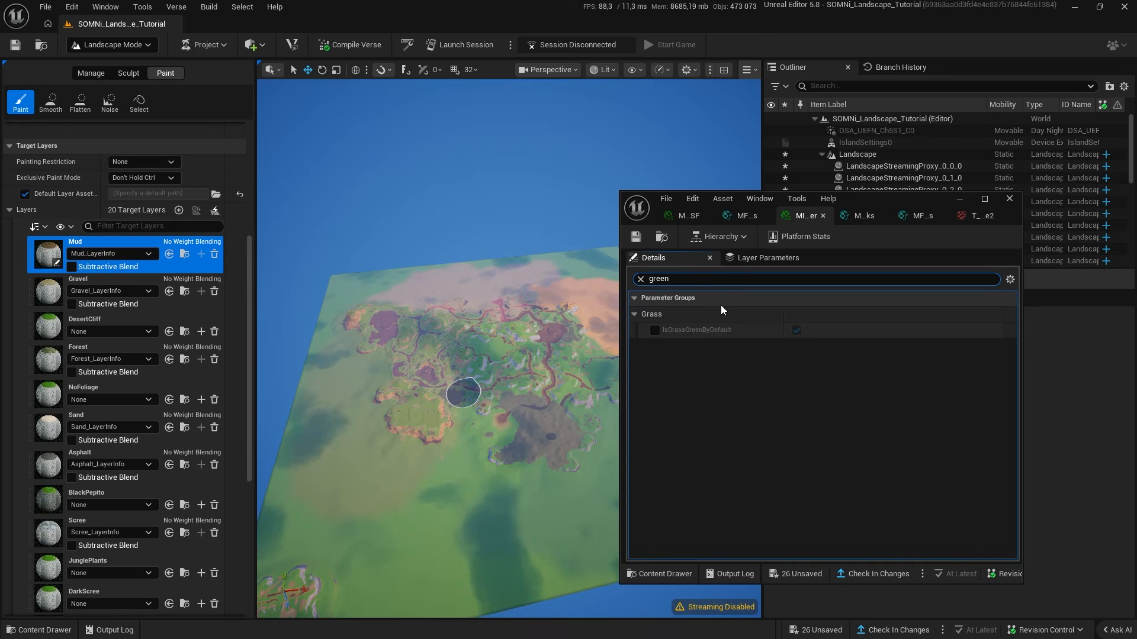
Find the GrassAveragedColor-Div parameter with the filter "div", override it and try purple and muted grey tints on the landscape.
{"action": "key", "text": "ctrl+a"}
{"action": "type", "text": "div"}
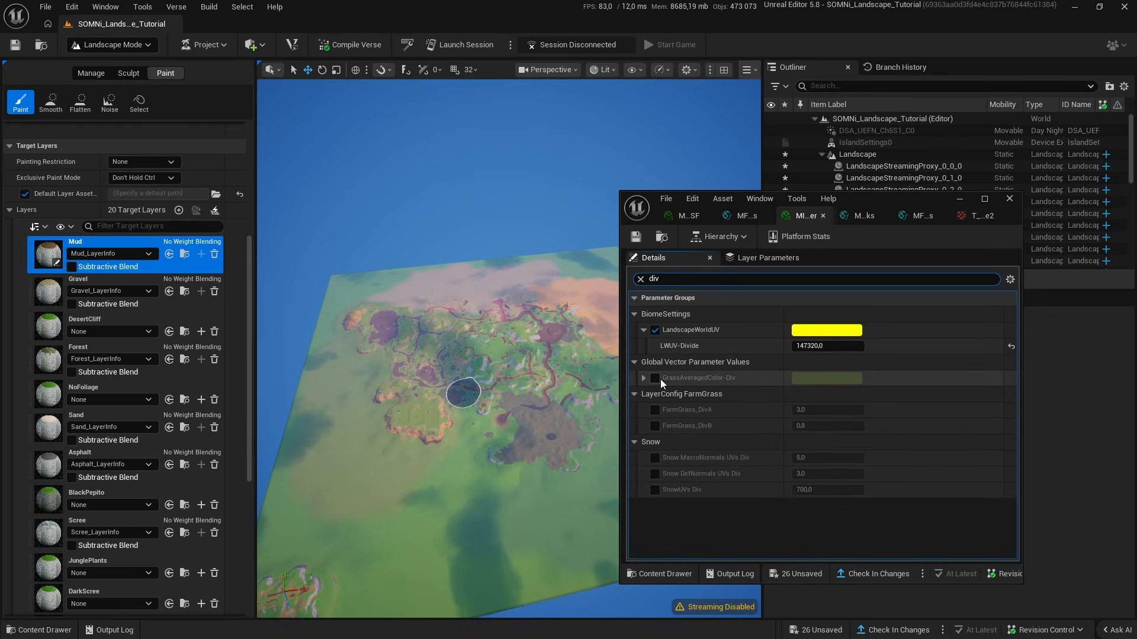
{"action": "left_click", "coordinate": [654, 377]}
{"action": "left_click", "coordinate": [827, 377]}
{"action": "left_click", "coordinate": [914, 332]}
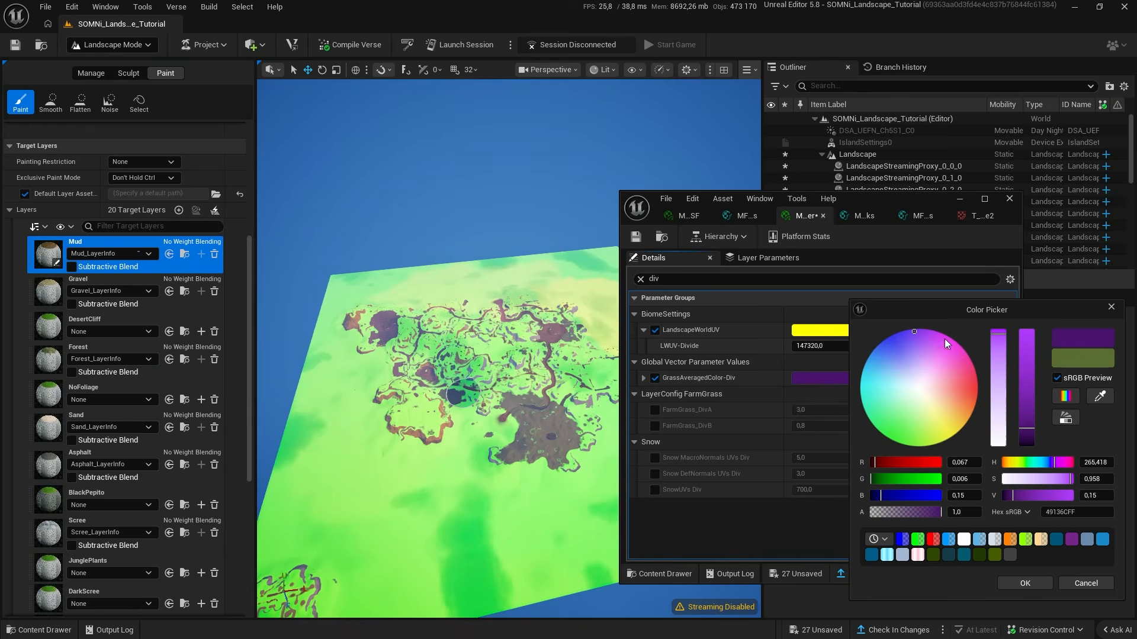
{"action": "left_click_drag", "start_coordinate": [914, 332], "coordinate": [861, 379]}
{"action": "mouse_move", "coordinate": [982, 365]}
{"action": "left_mouse_down"}
{"action": "mouse_move", "coordinate": [934, 380]}
{"action": "mouse_move", "coordinate": [923, 372]}
{"action": "mouse_move", "coordinate": [929, 383]}
{"action": "left_mouse_up"}
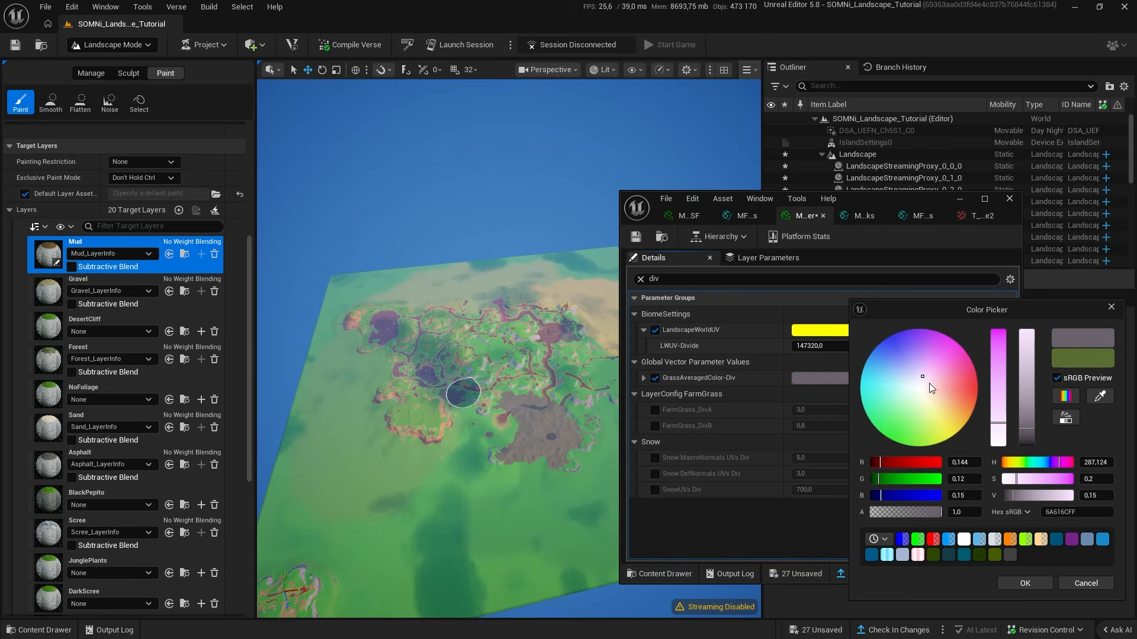
{"action": "left_click", "coordinate": [1080, 582]}
Check the grass quadrant of T_ApolloBiome2 and remove the GrassAveragedColor-Div override from MI_SOMNi_Master.
{"action": "left_click", "coordinate": [959, 217]}
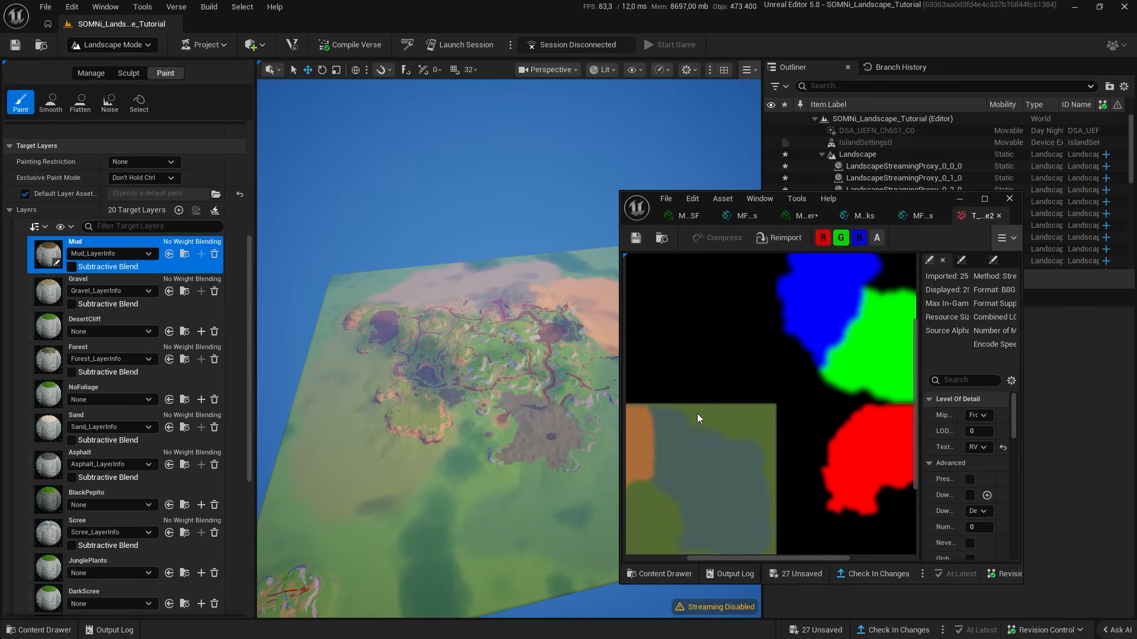
{"action": "left_click", "coordinate": [808, 218]}
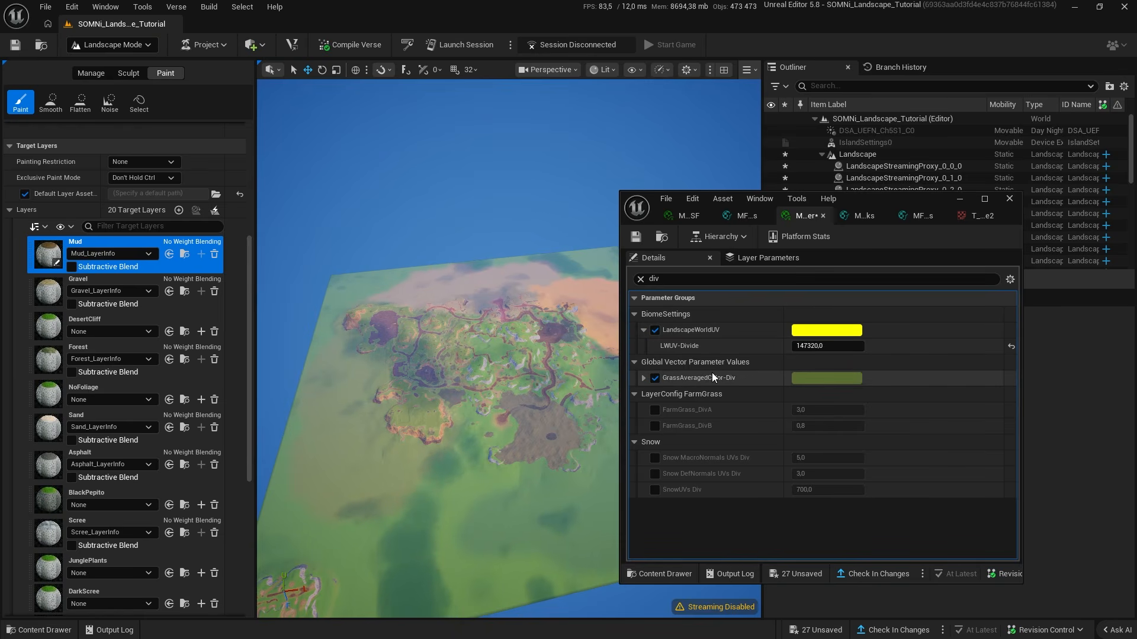
{"action": "left_click", "coordinate": [655, 378]}
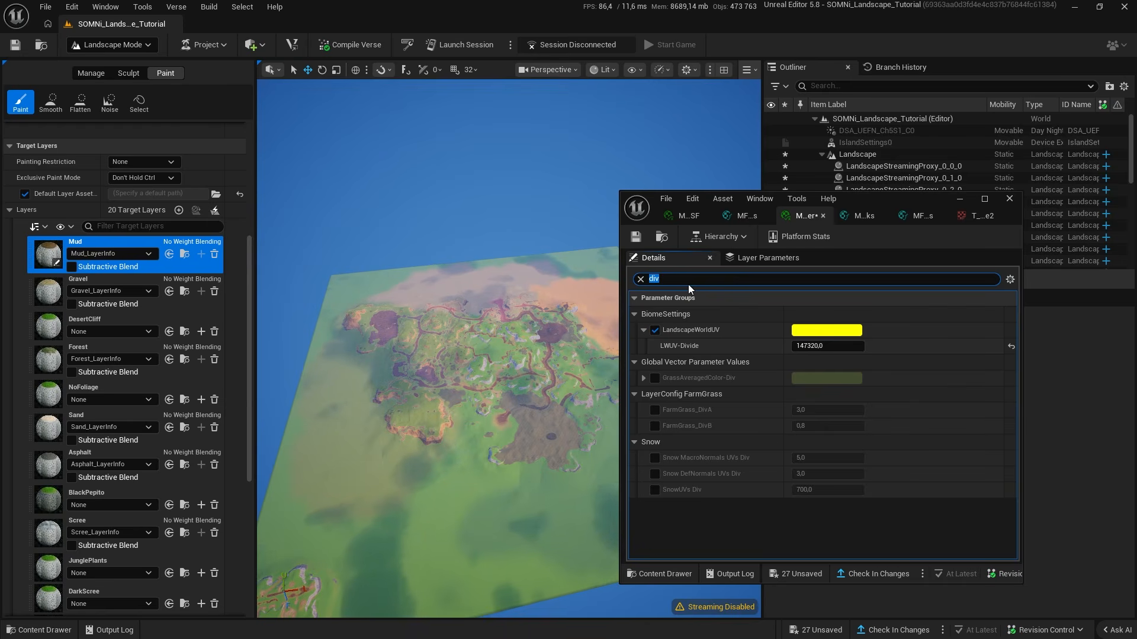
Override IsGrassGreenByDefault as off in MI_SOMNi_Master and view the recoloured landscape up close.
{"action": "type", "text": "green"}
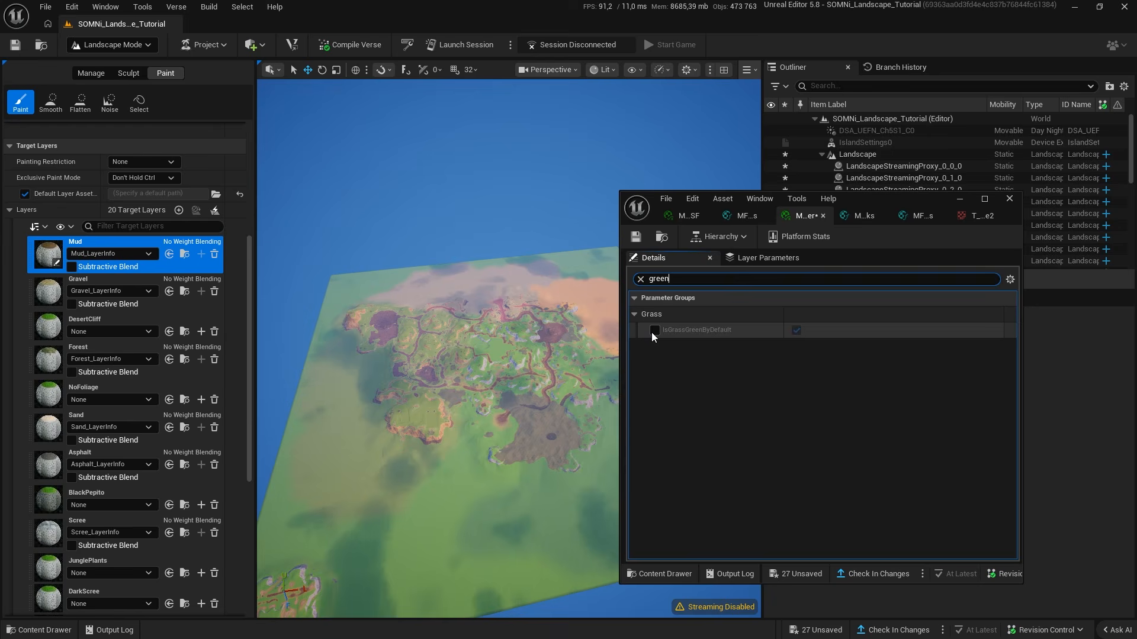
{"action": "left_click", "coordinate": [653, 331]}
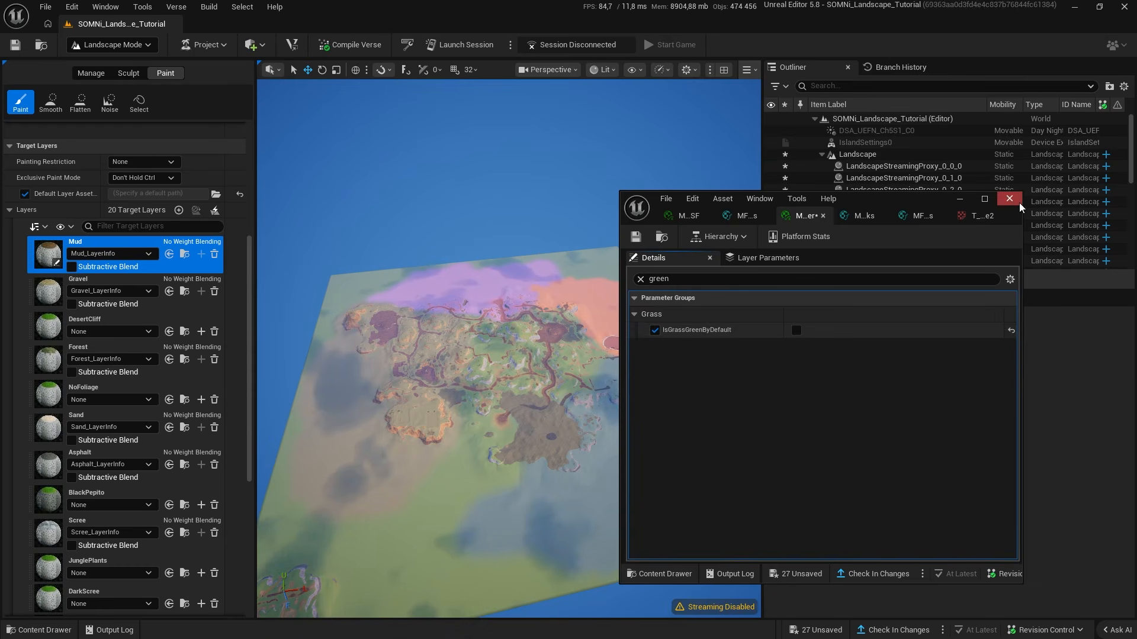
{"action": "left_click", "coordinate": [962, 199]}
{"action": "key", "text": "w"}
{"action": "right_click_drag", "start_coordinate": [634, 322], "coordinate": [505, 421]}
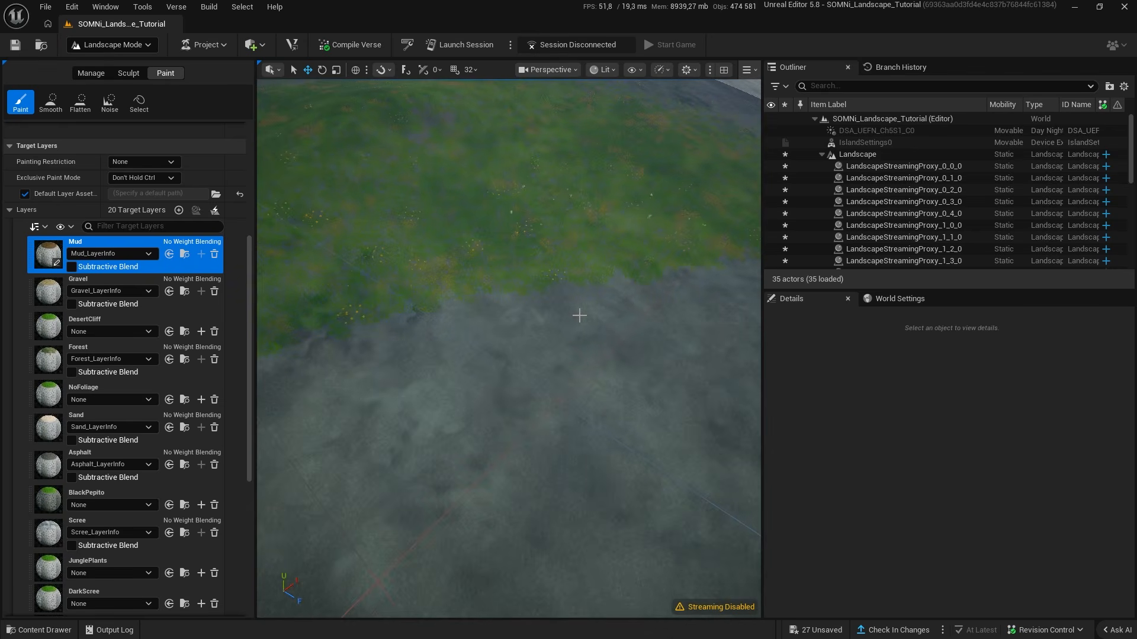
Switch the level editor to Selection Mode and inspect the ground of the purple desert biome.
{"action": "key", "text": "shift+1"}
{"action": "key", "text": "w"}
{"action": "mouse_move", "coordinate": [579, 315]}
{"action": "right_mouse_down"}
{"action": "mouse_move", "coordinate": [562, 260]}
{"action": "mouse_move", "coordinate": [503, 249]}
{"action": "mouse_move", "coordinate": [486, 331]}
{"action": "mouse_move", "coordinate": [427, 325]}
{"action": "mouse_move", "coordinate": [320, 278]}
{"action": "mouse_move", "coordinate": [285, 296]}
{"action": "mouse_move", "coordinate": [255, 285]}
{"action": "right_mouse_up"}
{"action": "key", "text": "w"}
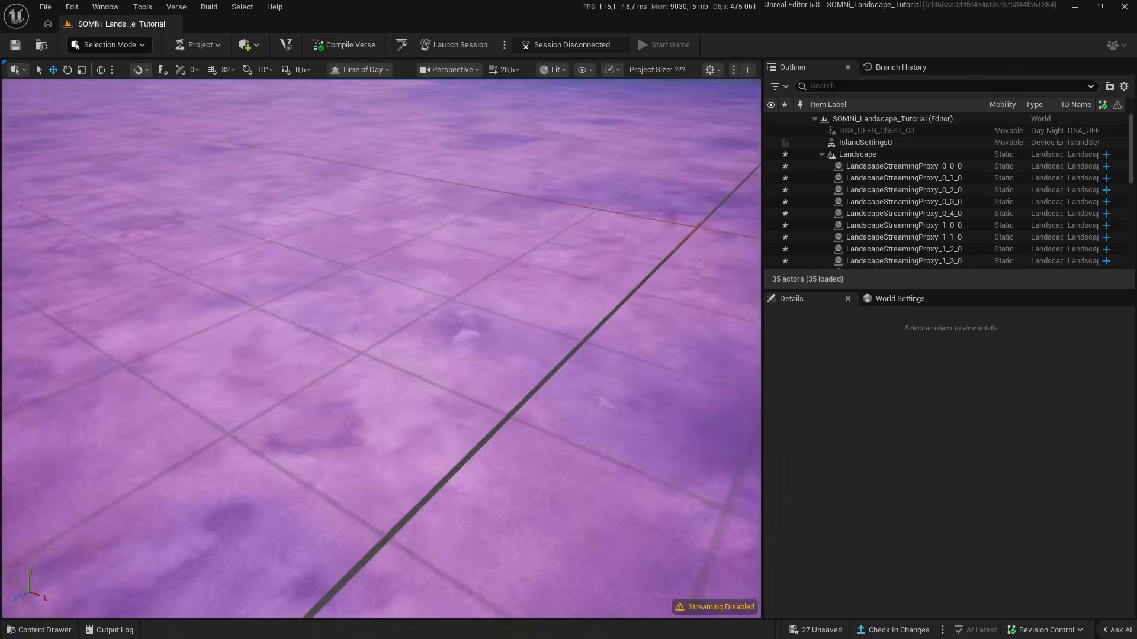
Show the Grass Color References group in Photoshop's REF_BiomeMasking.psd and compare the CH3 Desert grass colour with the level's purple ground.
{"action": "key", "text": "alt+Tab"}
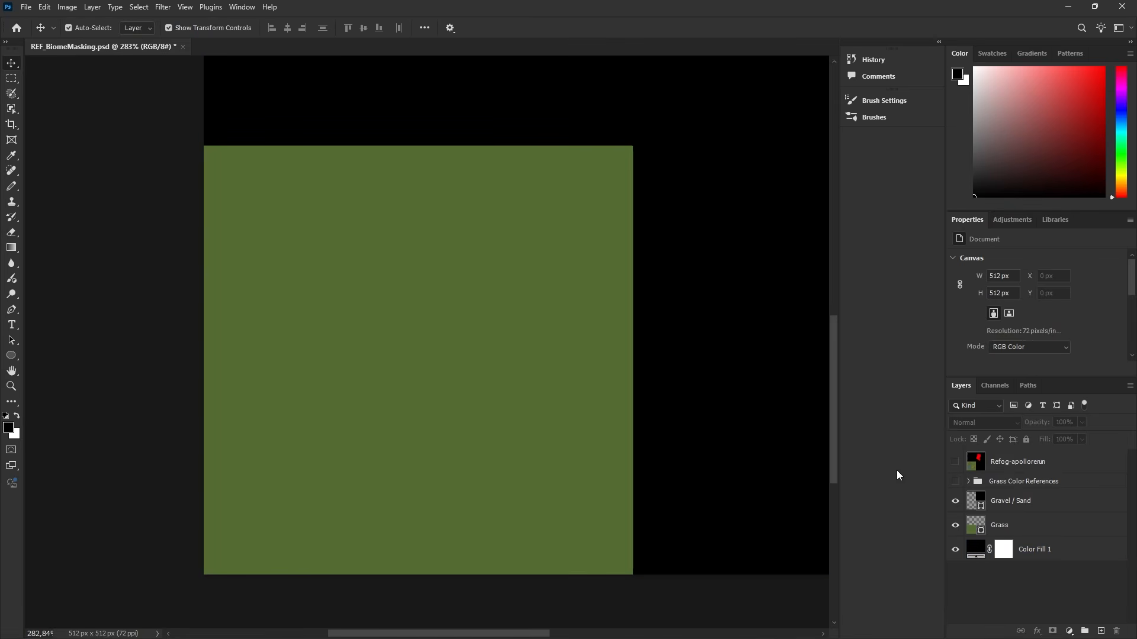
{"action": "left_click", "coordinate": [955, 462]}
{"action": "left_click", "coordinate": [954, 482]}
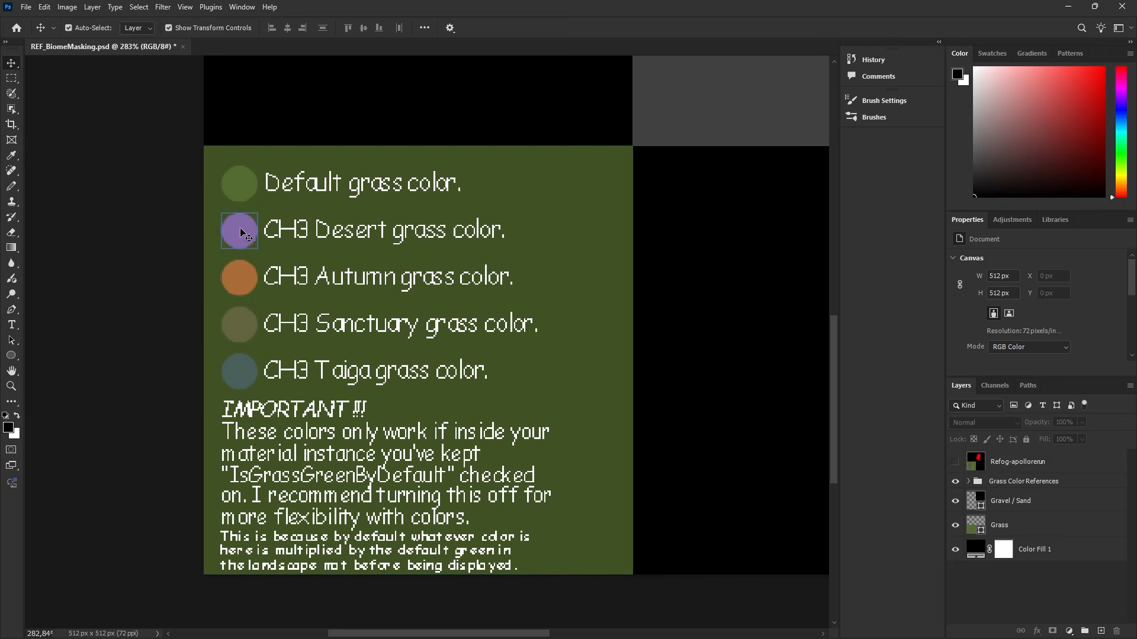
{"action": "key", "text": "alt+Tab"}
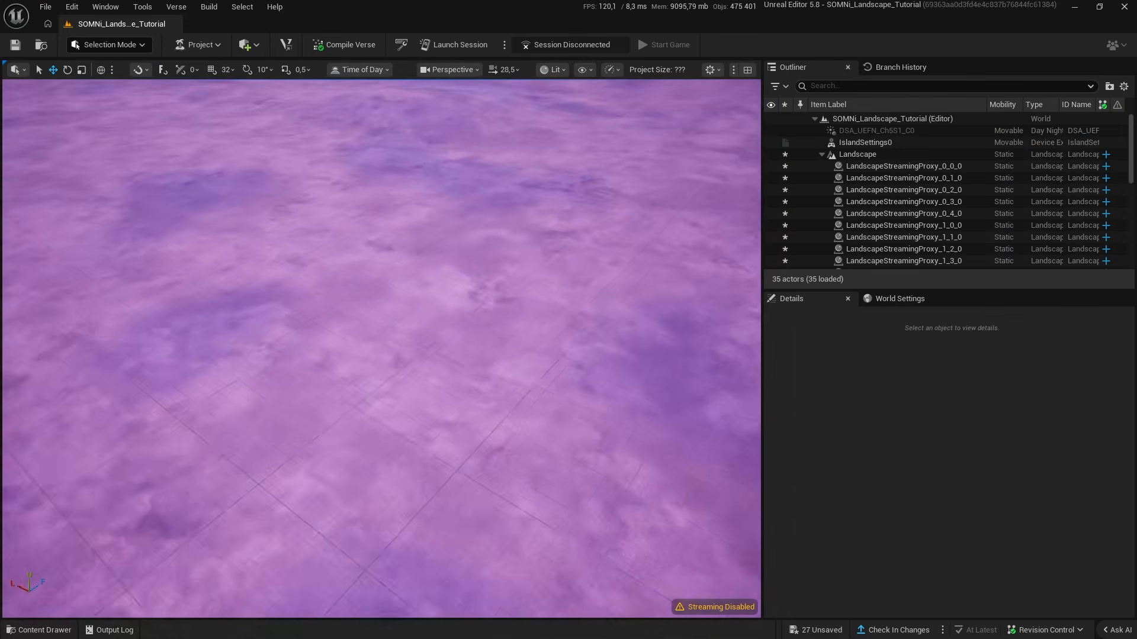
{"action": "key", "text": "alt+Tab"}
{"action": "key", "text": "alt+Tab"}
Turn IsGrassGreenByDefault back on in MI_SOMNi_Master, clear the parameter filter and save the material instance.
{"action": "key", "text": "Tab"}
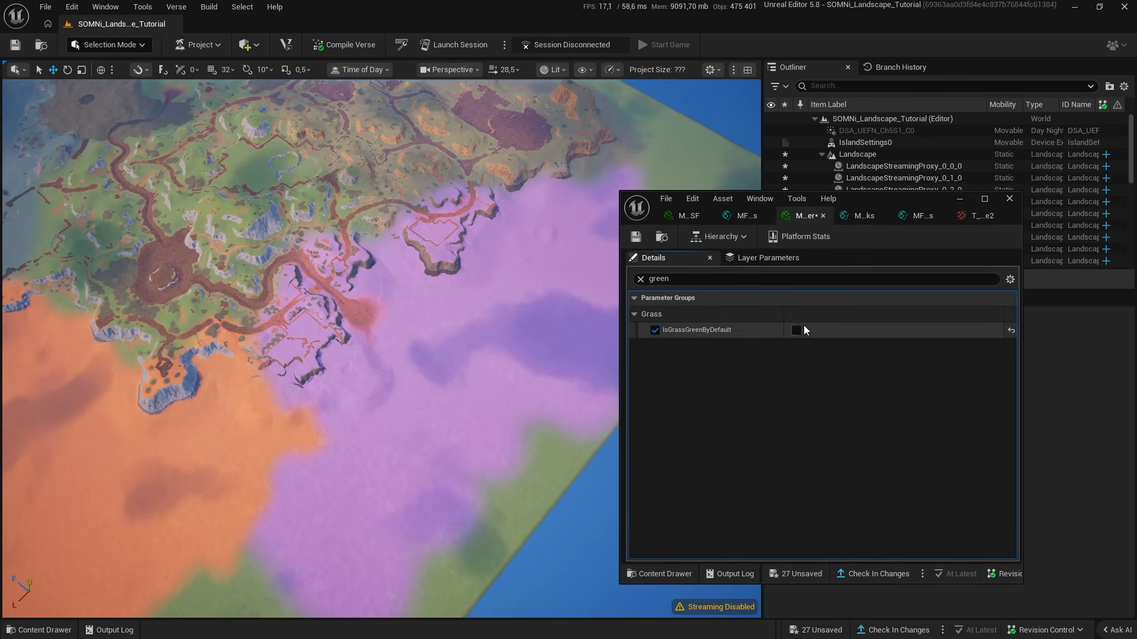
{"action": "left_click", "coordinate": [641, 280]}
{"action": "key", "text": "ctrl+s"}
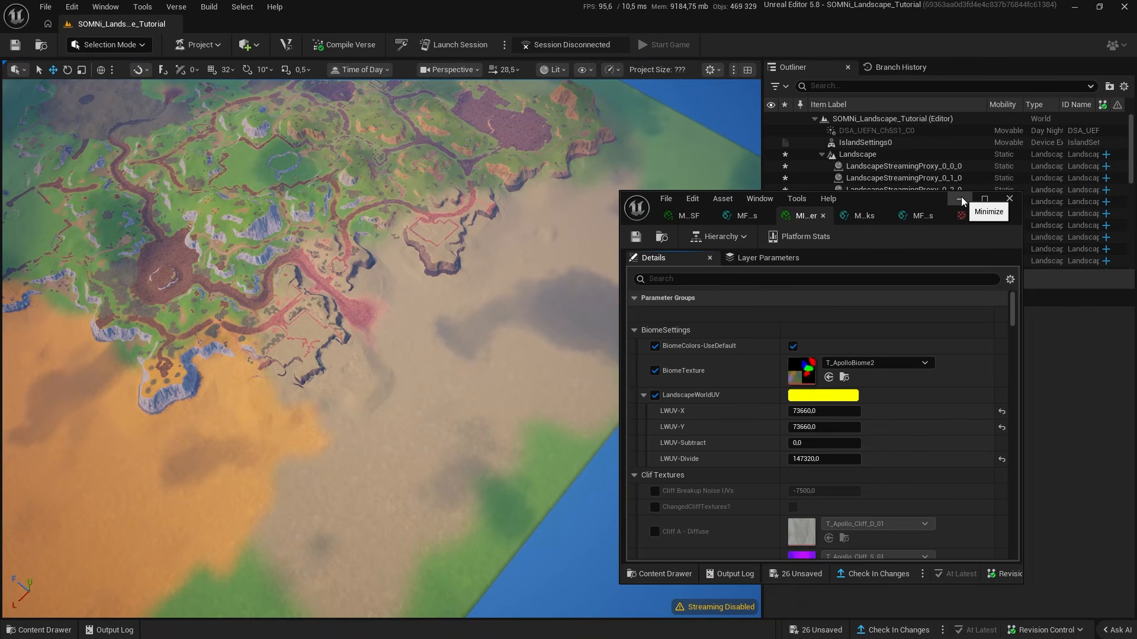
Put the material window away and survey the island's default biome colours from above.
{"action": "left_click", "coordinate": [961, 198]}
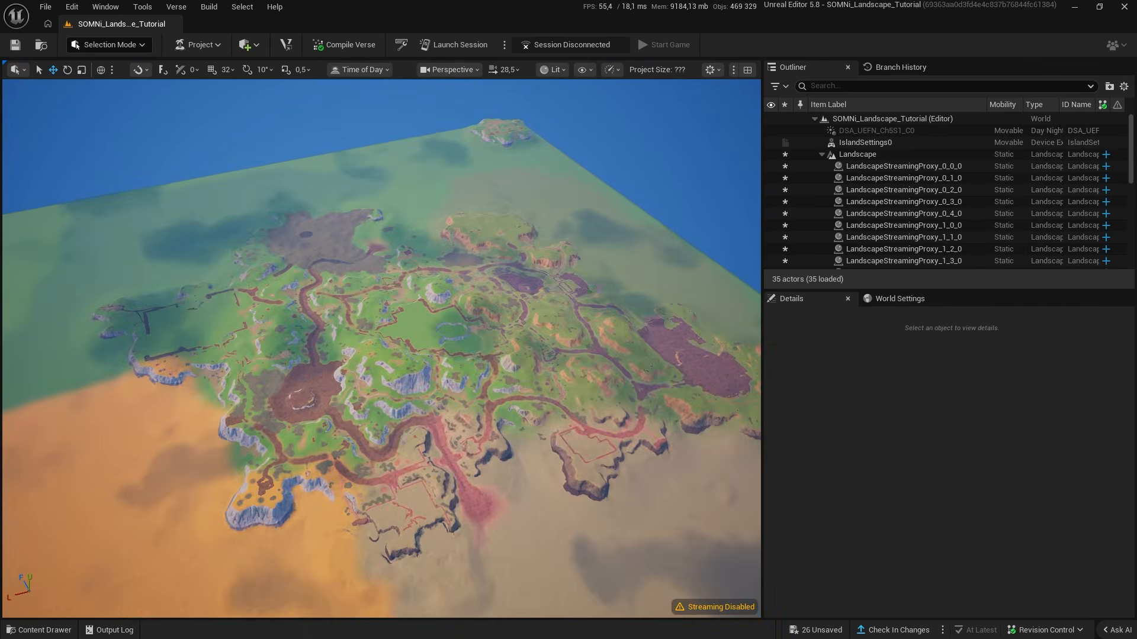
{"action": "right_click_drag", "start_coordinate": [381, 349], "coordinate": [698, 373]}
{"action": "right_click_drag", "start_coordinate": [546, 314], "coordinate": [468, 285]}
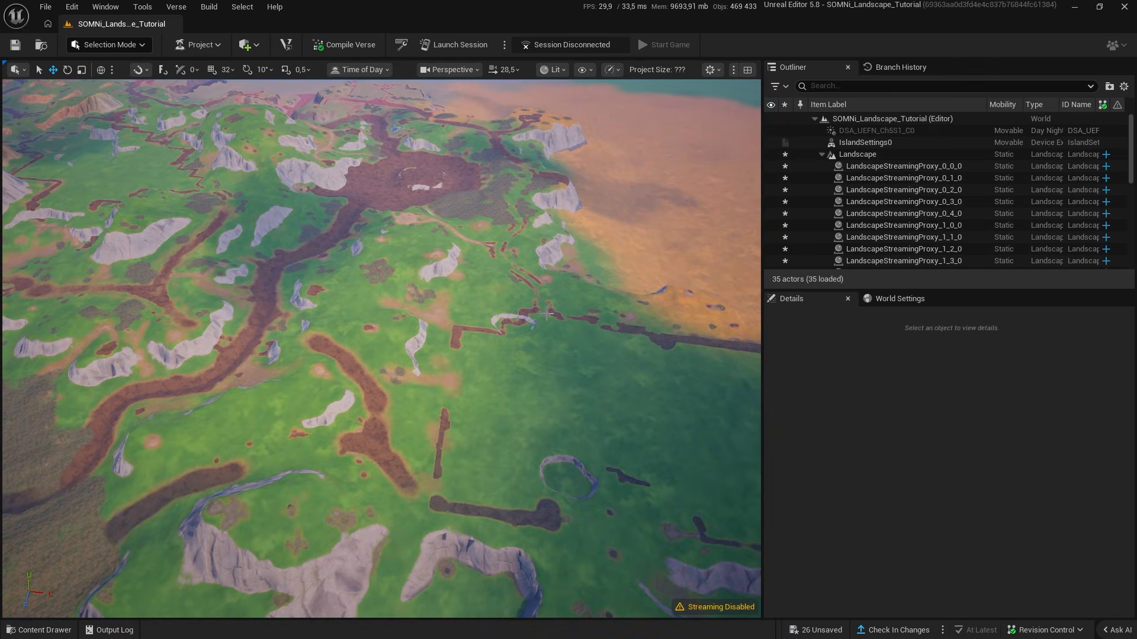
Show the whole island in a full-screen Top orthographic viewport with Unlit shading.
{"action": "right_click_drag", "start_coordinate": [546, 314], "coordinate": [533, 308]}
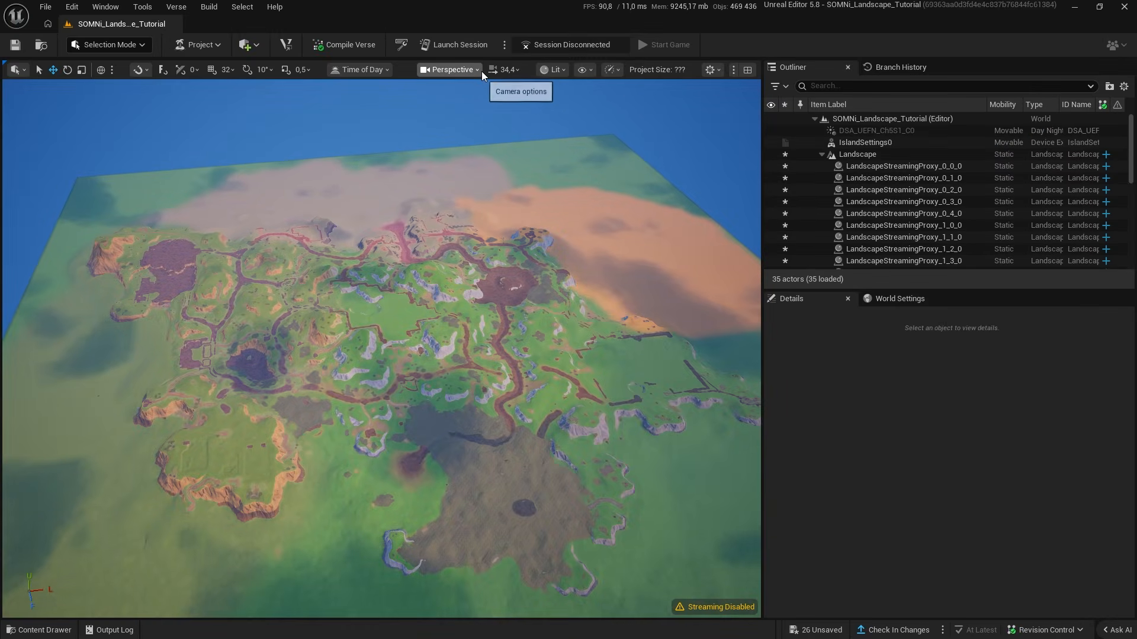
{"action": "left_click", "coordinate": [481, 71]}
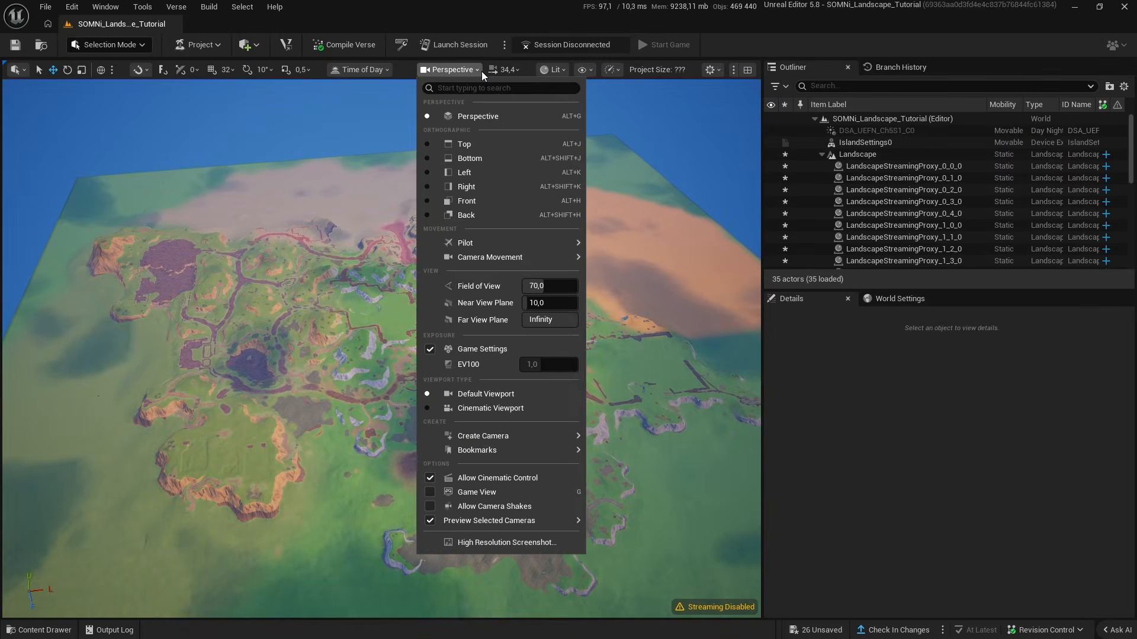
{"action": "left_click", "coordinate": [501, 140]}
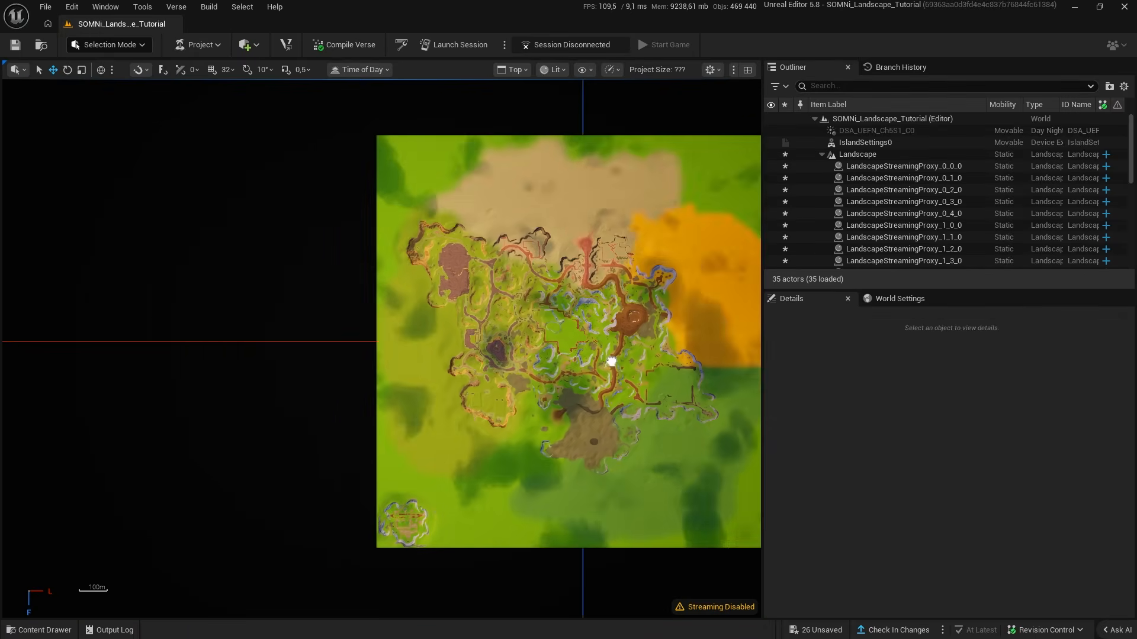
{"action": "key", "text": "F11"}
{"action": "left_click", "coordinate": [926, 16]}
{"action": "left_click", "coordinate": [954, 68]}
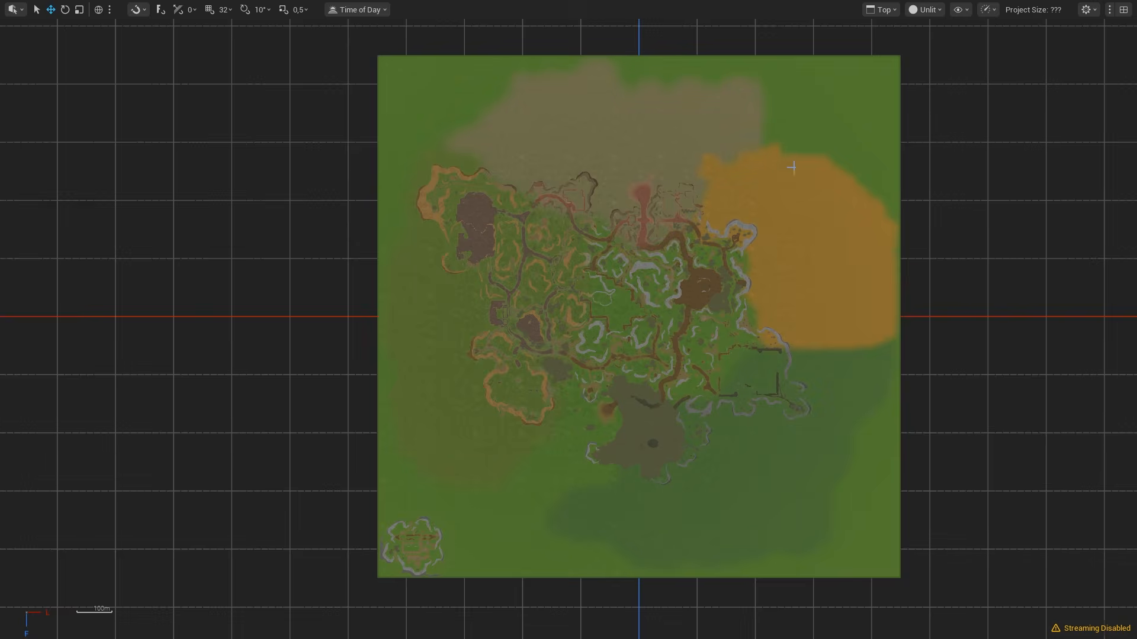
Frame the island so it fills the height of the top view and capture a viewport screenshot.
{"action": "right_click_drag", "start_coordinate": [750, 196], "coordinate": [681, 203]}
{"action": "scroll", "coordinate": [649, 241], "scroll_direction": "up", "scroll_amount": 1}
{"action": "key", "text": "F9"}
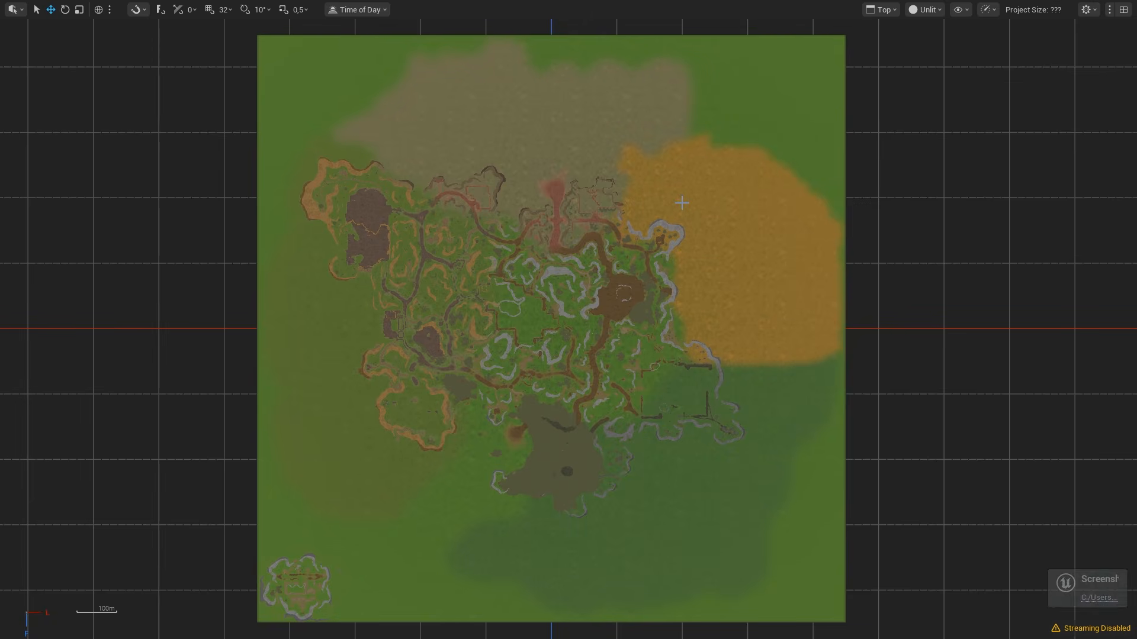
Open the captured ScreenShot00046.png from the WindowsEditor screenshots folder, inspect it, and put the image and folder windows away.
{"action": "left_click", "coordinate": [1005, 604]}
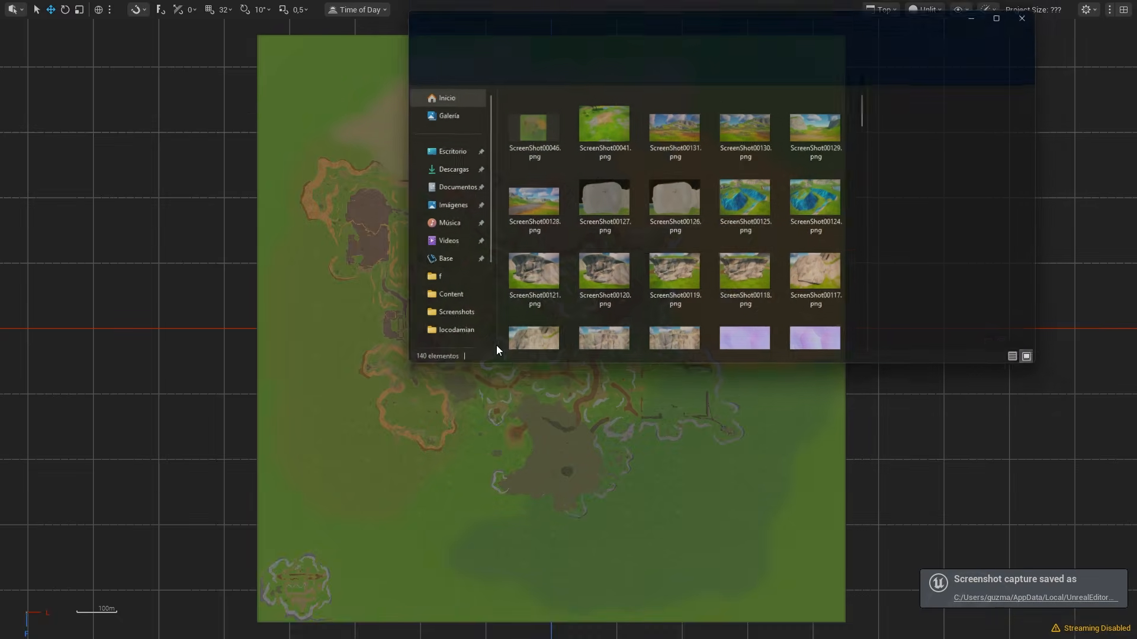
{"action": "double_click", "coordinate": [532, 133]}
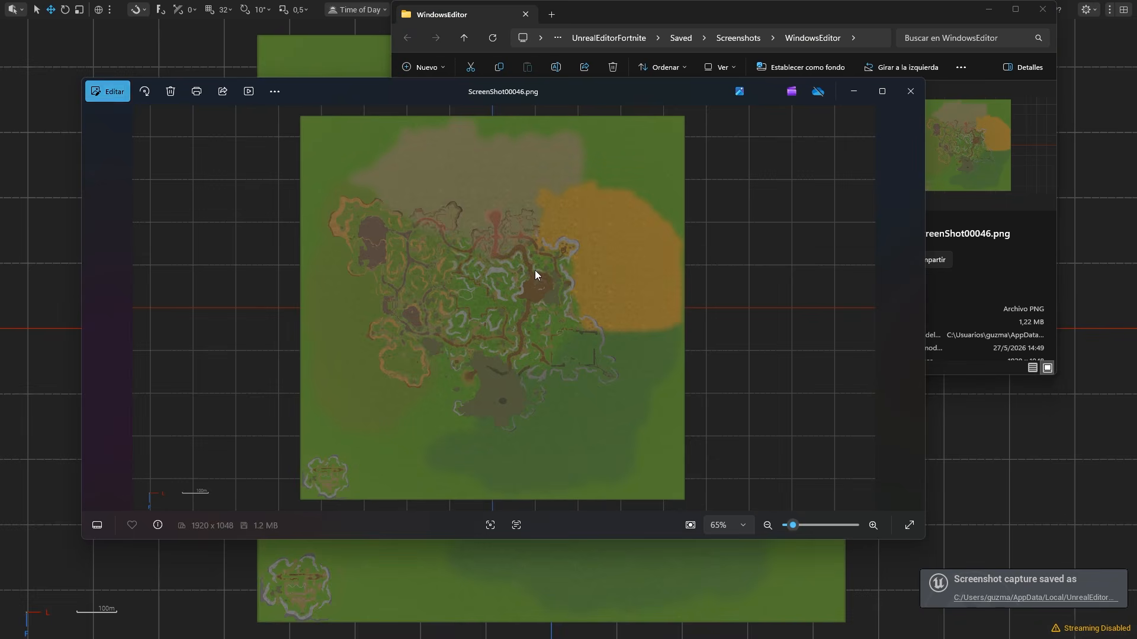
{"action": "scroll", "coordinate": [542, 285], "scroll_direction": "up", "scroll_amount": 3}
{"action": "scroll", "coordinate": [542, 285], "scroll_direction": "down", "scroll_amount": 3}
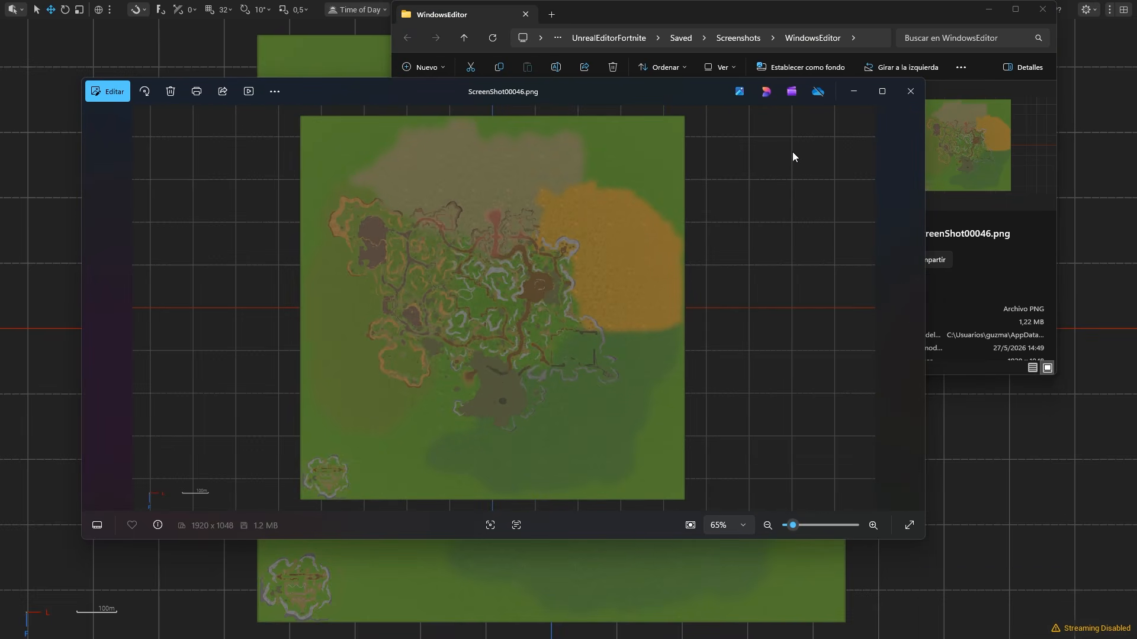
{"action": "left_click", "coordinate": [905, 88]}
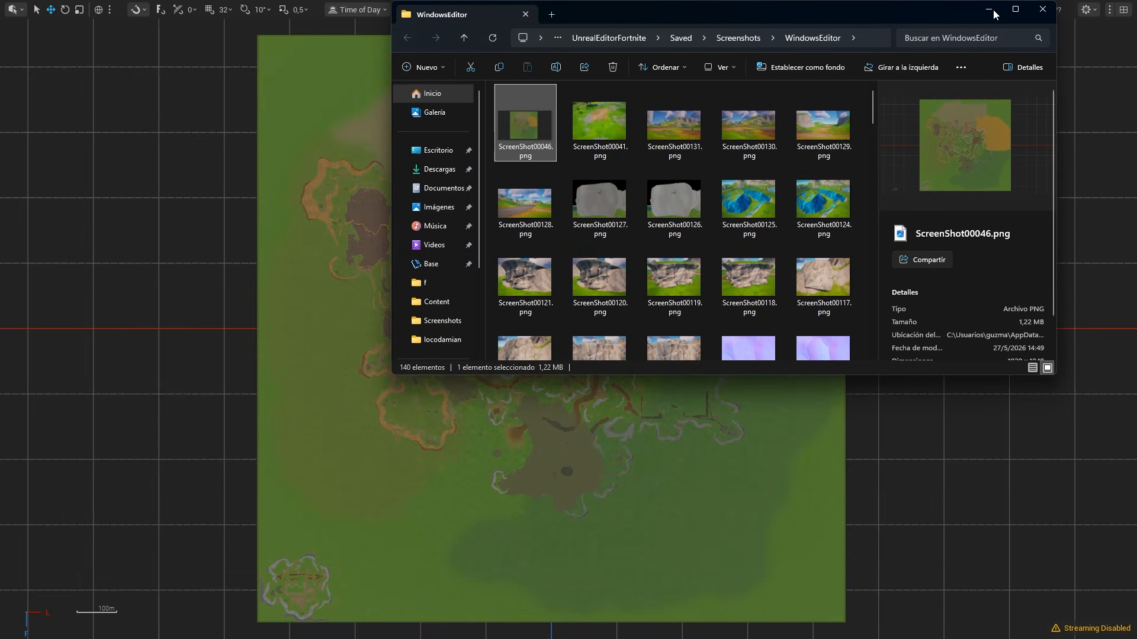
{"action": "double_click", "coordinate": [538, 142]}
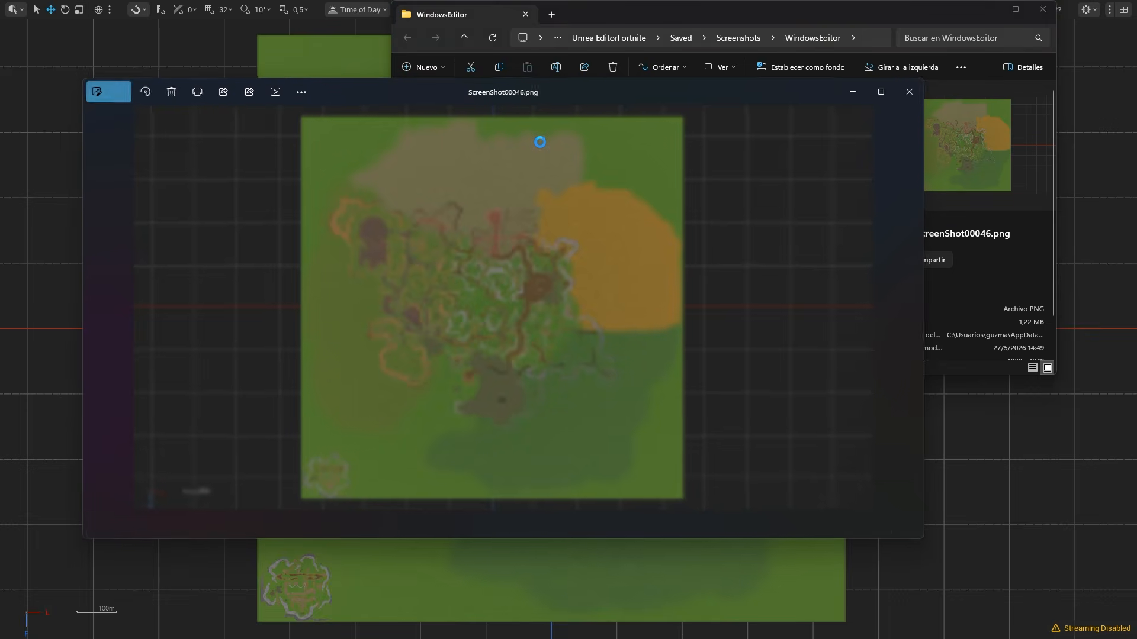
{"action": "left_click", "coordinate": [853, 91]}
{"action": "left_click", "coordinate": [984, 10]}
Look at the island in Perspective, return to the Top orthographic view, and show the viewport's camera options.
{"action": "key", "text": "alt+g"}
{"action": "right_click_drag", "start_coordinate": [873, 58], "coordinate": [858, 94]}
{"action": "key", "text": "w"}
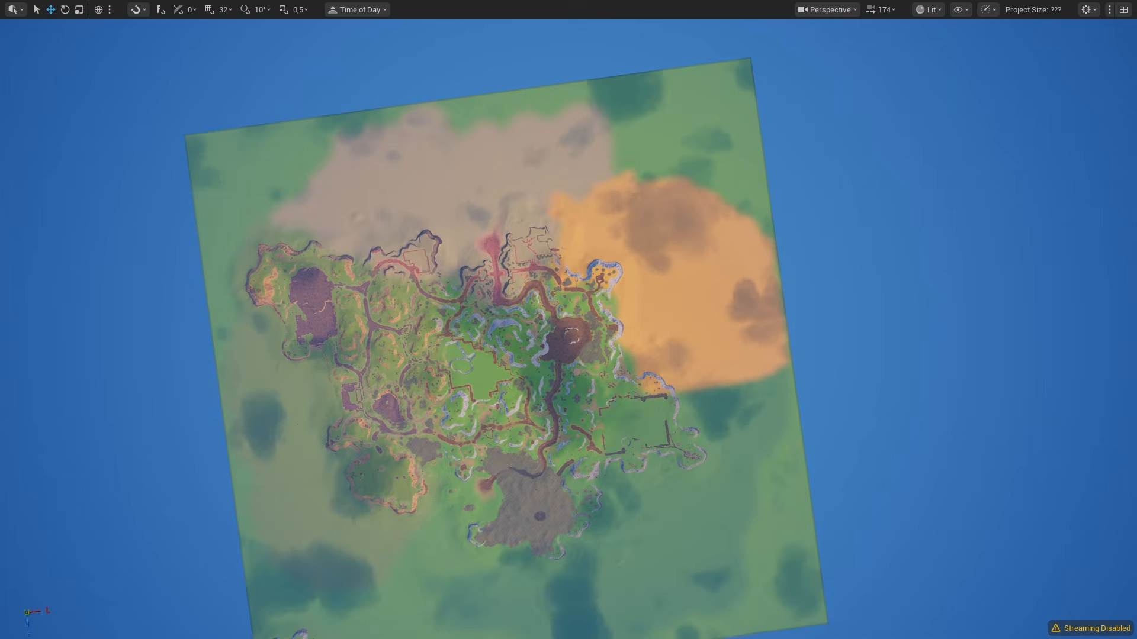
{"action": "left_click", "coordinate": [847, 10]}
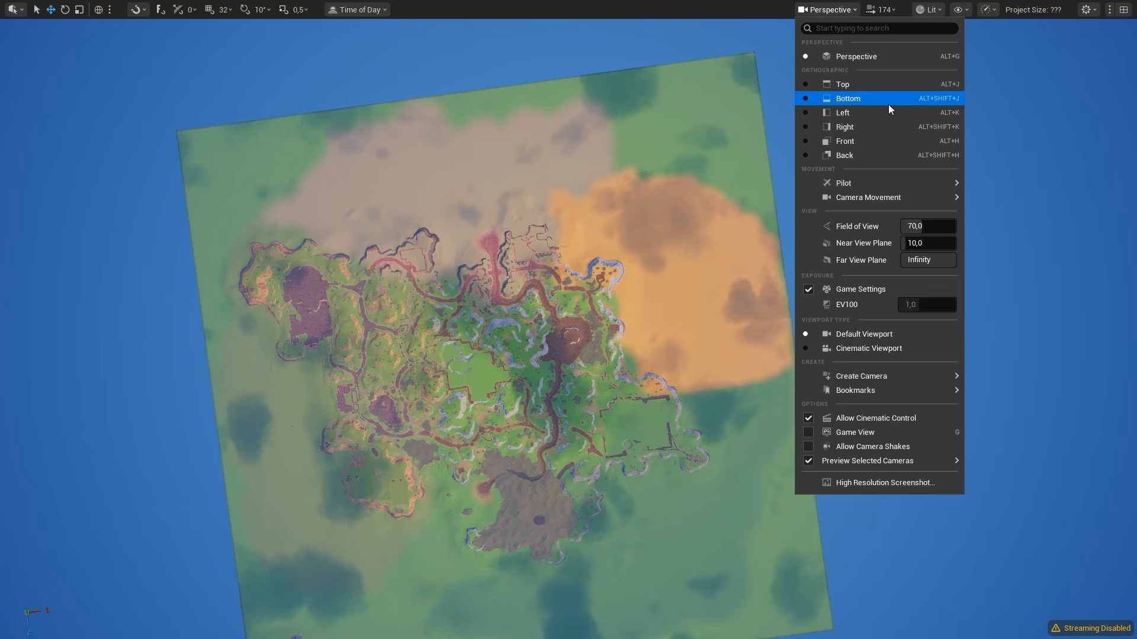
{"action": "left_click", "coordinate": [882, 94]}
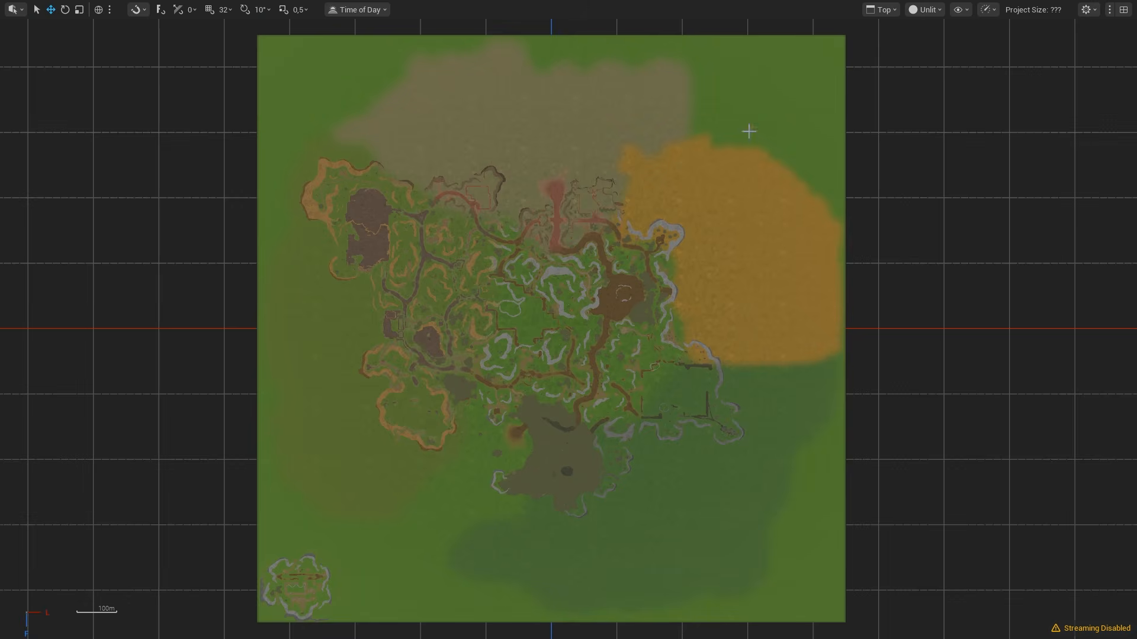
{"action": "left_click", "coordinate": [882, 8]}
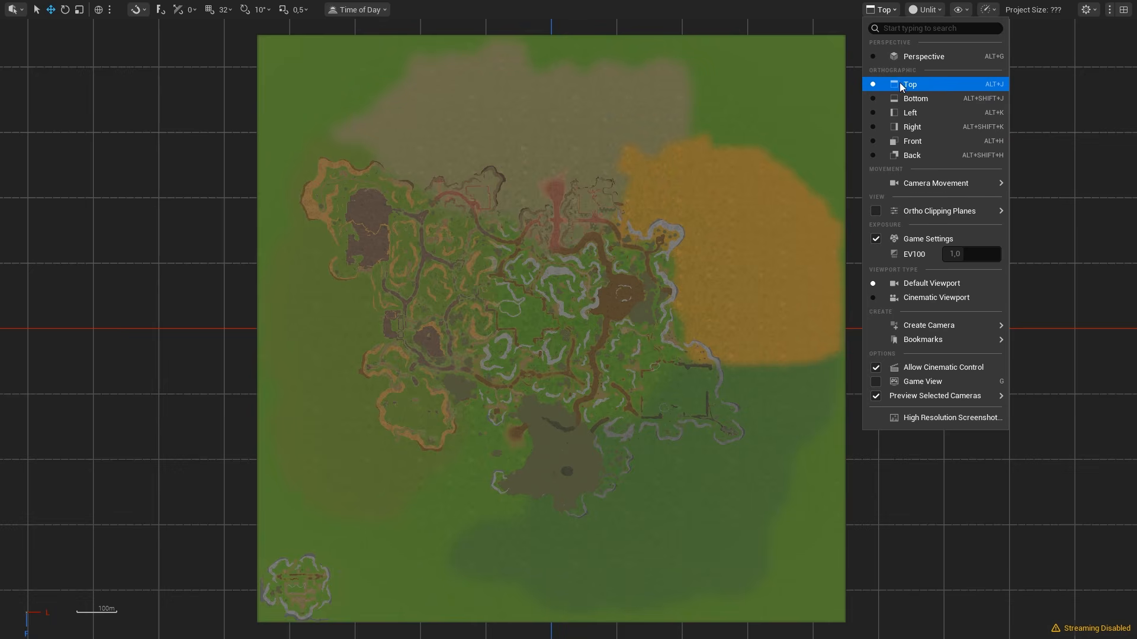
{"action": "left_click", "coordinate": [650, 229]}
Maximize the screenshots folder window in File Explorer and switch to REF_BiomeMasking.psd in Photoshop.
{"action": "key", "text": "alt+Tab"}
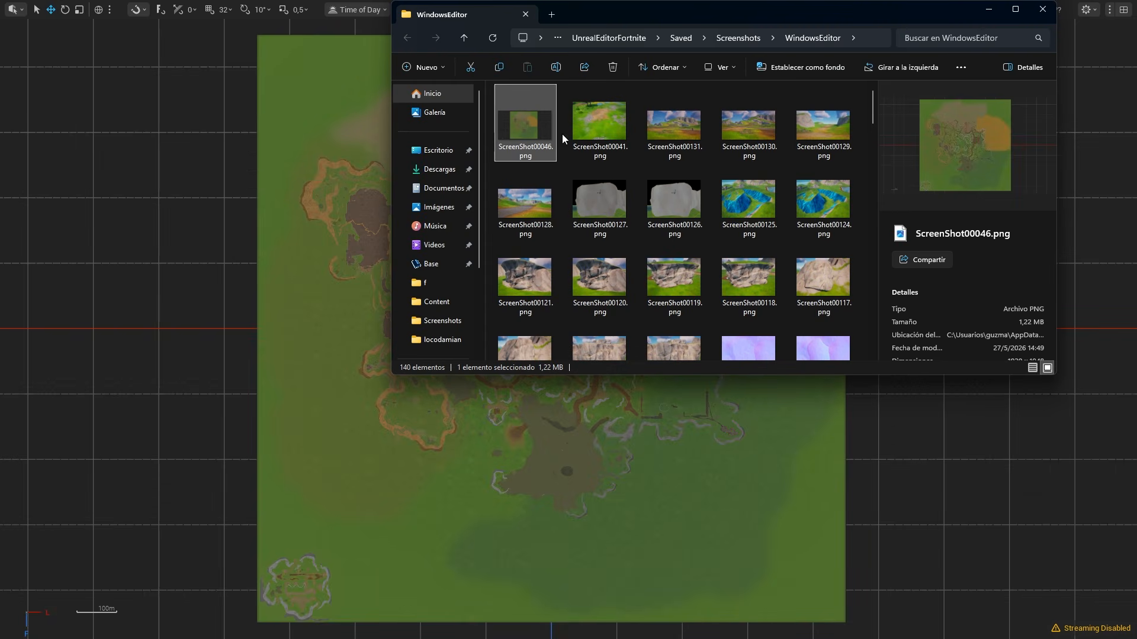
{"action": "left_click", "coordinate": [1019, 13]}
{"action": "key", "text": "alt+Tab"}
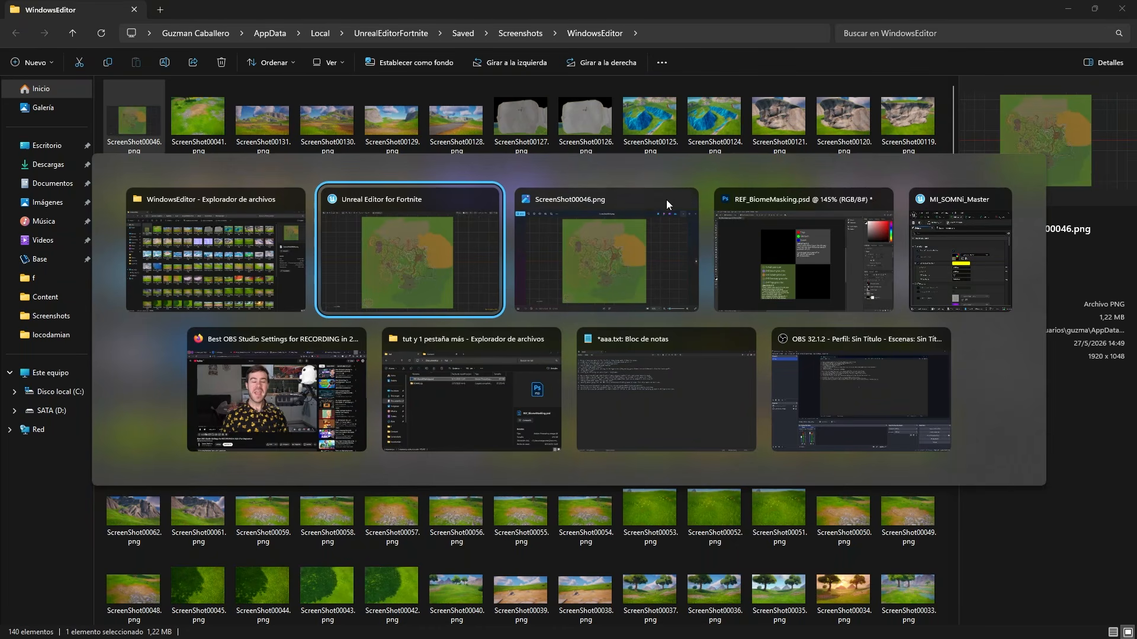
{"action": "left_click", "coordinate": [700, 235]}
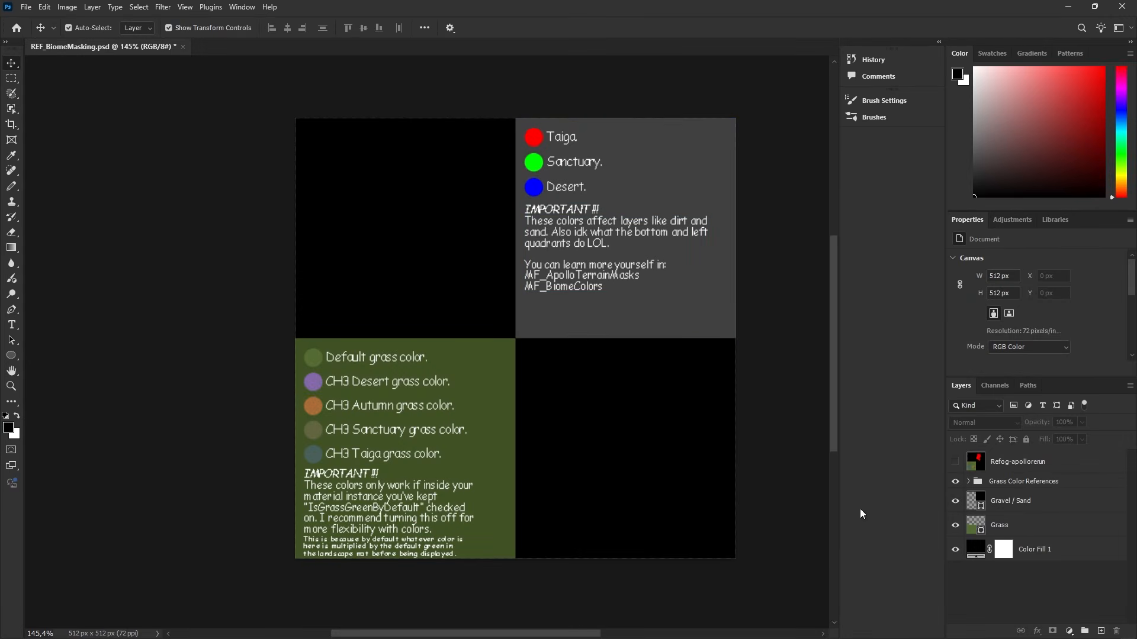
Switch to the Unreal material editor and set the BiomeTexture parameter in MF_ApolloTerrainMasks to SpeedyBiomes.
{"action": "key", "text": "alt+Tab"}
{"action": "left_click", "coordinate": [858, 219]}
{"action": "left_click", "coordinate": [474, 23]}
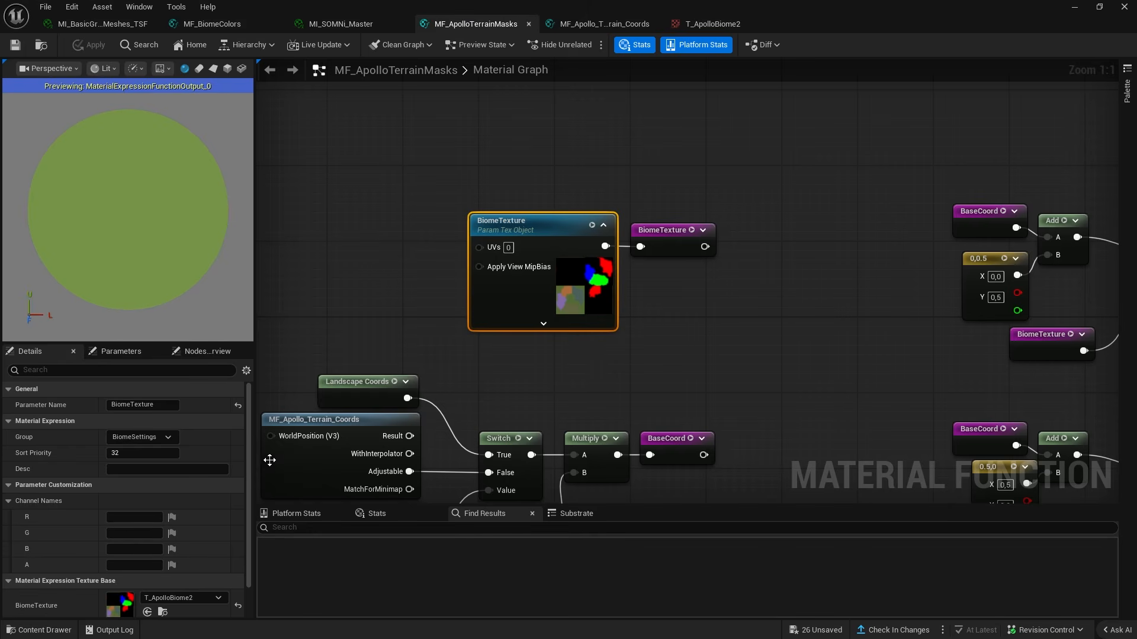
{"action": "left_click", "coordinate": [147, 612]}
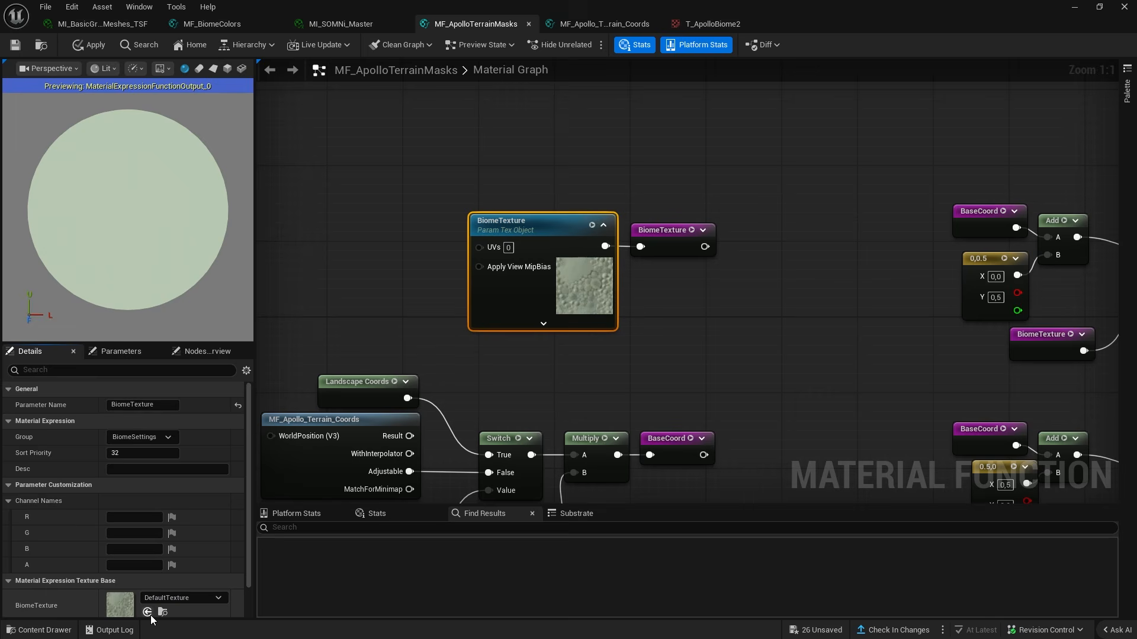
{"action": "scroll", "coordinate": [152, 604], "scroll_direction": "down", "scroll_amount": 2}
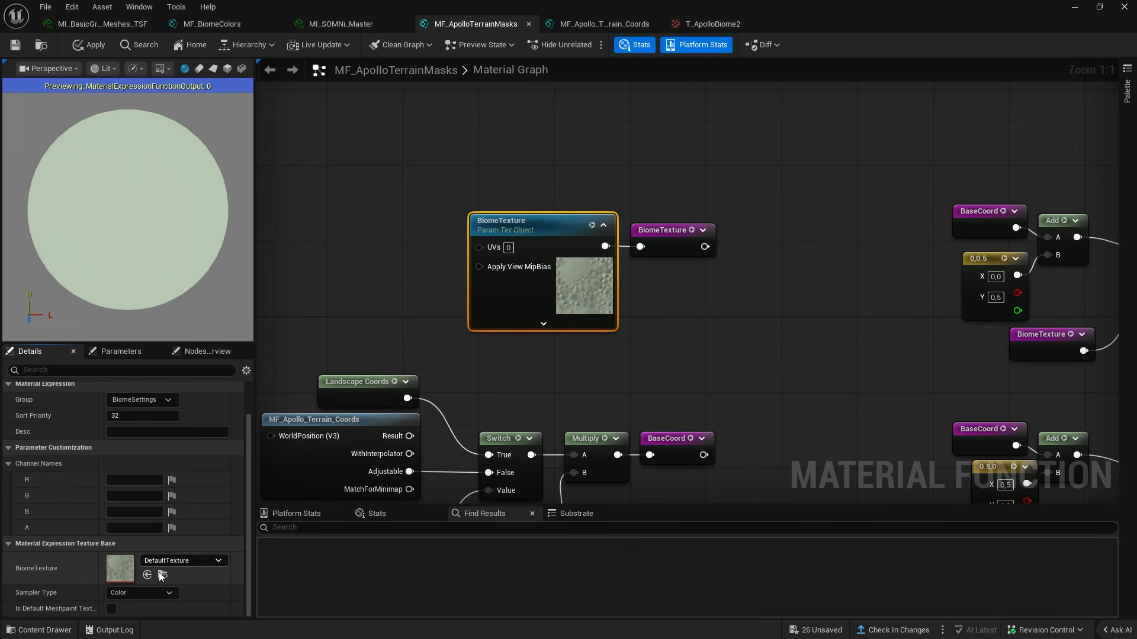
{"action": "left_click", "coordinate": [172, 563]}
{"action": "left_click", "coordinate": [243, 414]}
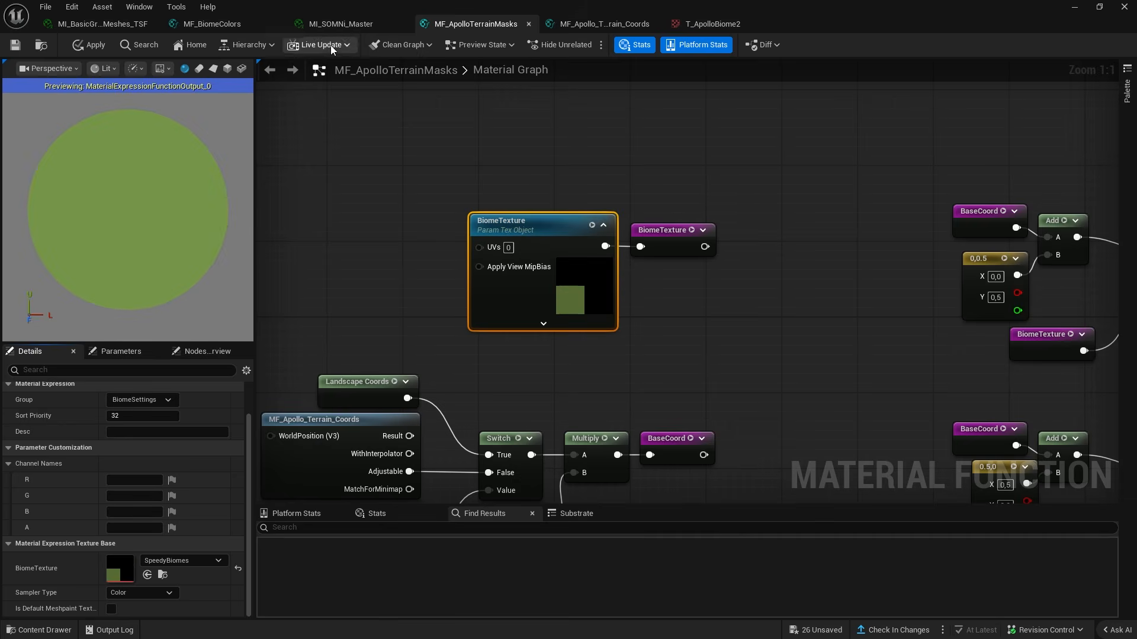
Disable the BiomeTexture and LandscapeWorldUV overrides in MI_SOMNi_Master and collapse the LandscapeWorldUV values.
{"action": "left_click", "coordinate": [341, 24]}
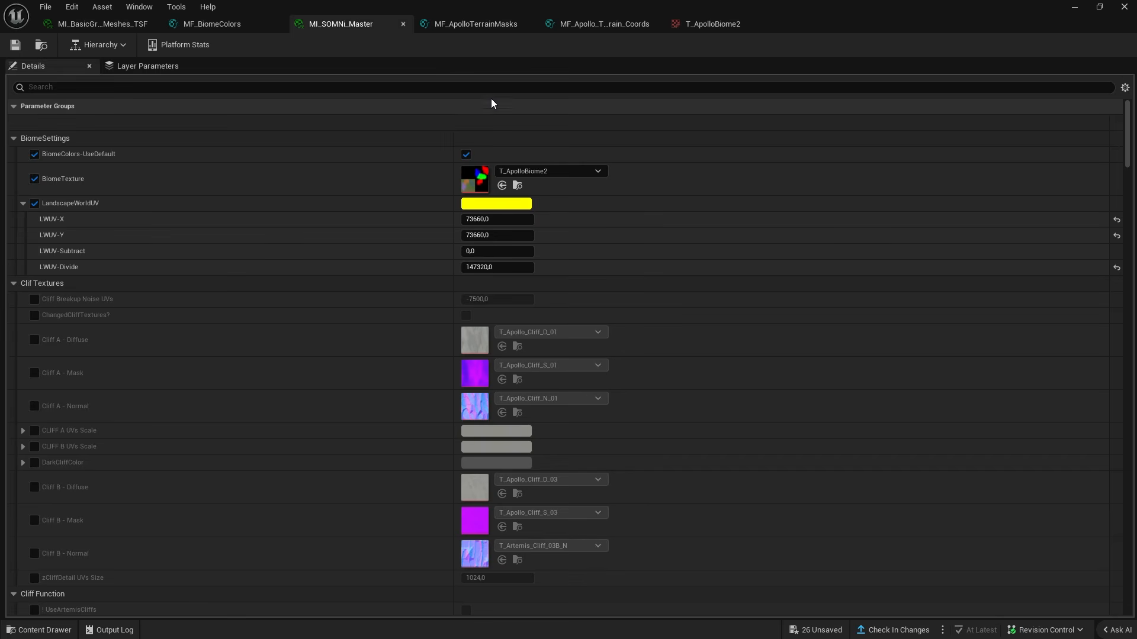
{"action": "left_click", "coordinate": [34, 178]}
{"action": "left_click", "coordinate": [34, 203]}
{"action": "left_click", "coordinate": [23, 203]}
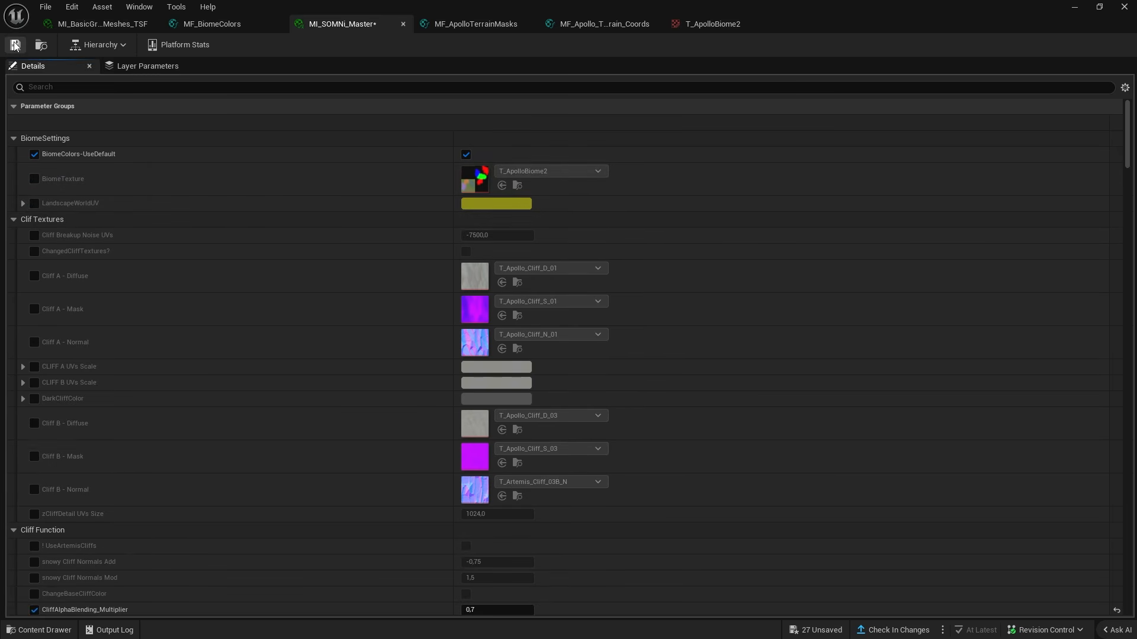
Switch to the WindowsEditor screenshots folder in File Explorer to pick up ScreenShot00046.png.
{"action": "key", "text": "alt+Tab"}
{"action": "key", "text": "alt+Tab"}
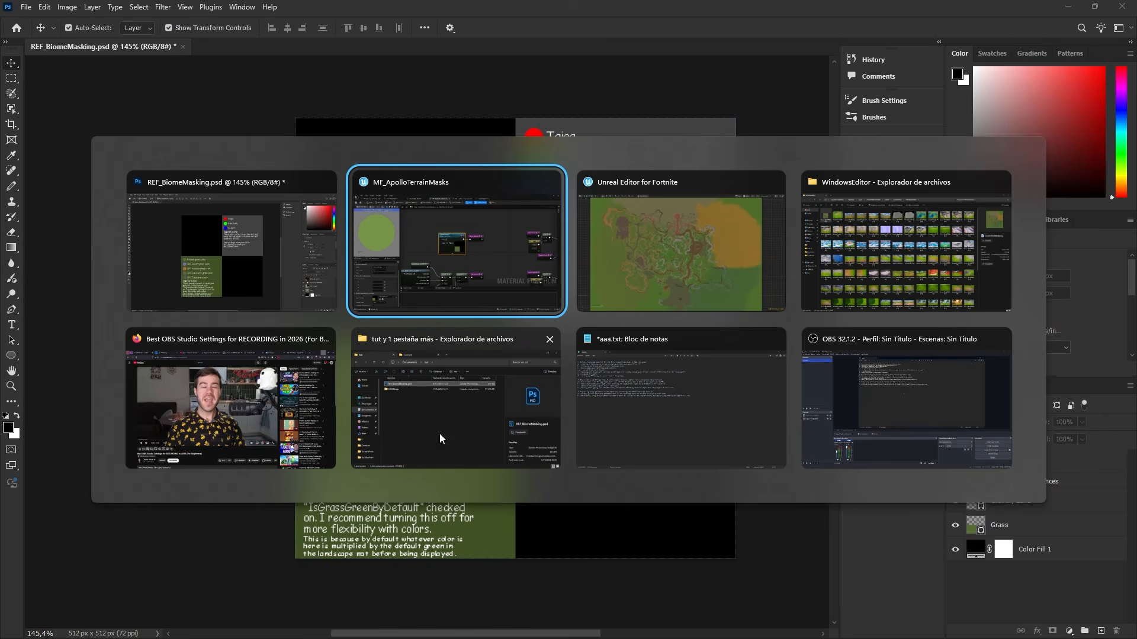
{"action": "left_click", "coordinate": [919, 217]}
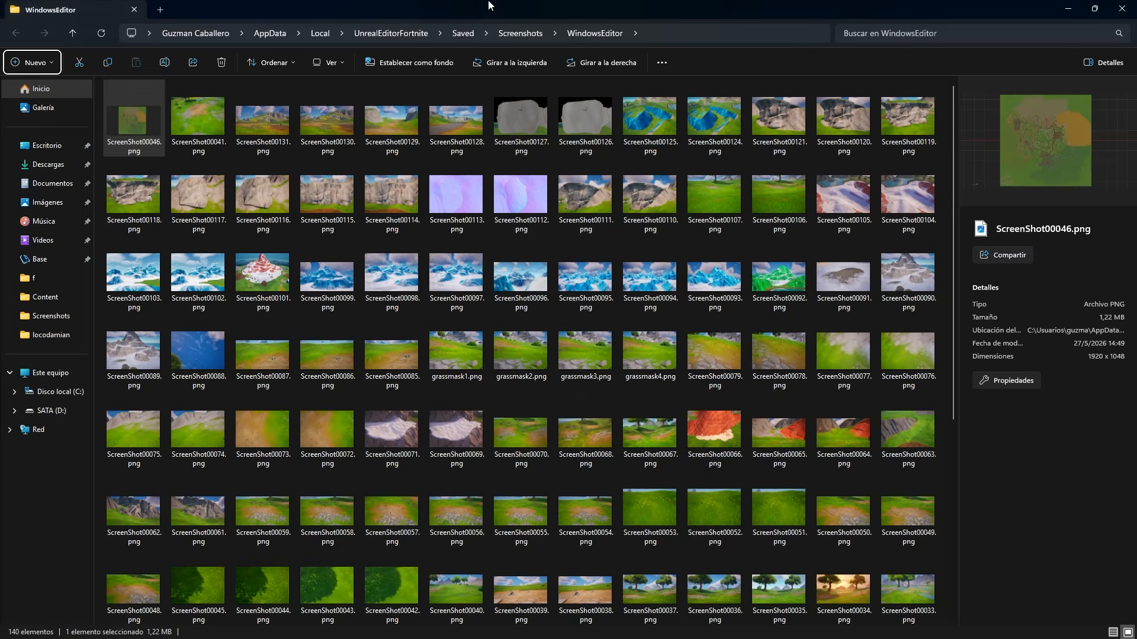
Open ScreenShot00046.png in Photoshop and draw a rectangle shape about 5 by 6 px at the green map's upper-left corner.
{"action": "left_click_drag", "start_coordinate": [332, 132], "coordinate": [277, 50]}
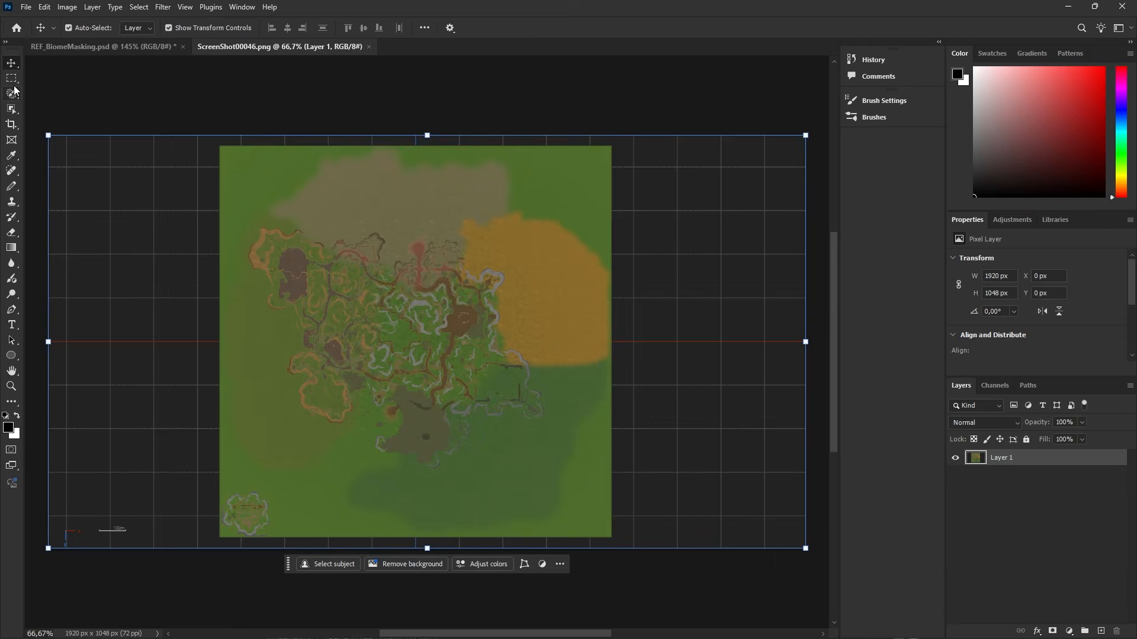
{"action": "left_click", "coordinate": [11, 78]}
{"action": "scroll", "coordinate": [222, 155], "scroll_direction": "up", "scroll_amount": 10, "text": "alt"}
{"action": "scroll", "coordinate": [254, 267], "scroll_direction": "up", "scroll_amount": 10, "text": "alt"}
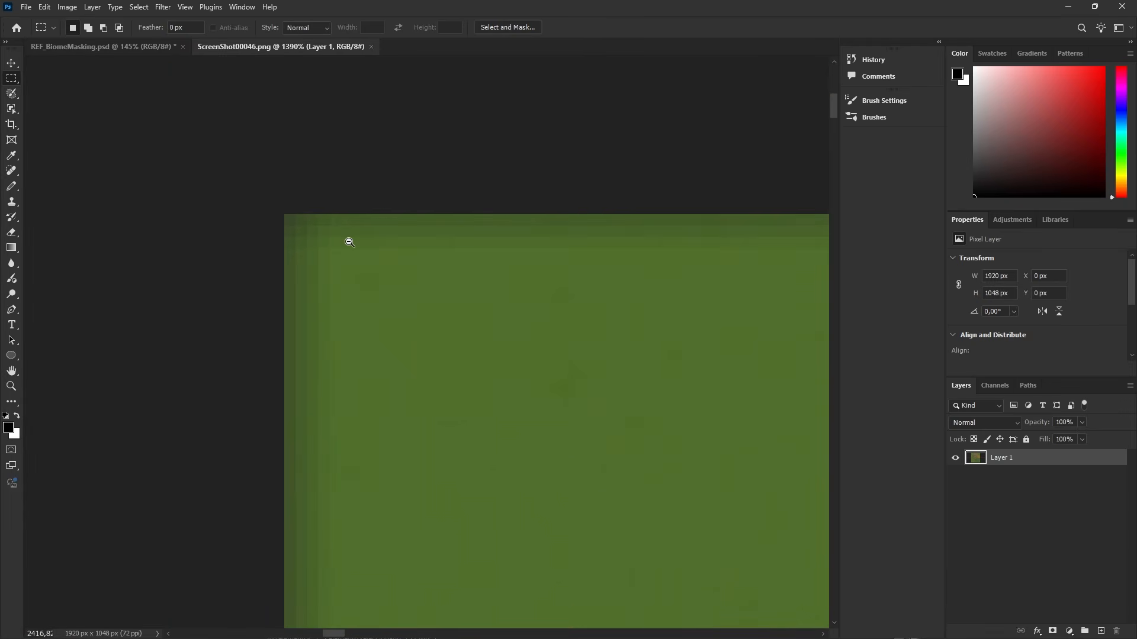
{"action": "right_click", "coordinate": [19, 357]}
{"action": "left_click", "coordinate": [77, 355]}
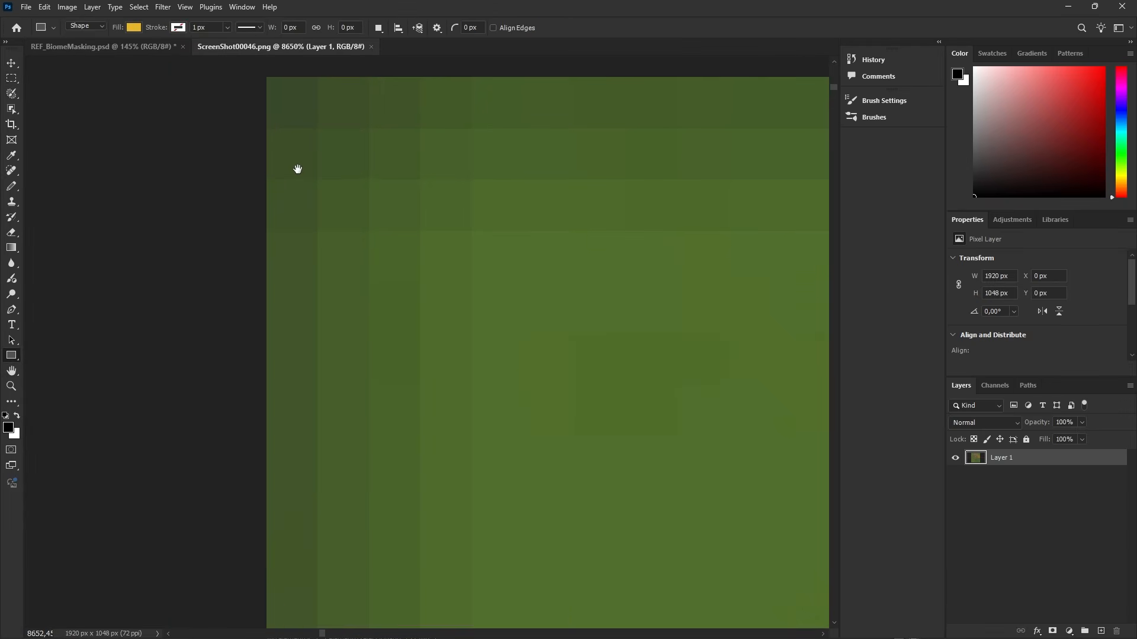
{"action": "scroll", "coordinate": [296, 167], "scroll_direction": "up", "scroll_amount": 2}
{"action": "left_click_drag", "start_coordinate": [279, 187], "coordinate": [525, 464]}
{"action": "key", "text": "v"}
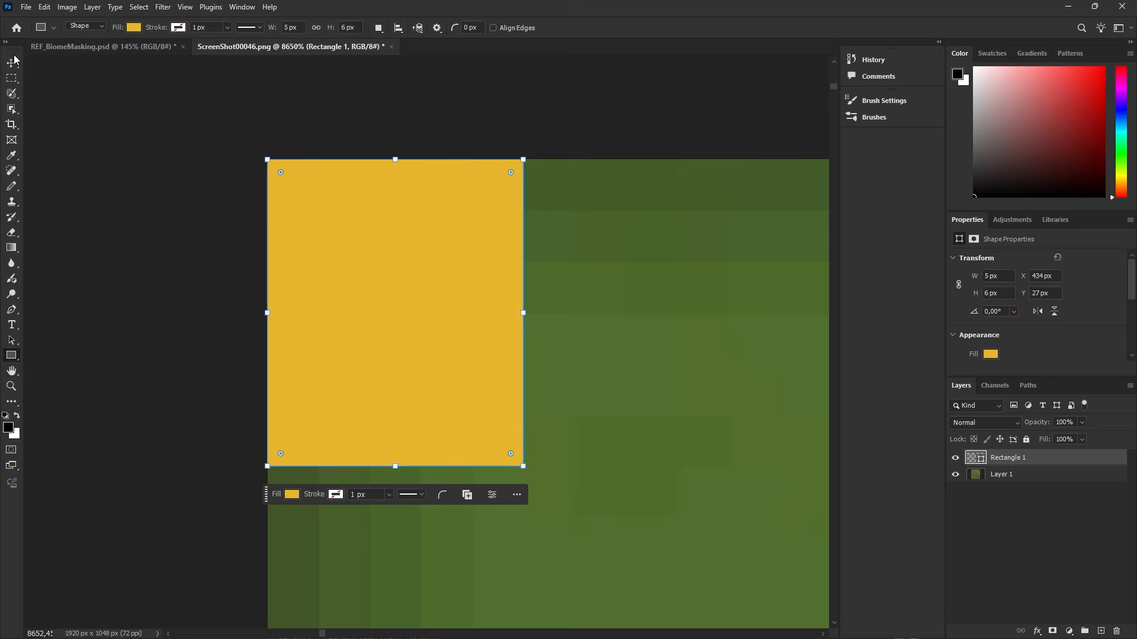
Stretch the yellow rectangle to the map's lower-right corner so it covers the whole map, about 994 by 993 px.
{"action": "scroll", "coordinate": [302, 309], "scroll_direction": "down", "scroll_amount": 15, "text": "alt"}
{"action": "left_click_drag", "start_coordinate": [241, 113], "coordinate": [668, 535]}
{"action": "scroll", "coordinate": [666, 534], "scroll_direction": "up", "scroll_amount": 10, "text": "alt"}
{"action": "left_click_drag", "start_coordinate": [667, 535], "coordinate": [386, 292]}
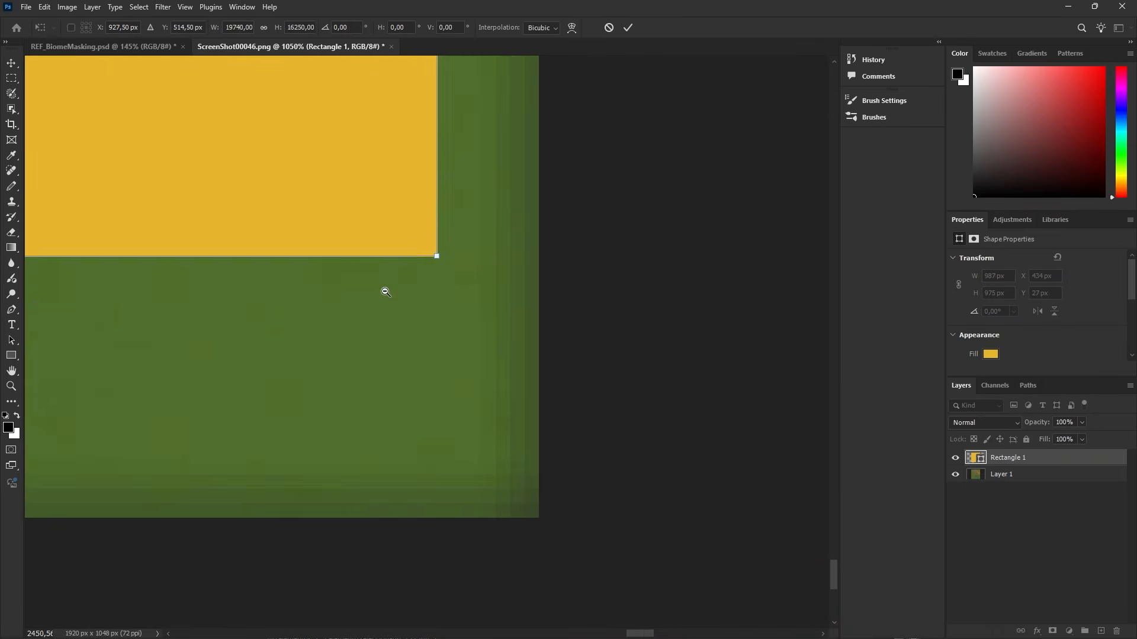
{"action": "left_click_drag", "start_coordinate": [437, 255], "coordinate": [539, 517]}
{"action": "key", "text": "Return"}
{"action": "scroll", "coordinate": [536, 286], "scroll_direction": "down", "scroll_amount": 20, "text": "alt"}
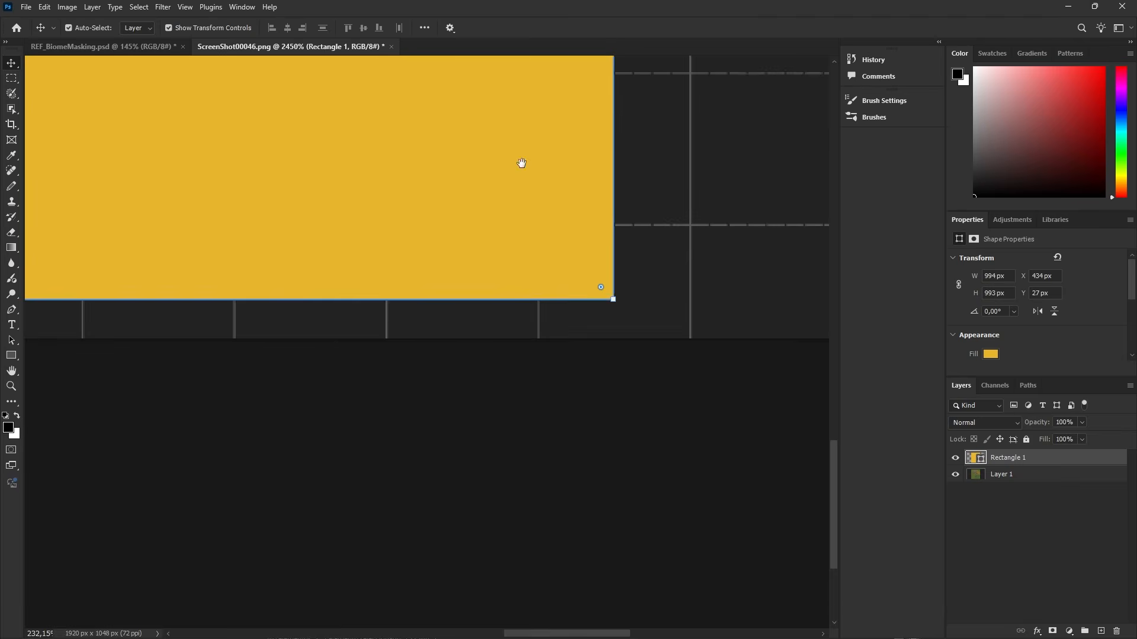
{"action": "scroll", "coordinate": [614, 447], "scroll_direction": "up", "scroll_amount": 4, "text": "alt"}
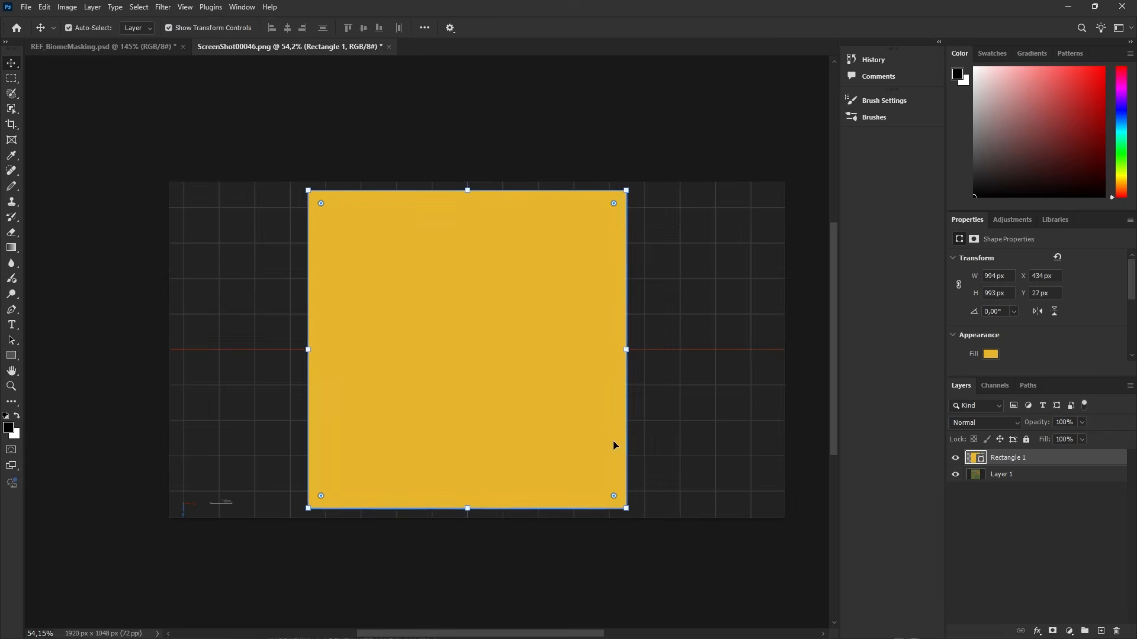
Load the rectangle's outline as a selection and cut that area of Layer 1 onto its own layer.
{"action": "left_click", "coordinate": [982, 461], "text": "ctrl"}
{"action": "left_click", "coordinate": [982, 474]}
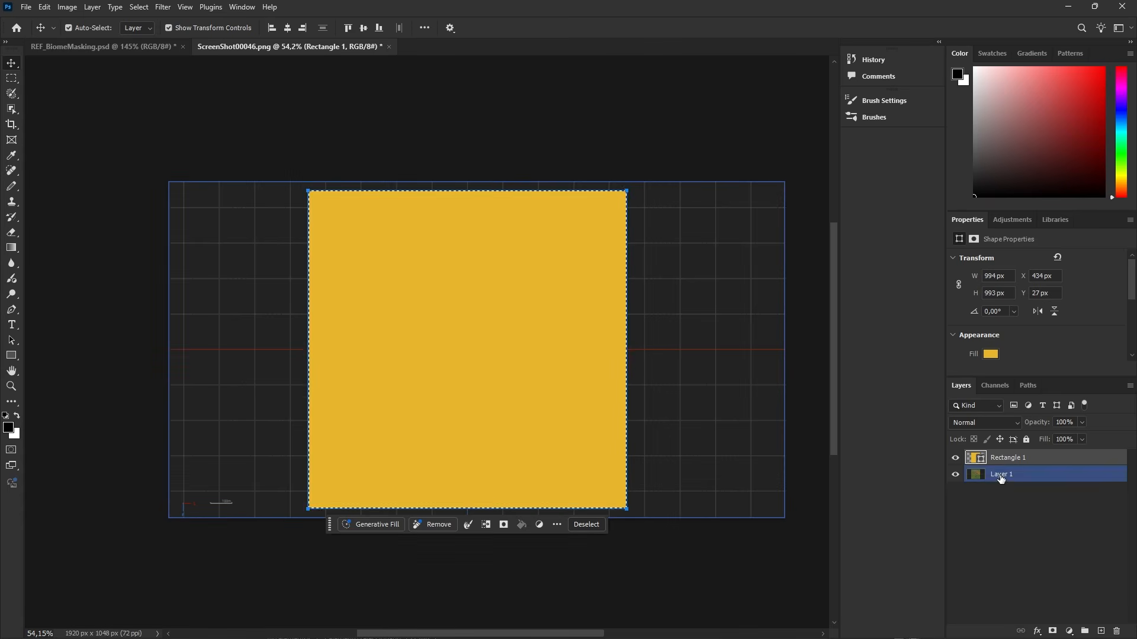
{"action": "key", "text": "ctrl+shift+j"}
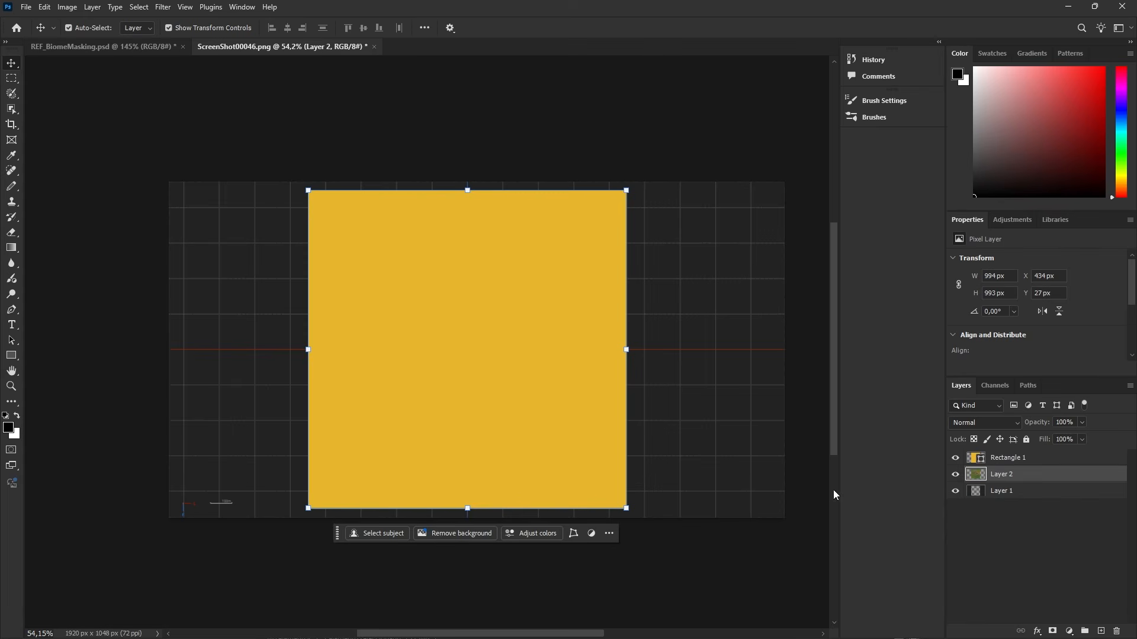
{"action": "left_click", "coordinate": [101, 91]}
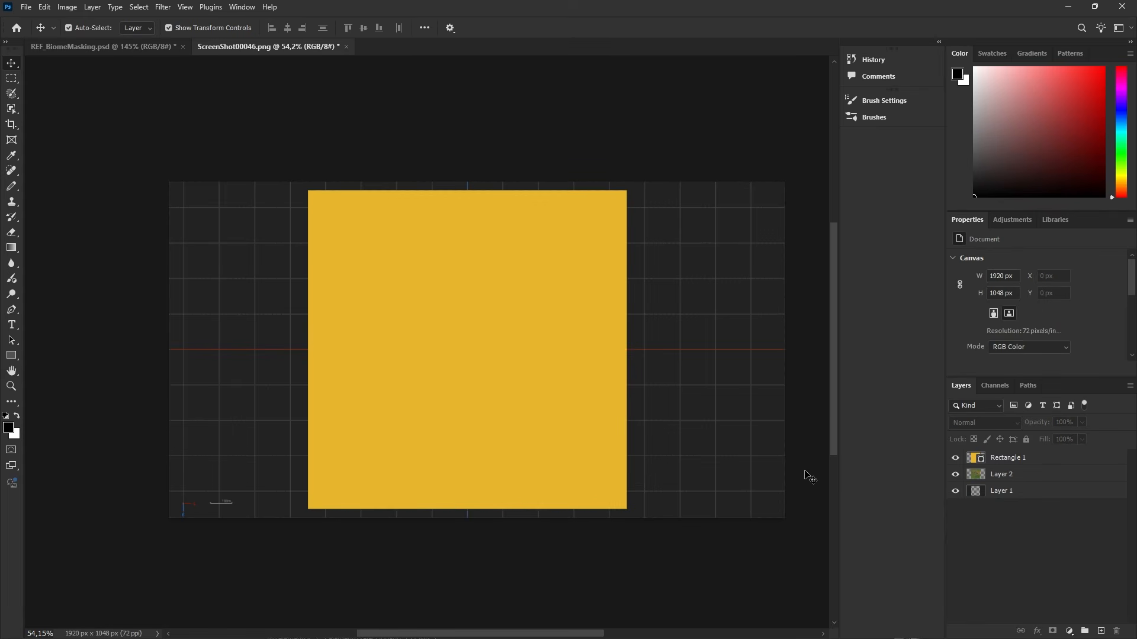
Delete the Rectangle 1 and Layer 1 layers, leaving only the cut-out map.
{"action": "left_click", "coordinate": [1022, 460]}
{"action": "left_click", "coordinate": [1002, 485], "text": "ctrl"}
{"action": "key", "text": "Delete"}
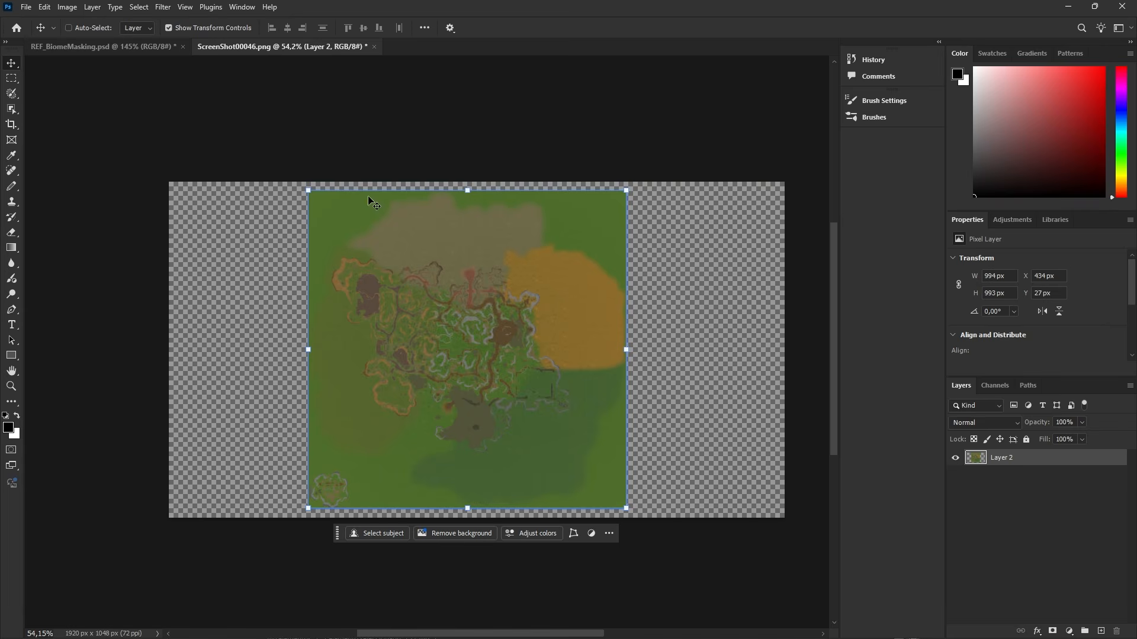
Paste the cut-out map into REF_BiomeMasking.psd above the Grass layer and align it with the lower-left quadrant's upper-left corner.
{"action": "left_click", "coordinate": [51, 47]}
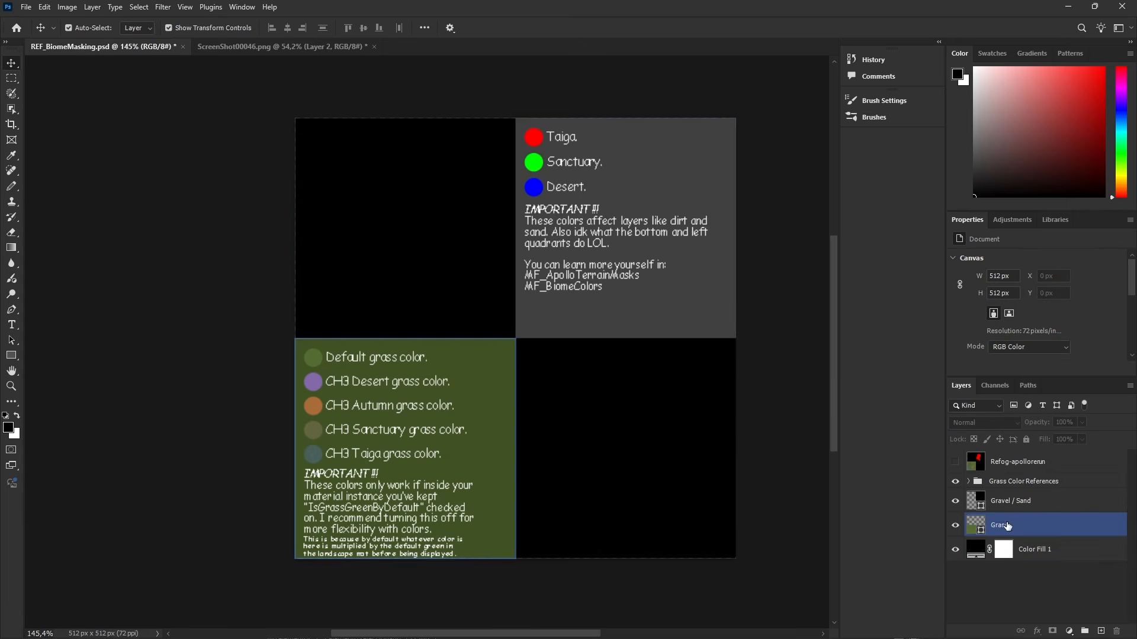
{"action": "left_click", "coordinate": [392, 342]}
{"action": "key", "text": "ctrl+v"}
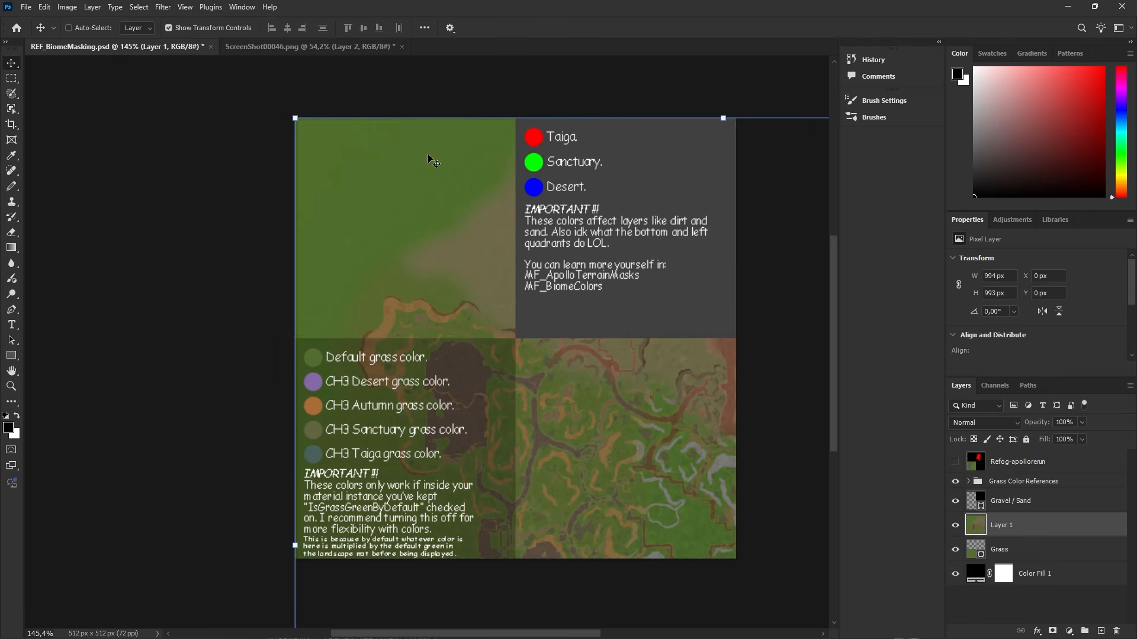
{"action": "left_click_drag", "start_coordinate": [432, 159], "coordinate": [431, 377], "text": "ctrl"}
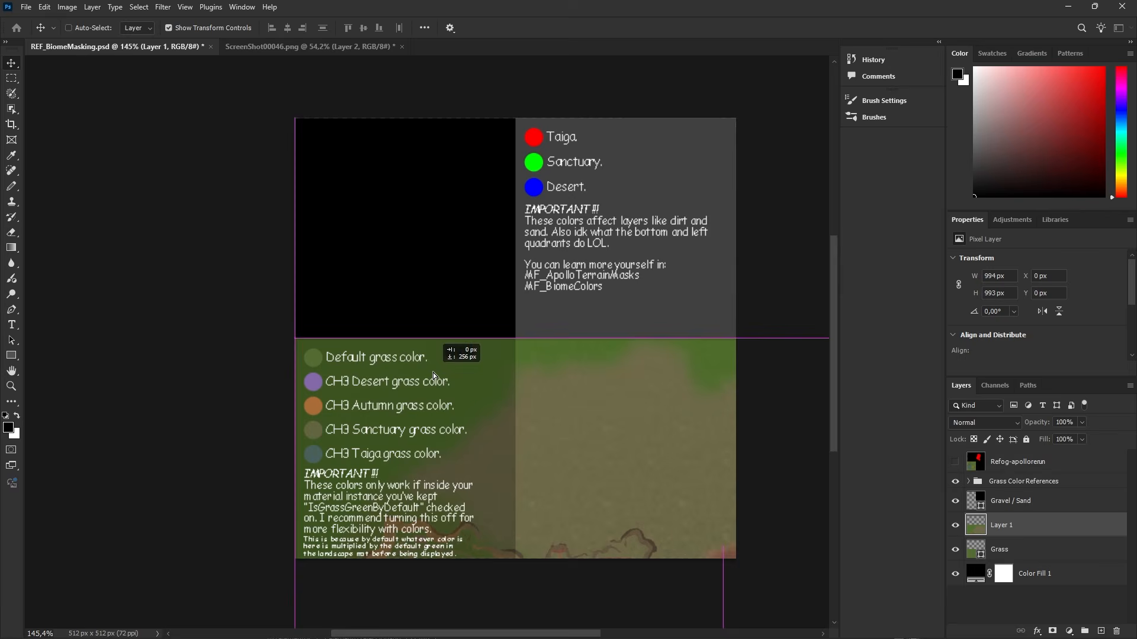
Resize the pasted map to 256 by 256 px to fill the lower-left quadrant, and hide the Grass Color References group.
{"action": "scroll", "coordinate": [496, 389], "scroll_direction": "down", "scroll_amount": 5, "text": "alt"}
{"action": "scroll", "coordinate": [496, 389], "scroll_direction": "down", "scroll_amount": 3, "text": "alt"}
{"action": "left_click_drag", "start_coordinate": [506, 359], "coordinate": [449, 290], "text": "shift"}
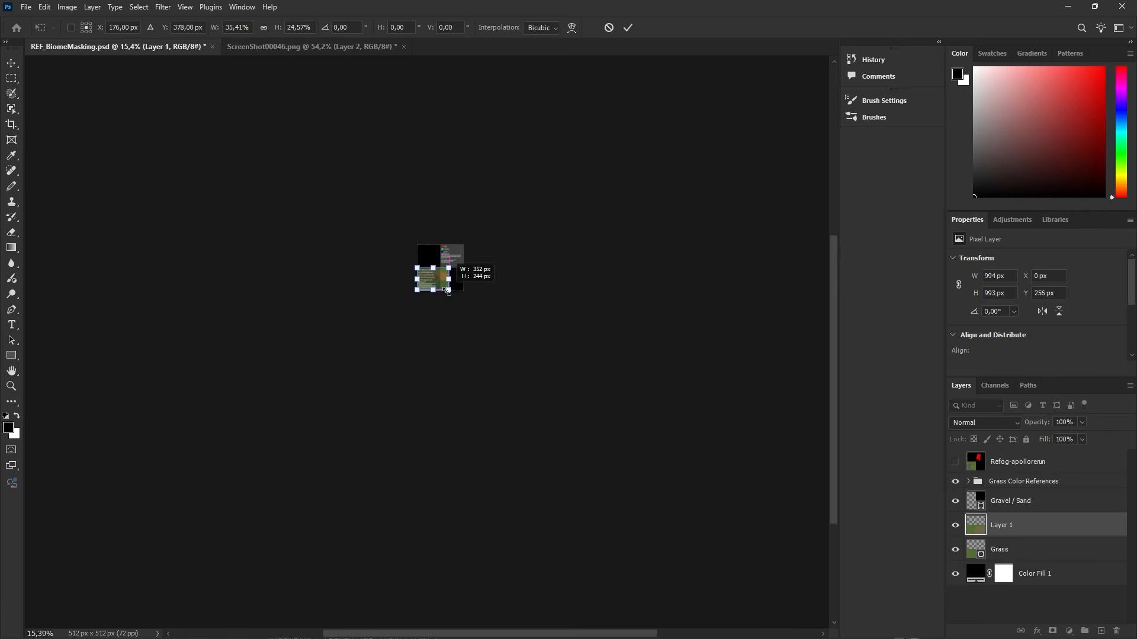
{"action": "scroll", "coordinate": [431, 278], "scroll_direction": "up", "scroll_amount": 8, "text": "alt"}
{"action": "scroll", "coordinate": [561, 372], "scroll_direction": "up", "scroll_amount": 3, "text": "alt"}
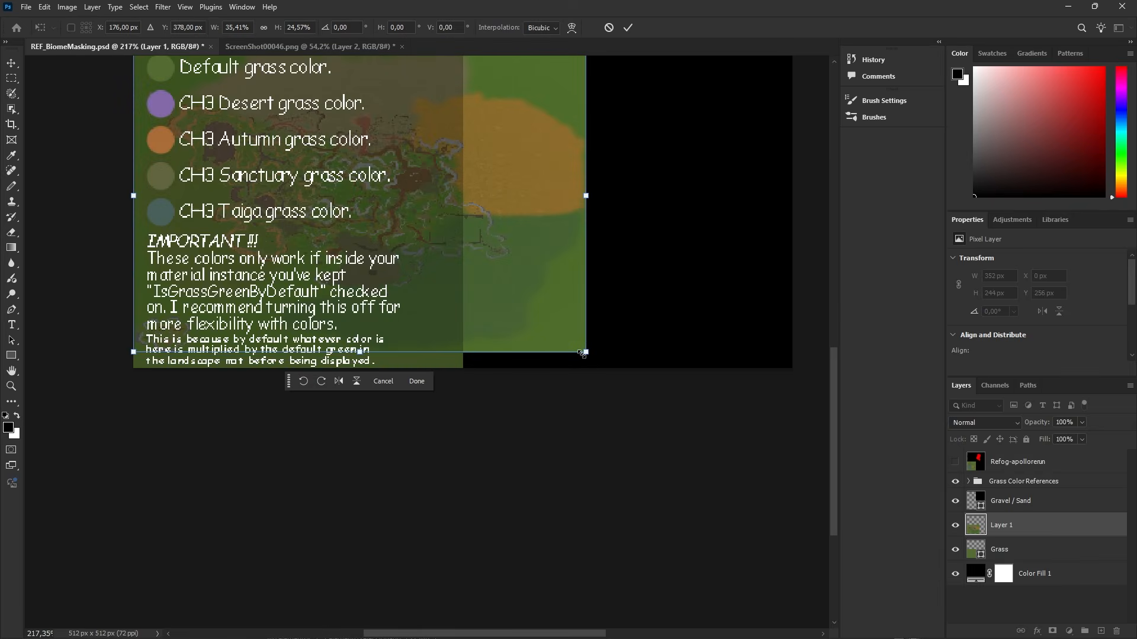
{"action": "left_click_drag", "start_coordinate": [587, 352], "coordinate": [456, 371], "text": "shift"}
{"action": "left_click", "coordinate": [633, 34]}
{"action": "middle_click_drag", "start_coordinate": [568, 248], "coordinate": [629, 355]}
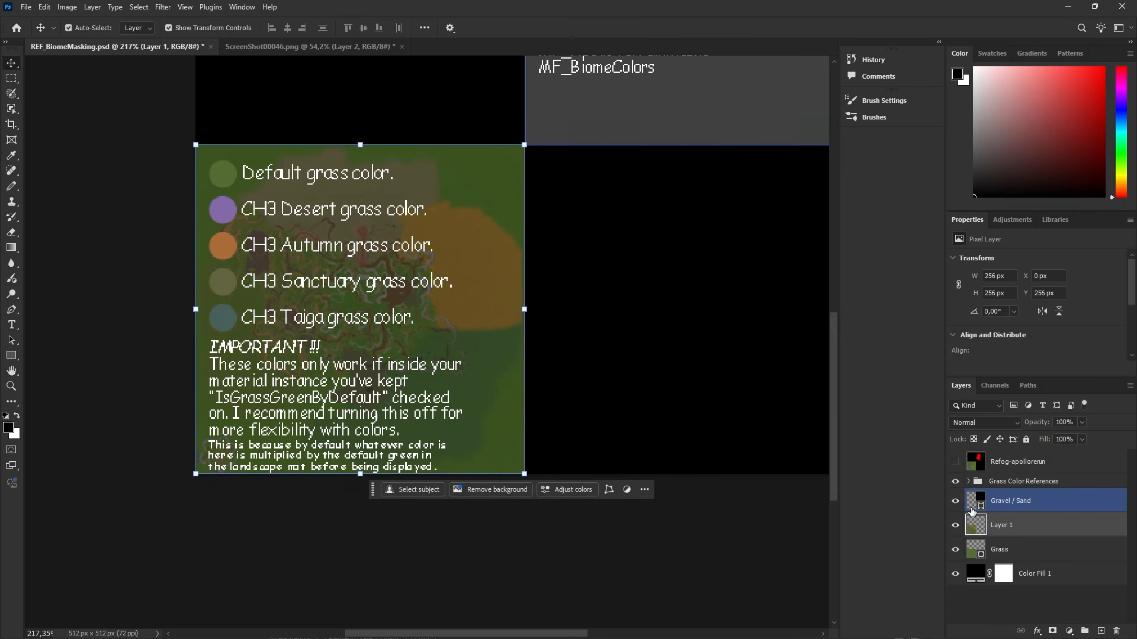
{"action": "left_click", "coordinate": [955, 481]}
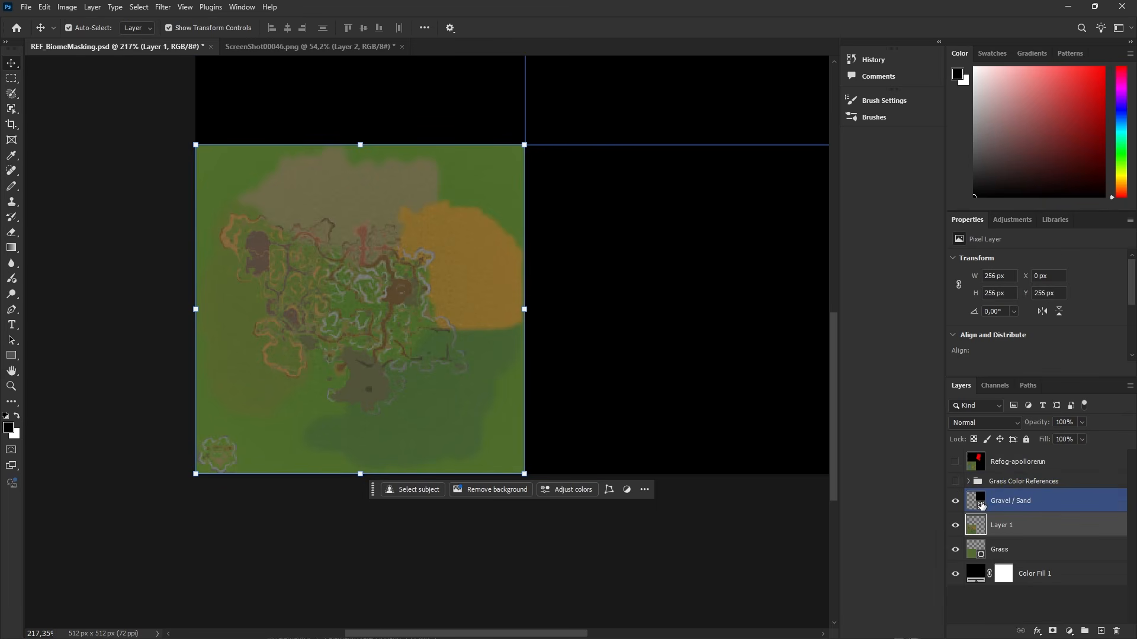
On a new layer above the map, draw a red upward arrow about 67 by 167 px with a 5 px Pencil.
{"action": "left_click", "coordinate": [1101, 631]}
{"action": "key", "text": "b"}
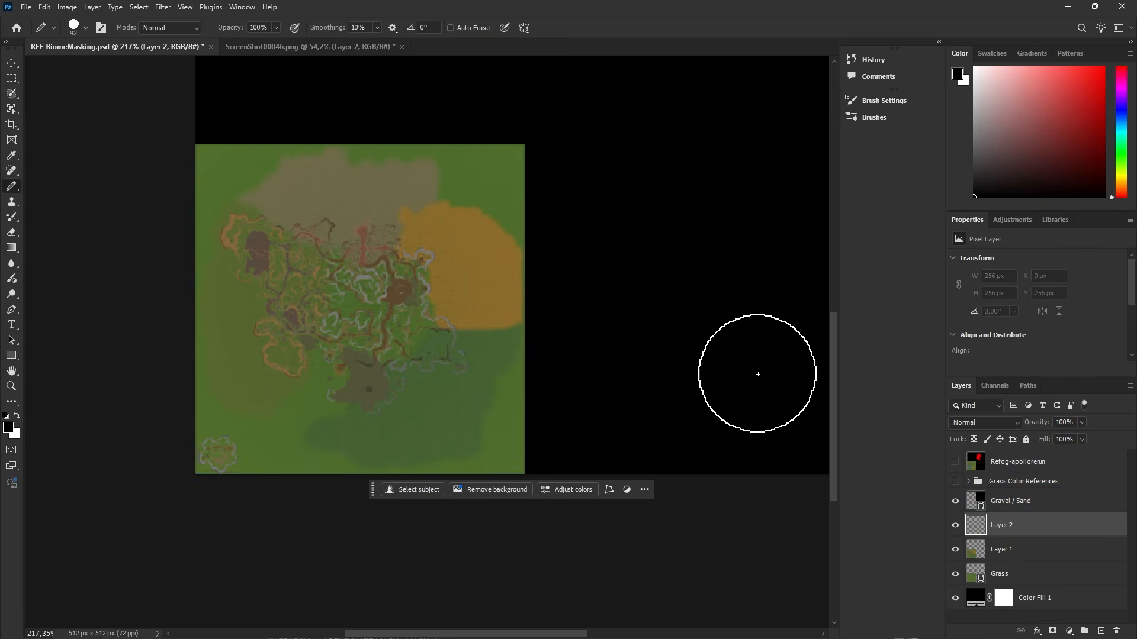
{"action": "right_click", "coordinate": [579, 258]}
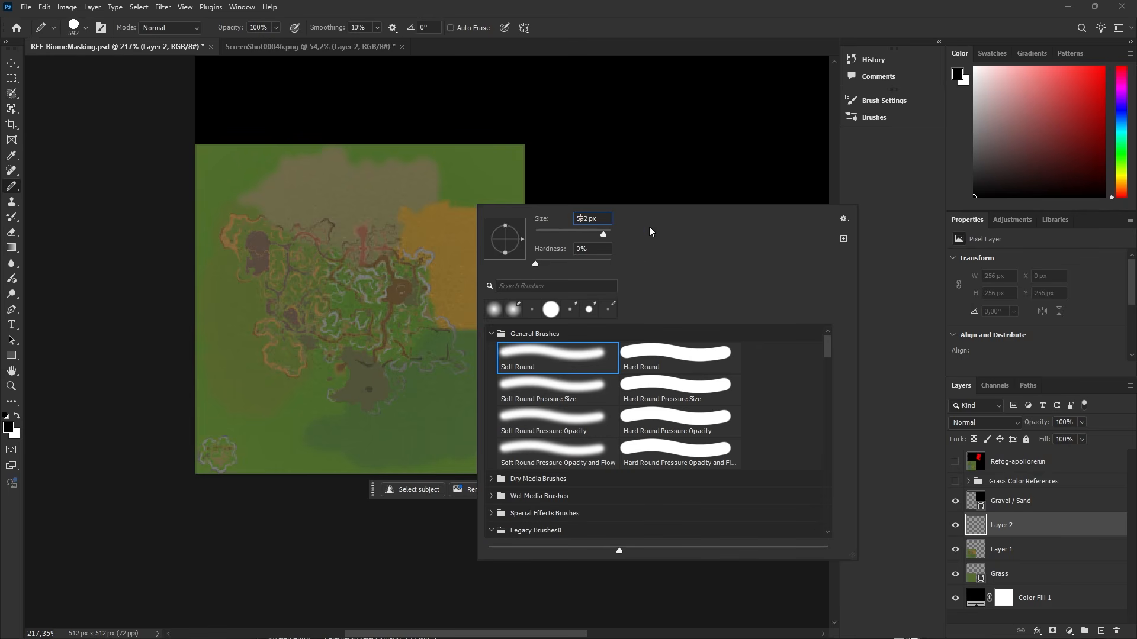
{"action": "type", "text": "5"}
{"action": "left_click_drag", "start_coordinate": [391, 224], "coordinate": [397, 259]}
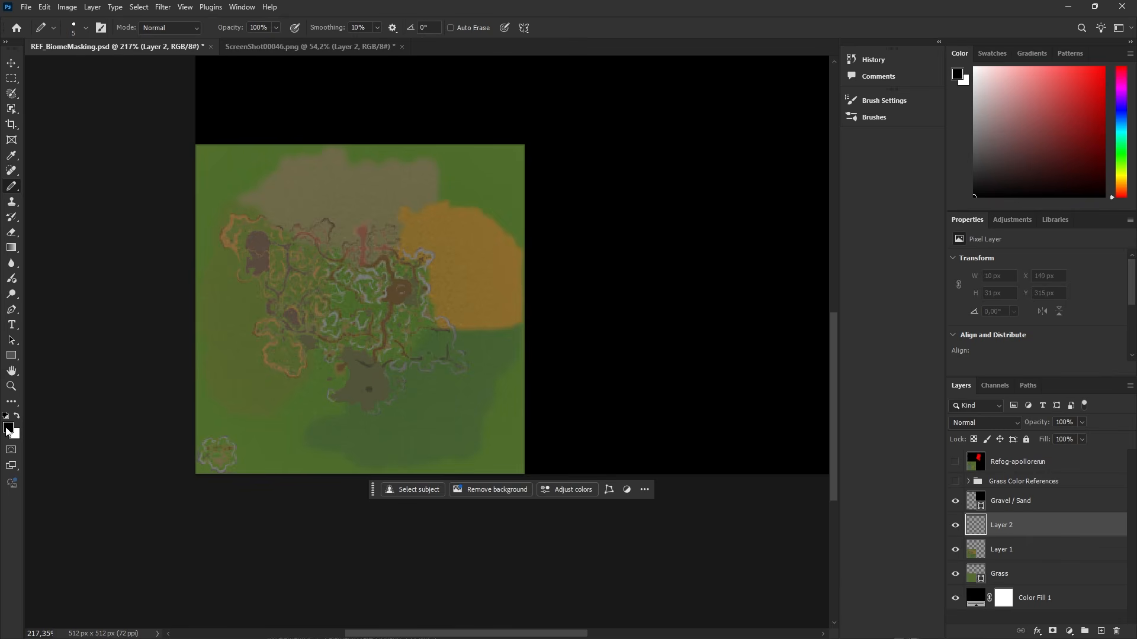
{"action": "left_click", "coordinate": [6, 430]}
{"action": "left_click_drag", "start_coordinate": [776, 314], "coordinate": [961, 178]}
{"action": "left_click", "coordinate": [943, 270]}
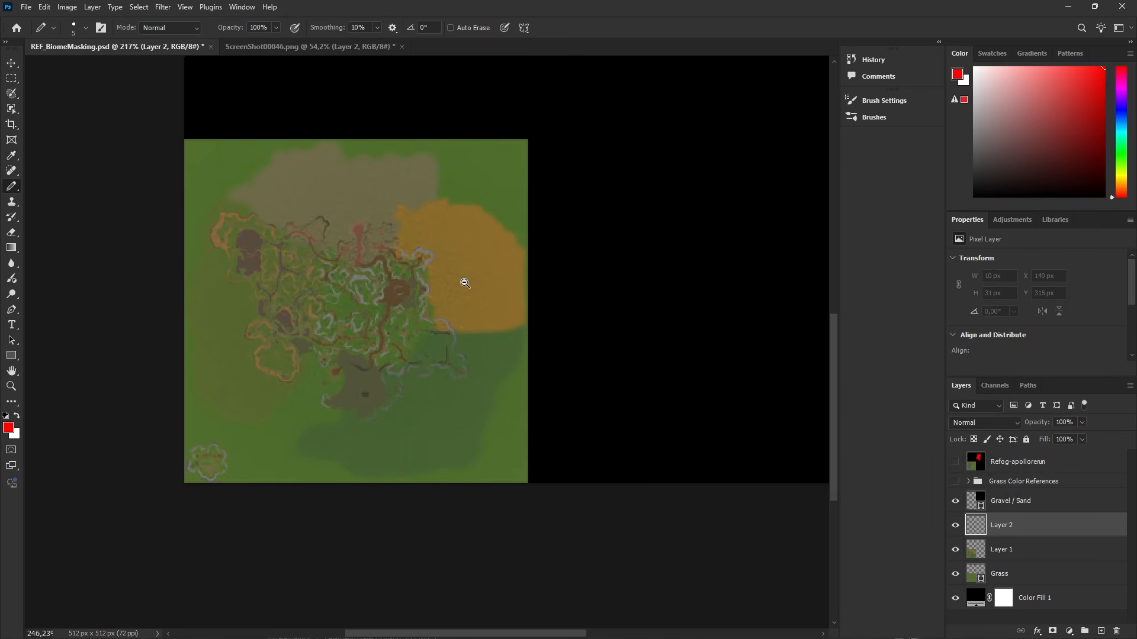
{"action": "scroll", "coordinate": [456, 276], "scroll_direction": "up", "scroll_amount": 2, "text": "alt"}
{"action": "left_click_drag", "start_coordinate": [337, 441], "coordinate": [353, 201]}
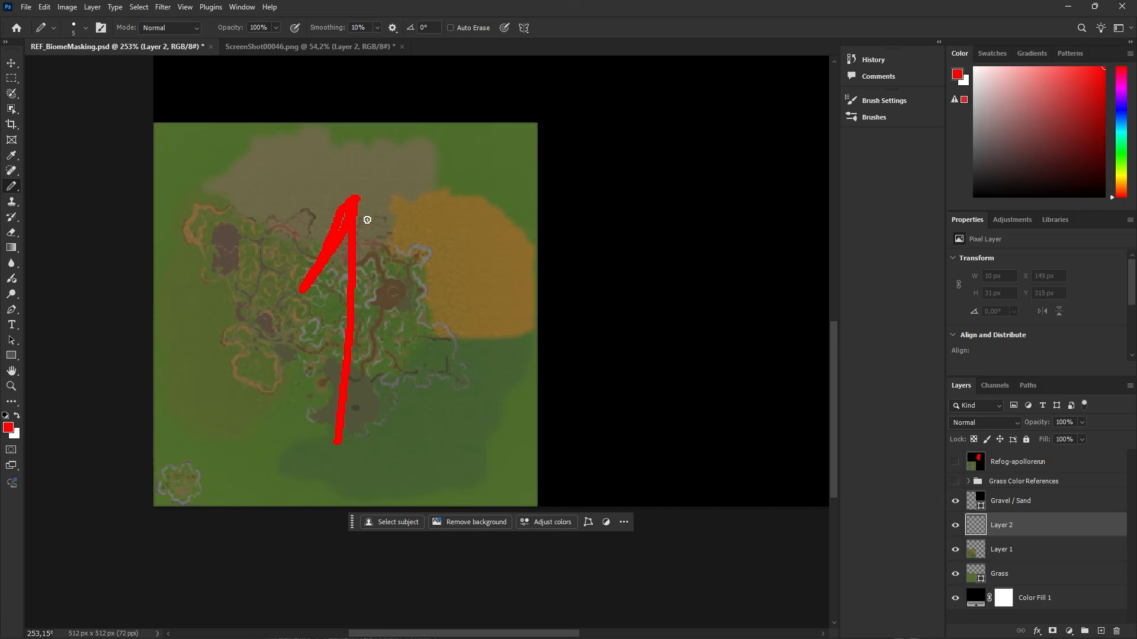
Hide the map layer and export the image with Save for Web as PNG-24 to Descargas, named T_REF_BiomeMasking.png.
{"action": "left_click", "coordinate": [955, 550]}
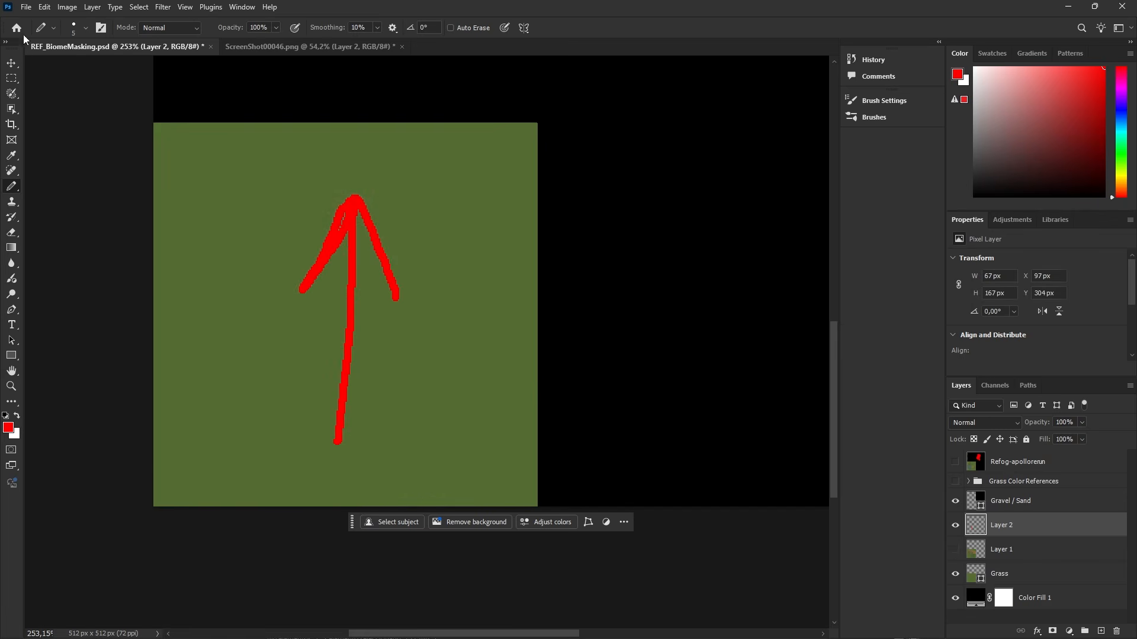
{"action": "left_click", "coordinate": [26, 7]}
{"action": "mouse_move", "coordinate": [69, 197]}
{"action": "left_click", "coordinate": [240, 239]}
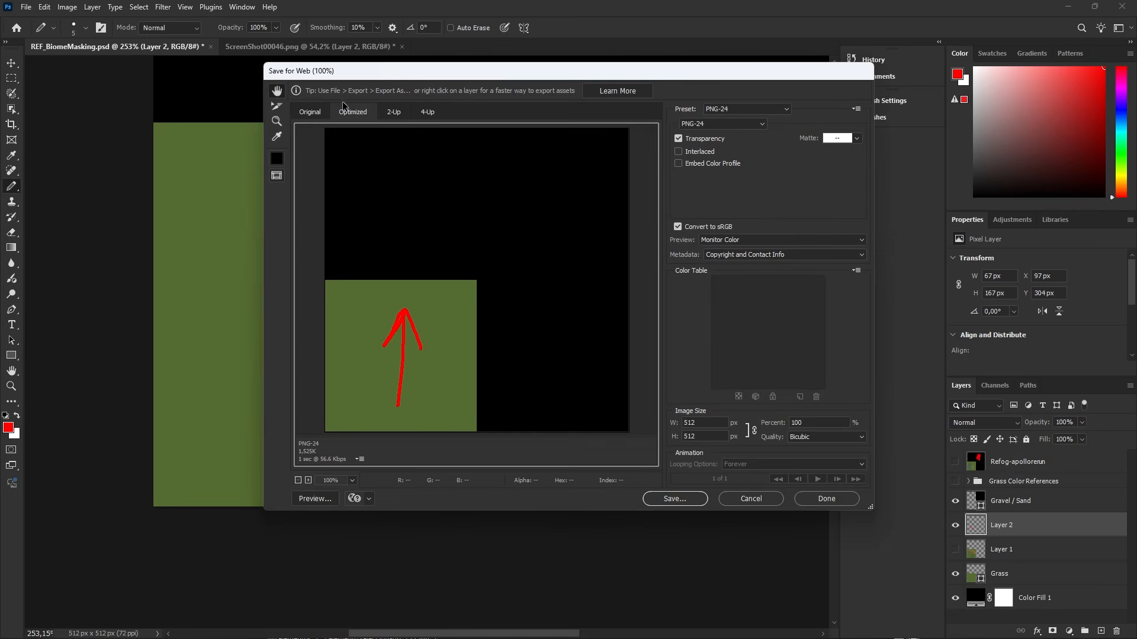
{"action": "left_click", "coordinate": [318, 113]}
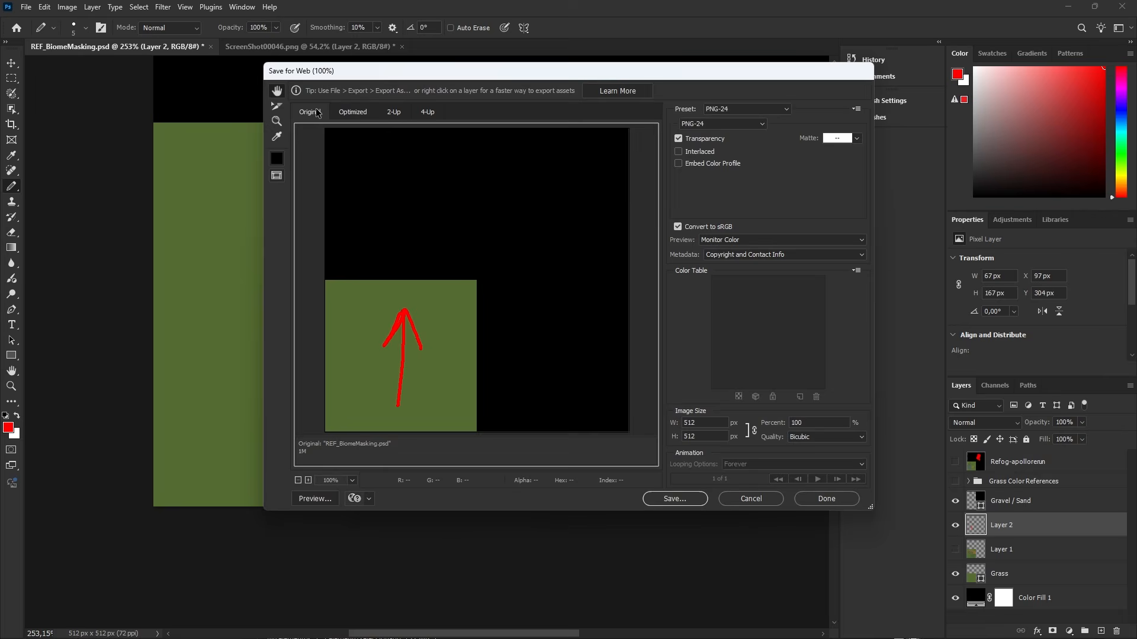
{"action": "left_click", "coordinate": [700, 497]}
{"action": "left_click", "coordinate": [297, 172]}
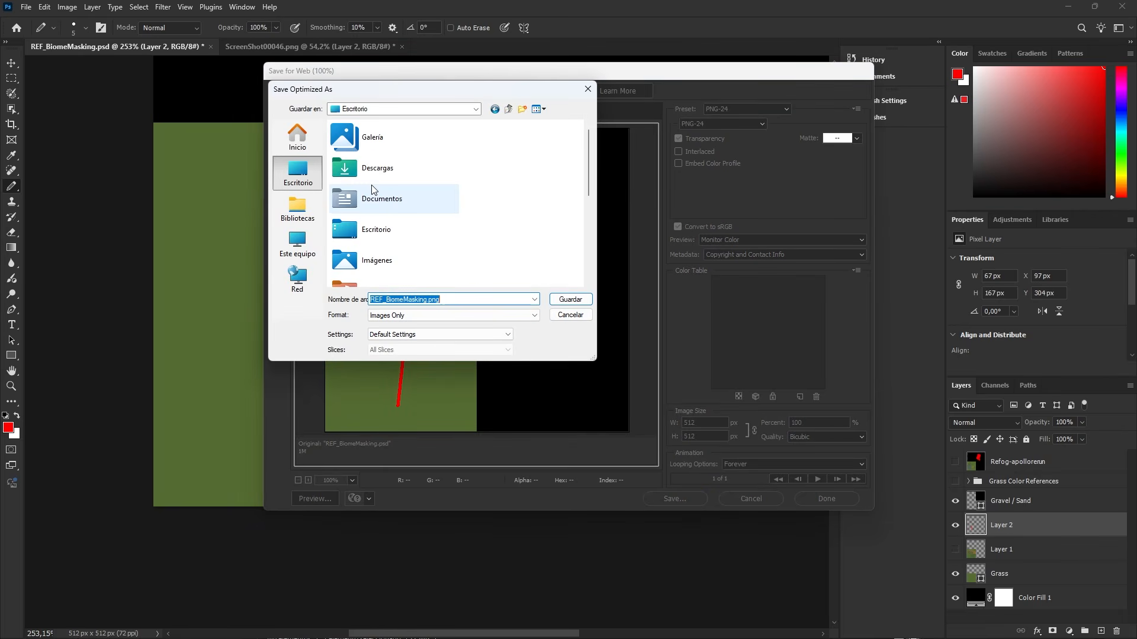
{"action": "double_click", "coordinate": [376, 168]}
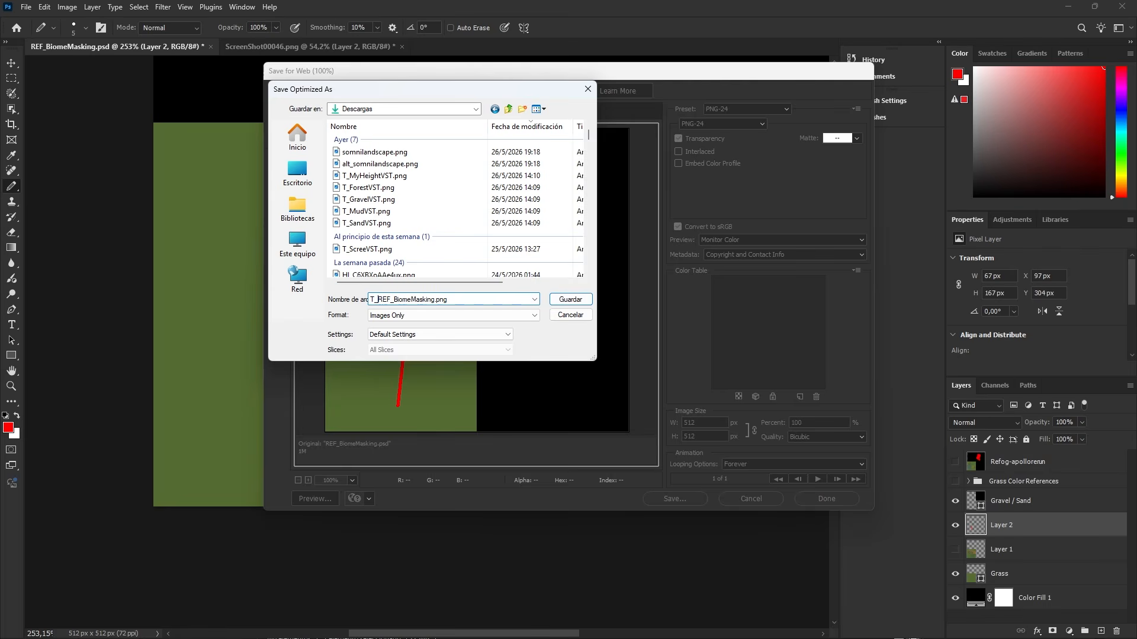
{"action": "key", "text": "Return"}
Switch to the Unreal editor and reimport the BiomeTexture node's SpeedyBiomes texture with the new file from Descargas.
{"action": "key", "text": "alt+Tab"}
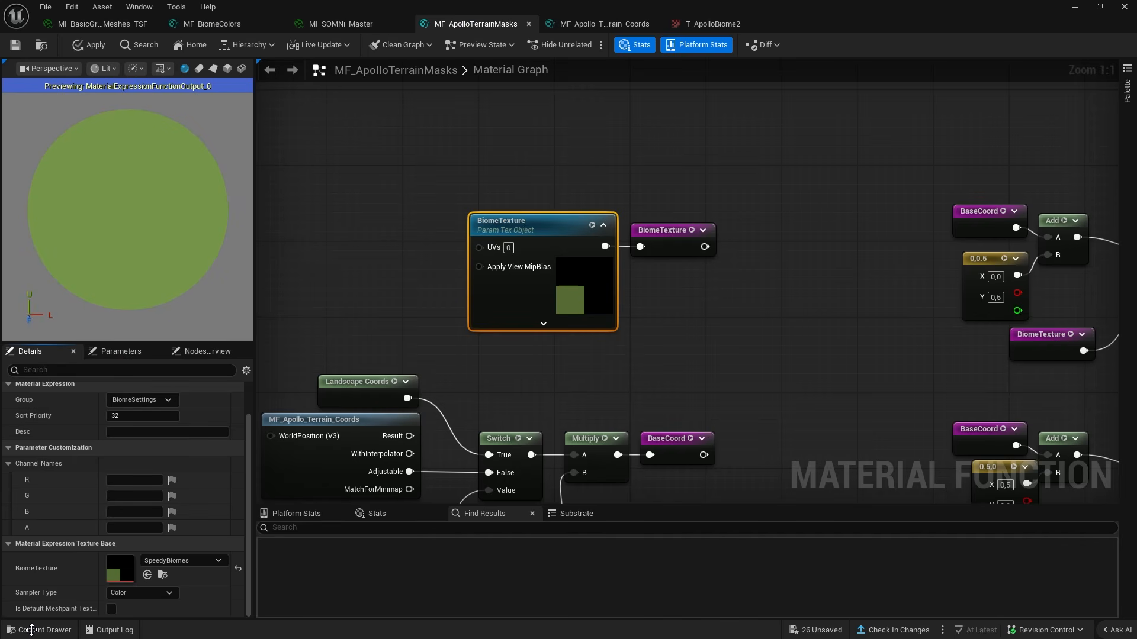
{"action": "left_click", "coordinate": [32, 629]}
{"action": "left_click", "coordinate": [76, 629]}
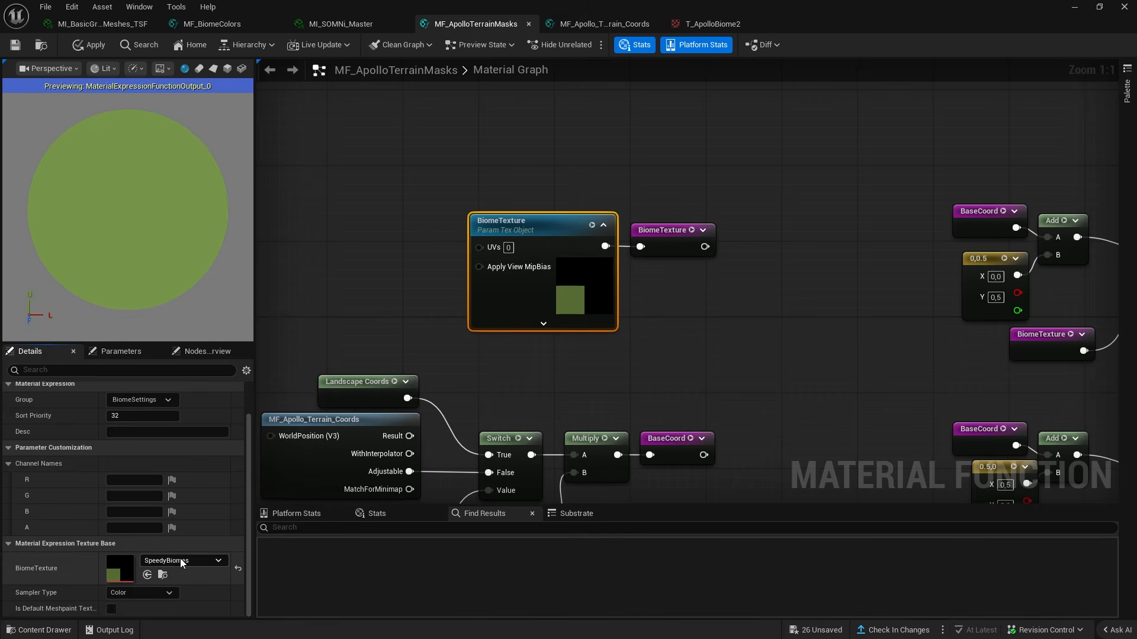
{"action": "left_click", "coordinate": [162, 575]}
{"action": "right_click", "coordinate": [766, 331]}
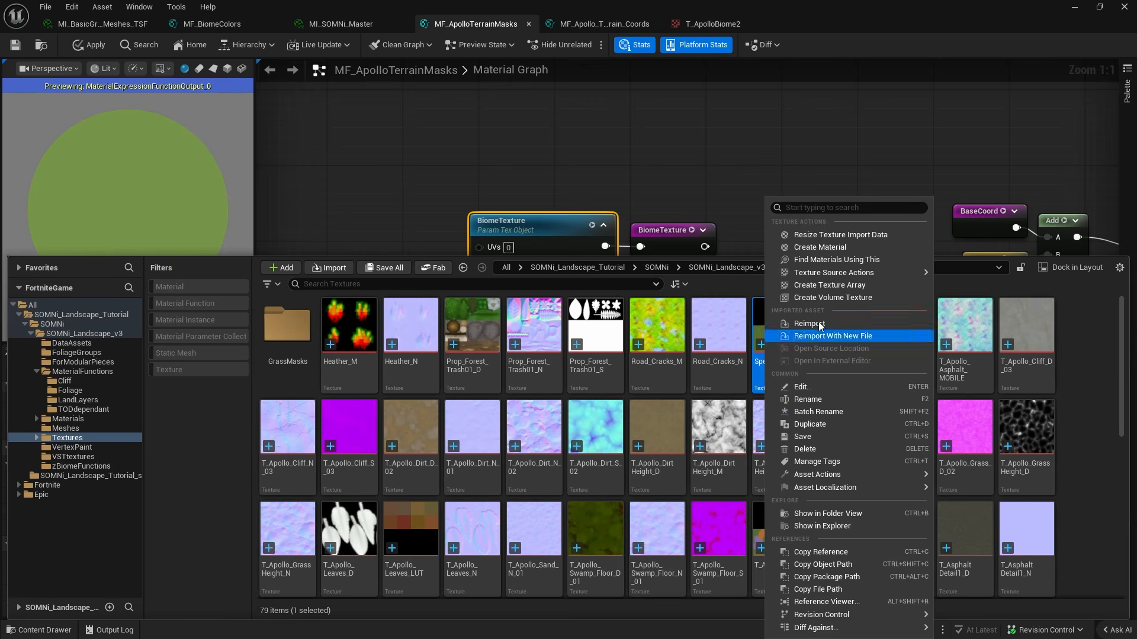
{"action": "left_click", "coordinate": [832, 336]}
{"action": "left_click", "coordinate": [52, 157]}
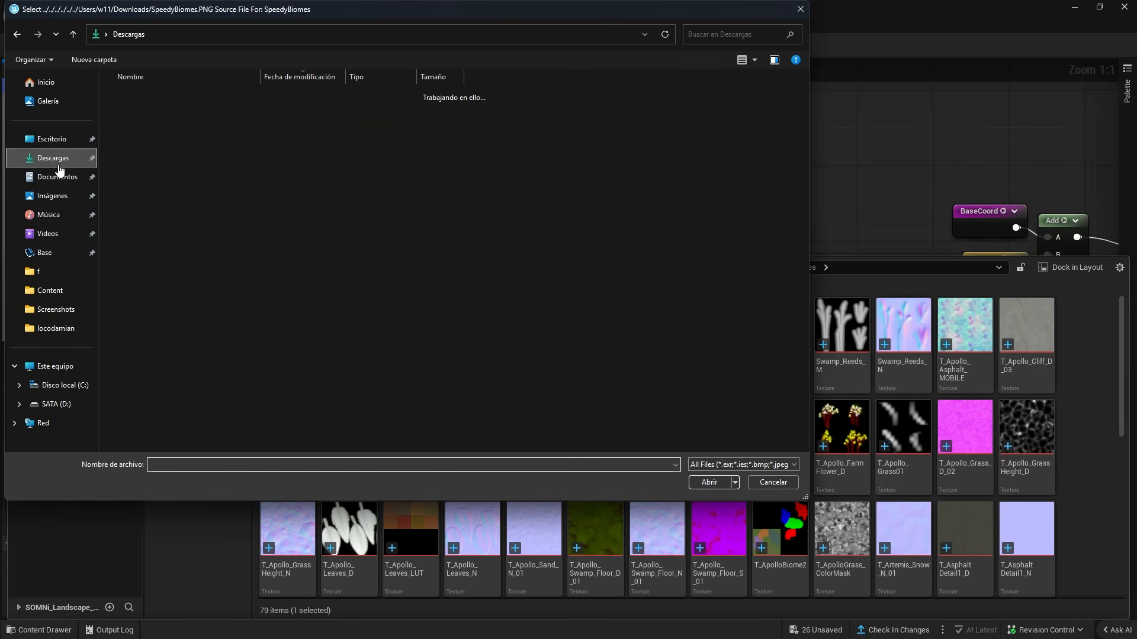
{"action": "double_click", "coordinate": [175, 117]}
{"action": "left_click", "coordinate": [538, 181]}
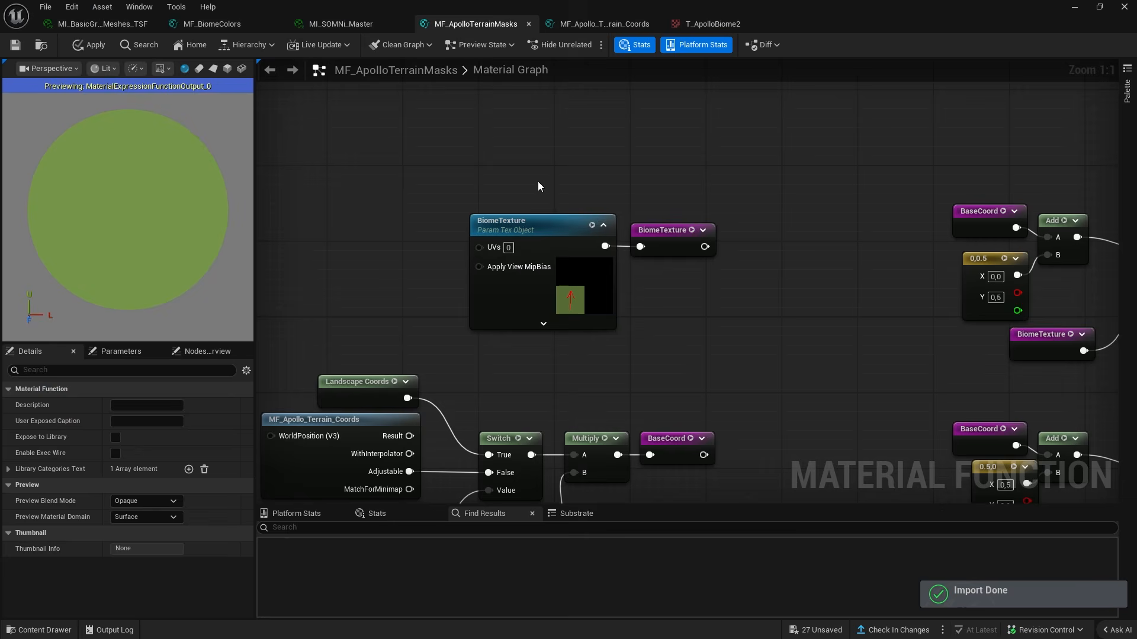
Check the landscape in the level's top view against the reimported biome texture, and return to the material function graph.
{"action": "left_click", "coordinate": [1076, 6]}
{"action": "scroll", "coordinate": [611, 185], "scroll_direction": "down", "scroll_amount": 5}
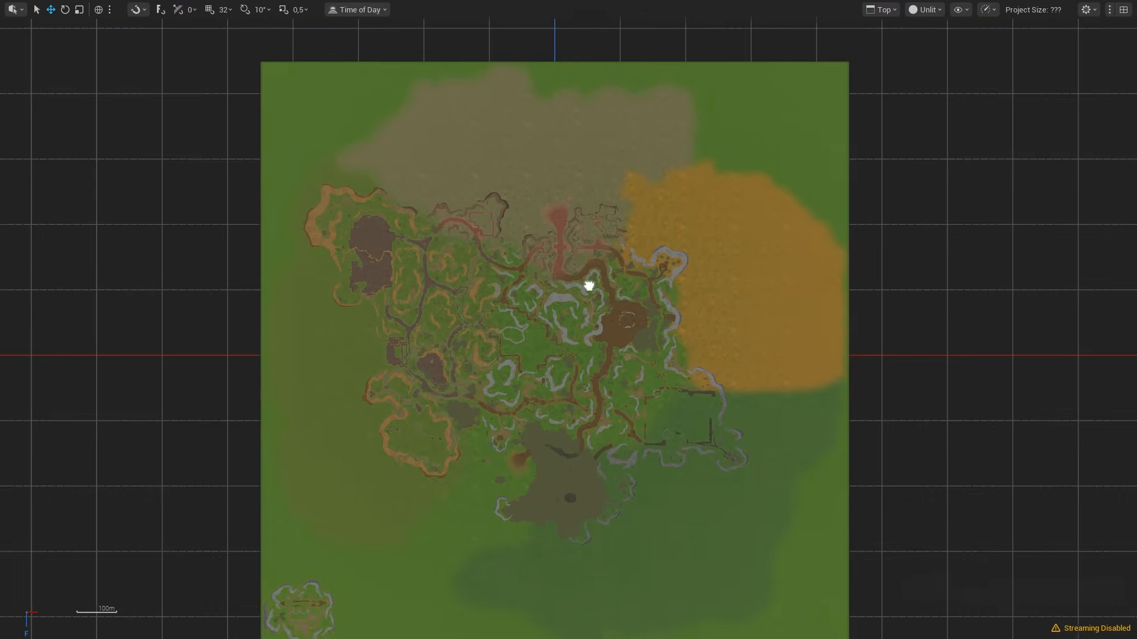
{"action": "right_click_drag", "start_coordinate": [588, 286], "coordinate": [574, 200]}
{"action": "key", "text": "alt+Tab"}
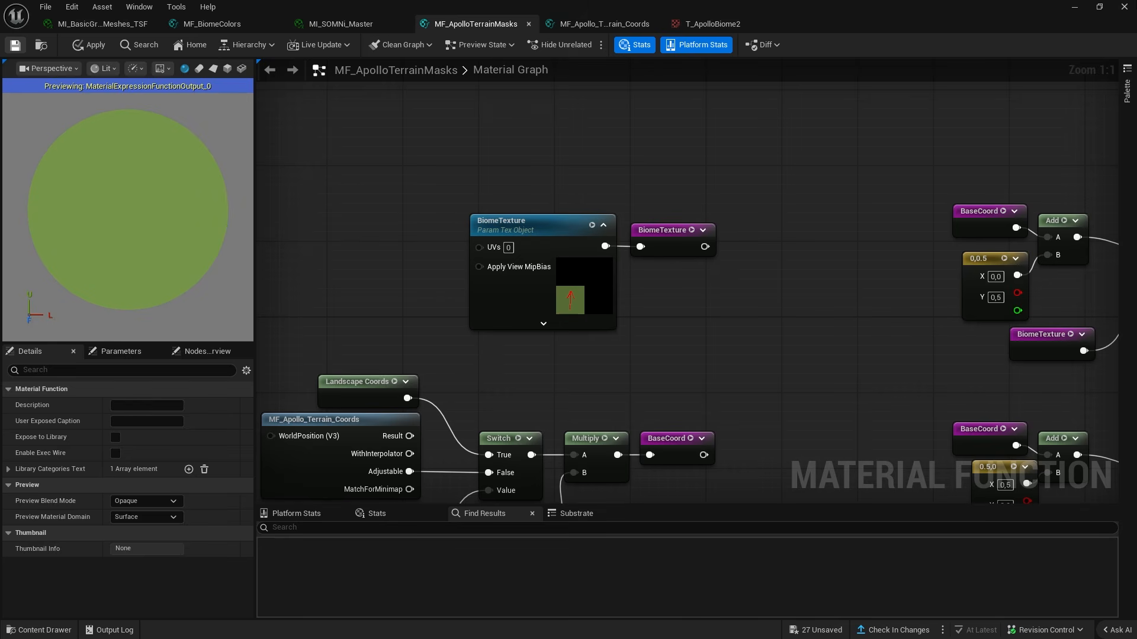
Return to the level's top view and compare the red arrow's direction on the landscape with the arrow in the Photoshop document.
{"action": "left_click", "coordinate": [1076, 6]}
{"action": "right_click_drag", "start_coordinate": [490, 301], "coordinate": [452, 361]}
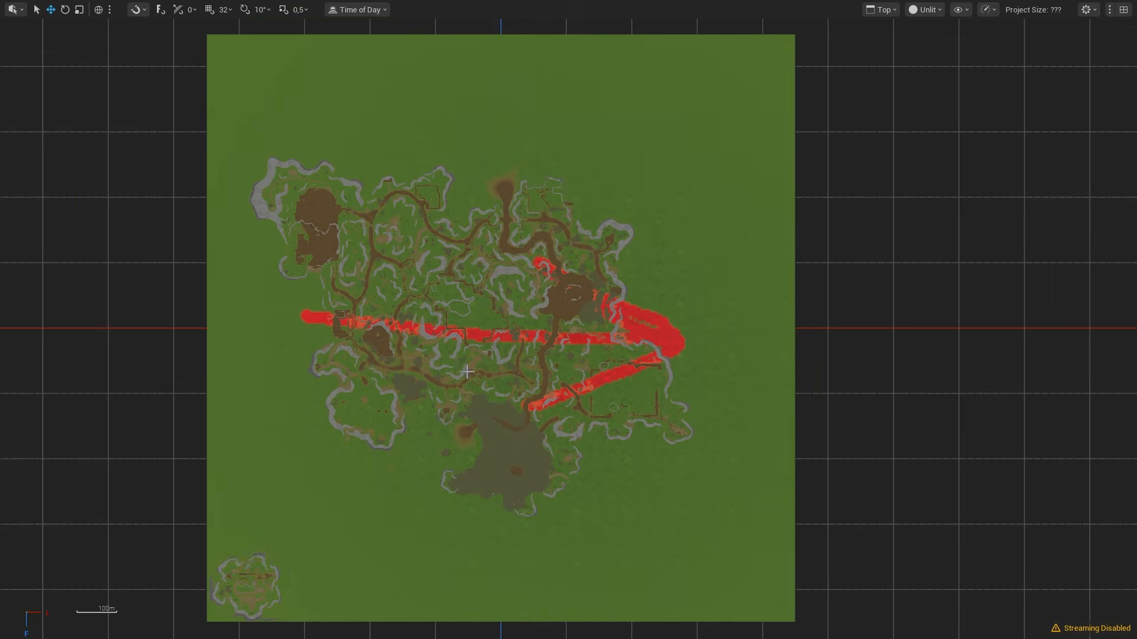
{"action": "scroll", "coordinate": [470, 374], "scroll_direction": "down", "scroll_amount": 3}
{"action": "scroll", "coordinate": [471, 375], "scroll_direction": "up", "scroll_amount": 1}
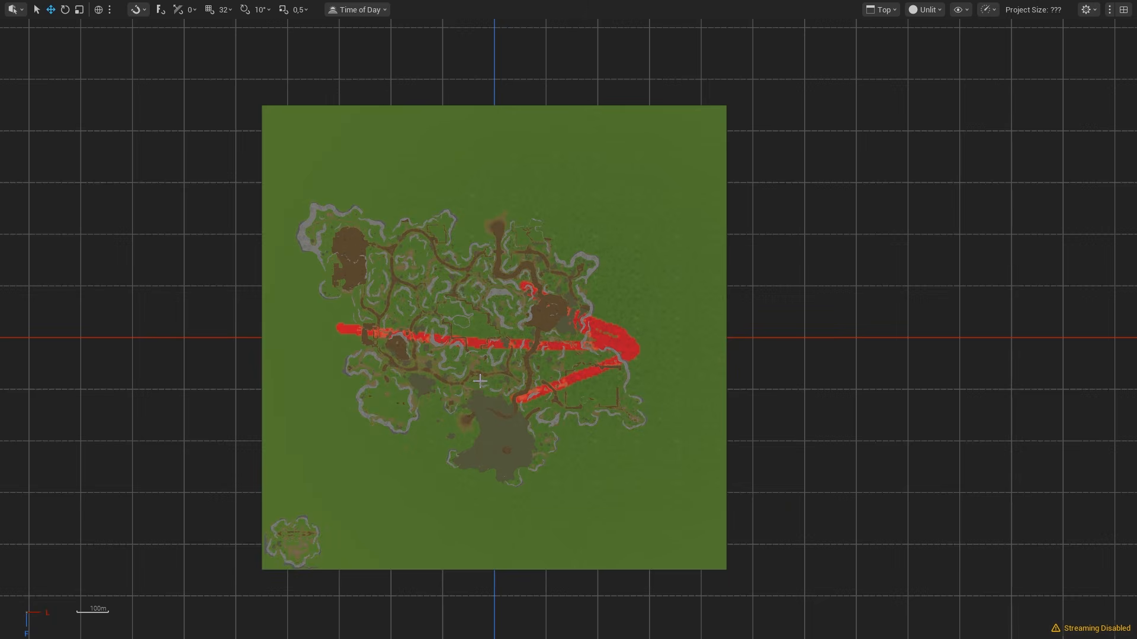
{"action": "key", "text": "alt+Tab"}
{"action": "key", "text": "alt+Tab"}
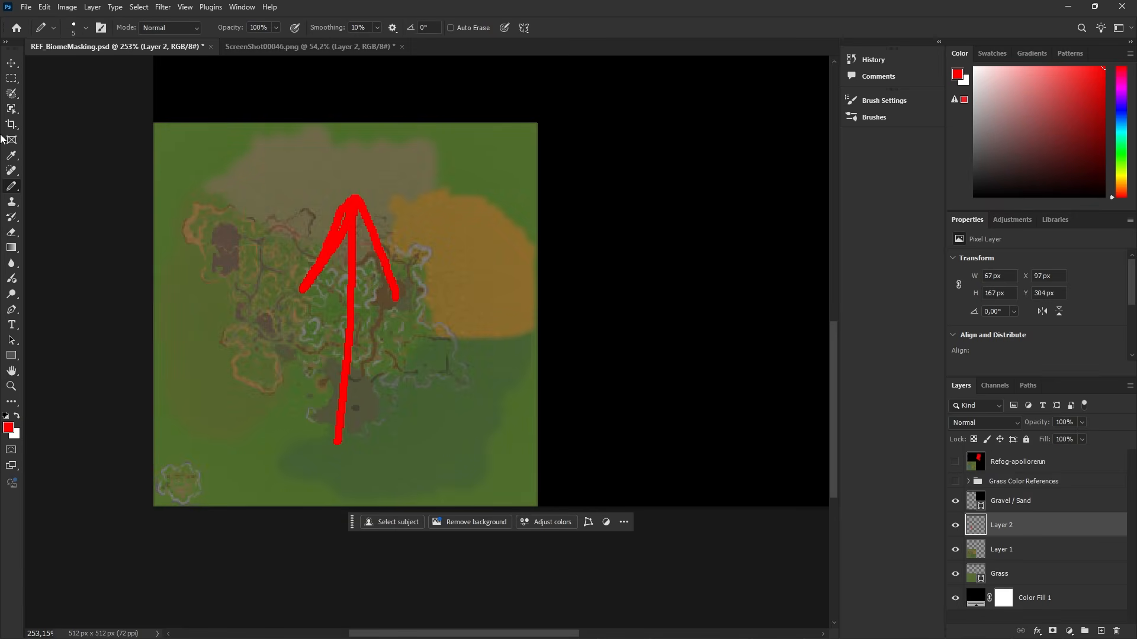
{"action": "key", "text": "v"}
{"action": "scroll", "coordinate": [353, 383], "scroll_direction": "up", "scroll_amount": 1, "text": "alt"}
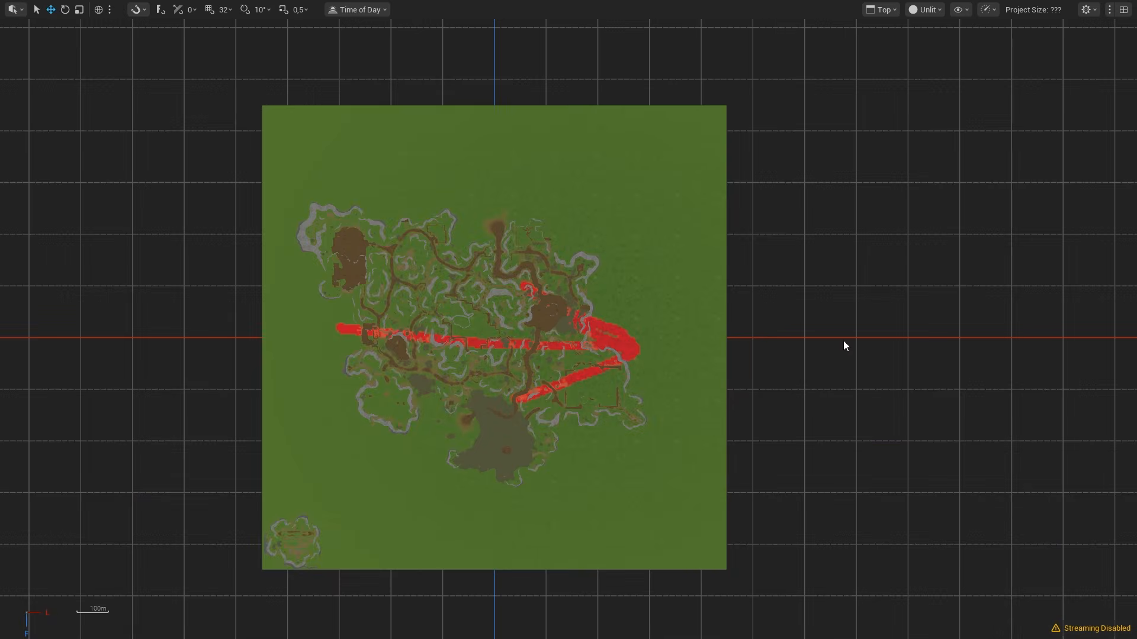
Examine where the arrow's tip and tail fall on the landscape in top view, and compare with the map layer in Photoshop.
{"action": "scroll", "coordinate": [636, 290], "scroll_direction": "up", "scroll_amount": 8}
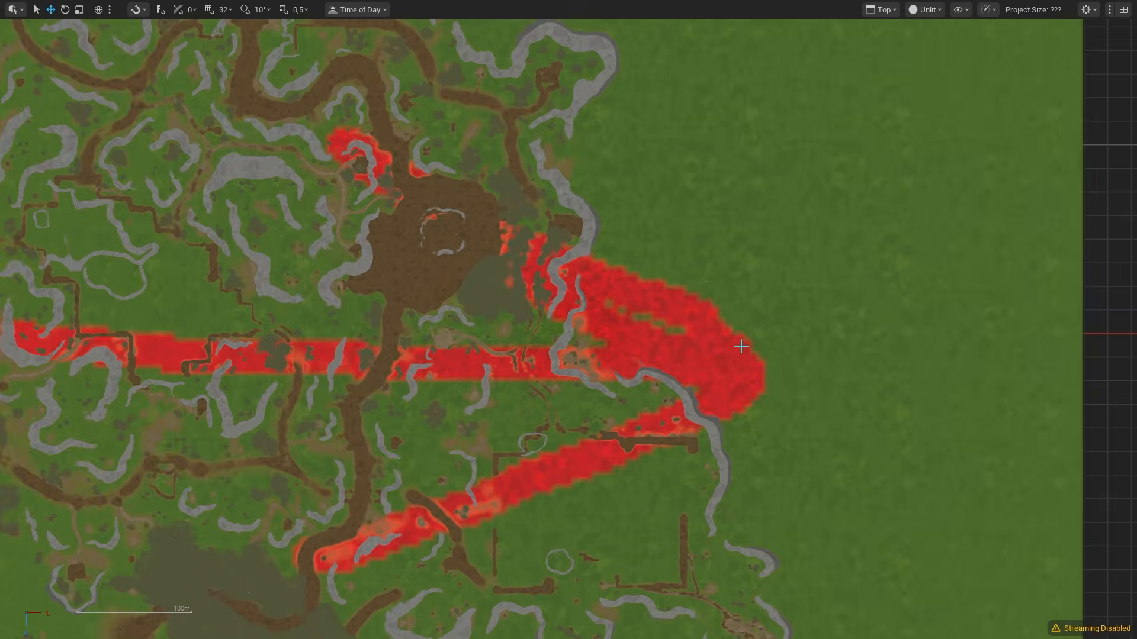
{"action": "scroll", "coordinate": [108, 363], "scroll_direction": "down", "scroll_amount": 2}
{"action": "right_click_drag", "start_coordinate": [741, 347], "coordinate": [703, 304]}
{"action": "scroll", "coordinate": [703, 304], "scroll_direction": "down", "scroll_amount": 2}
{"action": "scroll", "coordinate": [702, 305], "scroll_direction": "down", "scroll_amount": 2}
{"action": "right_click_drag", "start_coordinate": [575, 294], "coordinate": [681, 344]}
{"action": "scroll", "coordinate": [636, 308], "scroll_direction": "down", "scroll_amount": 2}
{"action": "scroll", "coordinate": [636, 309], "scroll_direction": "down", "scroll_amount": 1}
{"action": "right_click_drag", "start_coordinate": [486, 242], "coordinate": [424, 220]}
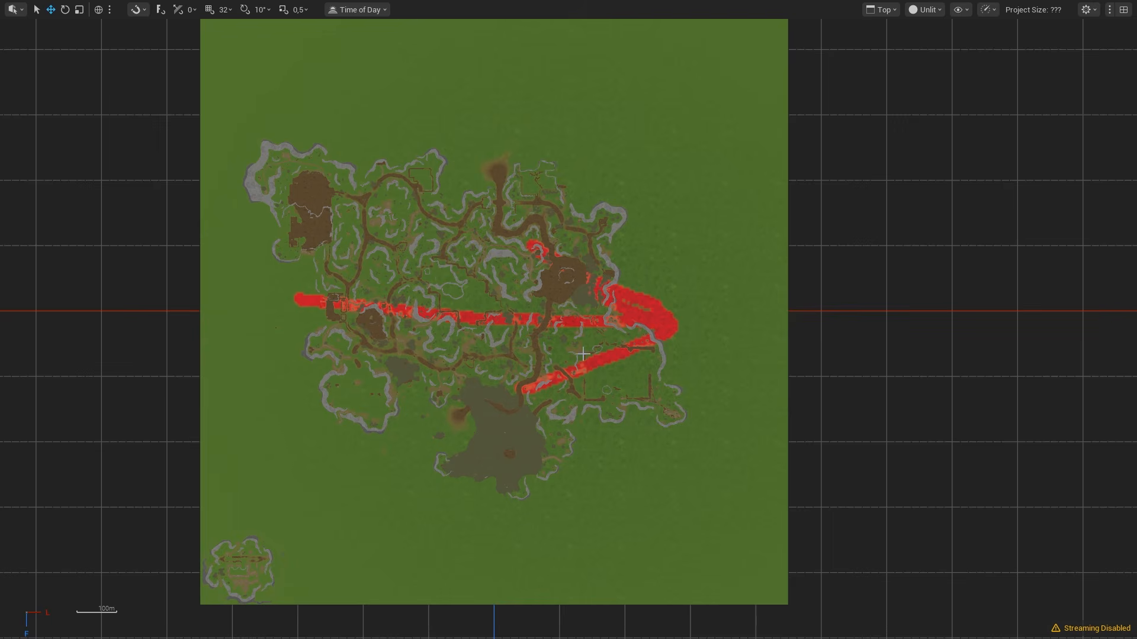
{"action": "key", "text": "alt+Tab"}
{"action": "key", "text": "alt+Tab"}
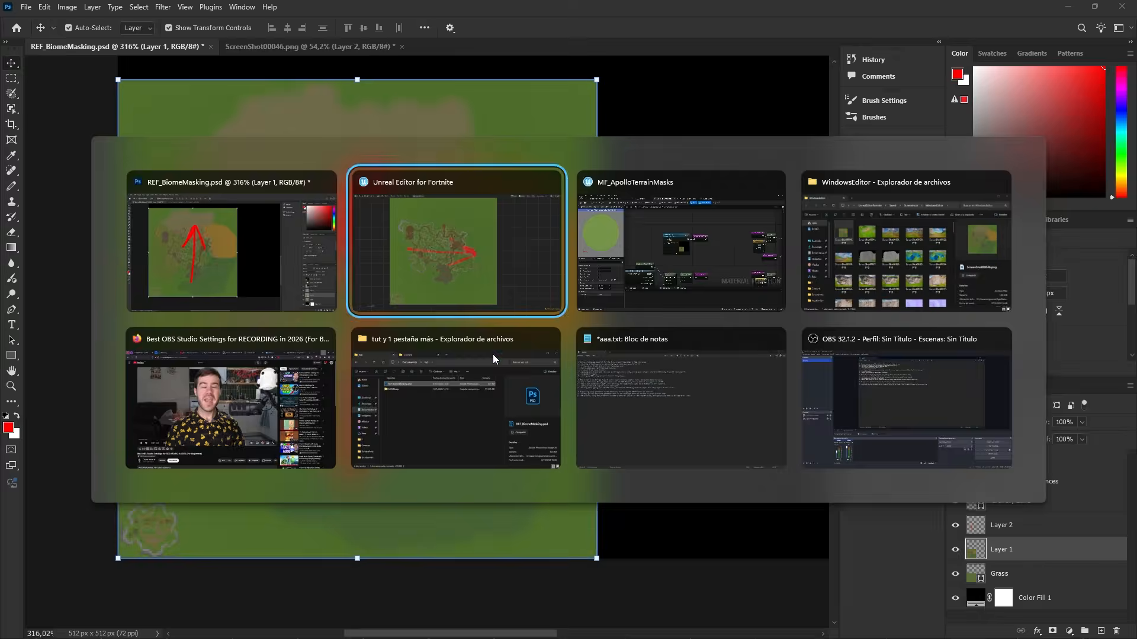
{"action": "scroll", "coordinate": [640, 318], "scroll_direction": "up", "scroll_amount": 2}
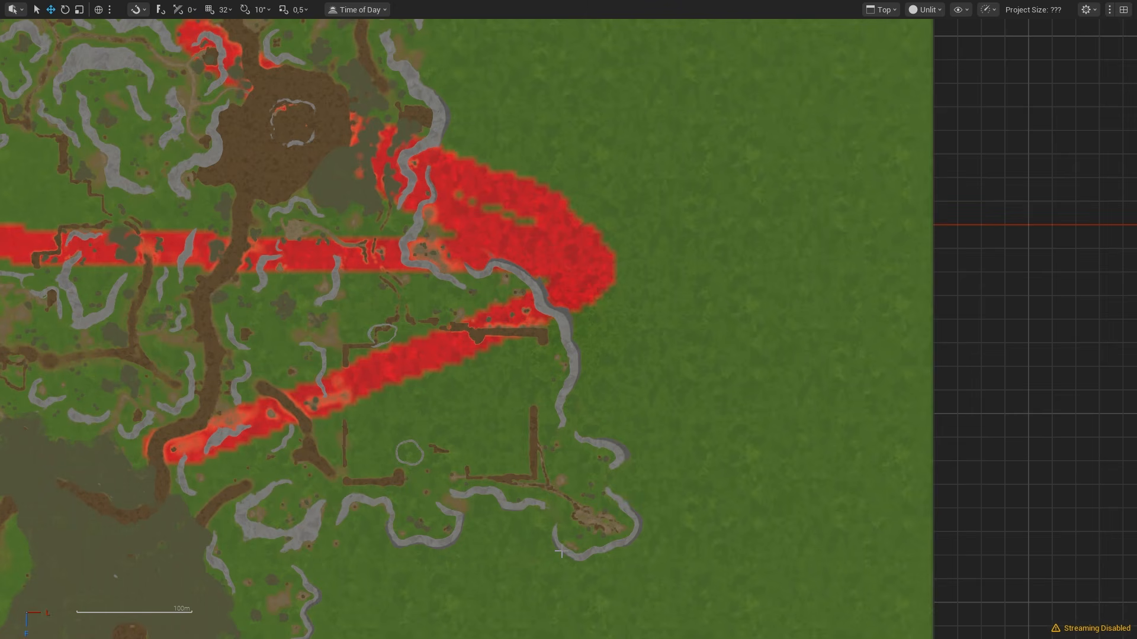
{"action": "key", "text": "alt+Tab"}
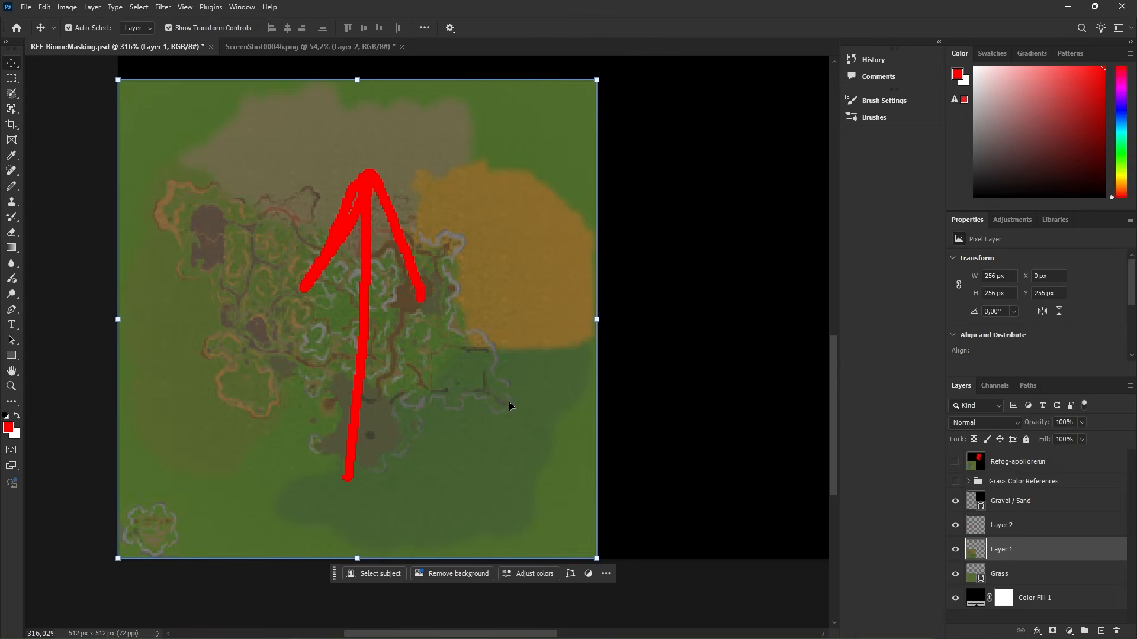
Rotate the map layer, Layer 1, by -90° beneath the red arrow in the Photoshop document.
{"action": "key", "text": "alt+Tab"}
{"action": "key", "text": "alt+Tab"}
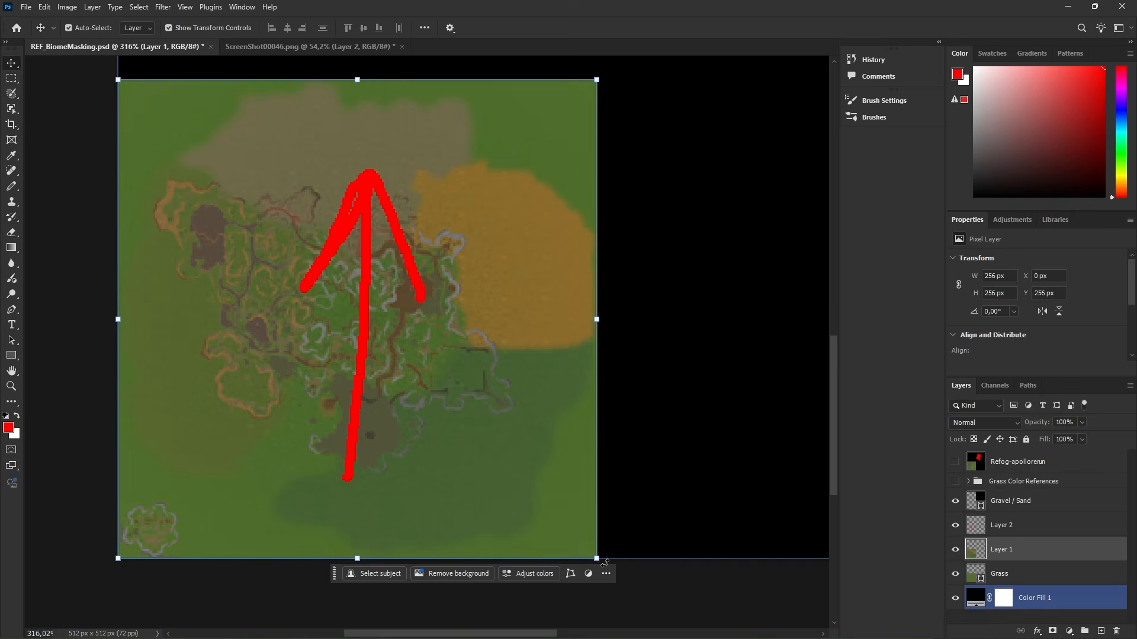
{"action": "left_click_drag", "start_coordinate": [609, 397], "coordinate": [482, 148]}
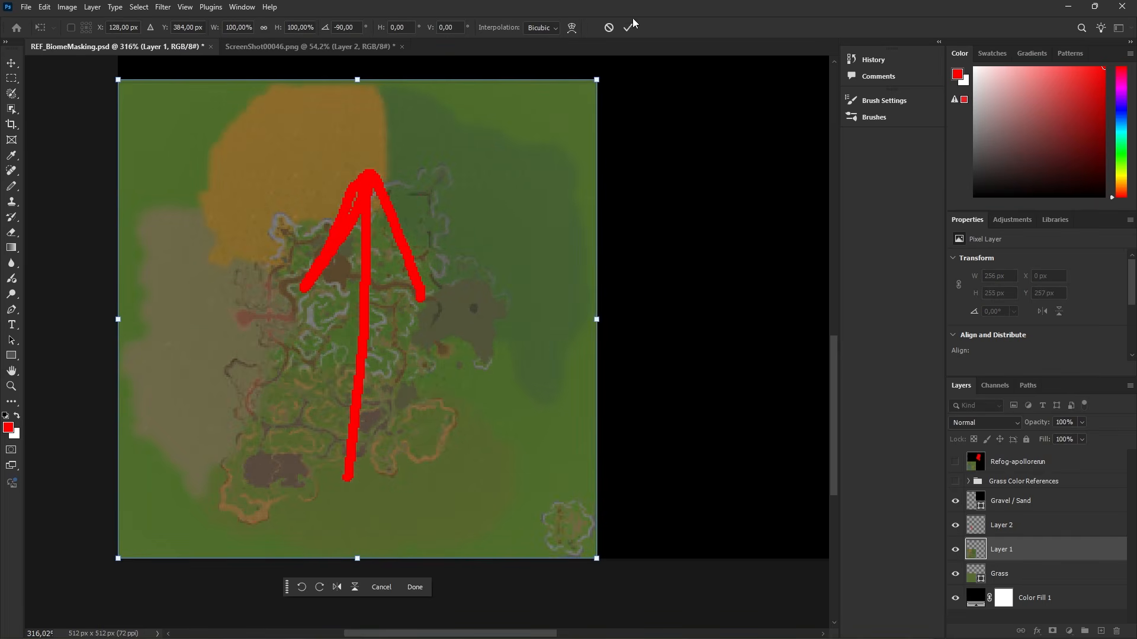
{"action": "left_click", "coordinate": [627, 28]}
Hide the map layer, export the arrow texture with Save for Web, and check the landscape's top view in Unreal.
{"action": "left_click", "coordinate": [955, 549]}
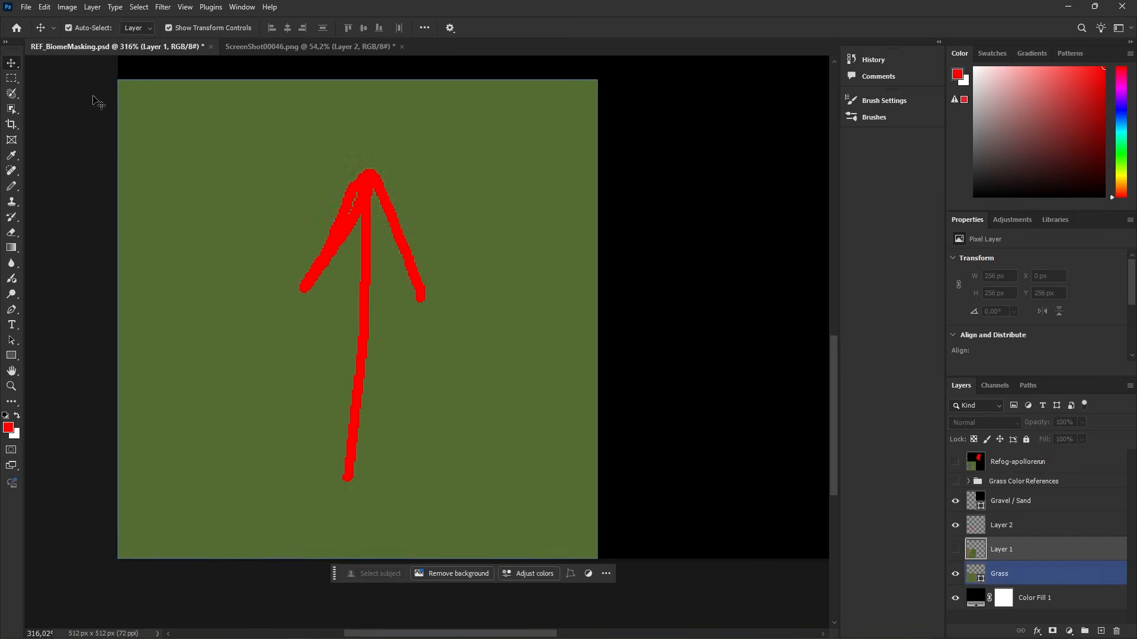
{"action": "left_click", "coordinate": [28, 6]}
{"action": "mouse_move", "coordinate": [83, 191]}
{"action": "left_click", "coordinate": [225, 236]}
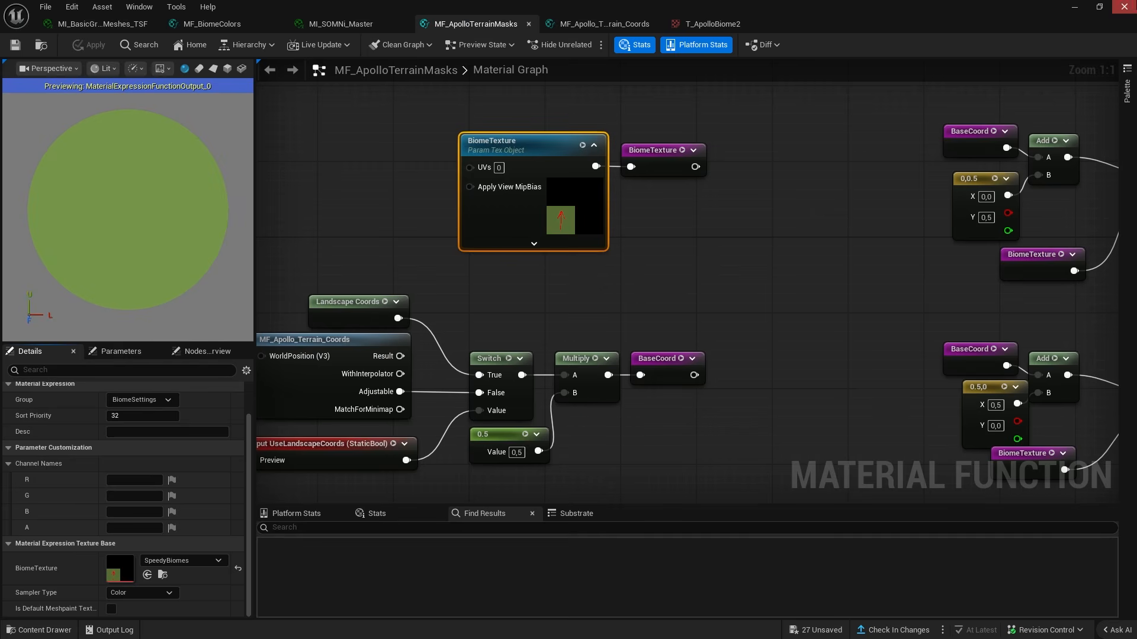
{"action": "left_click", "coordinate": [1074, 6]}
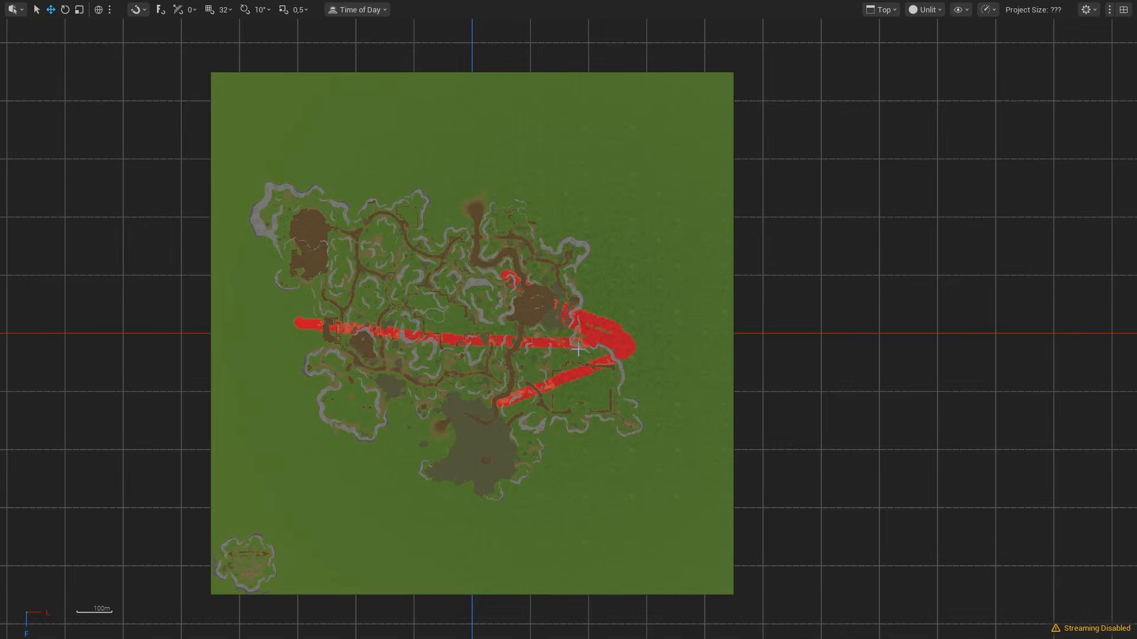
{"action": "key", "text": "alt+Tab"}
{"action": "key", "text": "alt+Tab"}
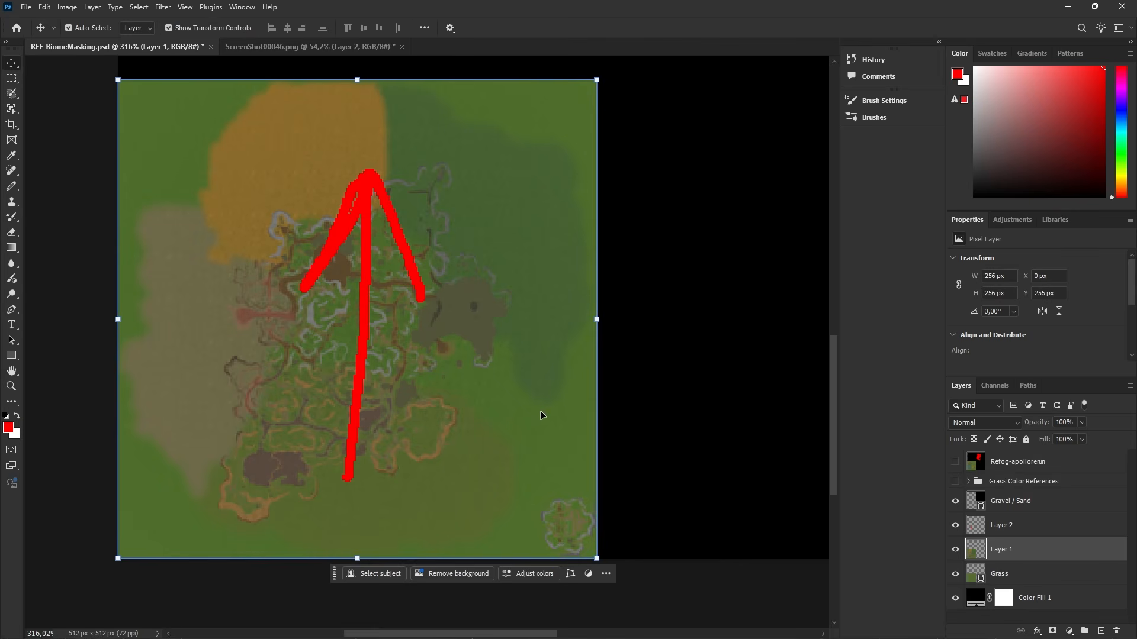
Replace the arrow layer with a new empty layer above the map and set the Pencil size to 51 px.
{"action": "left_click_drag", "start_coordinate": [1001, 525], "coordinate": [1116, 631]}
{"action": "left_click", "coordinate": [1100, 630]}
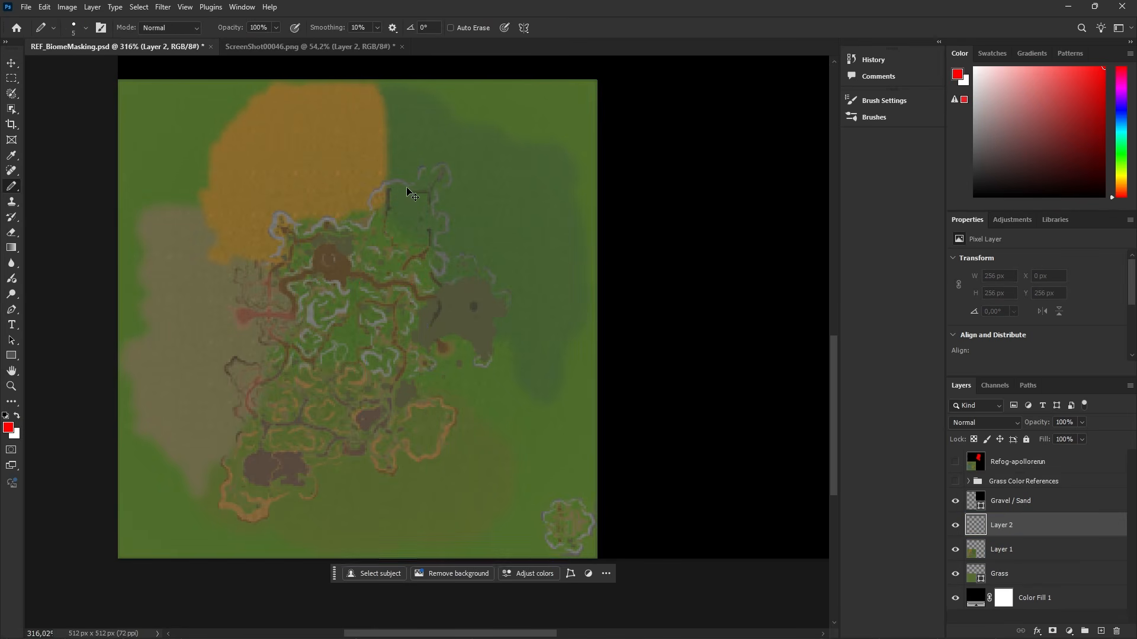
{"action": "scroll", "coordinate": [408, 192], "scroll_direction": "up", "scroll_amount": 3, "text": "alt"}
{"action": "key", "text": "b"}
{"action": "right_click", "coordinate": [448, 197]}
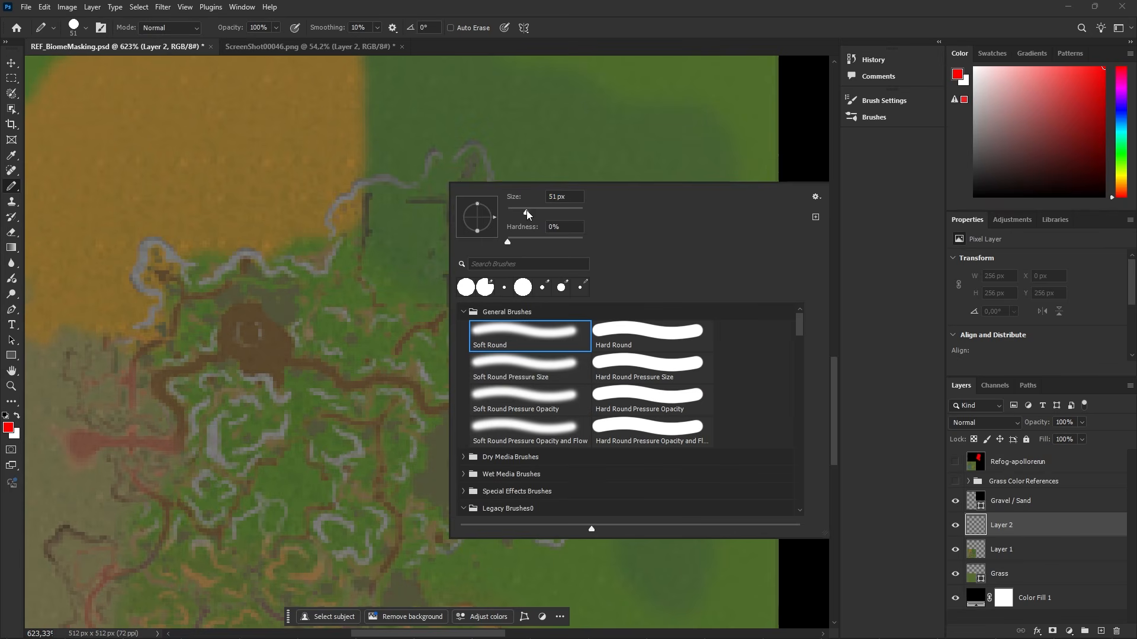
Paint a solid red blob about 98 by 84 px over the walled area near the rotated map's upper middle.
{"action": "mouse_move", "coordinate": [373, 153]}
{"action": "left_mouse_down"}
{"action": "mouse_move", "coordinate": [337, 224]}
{"action": "mouse_move", "coordinate": [469, 274]}
{"action": "mouse_move", "coordinate": [502, 158]}
{"action": "mouse_move", "coordinate": [461, 137]}
{"action": "left_mouse_up"}
{"action": "key", "text": "ctrl+z"}
{"action": "mouse_move", "coordinate": [401, 248]}
{"action": "left_mouse_down"}
{"action": "mouse_move", "coordinate": [470, 152]}
{"action": "mouse_move", "coordinate": [381, 145]}
{"action": "mouse_move", "coordinate": [415, 149]}
{"action": "left_mouse_up"}
{"action": "scroll", "coordinate": [414, 226], "scroll_direction": "down", "scroll_amount": 1, "text": "alt"}
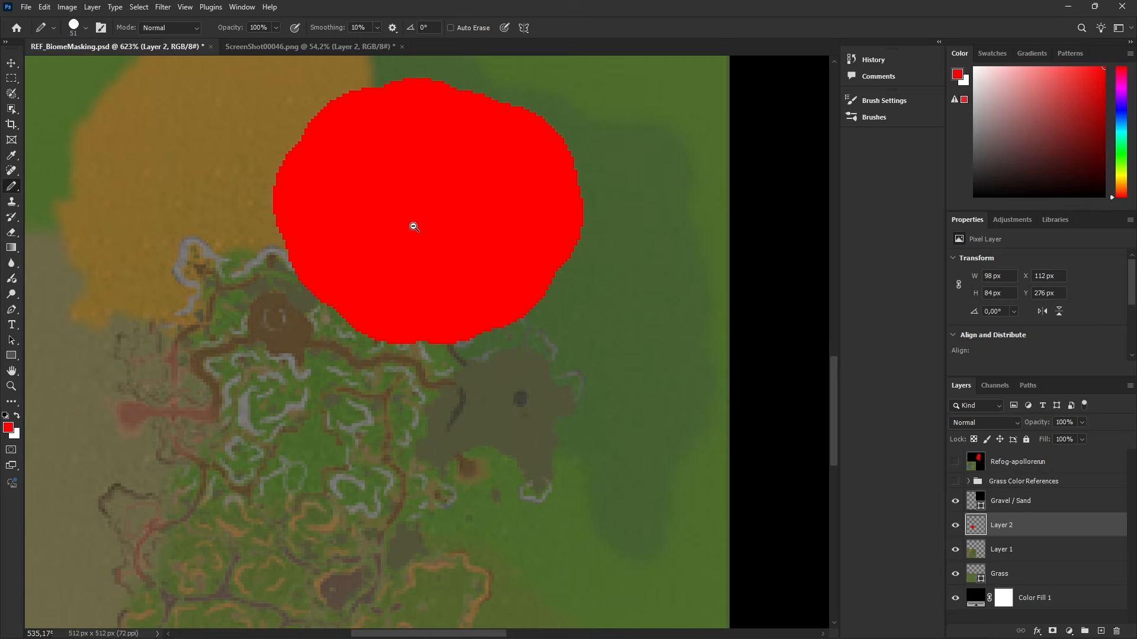
{"action": "scroll", "coordinate": [414, 227], "scroll_direction": "down", "scroll_amount": 1, "text": "alt"}
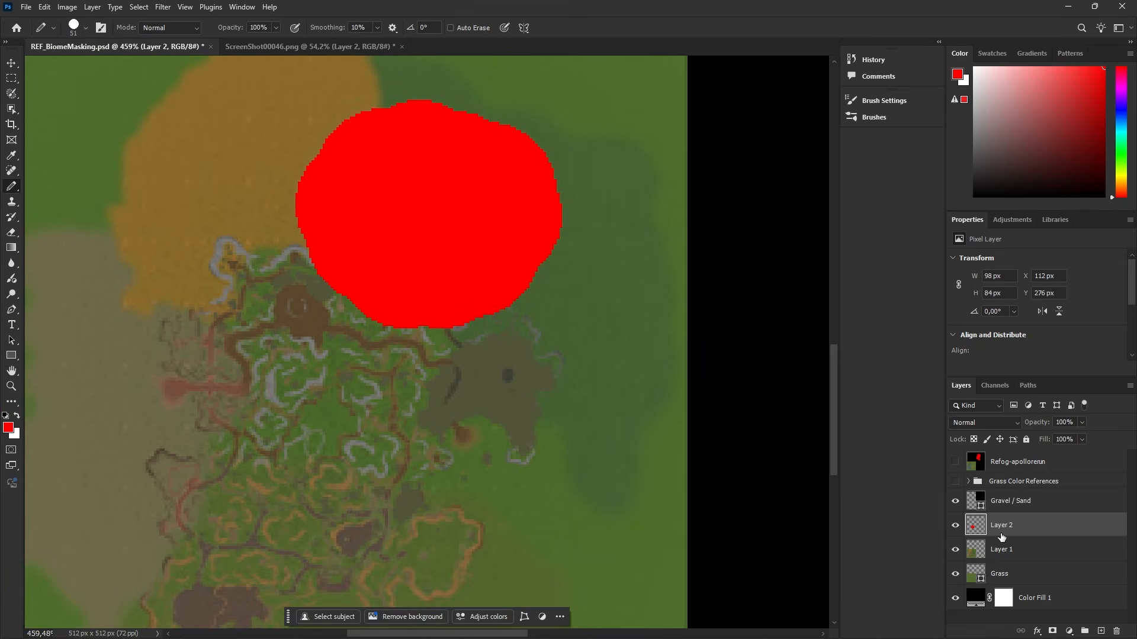
{"action": "left_click", "coordinate": [21, 6]}
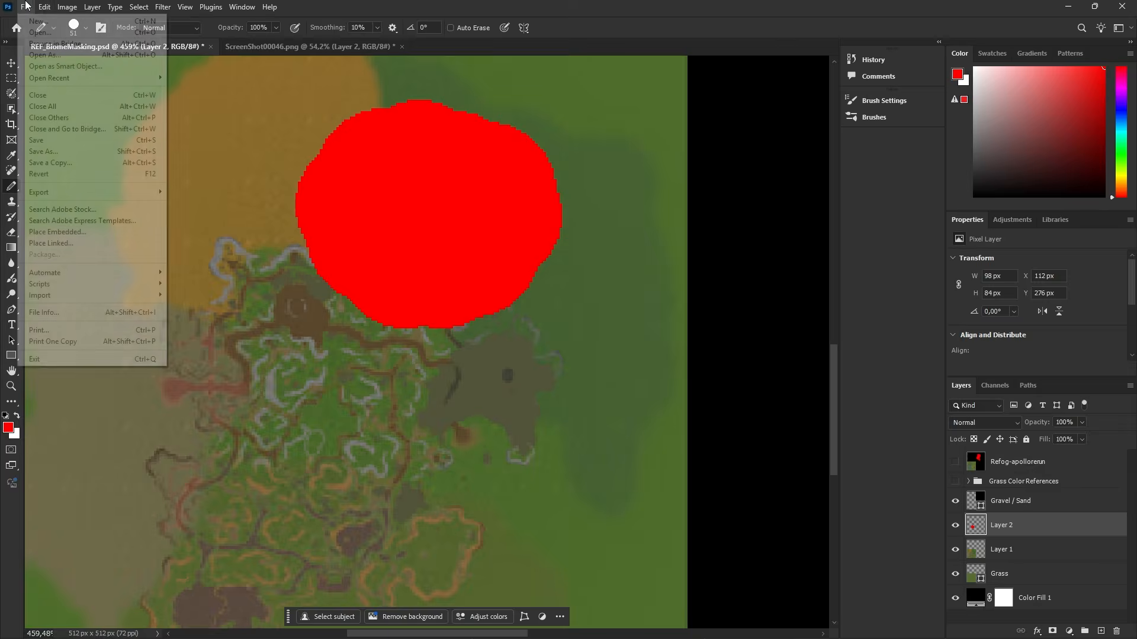
{"action": "mouse_move", "coordinate": [71, 192]}
{"action": "left_click", "coordinate": [201, 236]}
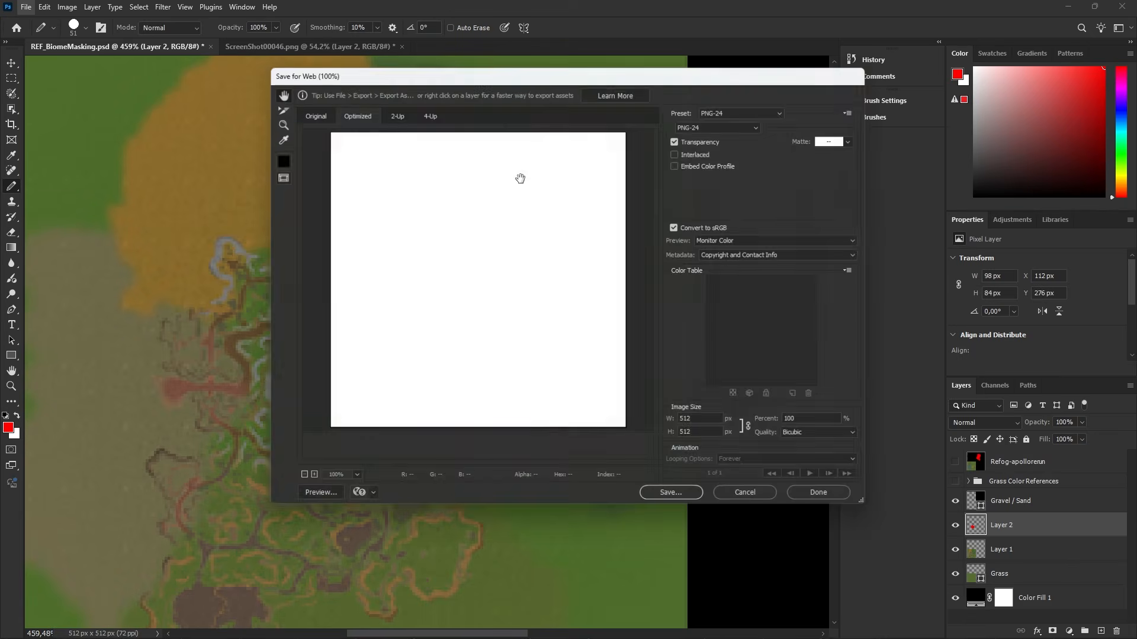
{"action": "left_click", "coordinate": [323, 114]}
{"action": "left_click", "coordinate": [674, 499]}
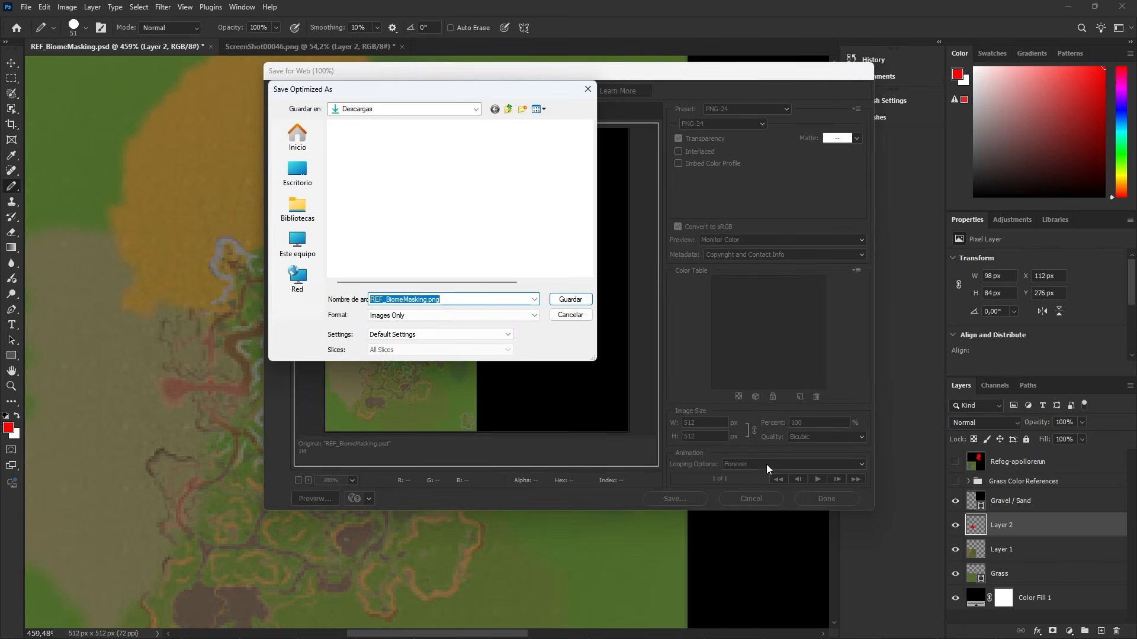
{"action": "key", "text": "Return"}
Hide the map layer and export the image with Save for Web as PNG-24, replacing T_REF_BiomeMasking.png in Descargas.
{"action": "left_click", "coordinate": [955, 549]}
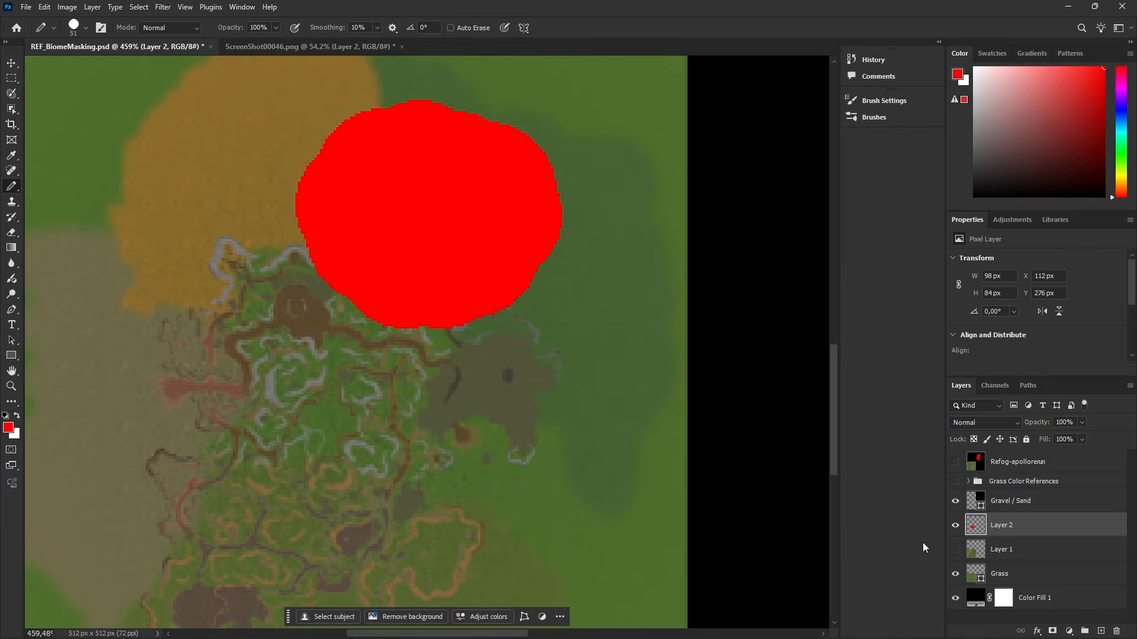
{"action": "left_click", "coordinate": [954, 551]}
{"action": "left_click", "coordinate": [954, 551]}
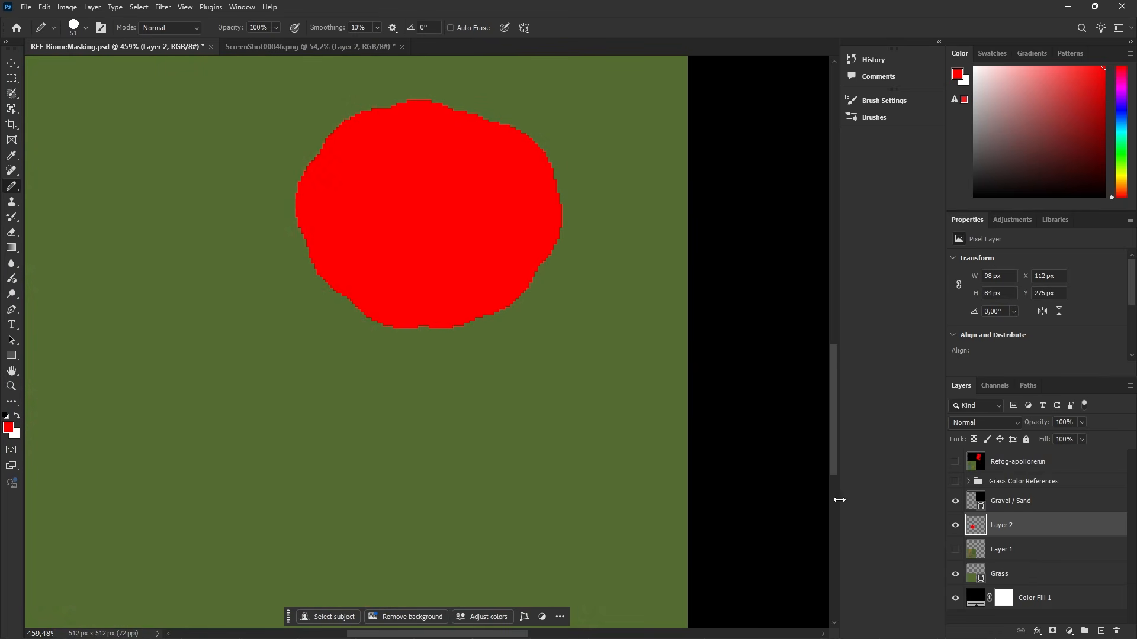
{"action": "left_click", "coordinate": [26, 6]}
{"action": "mouse_move", "coordinate": [77, 191]}
{"action": "left_click", "coordinate": [229, 240]}
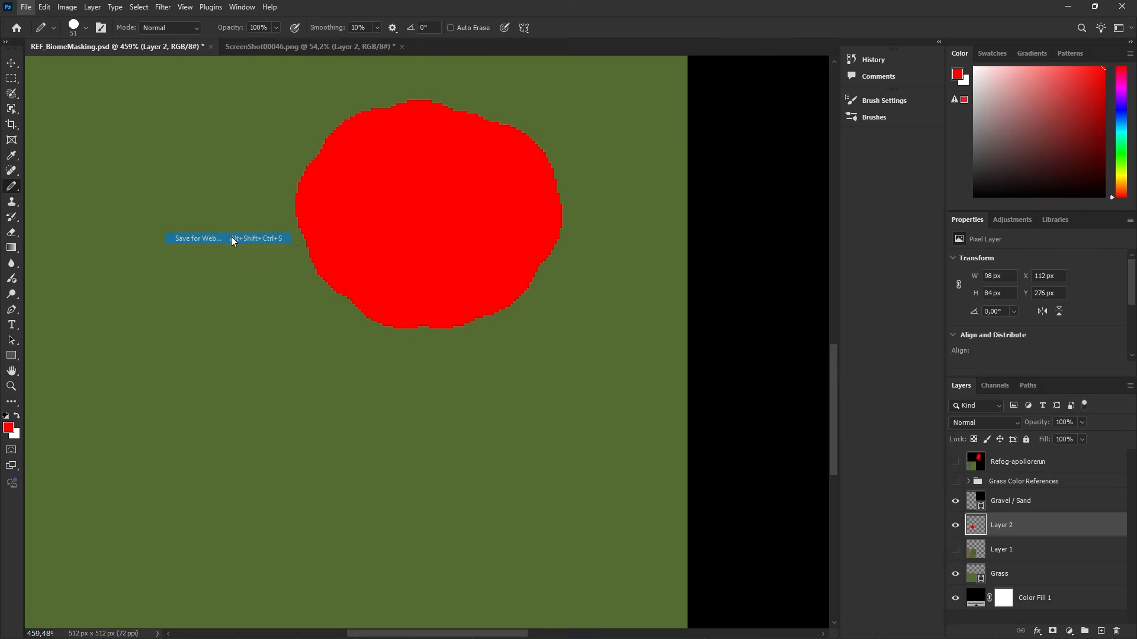
{"action": "left_click", "coordinate": [674, 499]}
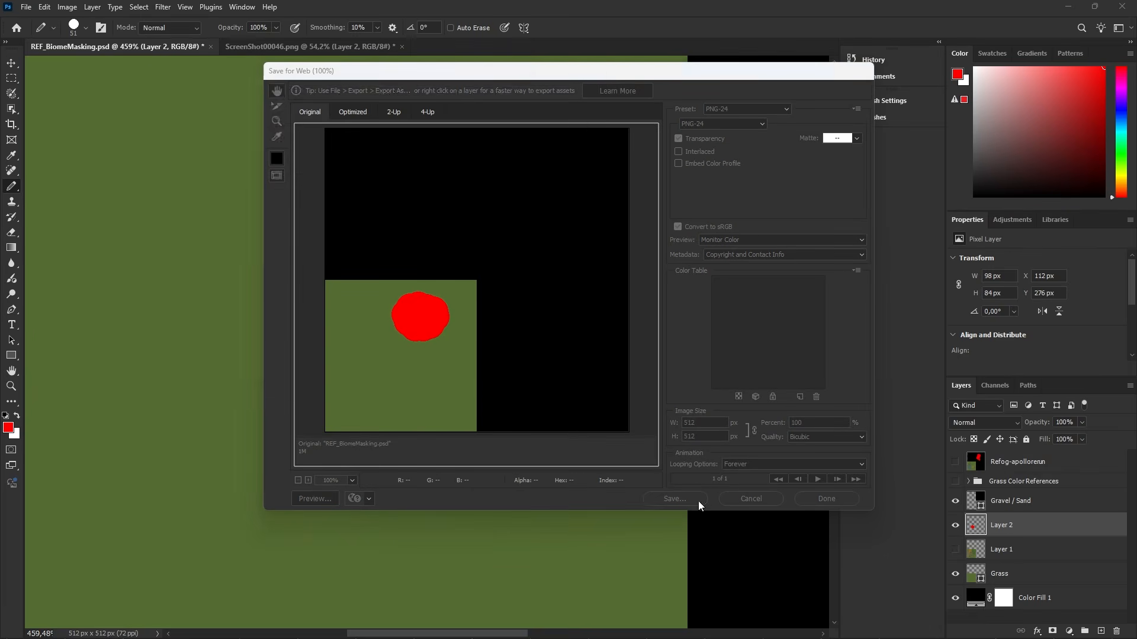
{"action": "left_click", "coordinate": [384, 151]}
{"action": "left_click", "coordinate": [570, 299]}
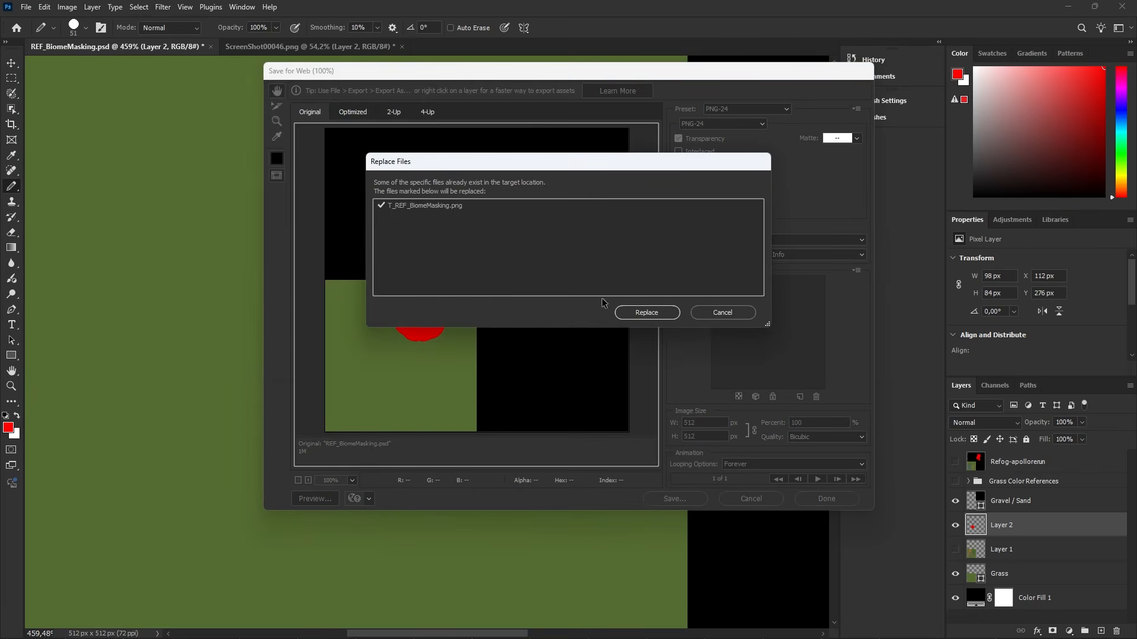
{"action": "left_click", "coordinate": [646, 312]}
Reimport the biome texture in Unreal and compare the red blob in the top view with the reshown map layer in Photoshop.
{"action": "key", "text": "alt+Tab"}
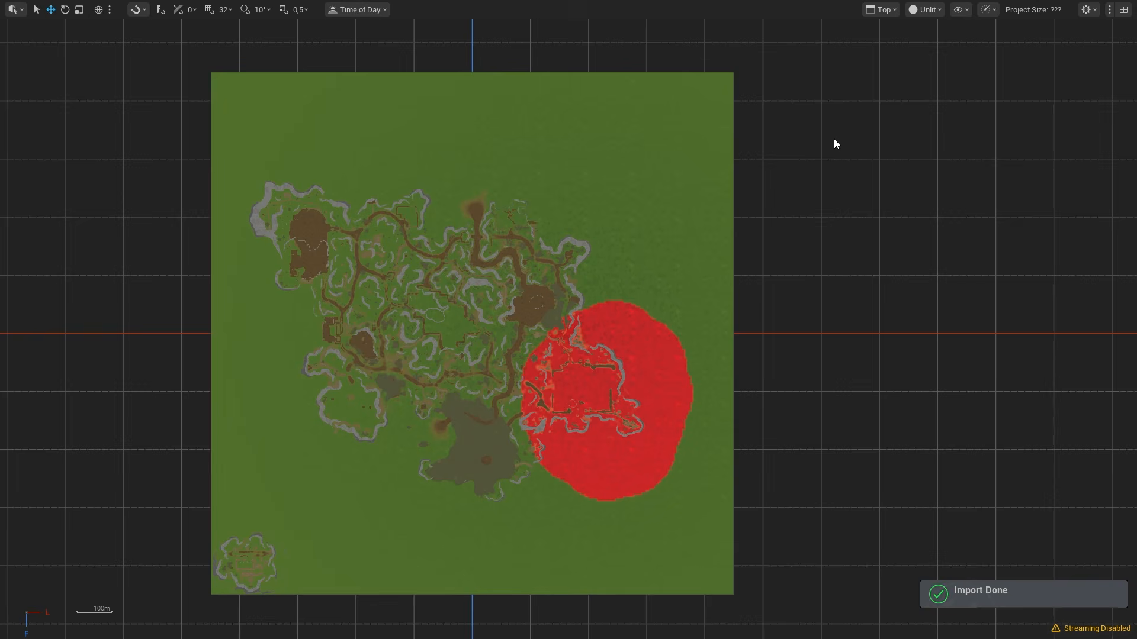
{"action": "key", "text": "alt+Tab"}
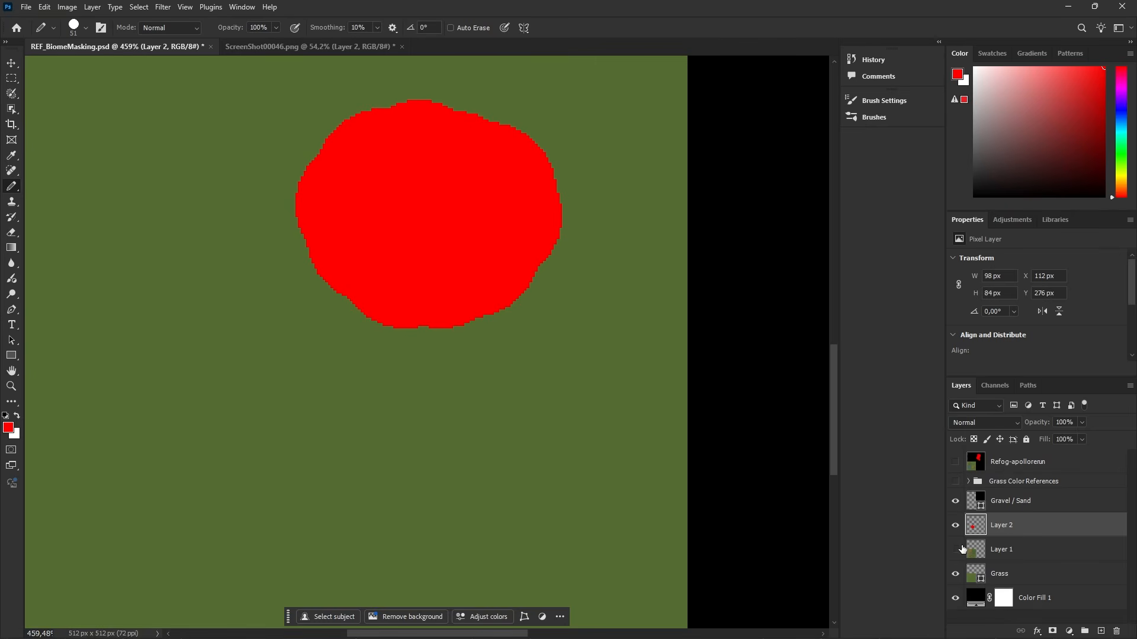
{"action": "left_click", "coordinate": [958, 549]}
{"action": "key", "text": "alt+Tab"}
{"action": "key", "text": "alt+Tab"}
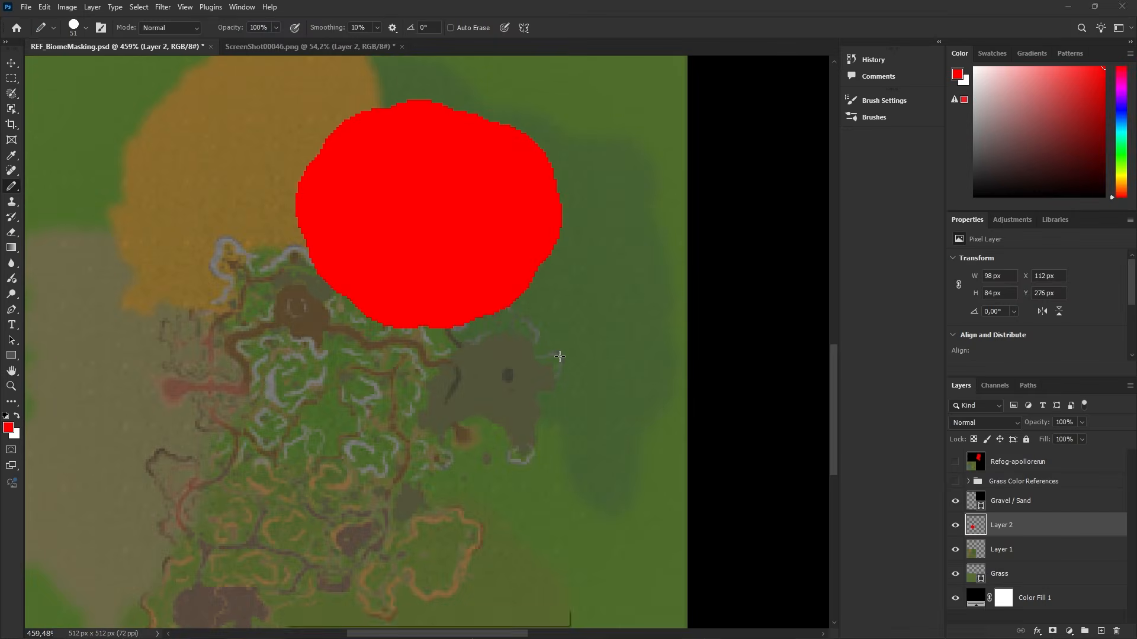
{"action": "key", "text": "alt+Tab"}
{"action": "key", "text": "alt+Tab"}
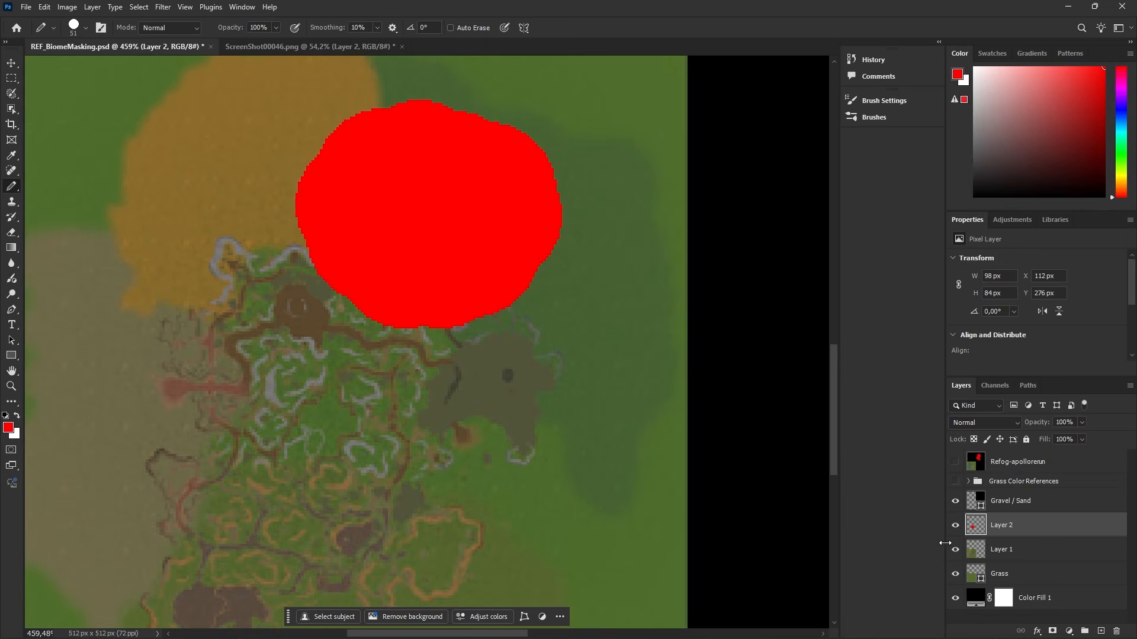
{"action": "key", "text": "alt+Tab"}
{"action": "scroll", "coordinate": [515, 325], "scroll_direction": "up", "scroll_amount": 5}
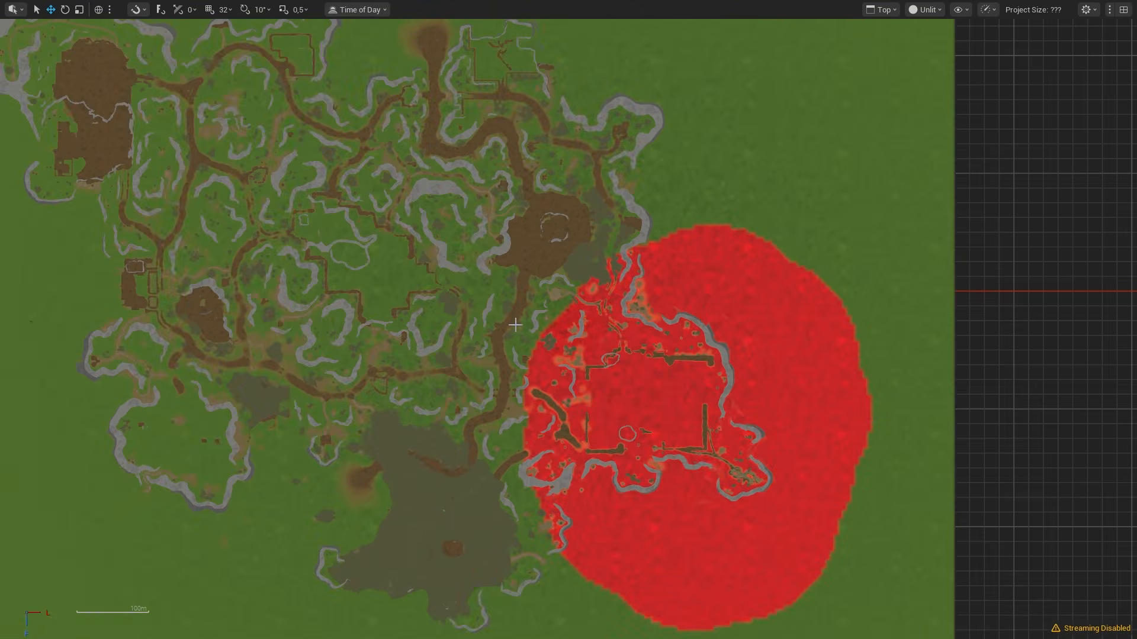
Leave the fullscreen viewport, switch the level to Perspective view, and fly over the terrain to inspect the textured landscape.
{"action": "key", "text": "F11"}
{"action": "left_click", "coordinate": [517, 68]}
{"action": "left_click", "coordinate": [524, 114]}
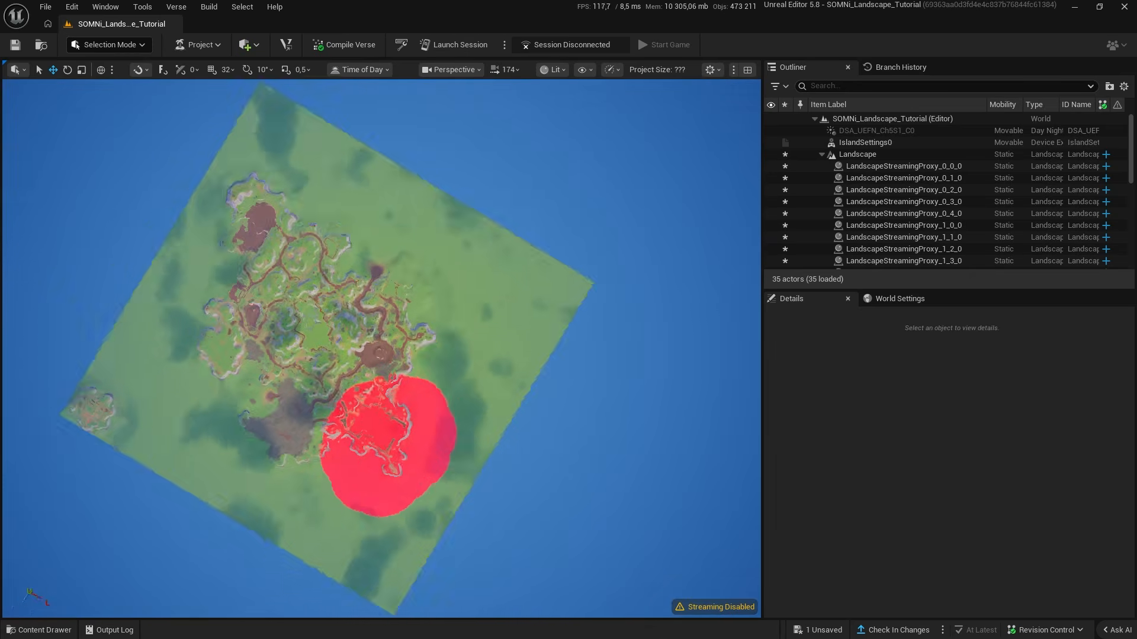
{"action": "key", "text": "w"}
{"action": "right_click_drag", "start_coordinate": [382, 349], "coordinate": [296, 382]}
{"action": "scroll", "coordinate": [414, 248], "scroll_direction": "down", "scroll_amount": 4}
{"action": "key", "text": "w"}
{"action": "scroll", "coordinate": [367, 355], "scroll_direction": "down", "scroll_amount": 8}
{"action": "scroll", "coordinate": [302, 379], "scroll_direction": "down", "scroll_amount": 1}
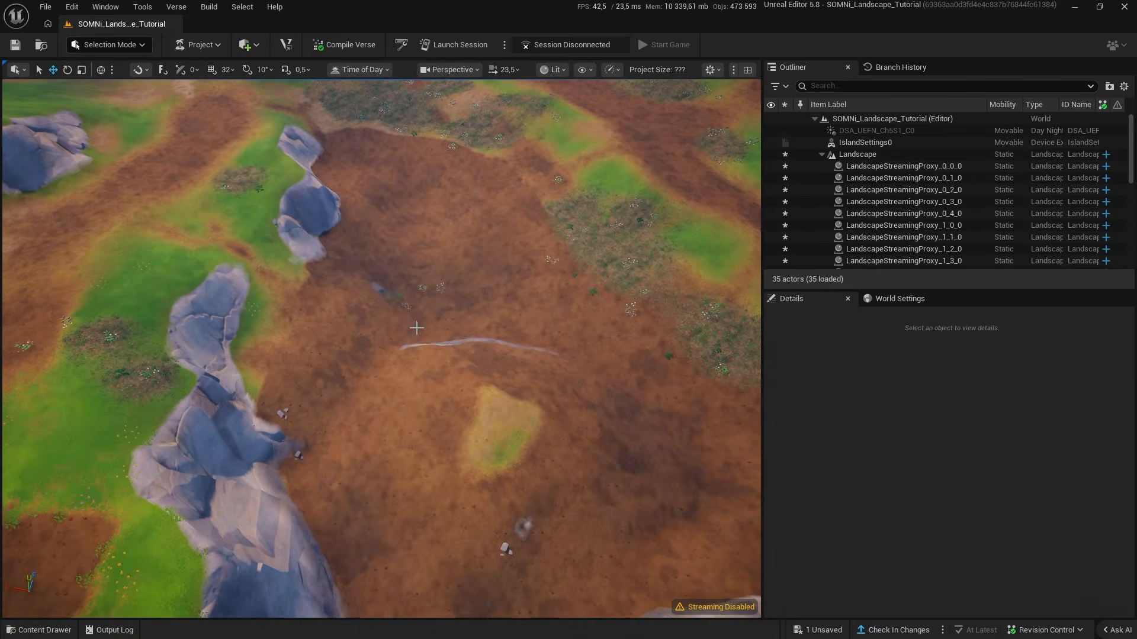
{"action": "key", "text": "s"}
{"action": "mouse_move", "coordinate": [416, 328]}
{"action": "right_mouse_down"}
{"action": "mouse_move", "coordinate": [429, 349]}
{"action": "mouse_move", "coordinate": [415, 332]}
{"action": "right_mouse_up"}
{"action": "key", "text": "alt+Tab"}
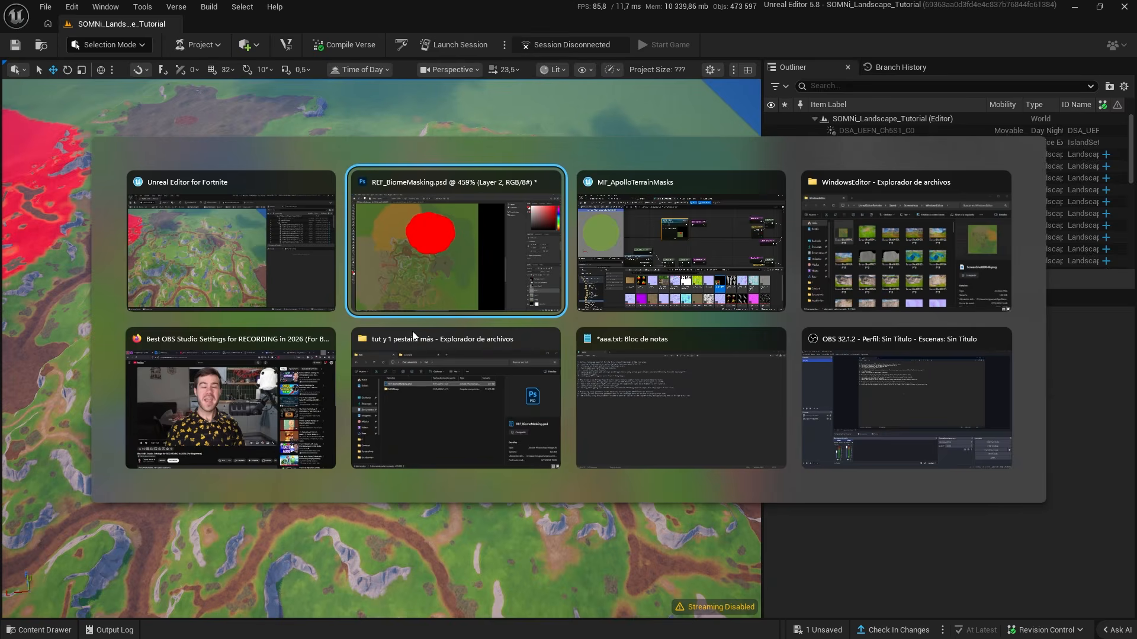
Switch to the MF_ApolloTerrainMasks graph in Unreal, assign T_ApolloBiome2 to the BiomeTexture parameter, and return to the level.
{"action": "key", "text": "alt+Tab"}
{"action": "key", "text": "alt+Tab"}
{"action": "key", "text": "Tab"}
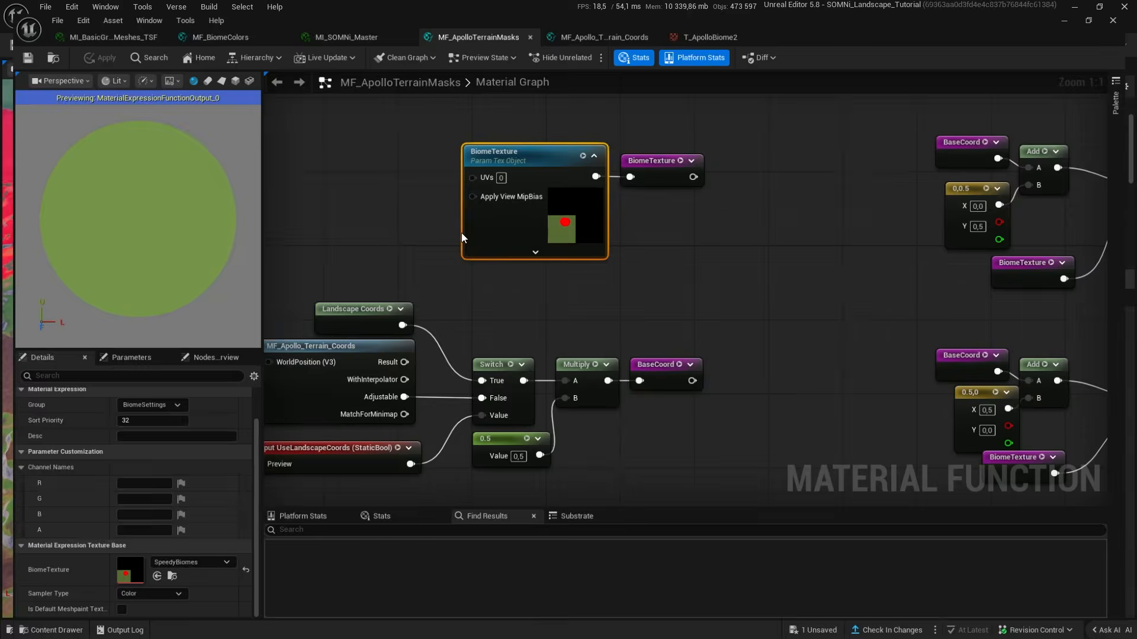
{"action": "left_click", "coordinate": [170, 563]}
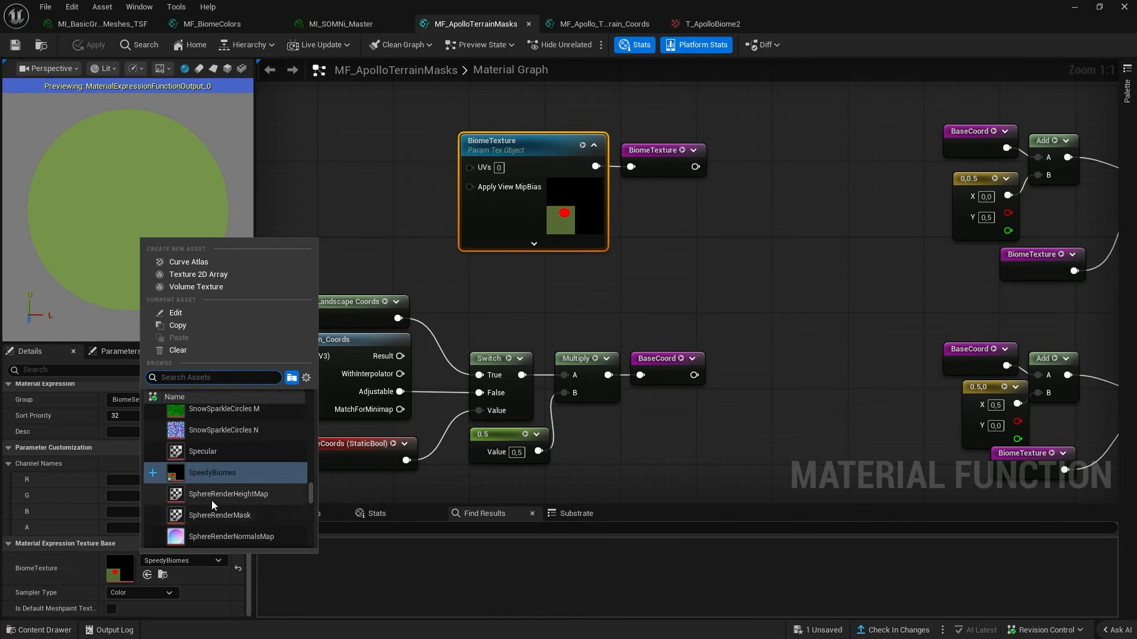
{"action": "left_click", "coordinate": [163, 575]}
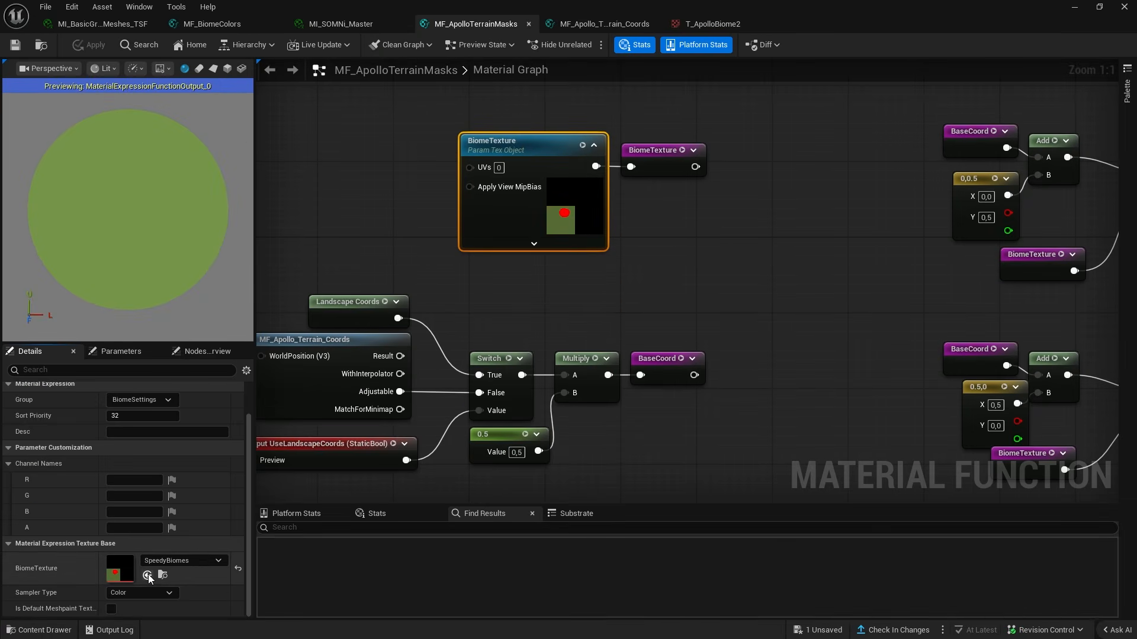
{"action": "left_click", "coordinate": [148, 575]}
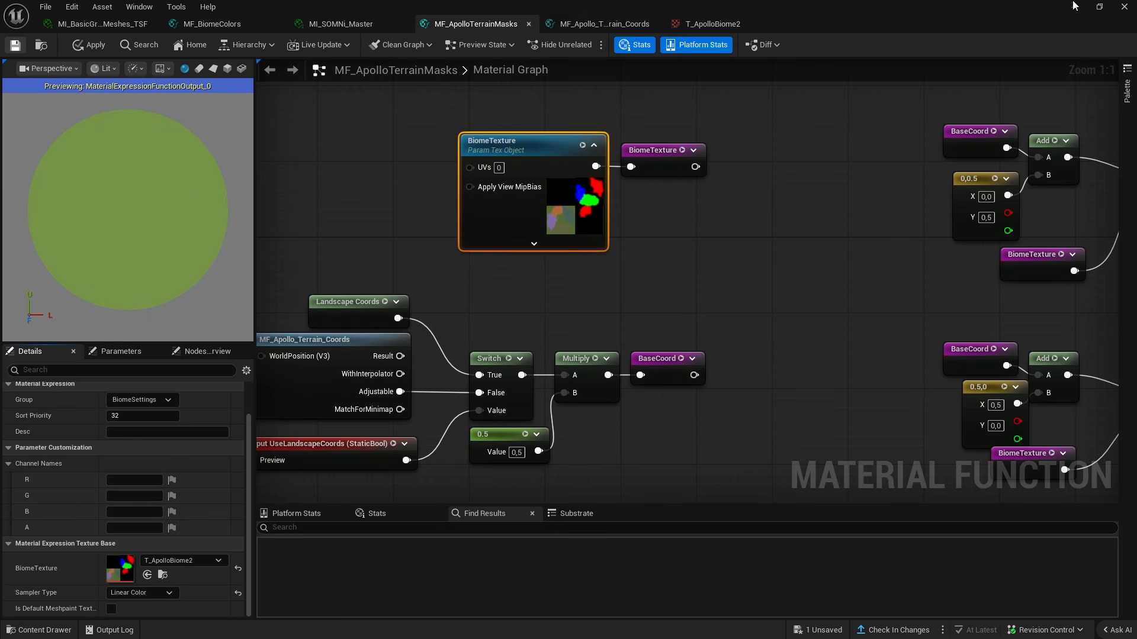
{"action": "left_click", "coordinate": [1074, 5]}
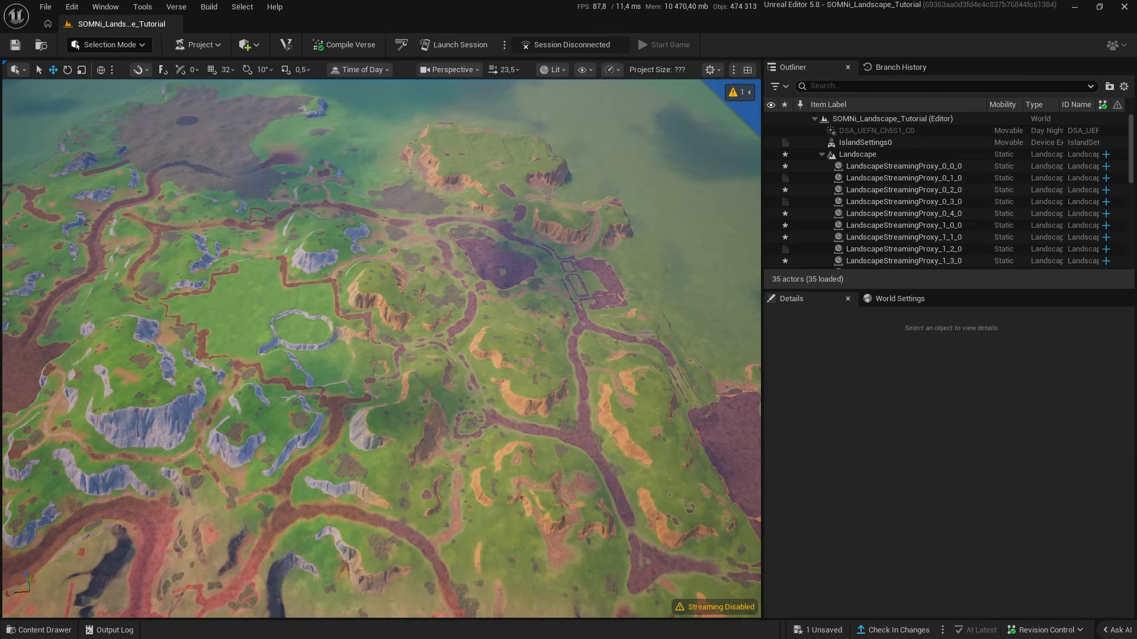
Fly down to the reddish dirt area in the level and examine its ground colors up close.
{"action": "right_click_drag", "start_coordinate": [381, 348], "coordinate": [409, 444]}
{"action": "key", "text": "w"}
{"action": "scroll", "coordinate": [415, 378], "scroll_direction": "down", "scroll_amount": 3}
{"action": "scroll", "coordinate": [382, 338], "scroll_direction": "down", "scroll_amount": 4}
{"action": "key", "text": "s"}
{"action": "key", "text": "w"}
{"action": "scroll", "coordinate": [417, 447], "scroll_direction": "down", "scroll_amount": 3}
{"action": "key", "text": "s"}
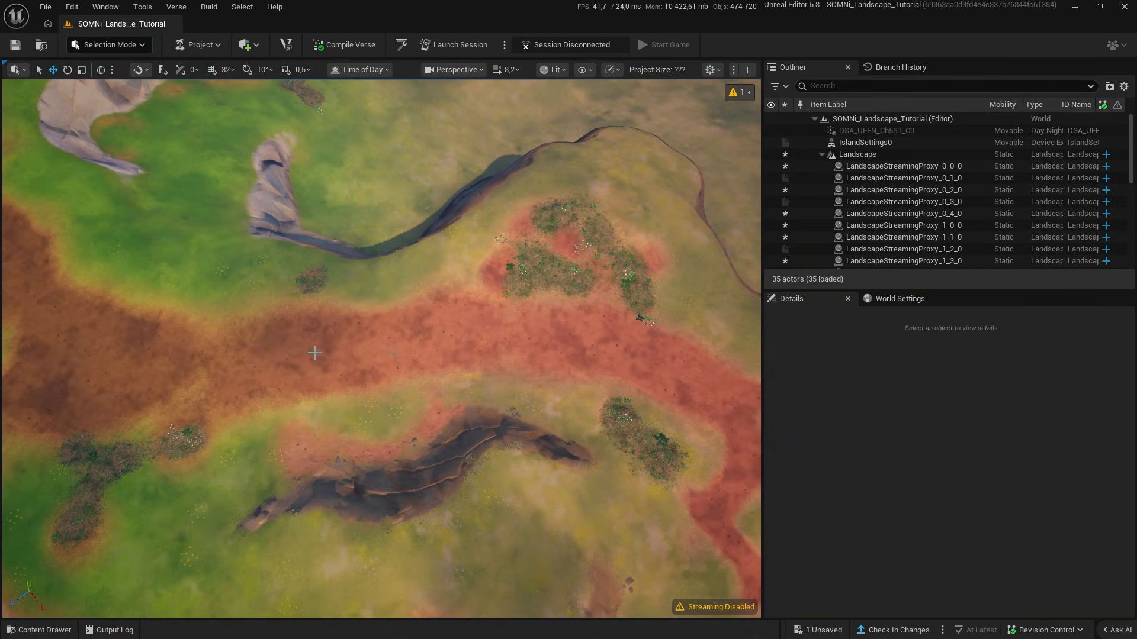
Fly across the landscape and compare the dirt, grass and cliff colors between the biome regions.
{"action": "right_click_drag", "start_coordinate": [315, 353], "coordinate": [397, 319]}
{"action": "key", "text": "w"}
{"action": "key", "text": "w"}
{"action": "scroll", "coordinate": [569, 272], "scroll_direction": "down", "scroll_amount": 4}
{"action": "key", "text": "w"}
{"action": "scroll", "coordinate": [568, 254], "scroll_direction": "up", "scroll_amount": 5}
{"action": "key", "text": "w"}
{"action": "scroll", "coordinate": [645, 308], "scroll_direction": "up", "scroll_amount": 1}
{"action": "key", "text": "w"}
{"action": "key", "text": "w"}
{"action": "key", "text": "s"}
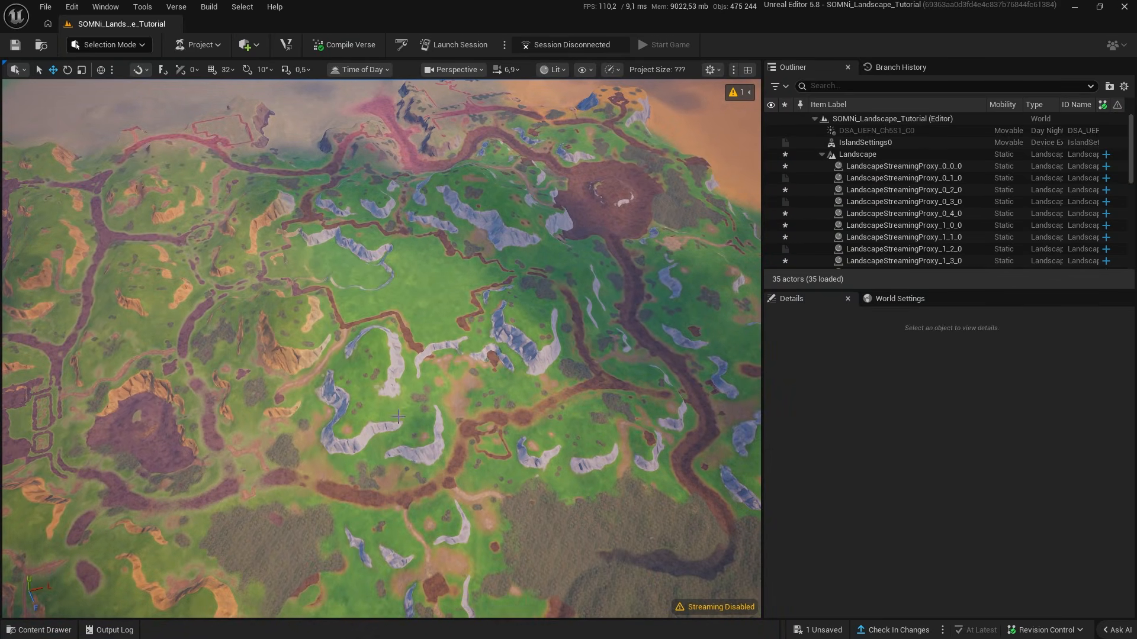
Switch to Photoshop, hide Layer 1, and show the Grass Color References group to read the Taiga, Sanctuary and Desert color legend.
{"action": "key", "text": "alt+Tab"}
{"action": "key", "text": "alt+Tab"}
{"action": "left_click_drag", "start_coordinate": [547, 339], "coordinate": [498, 325], "text": "ctrl"}
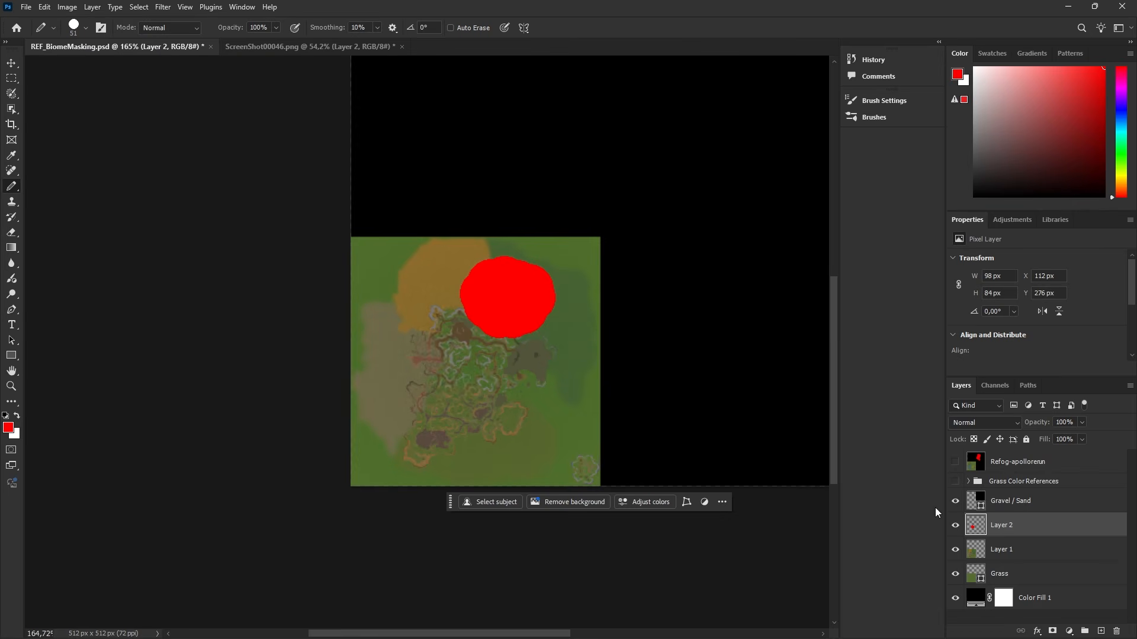
{"action": "left_click", "coordinate": [954, 548]}
{"action": "left_click", "coordinate": [957, 483]}
{"action": "left_click_drag", "start_coordinate": [646, 260], "coordinate": [482, 454]}
{"action": "mouse_move", "coordinate": [558, 237]}
{"action": "left_mouse_down", "text": "ctrl"}
{"action": "mouse_move", "coordinate": [588, 249]}
{"action": "mouse_move", "coordinate": [560, 242]}
{"action": "left_mouse_up", "text": "ctrl"}
Hide the Grass Color References group and add a white solid color fill layer directly above the Gravel / Sand layer.
{"action": "left_click", "coordinate": [11, 64]}
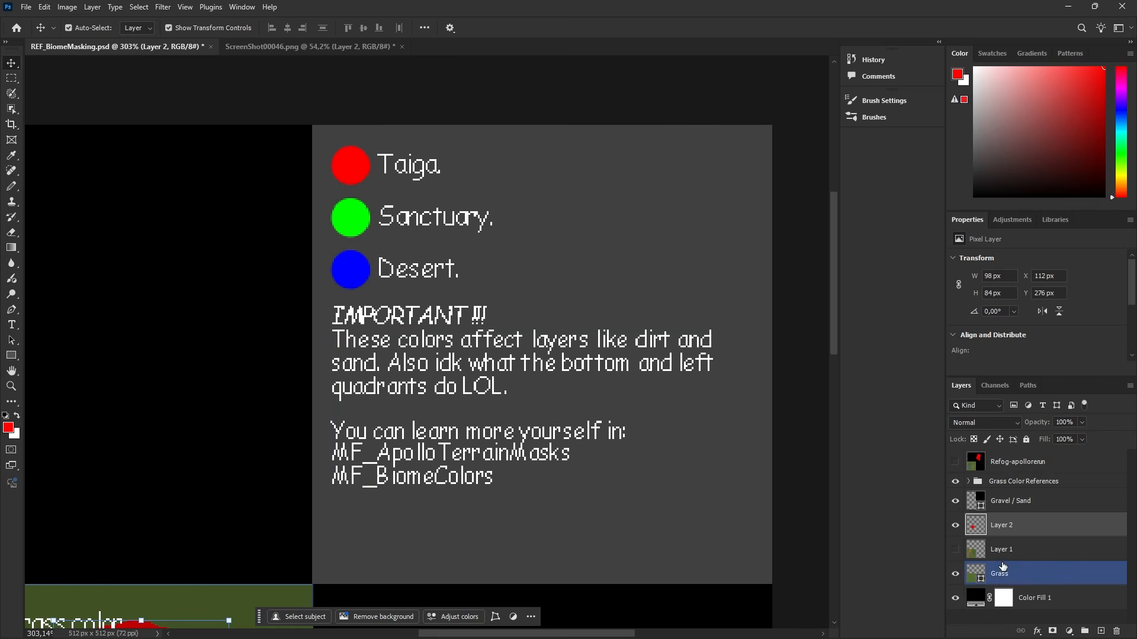
{"action": "left_click", "coordinate": [955, 481]}
{"action": "left_click", "coordinate": [448, 338]}
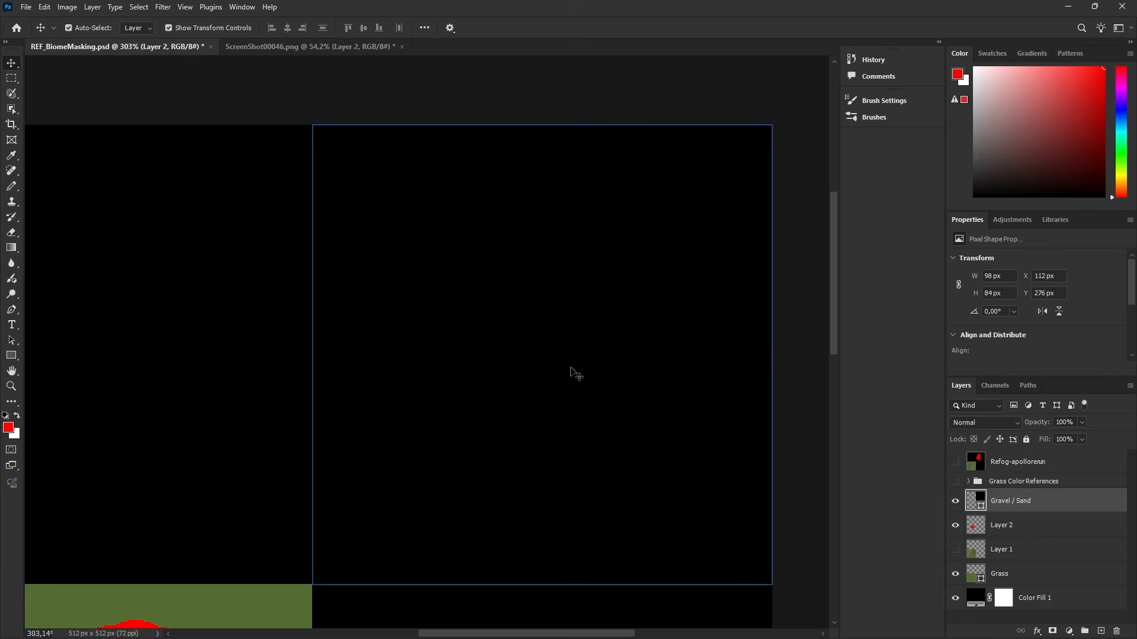
{"action": "key", "text": "b"}
{"action": "right_click", "coordinate": [618, 367]}
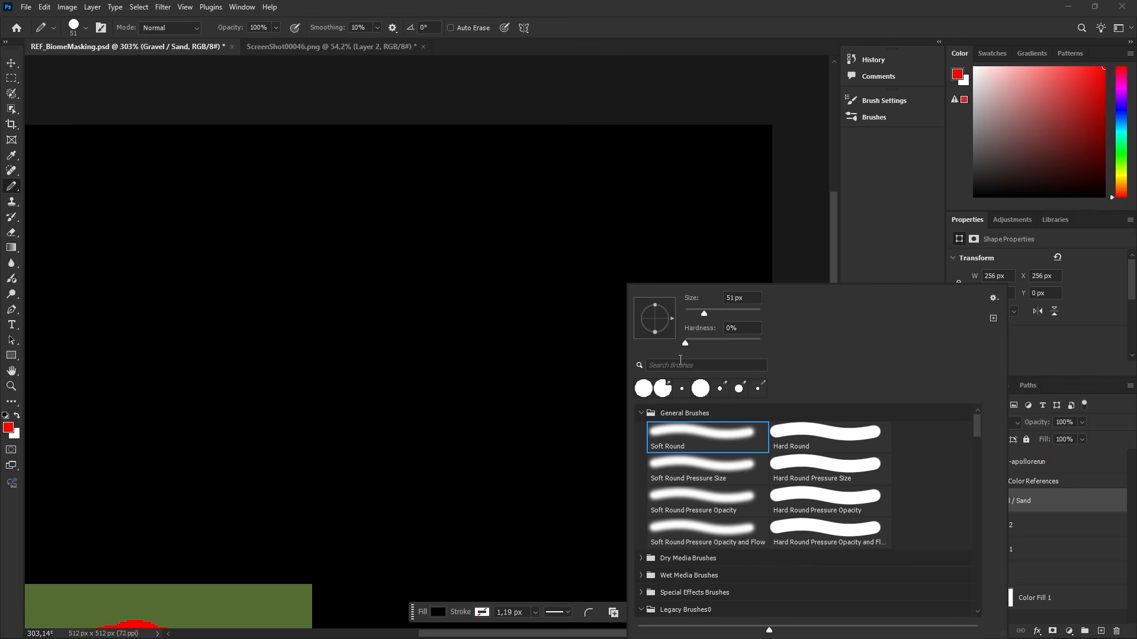
{"action": "left_click", "coordinate": [12, 63]}
{"action": "left_click", "coordinate": [1069, 631]}
{"action": "left_click", "coordinate": [1056, 375]}
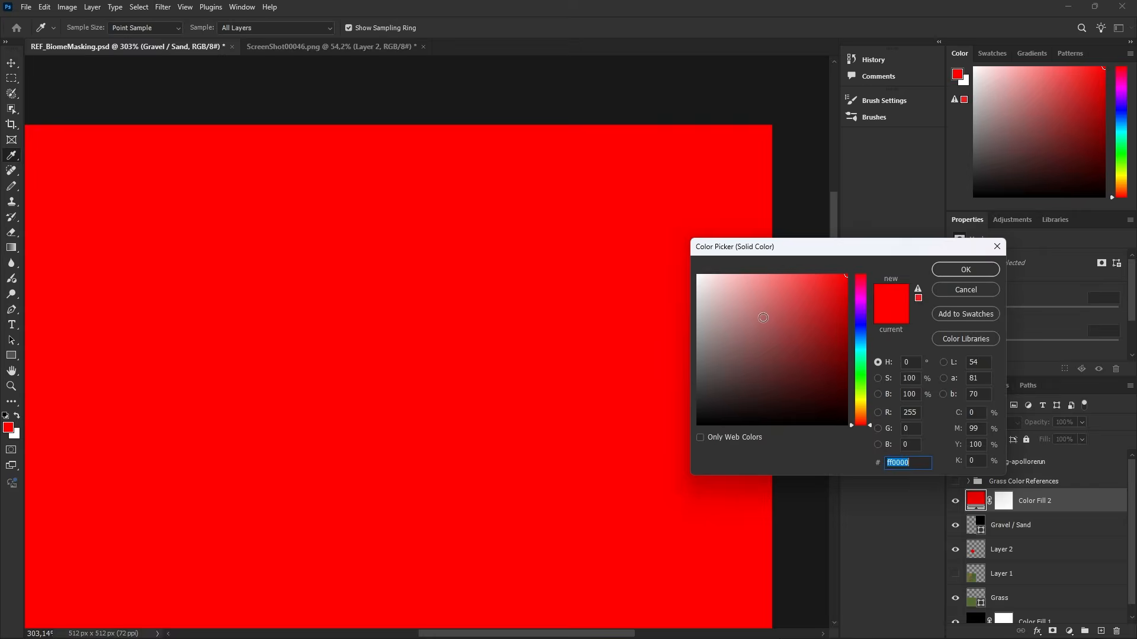
{"action": "left_click_drag", "start_coordinate": [767, 317], "coordinate": [161, 5]}
{"action": "left_click", "coordinate": [965, 269]}
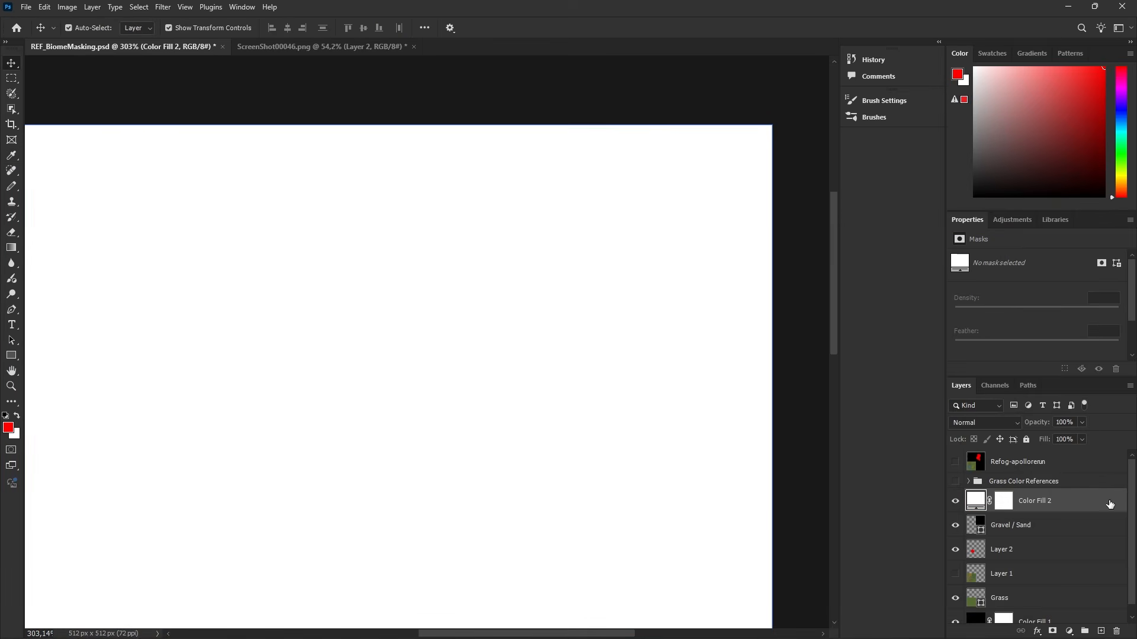
Restrict the white fill layer's blending to the R channel and invert its layer mask to black.
{"action": "left_click", "coordinate": [906, 289]}
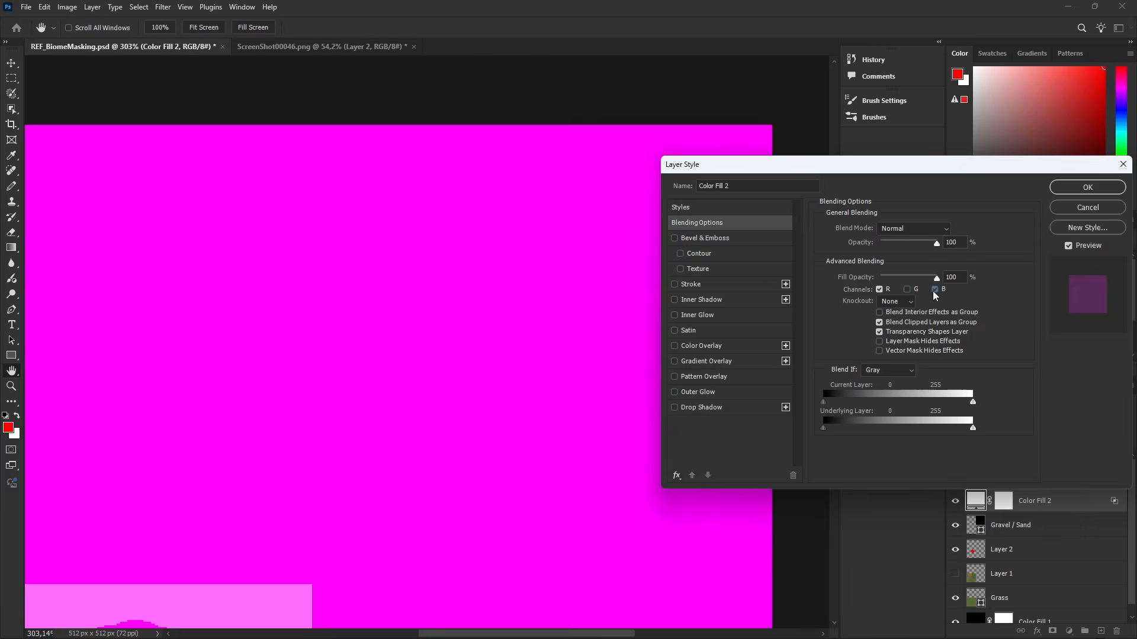
{"action": "left_click", "coordinate": [934, 289]}
{"action": "left_click", "coordinate": [1087, 187]}
{"action": "left_click", "coordinate": [1010, 500]}
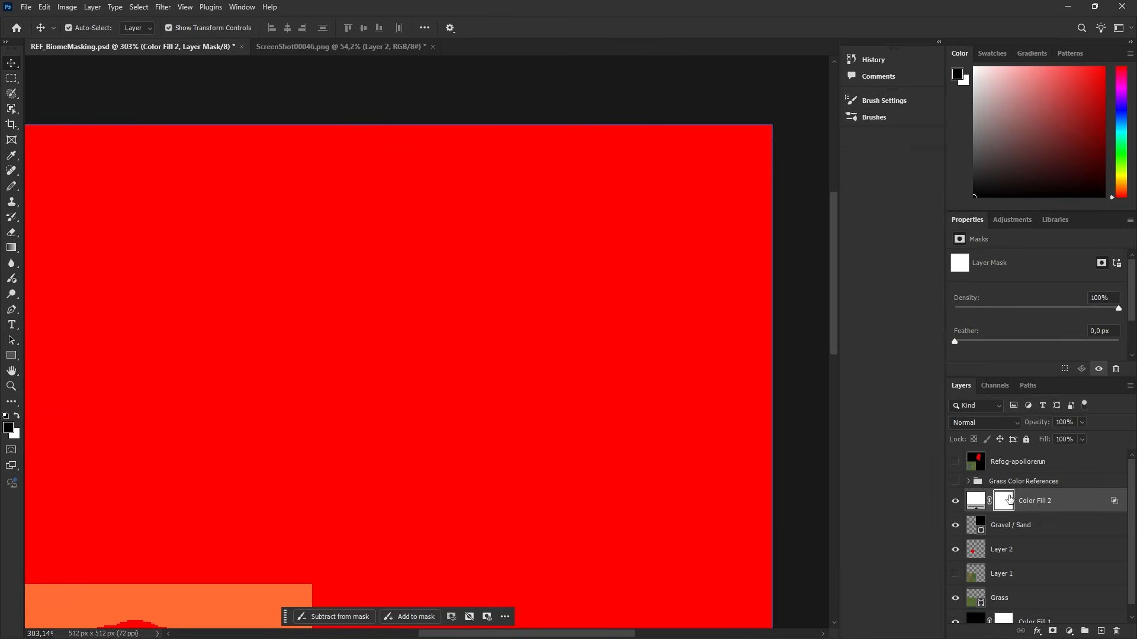
{"action": "key", "text": "ctrl+i"}
Paint the fill's mask white across the gravel and sand quadrant, enlarging the brush to 136 px, and clip the fill to Gravel / Sand.
{"action": "key", "text": "b"}
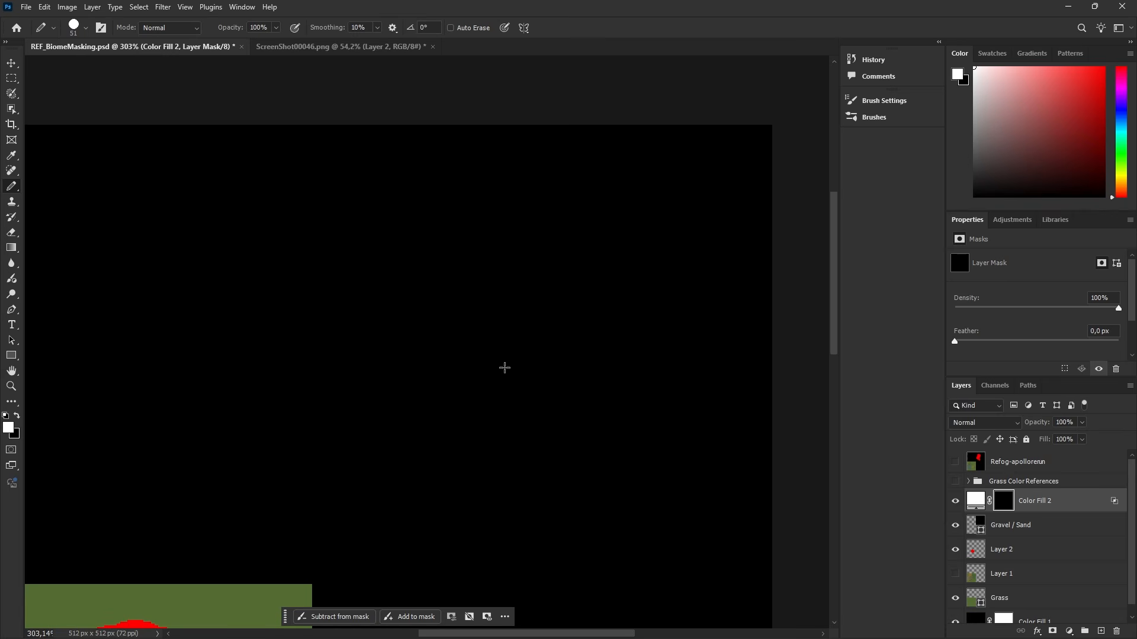
{"action": "mouse_move", "coordinate": [504, 368]}
{"action": "left_mouse_down"}
{"action": "mouse_move", "coordinate": [717, 273]}
{"action": "mouse_move", "coordinate": [616, 361]}
{"action": "mouse_move", "coordinate": [580, 220]}
{"action": "left_mouse_up"}
{"action": "right_click", "coordinate": [674, 334]}
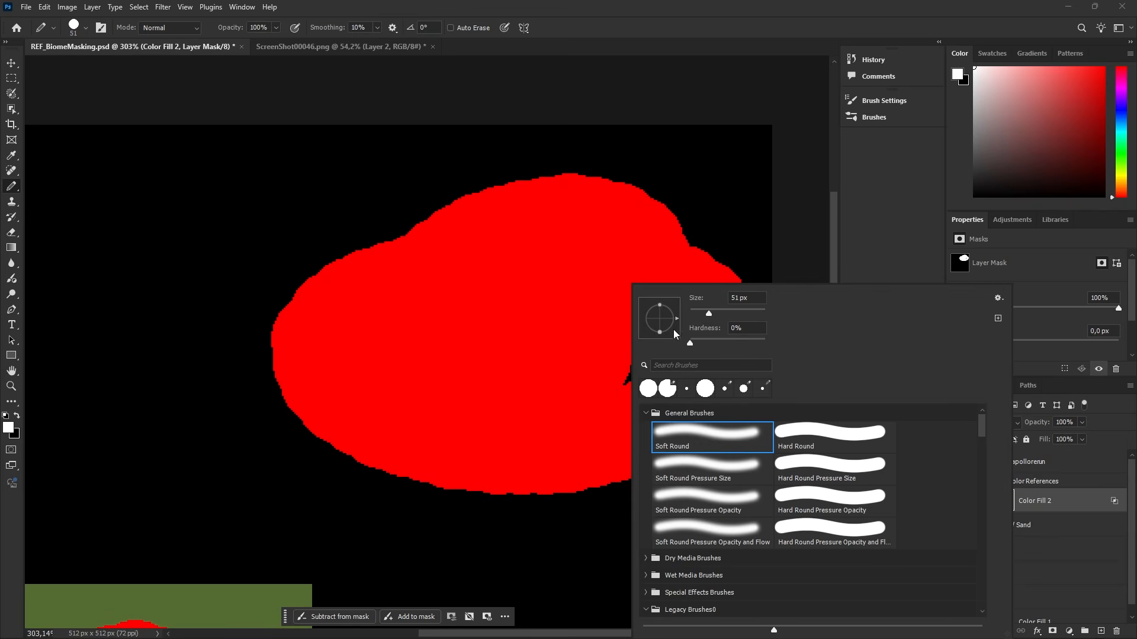
{"action": "mouse_move", "coordinate": [700, 319]}
{"action": "left_mouse_down"}
{"action": "mouse_move", "coordinate": [292, 152]}
{"action": "mouse_move", "coordinate": [406, 517]}
{"action": "mouse_move", "coordinate": [320, 274]}
{"action": "mouse_move", "coordinate": [450, 562]}
{"action": "left_mouse_up"}
{"action": "right_click", "coordinate": [1076, 515]}
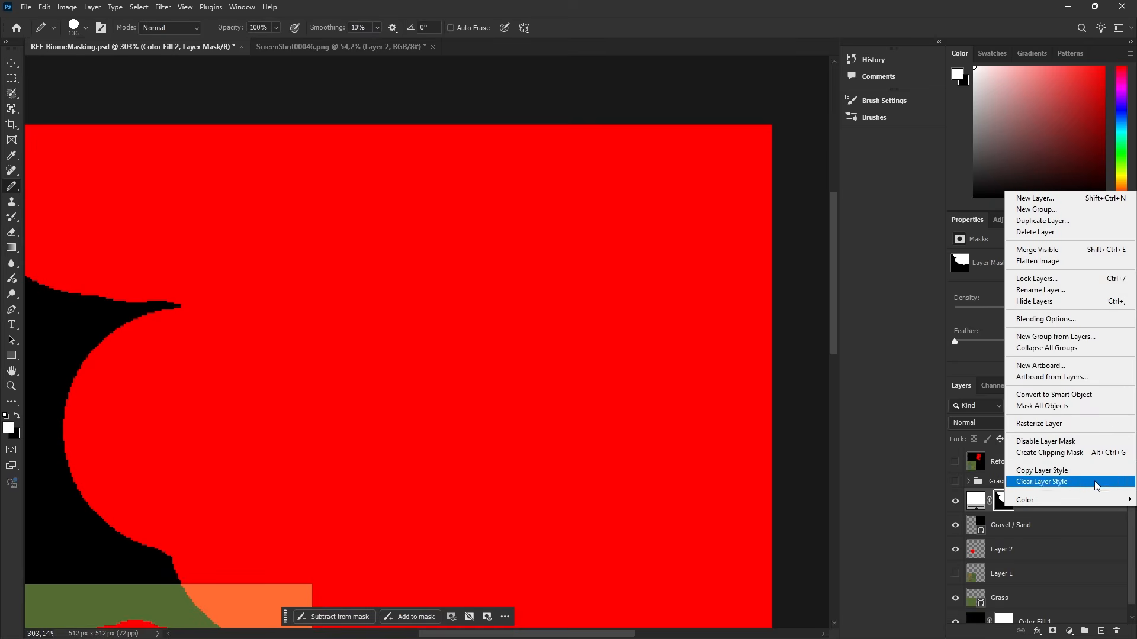
{"action": "left_click", "coordinate": [1081, 449]}
{"action": "left_click_drag", "start_coordinate": [274, 550], "coordinate": [313, 354]}
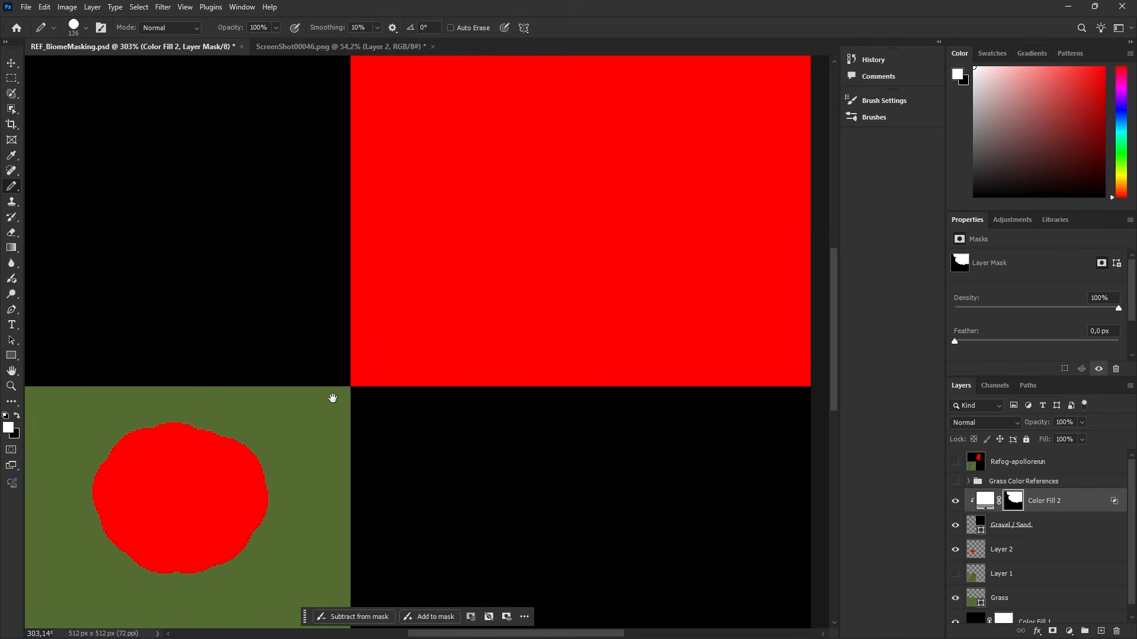
Export the image with Save for Web as PNG-24, replacing the existing biome mask file.
{"action": "left_click_drag", "start_coordinate": [542, 396], "coordinate": [502, 391], "text": "ctrl"}
{"action": "left_click", "coordinate": [26, 6]}
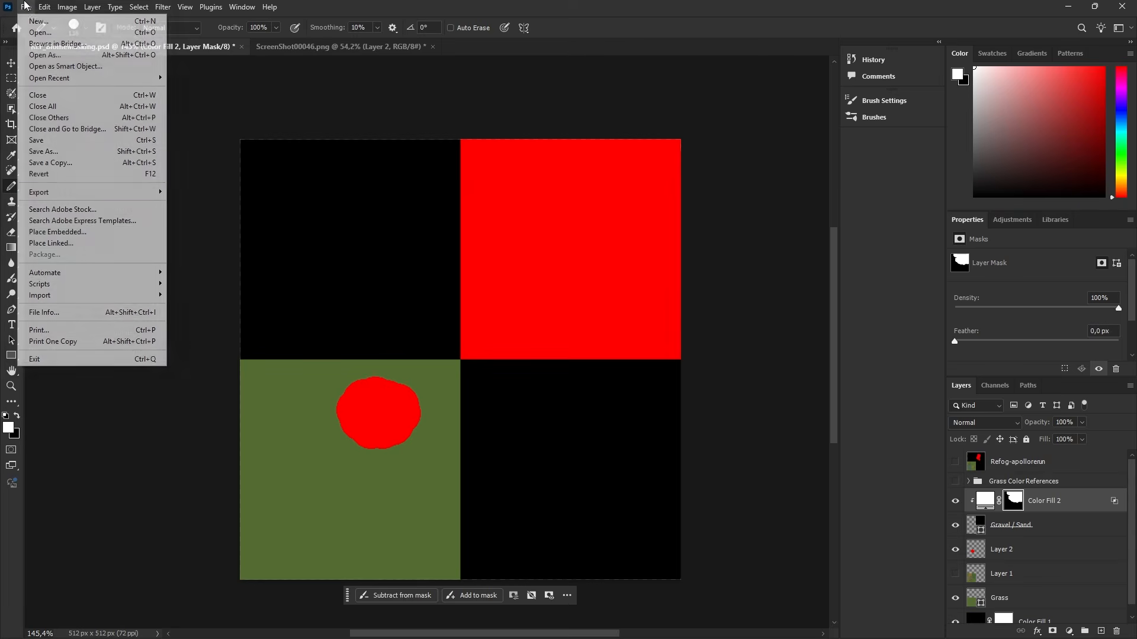
{"action": "mouse_move", "coordinate": [118, 192]}
{"action": "left_click", "coordinate": [219, 240]}
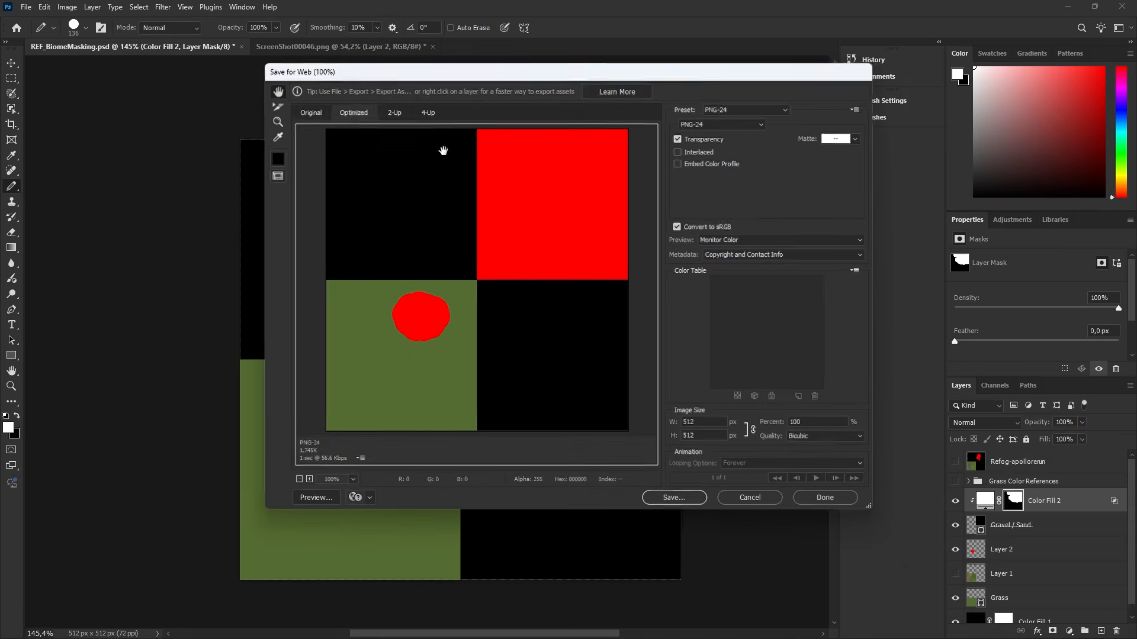
{"action": "left_click", "coordinate": [674, 498]}
{"action": "double_click", "coordinate": [460, 248]}
{"action": "left_click", "coordinate": [631, 314]}
Switch to the MF_ApolloTerrainMasks graph in Unreal and assign the SpeedyBiomes texture to the BiomeTexture parameter.
{"action": "key", "text": "alt+Tab"}
{"action": "key", "text": "alt+Tab"}
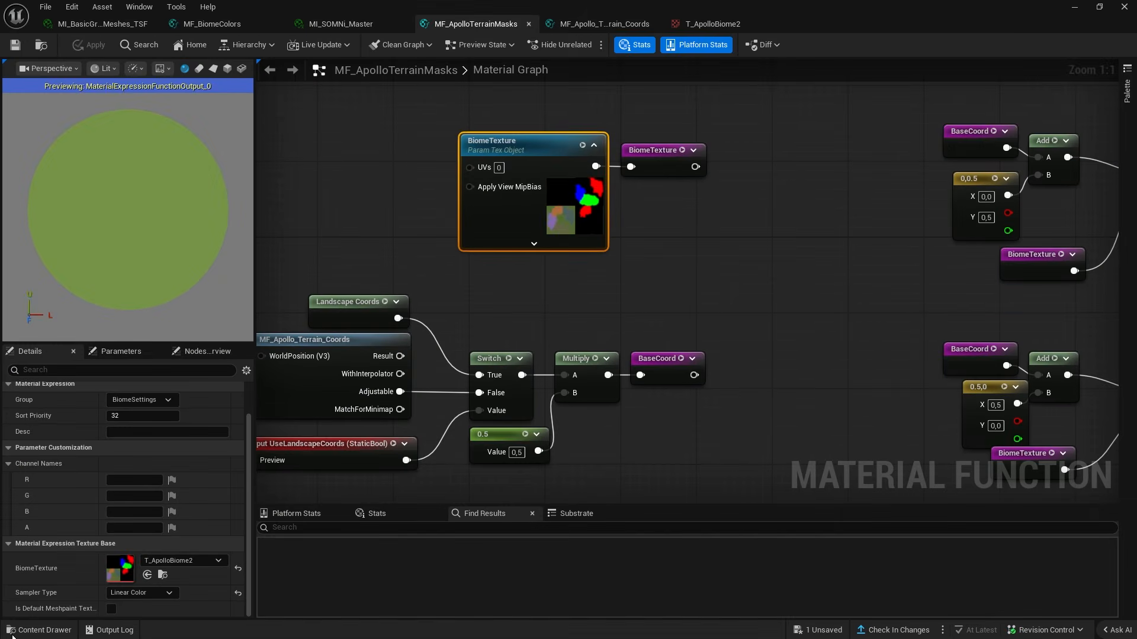
{"action": "left_click", "coordinate": [35, 630]}
{"action": "right_click", "coordinate": [763, 541]}
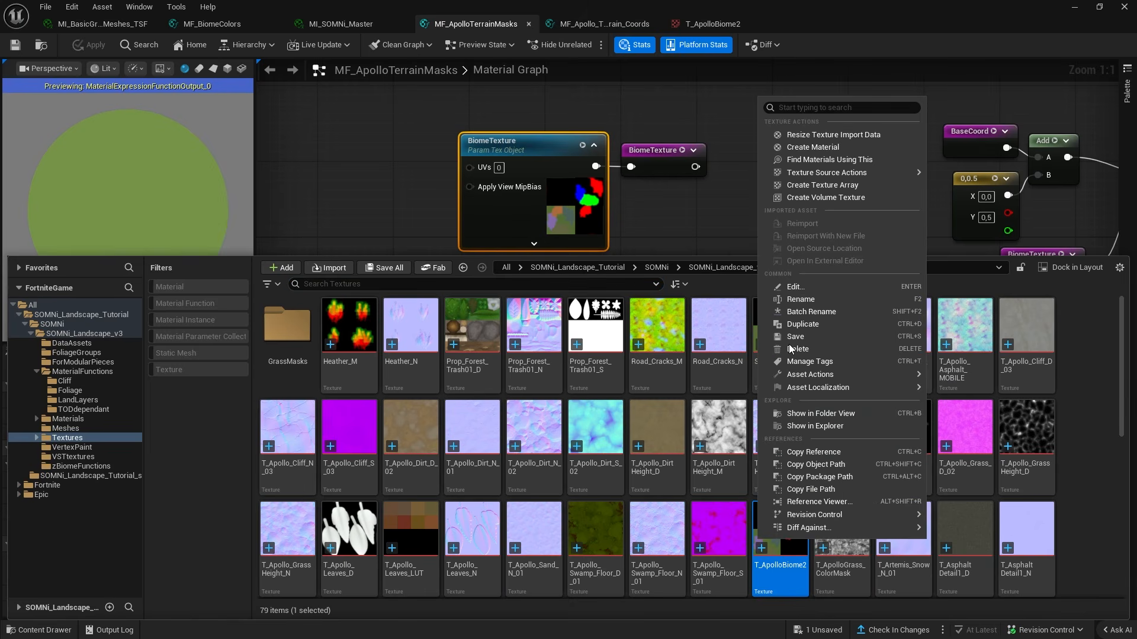
{"action": "right_click_drag", "start_coordinate": [388, 363], "coordinate": [444, 479]}
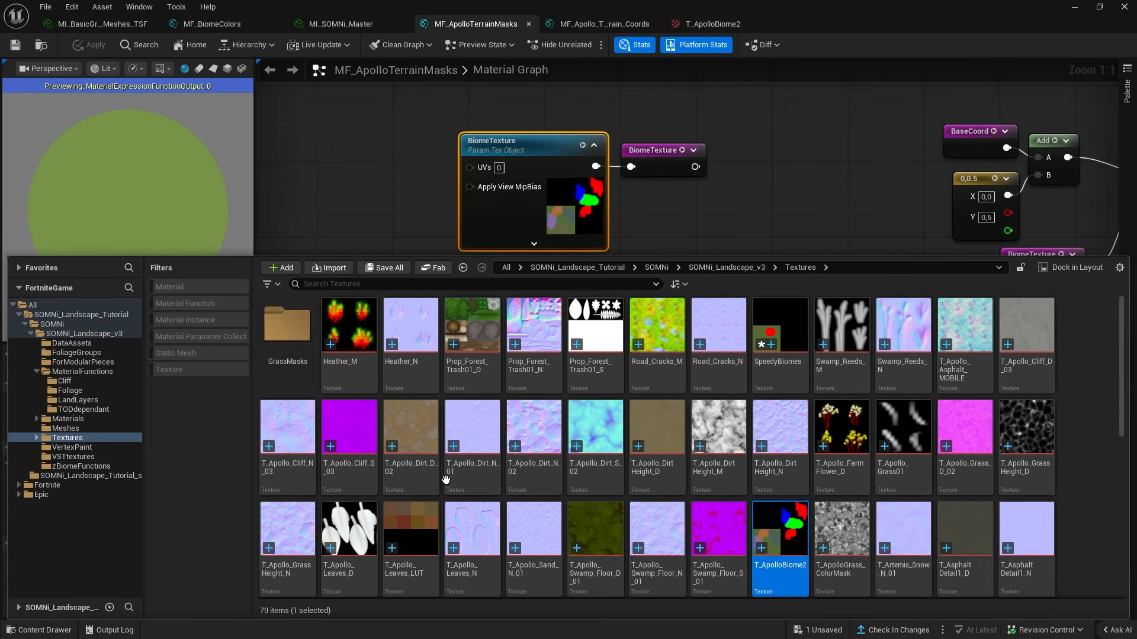
{"action": "left_click", "coordinate": [767, 328]}
{"action": "left_click", "coordinate": [43, 629]}
{"action": "left_click", "coordinate": [149, 578]}
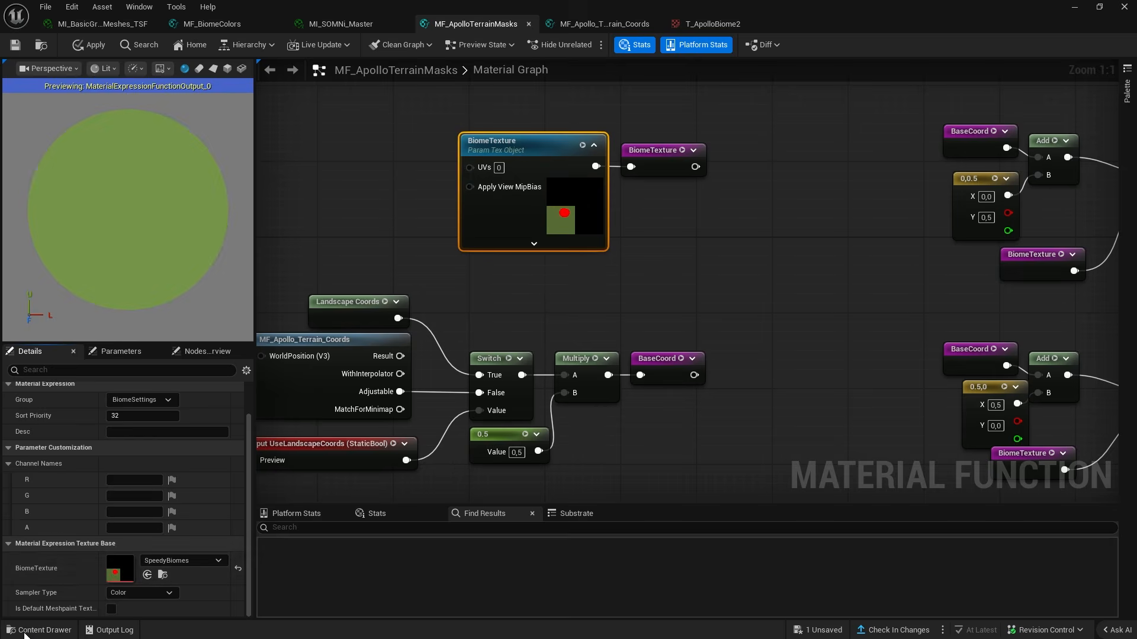
Reimport the SpeedyBiomes texture and move the material editor window aside to uncover the level viewport.
{"action": "left_click", "coordinate": [30, 630]}
{"action": "right_click", "coordinate": [797, 334]}
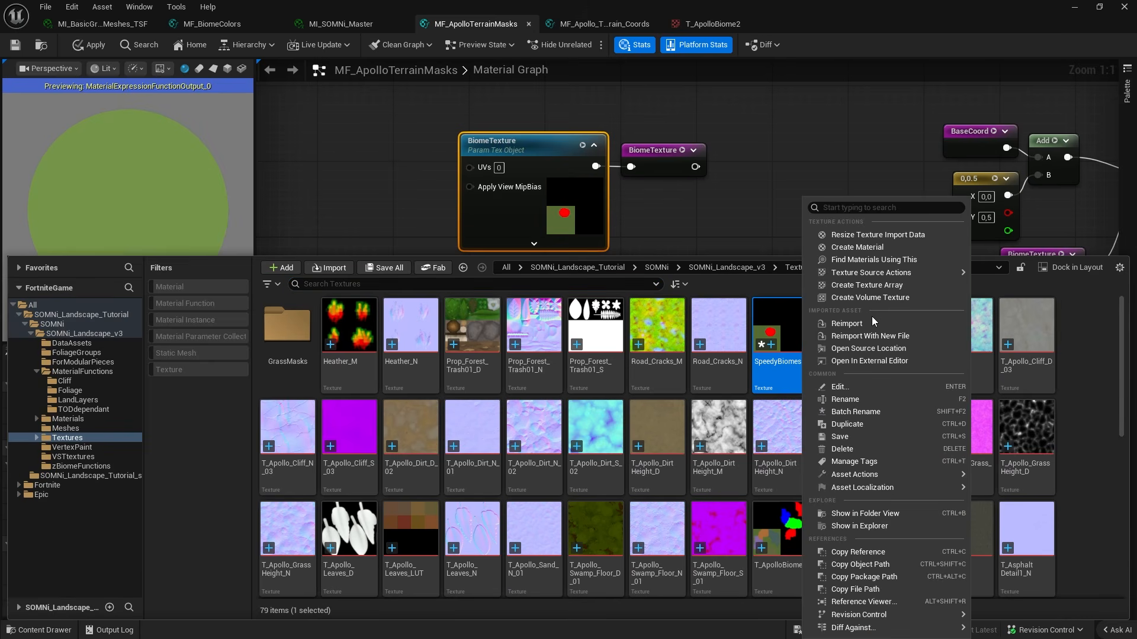
{"action": "left_click", "coordinate": [871, 322]}
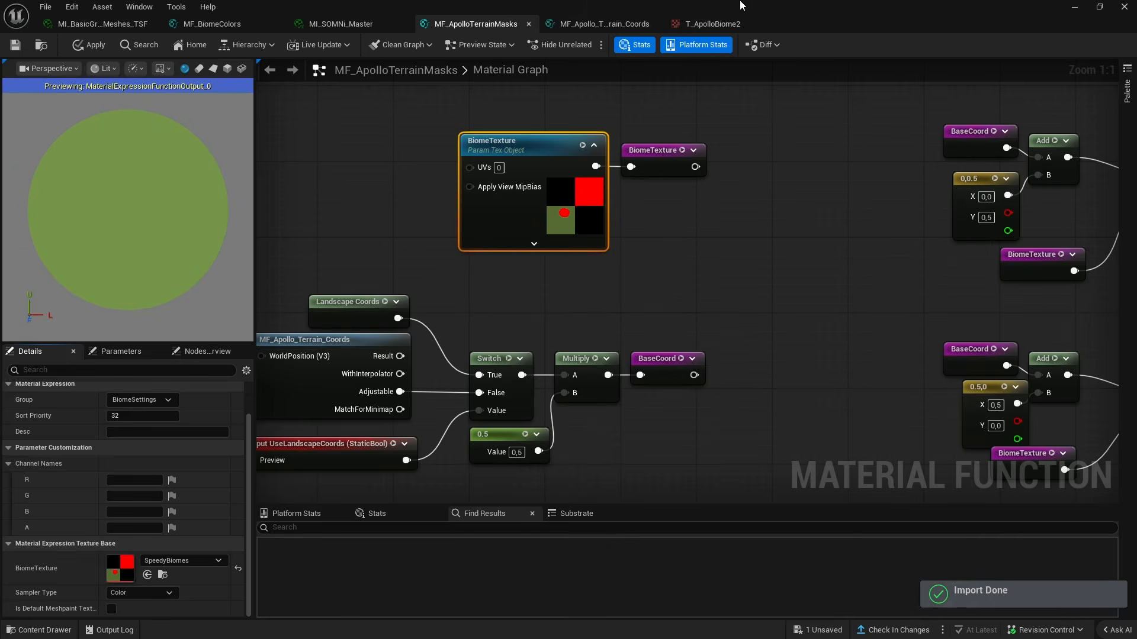
{"action": "left_click_drag", "start_coordinate": [740, 2], "coordinate": [788, 136]}
Fly close to the terrain and examine the dirt and gravel colors produced by the reimported biome mask.
{"action": "right_click_drag", "start_coordinate": [516, 262], "coordinate": [538, 302]}
{"action": "key", "text": "w"}
{"action": "scroll", "coordinate": [516, 278], "scroll_direction": "up", "scroll_amount": 2}
{"action": "right_click_drag", "start_coordinate": [438, 259], "coordinate": [426, 260]}
{"action": "key", "text": "s"}
{"action": "scroll", "coordinate": [438, 258], "scroll_direction": "down", "scroll_amount": 3}
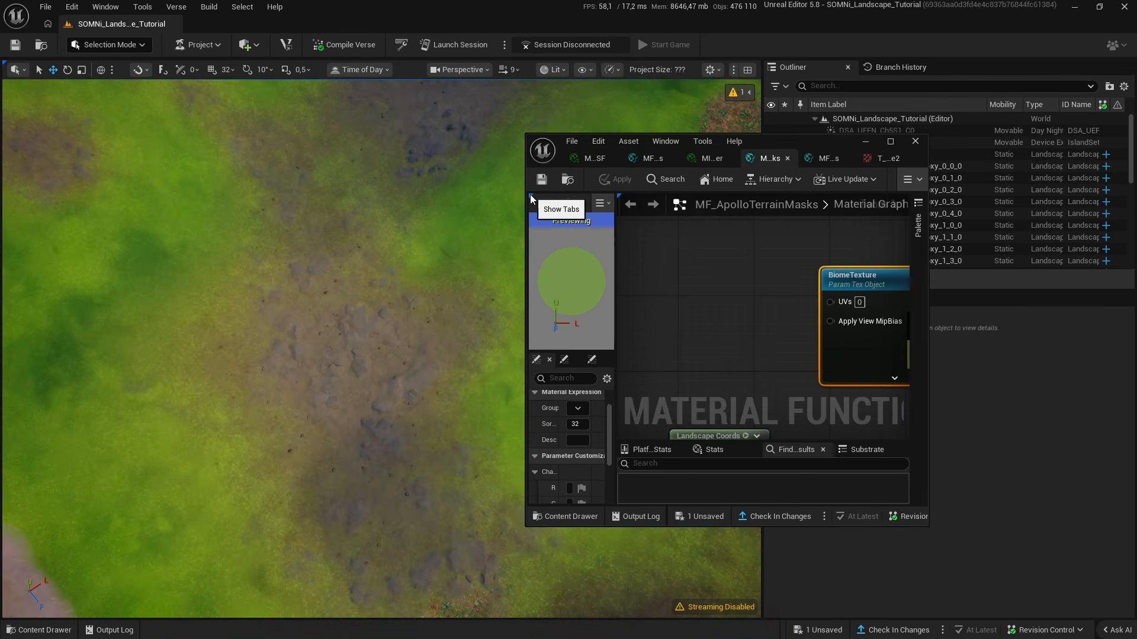
{"action": "right_click_drag", "start_coordinate": [357, 302], "coordinate": [468, 285]}
{"action": "key", "text": "w"}
{"action": "key", "text": "w"}
{"action": "scroll", "coordinate": [357, 302], "scroll_direction": "down", "scroll_amount": 4}
{"action": "key", "text": "w"}
Switch to Photoshop, hide Color Fill 2, and show the Grass Color References group to read its biome color notes.
{"action": "key", "text": "alt+Tab"}
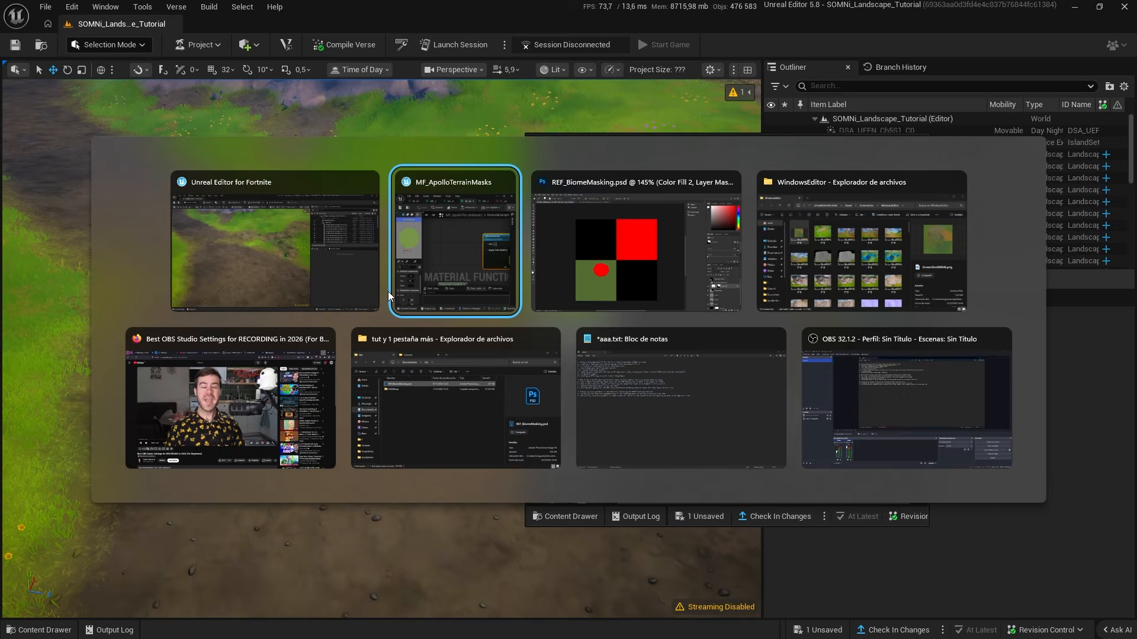
{"action": "left_click", "coordinate": [955, 481]}
{"action": "left_click", "coordinate": [955, 500]}
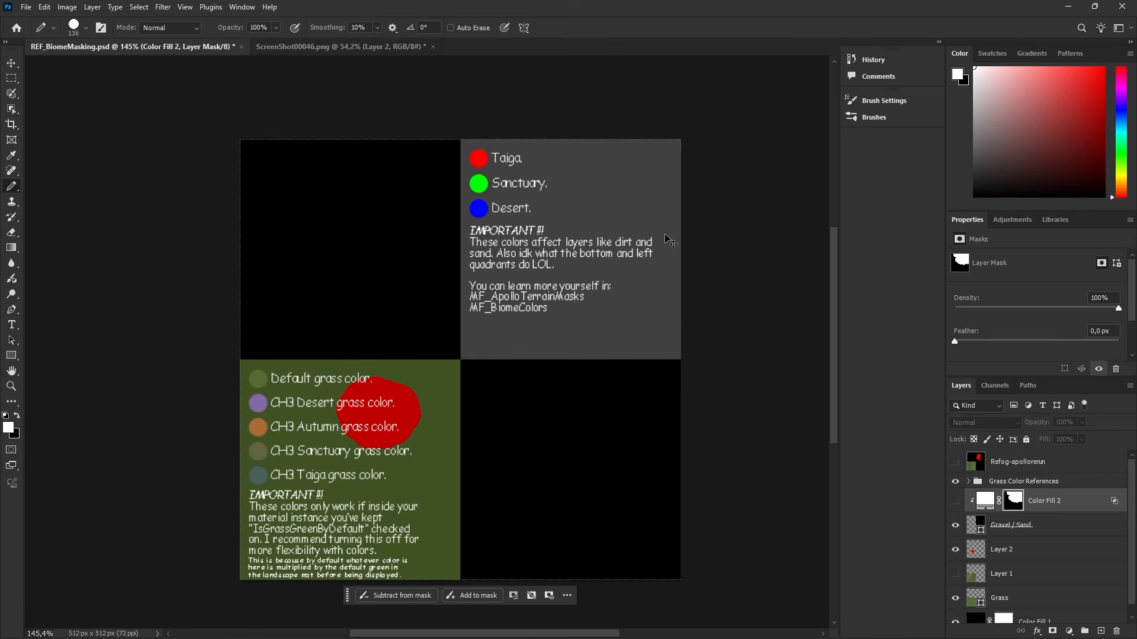
{"action": "scroll", "coordinate": [617, 158], "scroll_direction": "up", "scroll_amount": 3, "text": "alt"}
{"action": "scroll", "coordinate": [546, 202], "scroll_direction": "up", "scroll_amount": 4, "text": "alt"}
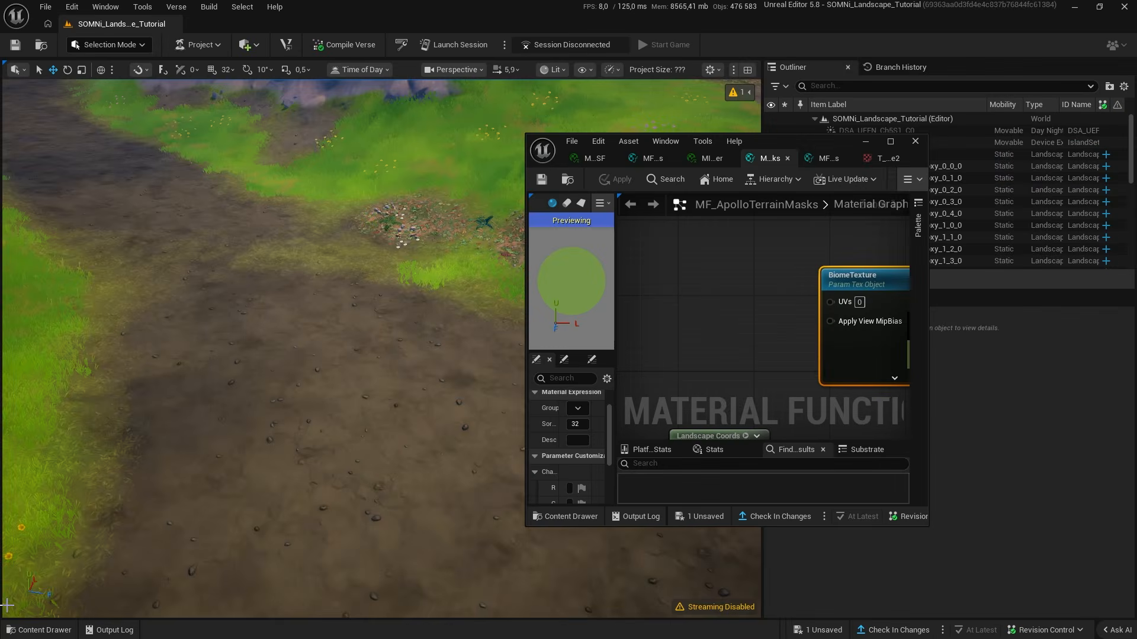
Switch back to the Unreal level and fly over the dirt paths to inspect their coloring from above.
{"action": "key", "text": "w"}
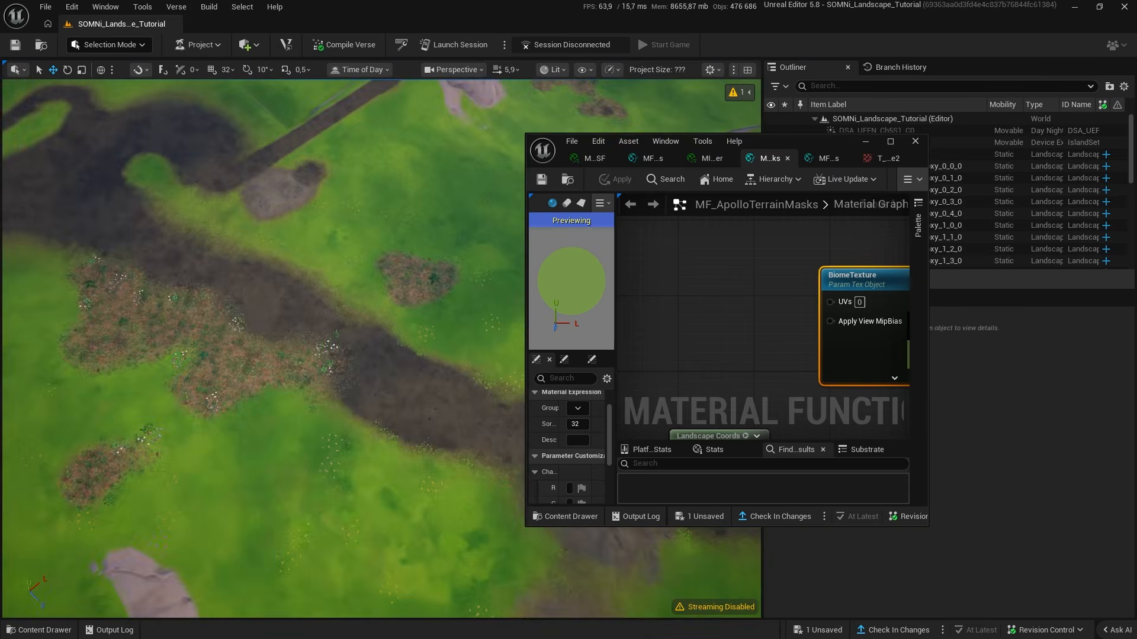
{"action": "key", "text": "w"}
{"action": "right_click_drag", "start_coordinate": [114, 565], "coordinate": [114, 564]}
Maximize the material editor, bring up MF_BiomeColors beside MF_ApolloTerrainMasks, and examine the Grass Edge comment group in its graph.
{"action": "left_click", "coordinate": [890, 141]}
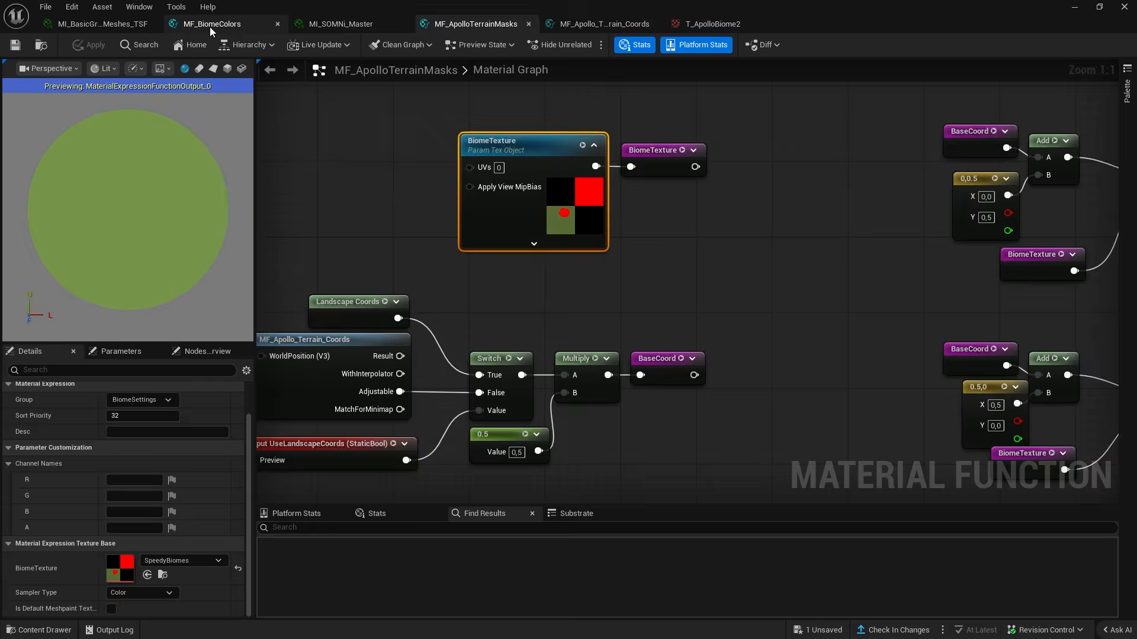
{"action": "left_click_drag", "start_coordinate": [209, 27], "coordinate": [436, 17]}
{"action": "scroll", "coordinate": [804, 239], "scroll_direction": "down", "scroll_amount": 12}
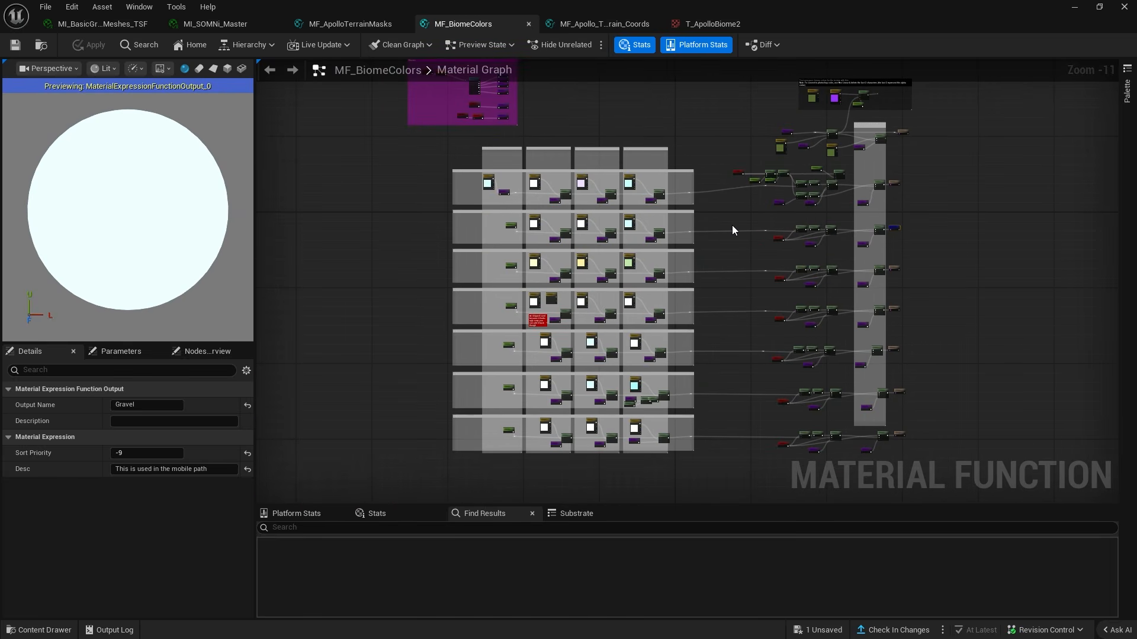
{"action": "scroll", "coordinate": [472, 166], "scroll_direction": "up", "scroll_amount": 11}
{"action": "right_click_drag", "start_coordinate": [348, 225], "coordinate": [444, 205]}
{"action": "left_click", "coordinate": [438, 205]}
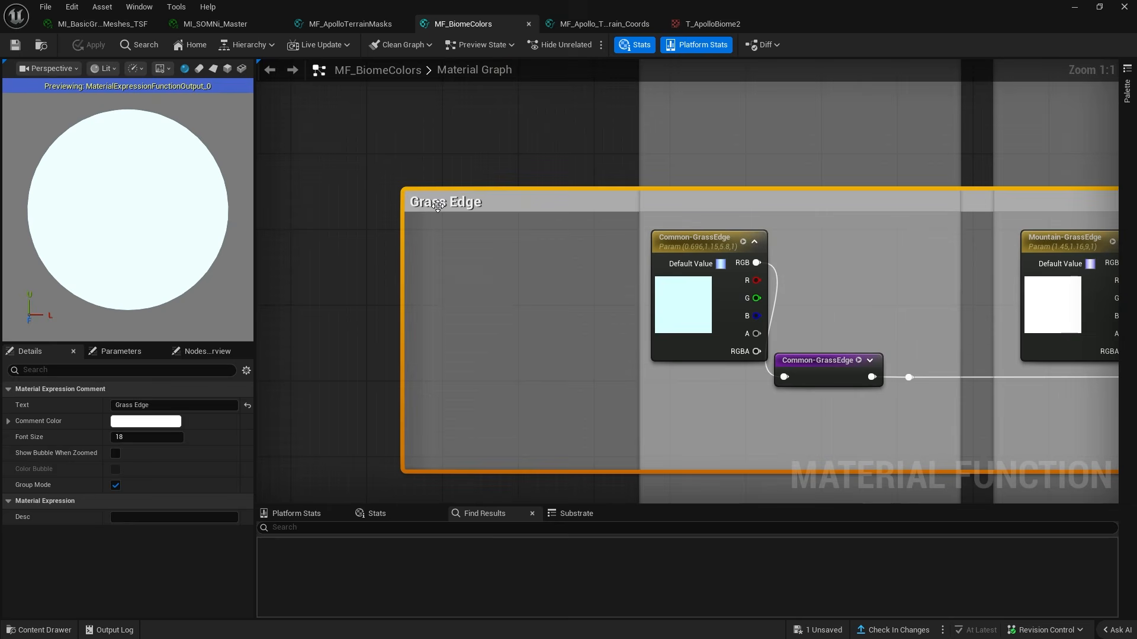
Examine the layer comment groups below Grass Edge in the MF_BiomeColors graph: Gravel, Mud, Sand, Cliff and Scree.
{"action": "right_click_drag", "start_coordinate": [431, 399], "coordinate": [465, 187]}
{"action": "left_click", "coordinate": [467, 314]}
{"action": "right_click_drag", "start_coordinate": [476, 336], "coordinate": [426, 104]}
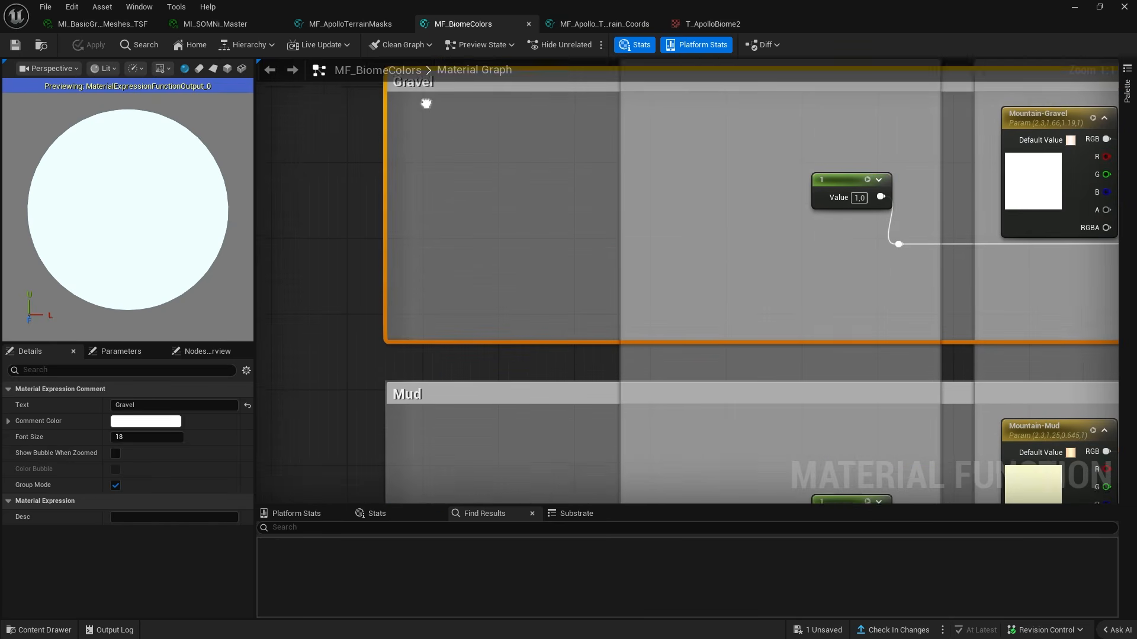
{"action": "right_click_drag", "start_coordinate": [439, 352], "coordinate": [438, 274]}
{"action": "left_click", "coordinate": [435, 314]}
{"action": "right_click_drag", "start_coordinate": [452, 414], "coordinate": [414, 117]}
{"action": "right_click_drag", "start_coordinate": [408, 334], "coordinate": [454, 206]}
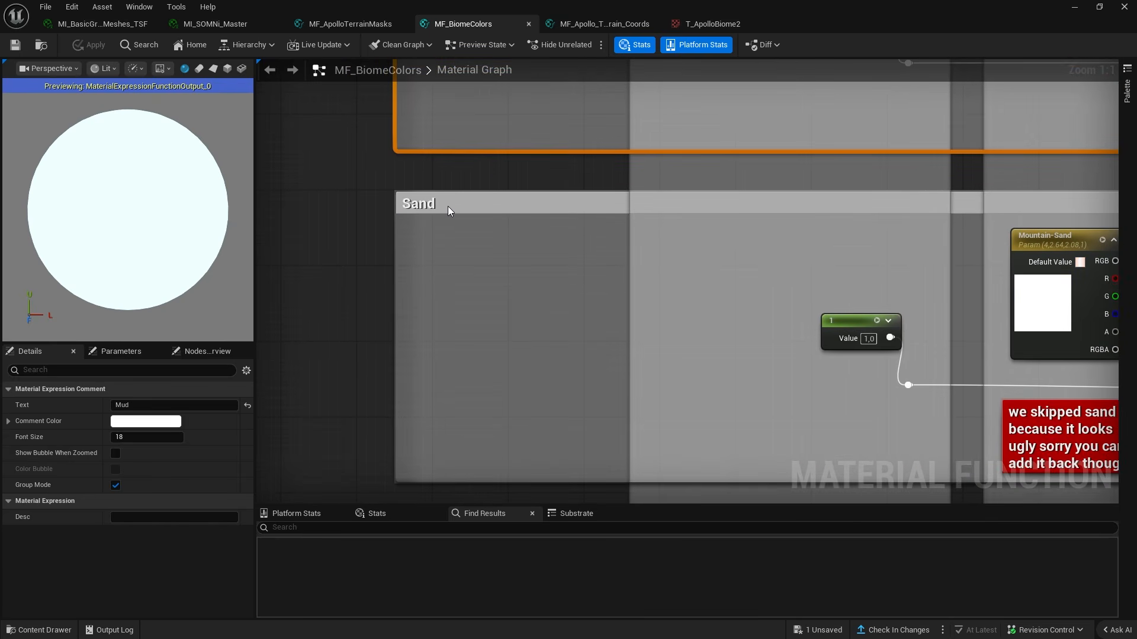
{"action": "left_click", "coordinate": [447, 206]}
{"action": "right_click_drag", "start_coordinate": [443, 367], "coordinate": [439, 74]}
{"action": "left_click", "coordinate": [441, 248]}
{"action": "right_click_drag", "start_coordinate": [547, 428], "coordinate": [558, 136]}
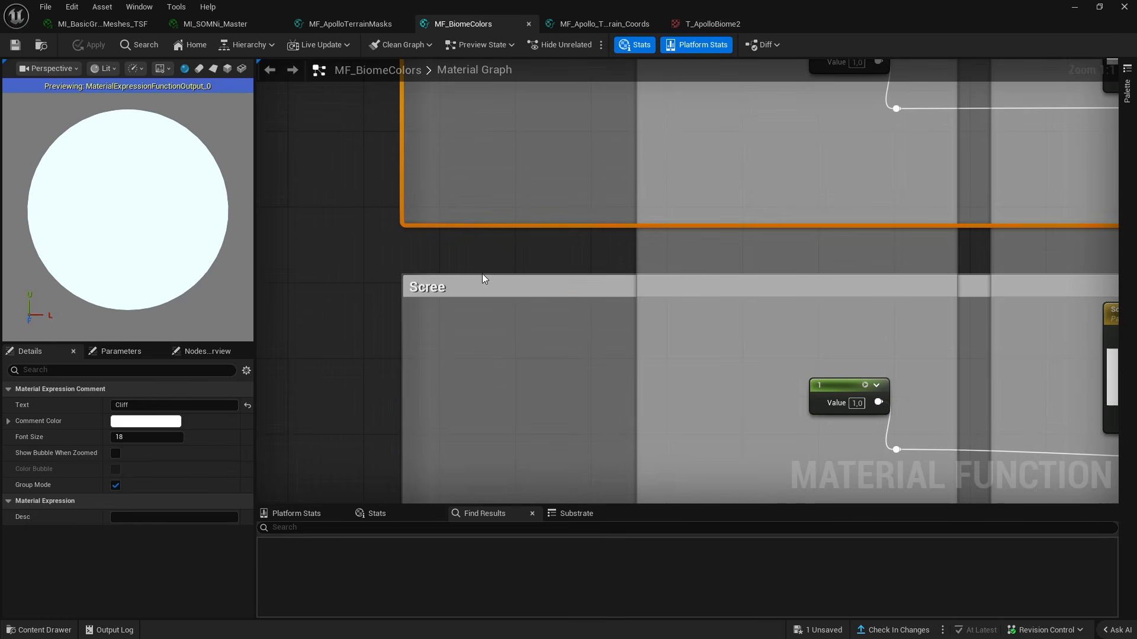
{"action": "right_click_drag", "start_coordinate": [489, 302], "coordinate": [481, 229]}
{"action": "left_click", "coordinate": [472, 219]}
{"action": "scroll", "coordinate": [473, 222], "scroll_direction": "down", "scroll_amount": 4}
{"action": "scroll", "coordinate": [474, 223], "scroll_direction": "up", "scroll_amount": 4}
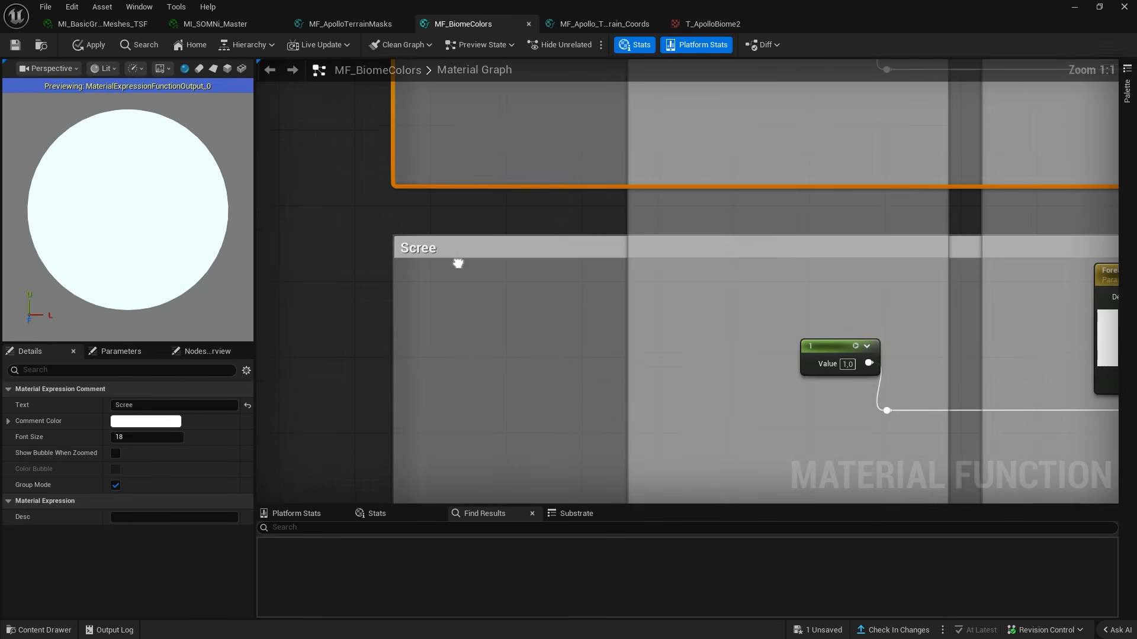
Examine the biome column comments above the layer rows, from Common and Mountain across to Tropical and Desert.
{"action": "scroll", "coordinate": [457, 261], "scroll_direction": "down", "scroll_amount": 4}
{"action": "scroll", "coordinate": [662, 327], "scroll_direction": "down", "scroll_amount": 2}
{"action": "right_click_drag", "start_coordinate": [633, 195], "coordinate": [637, 416]}
{"action": "right_click_drag", "start_coordinate": [602, 161], "coordinate": [589, 304]}
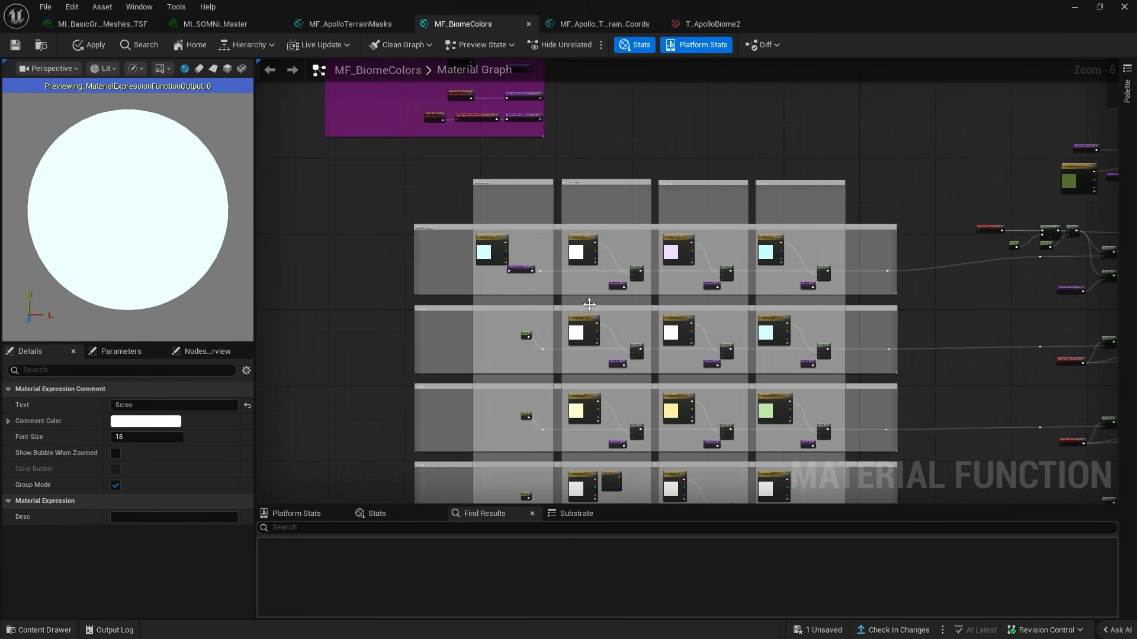
{"action": "scroll", "coordinate": [422, 201], "scroll_direction": "up", "scroll_amount": 6}
{"action": "right_click_drag", "start_coordinate": [583, 95], "coordinate": [409, 239]}
{"action": "left_click_drag", "start_coordinate": [419, 237], "coordinate": [584, 289]}
{"action": "right_click_drag", "start_coordinate": [584, 288], "coordinate": [265, 242]}
{"action": "left_click_drag", "start_coordinate": [451, 151], "coordinate": [688, 295]}
{"action": "right_click", "coordinate": [330, 235]}
{"action": "right_click_drag", "start_coordinate": [869, 160], "coordinate": [418, 190]}
{"action": "left_click_drag", "start_coordinate": [457, 196], "coordinate": [530, 311]}
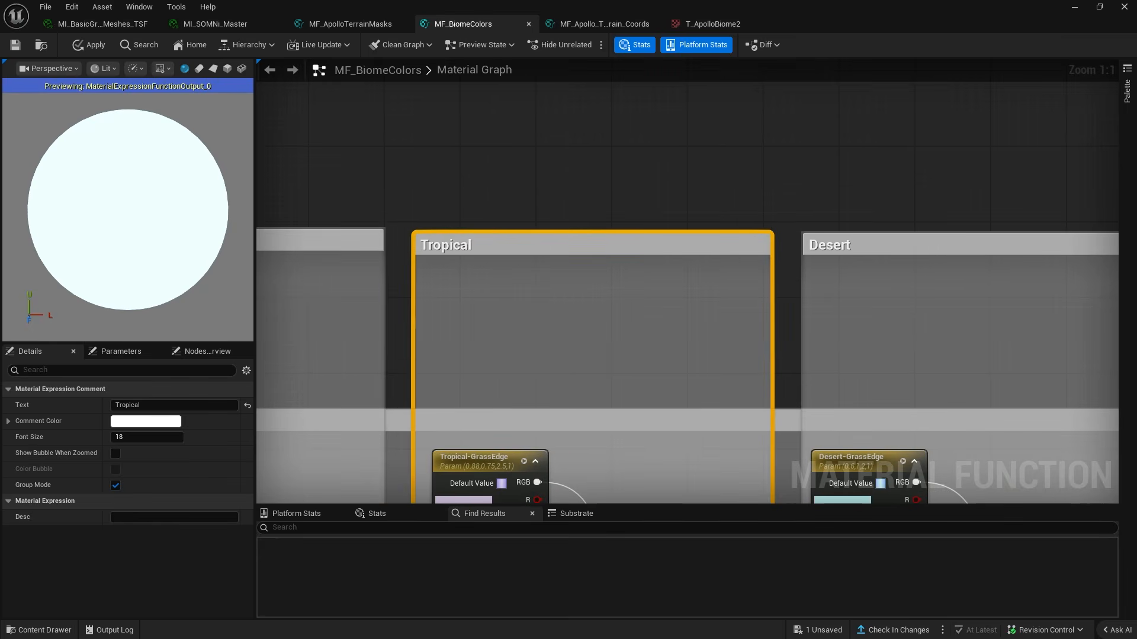
{"action": "right_click_drag", "start_coordinate": [897, 203], "coordinate": [594, 128]}
{"action": "left_click_drag", "start_coordinate": [594, 128], "coordinate": [644, 169]}
Follow the Common and Mountain nodes down to the Gravel row and select the Mountain-Gravel color parameter.
{"action": "scroll", "coordinate": [458, 238], "scroll_direction": "down", "scroll_amount": 2}
{"action": "right_click_drag", "start_coordinate": [458, 238], "coordinate": [936, 198]}
{"action": "scroll", "coordinate": [503, 239], "scroll_direction": "down", "scroll_amount": 2}
{"action": "right_click_drag", "start_coordinate": [503, 239], "coordinate": [630, 139]}
{"action": "scroll", "coordinate": [548, 254], "scroll_direction": "up", "scroll_amount": 3}
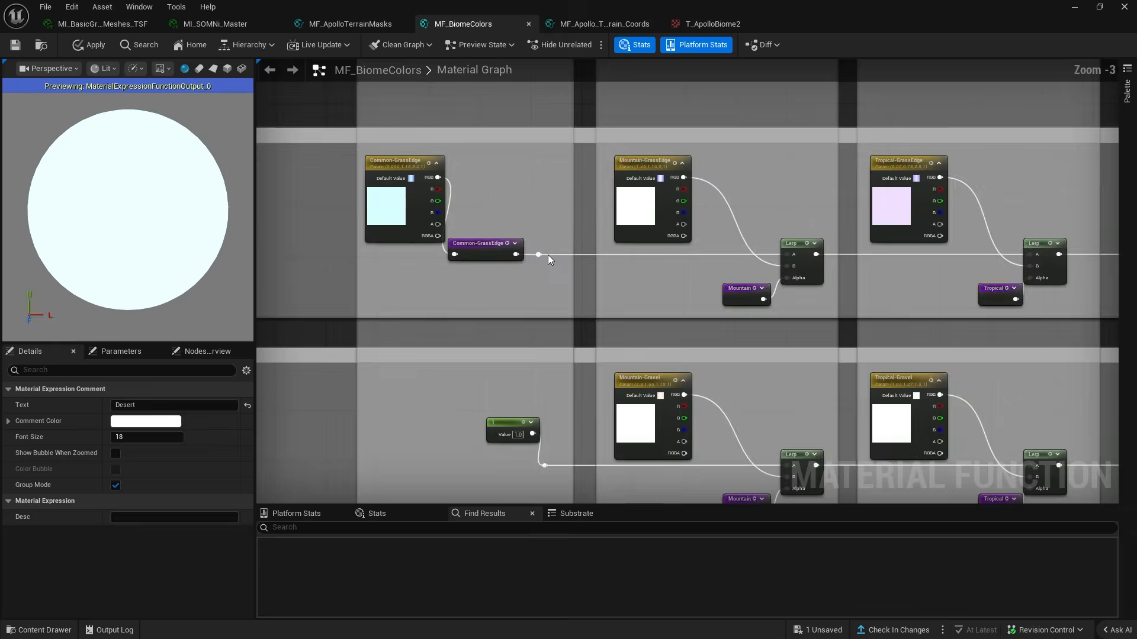
{"action": "right_click_drag", "start_coordinate": [544, 256], "coordinate": [803, 164]}
{"action": "right_click_drag", "start_coordinate": [844, 352], "coordinate": [489, 251]}
{"action": "scroll", "coordinate": [536, 273], "scroll_direction": "up", "scroll_amount": 1}
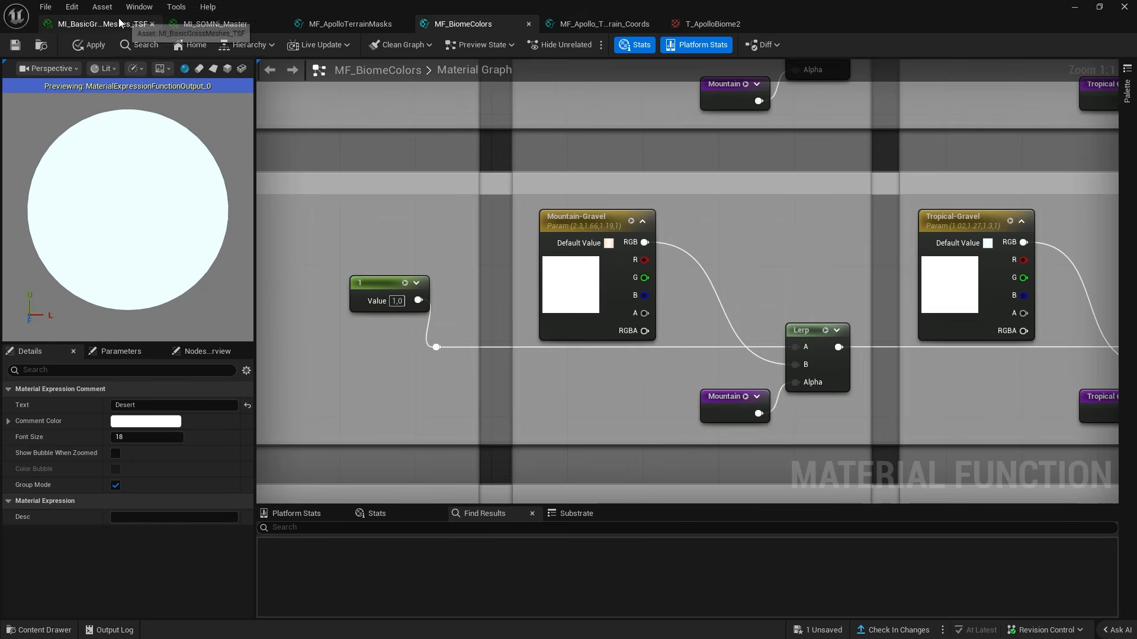
{"action": "left_click", "coordinate": [581, 299]}
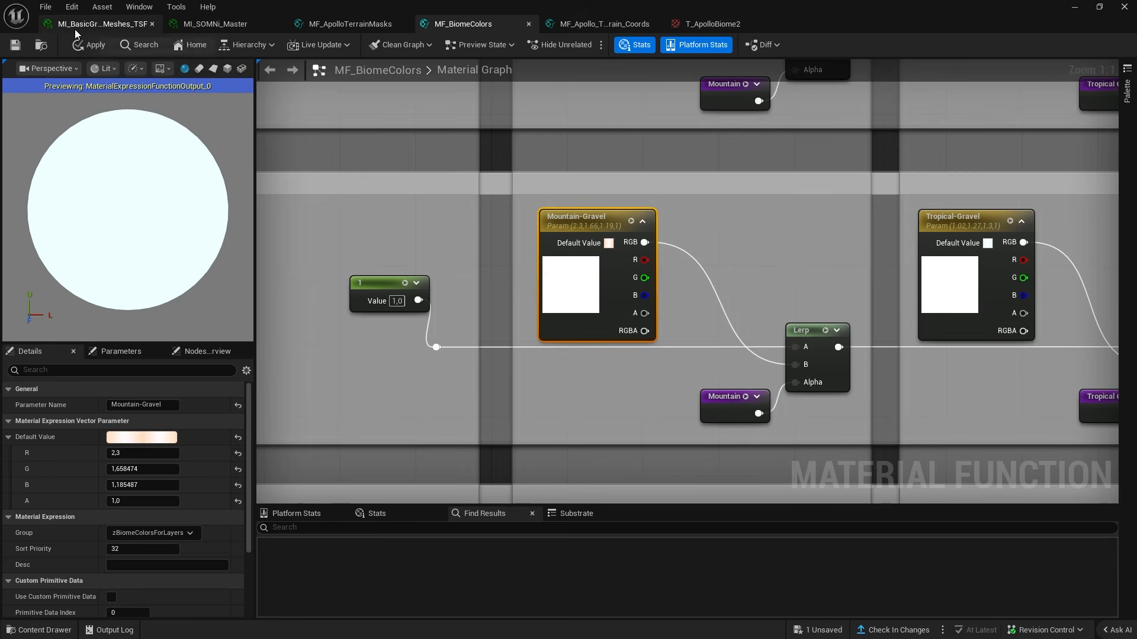
Bring up the MI_SOMNi_Master instance in a smaller window beside the level and filter its parameters for GRAVEL.
{"action": "left_click", "coordinate": [221, 28]}
{"action": "left_click_drag", "start_coordinate": [570, 21], "coordinate": [929, 140]}
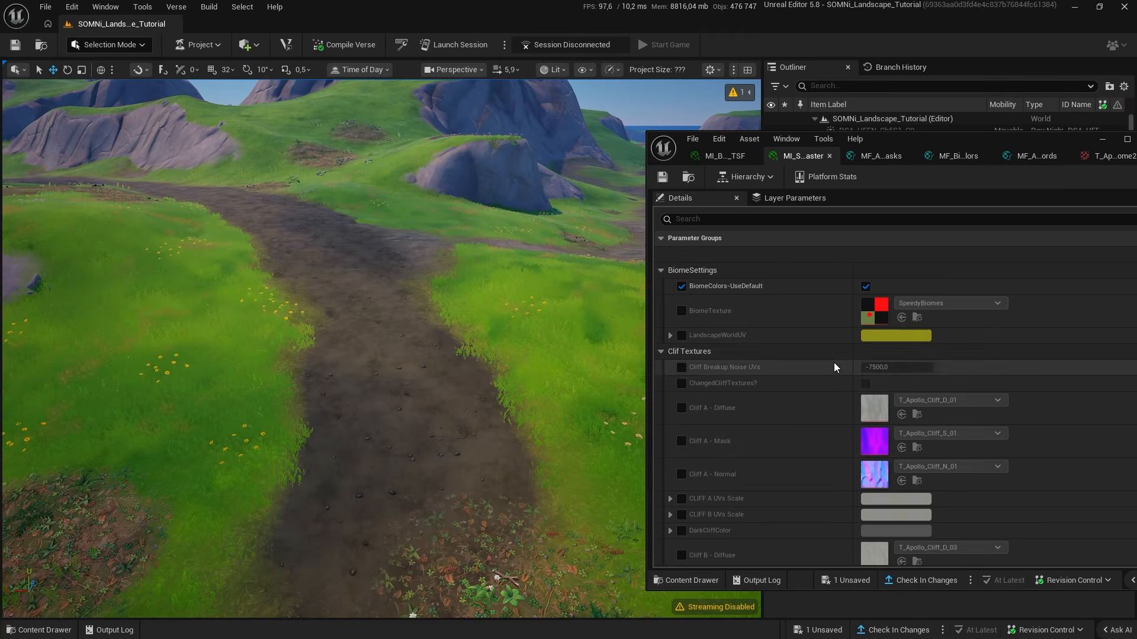
{"action": "left_click", "coordinate": [815, 218]}
{"action": "type", "text": "GRAVEL"}
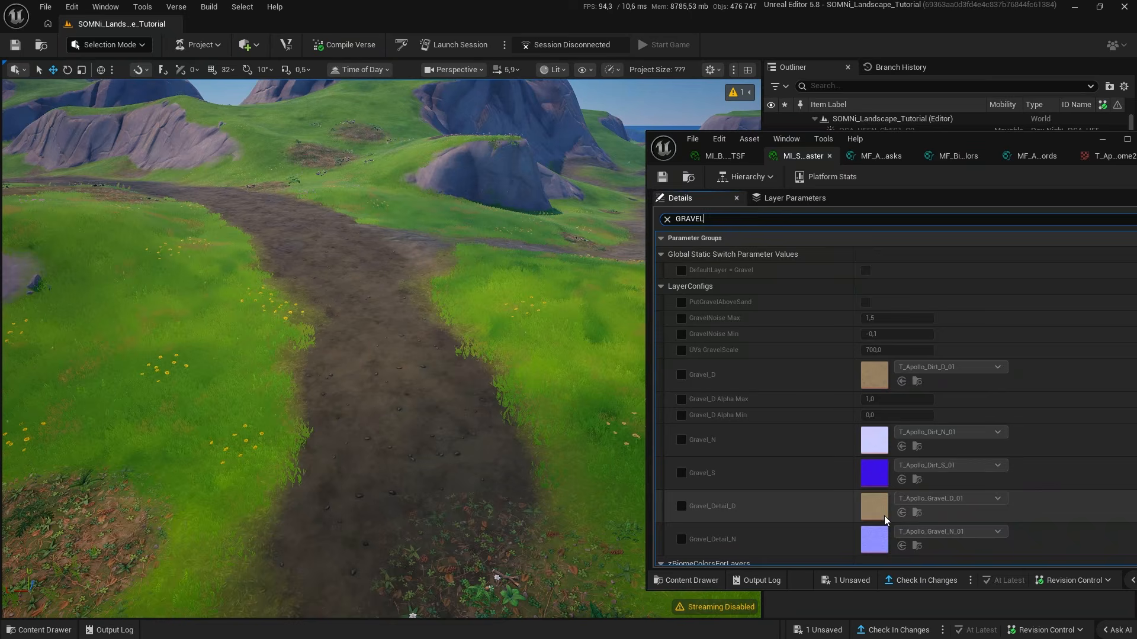
{"action": "right_click_drag", "start_coordinate": [738, 508], "coordinate": [739, 375]}
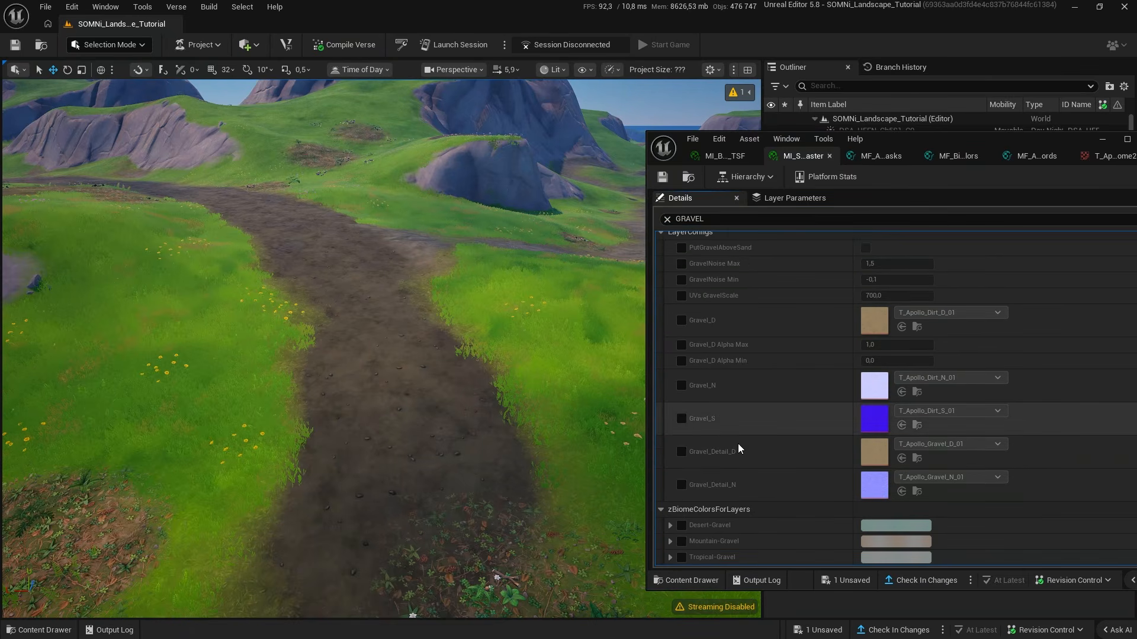
Enable the Mountain-Gravel override under zBiomeColorsForLayers, expand its channels, and fly to the gravel path in the level.
{"action": "left_click", "coordinate": [683, 543]}
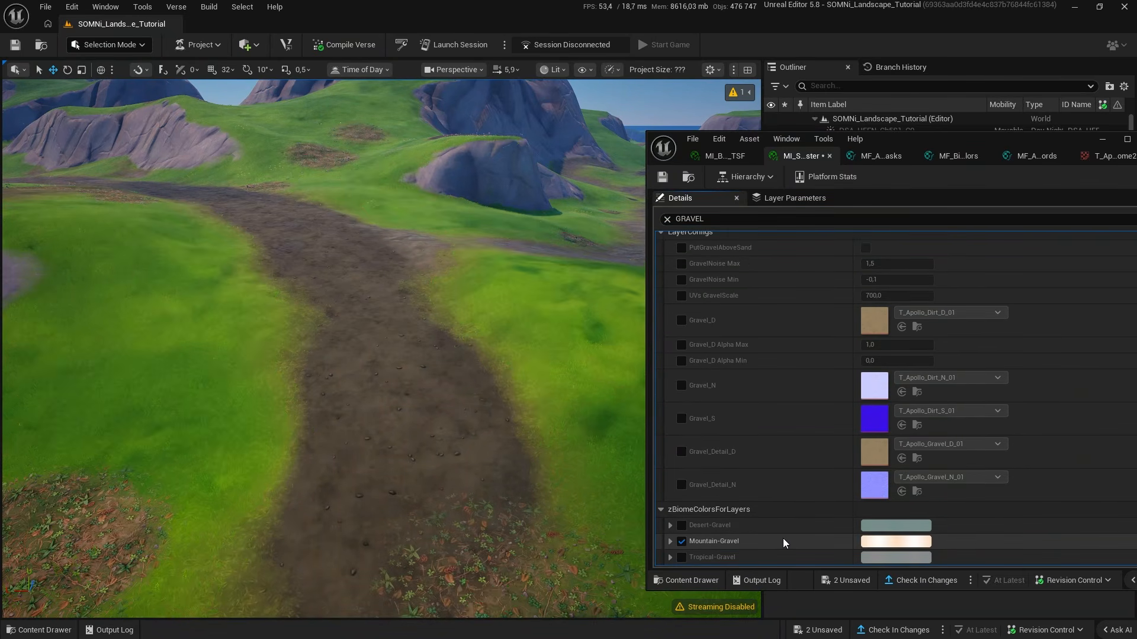
{"action": "left_click", "coordinate": [669, 542]}
{"action": "right_click_drag", "start_coordinate": [762, 476], "coordinate": [765, 409]}
{"action": "key", "text": "w"}
{"action": "right_click_drag", "start_coordinate": [568, 379], "coordinate": [616, 415]}
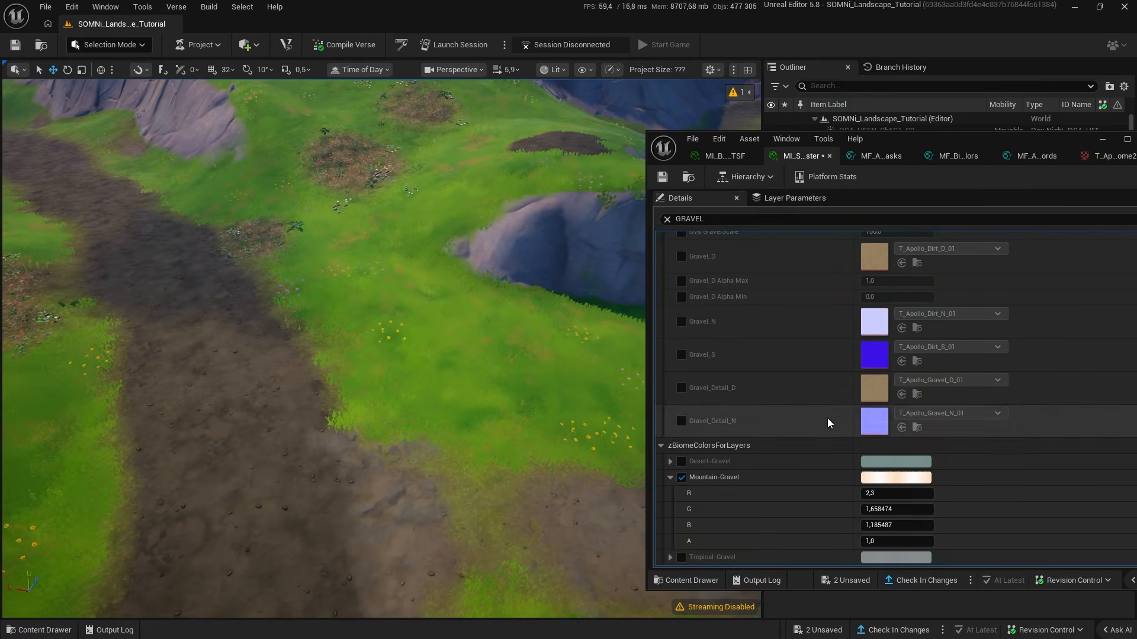
Try out strong tints for the Mountain-Gravel color on the landscape path, and discard the color change.
{"action": "left_click", "coordinate": [915, 479]}
{"action": "left_click_drag", "start_coordinate": [741, 395], "coordinate": [710, 449]}
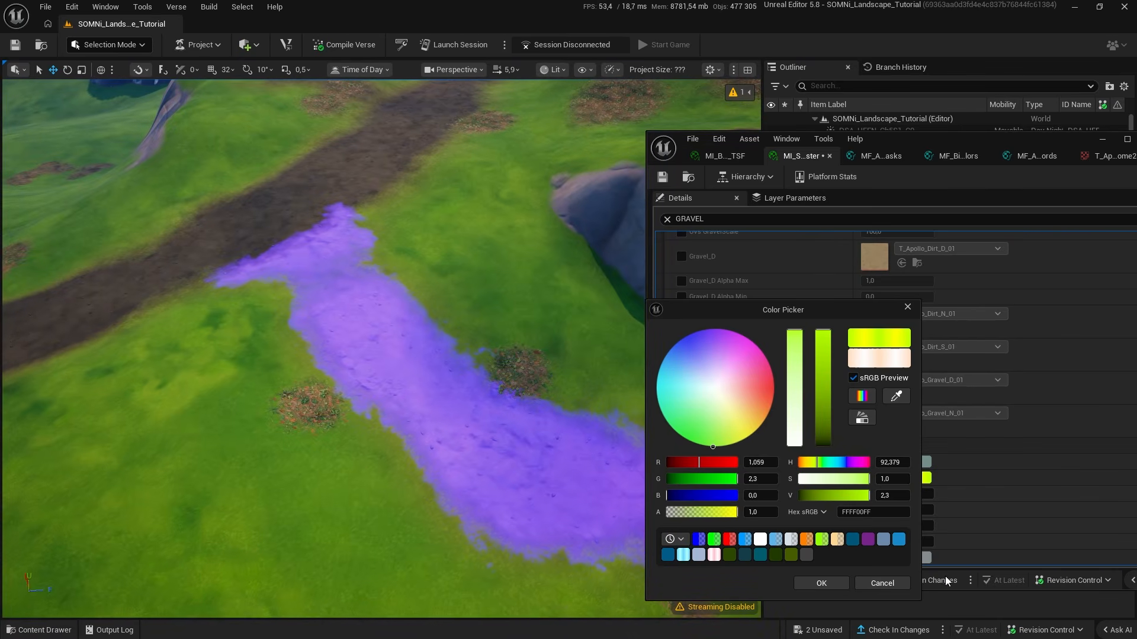
{"action": "left_click", "coordinate": [882, 583]}
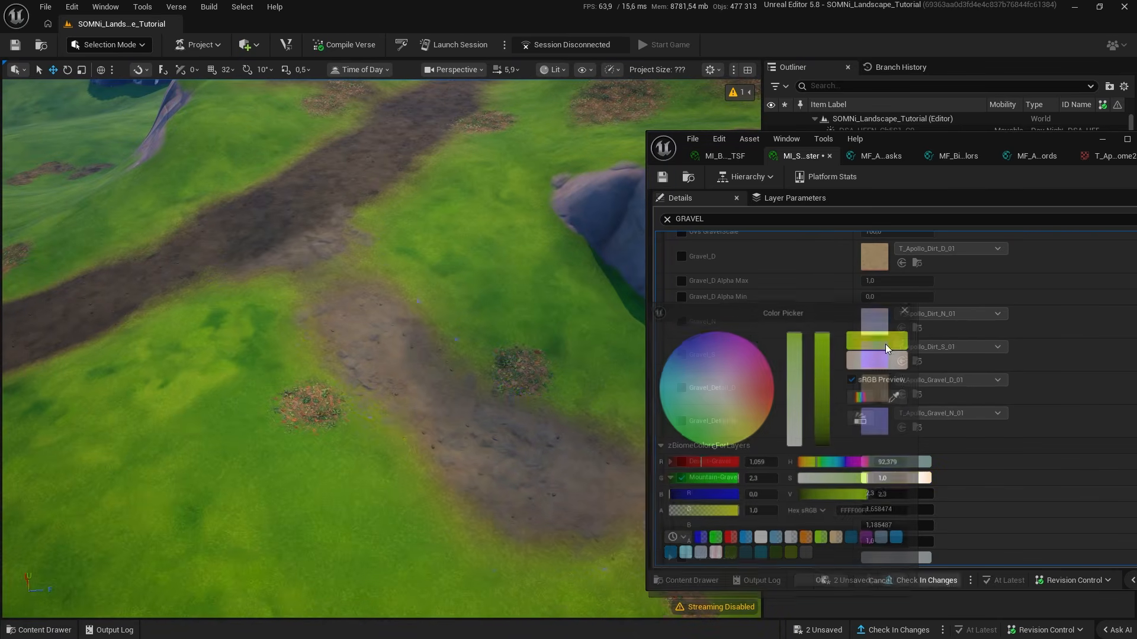
Filter the parameters for mud, enable the Mountain-Mud override, and try another color for it without keeping it.
{"action": "key", "text": "ctrl+a"}
{"action": "type", "text": "mud"}
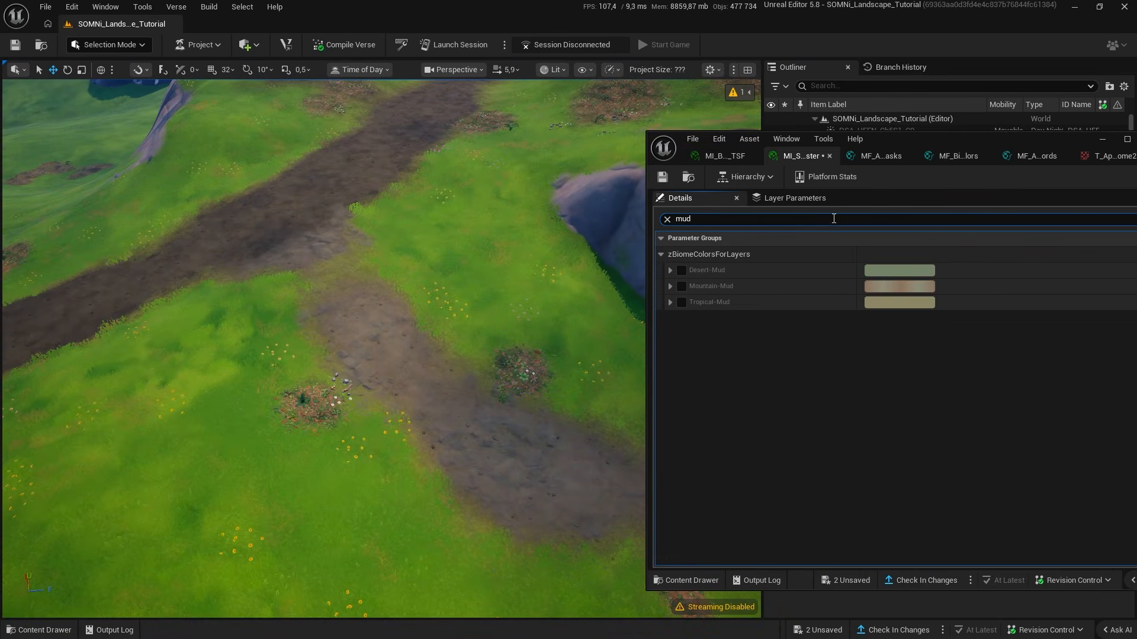
{"action": "left_click", "coordinate": [682, 286]}
{"action": "left_click", "coordinate": [882, 286]}
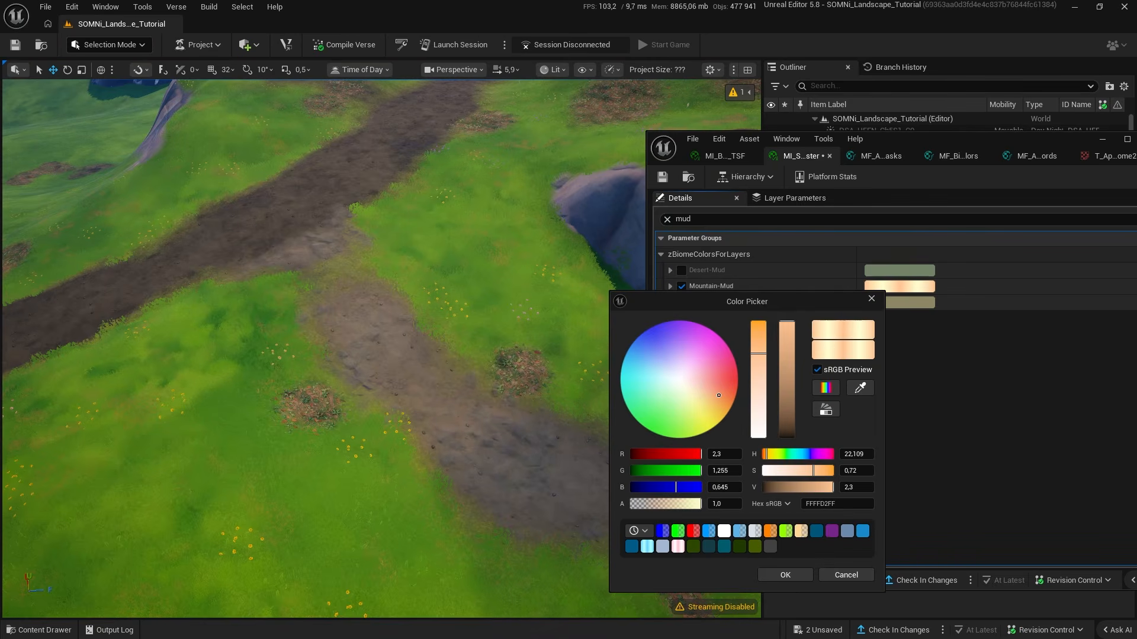
{"action": "left_click", "coordinate": [624, 357]}
{"action": "left_click", "coordinate": [845, 575]}
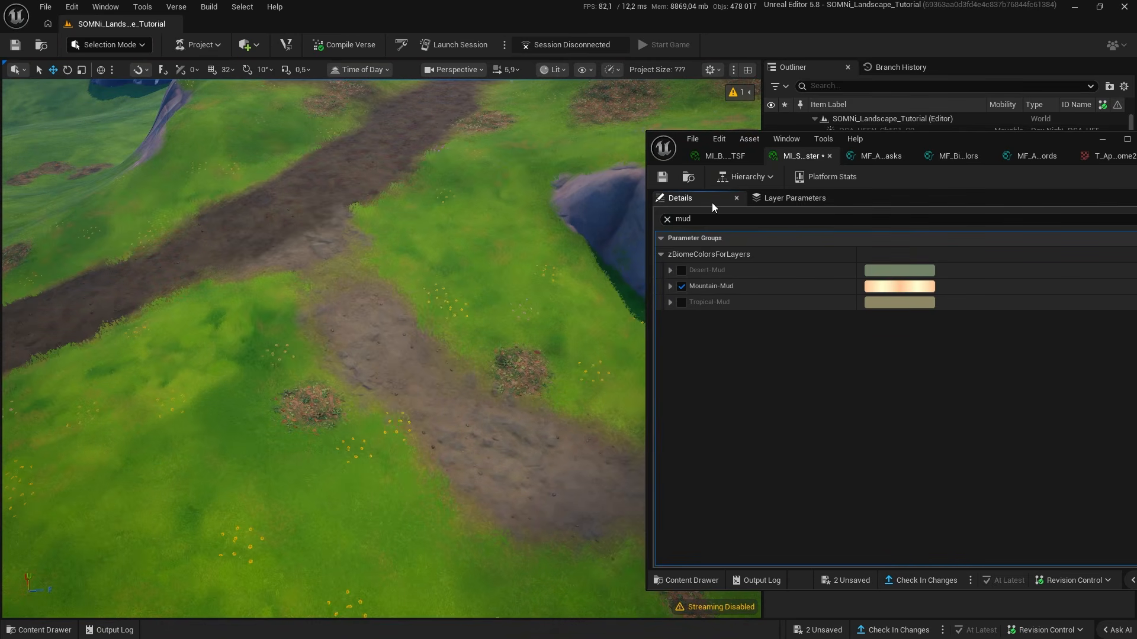
Filter the parameters for gravel again and fly closer to the gravel path in the level.
{"action": "left_click", "coordinate": [730, 219]}
{"action": "type", "text": "gravel"}
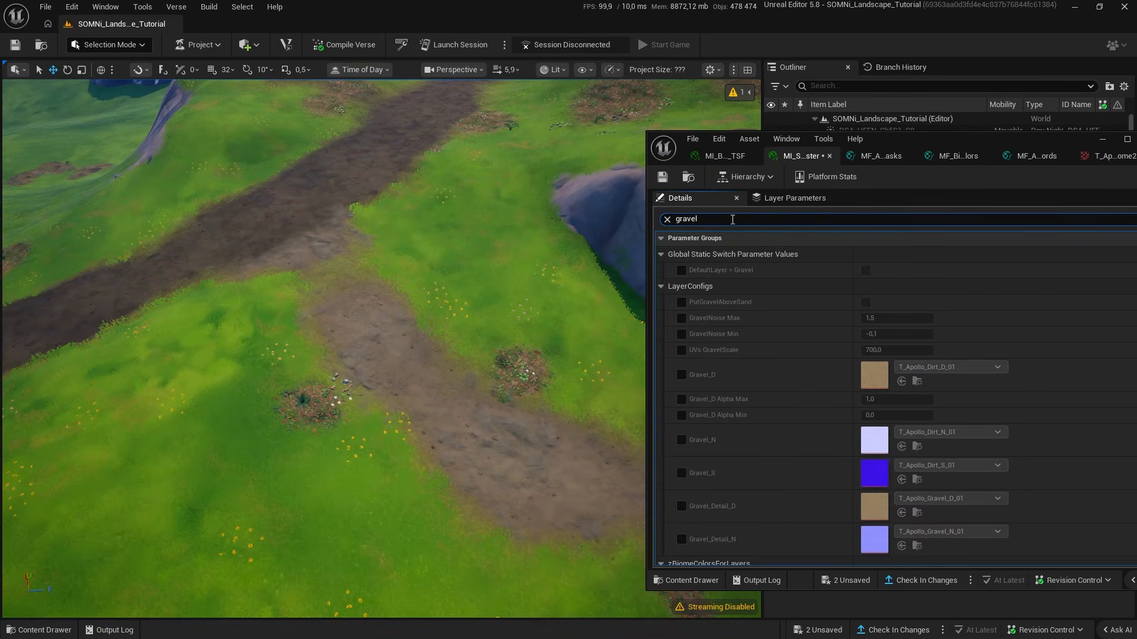
{"action": "key", "text": "w"}
{"action": "right_click_drag", "start_coordinate": [533, 296], "coordinate": [414, 350]}
{"action": "scroll", "coordinate": [415, 296], "scroll_direction": "down", "scroll_amount": 5}
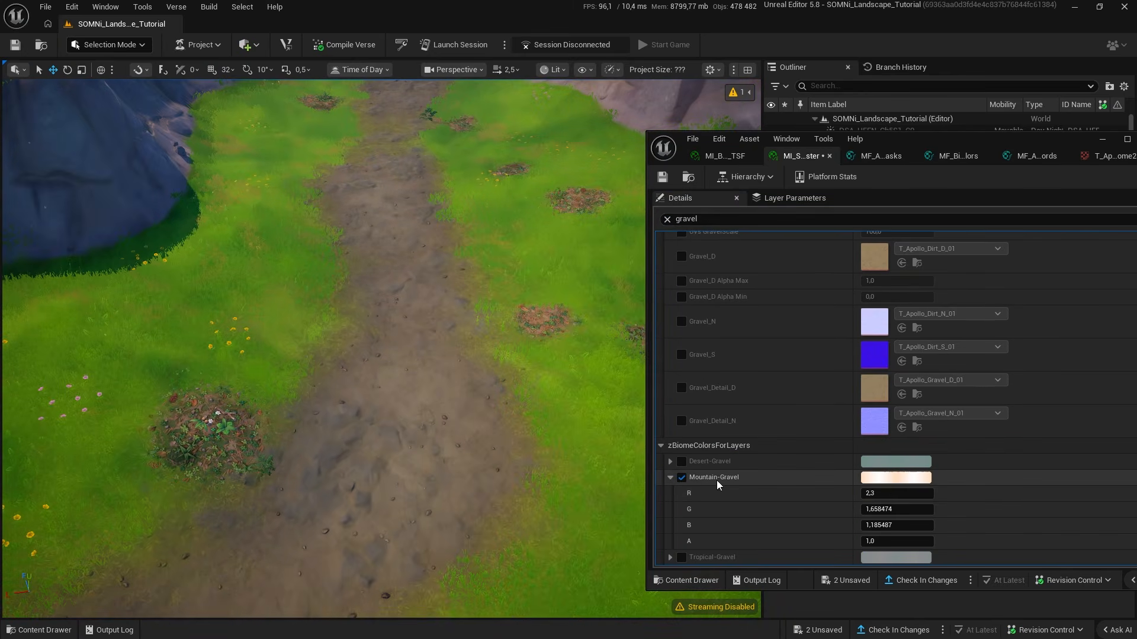
Set the red, green and blue values of the Mountain-Gravel color to 4 each.
{"action": "left_click", "coordinate": [872, 480]}
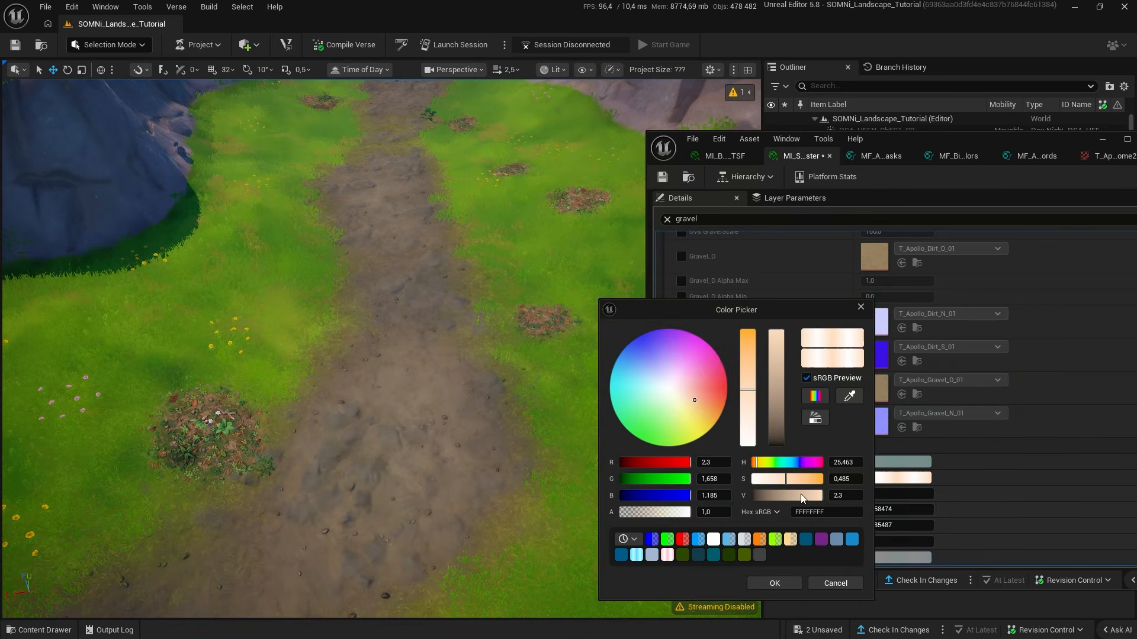
{"action": "left_click_drag", "start_coordinate": [718, 467], "coordinate": [715, 448]}
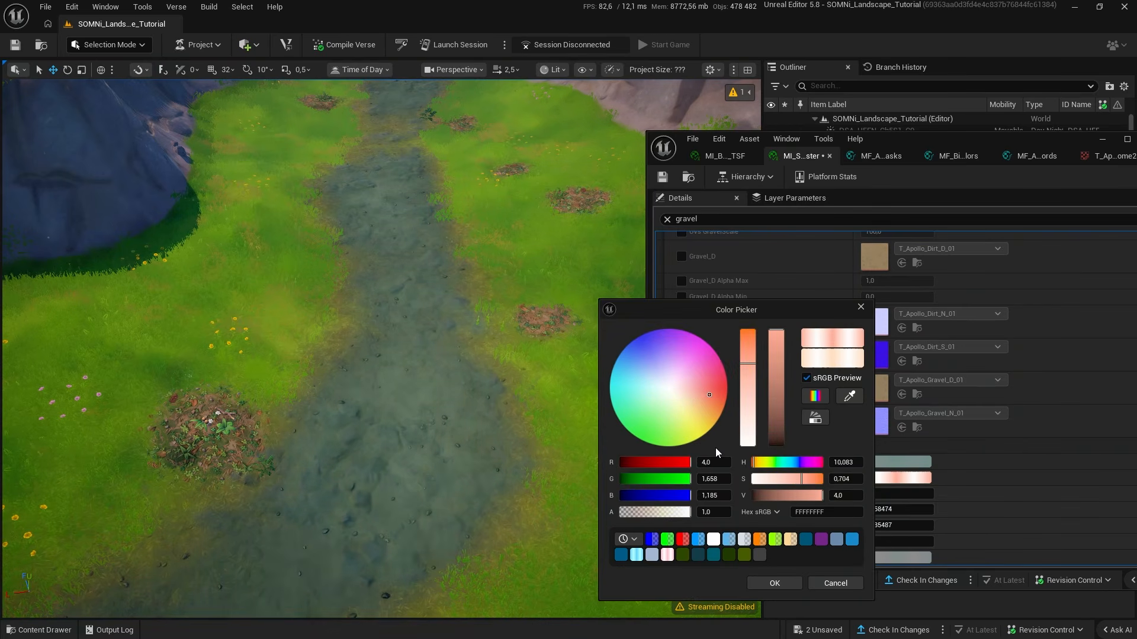
{"action": "left_click", "coordinate": [717, 480]}
{"action": "type", "text": "4"}
{"action": "left_click", "coordinate": [713, 498]}
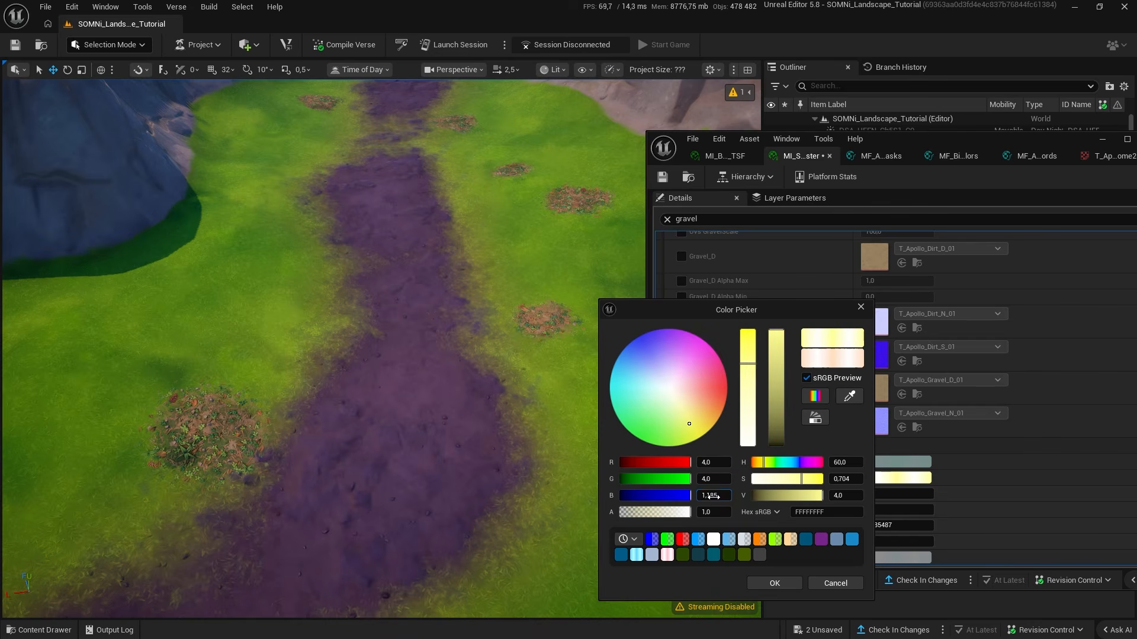
{"action": "type", "text": "4"}
{"action": "key", "text": "Return"}
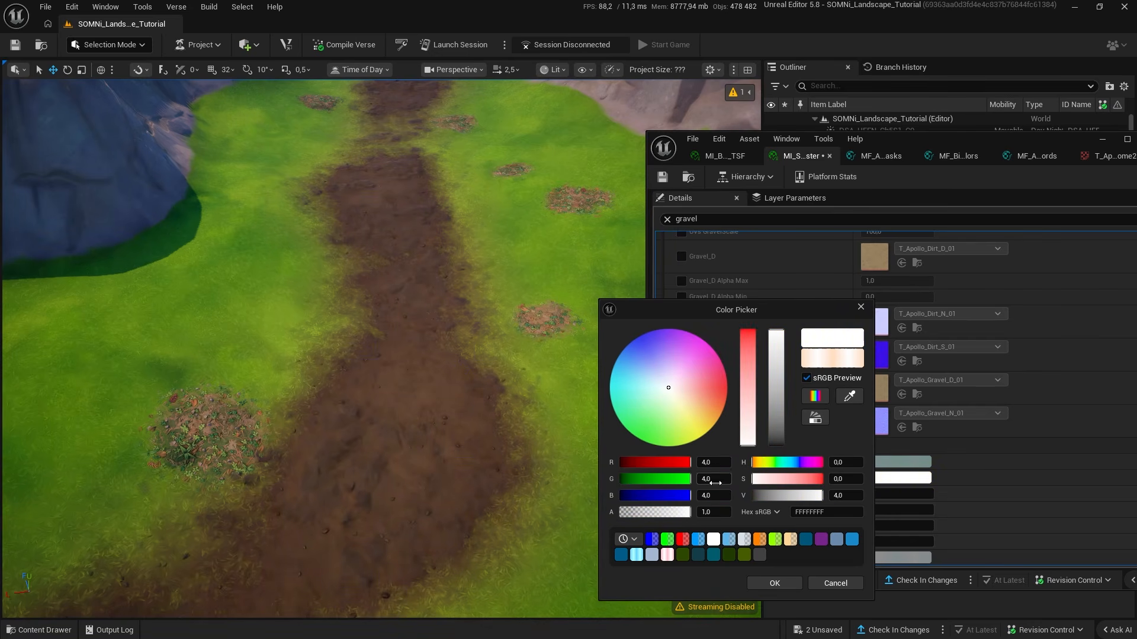
Set the Mountain-Gravel color's red, green and blue values to 1 each and accept the color.
{"action": "left_click", "coordinate": [713, 461]}
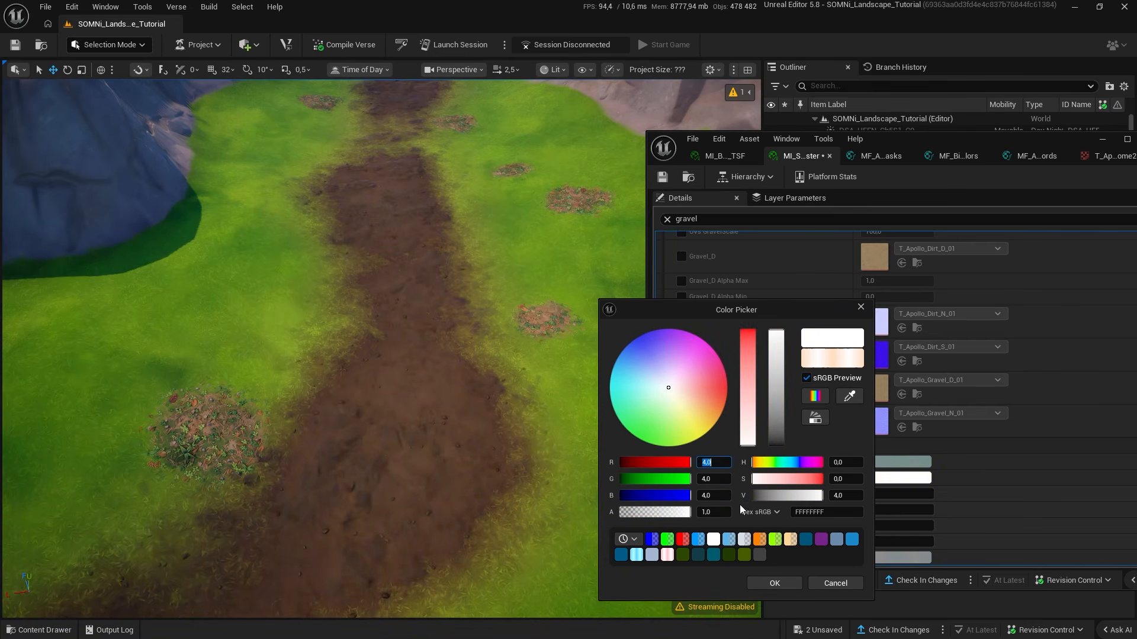
{"action": "type", "text": "1"}
{"action": "left_click", "coordinate": [717, 479]}
{"action": "type", "text": "1"}
{"action": "left_click", "coordinate": [718, 495]}
{"action": "type", "text": "1"}
{"action": "left_click", "coordinate": [773, 578]}
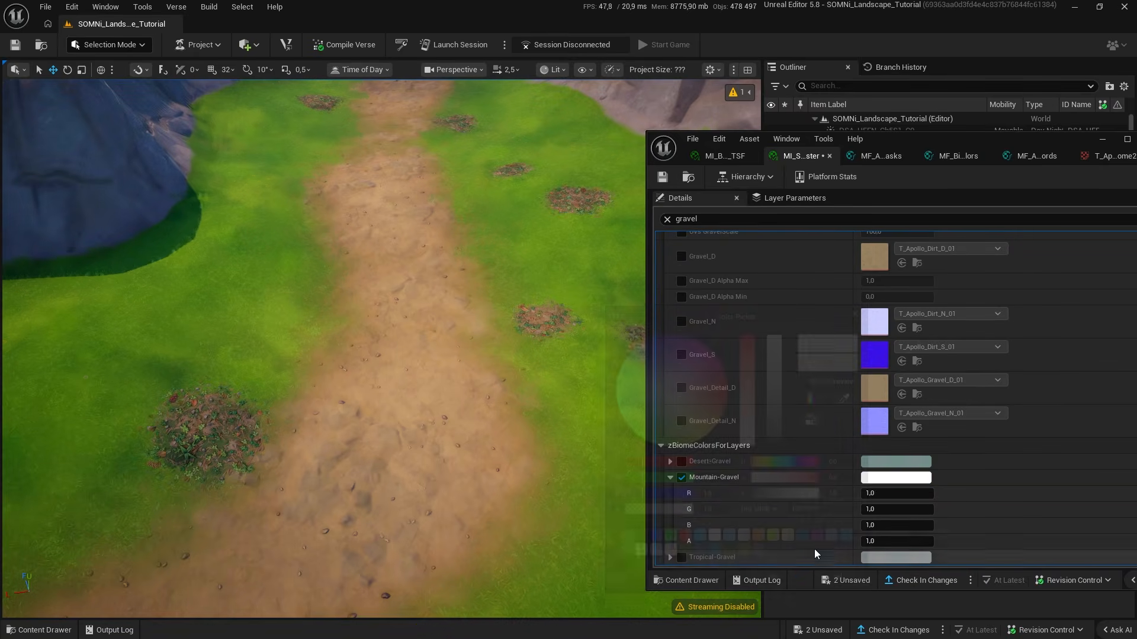
Reopen the Mountain-Gravel color, test its brightness, and set red, green and blue to 2 each.
{"action": "left_click", "coordinate": [882, 477]}
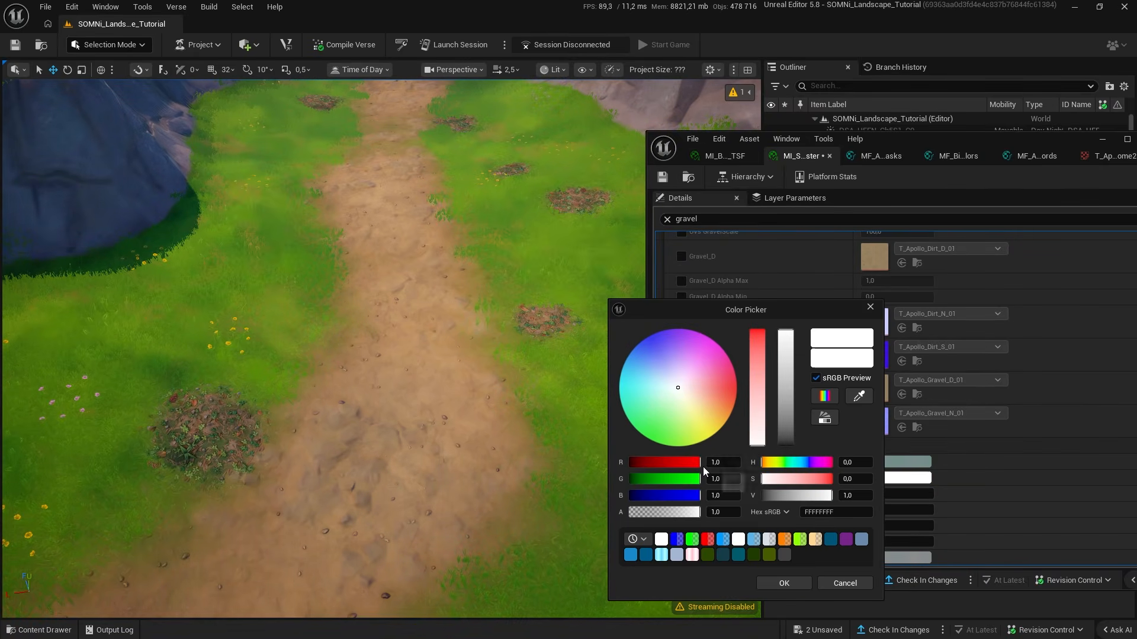
{"action": "left_click", "coordinate": [784, 555]}
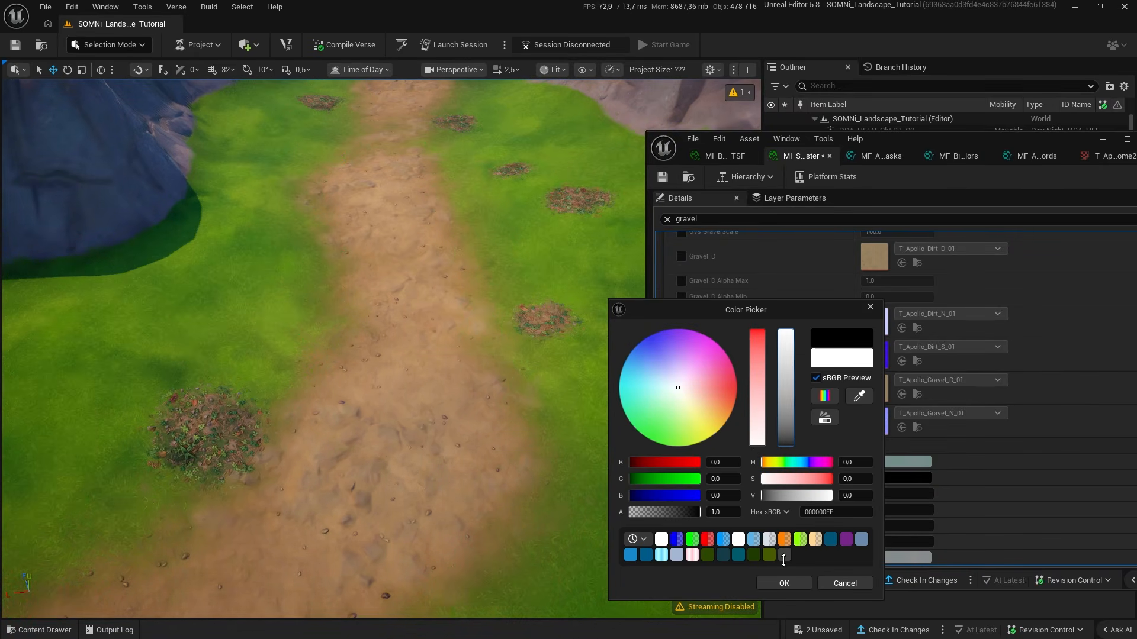
{"action": "left_click_drag", "start_coordinate": [779, 635], "coordinate": [725, 3]}
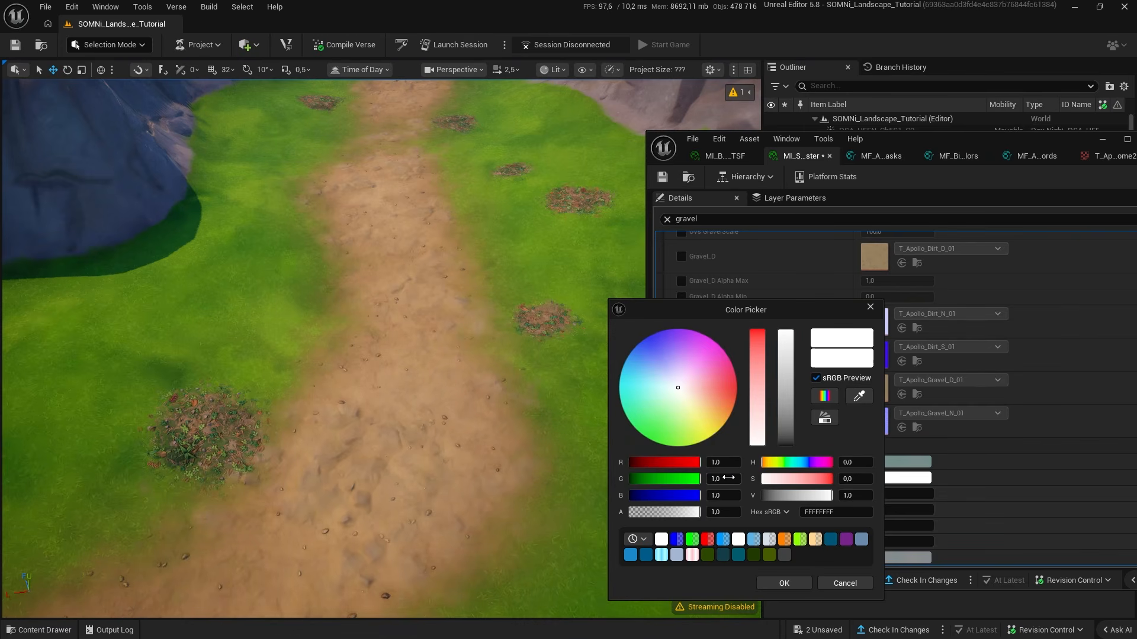
{"action": "key", "text": "Return"}
{"action": "left_click", "coordinate": [725, 479]}
{"action": "type", "text": "2"}
{"action": "key", "text": "Return"}
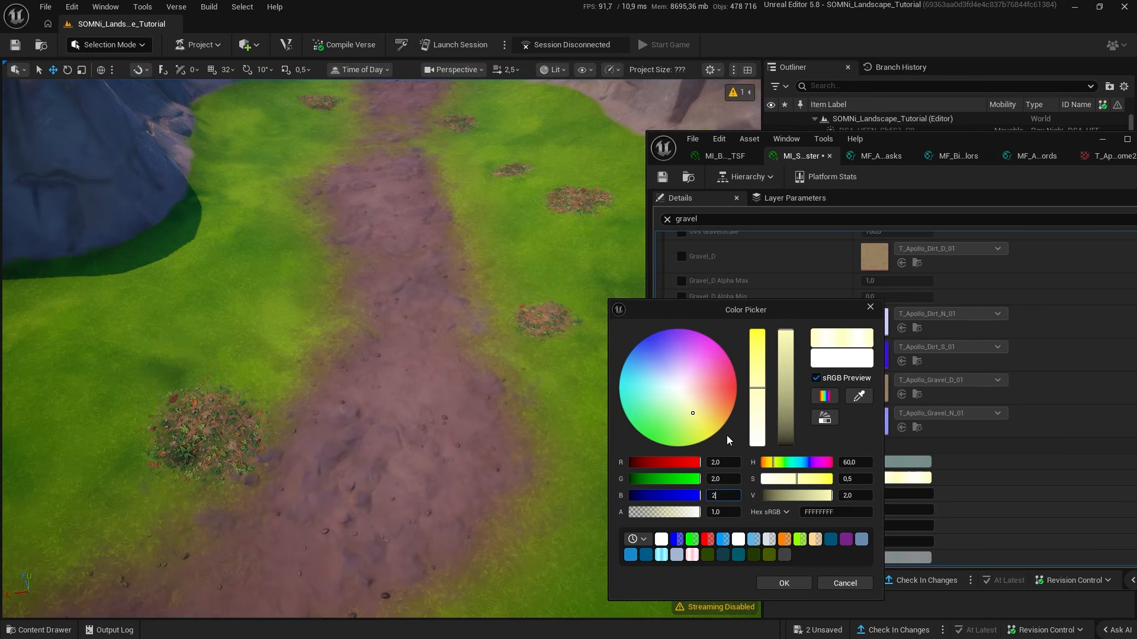
{"action": "type", "text": "2"}
{"action": "key", "text": "Return"}
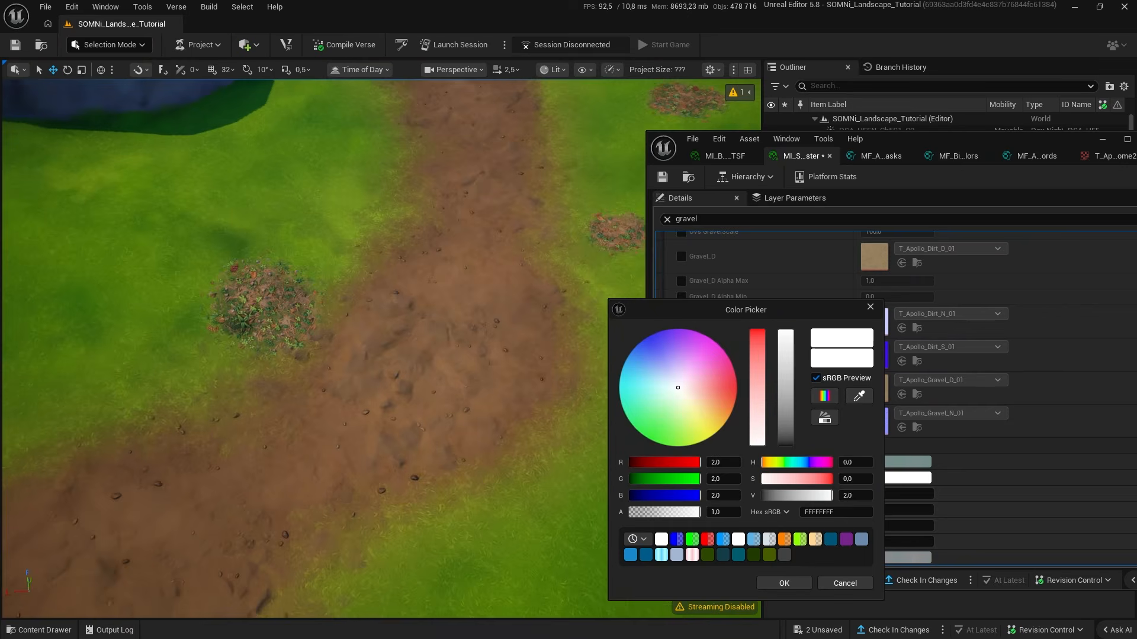
Test a tinted Mountain-Gravel color by setting red to 3 and green to 1.
{"action": "left_click", "coordinate": [724, 463]}
{"action": "type", "text": "3"}
{"action": "key", "text": "Return"}
{"action": "left_click", "coordinate": [729, 479]}
{"action": "type", "text": "1"}
{"action": "key", "text": "Return"}
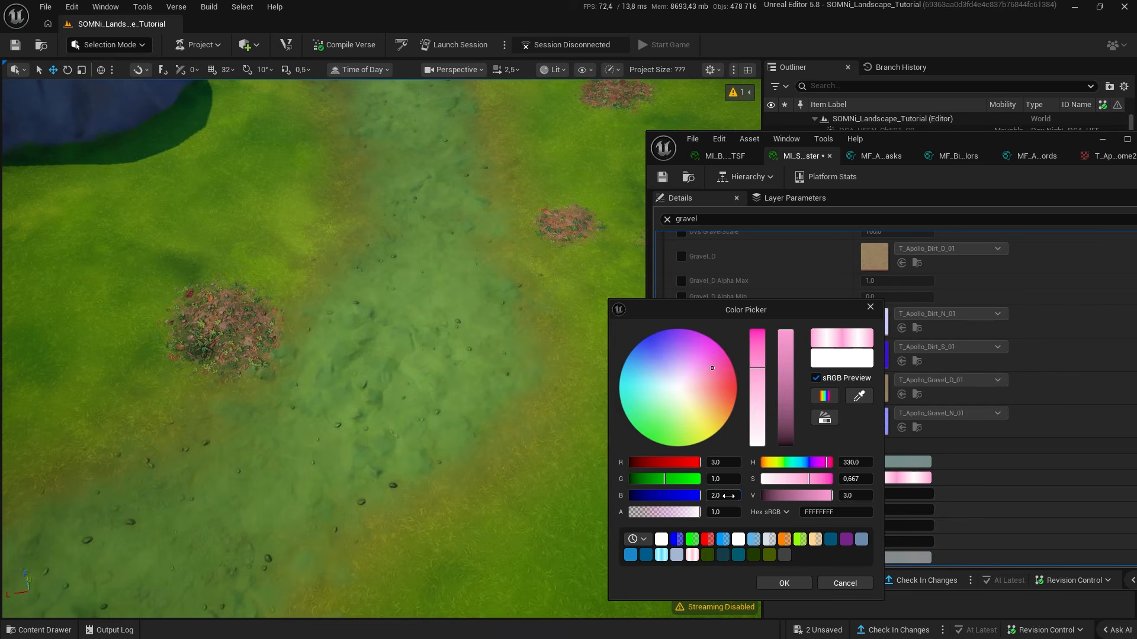
{"action": "key", "text": "Return"}
Raise the Mountain-Gravel color's green, blue and red values until all three channels are 4.
{"action": "left_click", "coordinate": [726, 480]}
{"action": "type", "text": "3"}
{"action": "key", "text": "Return"}
{"action": "left_click", "coordinate": [731, 494]}
{"action": "type", "text": "4"}
{"action": "key", "text": "Return"}
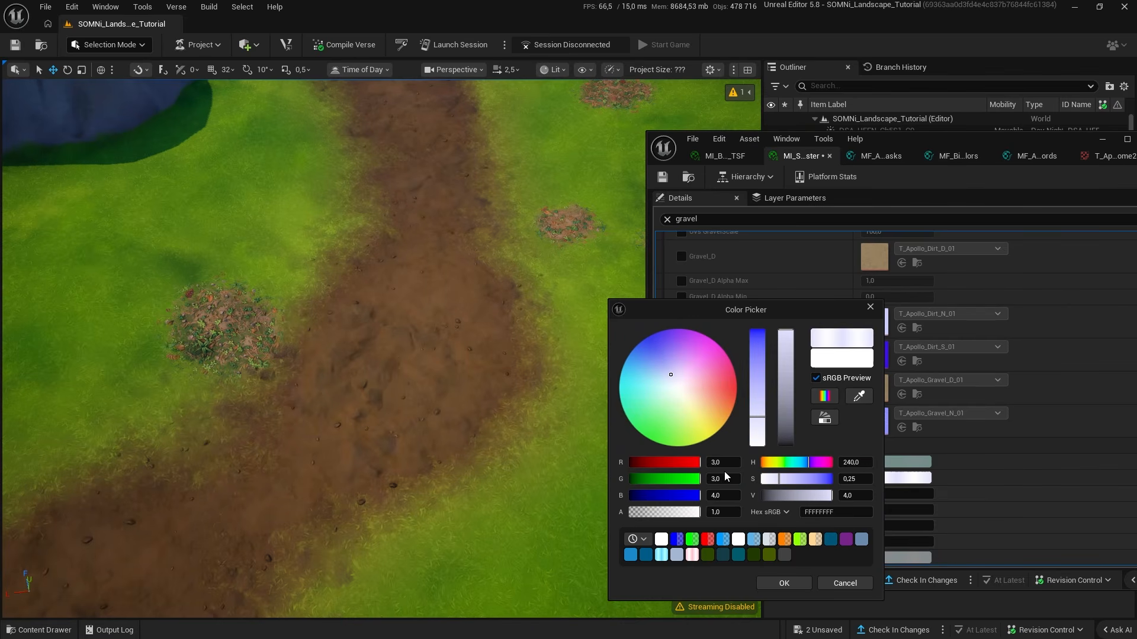
{"action": "key", "text": "Return"}
{"action": "left_click", "coordinate": [723, 464]}
{"action": "type", "text": "4"}
{"action": "key", "text": "Return"}
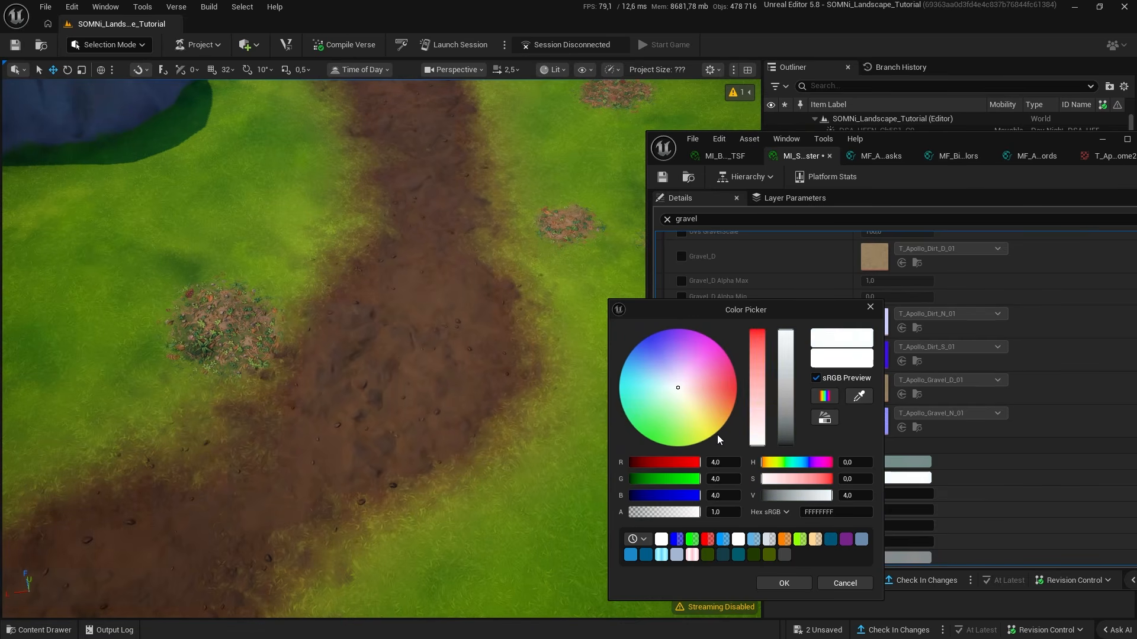
Test a brighter Mountain-Gravel color by setting red, green and blue to 6 each.
{"action": "left_click", "coordinate": [733, 462]}
{"action": "type", "text": "6"}
{"action": "key", "text": "Return"}
{"action": "left_click", "coordinate": [720, 479]}
{"action": "type", "text": "6"}
{"action": "key", "text": "Return"}
{"action": "left_click", "coordinate": [736, 495]}
{"action": "type", "text": "6"}
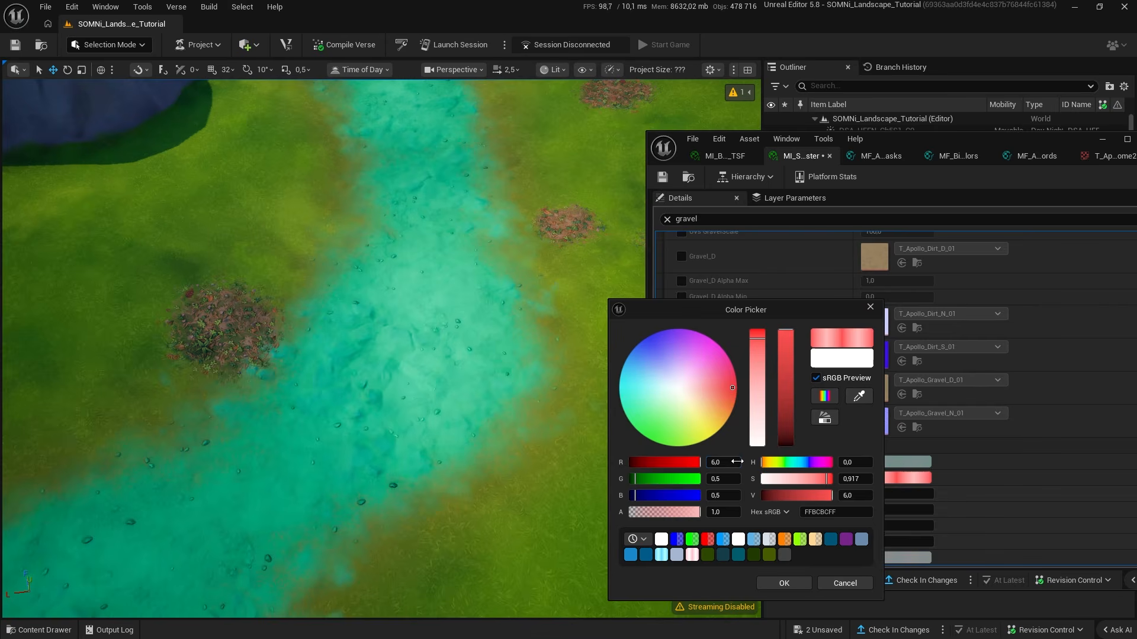
Test a low-intensity Mountain-Gravel color with red, green and blue at 0.5, and inspect the gravel path.
{"action": "left_click", "coordinate": [736, 462]}
{"action": "type", "text": "0,5"}
{"action": "key", "text": "Return"}
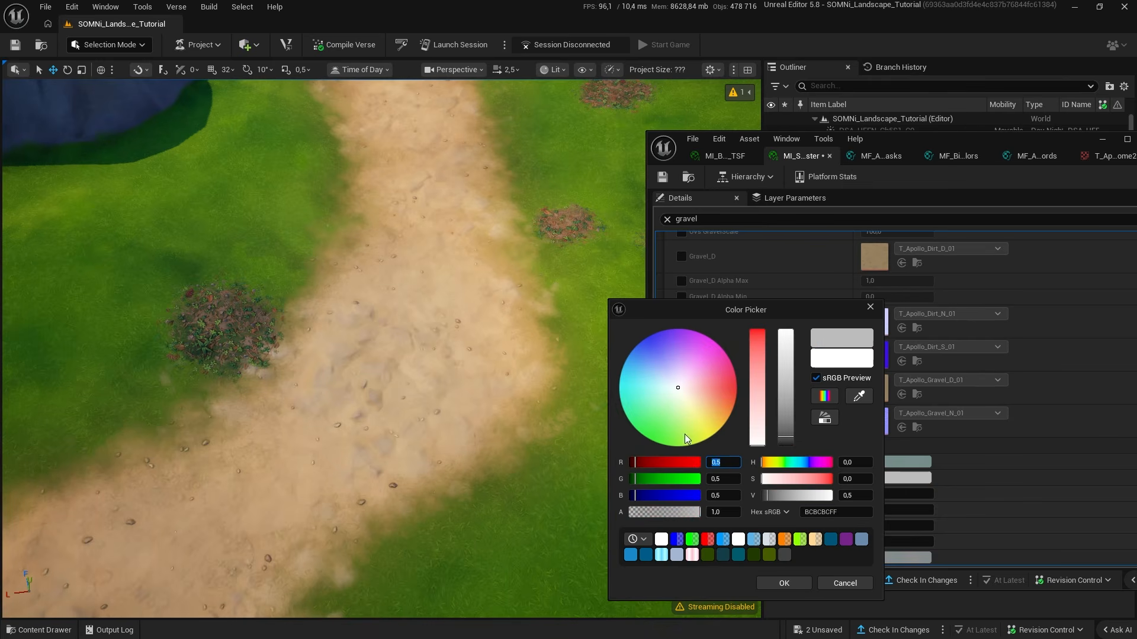
{"action": "right_click_drag", "start_coordinate": [532, 396], "coordinate": [474, 370]}
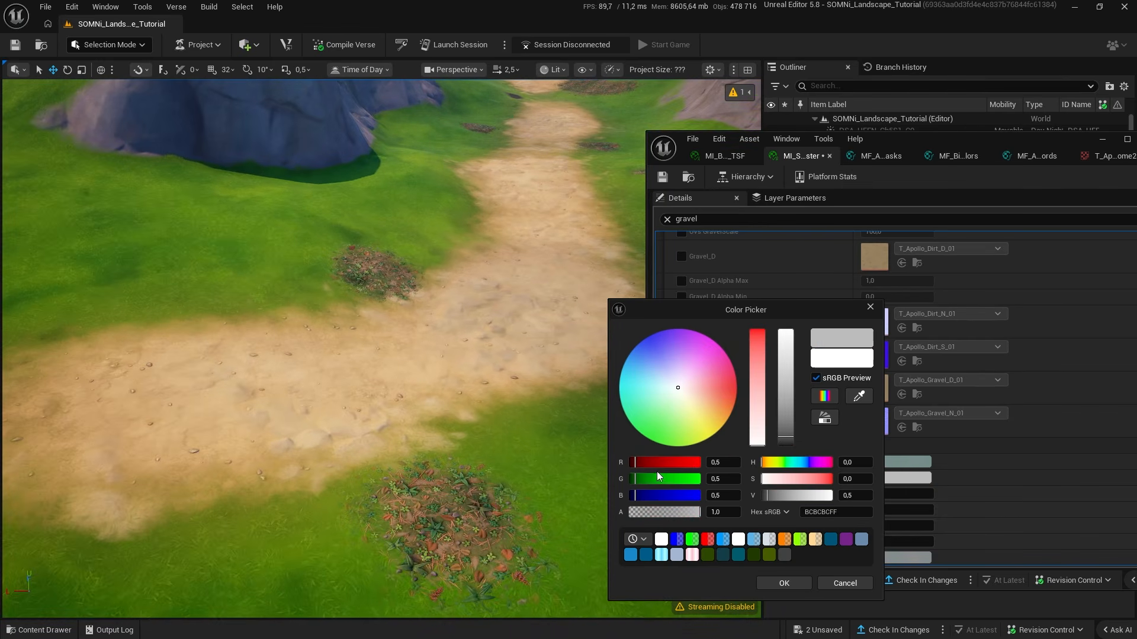
Test a tinted Mountain-Gravel color with red 0.626, green 1.252 and blue 1.409, and inspect the path from several angles.
{"action": "mouse_move", "coordinate": [656, 466]}
{"action": "left_mouse_down"}
{"action": "mouse_move", "coordinate": [682, 463]}
{"action": "mouse_move", "coordinate": [660, 474]}
{"action": "left_mouse_up"}
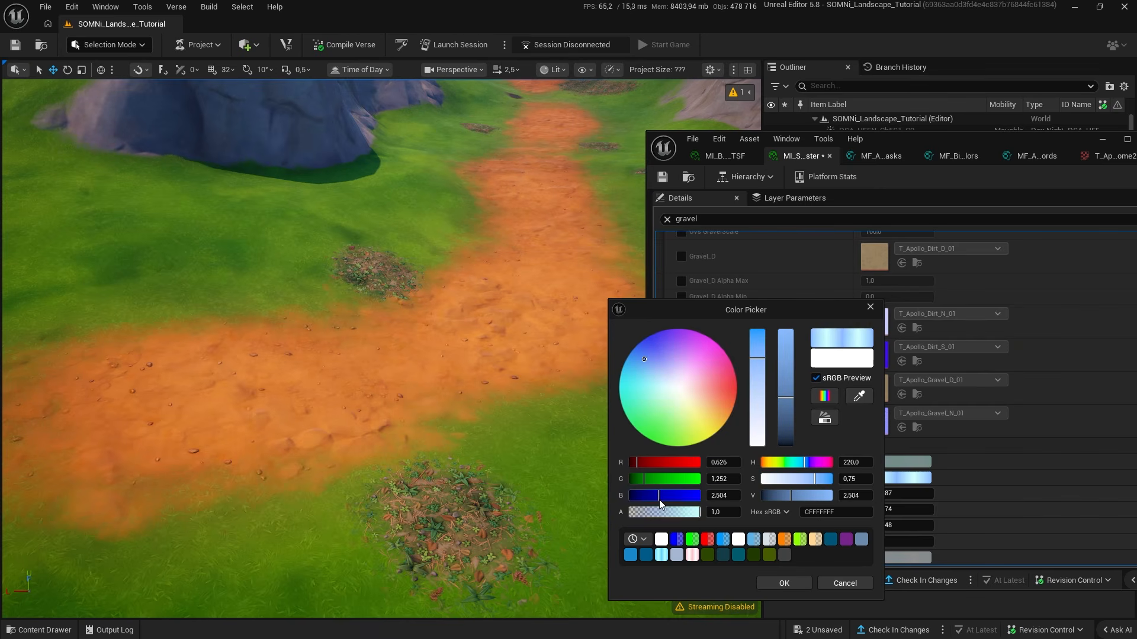
{"action": "left_click_drag", "start_coordinate": [659, 500], "coordinate": [646, 499]}
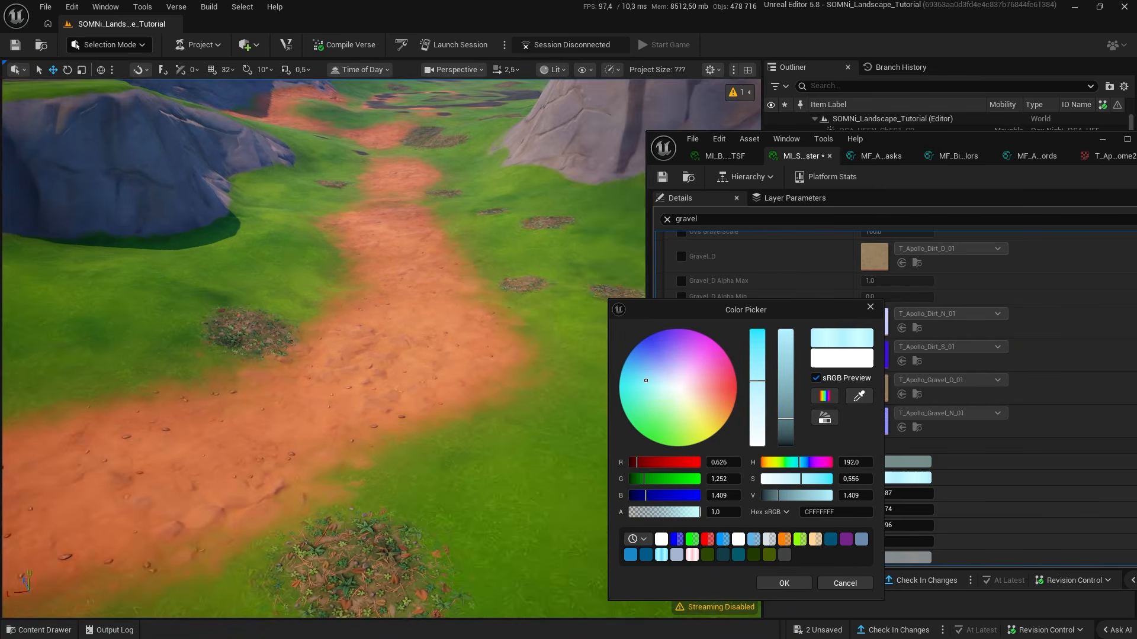
{"action": "key", "text": "w"}
{"action": "right_click_drag", "start_coordinate": [355, 332], "coordinate": [426, 403]}
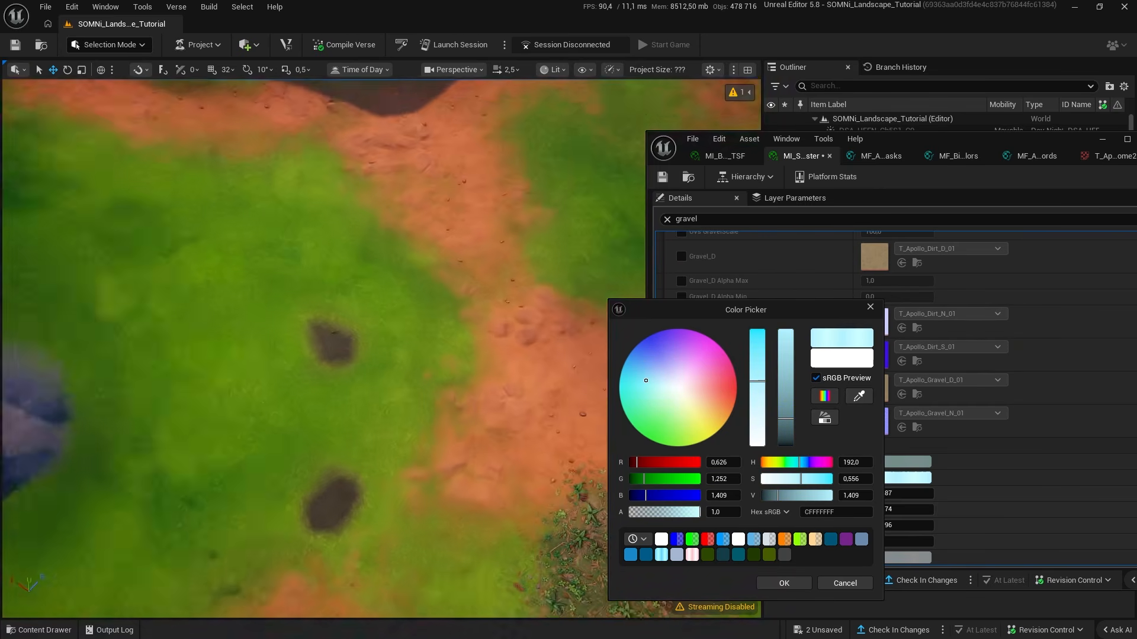
{"action": "right_click_drag", "start_coordinate": [378, 349], "coordinate": [444, 284]}
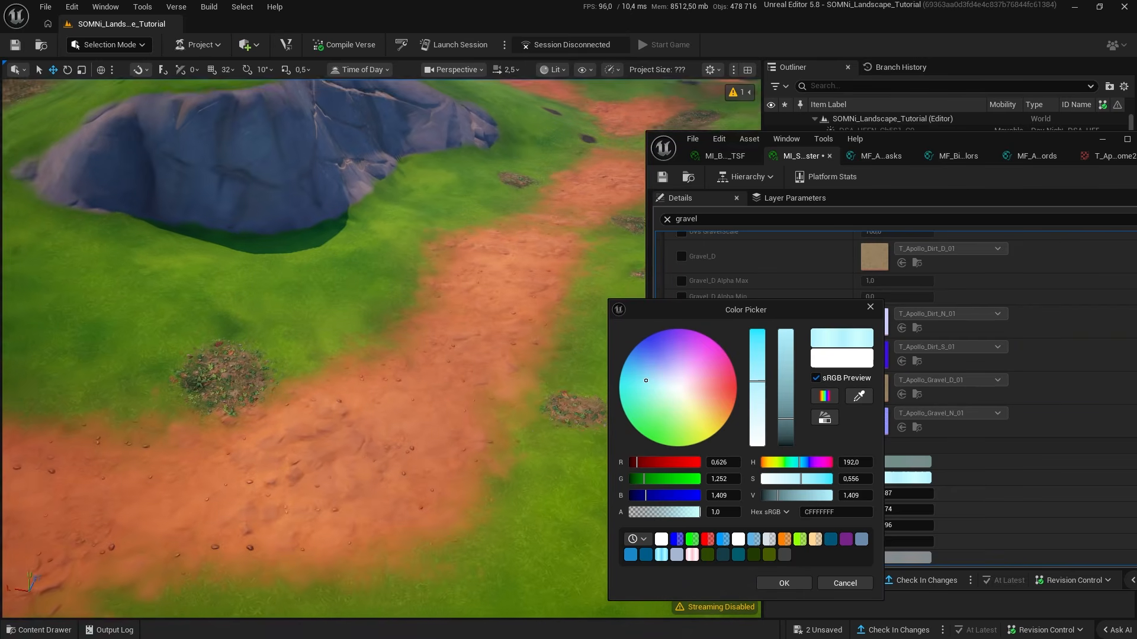
{"action": "right_click_drag", "start_coordinate": [503, 415], "coordinate": [517, 411]}
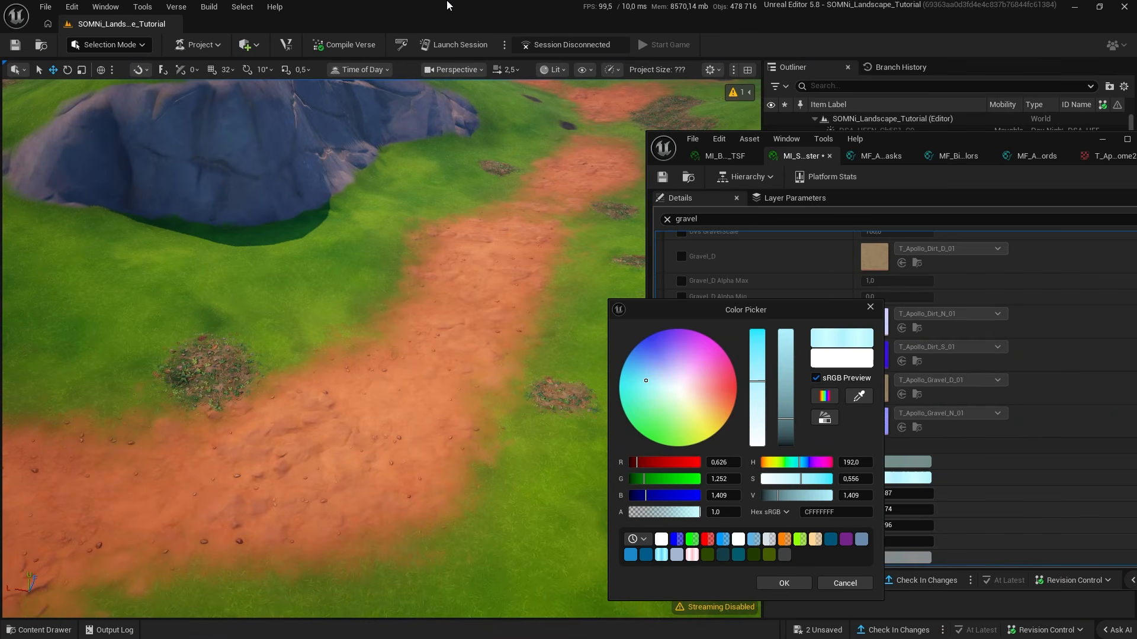
Test the Mountain-Gravel color with green raised to 6, and look over the mountains and the path.
{"action": "left_click_drag", "start_coordinate": [658, 479], "coordinate": [700, 478]}
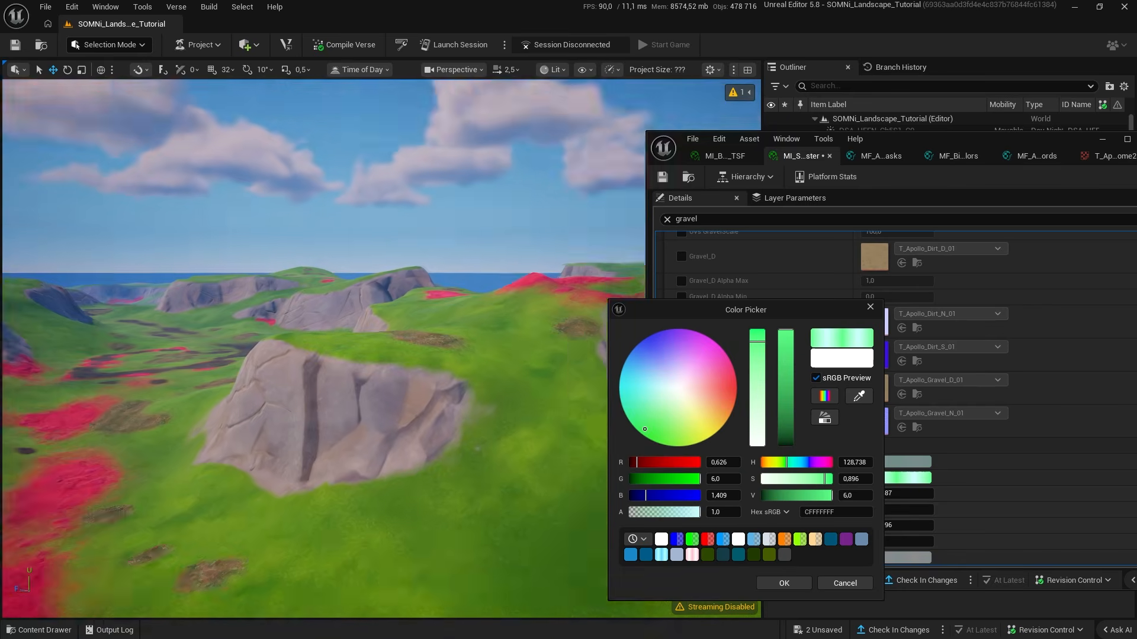
{"action": "right_click_drag", "start_coordinate": [379, 349], "coordinate": [402, 341]}
{"action": "right_click_drag", "start_coordinate": [462, 404], "coordinate": [580, 424]}
{"action": "right_click_drag", "start_coordinate": [379, 349], "coordinate": [568, 305]}
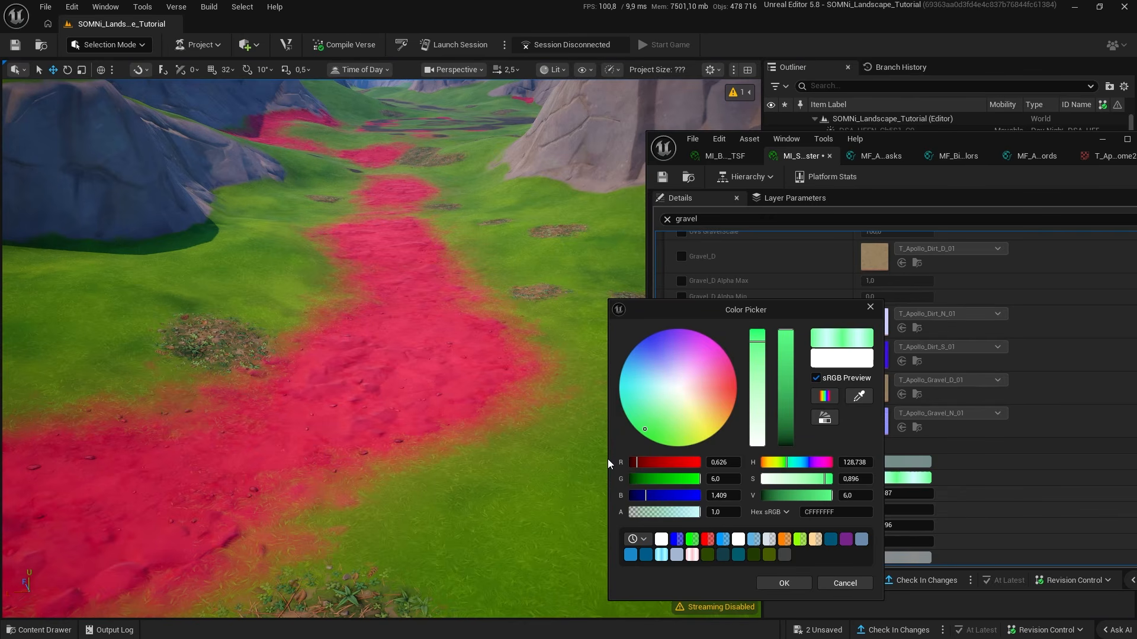
Reset the Mountain-Gravel color's red, green and blue values to 4 each.
{"action": "left_click", "coordinate": [728, 461]}
{"action": "type", "text": "4"}
{"action": "key", "text": "Tab"}
{"action": "type", "text": "4"}
{"action": "key", "text": "Tab"}
{"action": "type", "text": "4"}
{"action": "key", "text": "Return"}
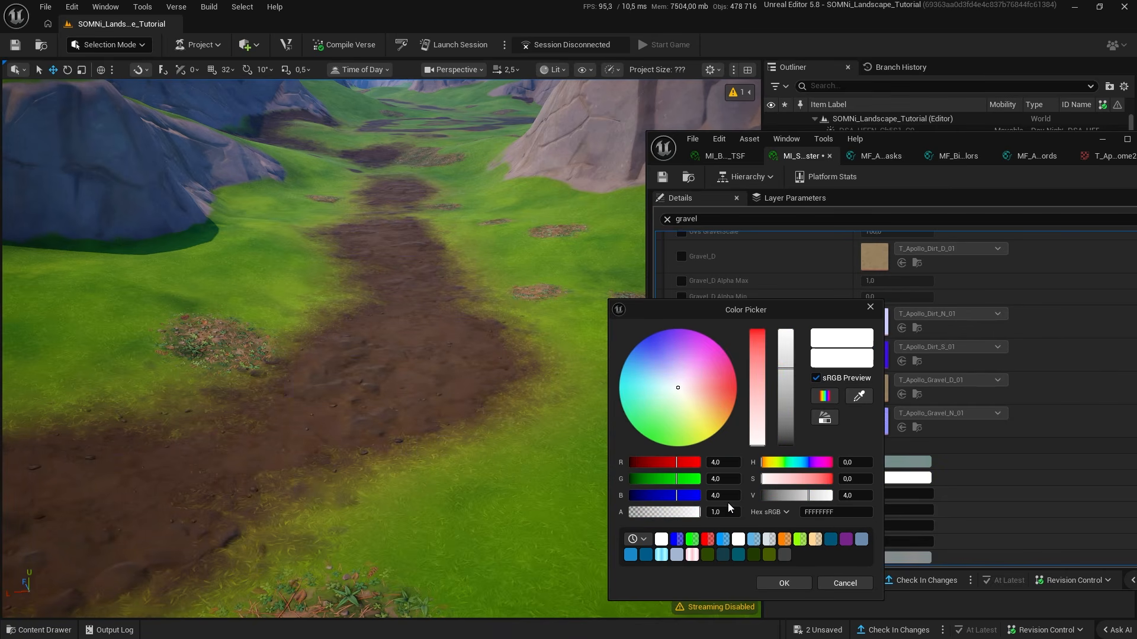
Lower the Mountain-Gravel color's red to about 1.72 and green to about 2.71, and accept the color.
{"action": "left_click_drag", "start_coordinate": [718, 478], "coordinate": [652, 463]}
{"action": "left_click", "coordinate": [677, 478]}
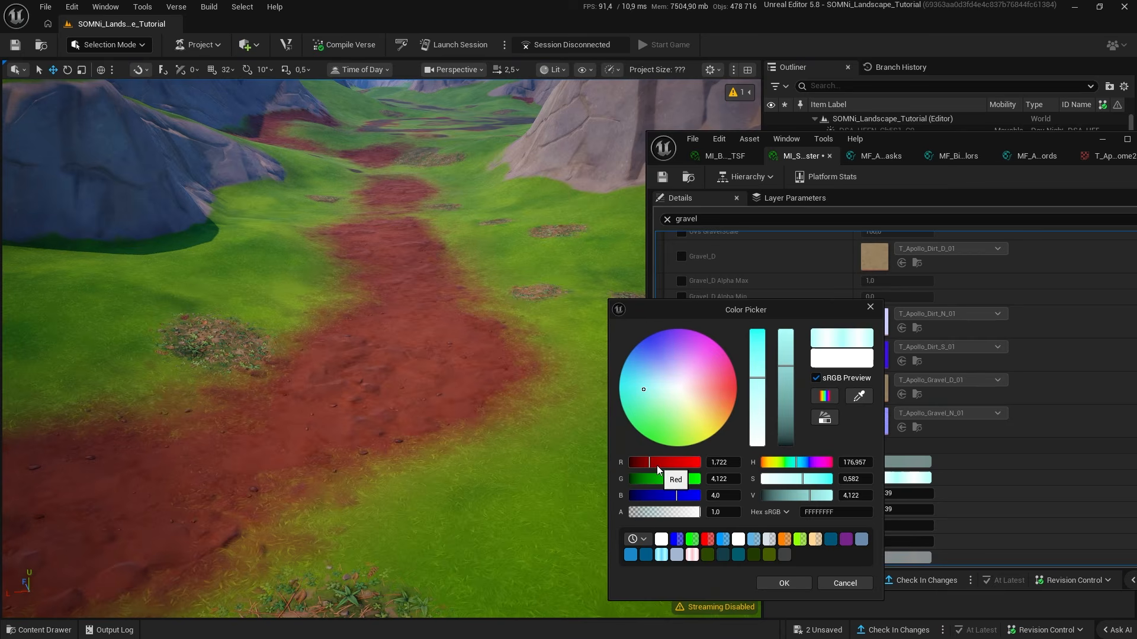
{"action": "left_click", "coordinate": [666, 480]}
{"action": "left_click_drag", "start_coordinate": [663, 479], "coordinate": [662, 479]}
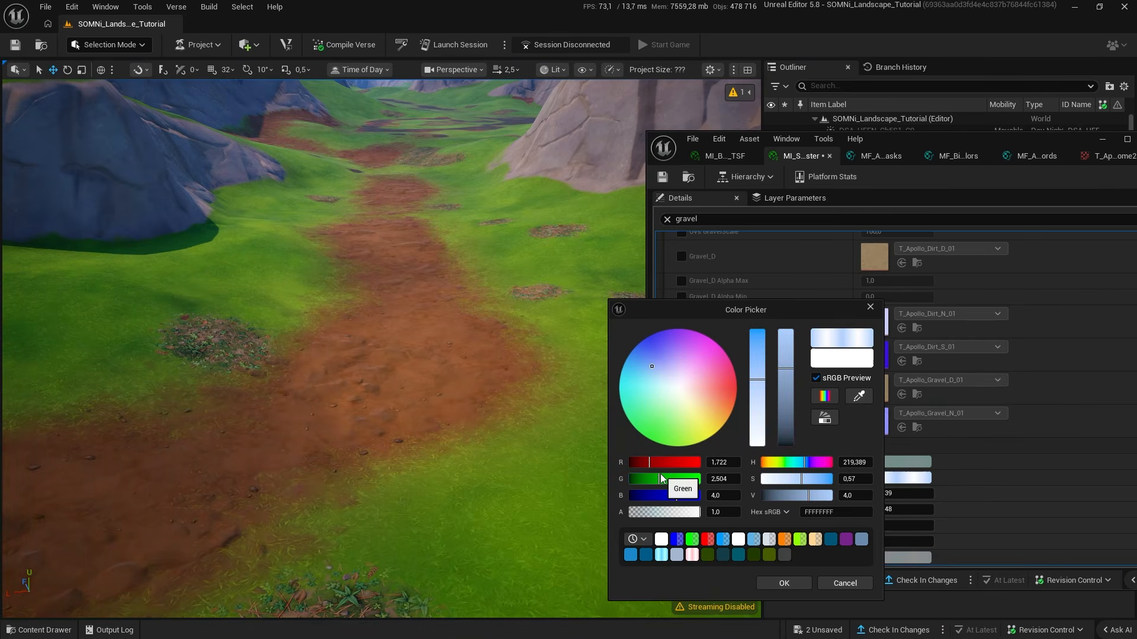
{"action": "right_click_drag", "start_coordinate": [571, 479], "coordinate": [571, 509]}
{"action": "left_click", "coordinate": [780, 583]}
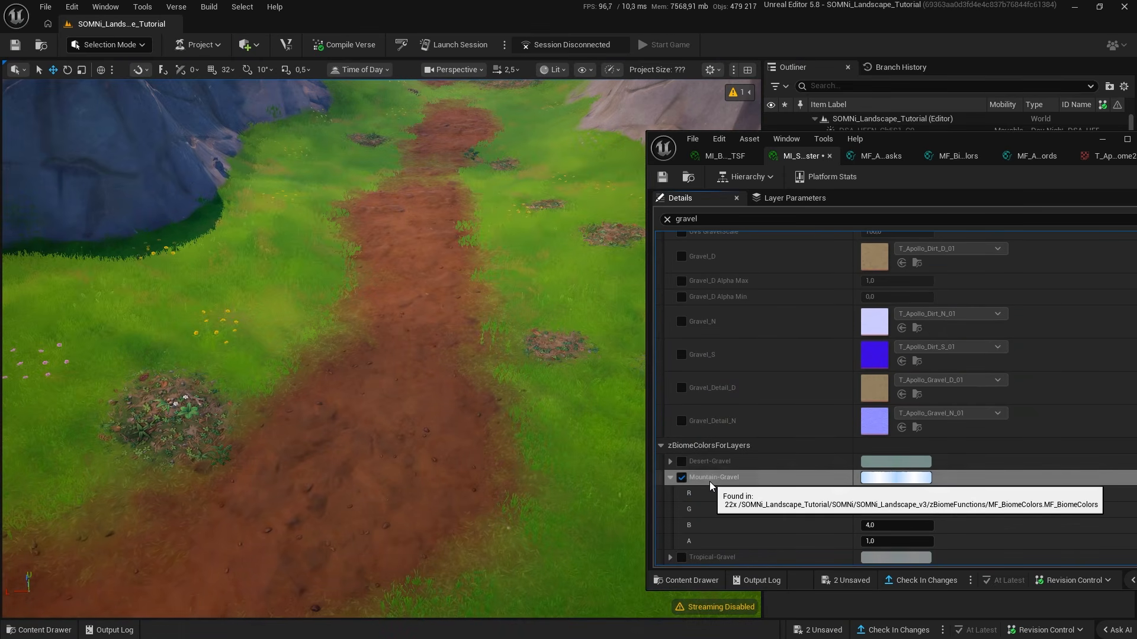
Disable the Mountain-Gravel override, paste its color (1.721739, 2.713043, 4.0) as the parameter's default in MF_BiomeColors, and minimize the material editor.
{"action": "left_click", "coordinate": [682, 478]}
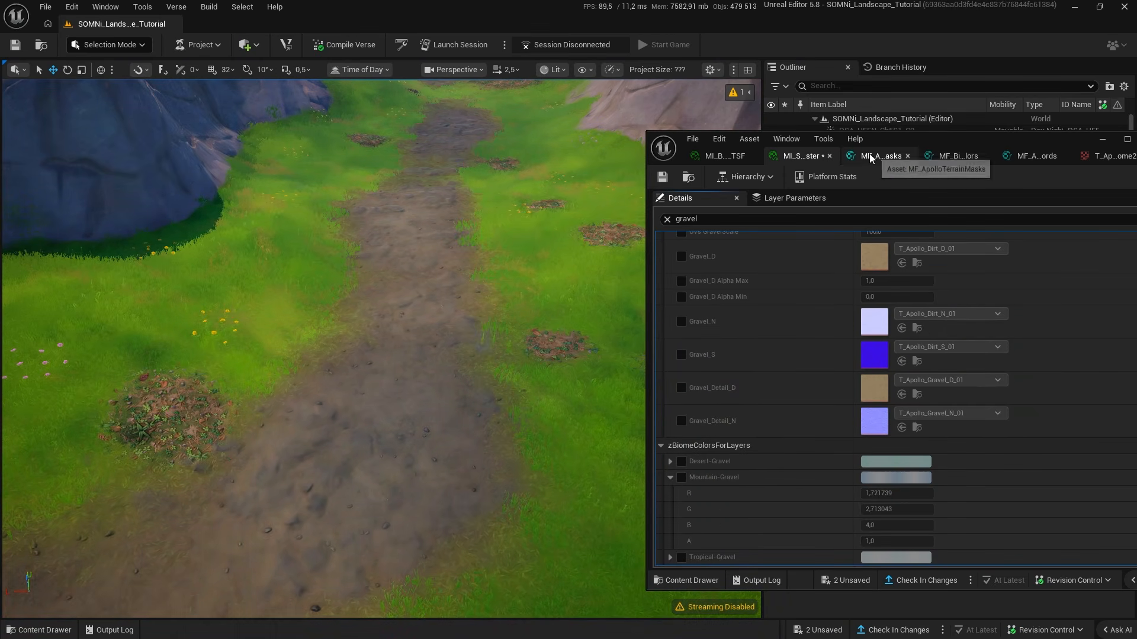
{"action": "left_click", "coordinate": [954, 157]}
{"action": "scroll", "coordinate": [922, 367], "scroll_direction": "down", "scroll_amount": 3}
{"action": "right_click_drag", "start_coordinate": [922, 367], "coordinate": [828, 324]}
{"action": "scroll", "coordinate": [845, 345], "scroll_direction": "up", "scroll_amount": 1}
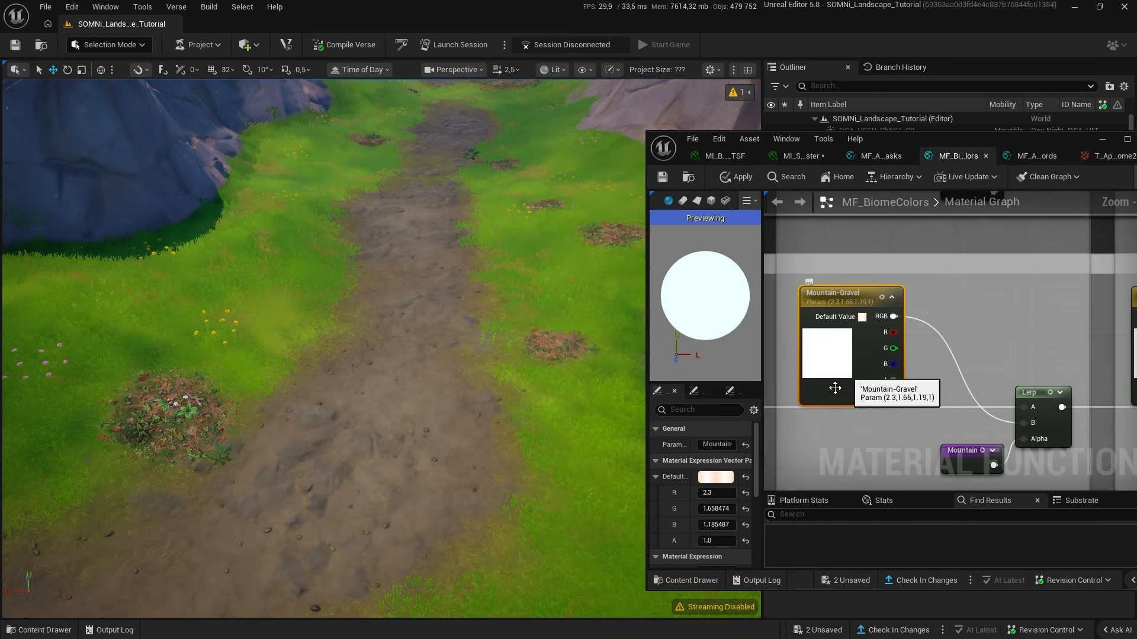
{"action": "left_click", "coordinate": [672, 477], "text": "shift"}
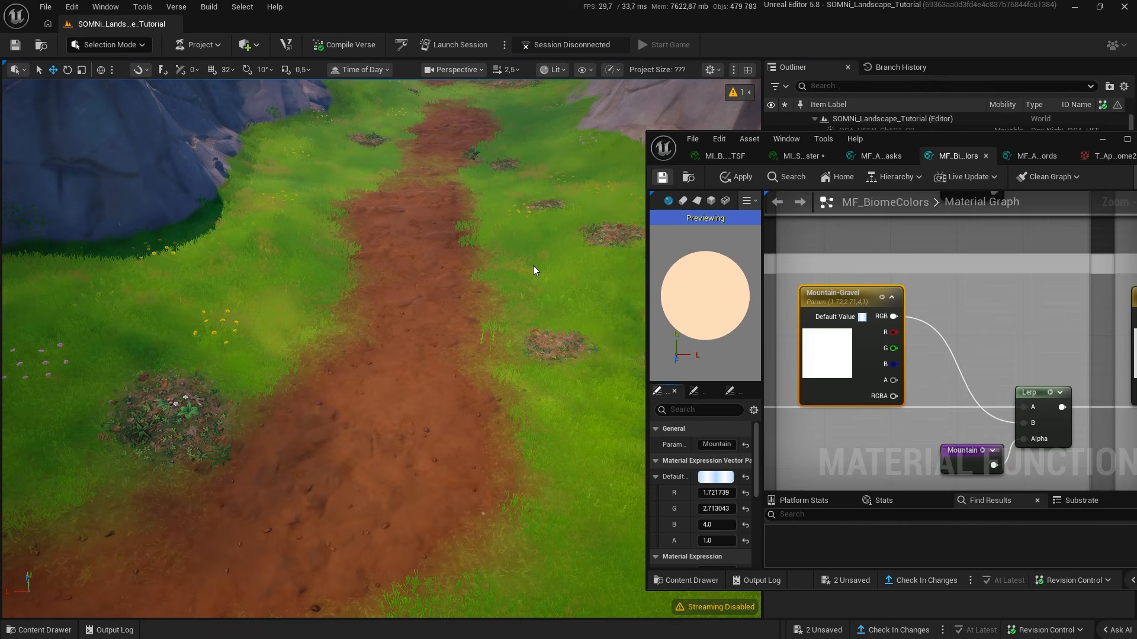
{"action": "left_click", "coordinate": [1095, 140]}
{"action": "key", "text": "w"}
{"action": "right_click_drag", "start_coordinate": [533, 296], "coordinate": [562, 266]}
{"action": "scroll", "coordinate": [532, 267], "scroll_direction": "up", "scroll_amount": 3}
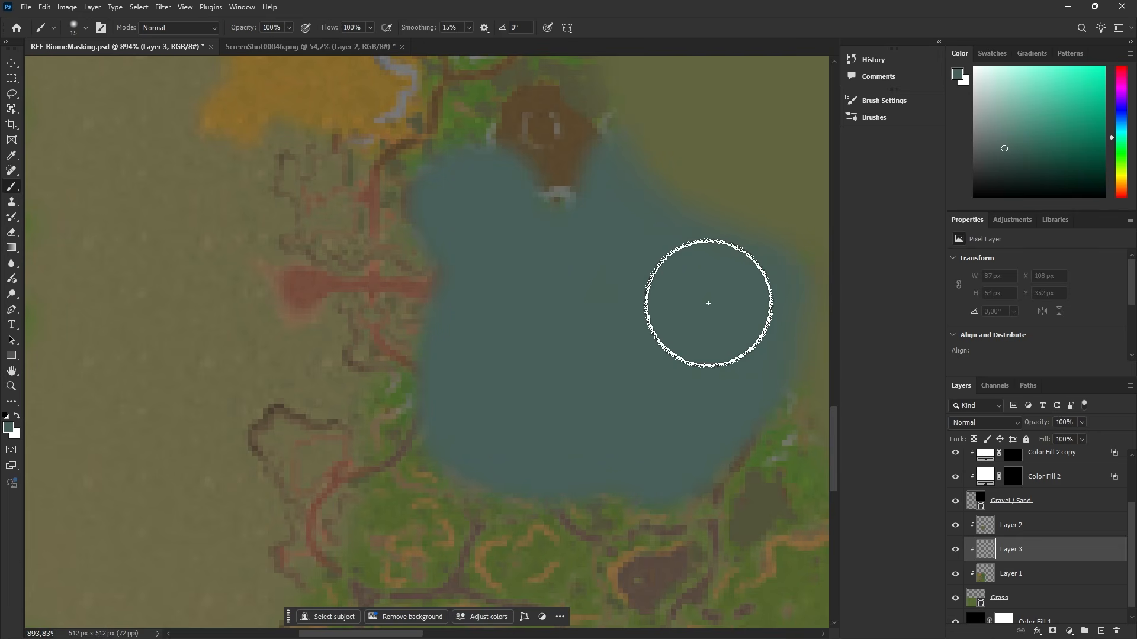
Switch to Photoshop and delete Layer 2 and Layer 3 from the biome mask document.
{"action": "scroll", "coordinate": [708, 303], "scroll_direction": "down", "scroll_amount": 5, "text": "alt"}
{"action": "left_click_drag", "start_coordinate": [649, 317], "coordinate": [483, 320]}
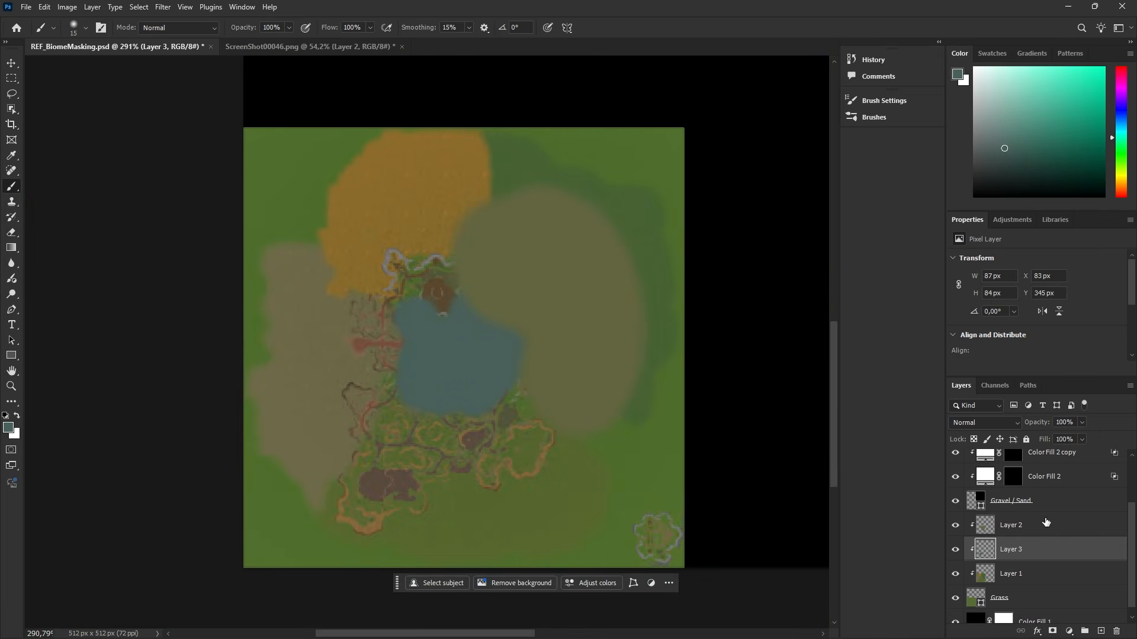
{"action": "left_click", "coordinate": [1047, 523]}
{"action": "key", "text": "Delete"}
{"action": "key", "text": "Delete"}
{"action": "left_click", "coordinate": [1070, 638]}
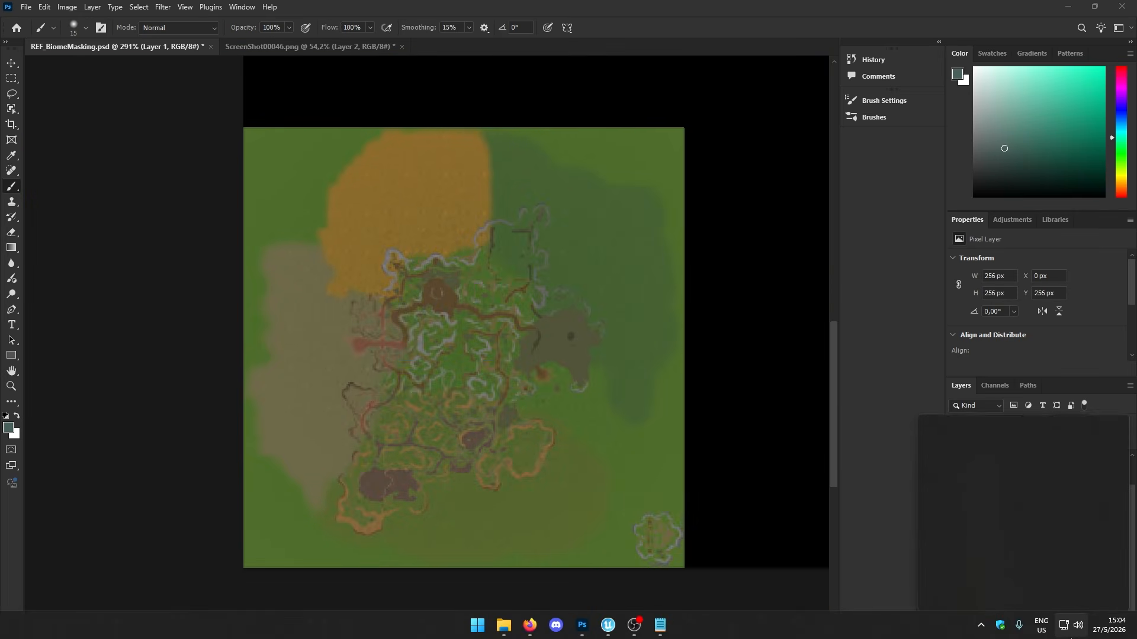
{"action": "key", "text": "super"}
{"action": "key", "text": "super"}
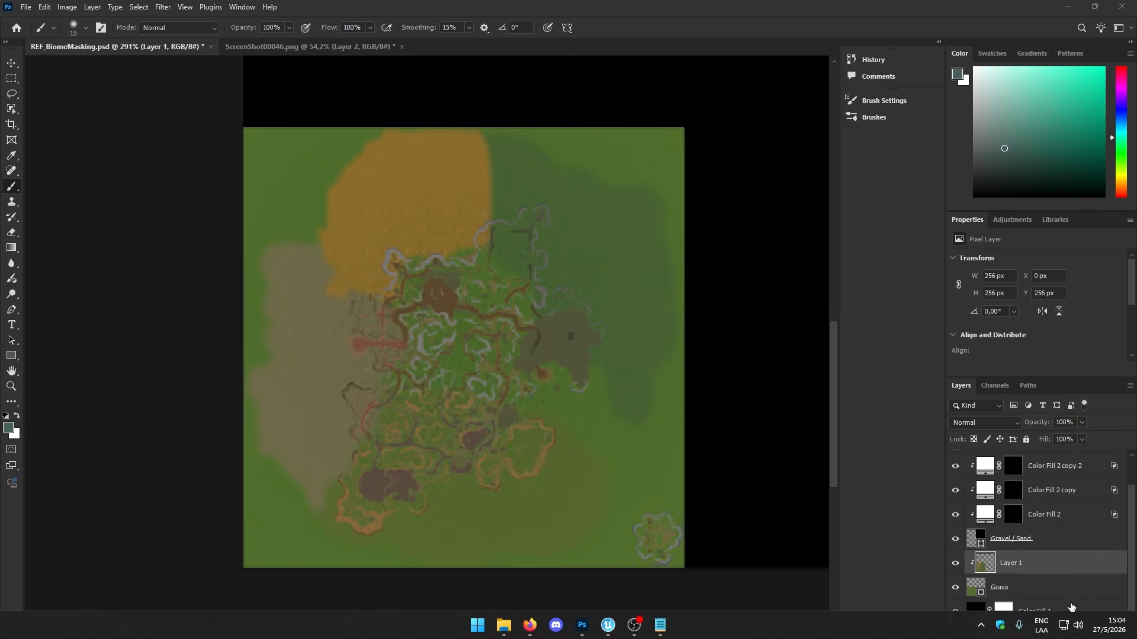
Show the Grass Color References group and add a Solid Color fill above Grass in the CH3 Taiga grass color, 49605a.
{"action": "scroll", "coordinate": [1041, 568], "scroll_direction": "up", "scroll_amount": 2}
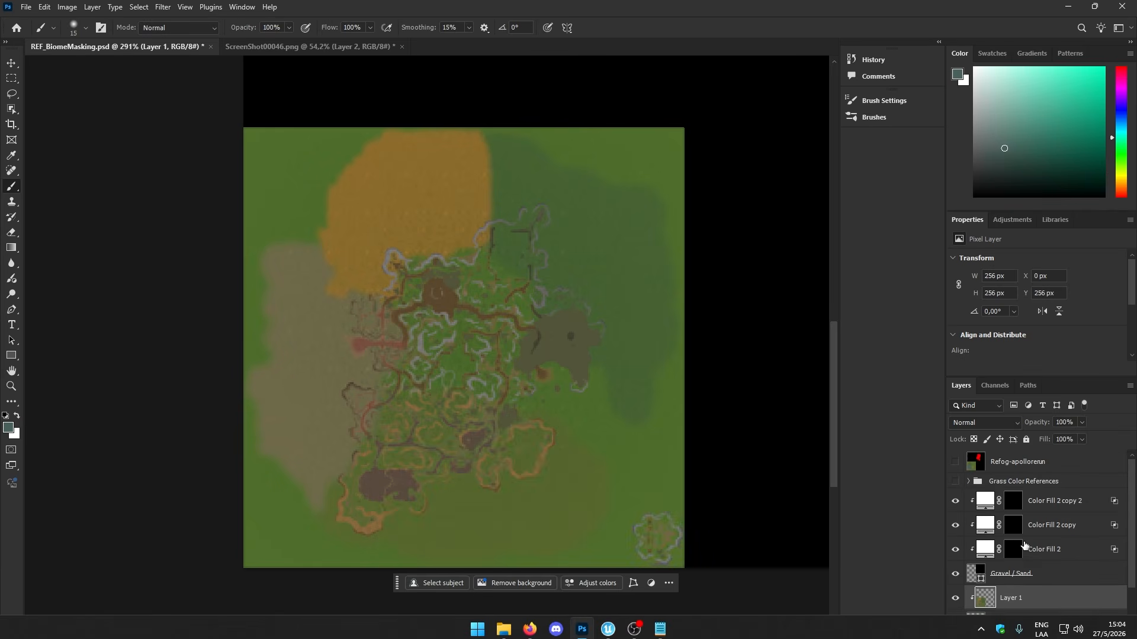
{"action": "left_click", "coordinate": [953, 481]}
{"action": "scroll", "coordinate": [984, 537], "scroll_direction": "down", "scroll_amount": 2}
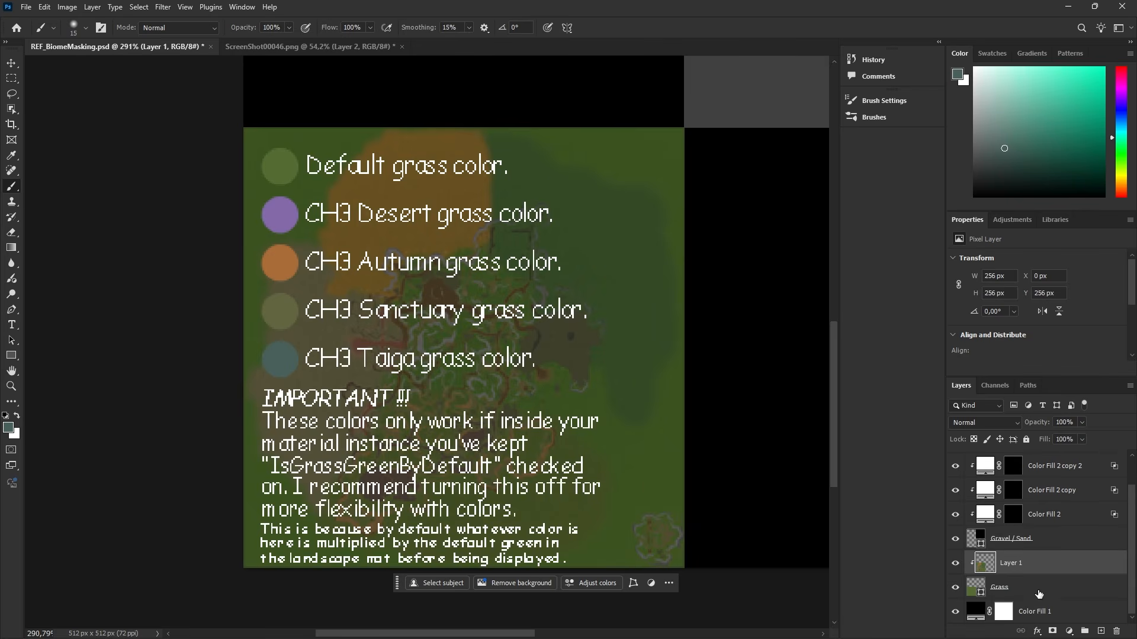
{"action": "left_click", "coordinate": [1038, 594]}
{"action": "left_click", "coordinate": [1069, 631]}
{"action": "left_click", "coordinate": [1059, 425]}
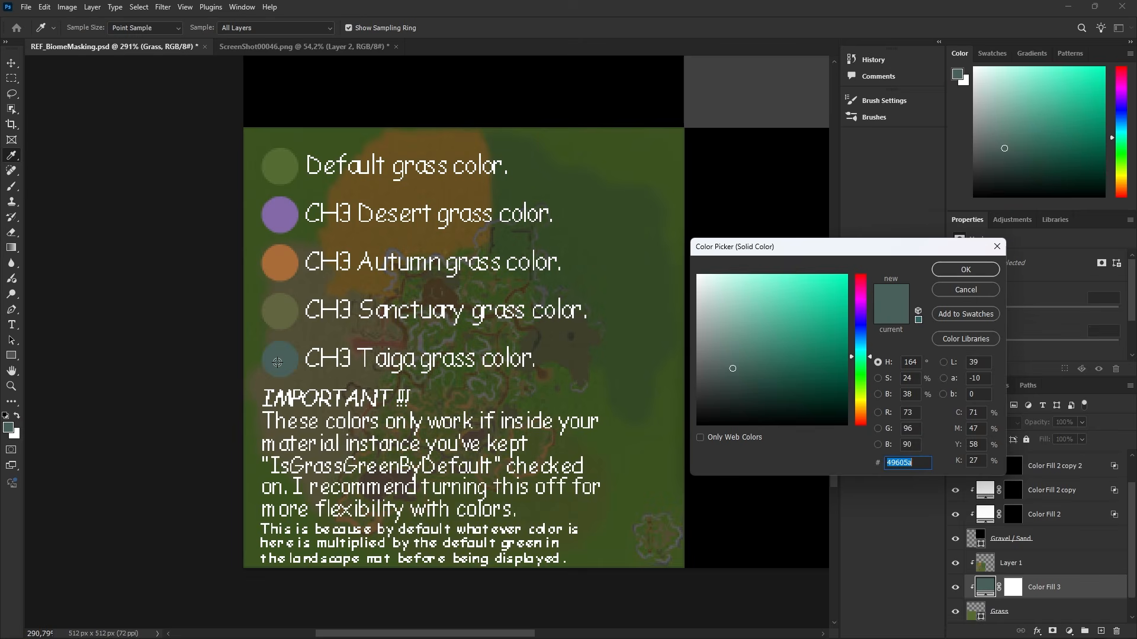
{"action": "left_click", "coordinate": [954, 270]}
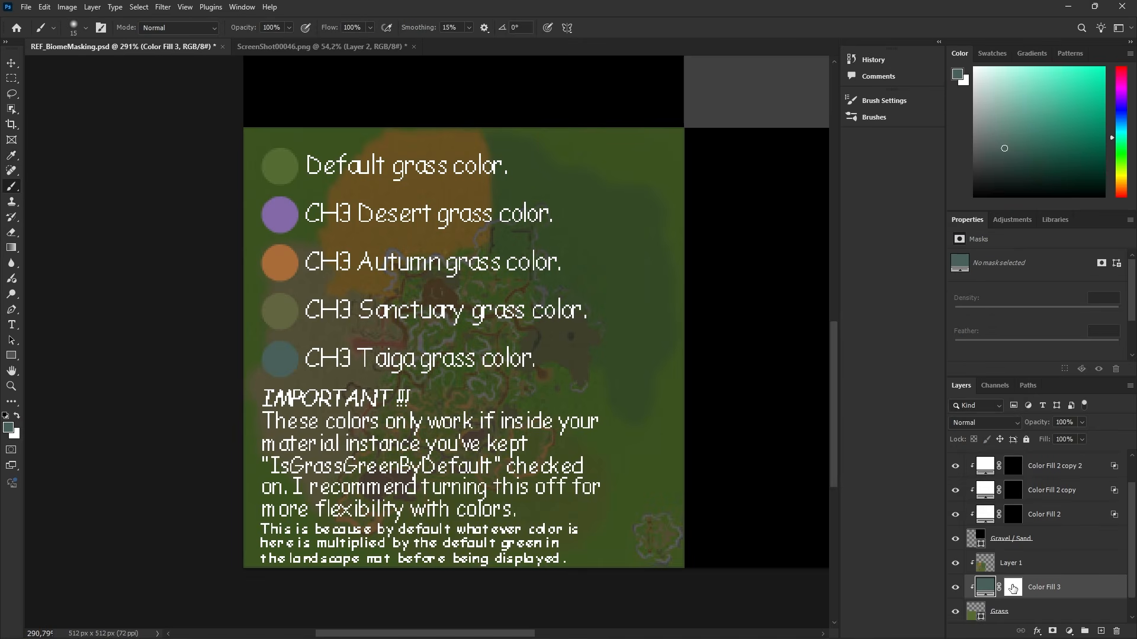
Move the Color Fill 3 layer above Layer 1 and invert its layer mask to black.
{"action": "left_click", "coordinate": [1012, 588]}
{"action": "left_click_drag", "start_coordinate": [1046, 591], "coordinate": [1015, 570]}
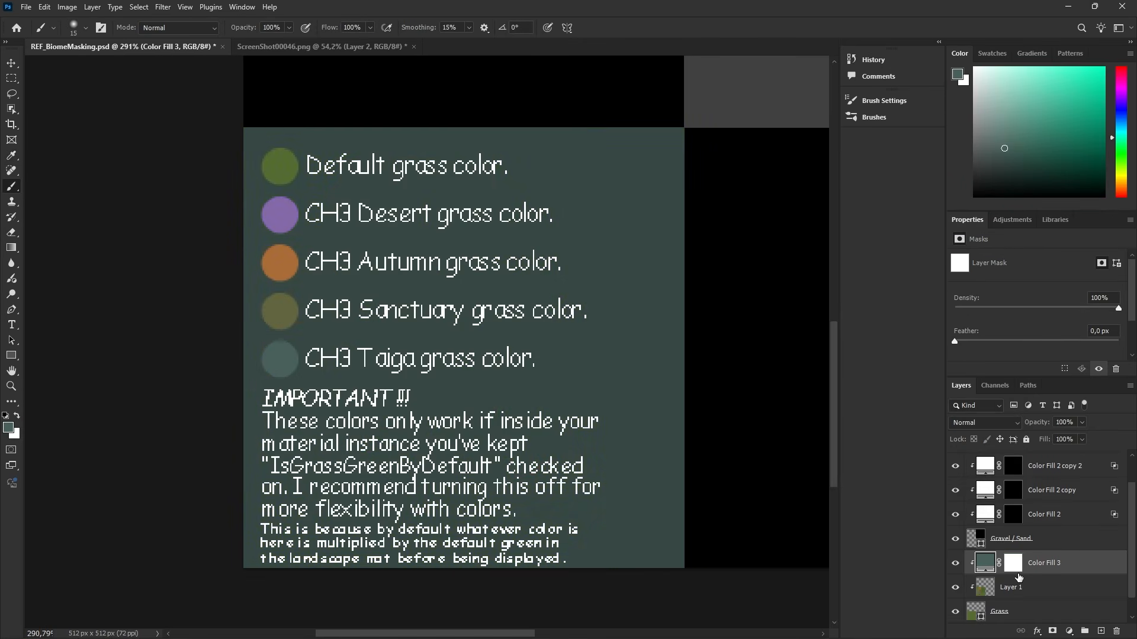
{"action": "left_click", "coordinate": [1013, 565]}
{"action": "key", "text": "ctrl+i"}
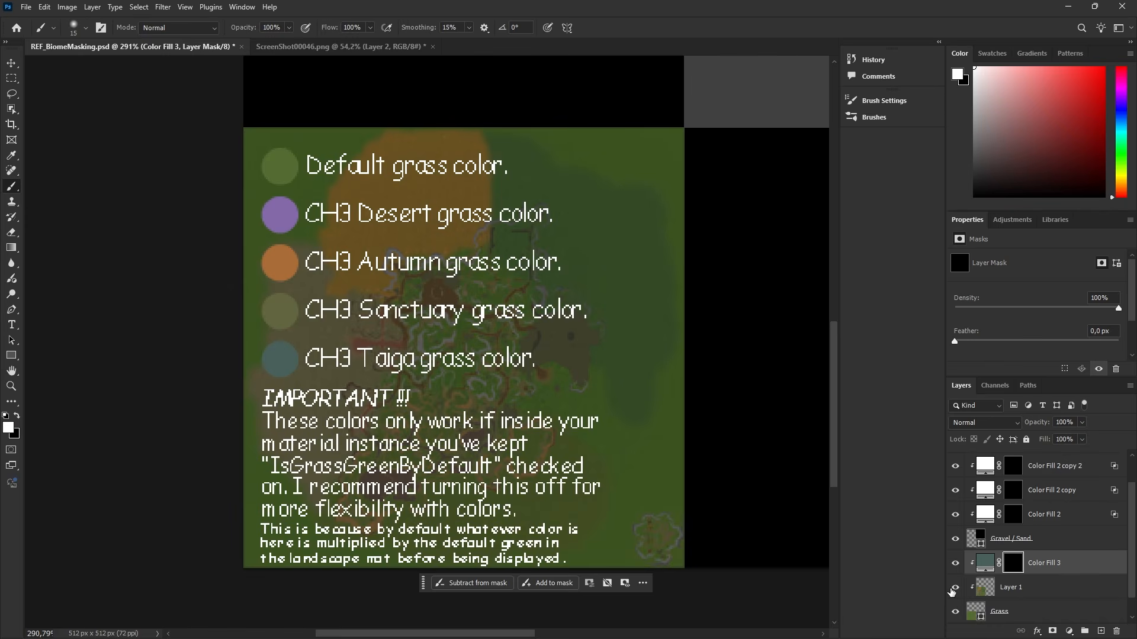
Hide the Grass Color References group and paint a rounded white area at the map's center on Color Fill 3's mask.
{"action": "scroll", "coordinate": [967, 458], "scroll_direction": "up", "scroll_amount": 2}
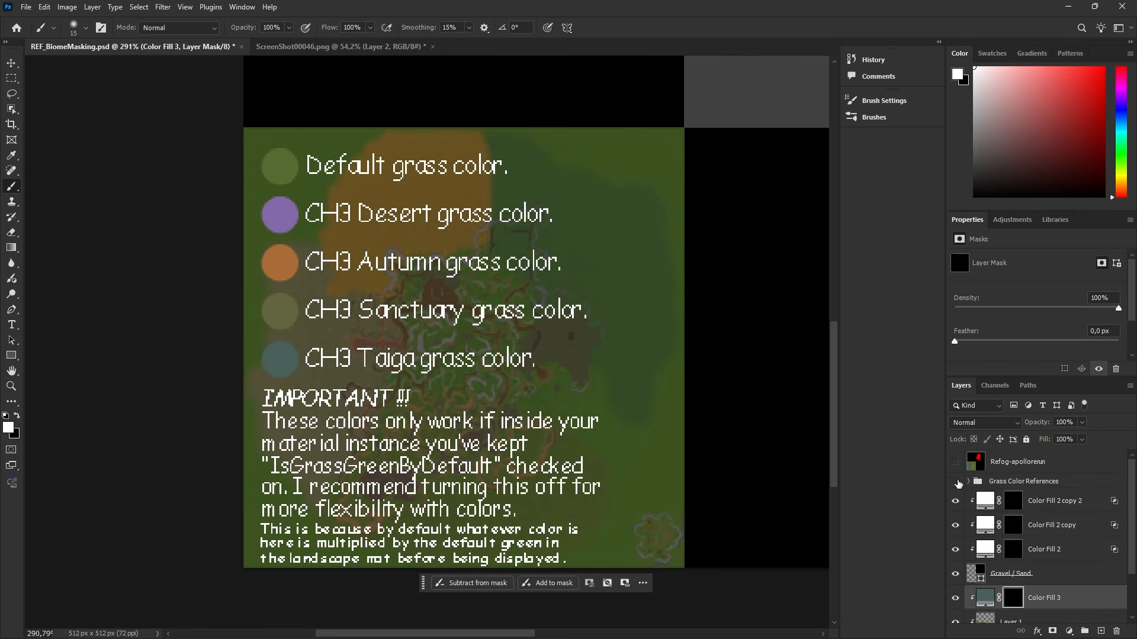
{"action": "left_click", "coordinate": [956, 482]}
{"action": "scroll", "coordinate": [958, 482], "scroll_direction": "down", "scroll_amount": 2}
{"action": "scroll", "coordinate": [540, 345], "scroll_direction": "up", "scroll_amount": 5, "text": "alt"}
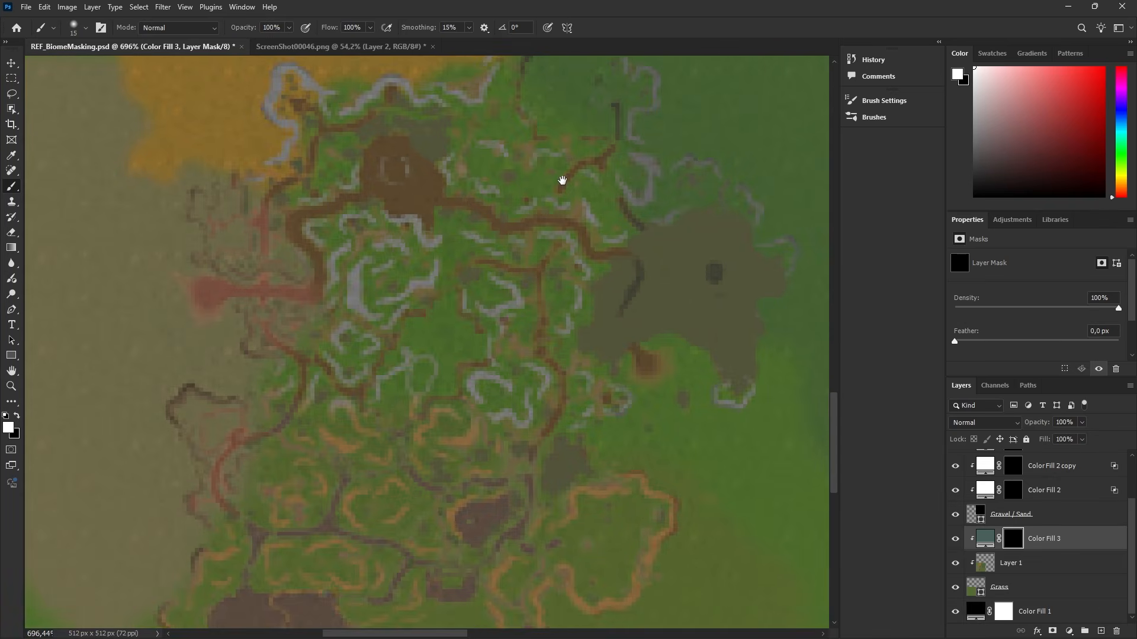
{"action": "scroll", "coordinate": [506, 278], "scroll_direction": "up", "scroll_amount": 1, "text": "alt"}
{"action": "mouse_move", "coordinate": [507, 279]}
{"action": "left_mouse_down"}
{"action": "mouse_move", "coordinate": [406, 350]}
{"action": "mouse_move", "coordinate": [495, 317]}
{"action": "mouse_move", "coordinate": [344, 269]}
{"action": "mouse_move", "coordinate": [508, 268]}
{"action": "mouse_move", "coordinate": [550, 315]}
{"action": "left_mouse_up"}
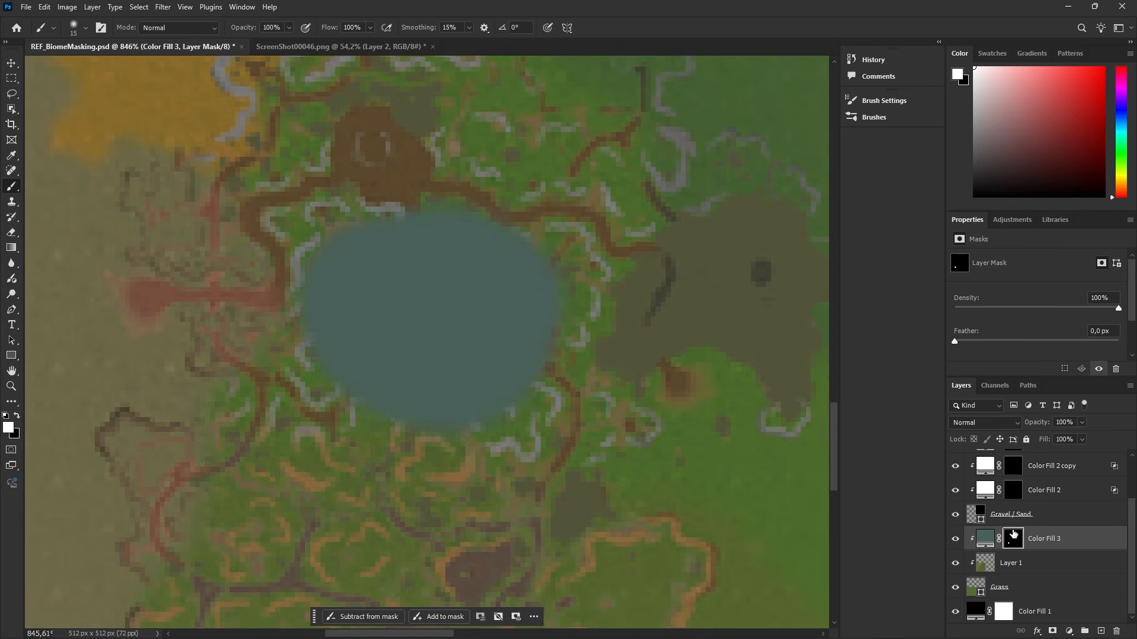
Try a different shade for the Color Fill 3 layer, and hide that layer.
{"action": "double_click", "coordinate": [984, 541]}
{"action": "mouse_move", "coordinate": [799, 329]}
{"action": "left_mouse_down"}
{"action": "mouse_move", "coordinate": [825, 274]}
{"action": "mouse_move", "coordinate": [876, 435]}
{"action": "mouse_move", "coordinate": [1021, 317]}
{"action": "mouse_move", "coordinate": [978, 286]}
{"action": "left_mouse_up"}
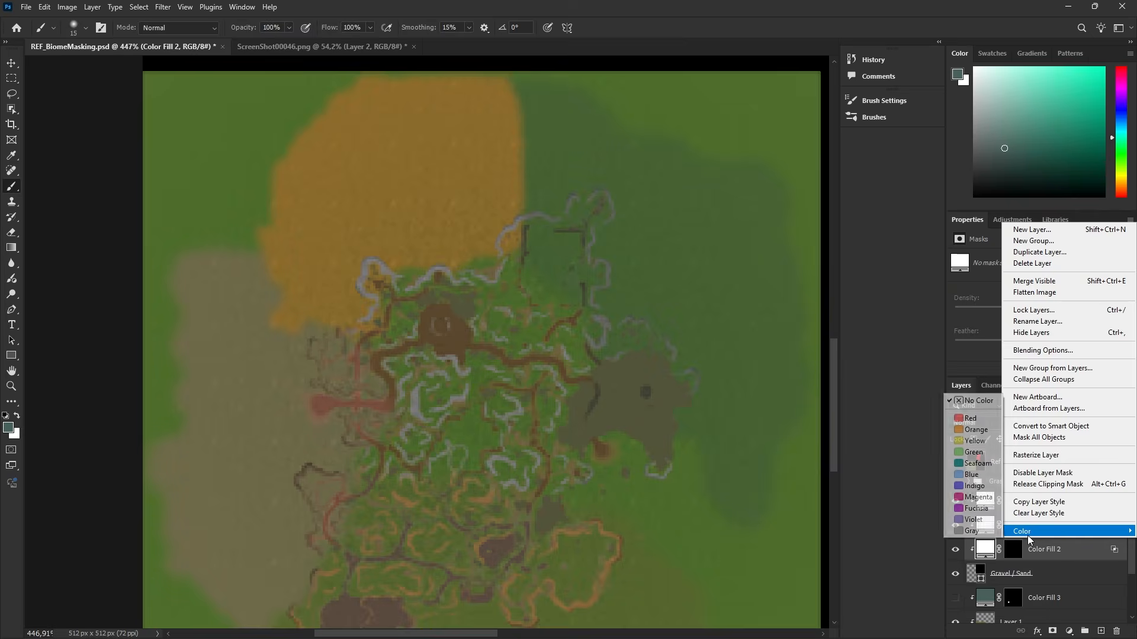
{"action": "left_click", "coordinate": [1033, 550]}
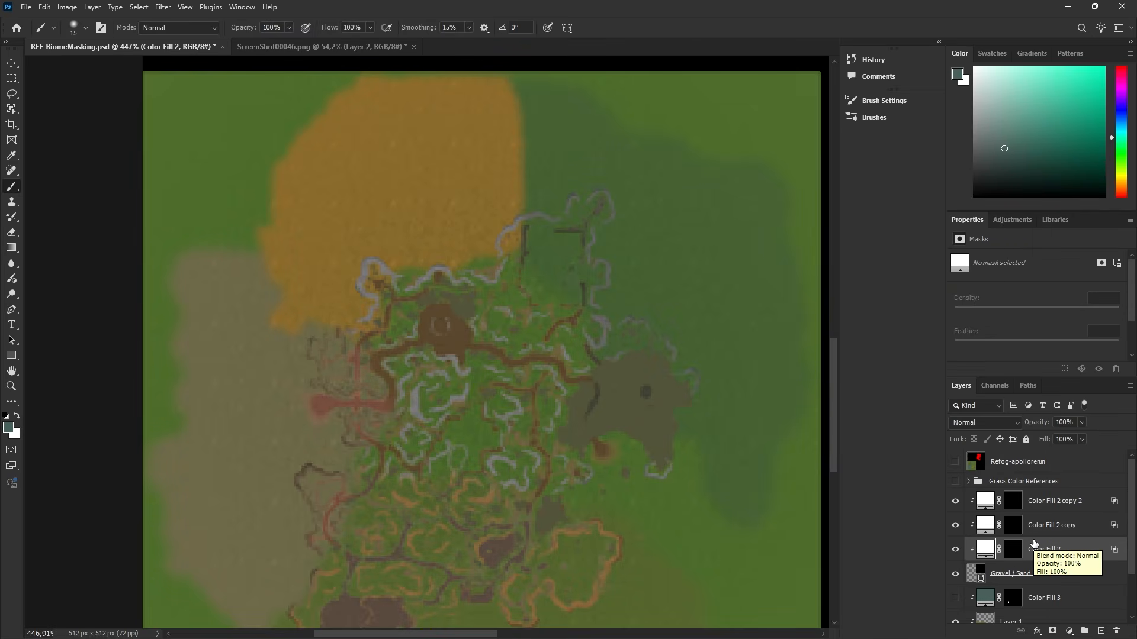
Paint a white stroke on the layer mask of Color Fill 2 copy.
{"action": "left_click", "coordinate": [1010, 526]}
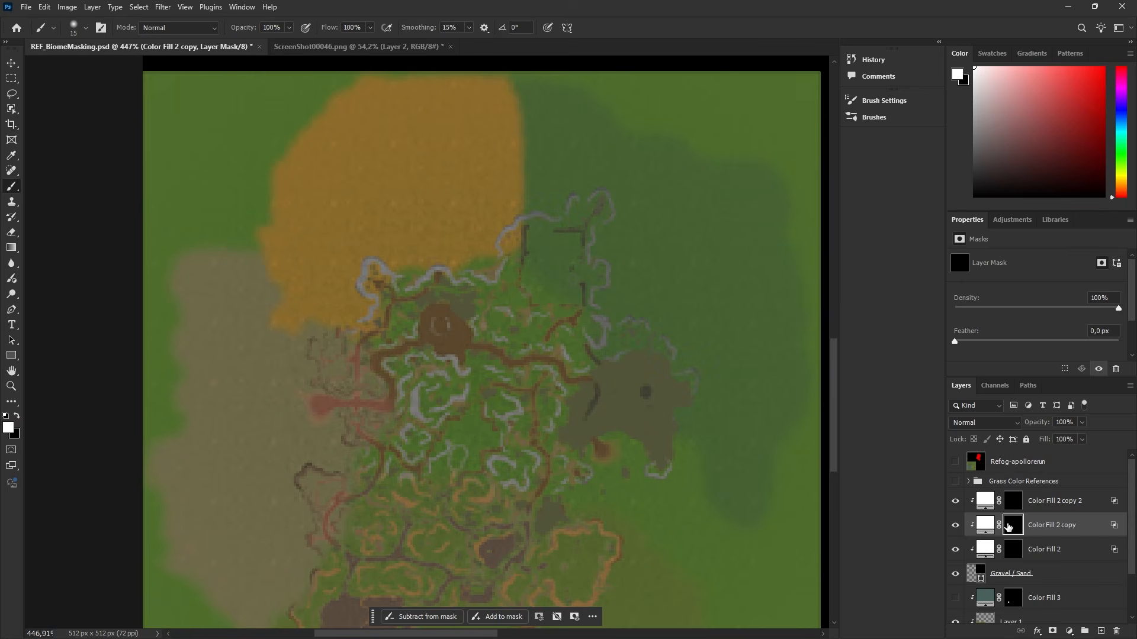
{"action": "left_click_drag", "start_coordinate": [622, 365], "coordinate": [580, 336], "text": "ctrl"}
{"action": "left_click_drag", "start_coordinate": [630, 296], "coordinate": [432, 388]}
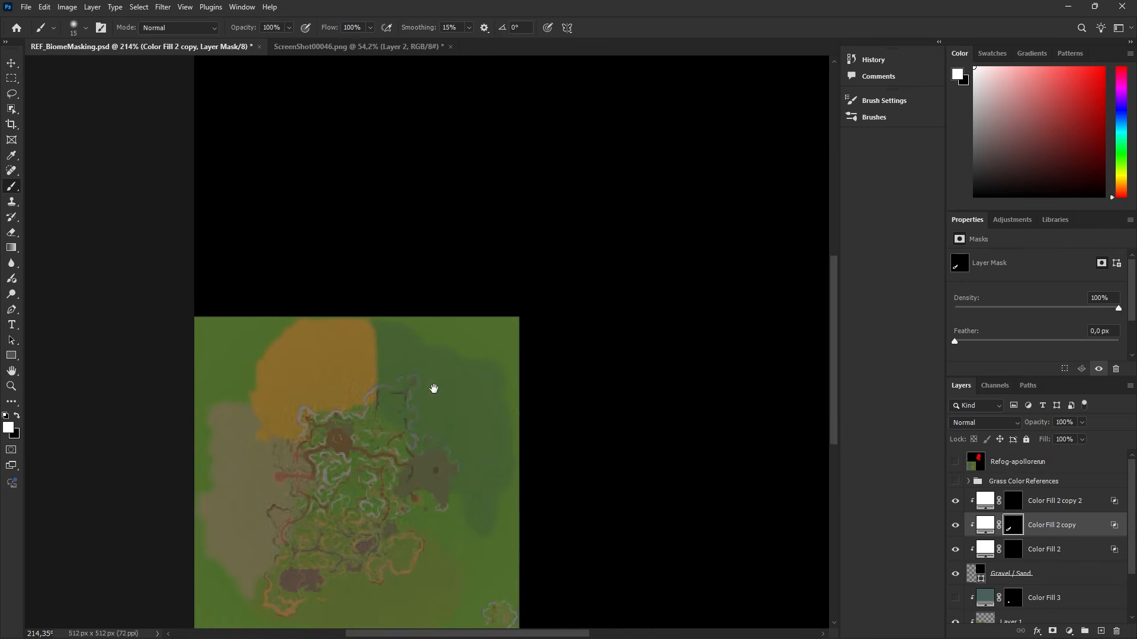
Select Layer 1 on the canvas with the Move tool.
{"action": "left_click", "coordinate": [11, 64]}
{"action": "left_click_drag", "start_coordinate": [318, 361], "coordinate": [352, 212]}
{"action": "left_click", "coordinate": [355, 219]}
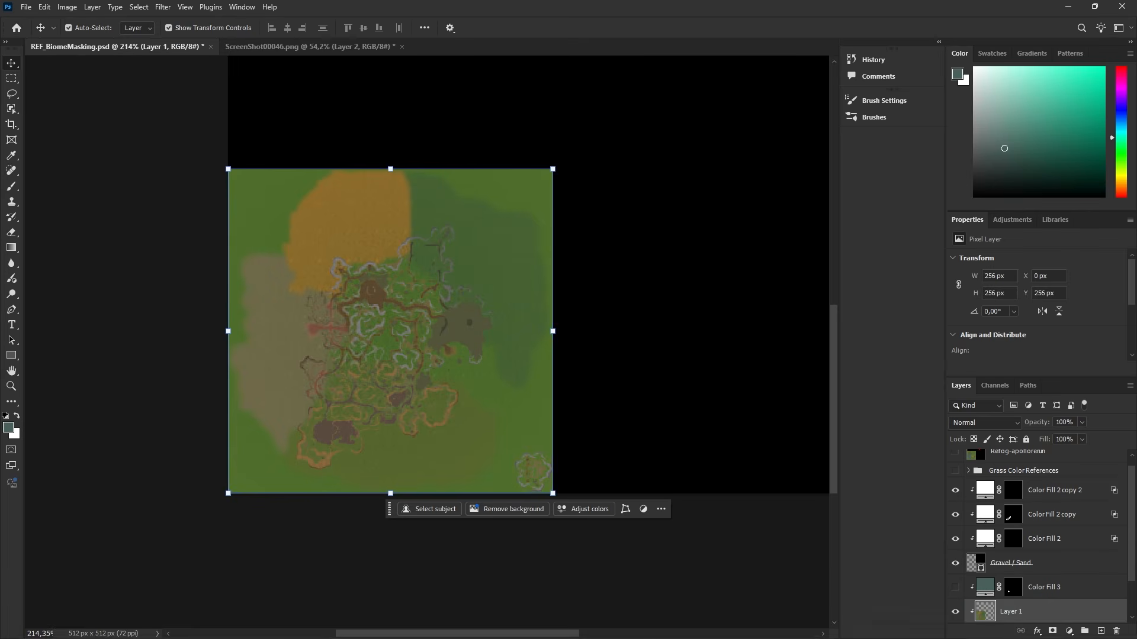
Duplicate Layer 1 and place the copy over the document's upper-right quadrant, at X 256 px, Y 0 px.
{"action": "left_click_drag", "start_coordinate": [612, 317], "coordinate": [418, 432]}
{"action": "left_click_drag", "start_coordinate": [204, 459], "coordinate": [532, 368], "text": "ctrl+alt"}
{"action": "left_click_drag", "start_coordinate": [624, 375], "coordinate": [709, 285]}
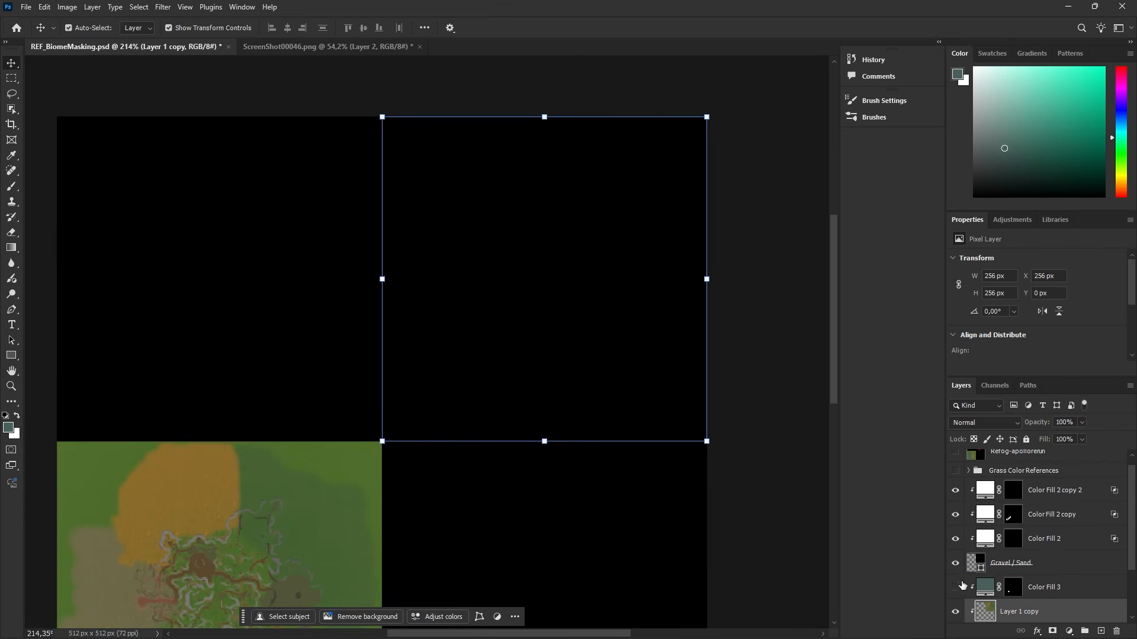
Move Layer 1 copy directly above the Gravel / Sand layer, clipped to it and beneath Color Fill 2.
{"action": "scroll", "coordinate": [955, 561], "scroll_direction": "down", "scroll_amount": 1}
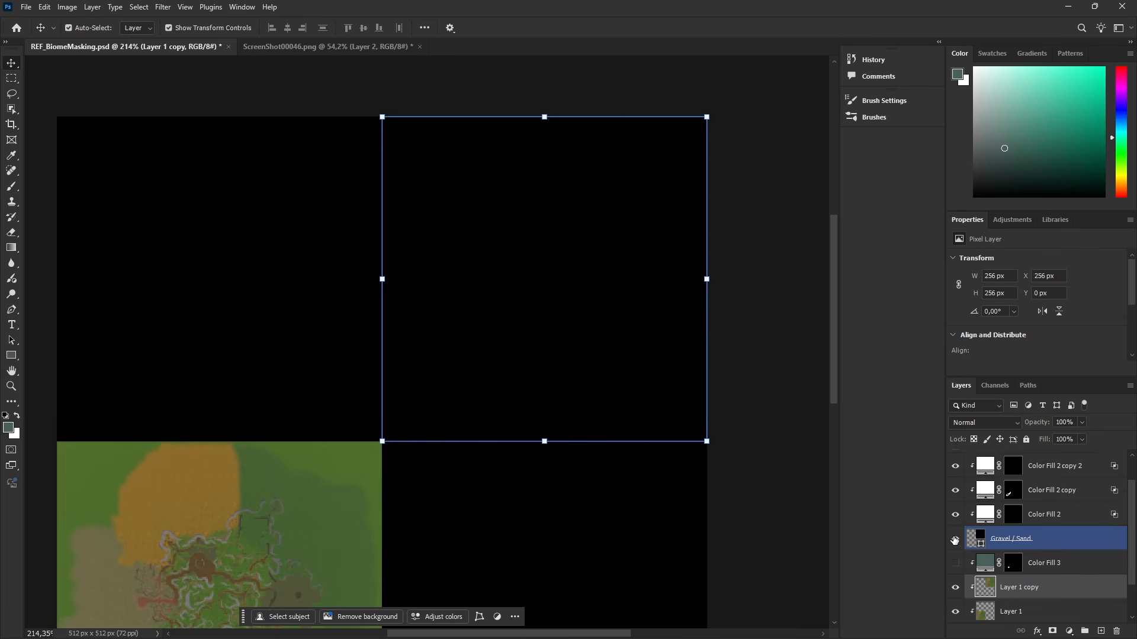
{"action": "scroll", "coordinate": [972, 554], "scroll_direction": "up", "scroll_amount": 2}
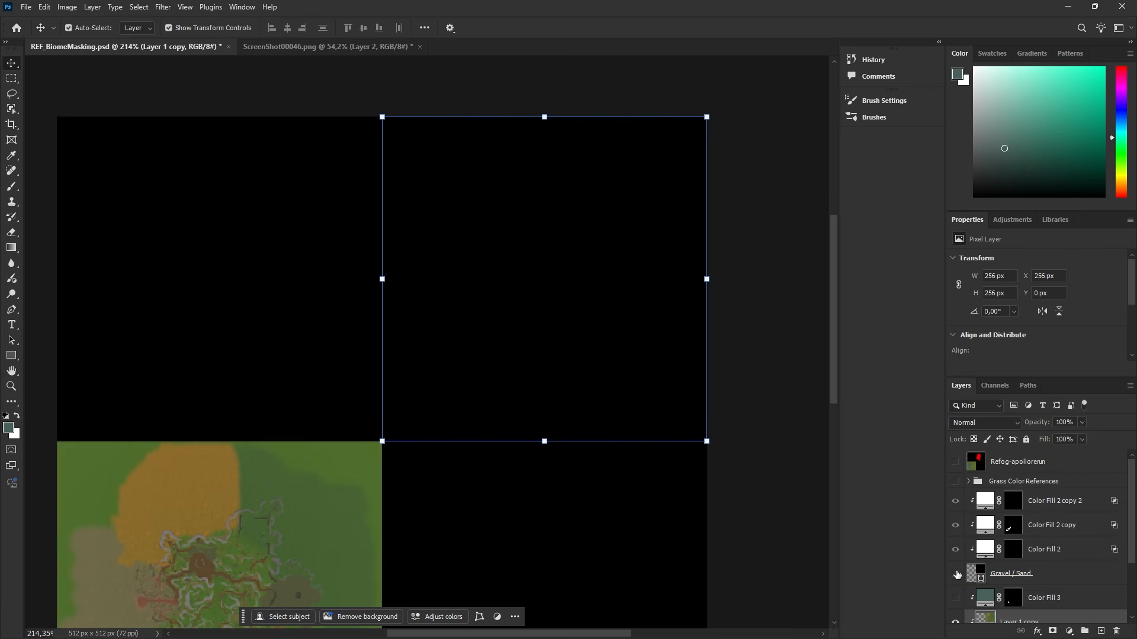
{"action": "left_click", "coordinate": [954, 573]}
{"action": "scroll", "coordinate": [965, 562], "scroll_direction": "down", "scroll_amount": 1}
{"action": "left_click_drag", "start_coordinate": [1033, 599], "coordinate": [1015, 539]}
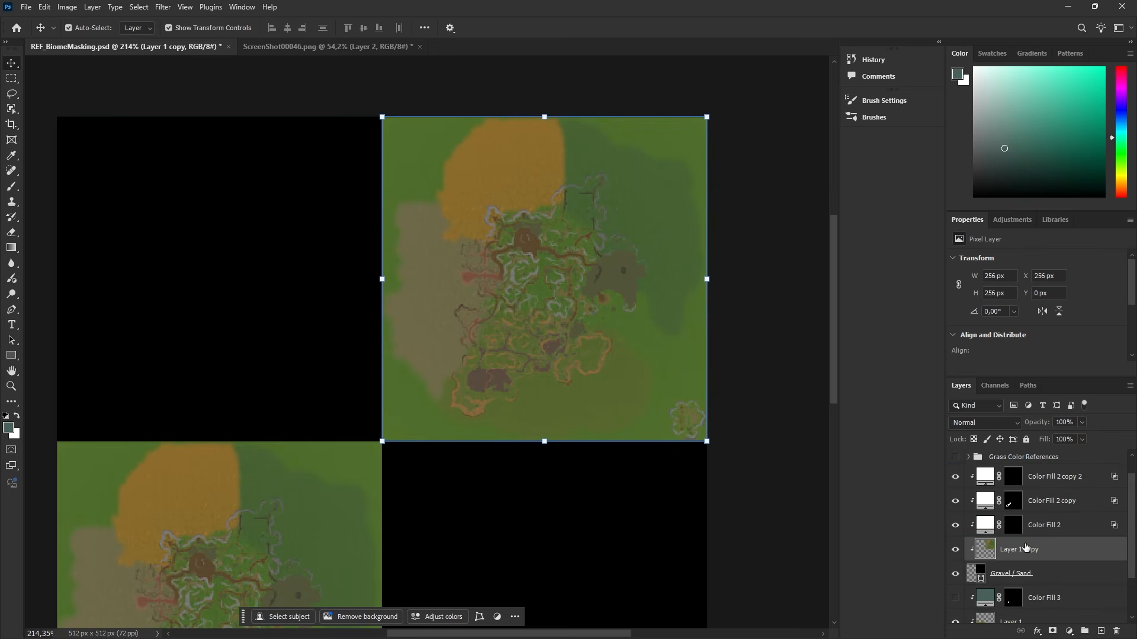
Paint a thick diagonal white stroke on Color Fill 2 copy's mask over the northeast part of the upper-right map.
{"action": "left_click", "coordinate": [1012, 500]}
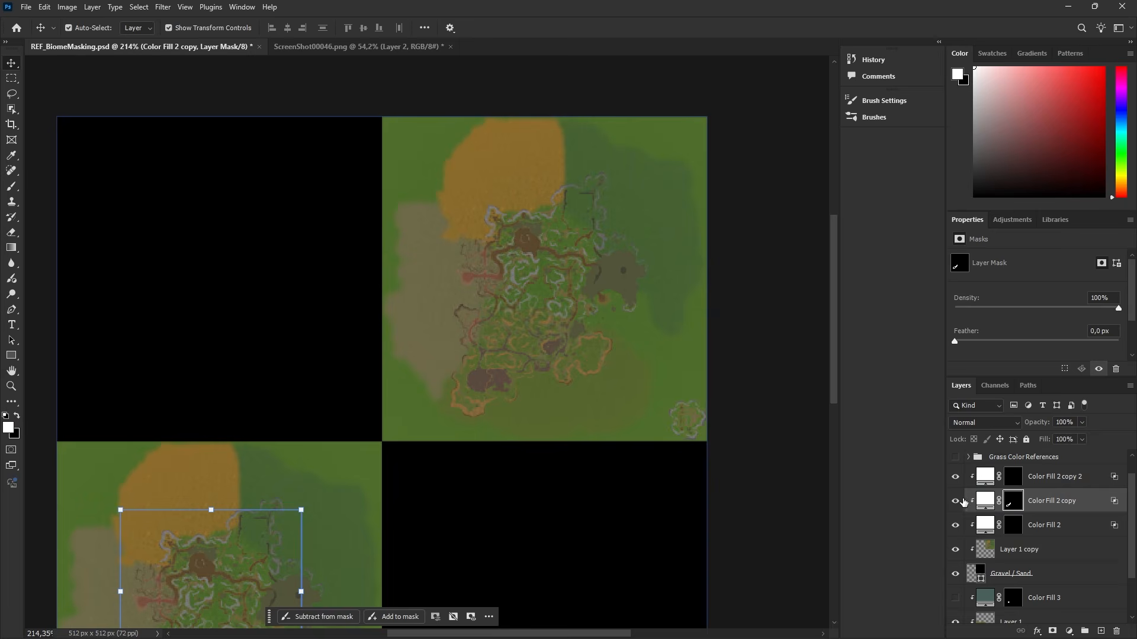
{"action": "scroll", "coordinate": [622, 267], "scroll_direction": "up", "scroll_amount": 2, "text": "alt"}
{"action": "mouse_move", "coordinate": [622, 267]}
{"action": "left_mouse_down"}
{"action": "mouse_move", "coordinate": [592, 293]}
{"action": "mouse_move", "coordinate": [523, 310]}
{"action": "mouse_move", "coordinate": [530, 255]}
{"action": "left_mouse_up"}
{"action": "key", "text": "b"}
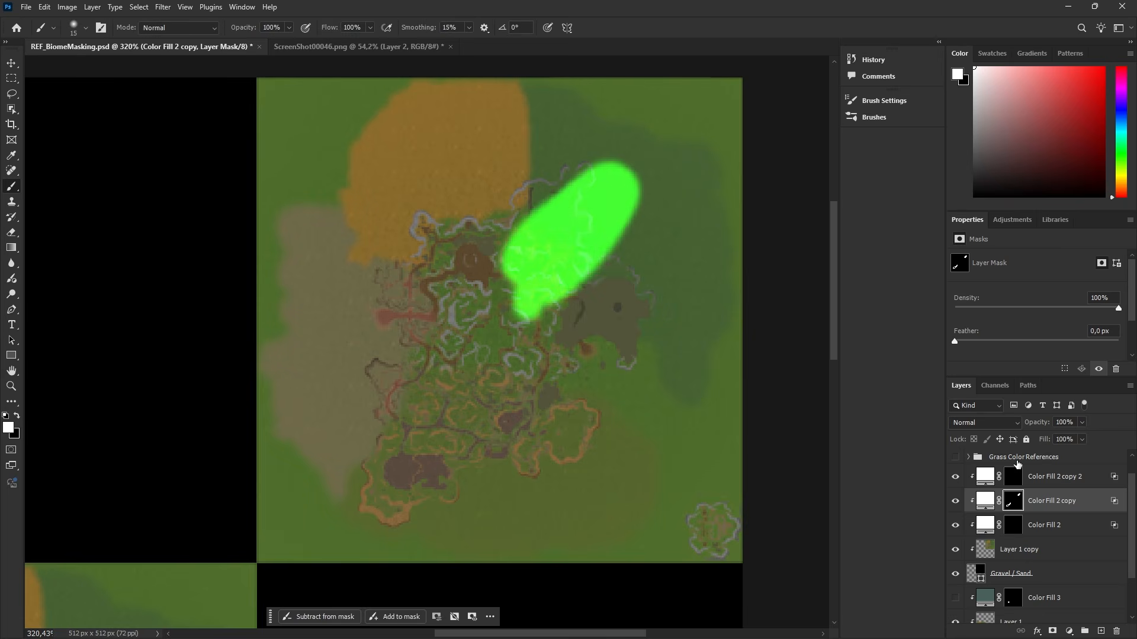
Paint a steep stroke on Color Fill 2 copy 2's mask over the map's west and a smile-shaped curve on Color Fill 2's mask.
{"action": "left_click", "coordinate": [1013, 476]}
{"action": "mouse_move", "coordinate": [387, 248]}
{"action": "left_mouse_down"}
{"action": "mouse_move", "coordinate": [380, 320]}
{"action": "mouse_move", "coordinate": [375, 184]}
{"action": "left_mouse_up"}
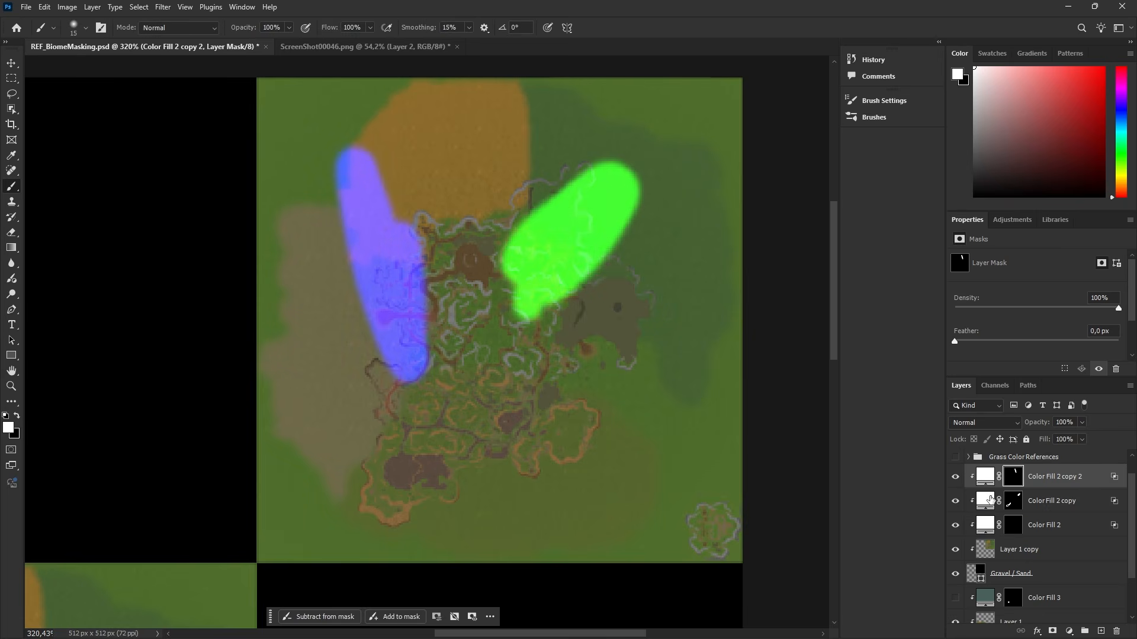
{"action": "left_click", "coordinate": [1010, 527]}
{"action": "mouse_move", "coordinate": [343, 403]}
{"action": "left_mouse_down"}
{"action": "mouse_move", "coordinate": [551, 460]}
{"action": "mouse_move", "coordinate": [597, 336]}
{"action": "left_mouse_up"}
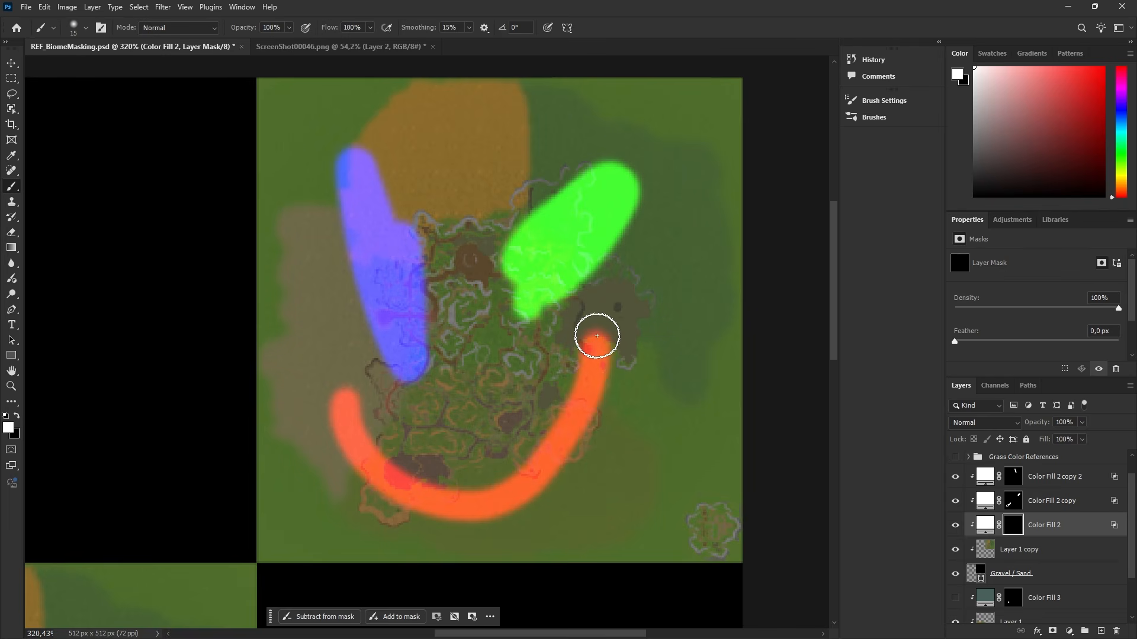
Hide the map reference layers Layer 1 copy and Layer 1, and show the Color Fill 3 layer.
{"action": "left_click", "coordinate": [32, 3]}
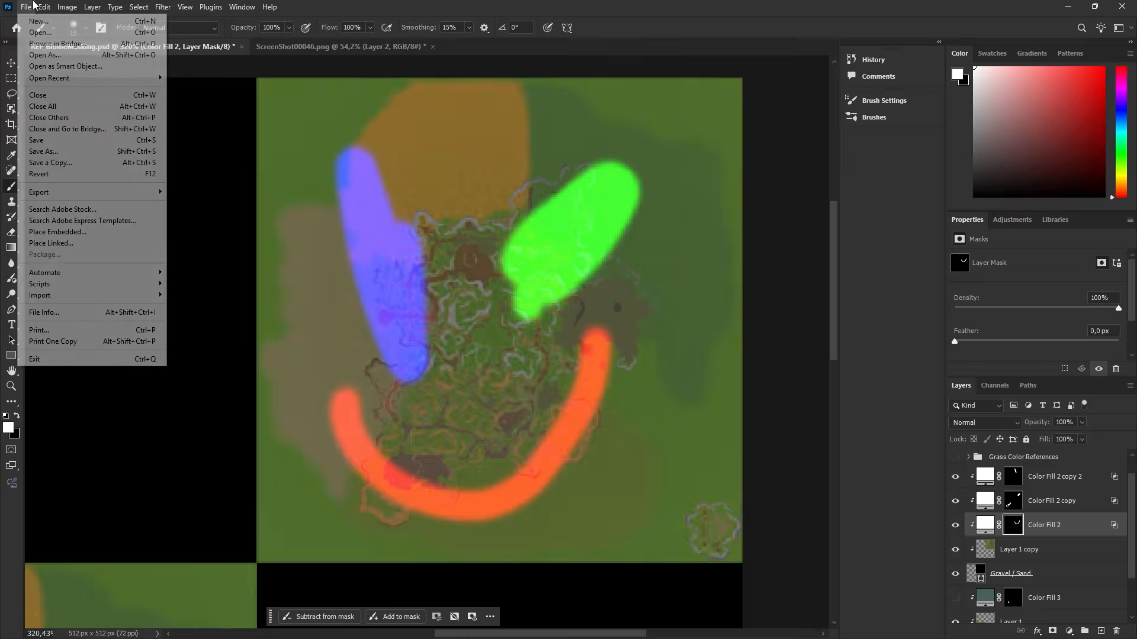
{"action": "left_click", "coordinate": [954, 551]}
{"action": "scroll", "coordinate": [1022, 570], "scroll_direction": "down", "scroll_amount": 2}
{"action": "left_click", "coordinate": [958, 566]}
{"action": "left_click_drag", "start_coordinate": [643, 497], "coordinate": [586, 493], "text": "ctrl"}
{"action": "left_click_drag", "start_coordinate": [617, 483], "coordinate": [642, 312]}
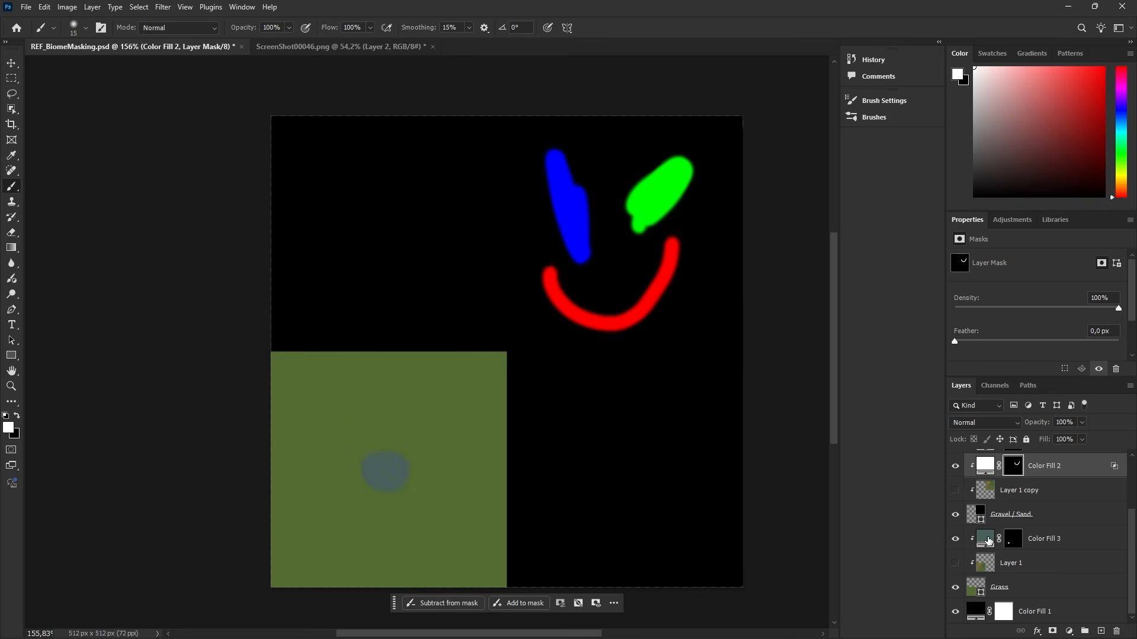
Erase the rounded area from Color Fill 3's mask and paint a vertical stroke on the west side of the grass quadrant.
{"action": "left_click", "coordinate": [1016, 542]}
{"action": "left_click_drag", "start_coordinate": [364, 495], "coordinate": [466, 372], "text": "ctrl"}
{"action": "key", "text": "x"}
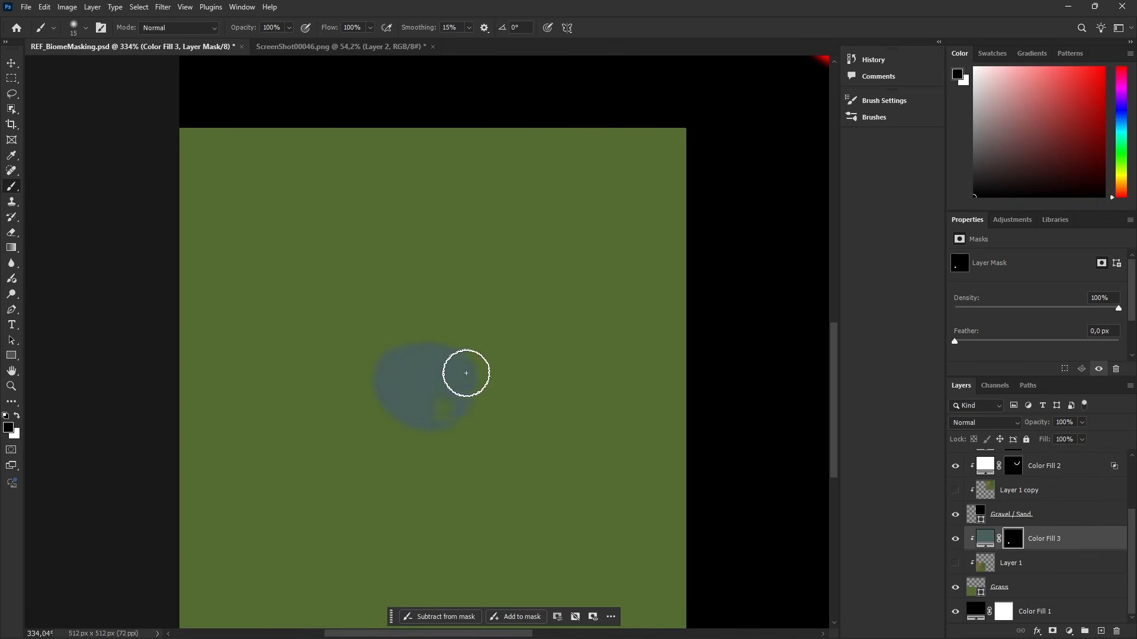
{"action": "left_click_drag", "start_coordinate": [416, 462], "coordinate": [369, 531]}
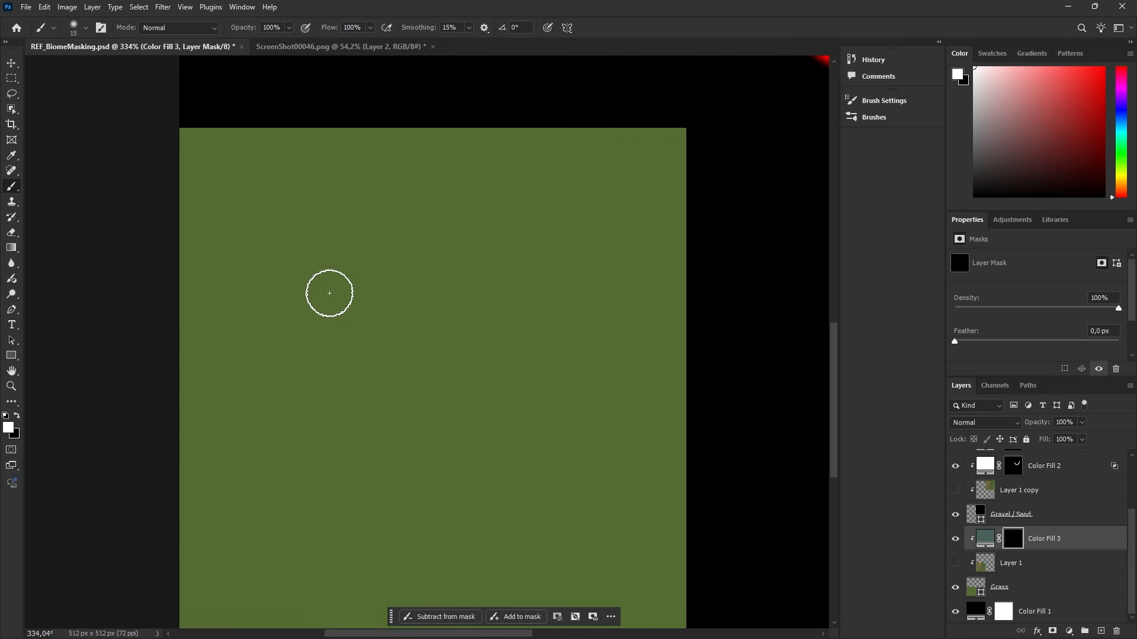
Duplicate the Color Fill 3 layer and turn the copy into a clipping mask.
{"action": "scroll", "coordinate": [1014, 460], "scroll_direction": "up", "scroll_amount": 3}
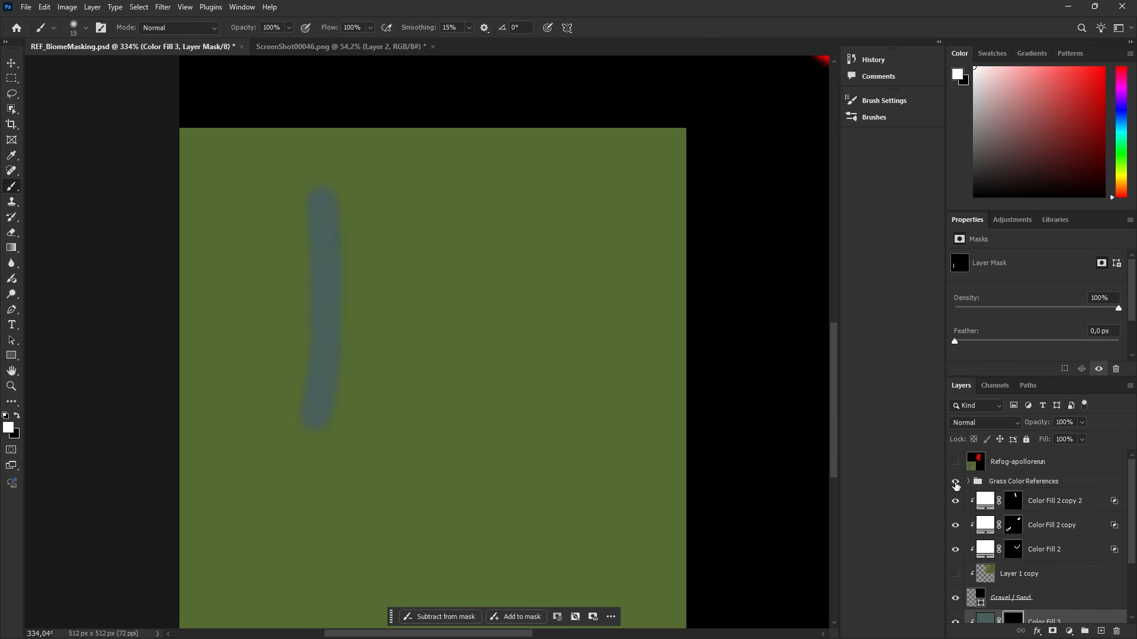
{"action": "key", "text": "x"}
{"action": "left_click", "coordinate": [955, 482]}
{"action": "scroll", "coordinate": [1083, 620], "scroll_direction": "down", "scroll_amount": 3}
{"action": "key", "text": "ctrl+j"}
{"action": "right_click", "coordinate": [1089, 541]}
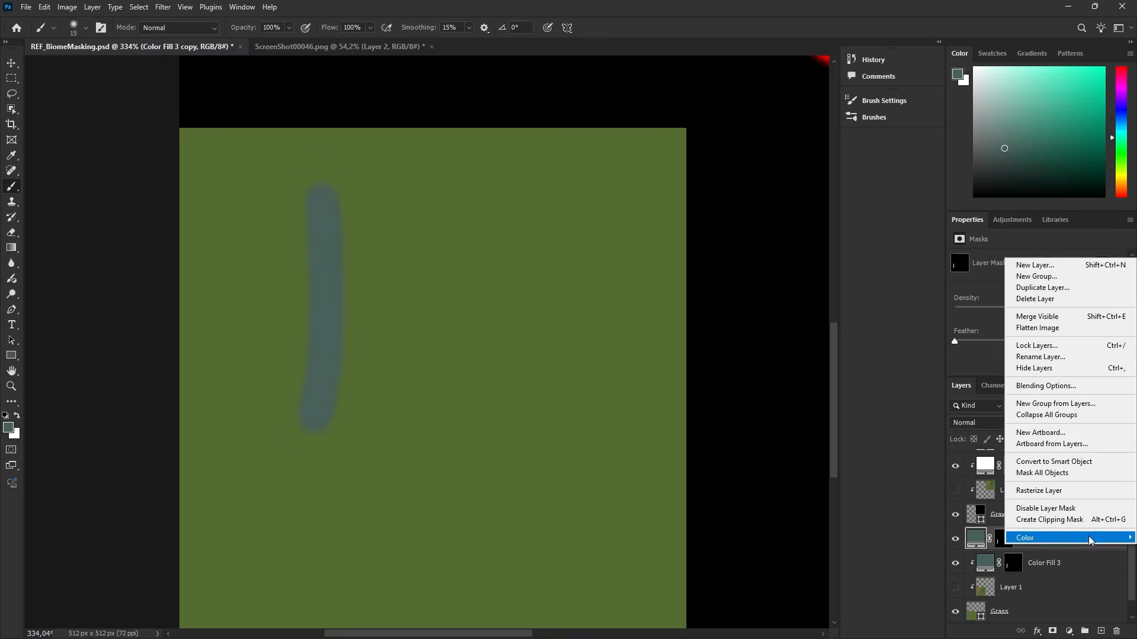
{"action": "left_click", "coordinate": [1066, 520]}
Show the Grass Color References group and set Color Fill 3 copy to the sampled CH3 Autumn grass color.
{"action": "scroll", "coordinate": [1036, 514], "scroll_direction": "up", "scroll_amount": 3}
{"action": "left_click", "coordinate": [955, 483]}
{"action": "scroll", "coordinate": [983, 509], "scroll_direction": "down", "scroll_amount": 3}
{"action": "double_click", "coordinate": [985, 524]}
{"action": "left_click", "coordinate": [221, 285]}
{"action": "left_click", "coordinate": [985, 265]}
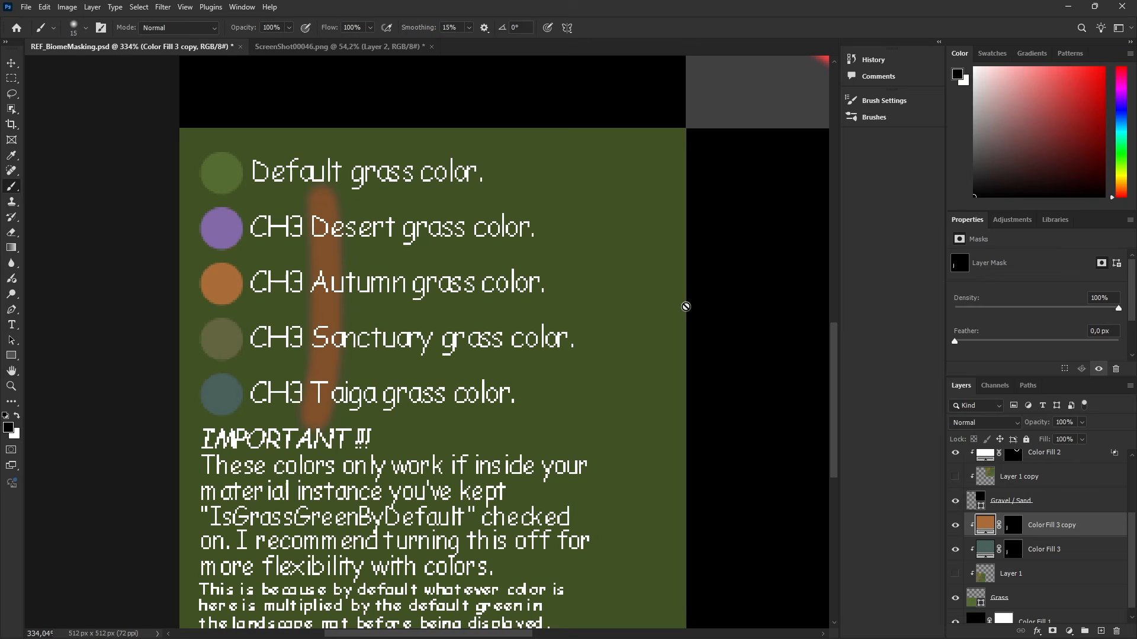
Replace Color Fill 3 copy's mask with a new inverted one and paint a vertical stroke on the quadrant's east side.
{"action": "left_click", "coordinate": [1011, 528]}
{"action": "scroll", "coordinate": [1010, 527], "scroll_direction": "up", "scroll_amount": 3}
{"action": "scroll", "coordinate": [975, 552], "scroll_direction": "down", "scroll_amount": 3}
{"action": "right_click", "coordinate": [1014, 514]}
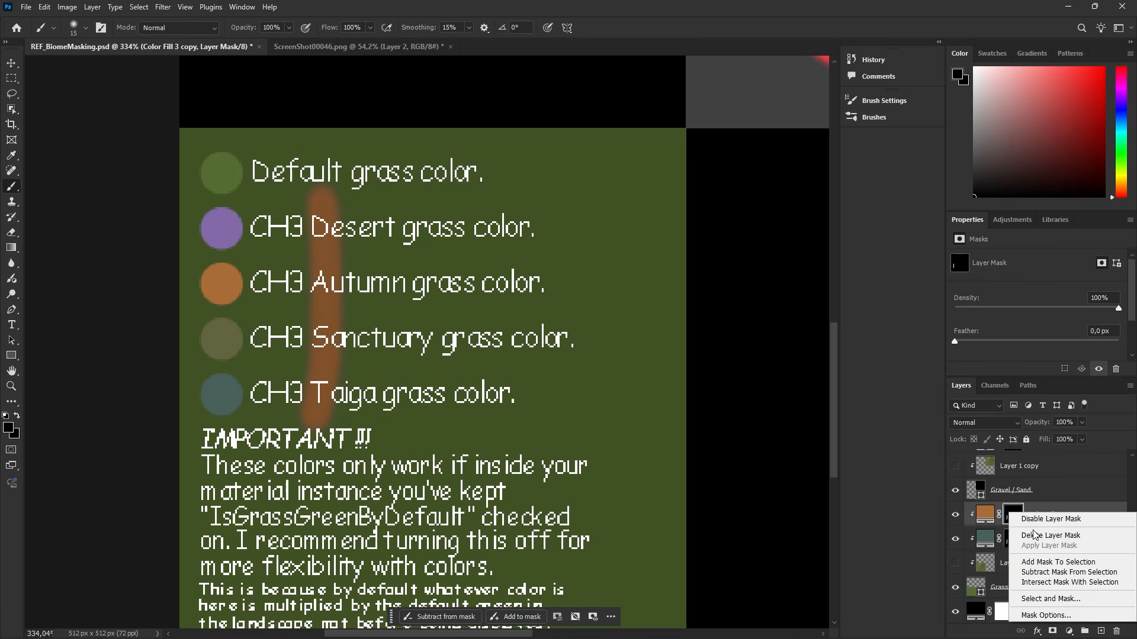
{"action": "left_click", "coordinate": [1033, 535]}
{"action": "left_click", "coordinate": [1052, 631]}
{"action": "key", "text": "ctrl+i"}
{"action": "mouse_move", "coordinate": [532, 183]}
{"action": "left_mouse_down"}
{"action": "mouse_move", "coordinate": [526, 453]}
{"action": "mouse_move", "coordinate": [546, 373]}
{"action": "left_mouse_up"}
Add a clipped solid color fill layer using the sampled CH3 Desert grass purple, and invert its mask to black.
{"action": "left_click", "coordinate": [246, 138], "text": "alt"}
{"action": "left_click", "coordinate": [985, 515]}
{"action": "left_click", "coordinate": [247, 144], "text": "alt"}
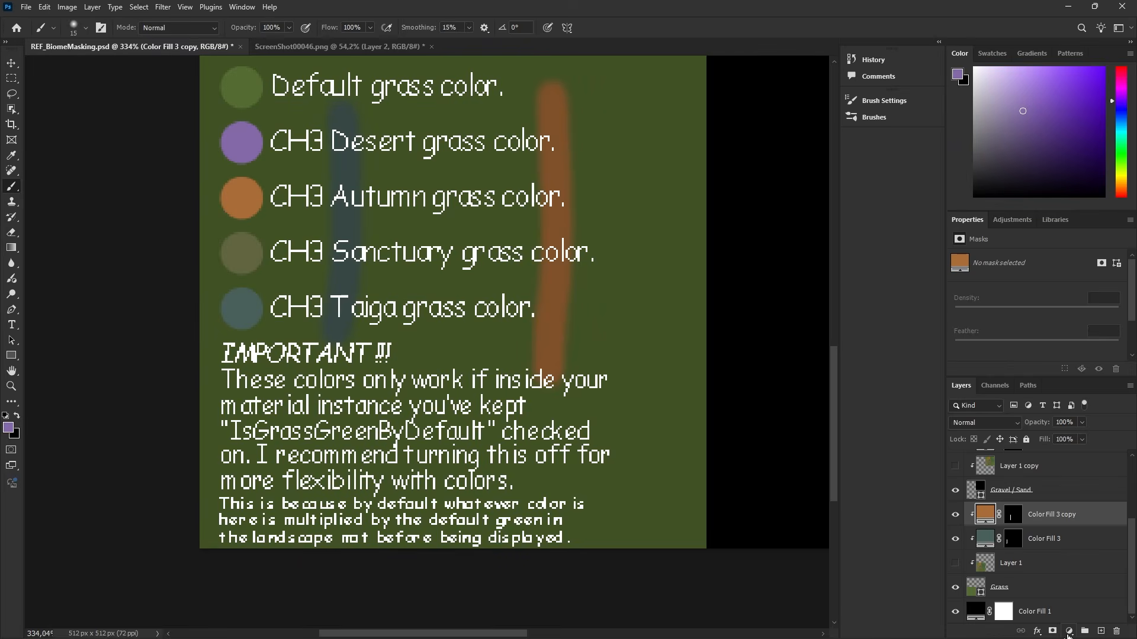
{"action": "left_click", "coordinate": [1068, 632]}
{"action": "left_click", "coordinate": [1093, 426]}
{"action": "key", "text": "Return"}
{"action": "left_click", "coordinate": [1017, 520]}
{"action": "key", "text": "ctrl+i"}
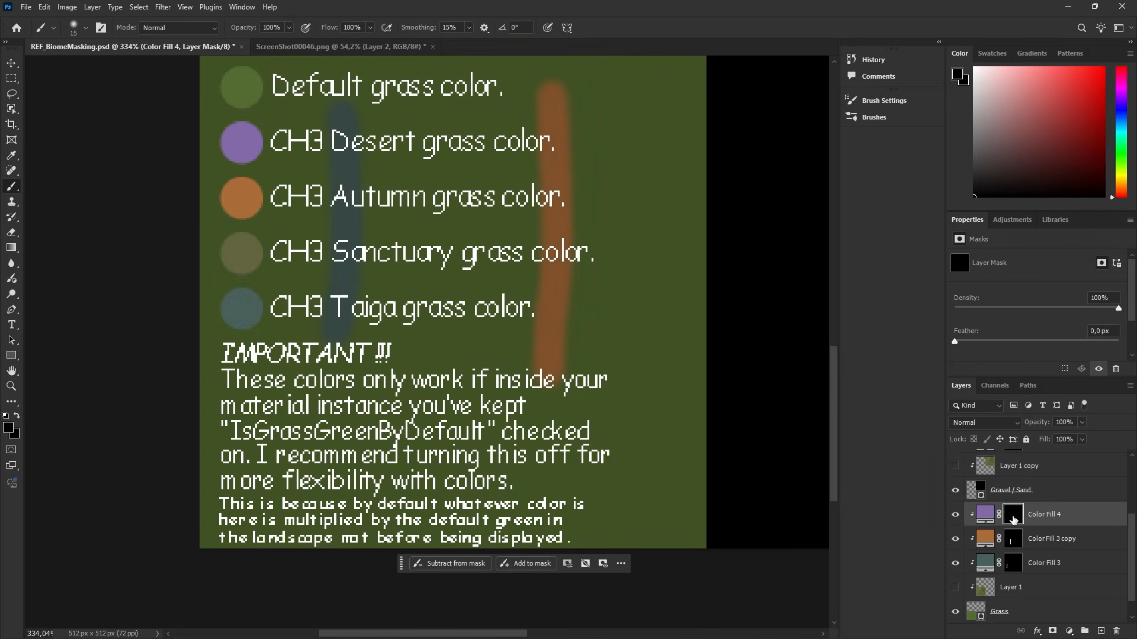
Paint a smile-shaped white curve on Color Fill 4's mask and hide the Grass Color References group.
{"action": "left_click_drag", "start_coordinate": [276, 367], "coordinate": [609, 409]}
{"action": "scroll", "coordinate": [959, 483], "scroll_direction": "up", "scroll_amount": 4}
{"action": "left_click", "coordinate": [955, 471]}
{"action": "scroll", "coordinate": [634, 355], "scroll_direction": "down", "scroll_amount": 6, "text": "alt"}
{"action": "left_click_drag", "start_coordinate": [677, 268], "coordinate": [454, 312]}
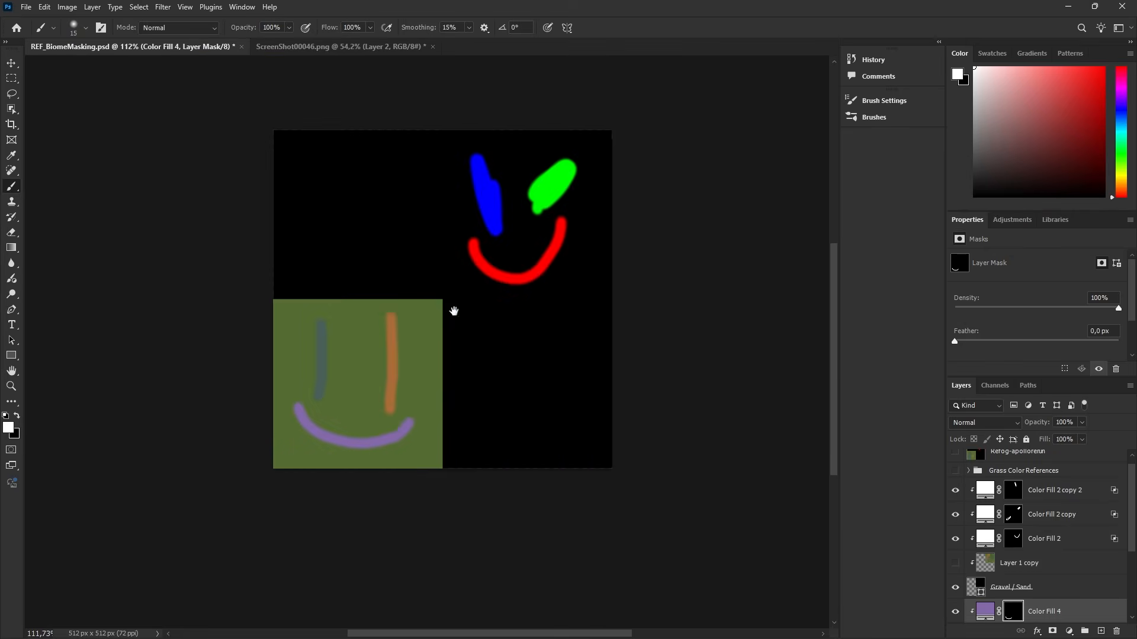
Export the texture for web as a PNG-24, overwriting T_REF_BiomeMasking.png in the Descargas folder.
{"action": "left_click", "coordinate": [26, 7]}
{"action": "mouse_move", "coordinate": [91, 192]}
{"action": "left_click", "coordinate": [207, 238]}
{"action": "left_click", "coordinate": [674, 501]}
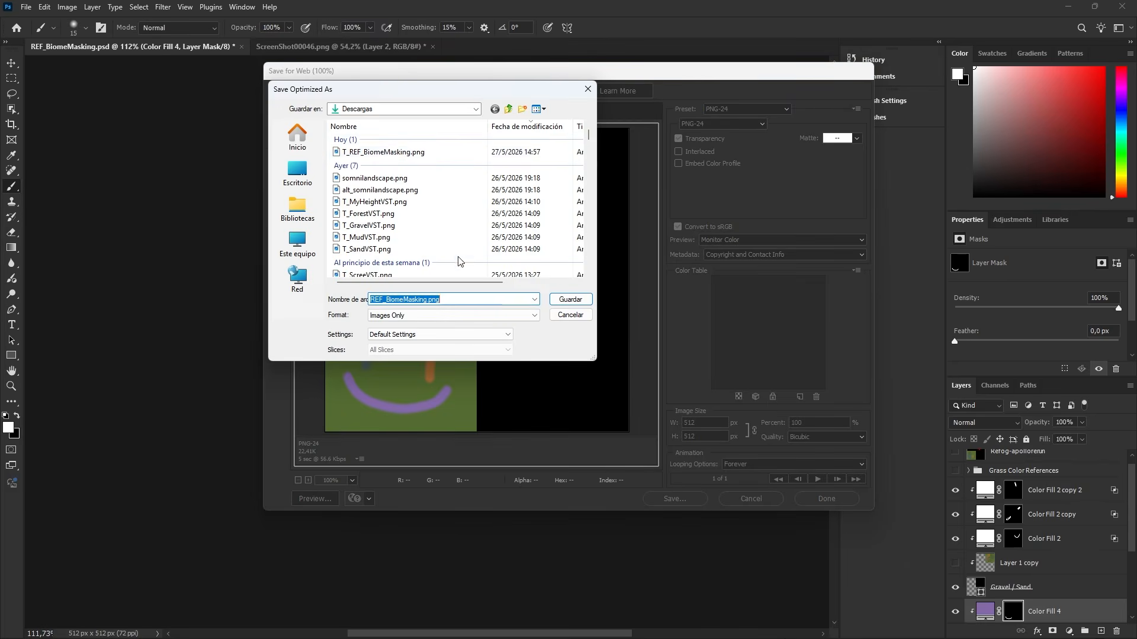
{"action": "double_click", "coordinate": [415, 154]}
{"action": "left_click", "coordinate": [631, 315]}
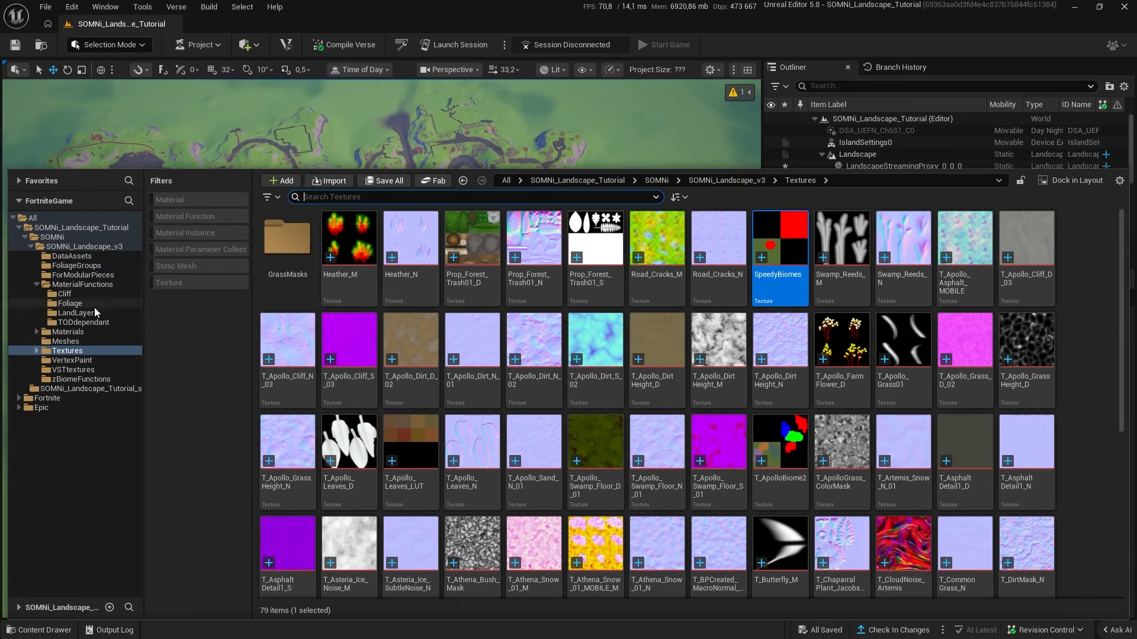
Switch to Unreal Editor and reimport the SpeedyBiomes texture from its source file.
{"action": "right_click", "coordinate": [760, 261]}
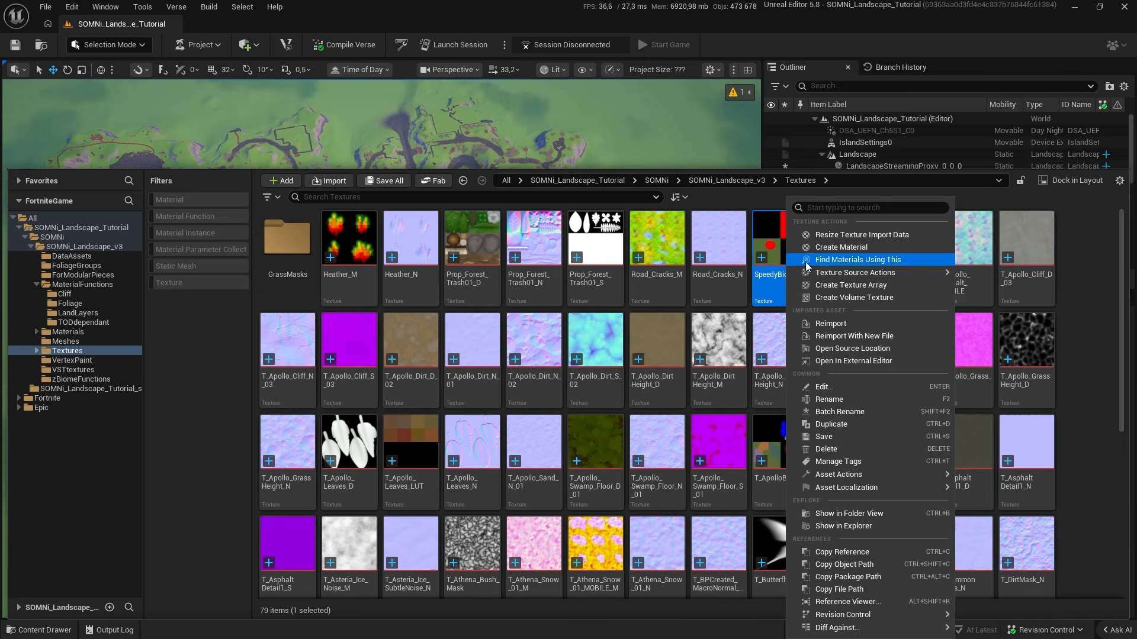
{"action": "left_click", "coordinate": [825, 324]}
{"action": "left_click", "coordinate": [31, 631]}
Examine the whole landscape from above to check the biome colors from the reimported mask.
{"action": "mouse_move", "coordinate": [382, 350]}
{"action": "right_mouse_down"}
{"action": "mouse_move", "coordinate": [509, 332]}
{"action": "mouse_move", "coordinate": [580, 296]}
{"action": "mouse_move", "coordinate": [367, 468]}
{"action": "mouse_move", "coordinate": [349, 456]}
{"action": "mouse_move", "coordinate": [370, 435]}
{"action": "mouse_move", "coordinate": [379, 465]}
{"action": "mouse_move", "coordinate": [423, 379]}
{"action": "mouse_move", "coordinate": [397, 465]}
{"action": "right_mouse_up"}
{"action": "scroll", "coordinate": [382, 349], "scroll_direction": "up", "scroll_amount": 2}
{"action": "key", "text": "w"}
{"action": "key", "text": "w"}
{"action": "key", "text": "w"}
{"action": "key", "text": "w"}
{"action": "key", "text": "s"}
Enter Landscape mode and fill the landscape with the Gravel target layer.
{"action": "key", "text": "shift+2"}
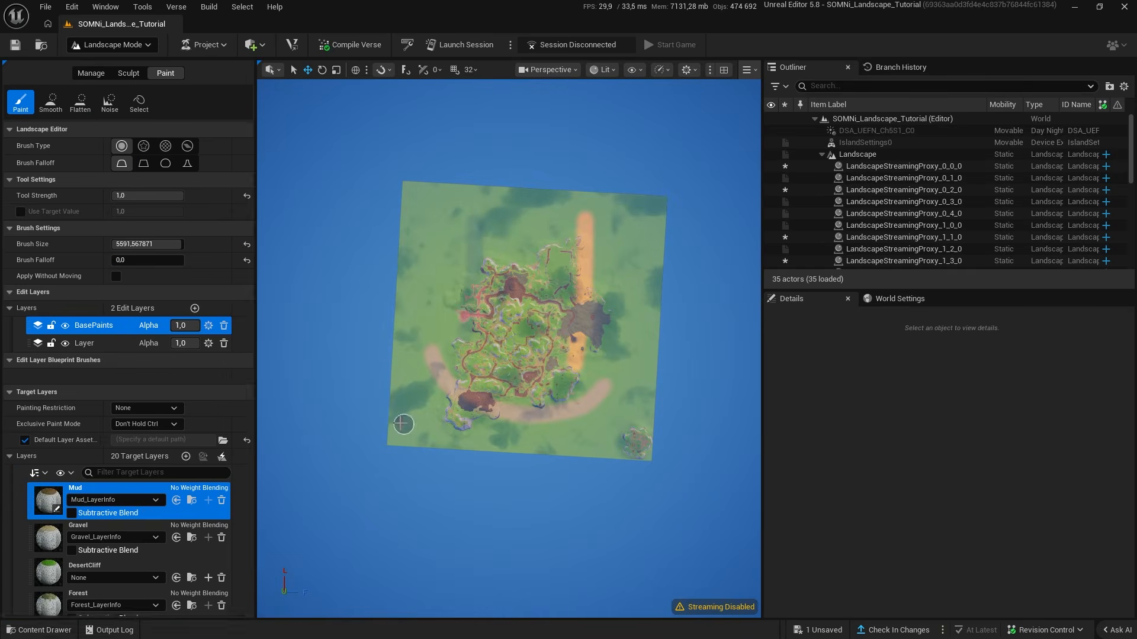
{"action": "scroll", "coordinate": [74, 509], "scroll_direction": "down", "scroll_amount": 3}
{"action": "right_click", "coordinate": [45, 445]}
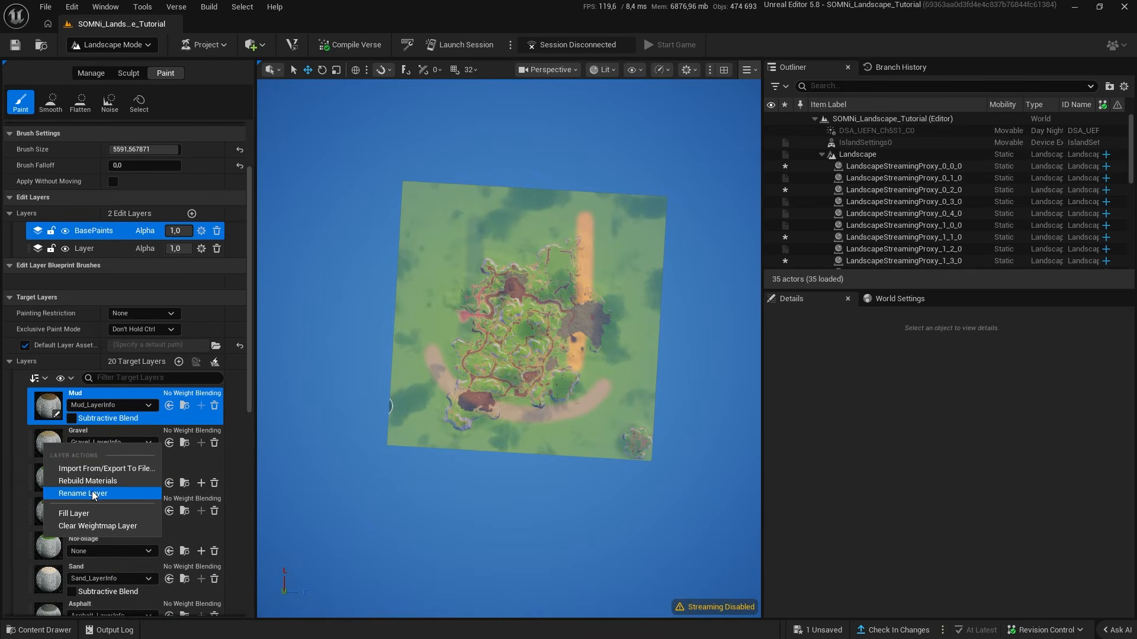
{"action": "left_click", "coordinate": [99, 515]}
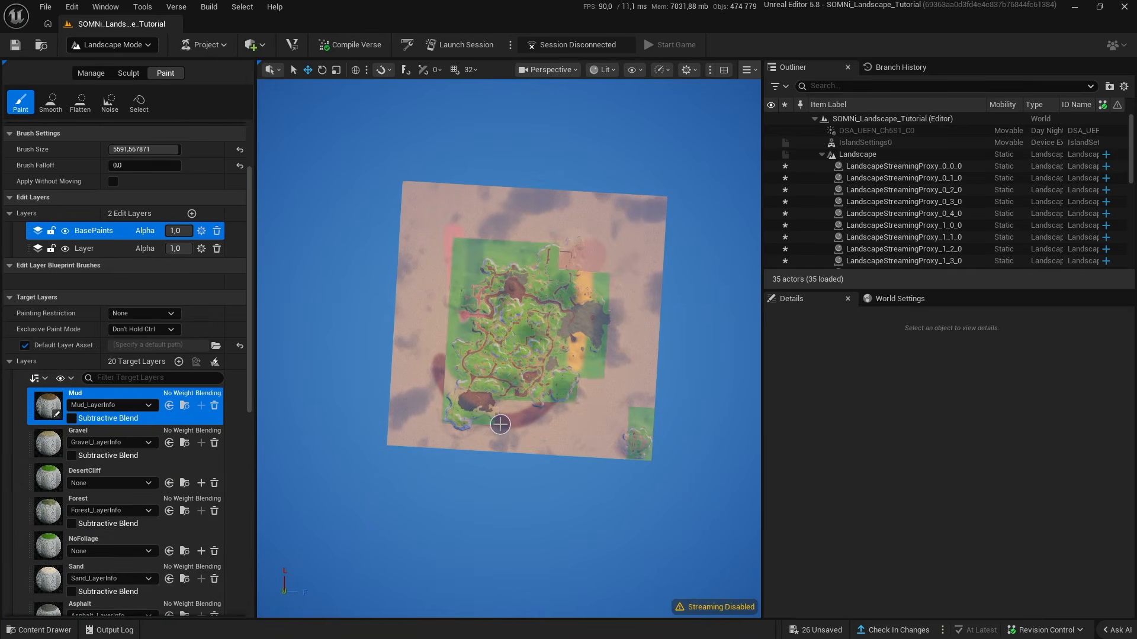
Select the Gravel layer, set the brush size to 8192, and paint gravel over the remaining green areas of the map.
{"action": "right_click_drag", "start_coordinate": [500, 424], "coordinate": [518, 422]}
{"action": "left_click_drag", "start_coordinate": [580, 391], "coordinate": [510, 406]}
{"action": "scroll", "coordinate": [74, 381], "scroll_direction": "down", "scroll_amount": 1}
{"action": "left_click", "coordinate": [48, 429]}
{"action": "key", "text": "ctrl+z"}
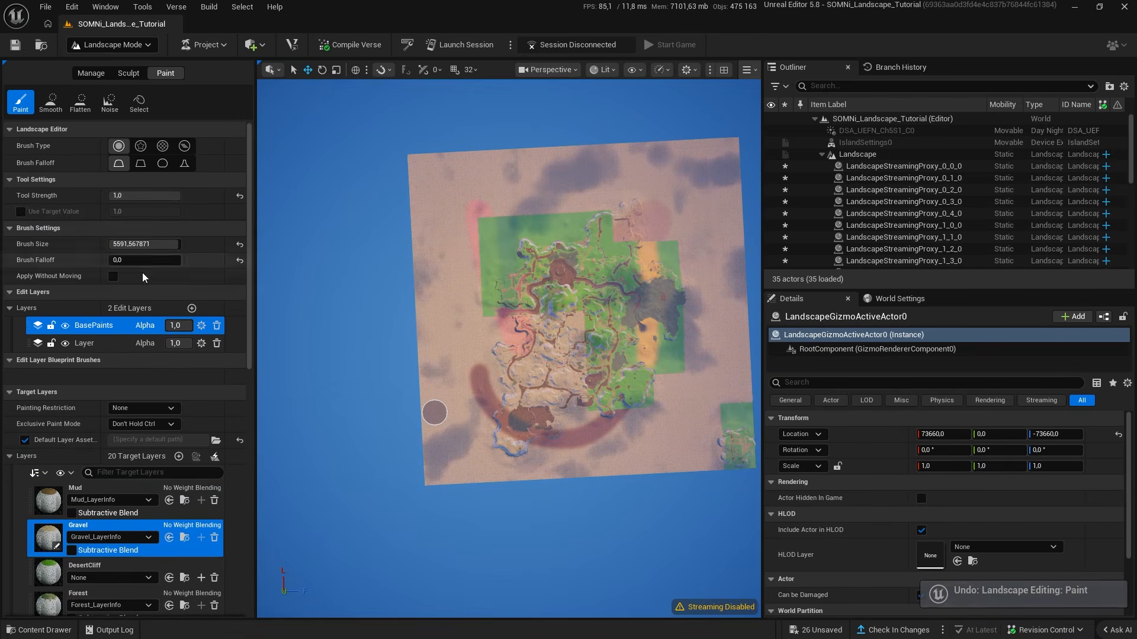
{"action": "left_click_drag", "start_coordinate": [152, 244], "coordinate": [178, 245]}
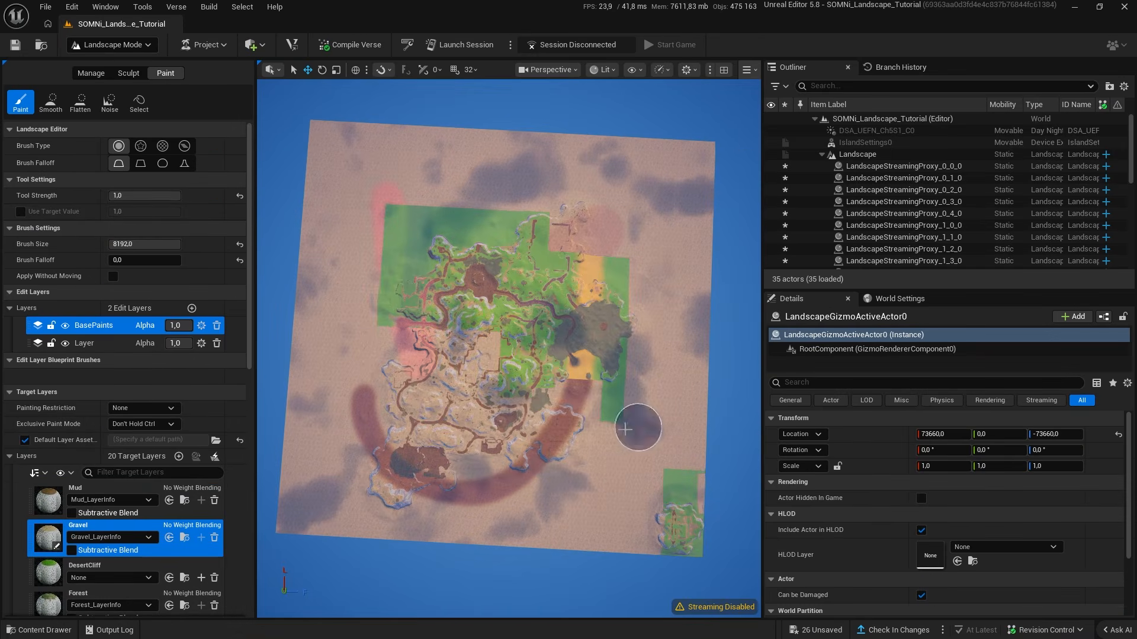
{"action": "mouse_move", "coordinate": [637, 427]}
{"action": "left_mouse_down"}
{"action": "mouse_move", "coordinate": [406, 272]}
{"action": "mouse_move", "coordinate": [529, 233]}
{"action": "left_mouse_up"}
Try painting Mud over the red-tinted gravel with the landscape brush, and undo the stroke.
{"action": "key", "text": "w"}
{"action": "mouse_move", "coordinate": [567, 318]}
{"action": "right_mouse_down"}
{"action": "mouse_move", "coordinate": [657, 308]}
{"action": "mouse_move", "coordinate": [663, 177]}
{"action": "mouse_move", "coordinate": [663, 308]}
{"action": "mouse_move", "coordinate": [663, 107]}
{"action": "mouse_move", "coordinate": [669, 284]}
{"action": "mouse_move", "coordinate": [710, 324]}
{"action": "right_mouse_up"}
{"action": "key", "text": "s"}
{"action": "key", "text": "w"}
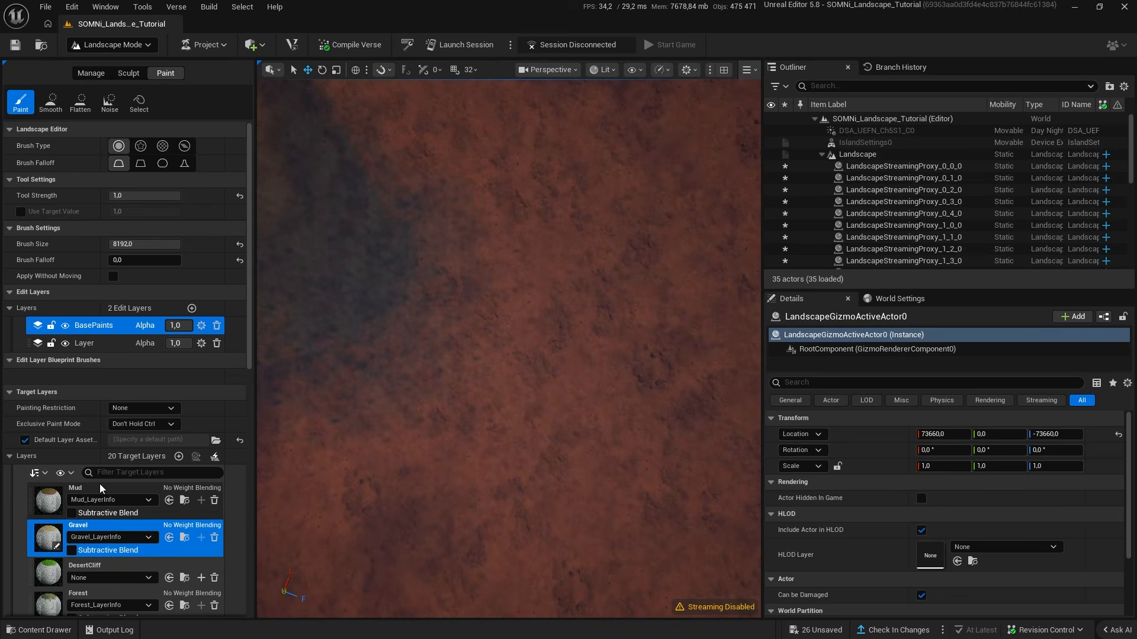
{"action": "left_click", "coordinate": [52, 508]}
{"action": "left_click", "coordinate": [518, 247]}
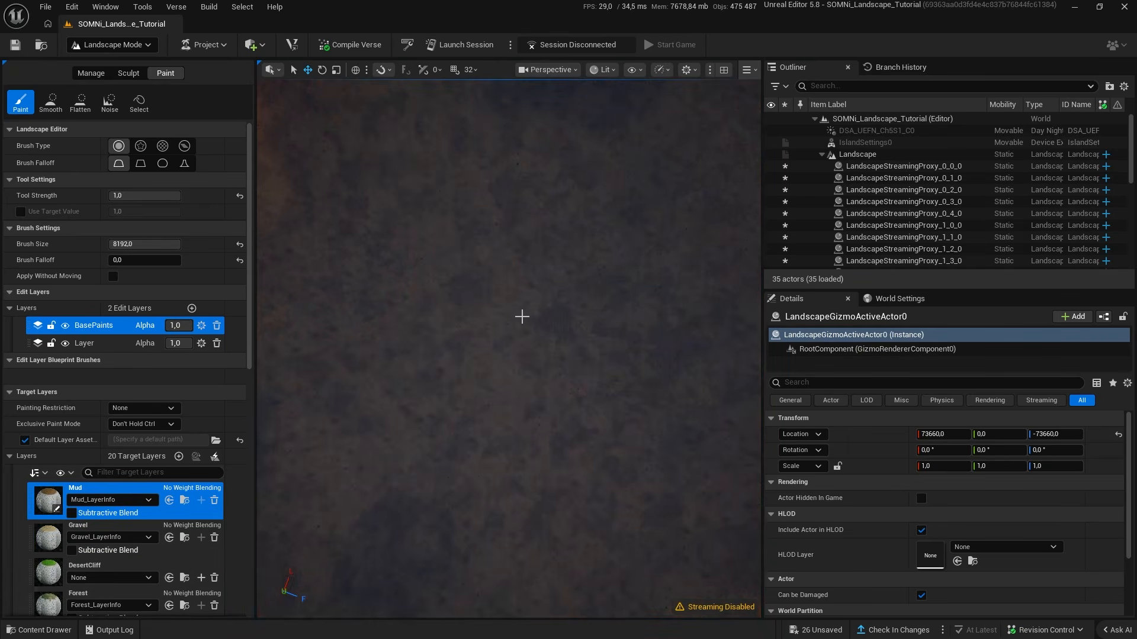
{"action": "scroll", "coordinate": [522, 317], "scroll_direction": "down", "scroll_amount": 5}
{"action": "key", "text": "ctrl+z"}
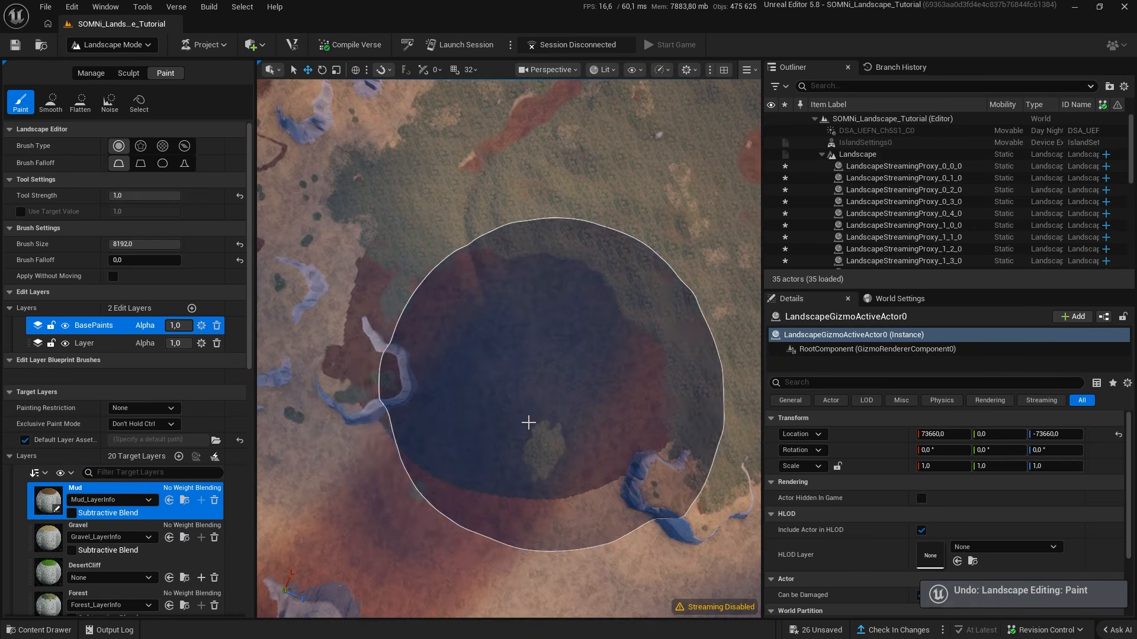
Return to Selection mode, check the gravel biome tints from above, and undo the latest landscape edits.
{"action": "mouse_move", "coordinate": [529, 423]}
{"action": "right_mouse_down"}
{"action": "mouse_move", "coordinate": [495, 477]}
{"action": "mouse_move", "coordinate": [445, 488]}
{"action": "right_mouse_up"}
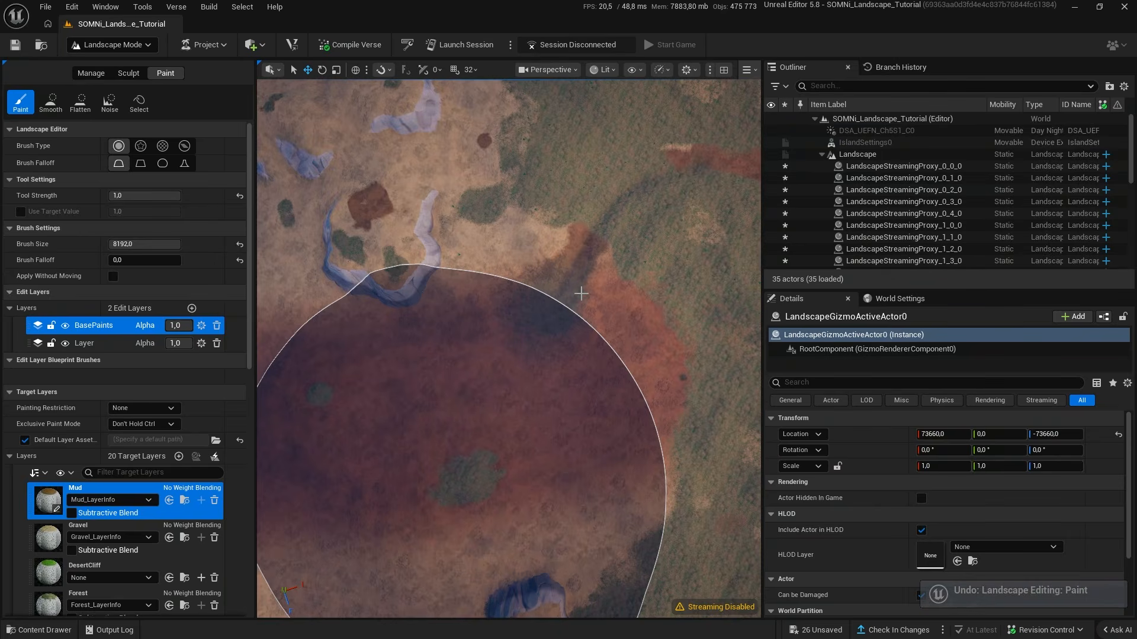
{"action": "right_click_drag", "start_coordinate": [381, 349], "coordinate": [379, 331]}
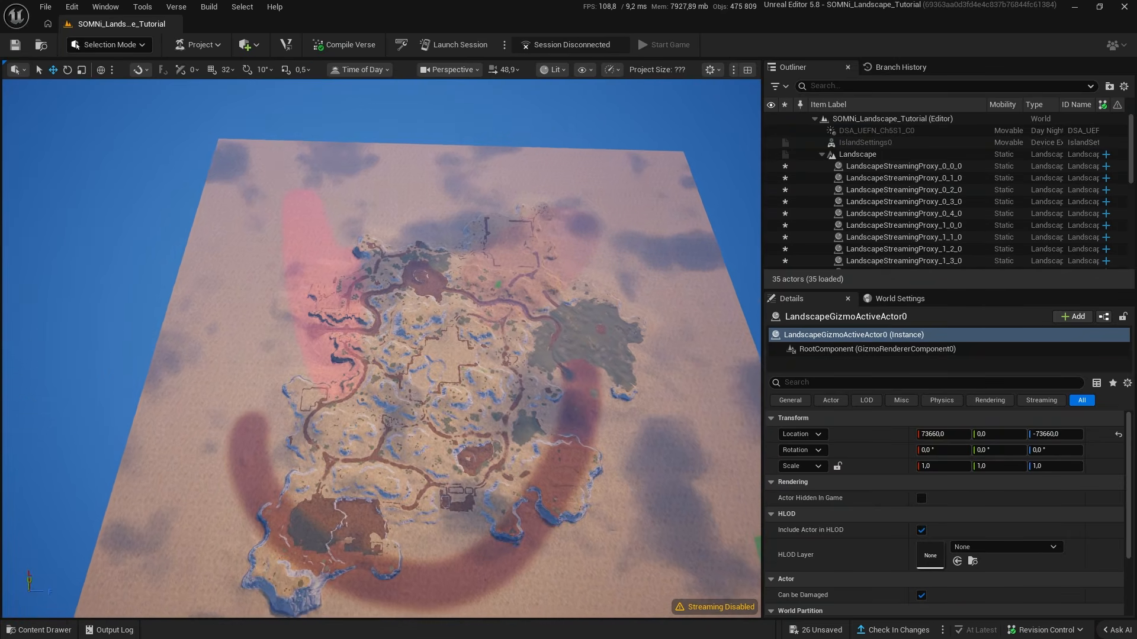
{"action": "right_click_drag", "start_coordinate": [581, 293], "coordinate": [595, 312]}
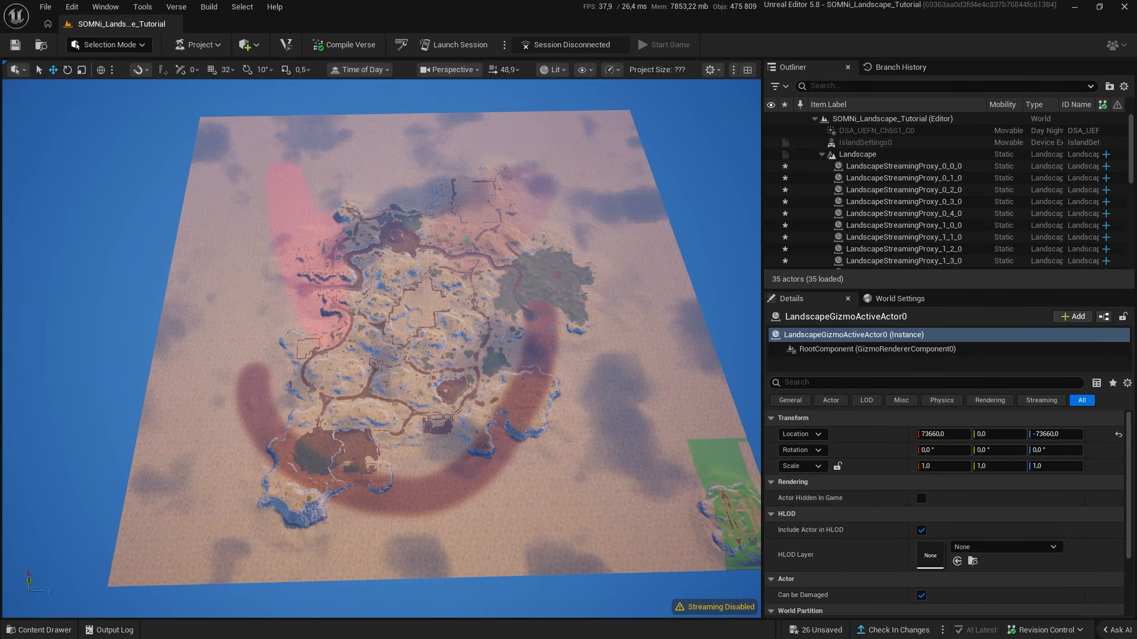
{"action": "key", "text": "ctrl+z"}
{"action": "key", "text": "ctrl+z"}
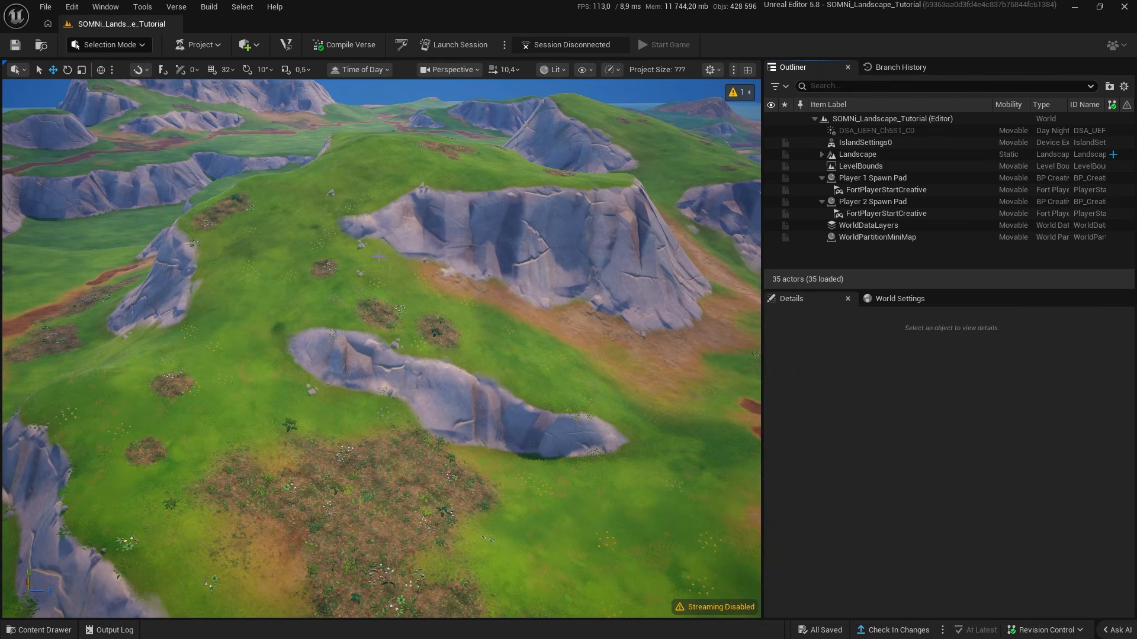
Examine the restored landscape and its painted biome strokes from a high overview.
{"action": "key", "text": "s"}
{"action": "mouse_move", "coordinate": [130, 488]}
{"action": "right_mouse_down"}
{"action": "mouse_move", "coordinate": [142, 545]}
{"action": "mouse_move", "coordinate": [169, 583]}
{"action": "mouse_move", "coordinate": [228, 566]}
{"action": "mouse_move", "coordinate": [163, 562]}
{"action": "mouse_move", "coordinate": [145, 577]}
{"action": "mouse_move", "coordinate": [136, 483]}
{"action": "right_mouse_up"}
{"action": "scroll", "coordinate": [130, 488], "scroll_direction": "up", "scroll_amount": 9}
{"action": "key", "text": "s"}
{"action": "scroll", "coordinate": [169, 583], "scroll_direction": "up", "scroll_amount": 2}
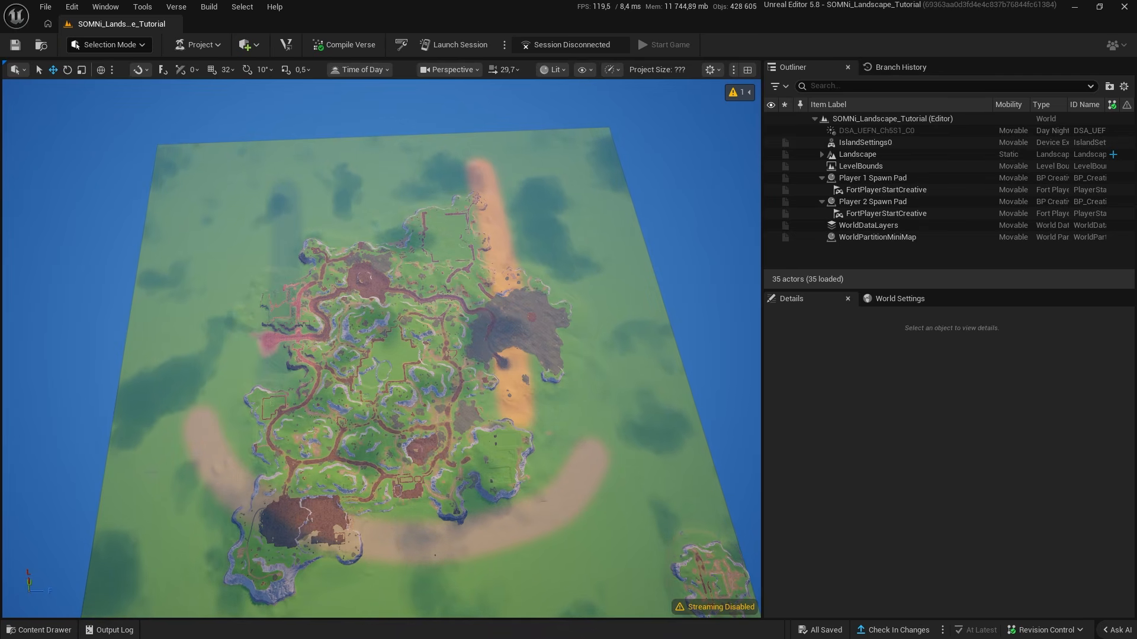
Return to Selection mode, expand the Landscape group, and focus the view on the Landscape actor.
{"action": "key", "text": "w"}
{"action": "mouse_move", "coordinate": [381, 349]}
{"action": "right_mouse_down"}
{"action": "mouse_move", "coordinate": [382, 400]}
{"action": "mouse_move", "coordinate": [397, 394]}
{"action": "mouse_move", "coordinate": [352, 375]}
{"action": "mouse_move", "coordinate": [362, 358]}
{"action": "right_mouse_up"}
{"action": "key", "text": "s"}
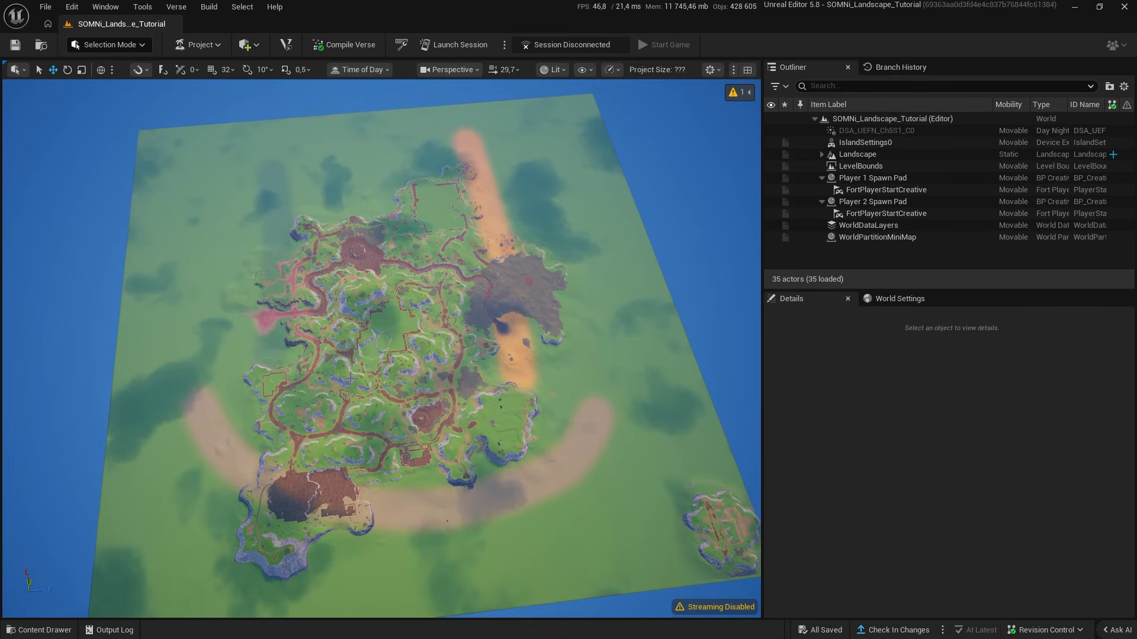
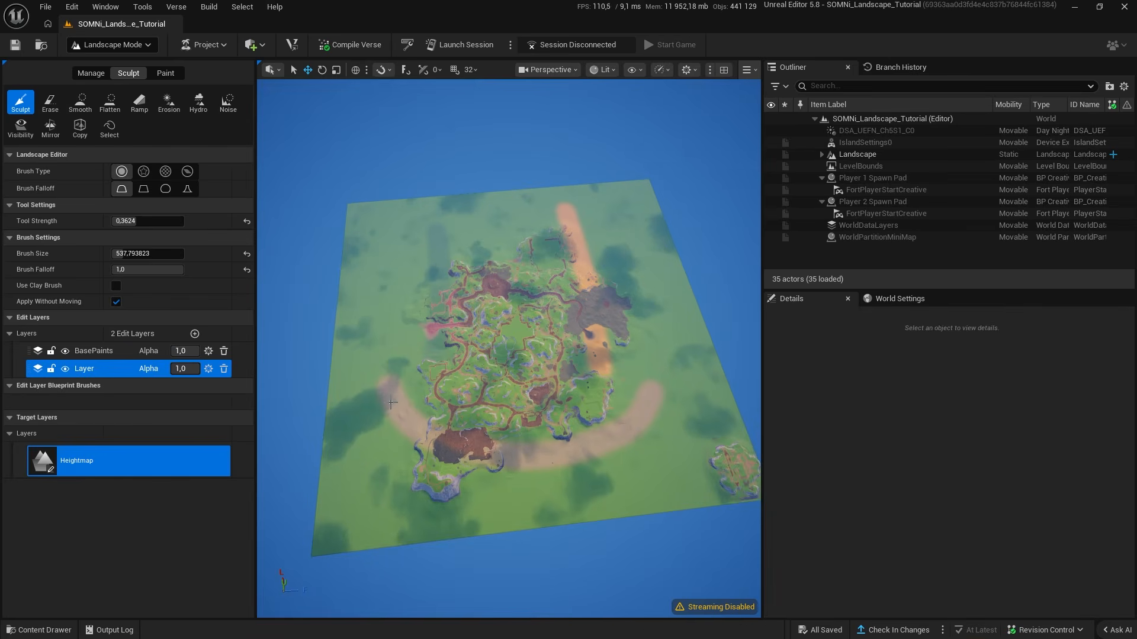
{"action": "key", "text": "shift+1"}
{"action": "left_click", "coordinate": [680, 473]}
{"action": "left_click", "coordinate": [875, 122]}
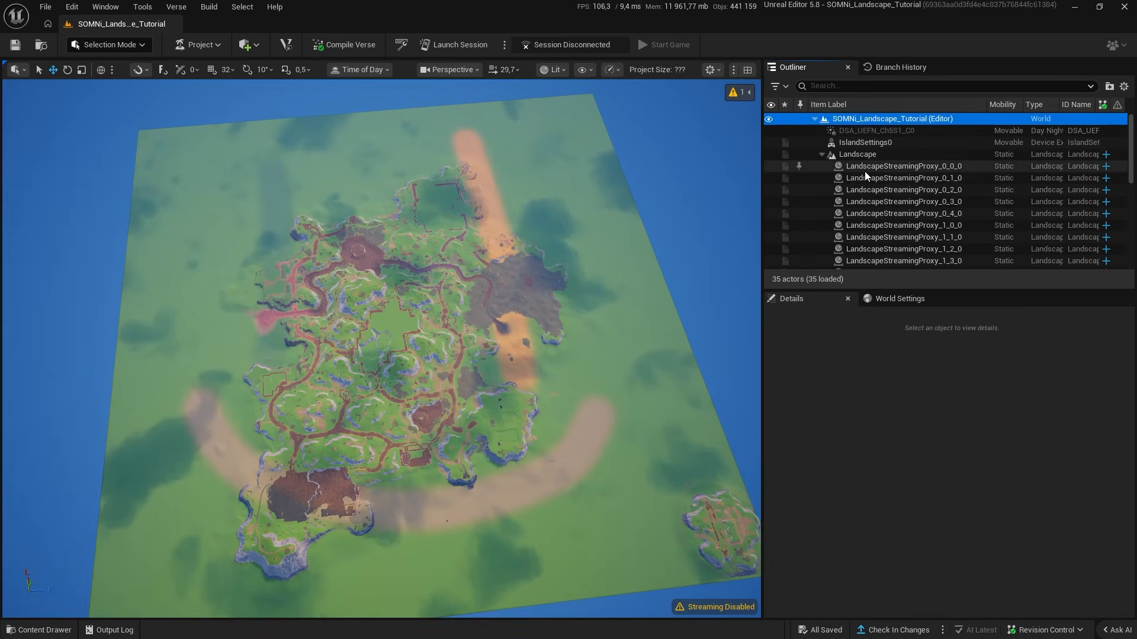
{"action": "double_click", "coordinate": [860, 158]}
{"action": "right_click_drag", "start_coordinate": [473, 129], "coordinate": [586, 190]}
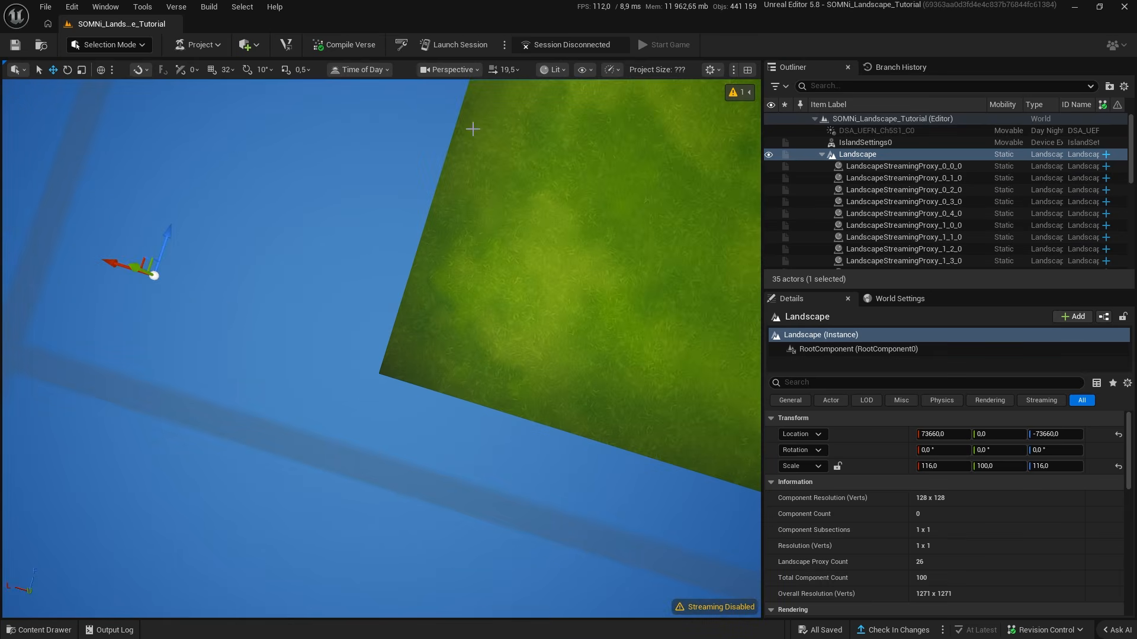
Switch the viewport to Top view and examine the Landscape's pivot position relative to the terrain's corner.
{"action": "left_click", "coordinate": [450, 69]}
{"action": "left_click", "coordinate": [482, 155]}
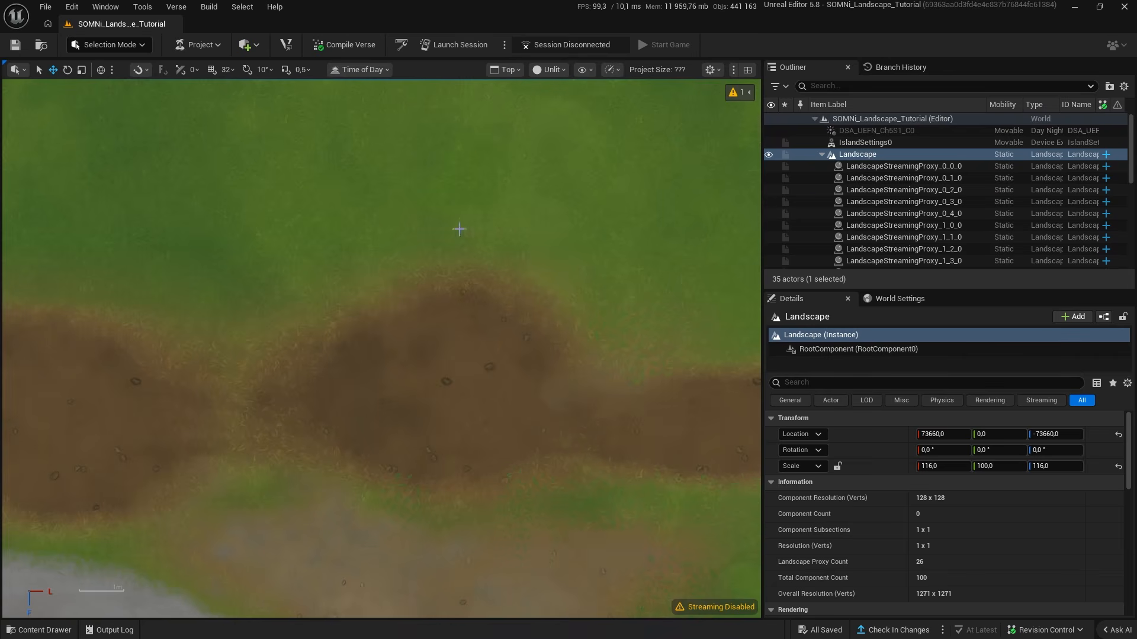
{"action": "scroll", "coordinate": [330, 361], "scroll_direction": "down", "scroll_amount": 5}
{"action": "scroll", "coordinate": [330, 359], "scroll_direction": "down", "scroll_amount": 3}
{"action": "scroll", "coordinate": [511, 238], "scroll_direction": "up", "scroll_amount": 12}
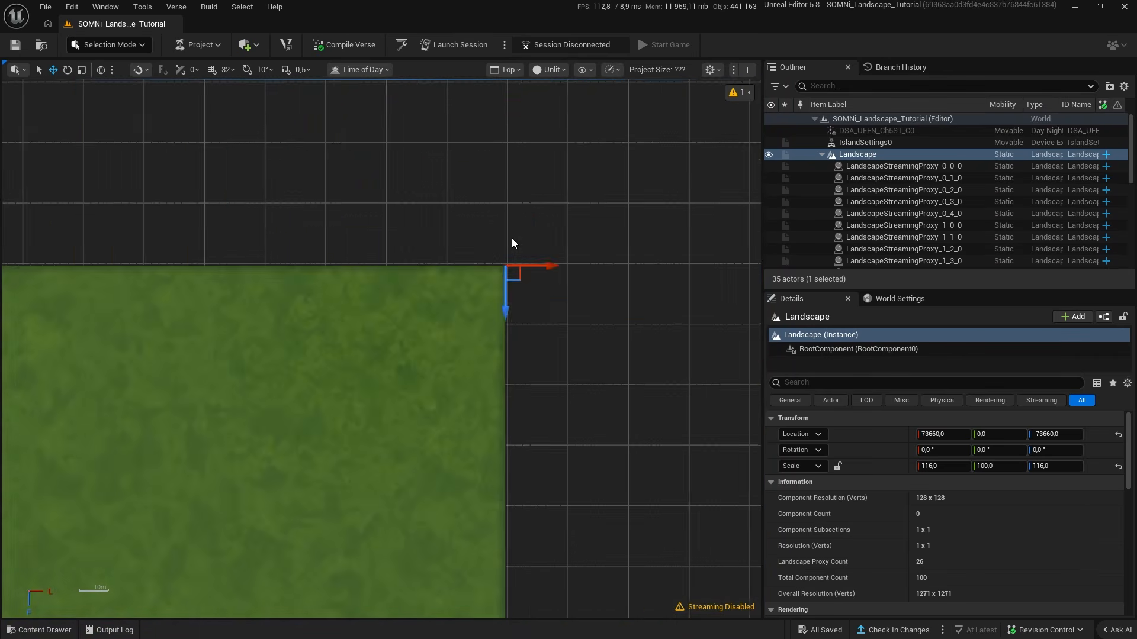
{"action": "right_click_drag", "start_coordinate": [474, 345], "coordinate": [533, 278]}
{"action": "scroll", "coordinate": [516, 261], "scroll_direction": "up", "scroll_amount": 12}
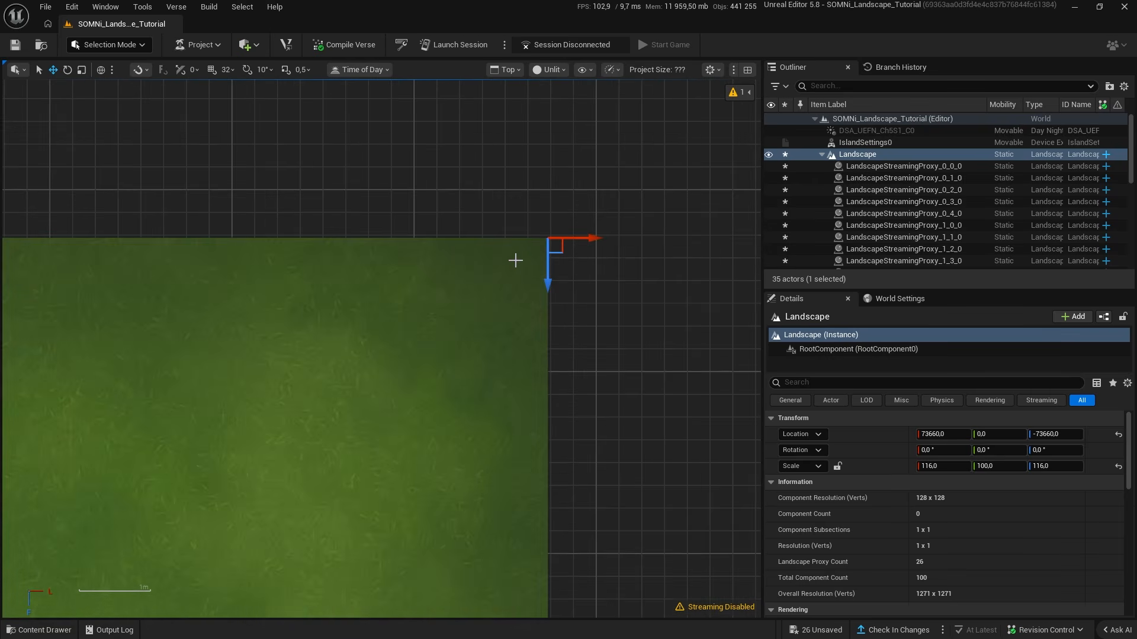
{"action": "scroll", "coordinate": [547, 229], "scroll_direction": "down", "scroll_amount": 15}
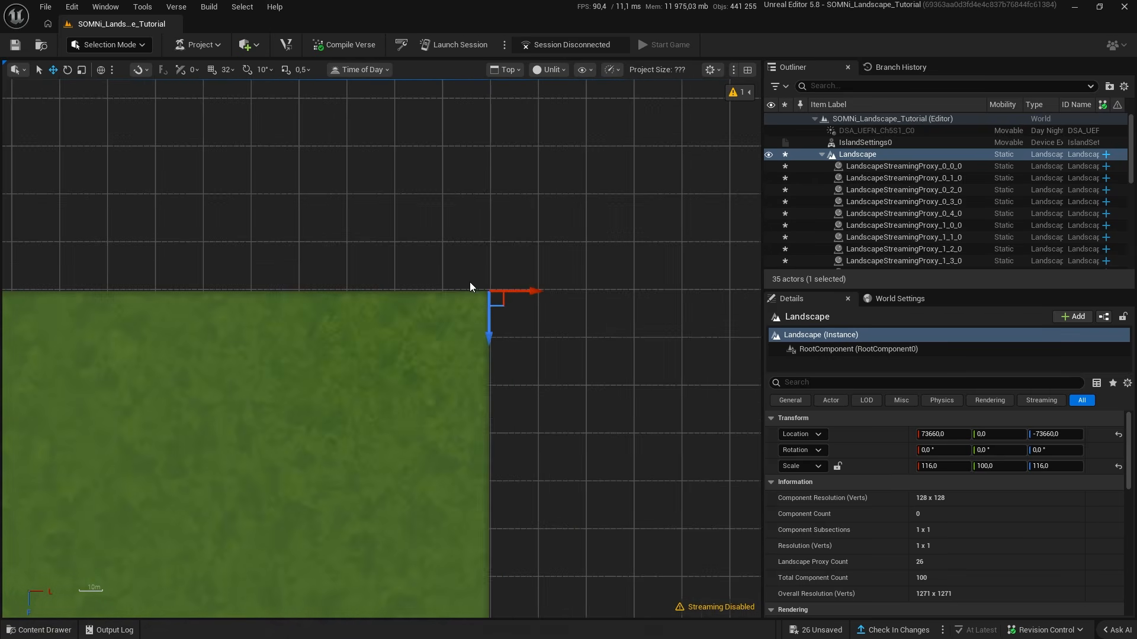
{"action": "scroll", "coordinate": [541, 191], "scroll_direction": "up", "scroll_amount": 3}
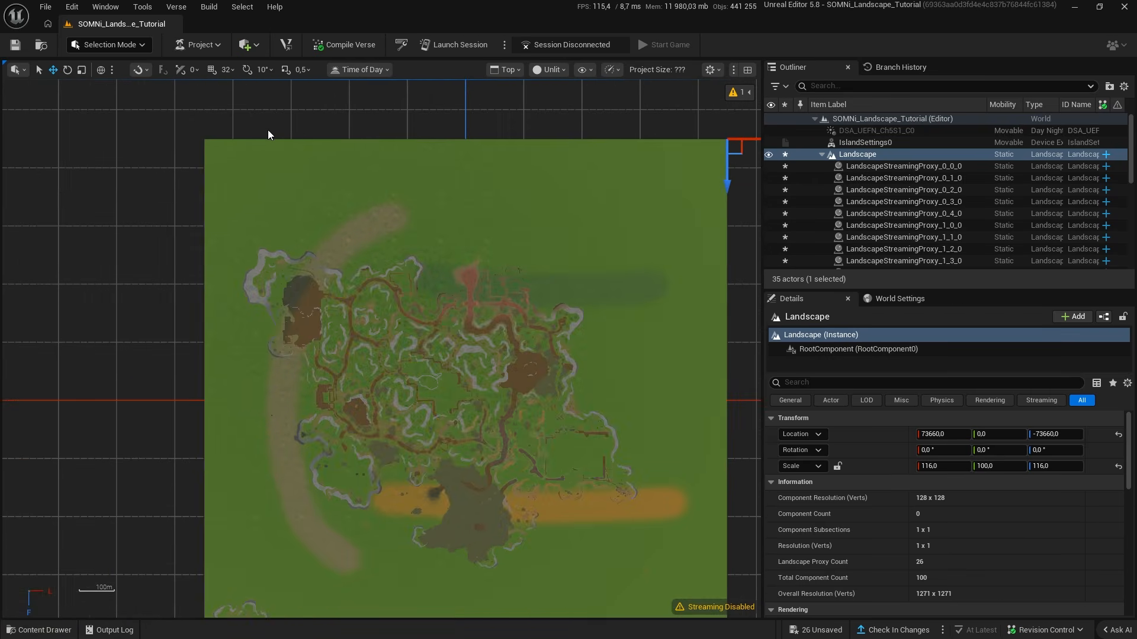
In Landscape mode, use the Delete tool to remove the component row along the terrain's upper edge and the column along its right edge.
{"action": "left_click", "coordinate": [134, 40]}
{"action": "left_click", "coordinate": [122, 81]}
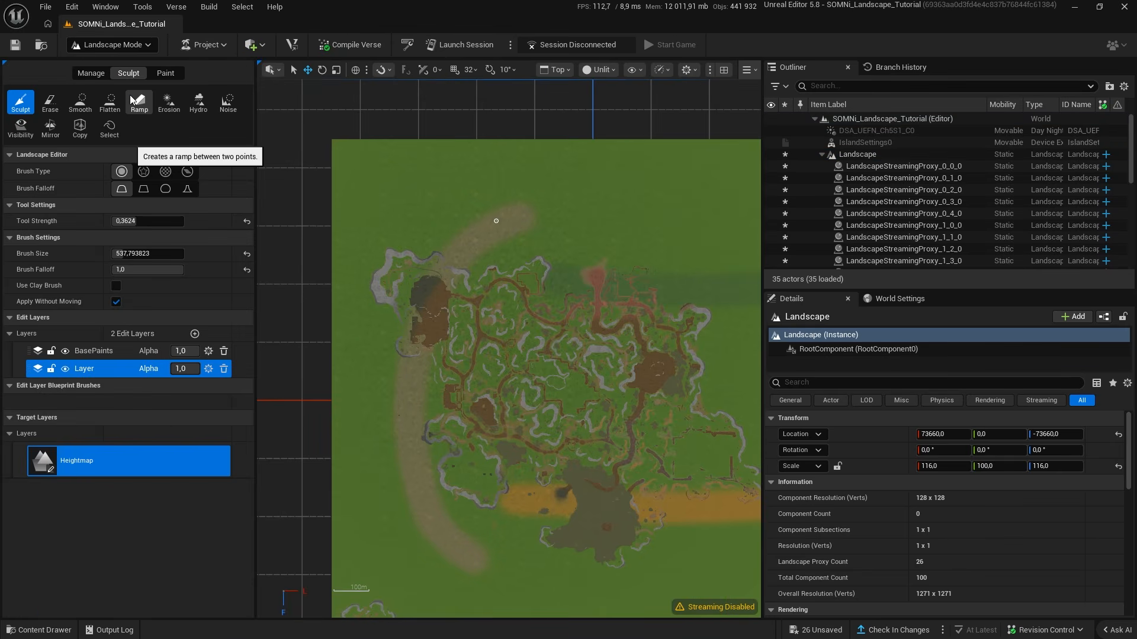
{"action": "left_click", "coordinate": [77, 74]}
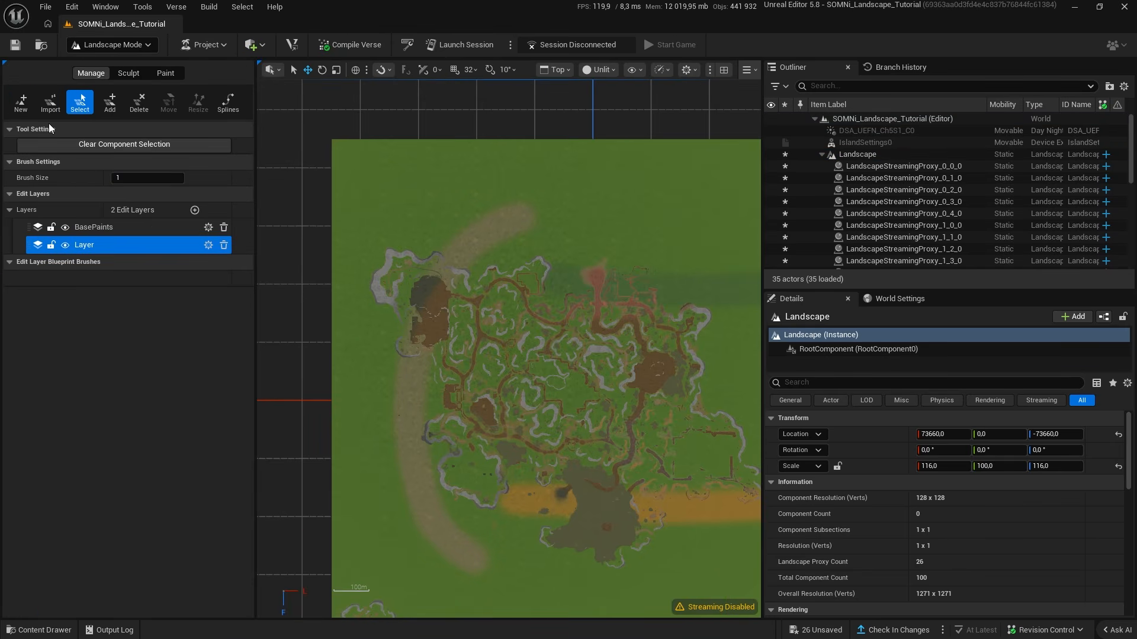
{"action": "left_click", "coordinate": [139, 102]}
{"action": "scroll", "coordinate": [399, 325], "scroll_direction": "down", "scroll_amount": 3}
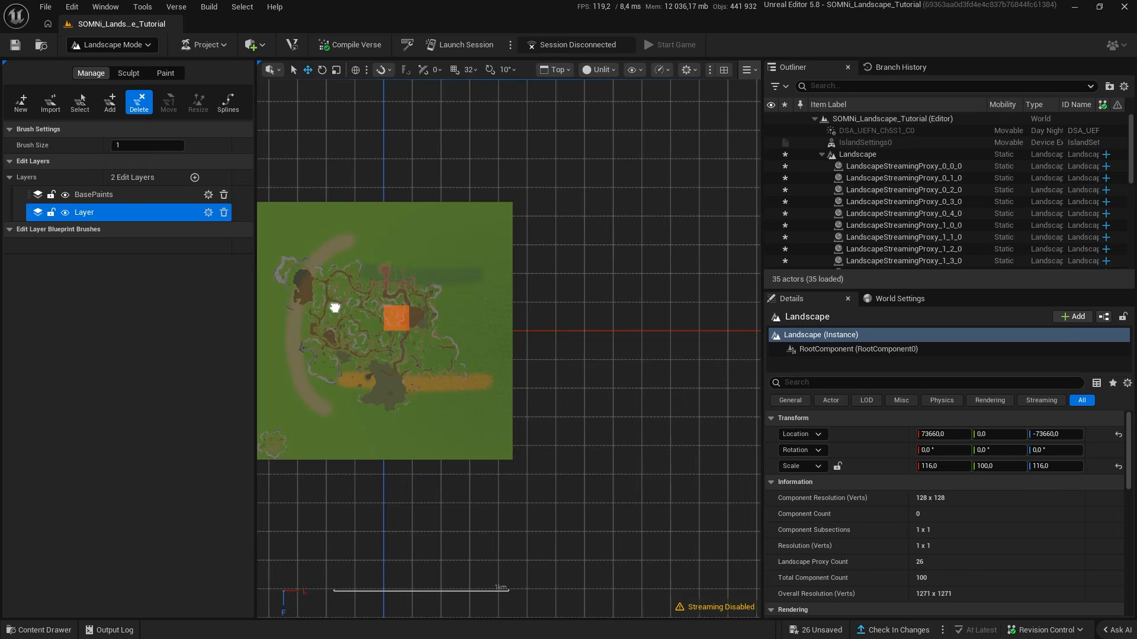
{"action": "scroll", "coordinate": [419, 287], "scroll_direction": "up", "scroll_amount": 3}
{"action": "right_click_drag", "start_coordinate": [540, 289], "coordinate": [584, 239]}
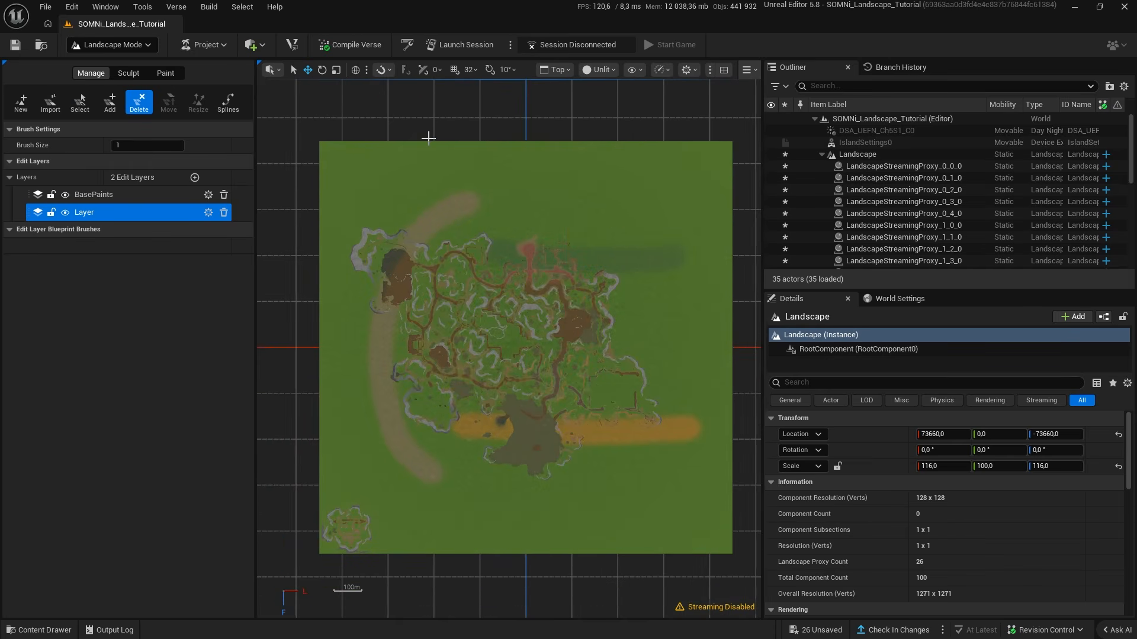
{"action": "mouse_move", "coordinate": [342, 161]}
{"action": "left_mouse_down"}
{"action": "mouse_move", "coordinate": [471, 155]}
{"action": "mouse_move", "coordinate": [590, 173]}
{"action": "left_mouse_up"}
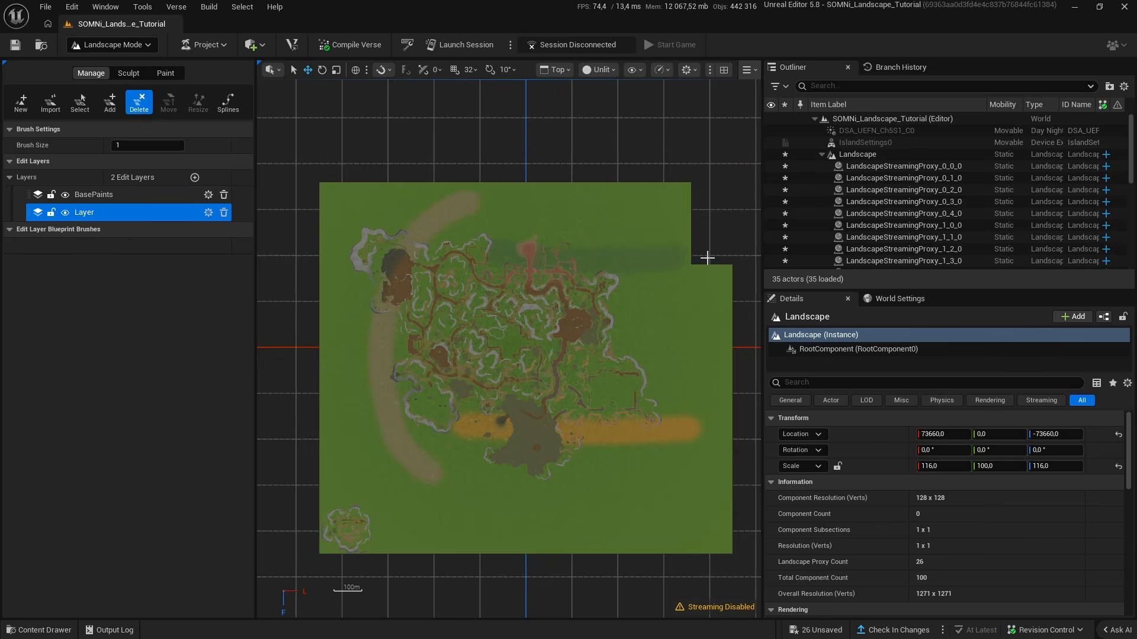
Return to Selection mode and examine the offset between the Landscape's pivot and the upper-right corner of the remaining terrain.
{"action": "left_click", "coordinate": [147, 45]}
{"action": "left_click", "coordinate": [114, 61]}
{"action": "key", "text": "f"}
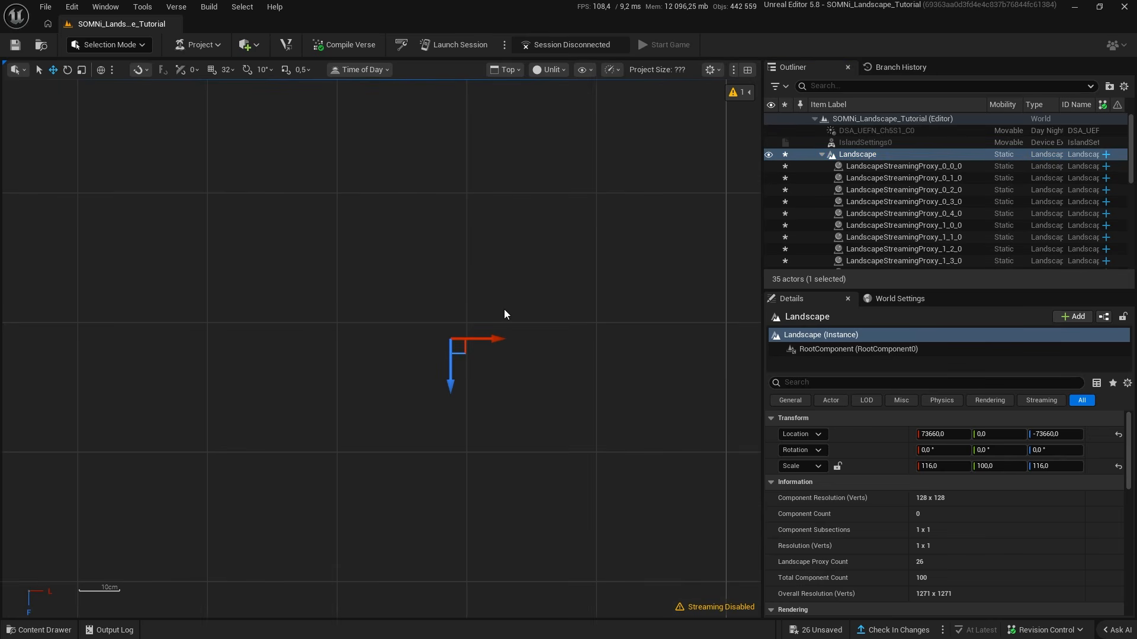
{"action": "scroll", "coordinate": [505, 313], "scroll_direction": "down", "scroll_amount": 8}
{"action": "right_click_drag", "start_coordinate": [504, 313], "coordinate": [574, 163]}
{"action": "scroll", "coordinate": [571, 170], "scroll_direction": "down", "scroll_amount": 4}
{"action": "scroll", "coordinate": [545, 229], "scroll_direction": "down", "scroll_amount": 12}
{"action": "right_click_drag", "start_coordinate": [545, 229], "coordinate": [457, 192]}
{"action": "scroll", "coordinate": [439, 341], "scroll_direction": "down", "scroll_amount": 13}
{"action": "scroll", "coordinate": [339, 446], "scroll_direction": "up", "scroll_amount": 3}
{"action": "right_click_drag", "start_coordinate": [339, 446], "coordinate": [297, 504]}
{"action": "scroll", "coordinate": [297, 504], "scroll_direction": "up", "scroll_amount": 1}
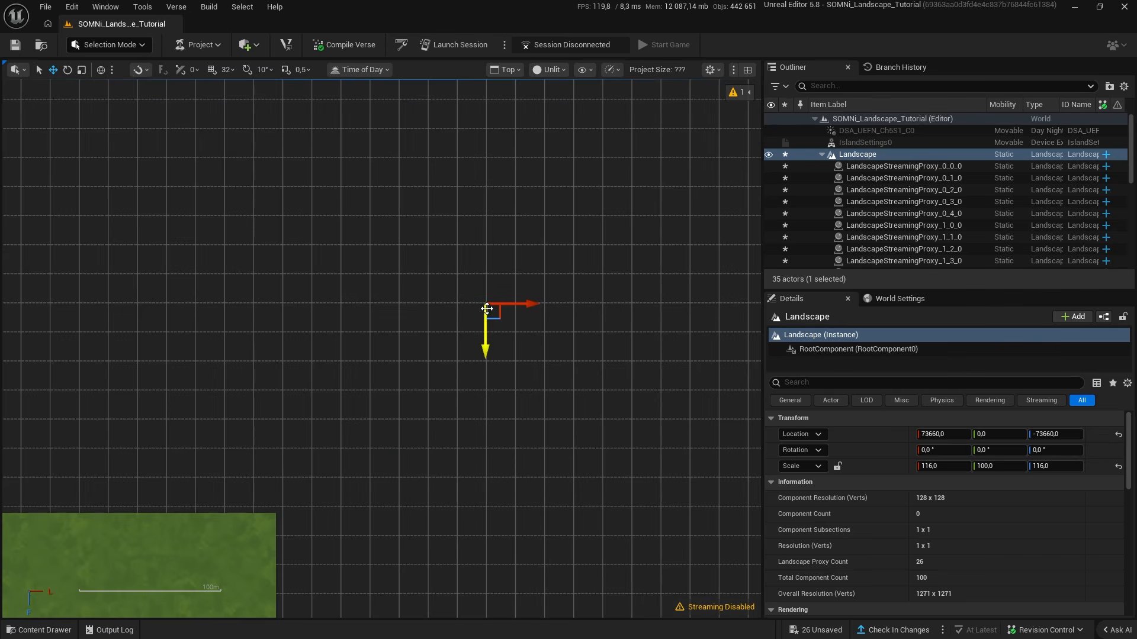
{"action": "right_click_drag", "start_coordinate": [486, 308], "coordinate": [571, 173]}
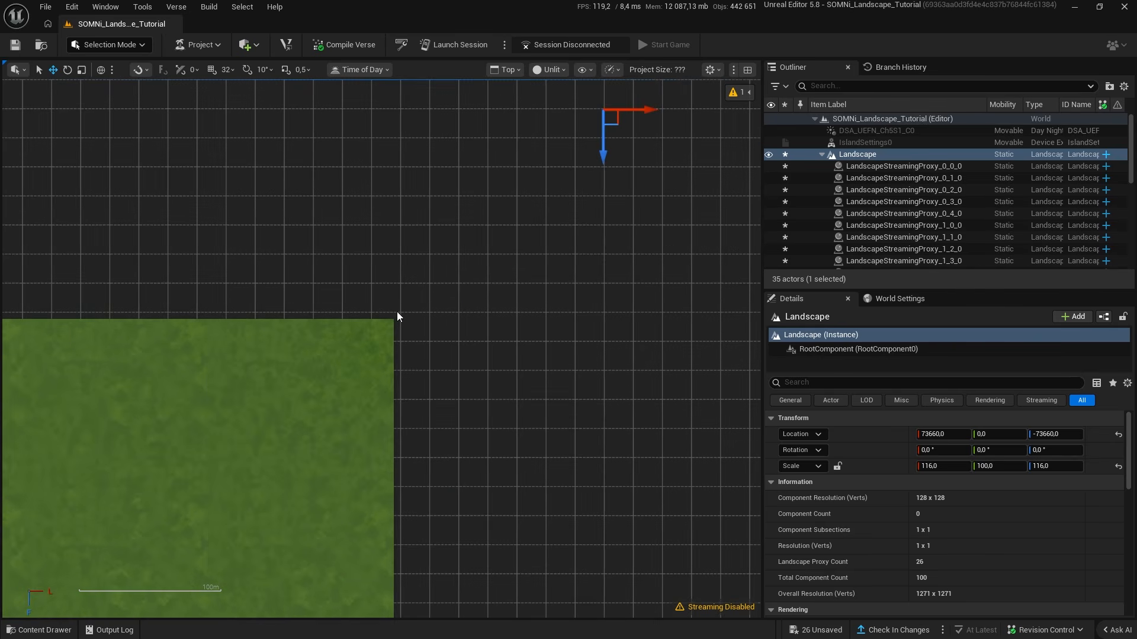
{"action": "scroll", "coordinate": [396, 314], "scroll_direction": "down", "scroll_amount": 7}
{"action": "right_click_drag", "start_coordinate": [380, 330], "coordinate": [576, 217]}
{"action": "scroll", "coordinate": [562, 234], "scroll_direction": "down", "scroll_amount": 5}
{"action": "right_click_drag", "start_coordinate": [515, 286], "coordinate": [533, 196]}
{"action": "right_click_drag", "start_coordinate": [494, 243], "coordinate": [429, 303]}
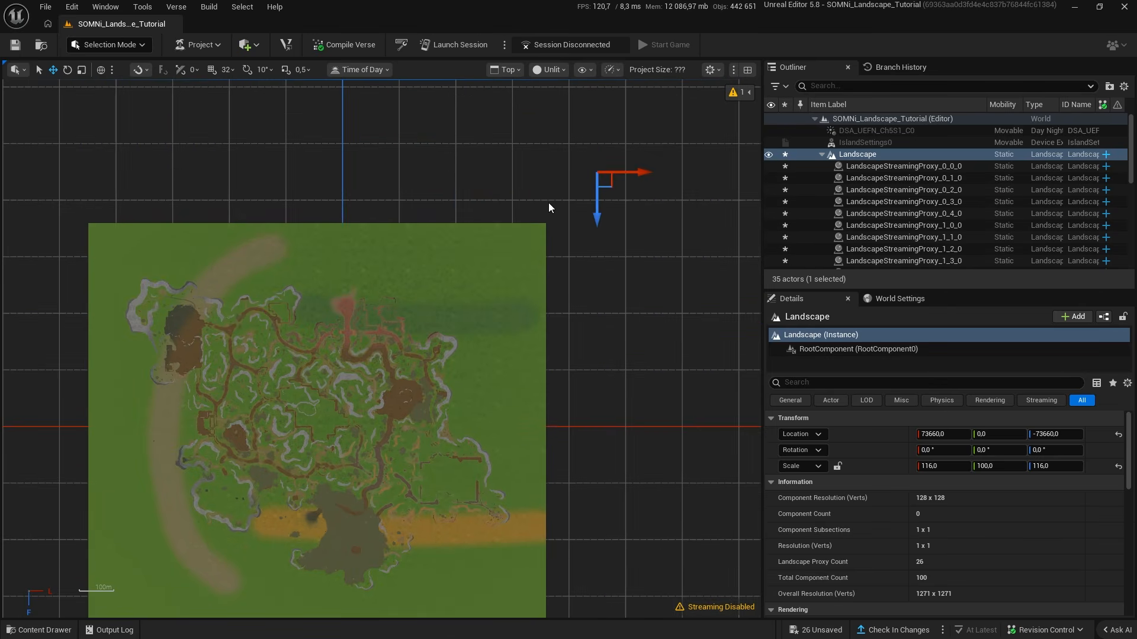
Place a Cube shape at the upper-right corner of the remaining terrain.
{"action": "scroll", "coordinate": [548, 203], "scroll_direction": "up", "scroll_amount": 5}
{"action": "right_click_drag", "start_coordinate": [487, 303], "coordinate": [261, 347]}
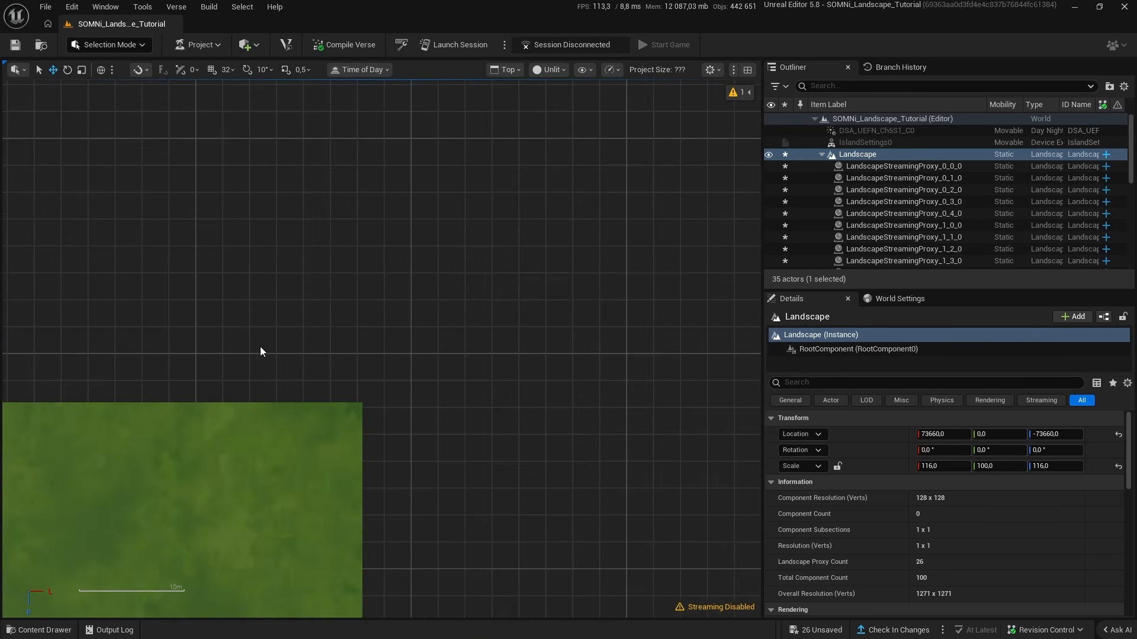
{"action": "scroll", "coordinate": [326, 441], "scroll_direction": "up", "scroll_amount": 8}
{"action": "scroll", "coordinate": [527, 213], "scroll_direction": "up", "scroll_amount": 2}
{"action": "right_click_drag", "start_coordinate": [531, 209], "coordinate": [357, 388]}
{"action": "scroll", "coordinate": [374, 370], "scroll_direction": "up", "scroll_amount": 6}
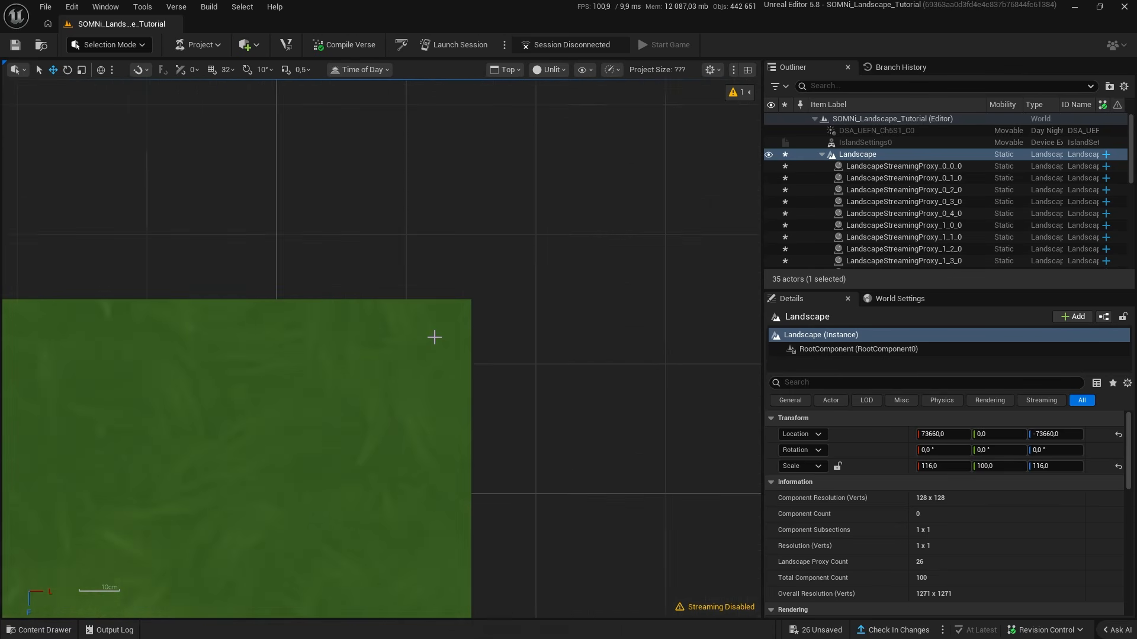
{"action": "scroll", "coordinate": [342, 259], "scroll_direction": "up", "scroll_amount": 2}
{"action": "left_click", "coordinate": [242, 50]}
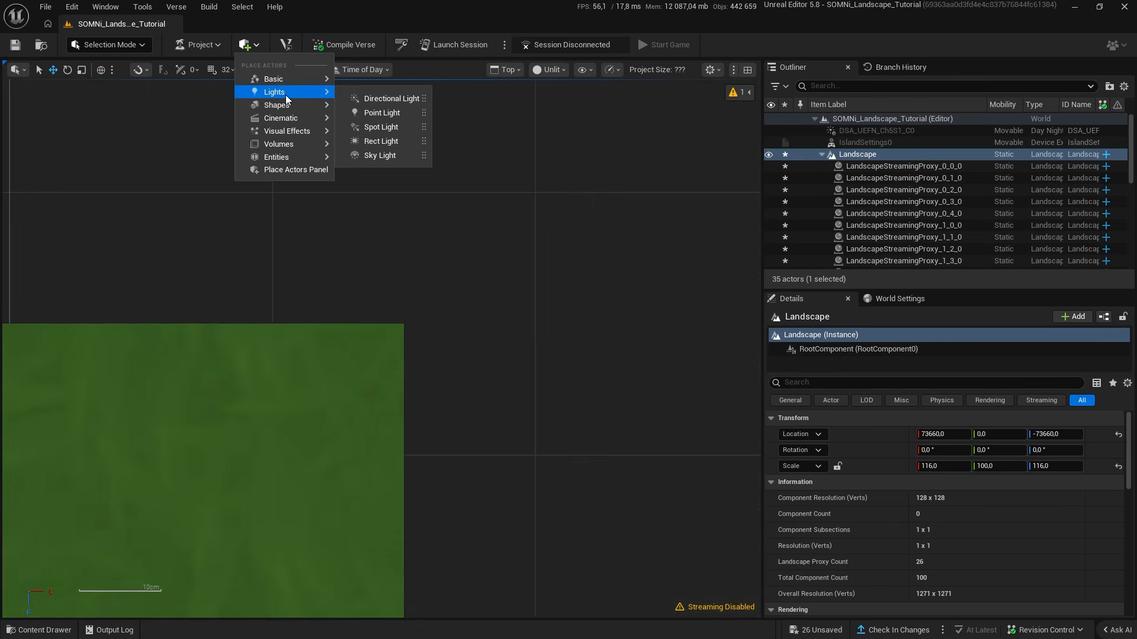
{"action": "mouse_move", "coordinate": [292, 107]}
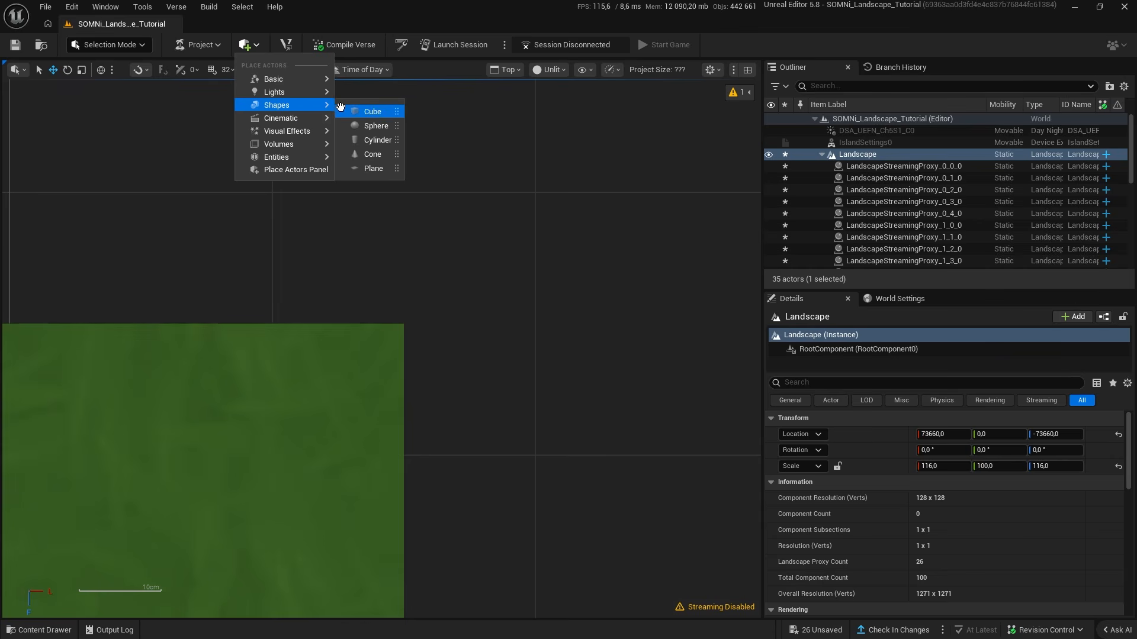
{"action": "left_click_drag", "start_coordinate": [367, 111], "coordinate": [444, 366]}
{"action": "scroll", "coordinate": [444, 366], "scroll_direction": "down", "scroll_amount": 1}
{"action": "scroll", "coordinate": [444, 366], "scroll_direction": "down", "scroll_amount": 1}
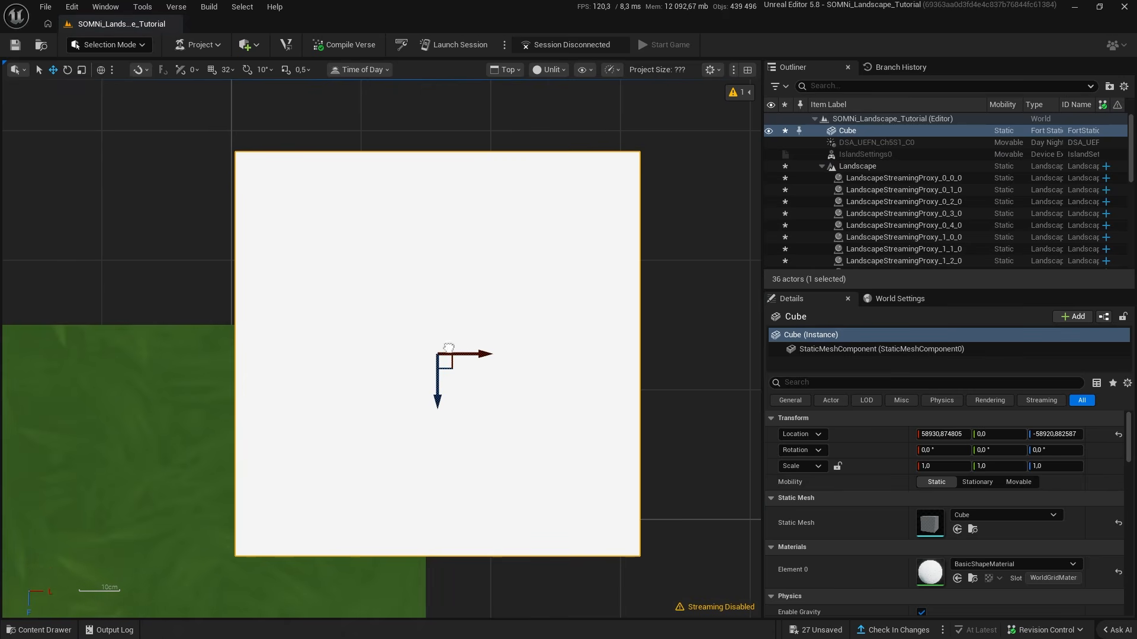
Set the cube's scale to 0.001 on all three axes.
{"action": "left_click", "coordinate": [960, 467]}
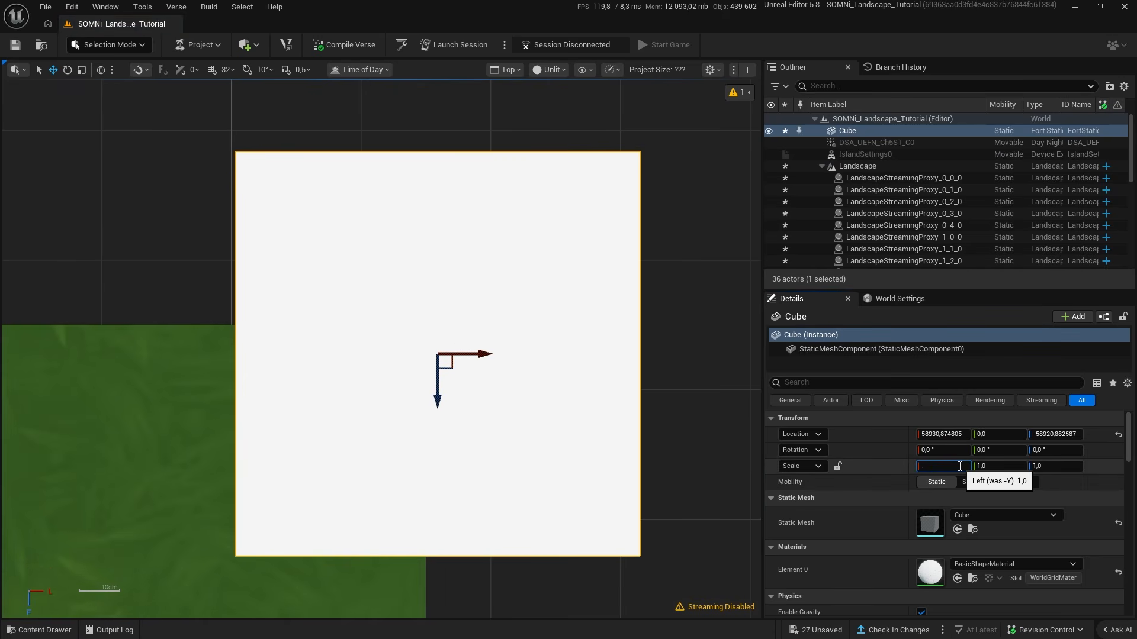
{"action": "type", "text": ".001"}
{"action": "key", "text": "Tab"}
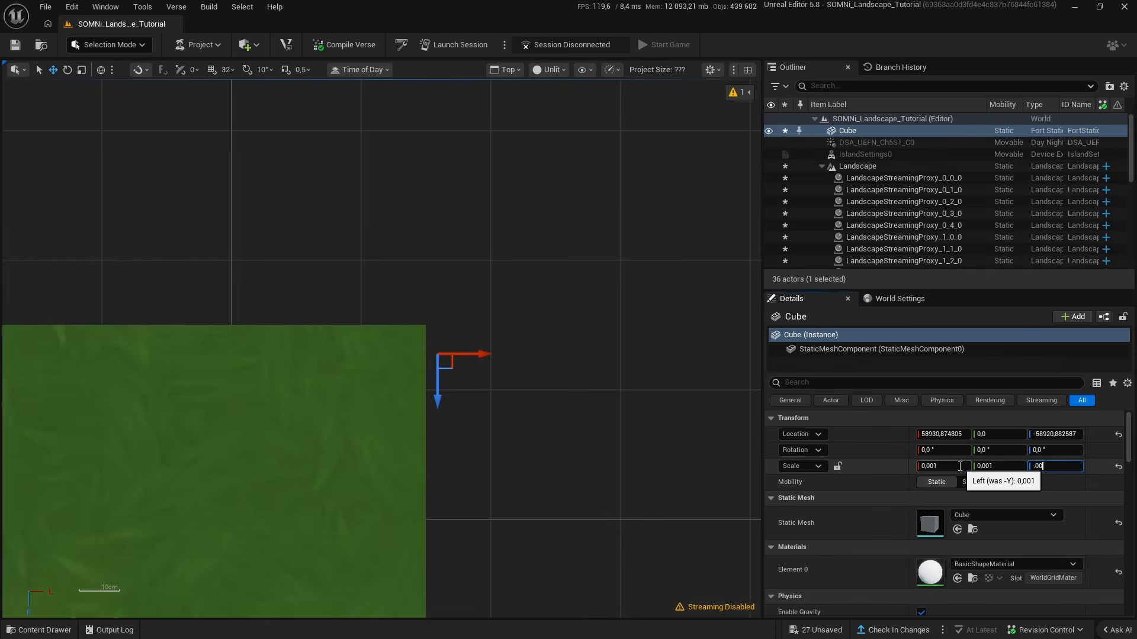
Move the tiny cube onto the terrain's upper-right corner.
{"action": "scroll", "coordinate": [550, 461], "scroll_direction": "up", "scroll_amount": 4}
{"action": "right_click_drag", "start_coordinate": [264, 246], "coordinate": [489, 375]}
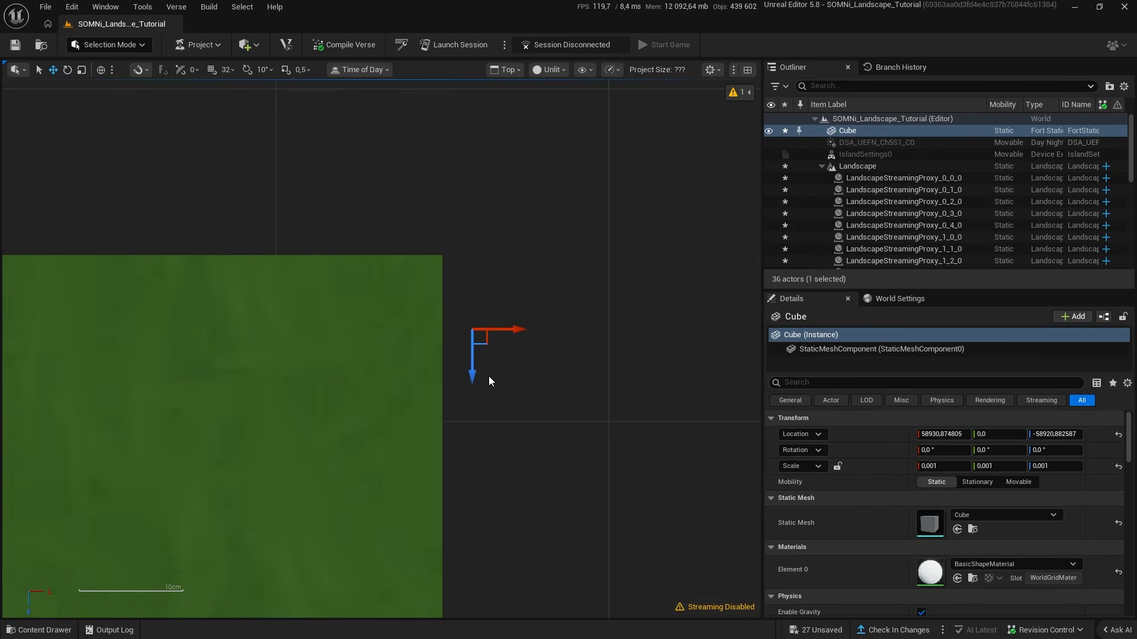
{"action": "left_click_drag", "start_coordinate": [488, 333], "coordinate": [463, 270]}
{"action": "scroll", "coordinate": [460, 285], "scroll_direction": "up", "scroll_amount": 2}
{"action": "right_click_drag", "start_coordinate": [454, 256], "coordinate": [471, 287]}
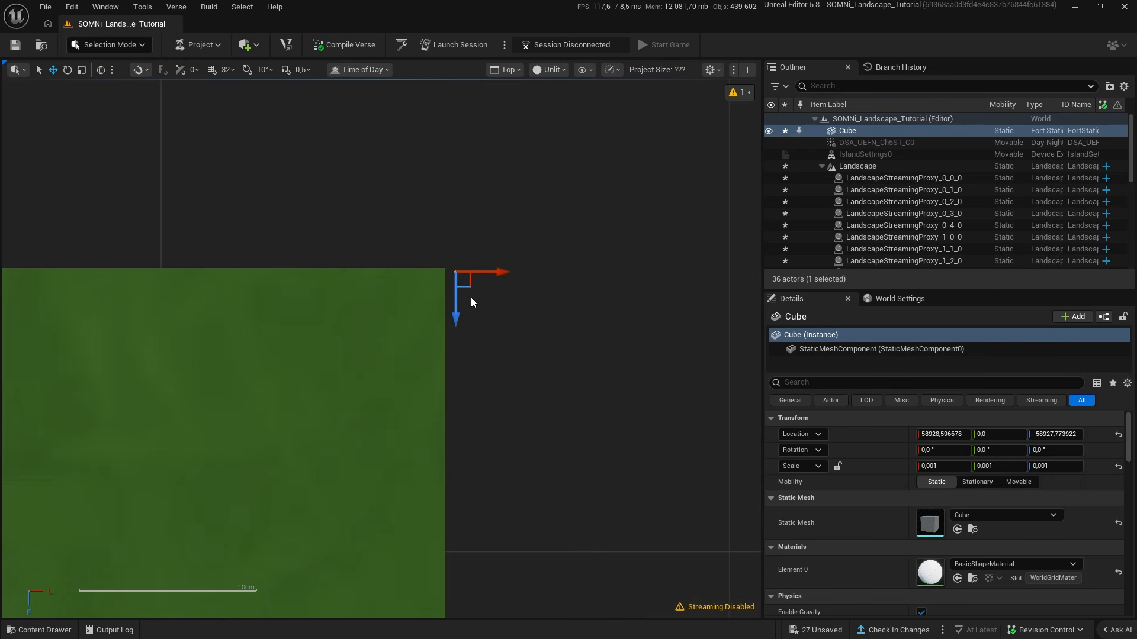
{"action": "left_click_drag", "start_coordinate": [464, 287], "coordinate": [460, 285]}
{"action": "right_click_drag", "start_coordinate": [463, 299], "coordinate": [441, 324]}
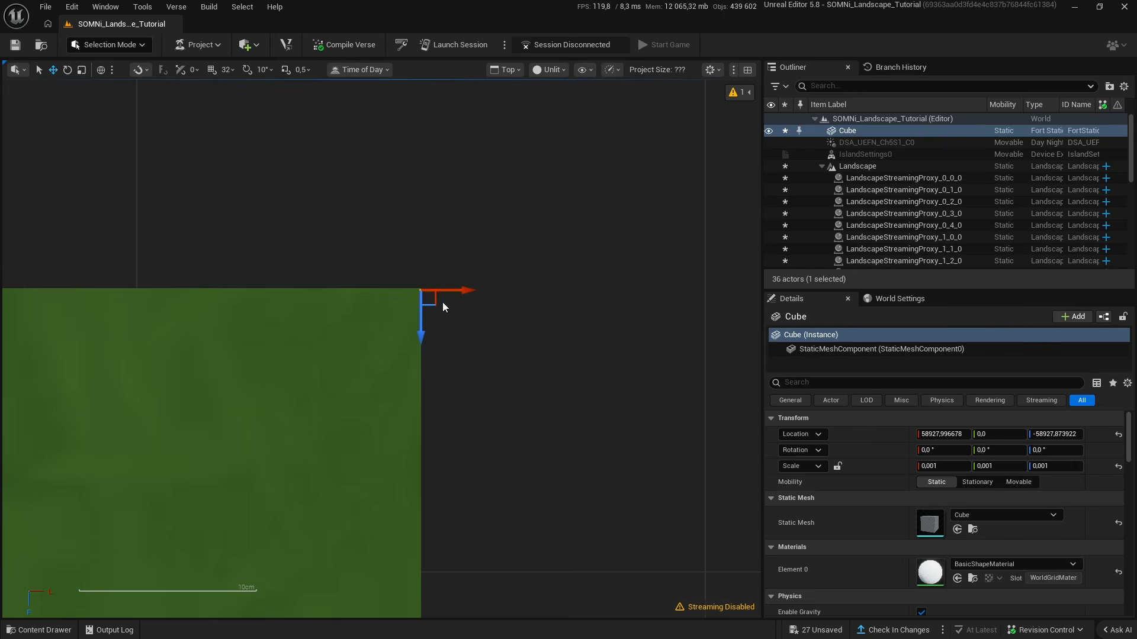
Reselect the cube and fine-tune its position to about 58928.1 left and -58927.94 forward at the terrain's corner.
{"action": "left_click", "coordinate": [437, 301]}
{"action": "left_click", "coordinate": [420, 292]}
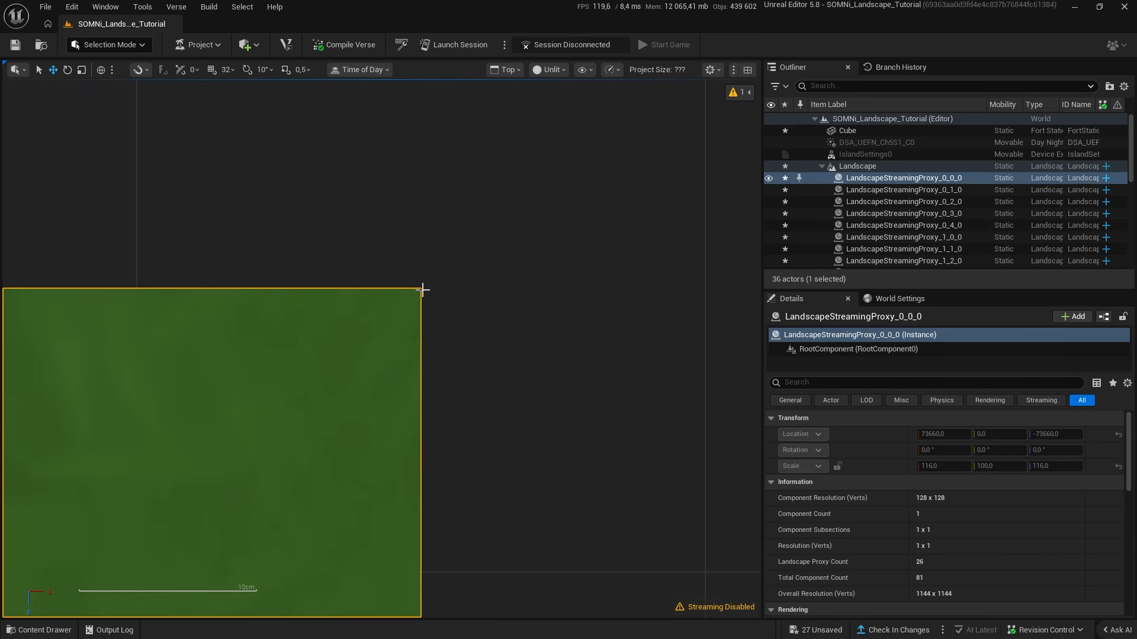
{"action": "left_click", "coordinate": [420, 289]}
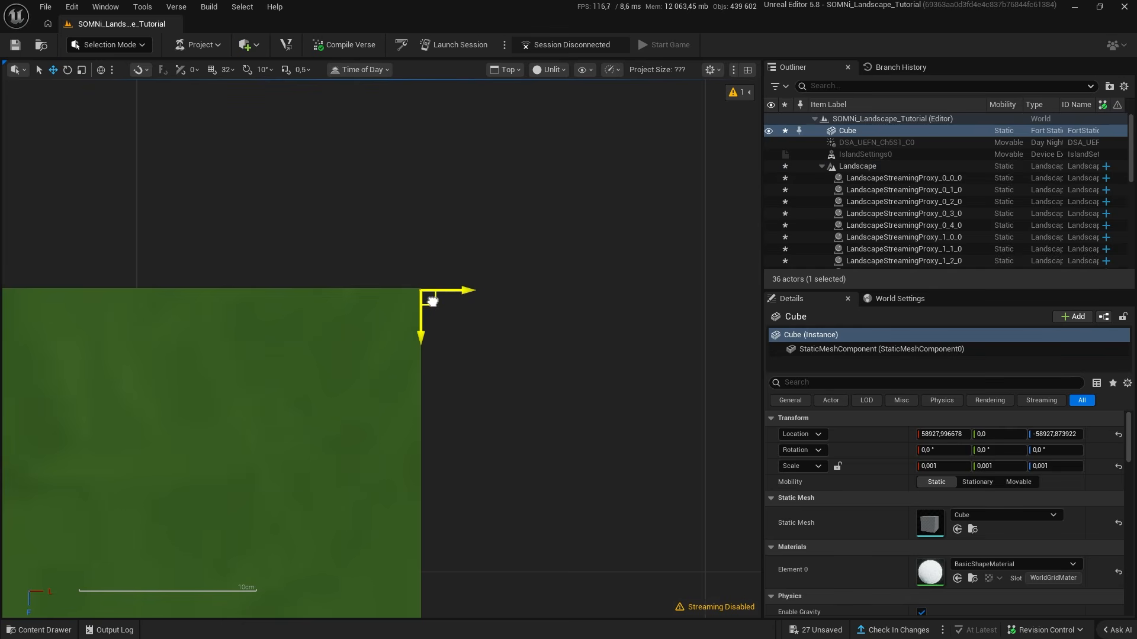
{"action": "left_click_drag", "start_coordinate": [433, 301], "coordinate": [432, 302]}
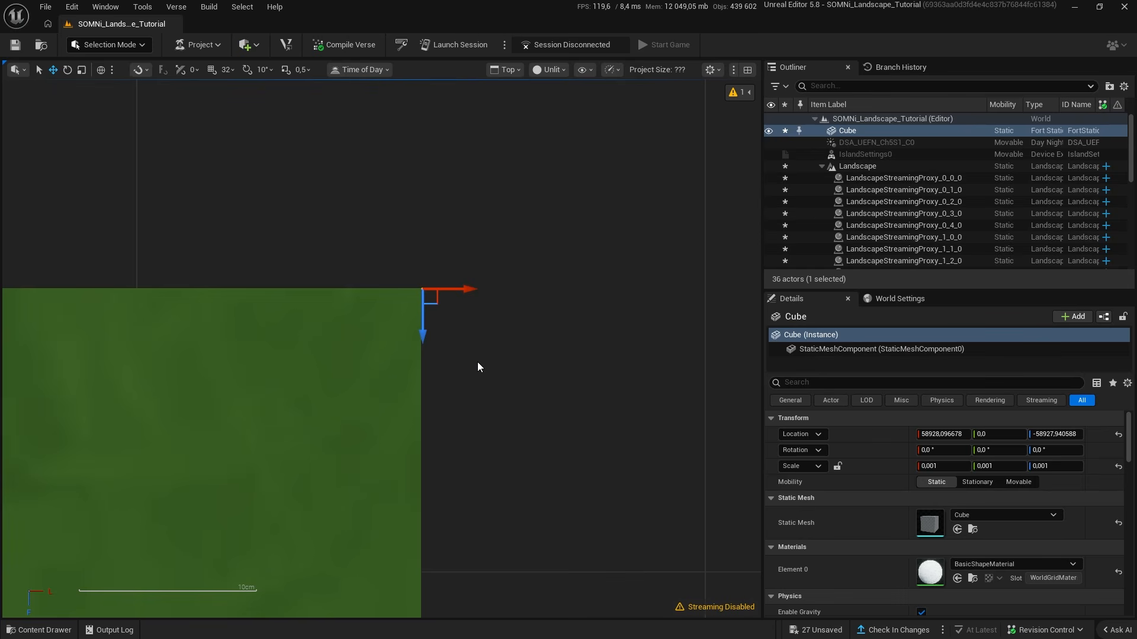
Trim the cube's location to 58928.0 left and -58927.0 forward, and copy the forward value.
{"action": "scroll", "coordinate": [472, 323], "scroll_direction": "down", "scroll_amount": 5}
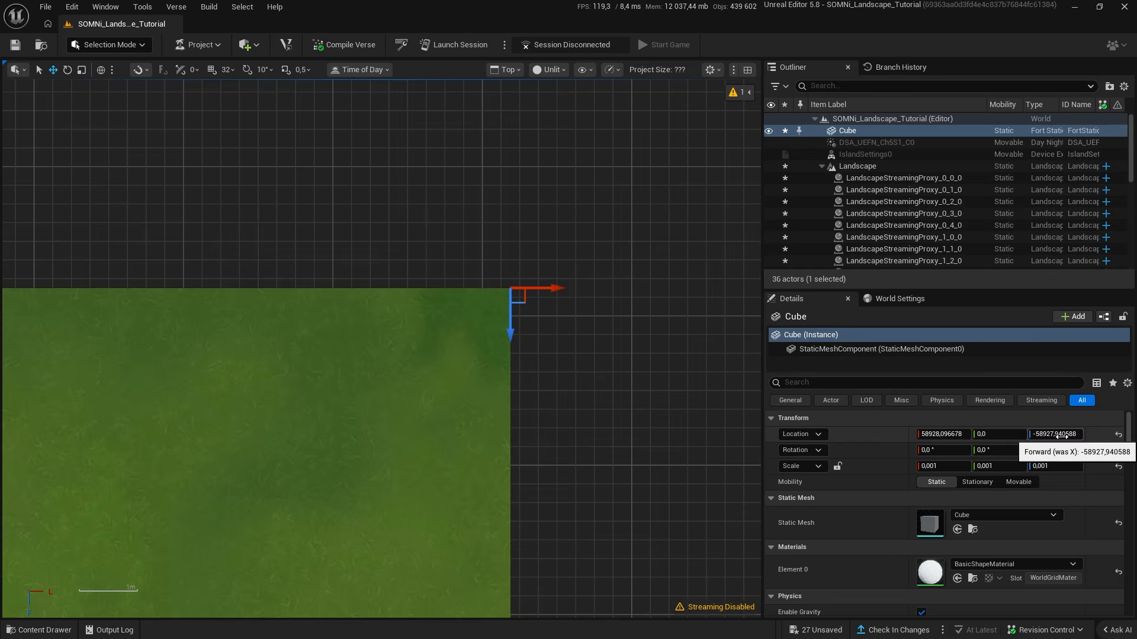
{"action": "left_click", "coordinate": [1053, 437]}
{"action": "key", "text": "End"}
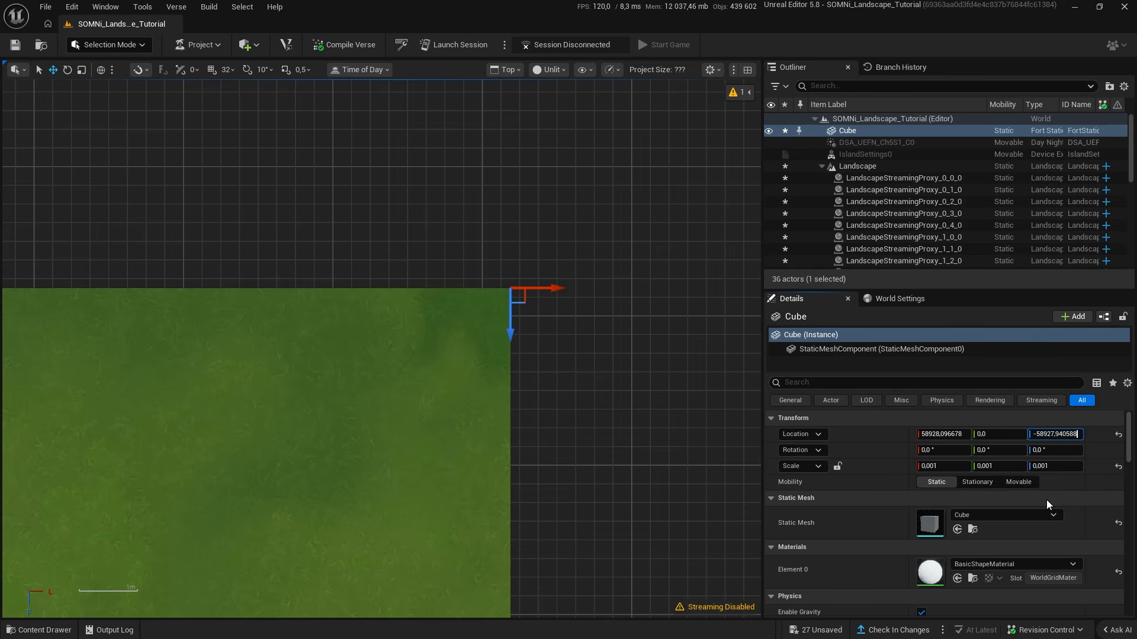
{"action": "key", "text": "BackSpace"}
{"action": "key", "text": "BackSpace"}
{"action": "key", "text": "BackSpace"}
{"action": "key", "text": "BackSpace"}
{"action": "key", "text": "BackSpace"}
{"action": "key", "text": "BackSpace"}
{"action": "key", "text": "Return"}
{"action": "left_click", "coordinate": [949, 437]}
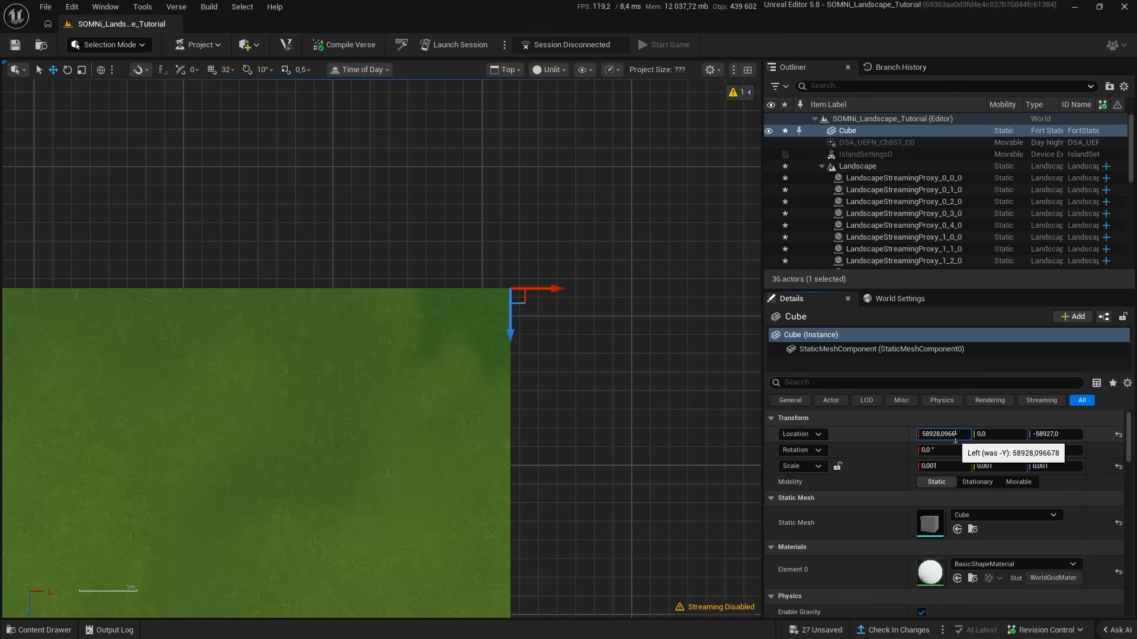
{"action": "left_click", "coordinate": [1074, 436]}
{"action": "key", "text": "ctrl+c"}
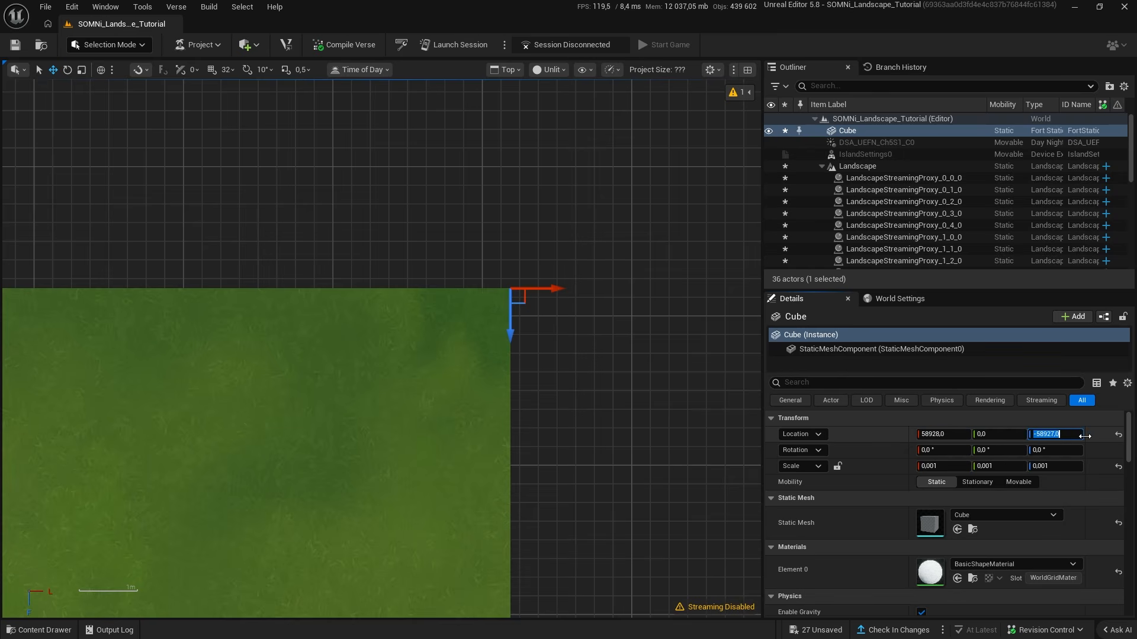
Open the MI_SOMNi_Master material instance from the SOMNi/SOMNi_Landscape_v3 content folder for editing.
{"action": "left_click", "coordinate": [58, 631]}
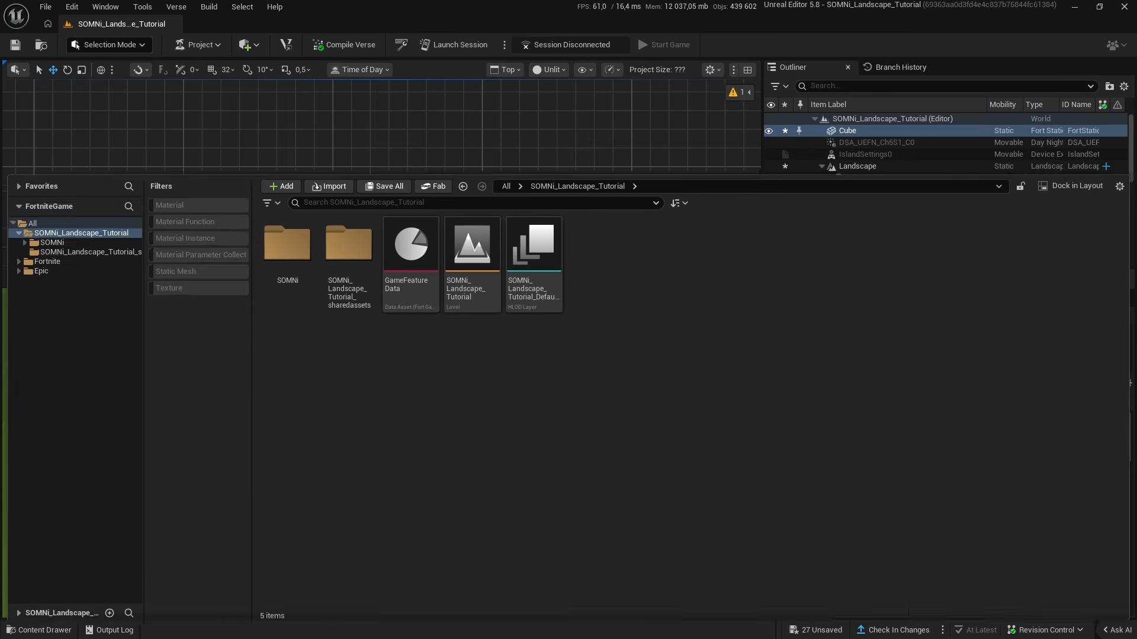
{"action": "double_click", "coordinate": [287, 239]}
{"action": "left_click", "coordinate": [298, 262]}
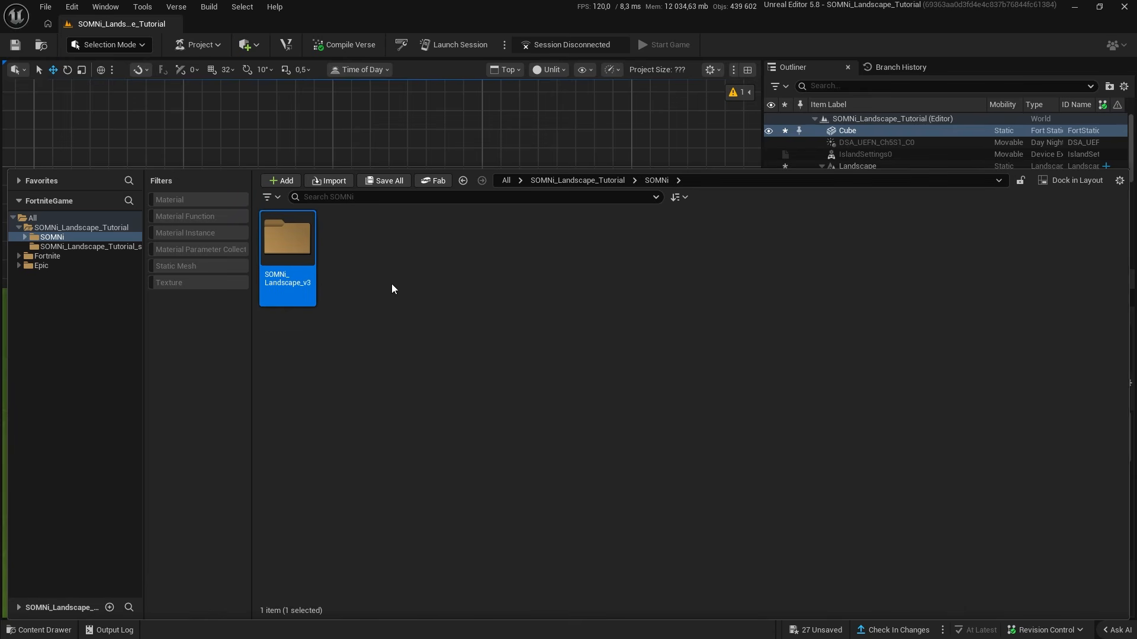
{"action": "double_click", "coordinate": [287, 239]}
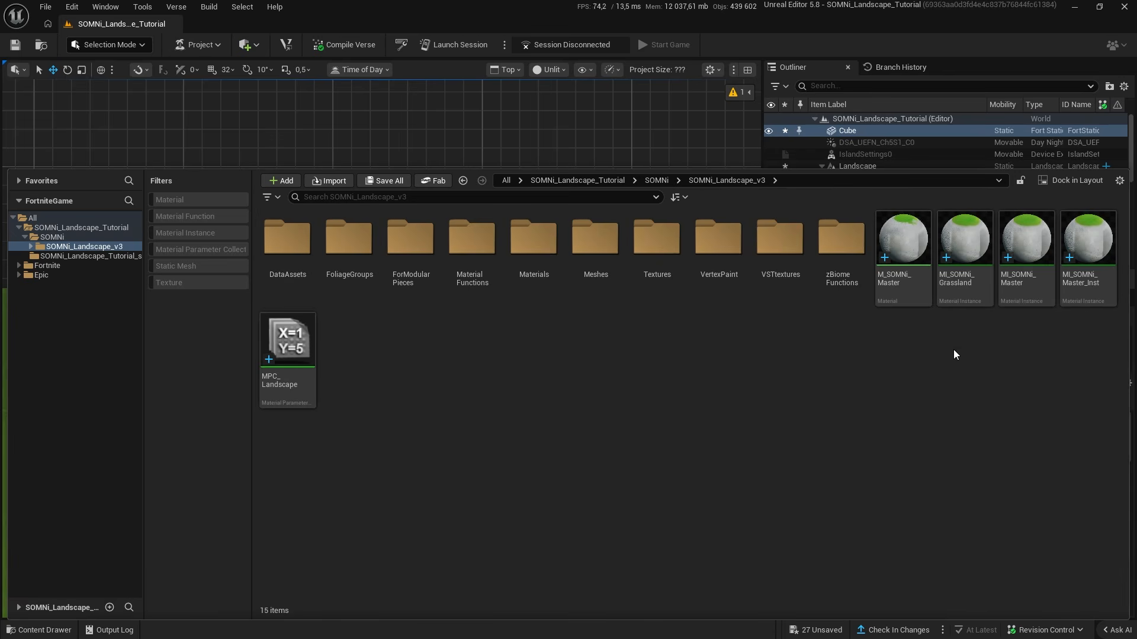
{"action": "left_click", "coordinate": [1094, 292]}
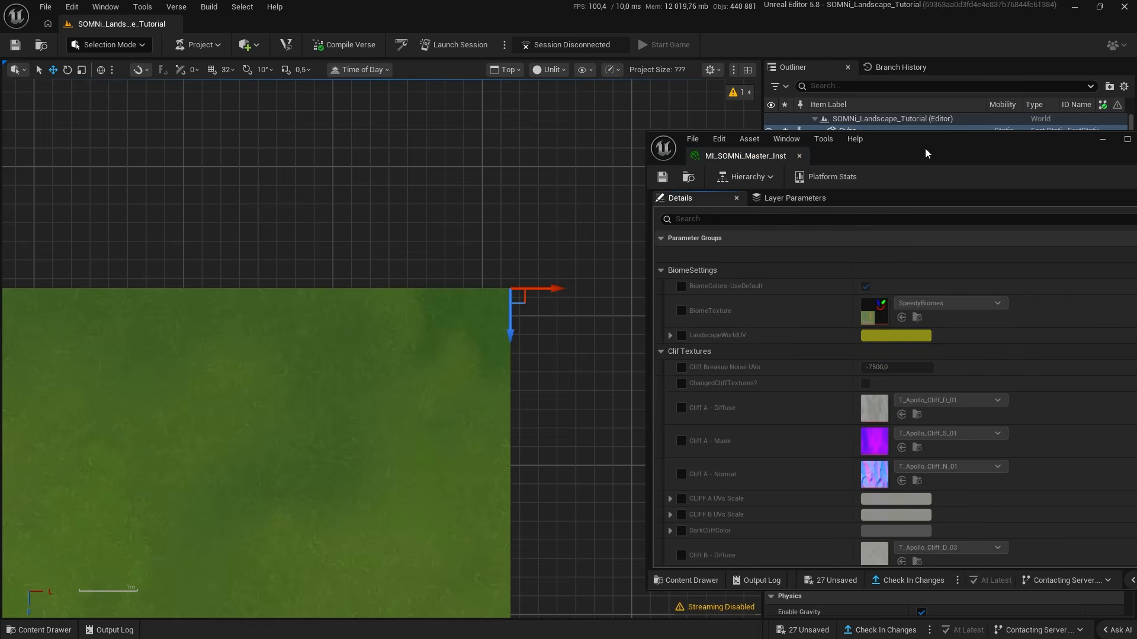
{"action": "left_click", "coordinate": [798, 156]}
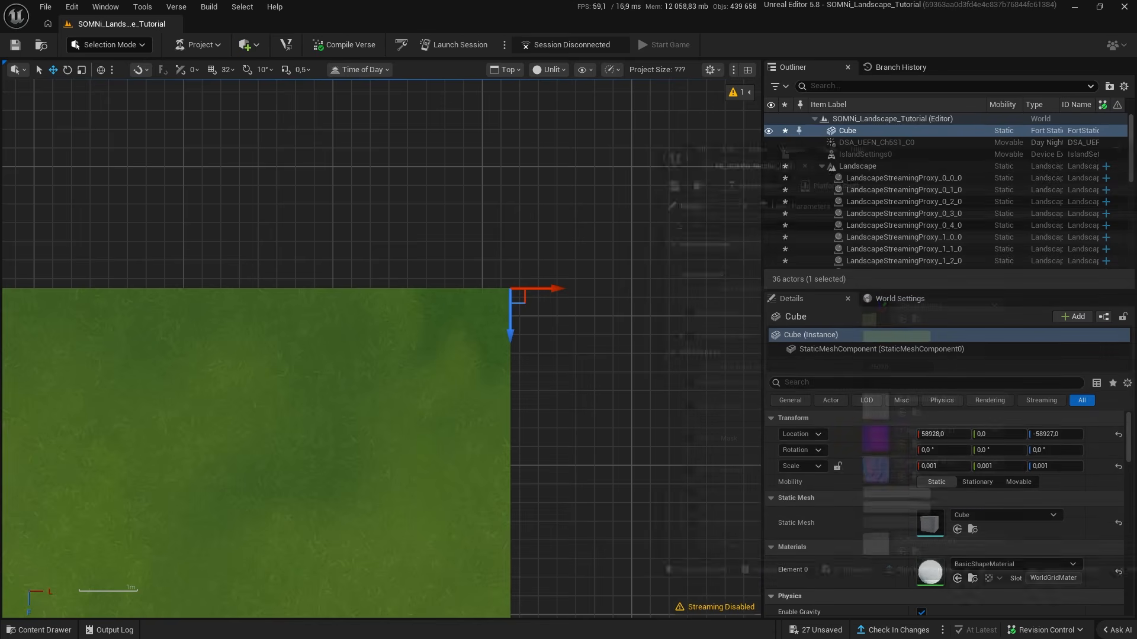
{"action": "left_click", "coordinate": [50, 629]}
{"action": "left_click", "coordinate": [1024, 282]}
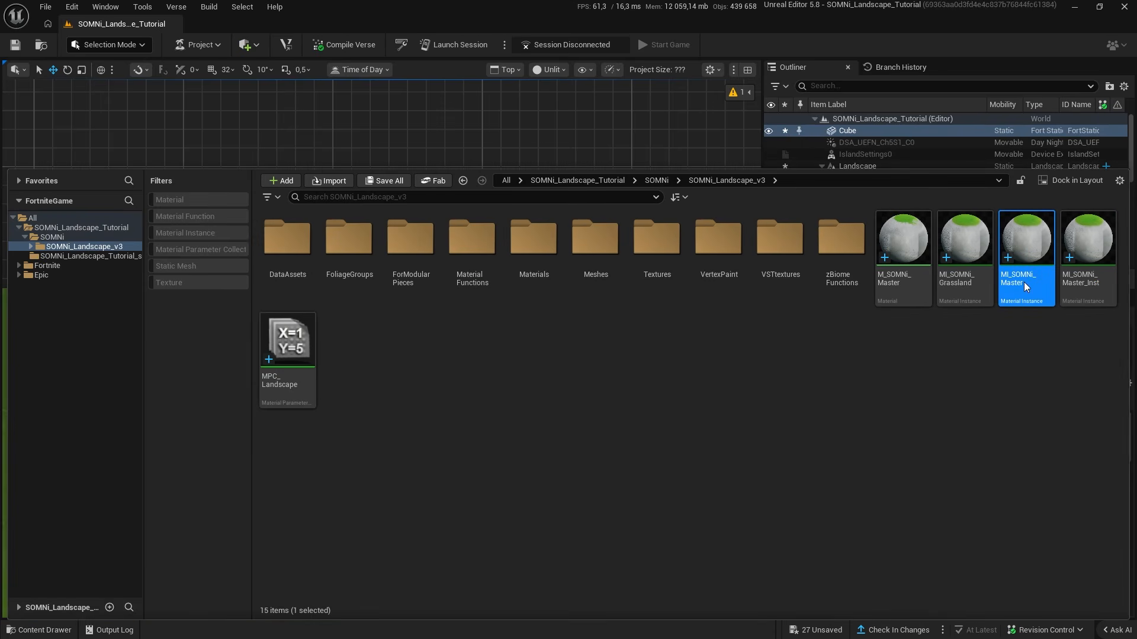
{"action": "double_click", "coordinate": [1024, 282]}
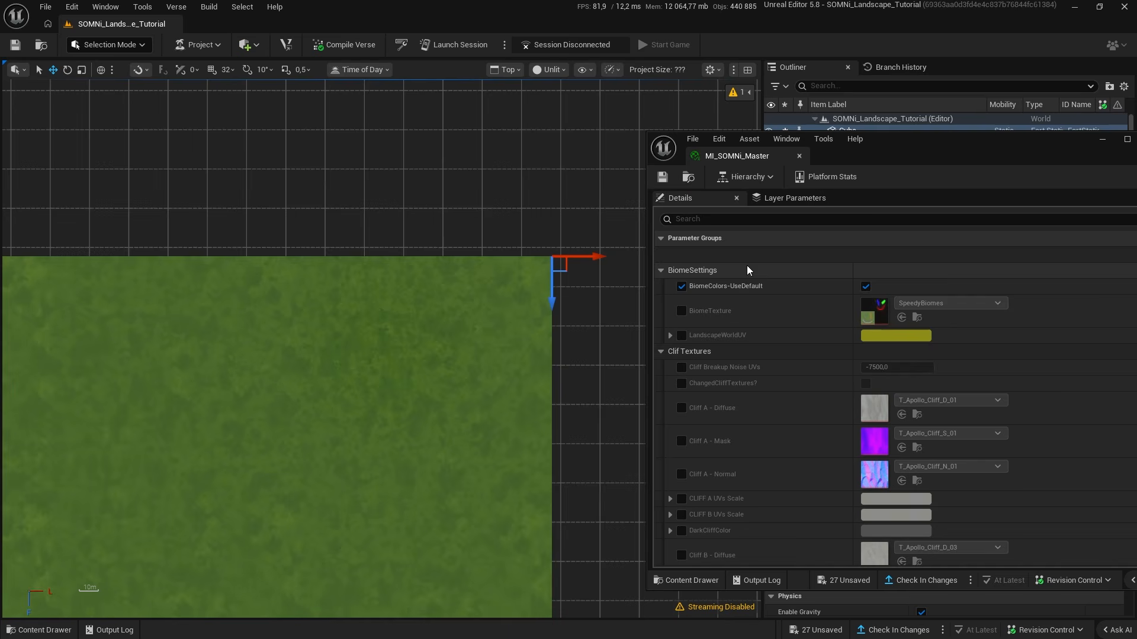
Override the LandscapeWorldUV parameter and set both LWUV-X and LWUV-Y to the copied value -58927.0.
{"action": "left_click", "coordinate": [679, 336]}
{"action": "left_click", "coordinate": [670, 336]}
{"action": "left_click", "coordinate": [893, 352]}
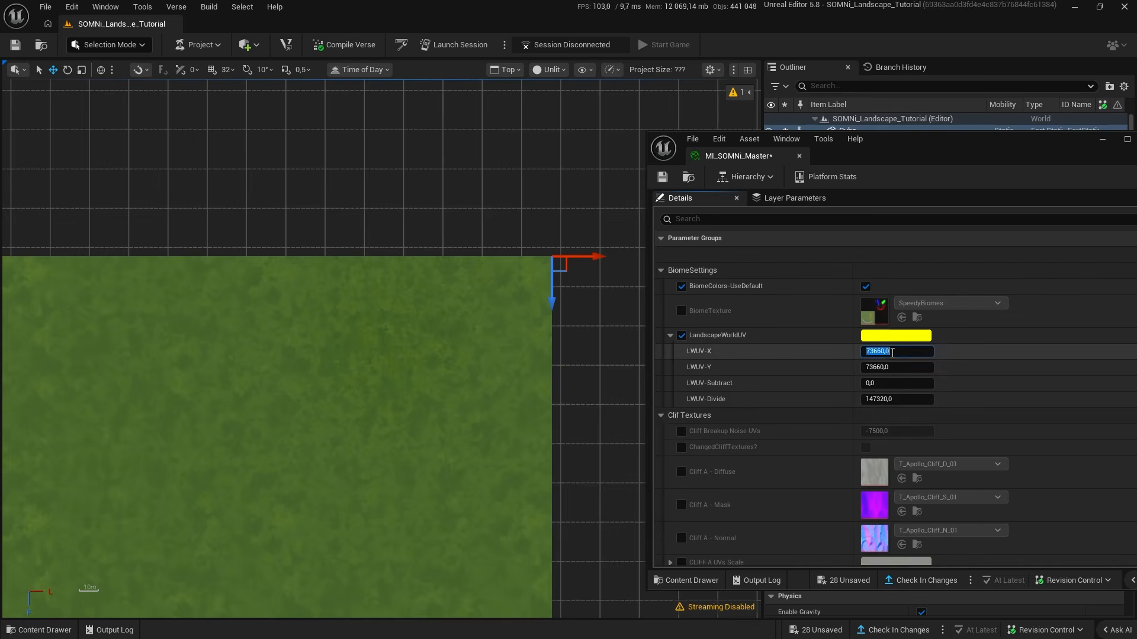
{"action": "key", "text": "ctrl+v"}
{"action": "key", "text": "Return"}
{"action": "key", "text": "Return"}
Make the LandscapeWorldUV offsets positive by setting LWUV-X and LWUV-Y to 58927.0.
{"action": "scroll", "coordinate": [568, 170], "scroll_direction": "down", "scroll_amount": 8}
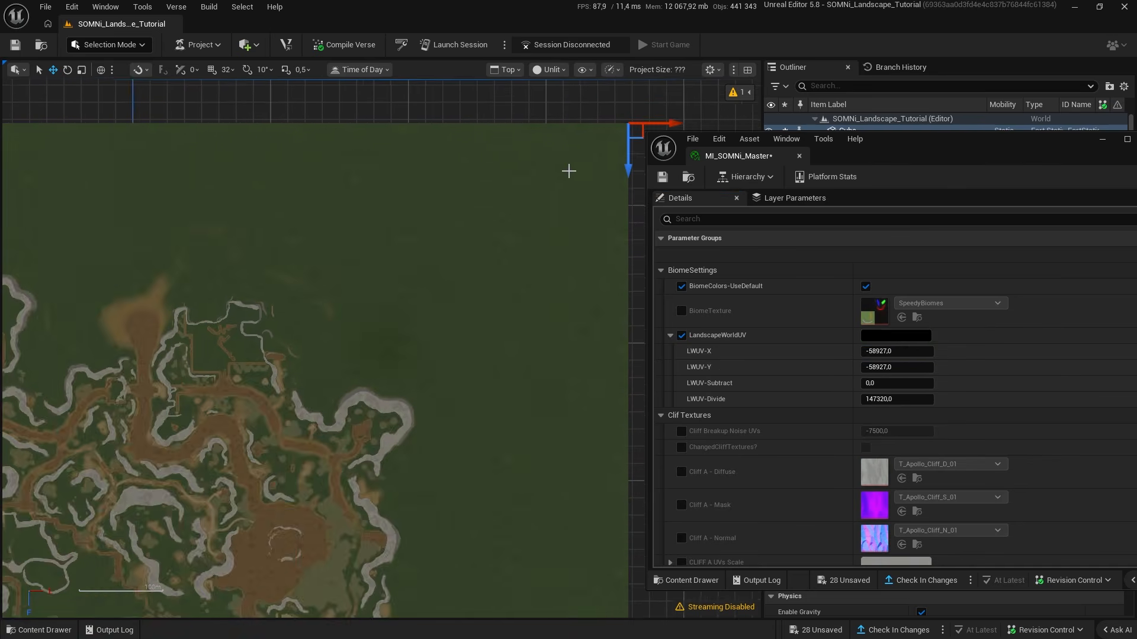
{"action": "scroll", "coordinate": [546, 215], "scroll_direction": "down", "scroll_amount": 2}
{"action": "right_click_drag", "start_coordinate": [545, 215], "coordinate": [498, 235]}
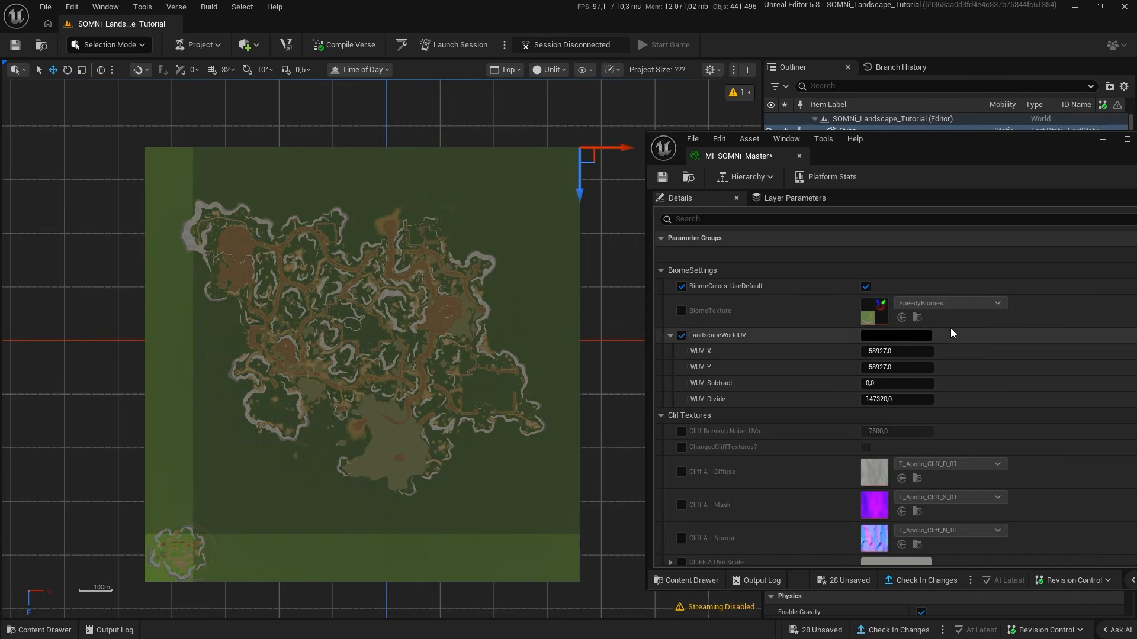
{"action": "left_click", "coordinate": [916, 353]}
{"action": "key", "text": "Return"}
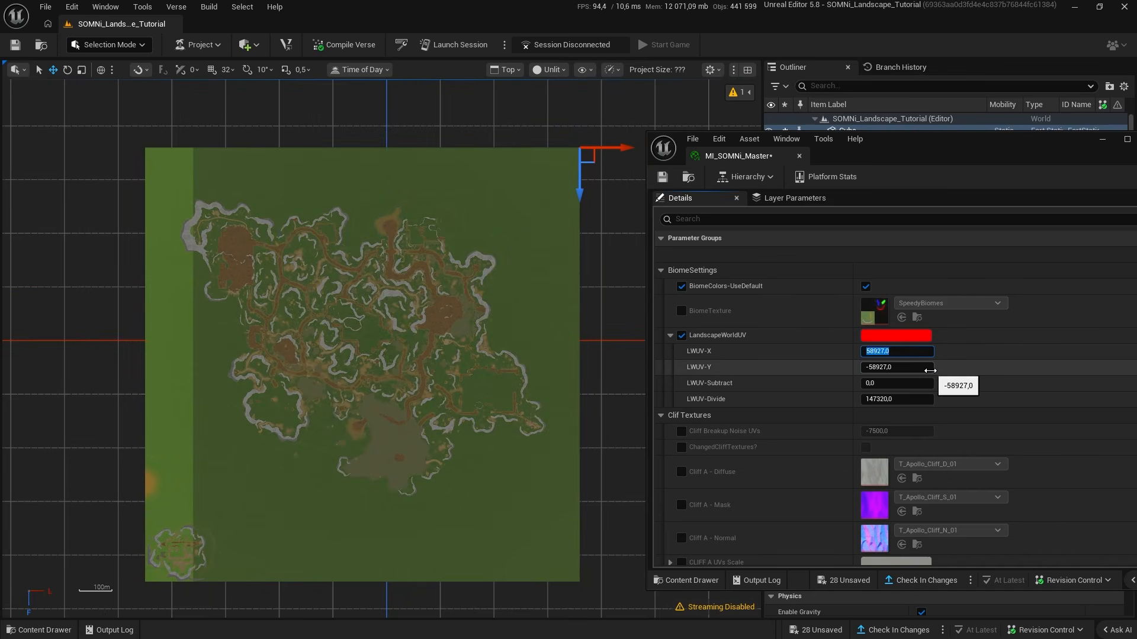
{"action": "key", "text": "Return"}
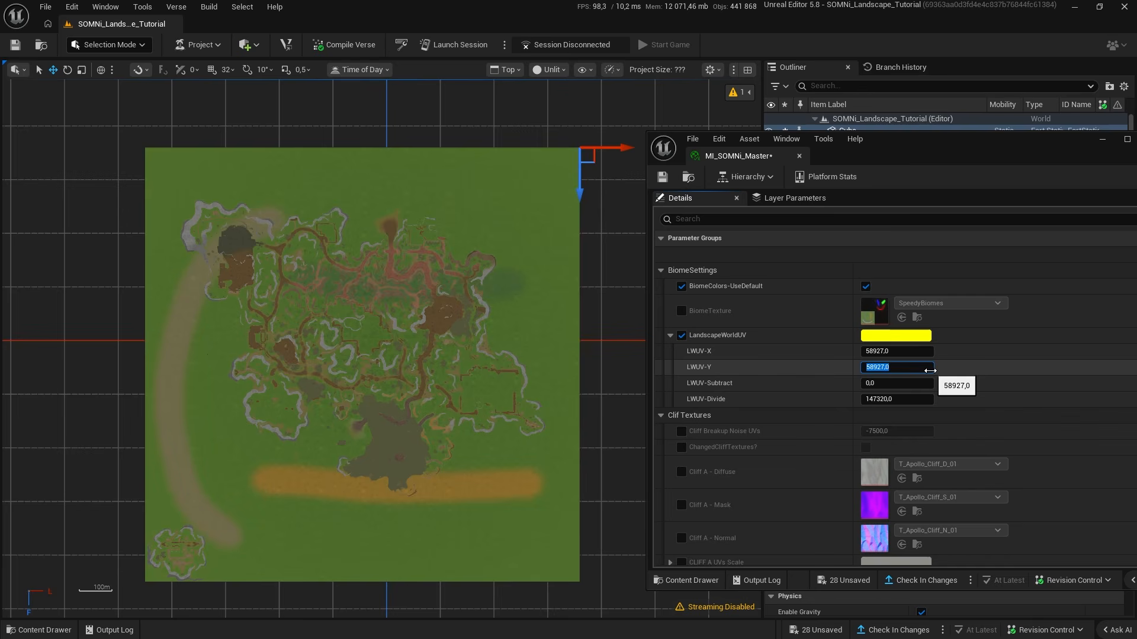
Examine how the biome mask lines up with the terrain's upper-right and lower-left corners.
{"action": "scroll", "coordinate": [569, 188], "scroll_direction": "up", "scroll_amount": 3}
{"action": "right_click_drag", "start_coordinate": [568, 188], "coordinate": [523, 247]}
{"action": "scroll", "coordinate": [524, 247], "scroll_direction": "up", "scroll_amount": 8}
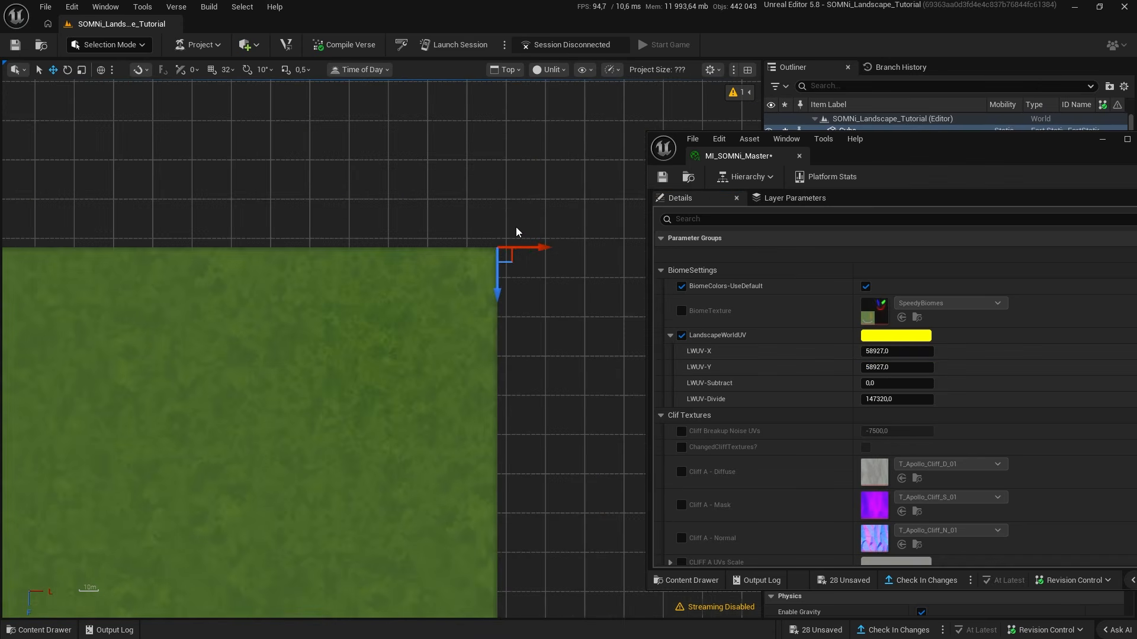
{"action": "scroll", "coordinate": [452, 358], "scroll_direction": "down", "scroll_amount": 8}
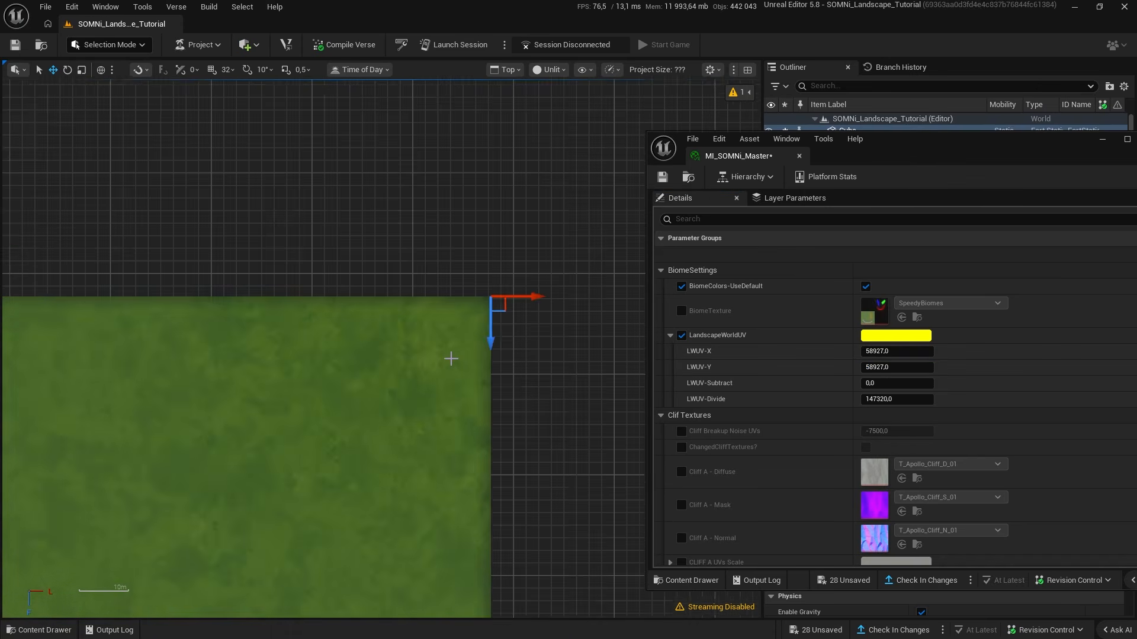
{"action": "scroll", "coordinate": [225, 487], "scroll_direction": "up", "scroll_amount": 2}
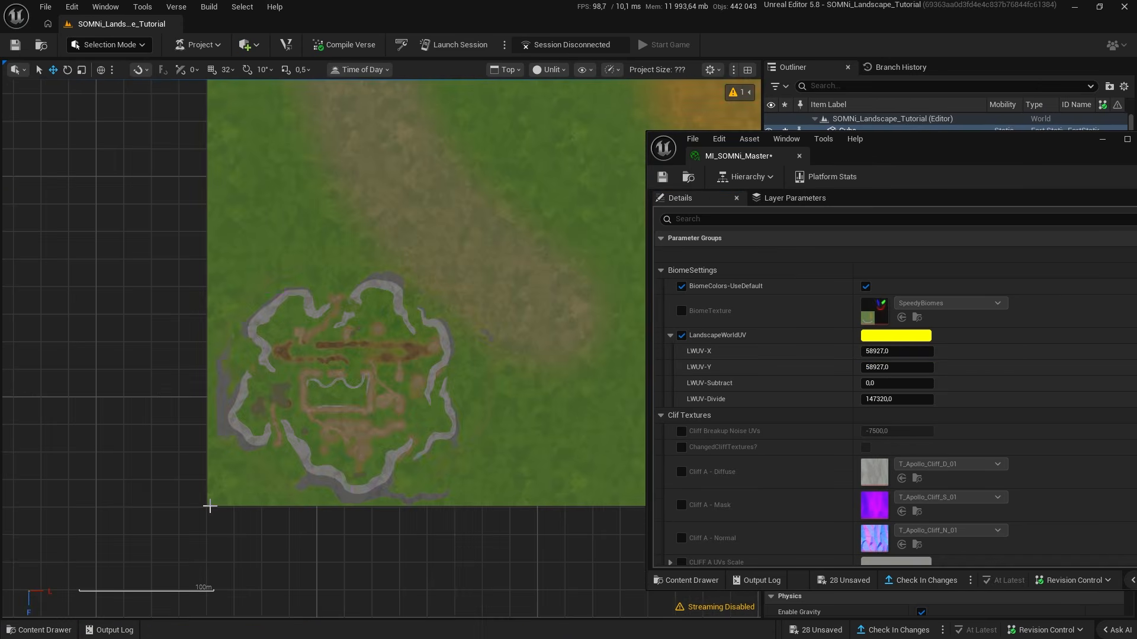
{"action": "scroll", "coordinate": [200, 487], "scroll_direction": "down", "scroll_amount": 5}
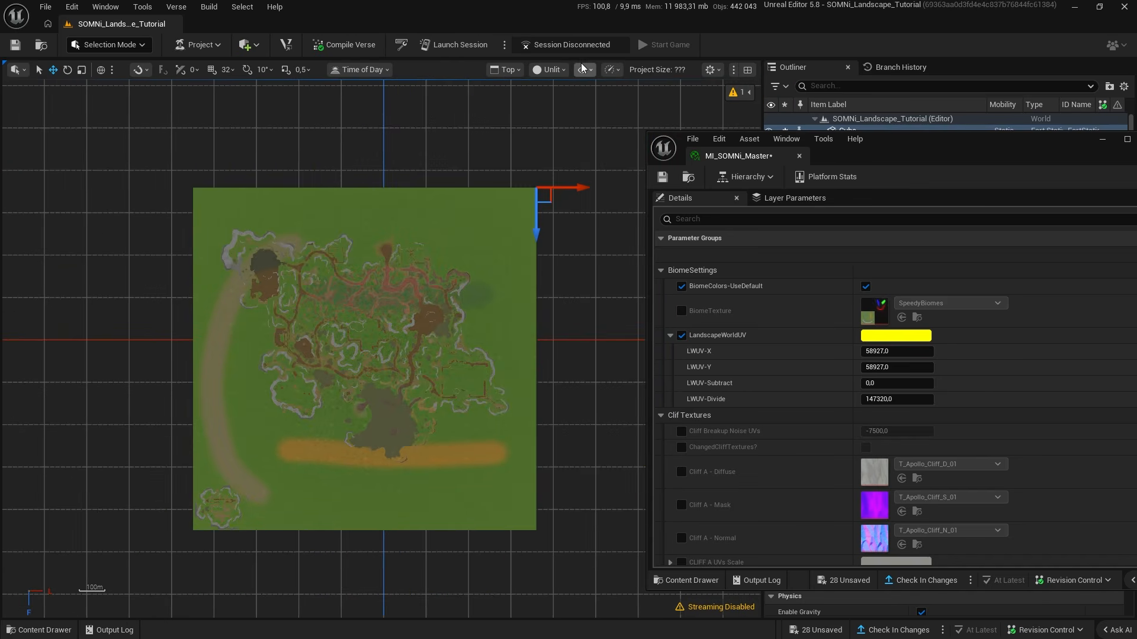
Set LWUV-Divide to 1143*116 based on the landscape's resolution and scale, and save the material instance.
{"action": "left_click_drag", "start_coordinate": [893, 148], "coordinate": [418, 117]}
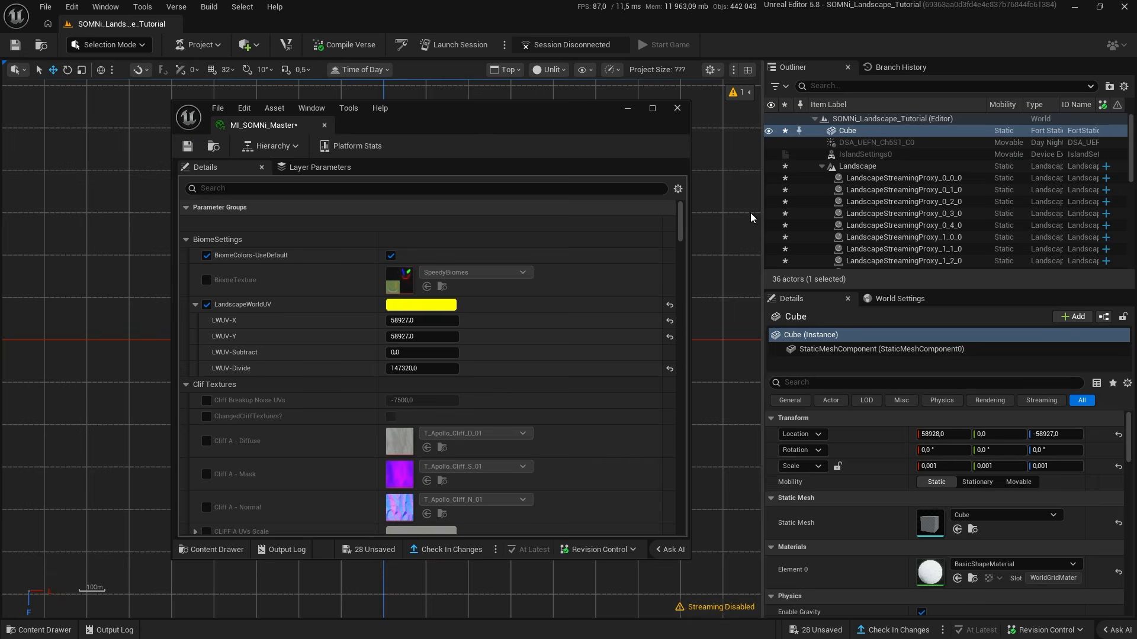
{"action": "left_click", "coordinate": [862, 166]}
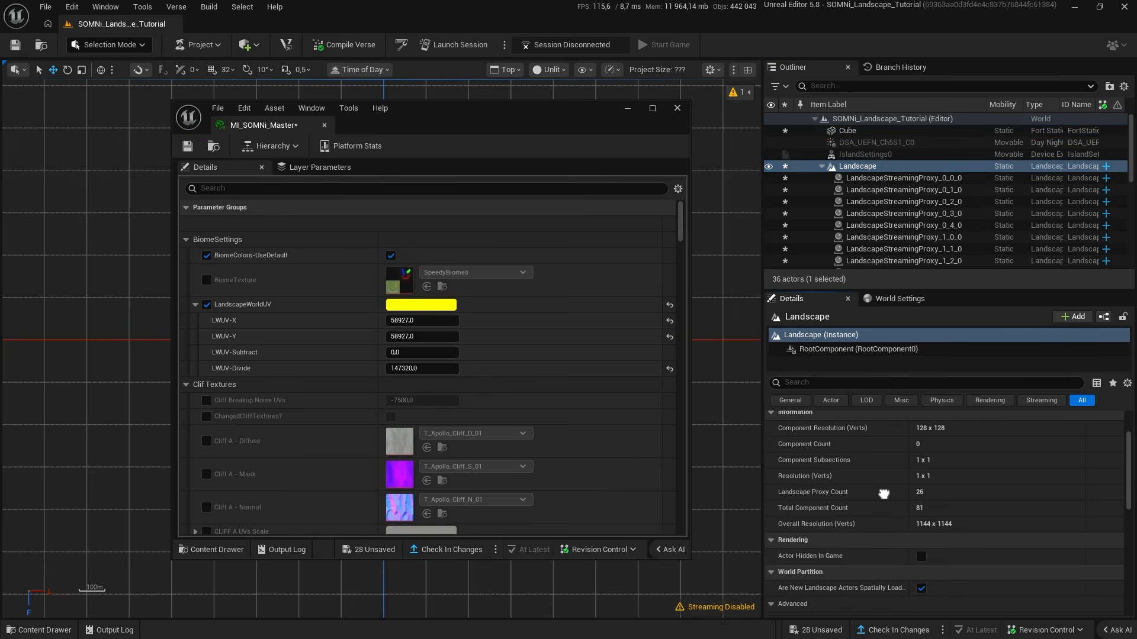
{"action": "scroll", "coordinate": [934, 536], "scroll_direction": "down", "scroll_amount": 3}
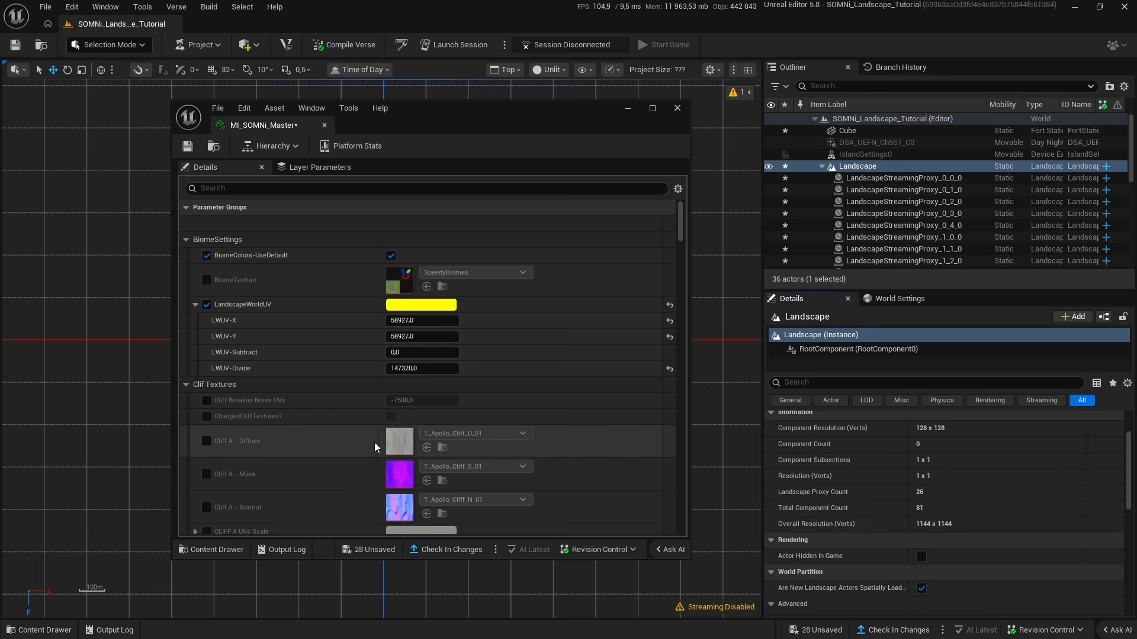
{"action": "left_click", "coordinate": [417, 369]}
{"action": "type", "text": "114"}
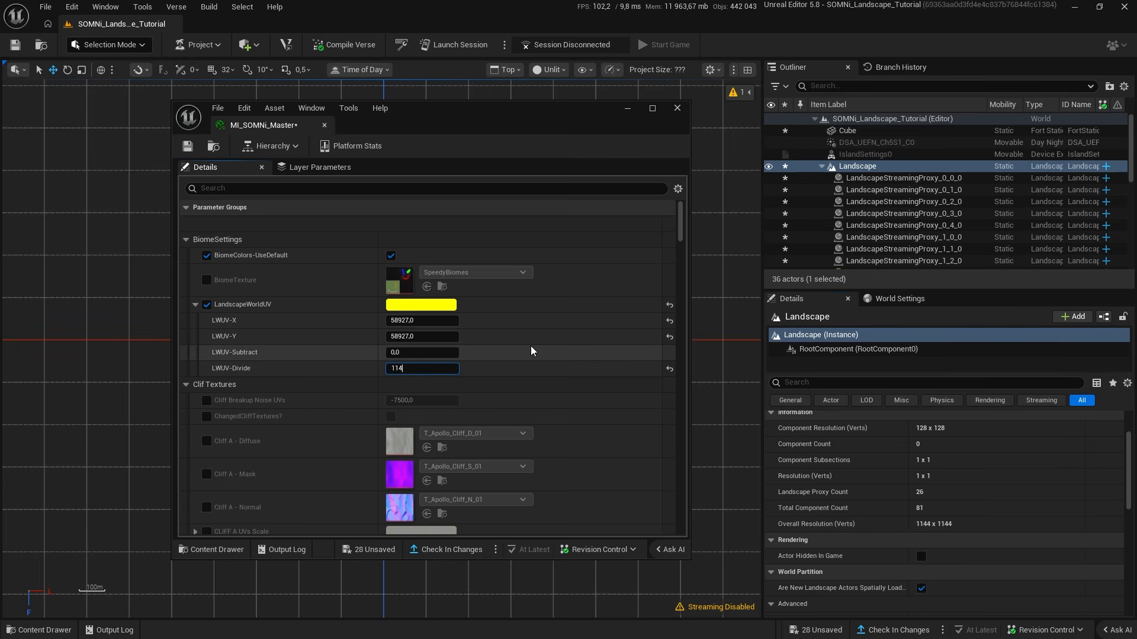
{"action": "type", "text": "3*"}
{"action": "scroll", "coordinate": [917, 488], "scroll_direction": "up", "scroll_amount": 2}
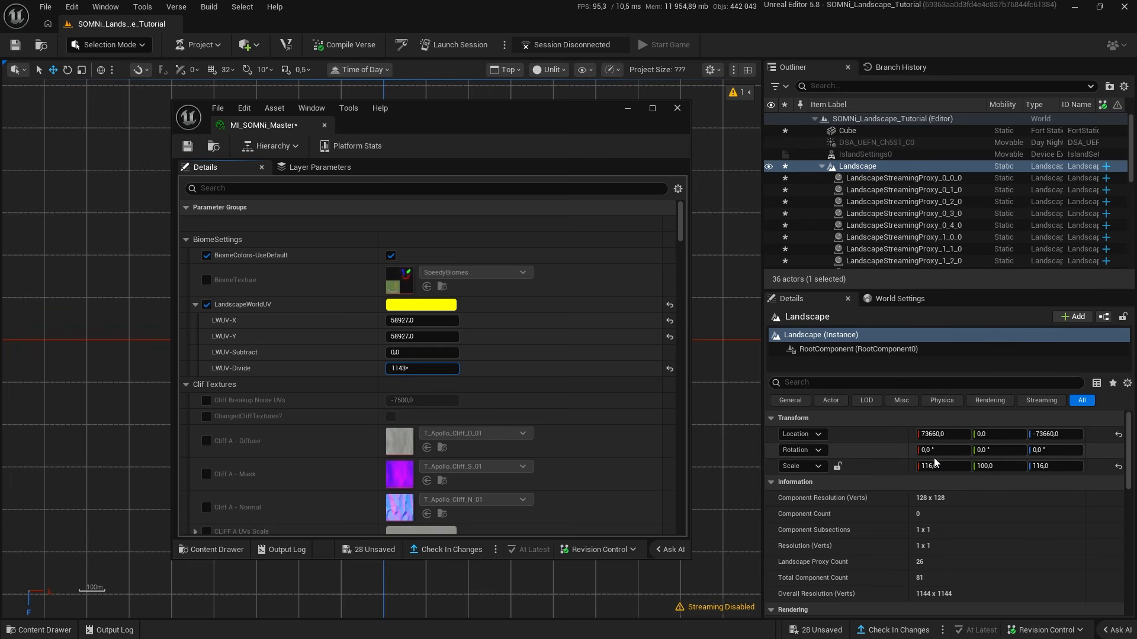
{"action": "key", "text": "Return"}
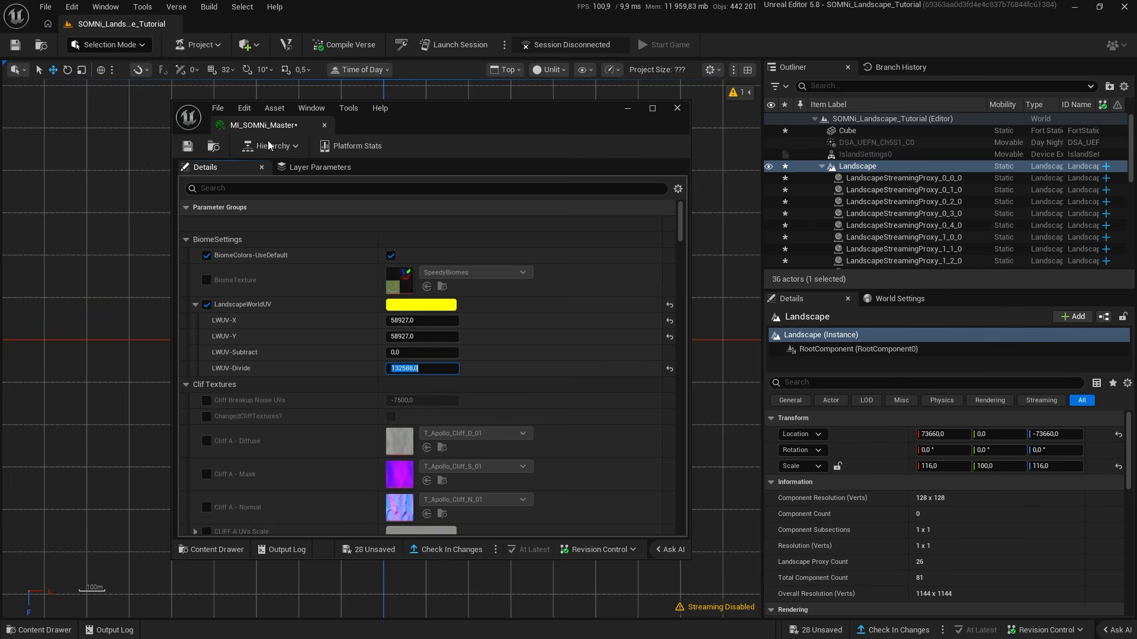
{"action": "left_click", "coordinate": [188, 146]}
{"action": "left_click", "coordinate": [629, 108]}
Inspect the biome mask's alignment at the lower-left corner and up along the terrain's left edge.
{"action": "scroll", "coordinate": [352, 394], "scroll_direction": "up", "scroll_amount": 6}
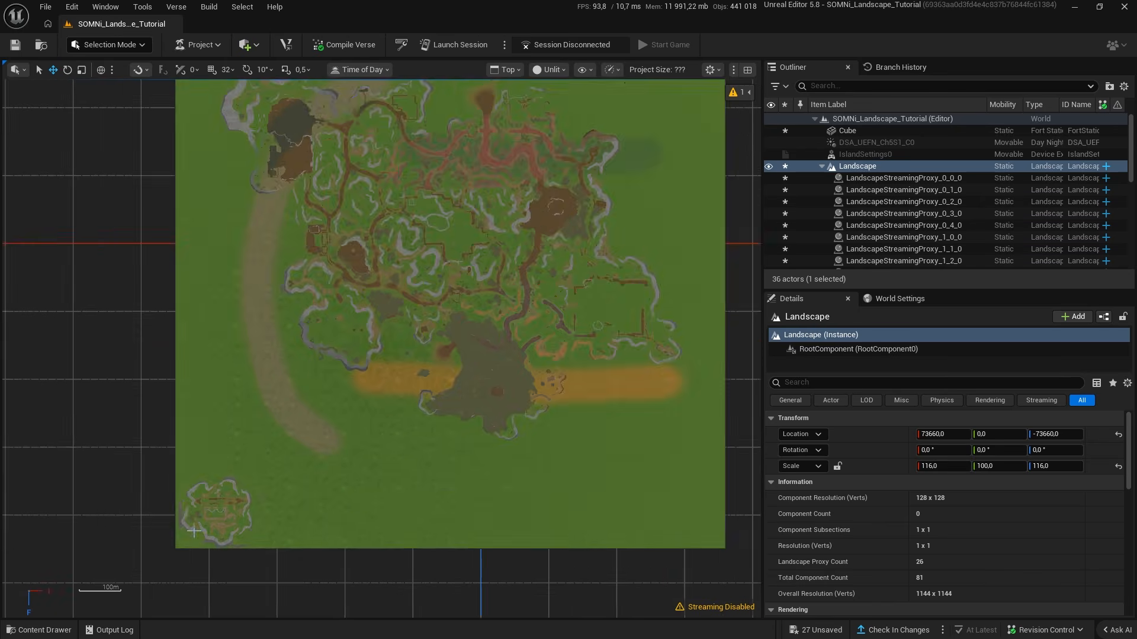
{"action": "scroll", "coordinate": [356, 318], "scroll_direction": "up", "scroll_amount": 8}
{"action": "scroll", "coordinate": [357, 318], "scroll_direction": "down", "scroll_amount": 12}
{"action": "right_click_drag", "start_coordinate": [369, 284], "coordinate": [373, 583]}
{"action": "scroll", "coordinate": [349, 237], "scroll_direction": "down", "scroll_amount": 2}
{"action": "right_click_drag", "start_coordinate": [337, 148], "coordinate": [314, 581]}
{"action": "right_click_drag", "start_coordinate": [291, 196], "coordinate": [329, 540]}
{"action": "scroll", "coordinate": [306, 216], "scroll_direction": "up", "scroll_amount": 5}
{"action": "scroll", "coordinate": [322, 296], "scroll_direction": "up", "scroll_amount": 3}
{"action": "right_click_drag", "start_coordinate": [335, 361], "coordinate": [386, 147]}
{"action": "scroll", "coordinate": [324, 314], "scroll_direction": "down", "scroll_amount": 7}
{"action": "scroll", "coordinate": [411, 223], "scroll_direction": "up", "scroll_amount": 5}
{"action": "scroll", "coordinate": [435, 376], "scroll_direction": "up", "scroll_amount": 3}
{"action": "scroll", "coordinate": [449, 373], "scroll_direction": "down", "scroll_amount": 10}
{"action": "scroll", "coordinate": [417, 256], "scroll_direction": "down", "scroll_amount": 5}
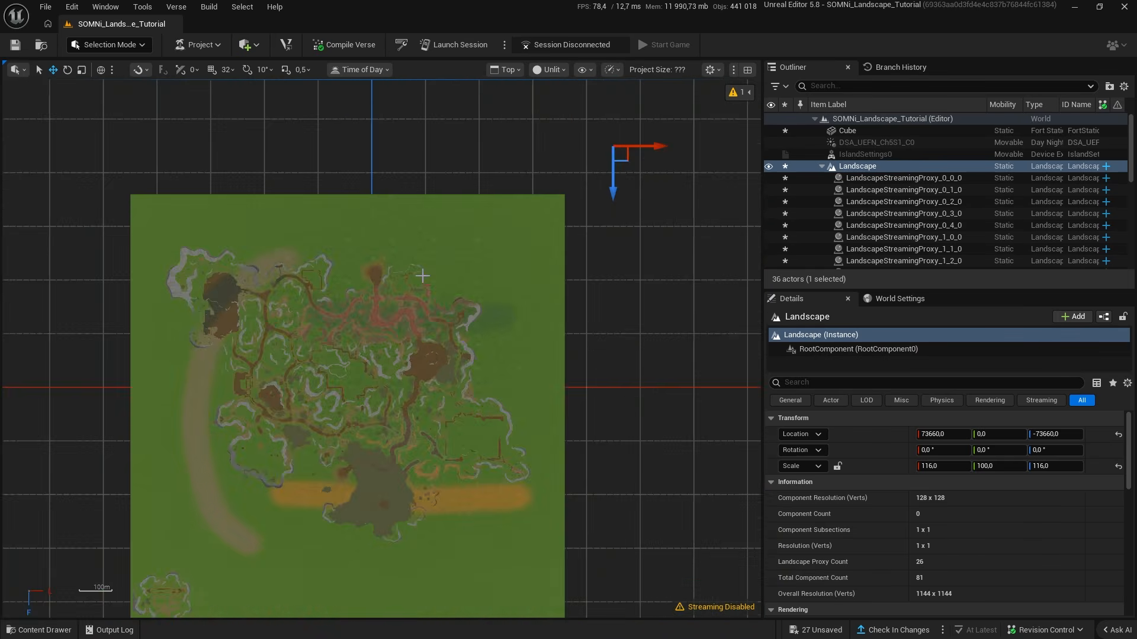
Check the biome mask's alignment from the lower-right corner along the right edge to the upper-right corner.
{"action": "right_click_drag", "start_coordinate": [524, 583], "coordinate": [451, 360]}
{"action": "scroll", "coordinate": [475, 386], "scroll_direction": "up", "scroll_amount": 4}
{"action": "scroll", "coordinate": [491, 409], "scroll_direction": "up", "scroll_amount": 6}
{"action": "scroll", "coordinate": [489, 407], "scroll_direction": "up", "scroll_amount": 10}
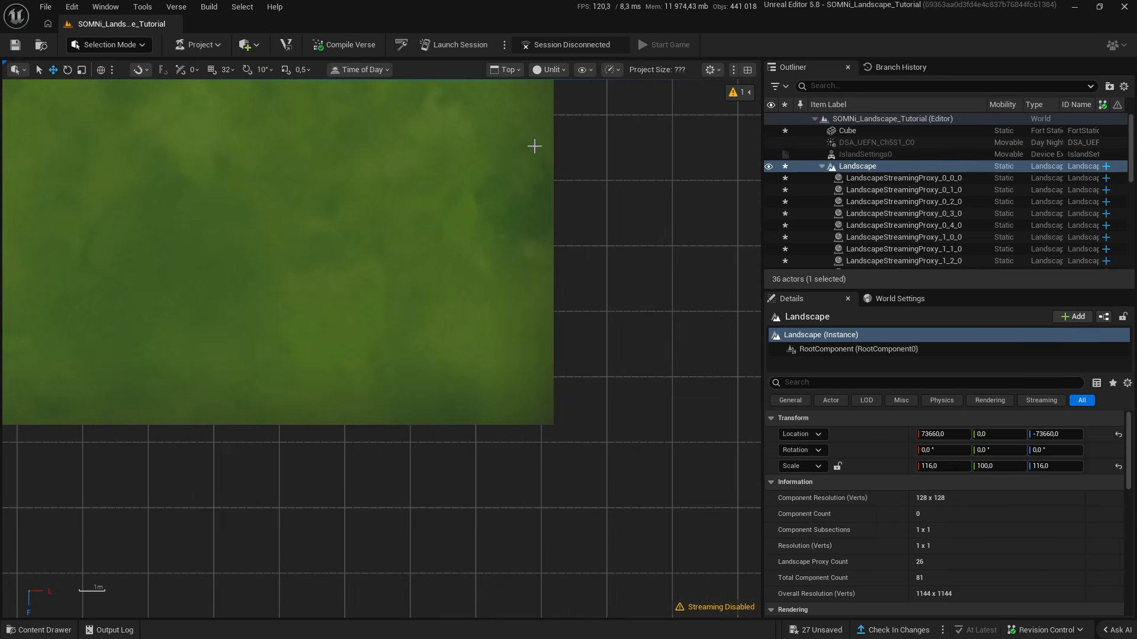
{"action": "scroll", "coordinate": [482, 348], "scroll_direction": "down", "scroll_amount": 7}
{"action": "right_click_drag", "start_coordinate": [503, 254], "coordinate": [473, 503]}
{"action": "right_click_drag", "start_coordinate": [540, 219], "coordinate": [525, 467]}
{"action": "right_click_drag", "start_coordinate": [506, 213], "coordinate": [488, 462]}
{"action": "right_click_drag", "start_coordinate": [439, 220], "coordinate": [414, 474]}
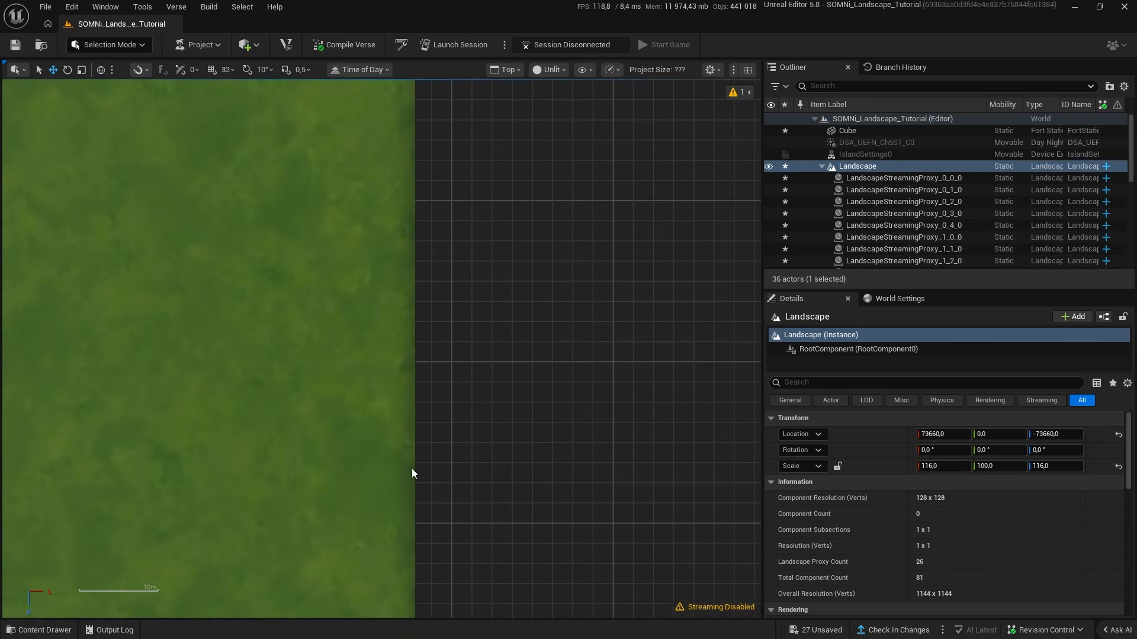
{"action": "right_click_drag", "start_coordinate": [415, 237], "coordinate": [438, 474]}
{"action": "right_click_drag", "start_coordinate": [472, 207], "coordinate": [541, 391]}
{"action": "right_click_drag", "start_coordinate": [515, 308], "coordinate": [508, 622]}
{"action": "right_click_drag", "start_coordinate": [563, 237], "coordinate": [548, 382]}
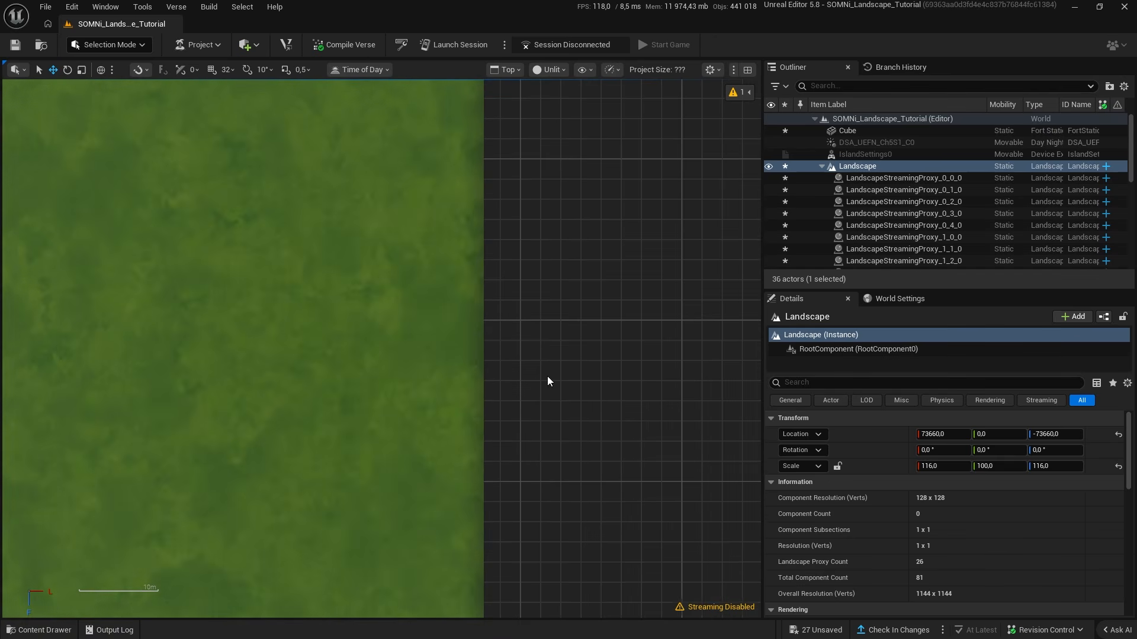
{"action": "scroll", "coordinate": [547, 382], "scroll_direction": "down", "scroll_amount": 9}
{"action": "right_click_drag", "start_coordinate": [526, 195], "coordinate": [474, 409]}
{"action": "scroll", "coordinate": [475, 408], "scroll_direction": "up", "scroll_amount": 8}
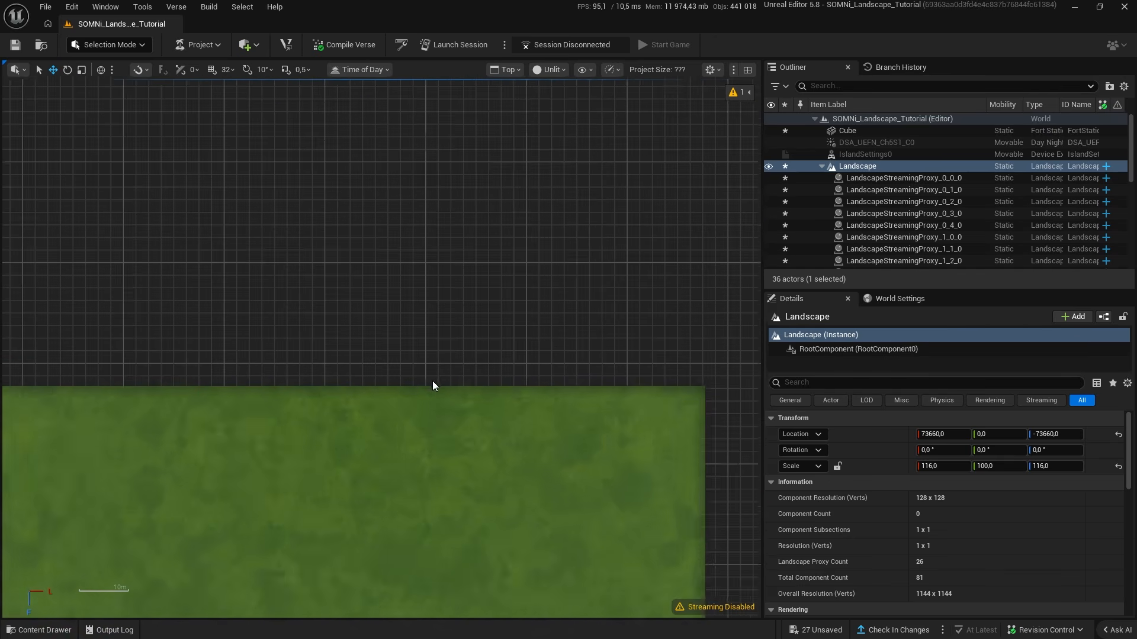
{"action": "right_click_drag", "start_coordinate": [418, 360], "coordinate": [477, 304]}
{"action": "scroll", "coordinate": [477, 304], "scroll_direction": "down", "scroll_amount": 9}
{"action": "scroll", "coordinate": [475, 289], "scroll_direction": "down", "scroll_amount": 7}
{"action": "right_click_drag", "start_coordinate": [322, 398], "coordinate": [418, 266]}
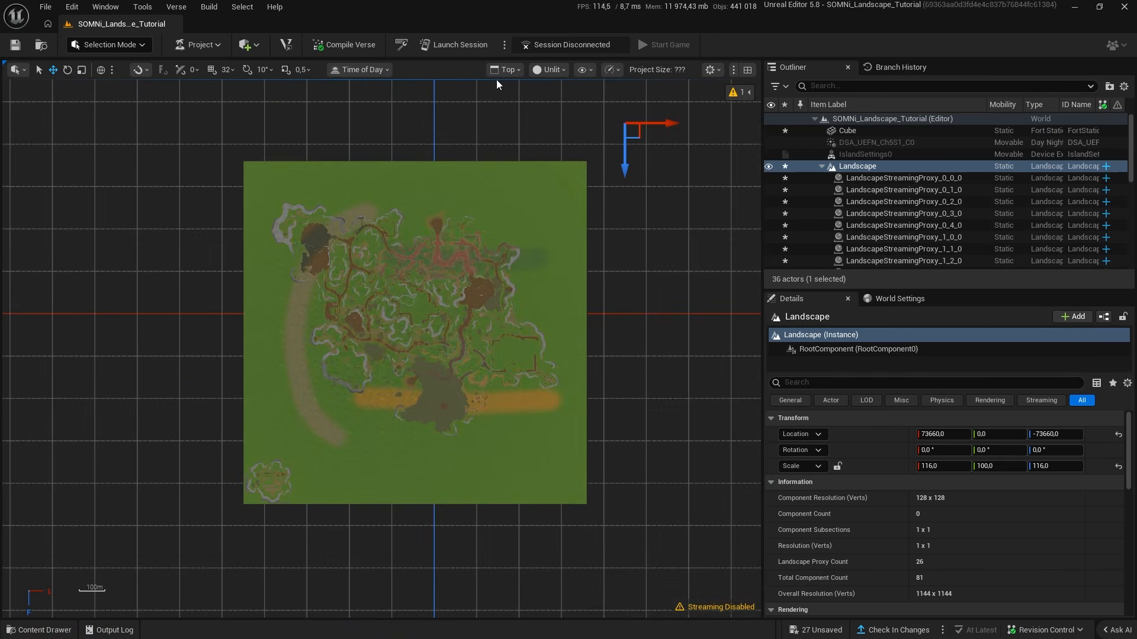
Switch the viewport from the top view to perspective and frame the whole landscape.
{"action": "left_click", "coordinate": [505, 69]}
{"action": "left_click", "coordinate": [516, 119]}
{"action": "right_click_drag", "start_coordinate": [487, 187], "coordinate": [447, 216]}
{"action": "scroll", "coordinate": [408, 178], "scroll_direction": "up", "scroll_amount": 16}
{"action": "key", "text": "s"}
{"action": "key", "text": "w"}
{"action": "key", "text": "s"}
Shift the landscape along its forward axis twice to see how the biome mask reacts, undoing each move.
{"action": "left_click_drag", "start_coordinate": [324, 156], "coordinate": [118, 146]}
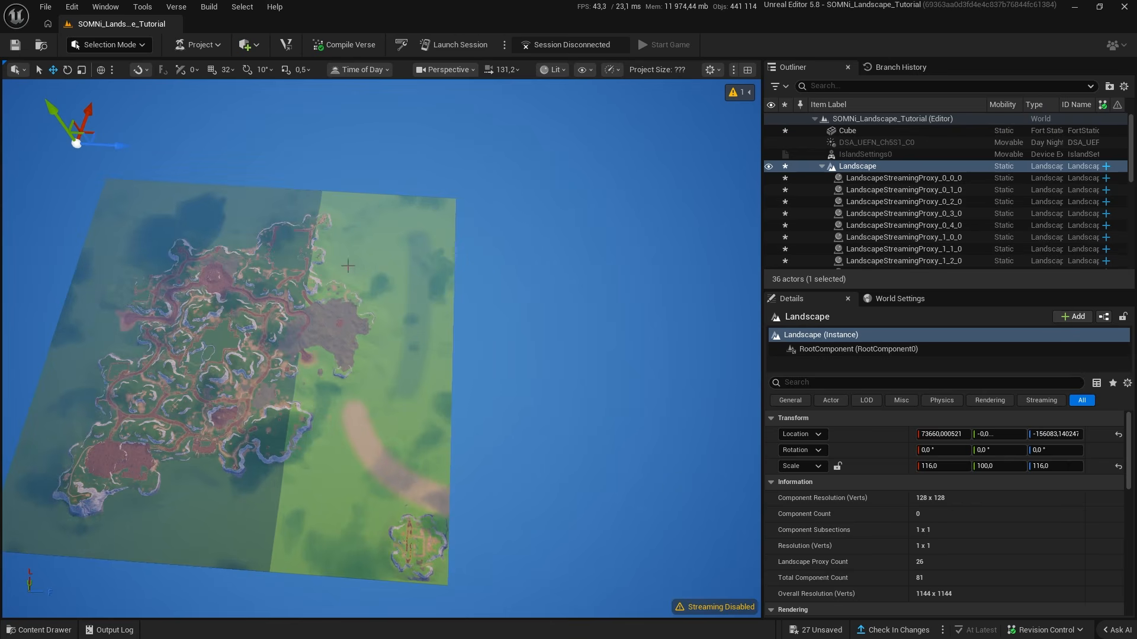
{"action": "key", "text": "ctrl+z"}
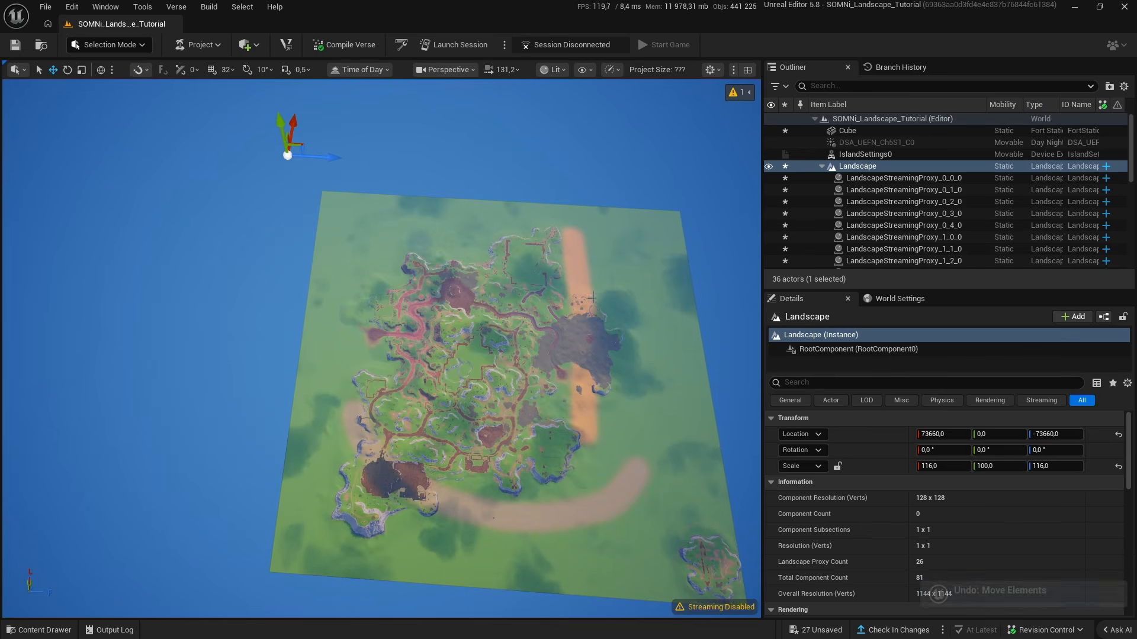
{"action": "left_click_drag", "start_coordinate": [325, 156], "coordinate": [260, 153]}
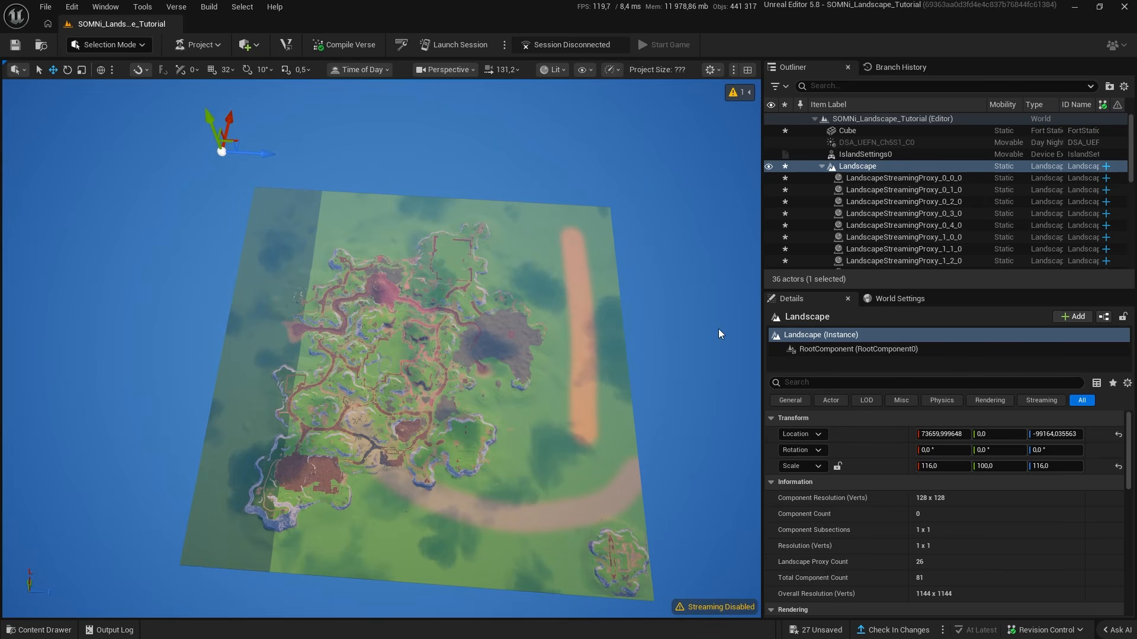
{"action": "key", "text": "ctrl+z"}
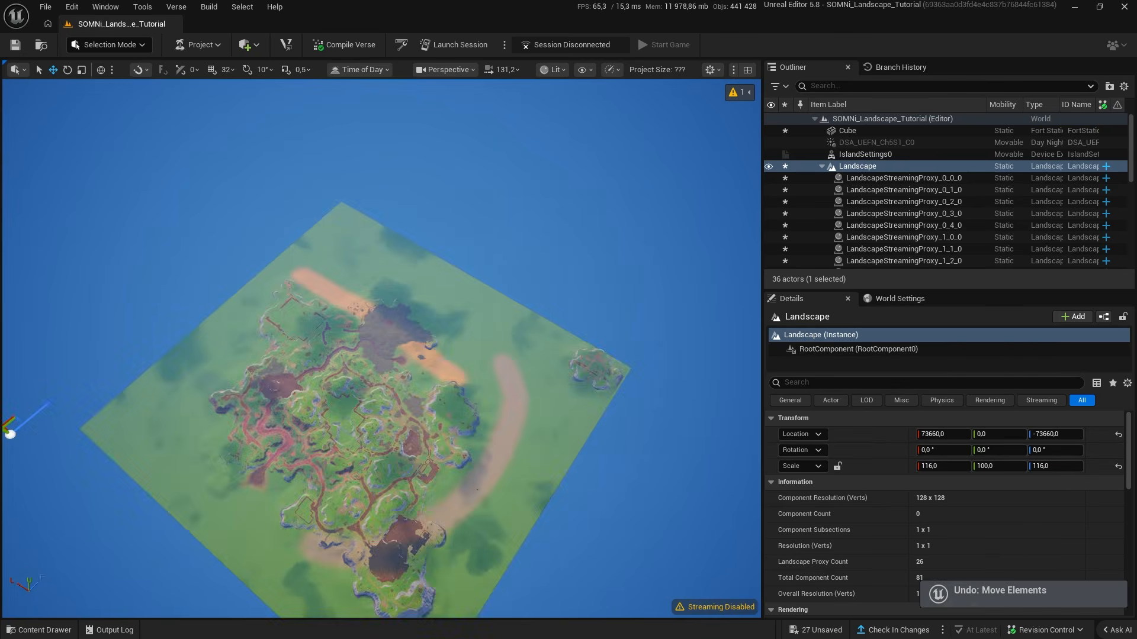
Examine the biome colours and ground textures up close across the terrain's hills, cliffs and dirt paths.
{"action": "key", "text": "w"}
{"action": "scroll", "coordinate": [417, 305], "scroll_direction": "down", "scroll_amount": 6}
{"action": "right_click_drag", "start_coordinate": [417, 305], "coordinate": [440, 267]}
{"action": "key", "text": "w"}
{"action": "scroll", "coordinate": [376, 299], "scroll_direction": "down", "scroll_amount": 19}
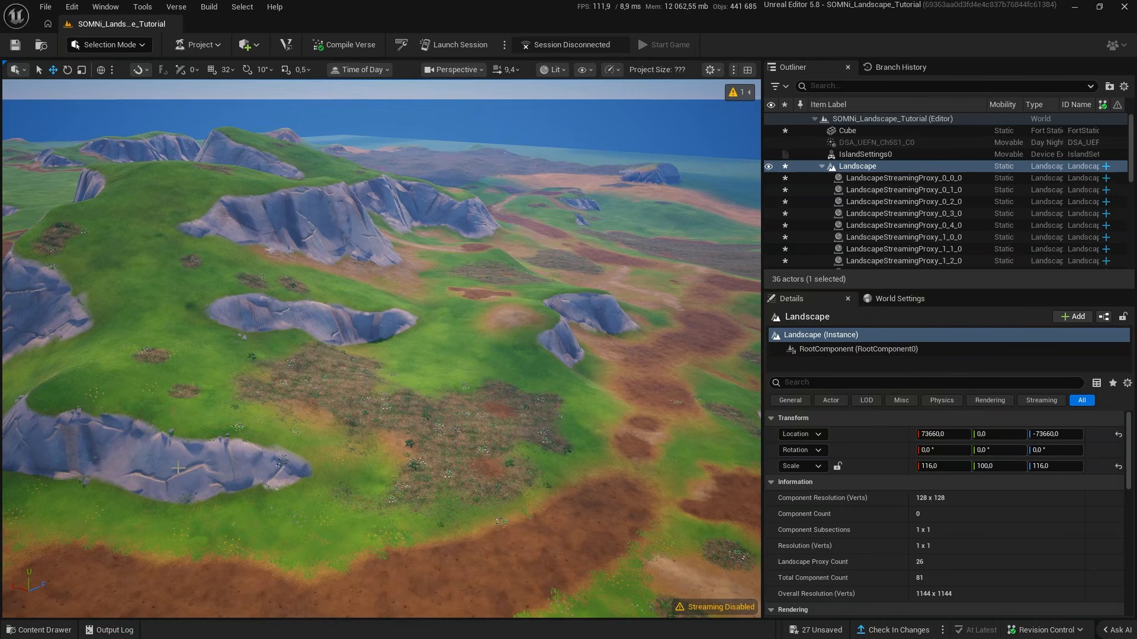
{"action": "right_click_drag", "start_coordinate": [143, 474], "coordinate": [59, 510]}
{"action": "key", "text": "w"}
{"action": "scroll", "coordinate": [143, 474], "scroll_direction": "down", "scroll_amount": 5}
{"action": "key", "text": "w"}
{"action": "right_click_drag", "start_coordinate": [334, 450], "coordinate": [254, 460]}
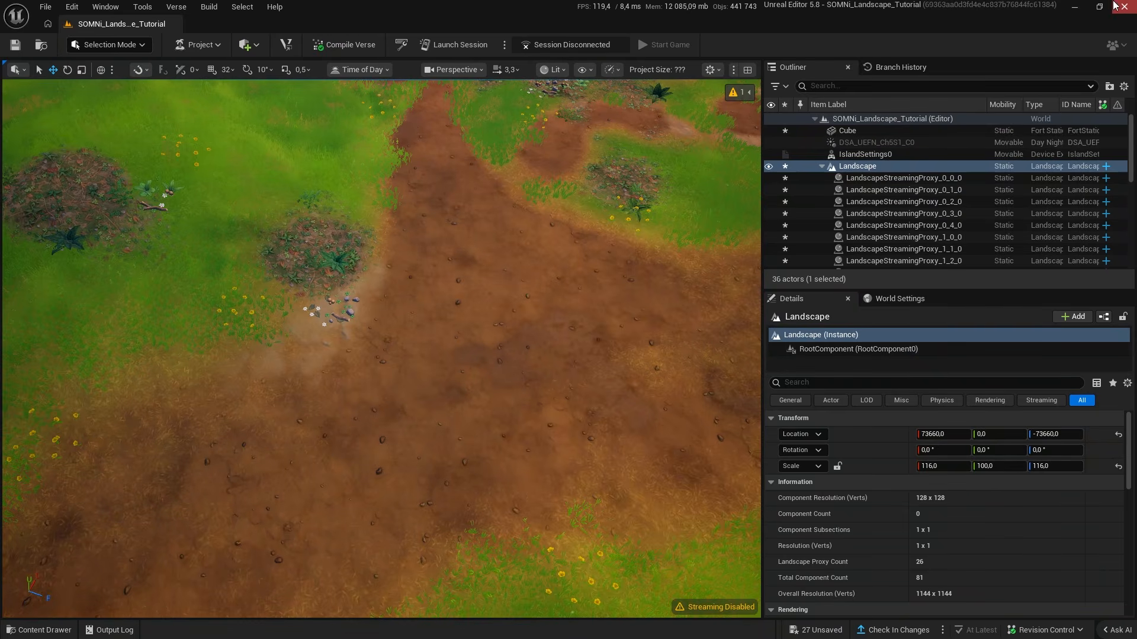
Display the landscape in the Base Color buffer visualization, then switch the viewport to the top view.
{"action": "left_click", "coordinate": [561, 70]}
{"action": "mouse_move", "coordinate": [580, 229]}
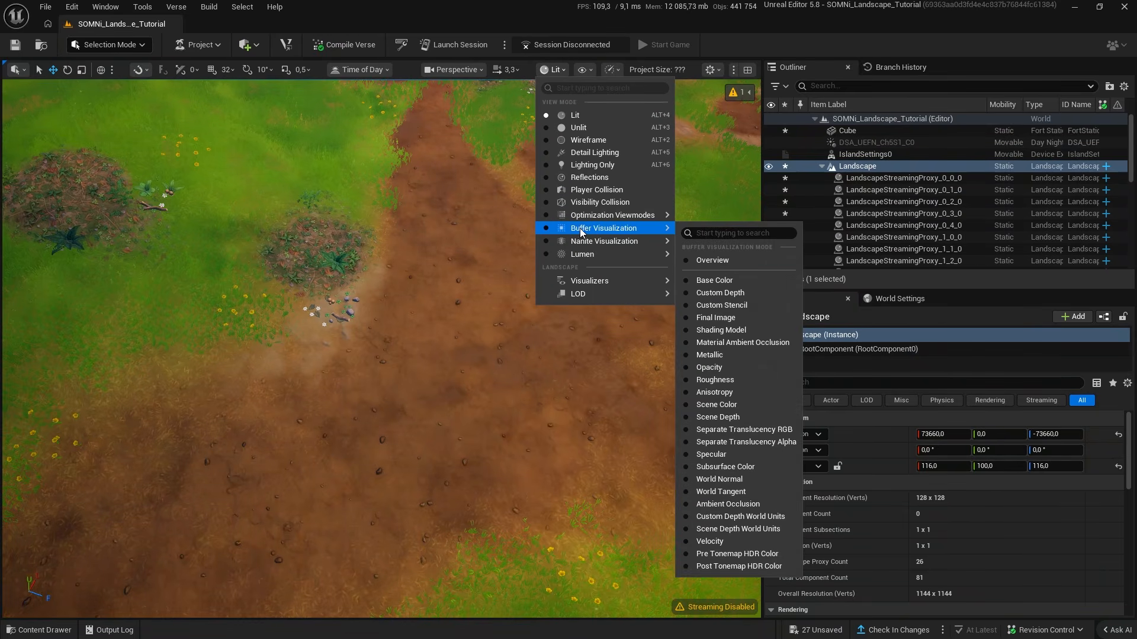
{"action": "left_click", "coordinate": [715, 280]}
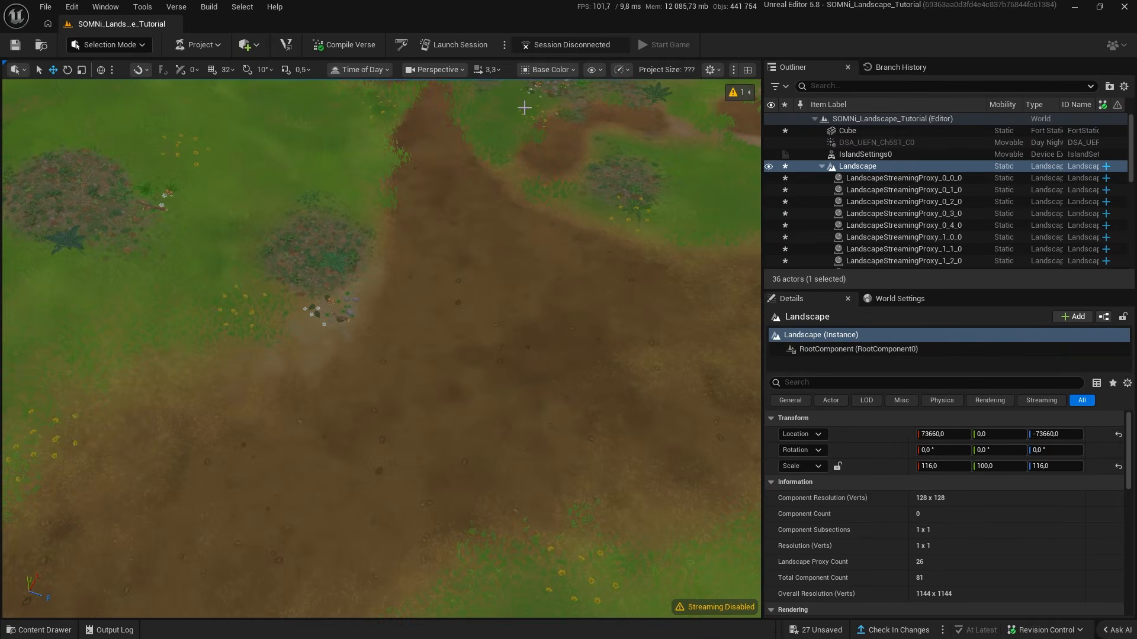
{"action": "left_click", "coordinate": [594, 70]}
{"action": "left_click", "coordinate": [418, 70]}
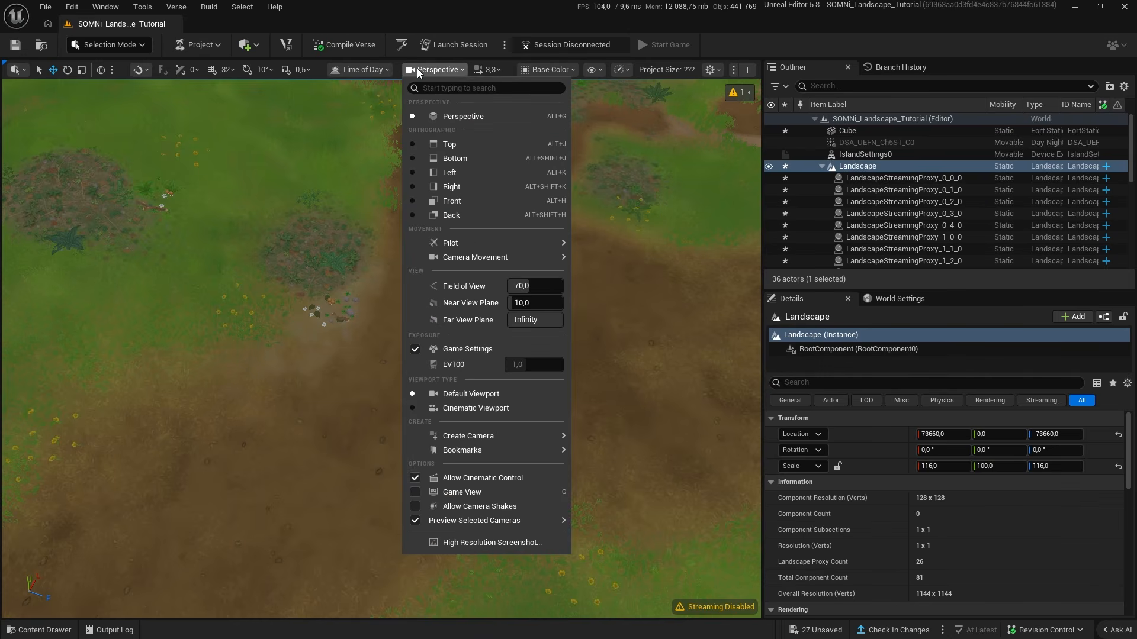
{"action": "left_click", "coordinate": [450, 144]}
Hide static meshes in the top view and frame the whole landscape to examine its painted layers.
{"action": "left_click", "coordinate": [591, 72]}
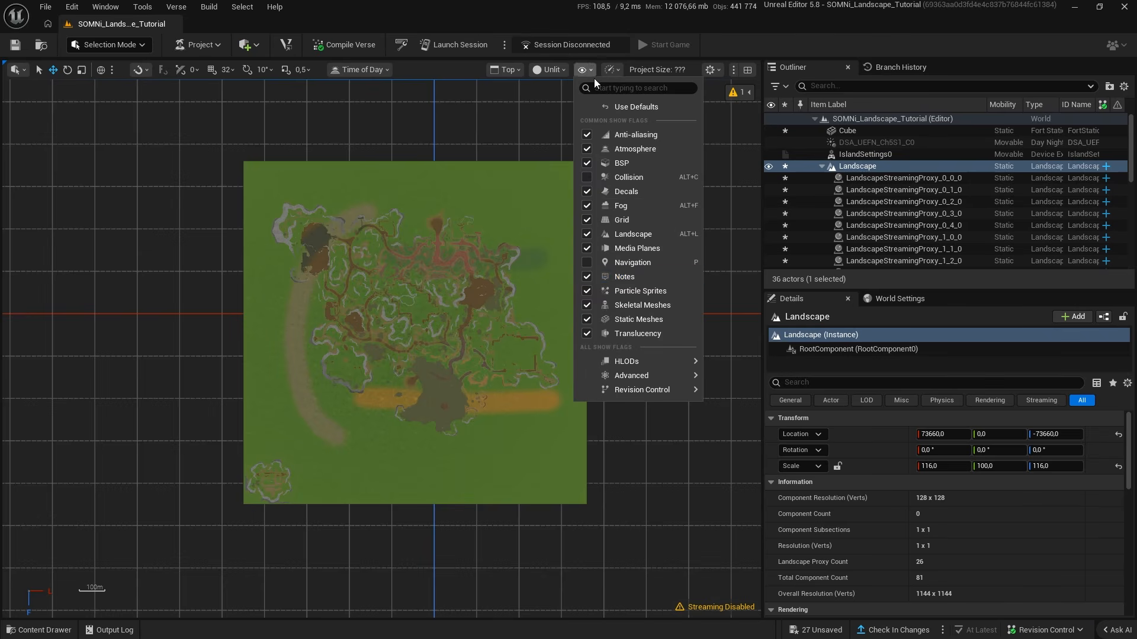
{"action": "left_click", "coordinate": [615, 323]}
{"action": "scroll", "coordinate": [424, 391], "scroll_direction": "up", "scroll_amount": 8}
{"action": "right_click_drag", "start_coordinate": [382, 302], "coordinate": [351, 556]}
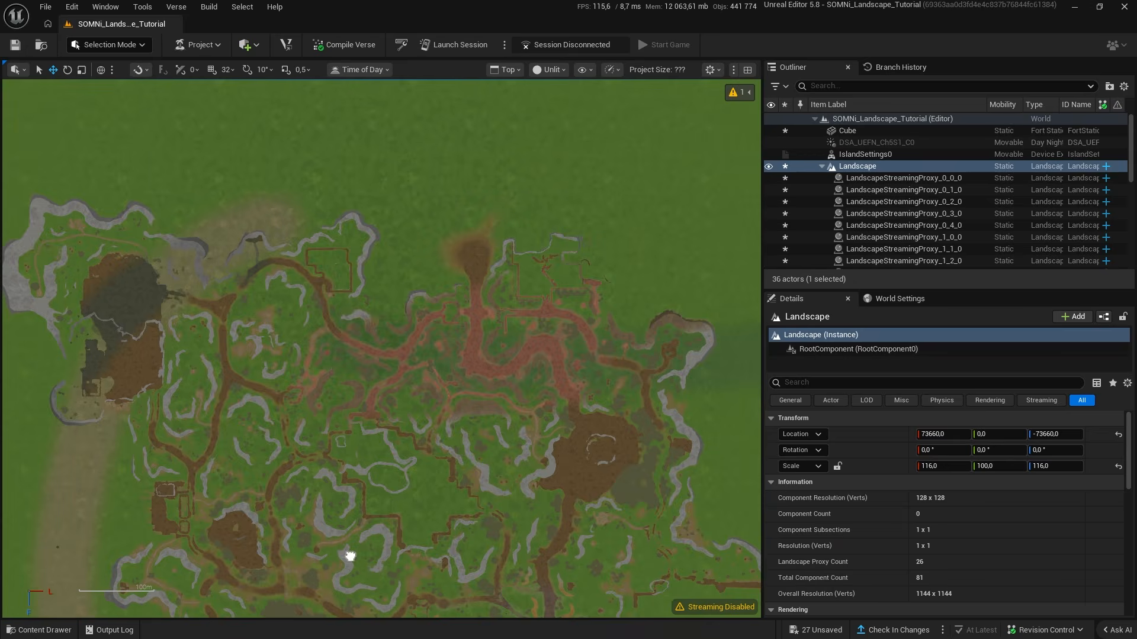
{"action": "key", "text": "f"}
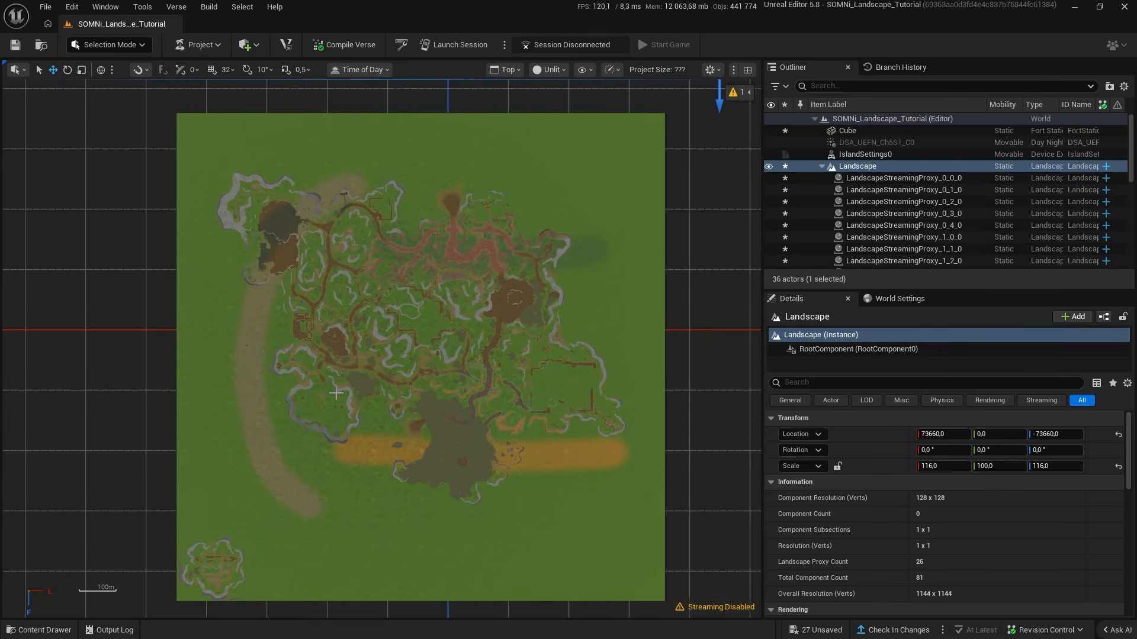
Return the viewport to the perspective view with Lit shading and show static meshes again.
{"action": "left_click", "coordinate": [507, 70]}
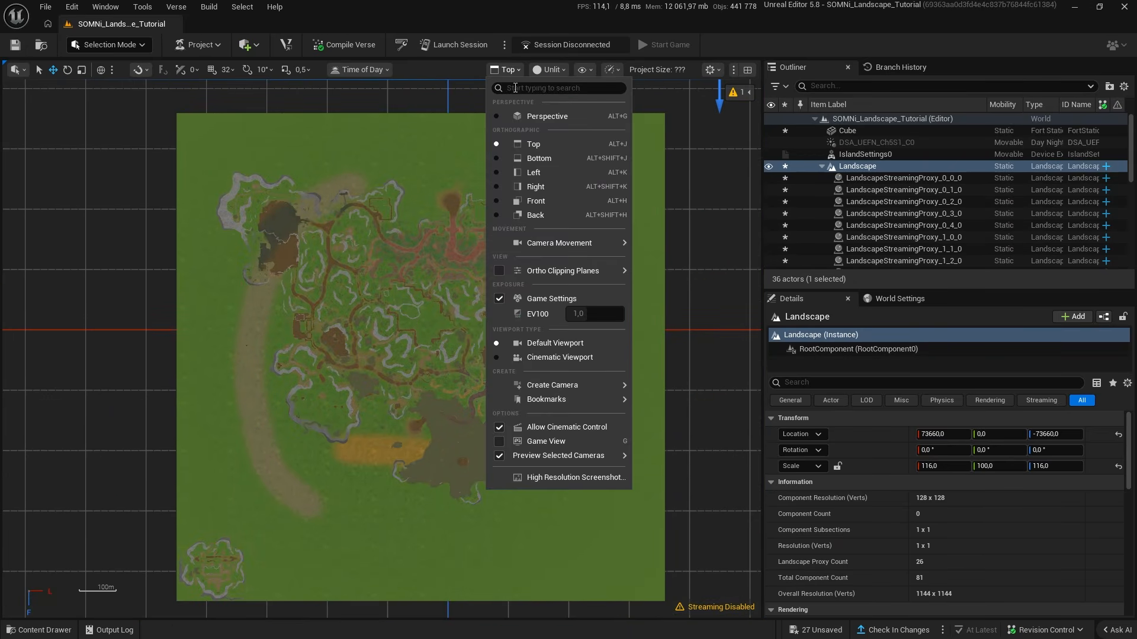
{"action": "left_click", "coordinate": [527, 113]}
{"action": "left_click", "coordinate": [551, 70]}
{"action": "left_click", "coordinate": [556, 116]}
{"action": "right_click_drag", "start_coordinate": [533, 195], "coordinate": [651, 107]}
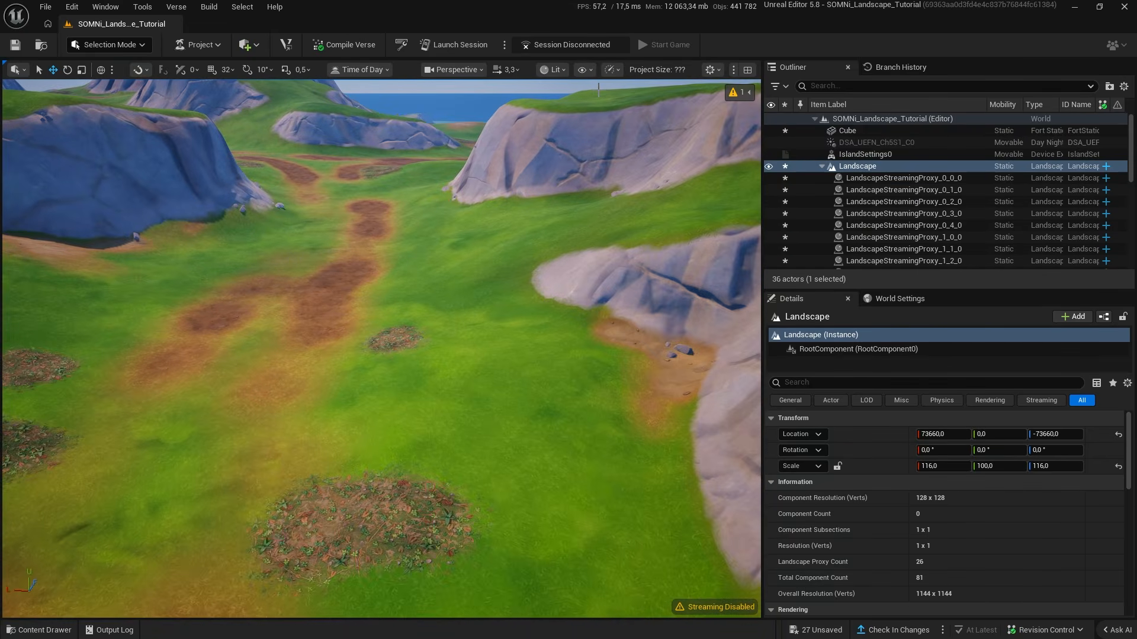
{"action": "left_click", "coordinate": [582, 70]}
{"action": "left_click", "coordinate": [631, 319]}
Enter Landscape mode, go to its paint target layers and open the file import/export for the Mud layer.
{"action": "left_click", "coordinate": [122, 45]}
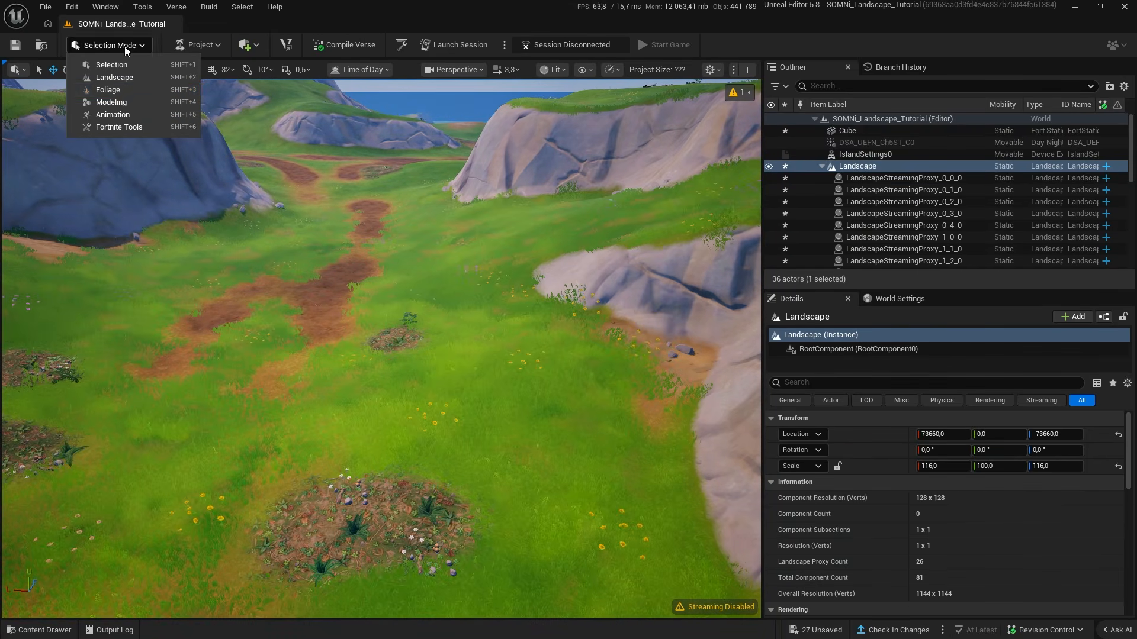
{"action": "left_click", "coordinate": [118, 78]}
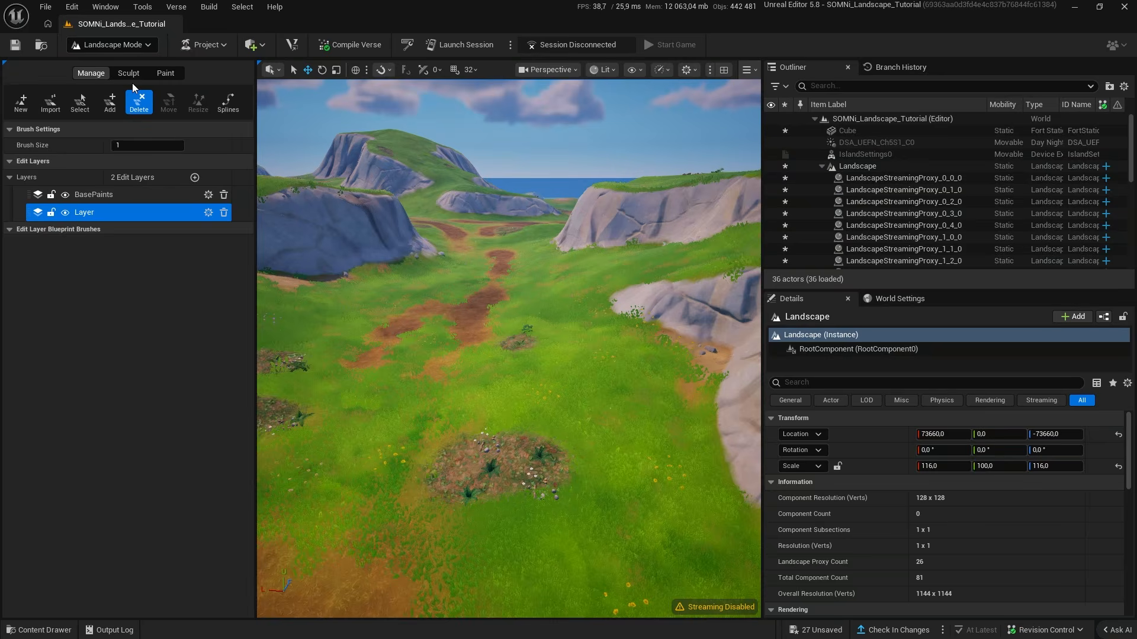
{"action": "left_click", "coordinate": [165, 73]}
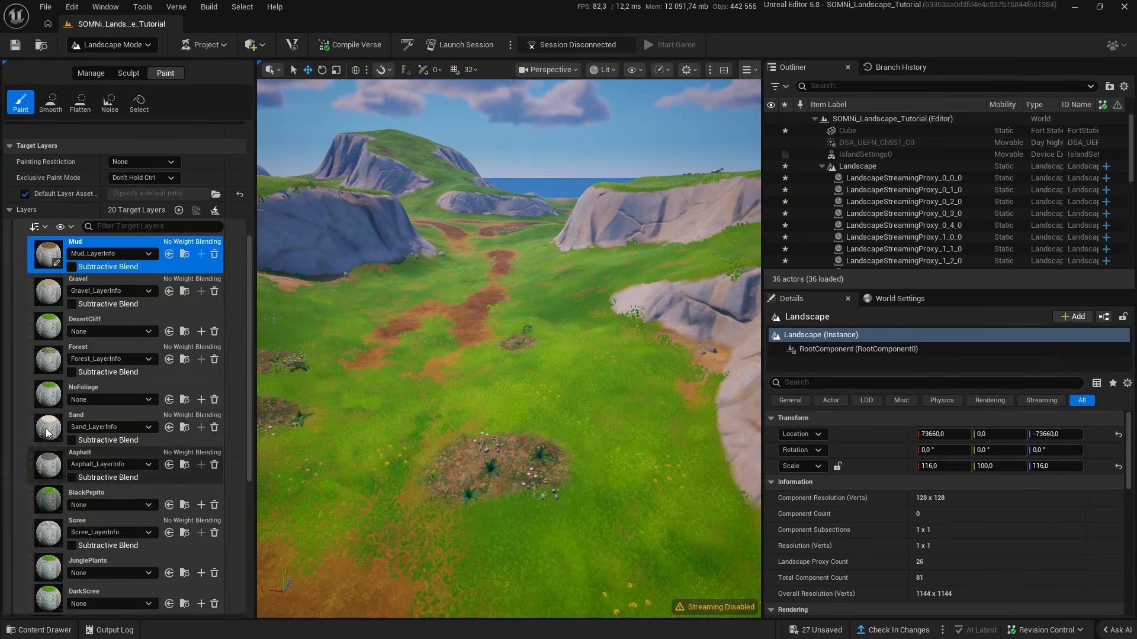
{"action": "scroll", "coordinate": [126, 396], "scroll_direction": "down", "scroll_amount": 5}
{"action": "scroll", "coordinate": [149, 250], "scroll_direction": "up", "scroll_amount": 4}
{"action": "right_click", "coordinate": [73, 245]}
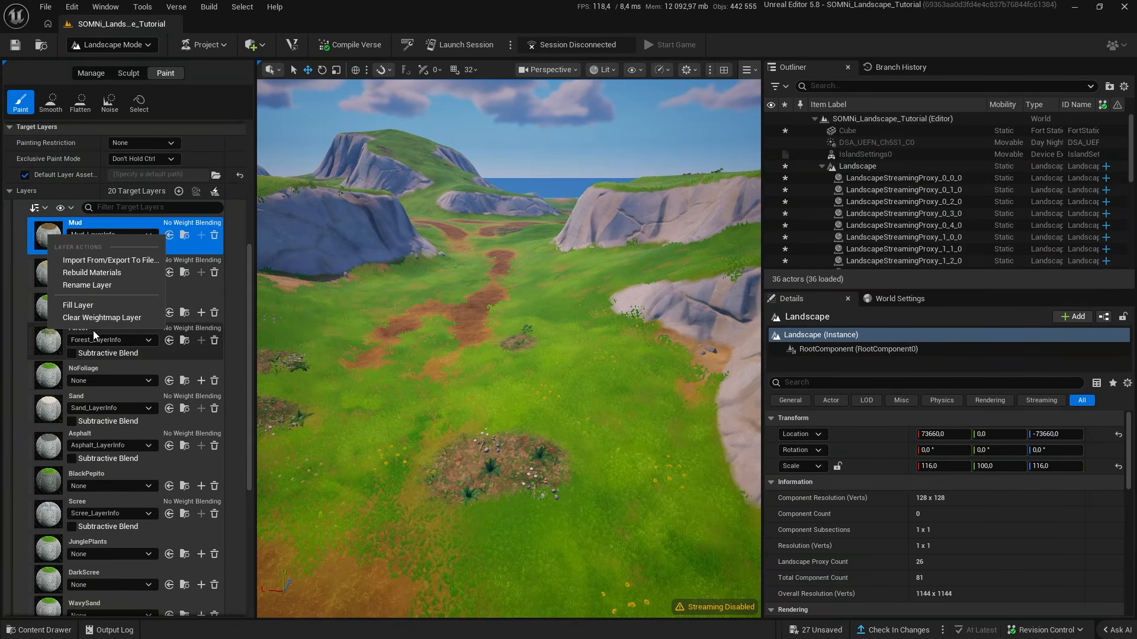
{"action": "left_click", "coordinate": [111, 265]}
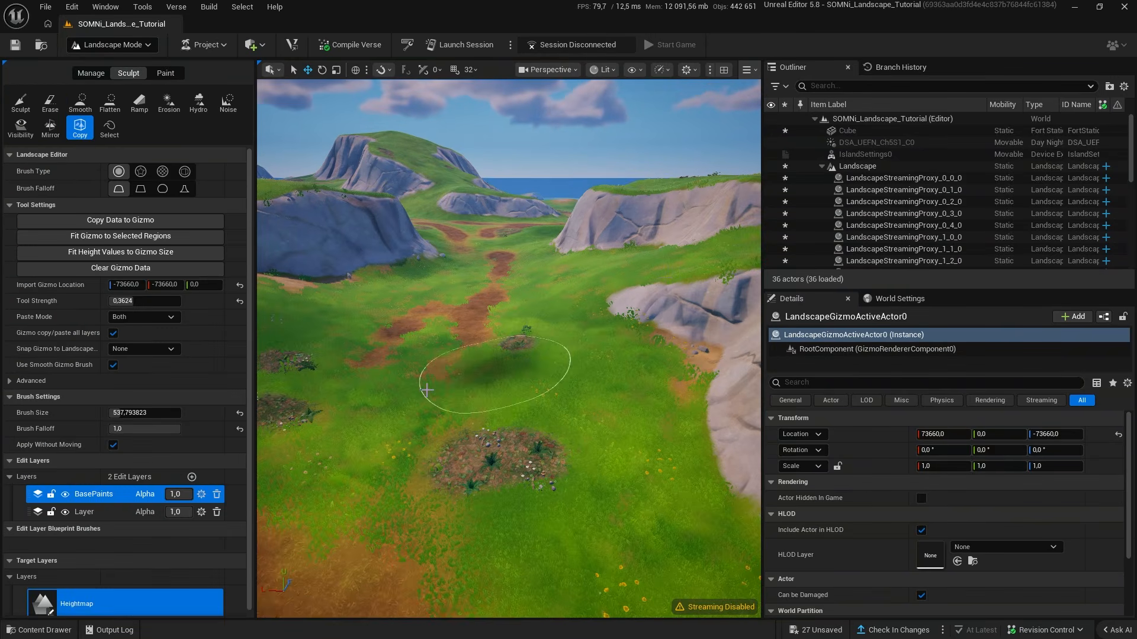
Open the MI_BasicGrassMeshes_TSF material instance from the SOMNi_Landscape_v3 Materials folder.
{"action": "left_click", "coordinate": [41, 630]}
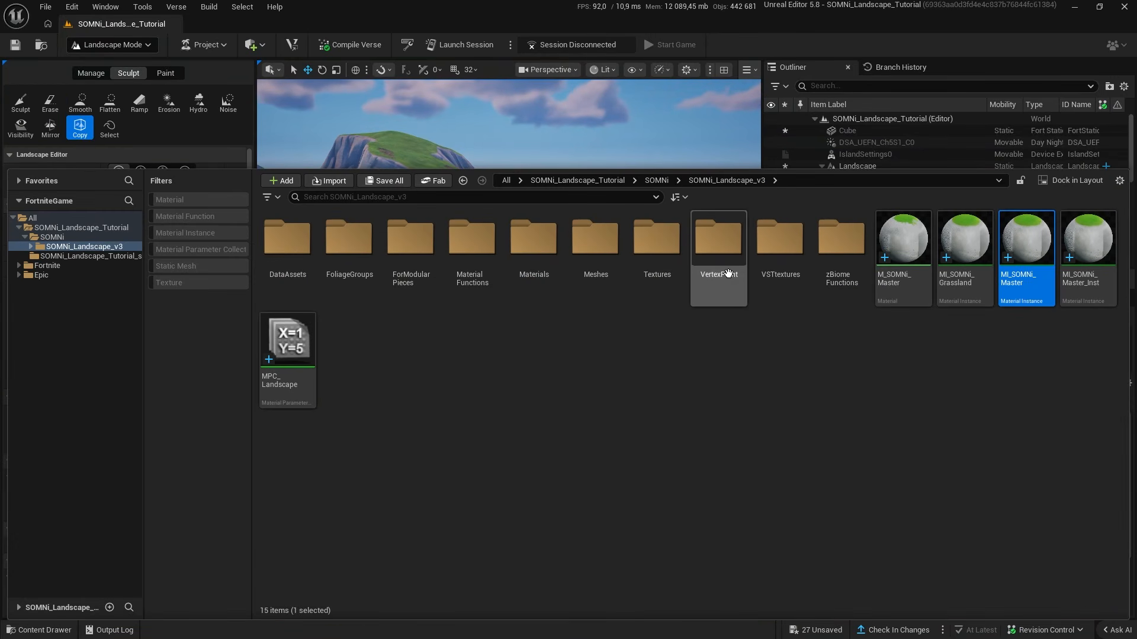
{"action": "left_click", "coordinate": [595, 279]}
{"action": "double_click", "coordinate": [533, 284]}
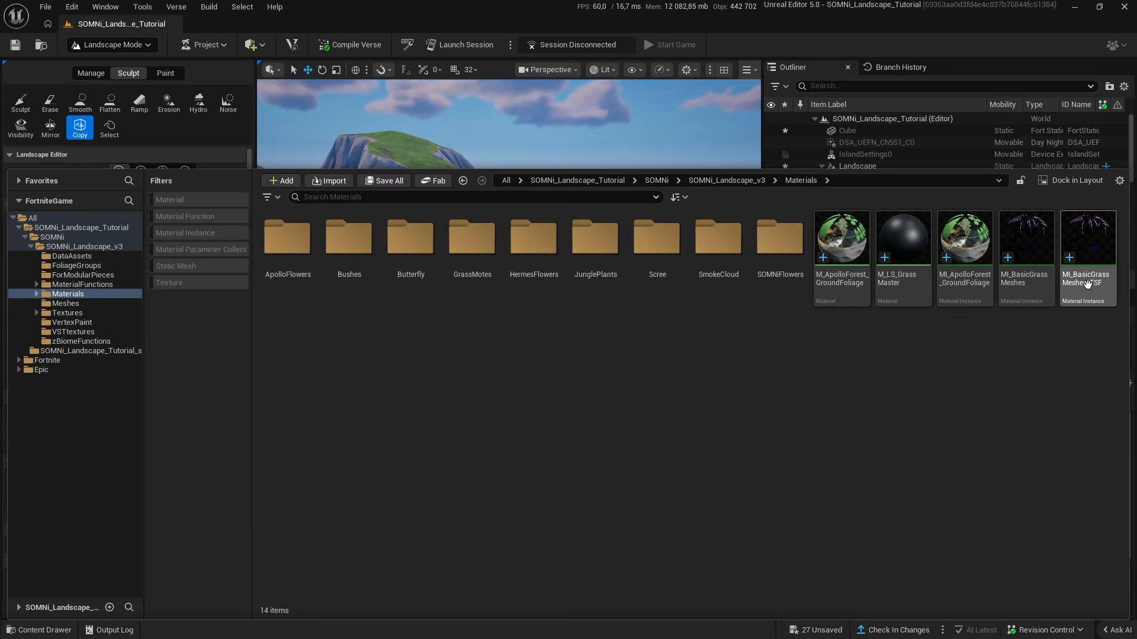
{"action": "double_click", "coordinate": [1088, 242]}
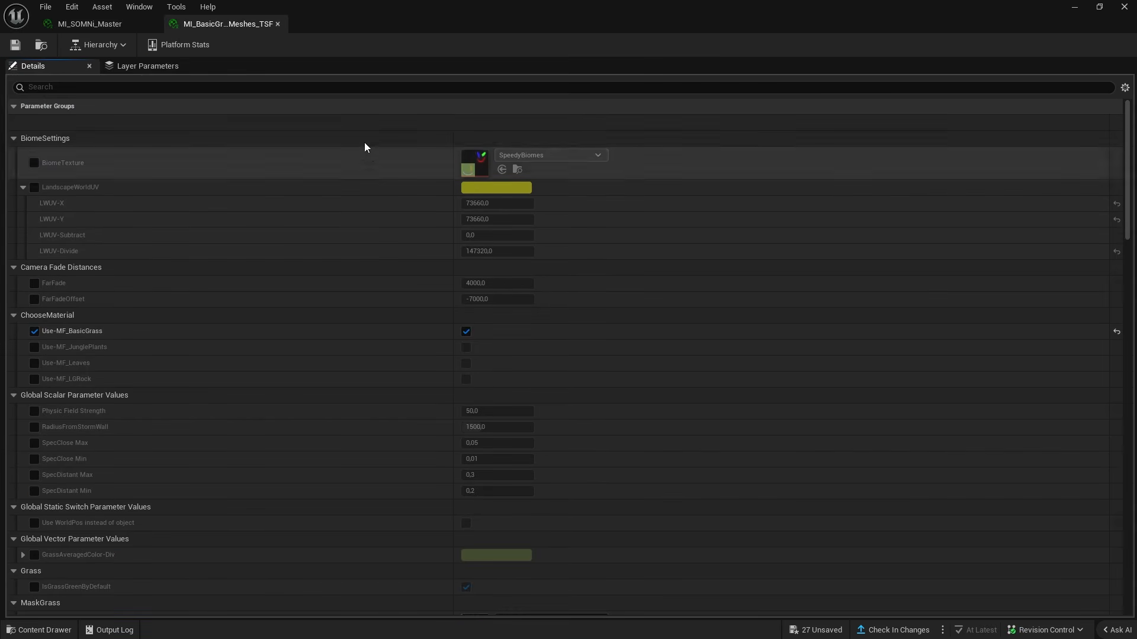
Filter the material instance's parameters by "vst" and enable UseVST.
{"action": "left_click", "coordinate": [345, 87]}
{"action": "type", "text": "srt"}
{"action": "key", "text": "BackSpace"}
{"action": "key", "text": "BackSpace"}
{"action": "key", "text": "BackSpace"}
{"action": "type", "text": "vst"}
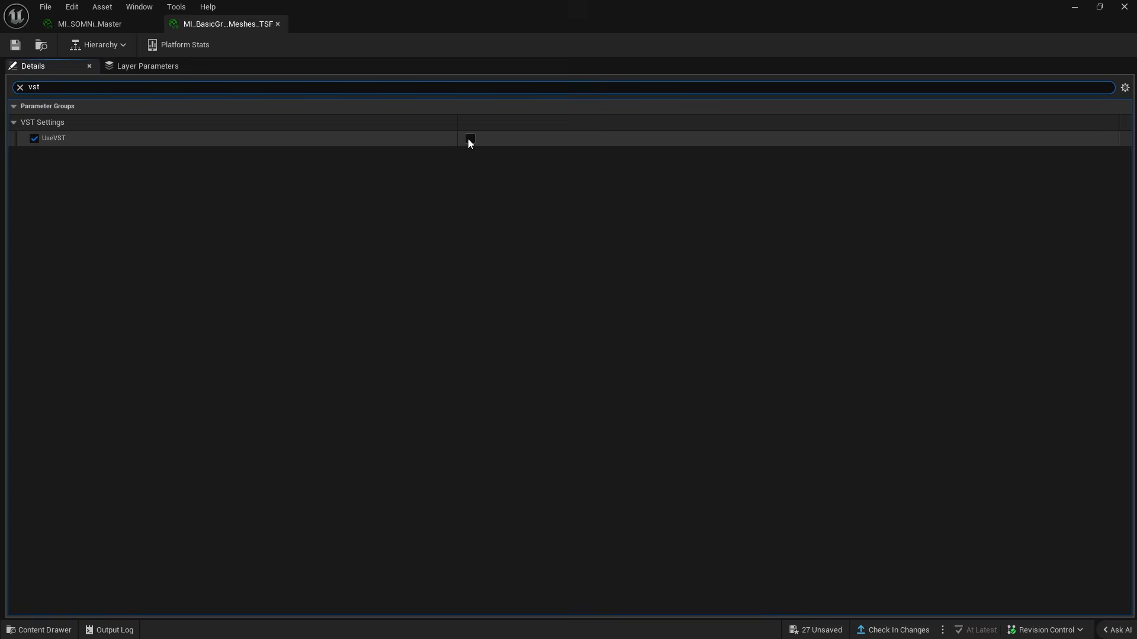
{"action": "left_click", "coordinate": [470, 139]}
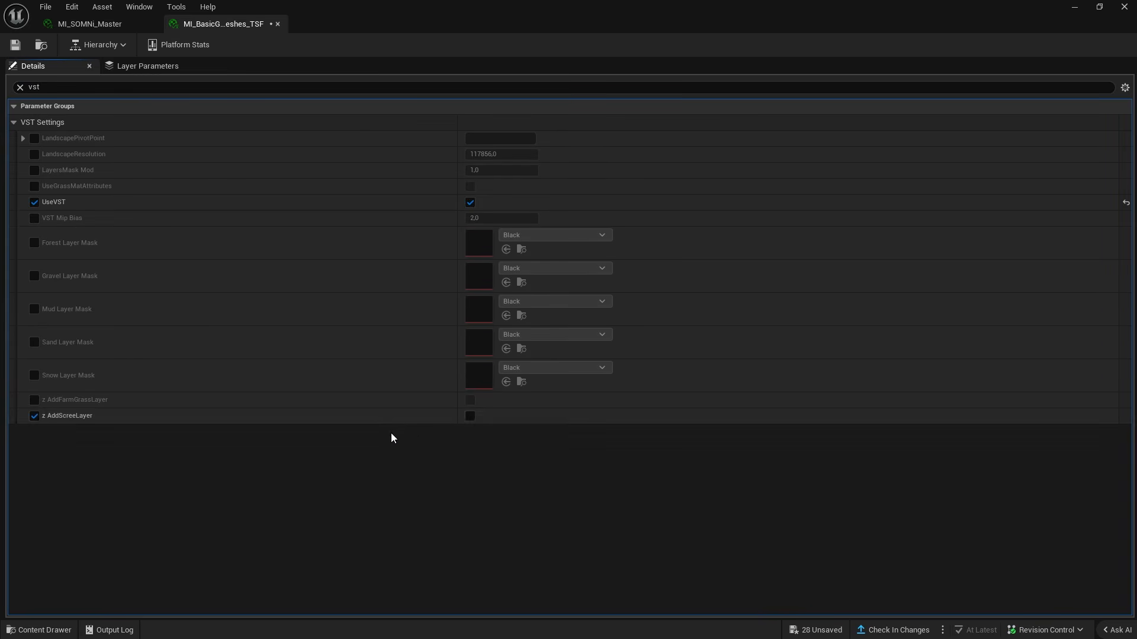
Try enabling z AddScreeLayer, switch it back off and clear its parameter override.
{"action": "left_click", "coordinate": [470, 416]}
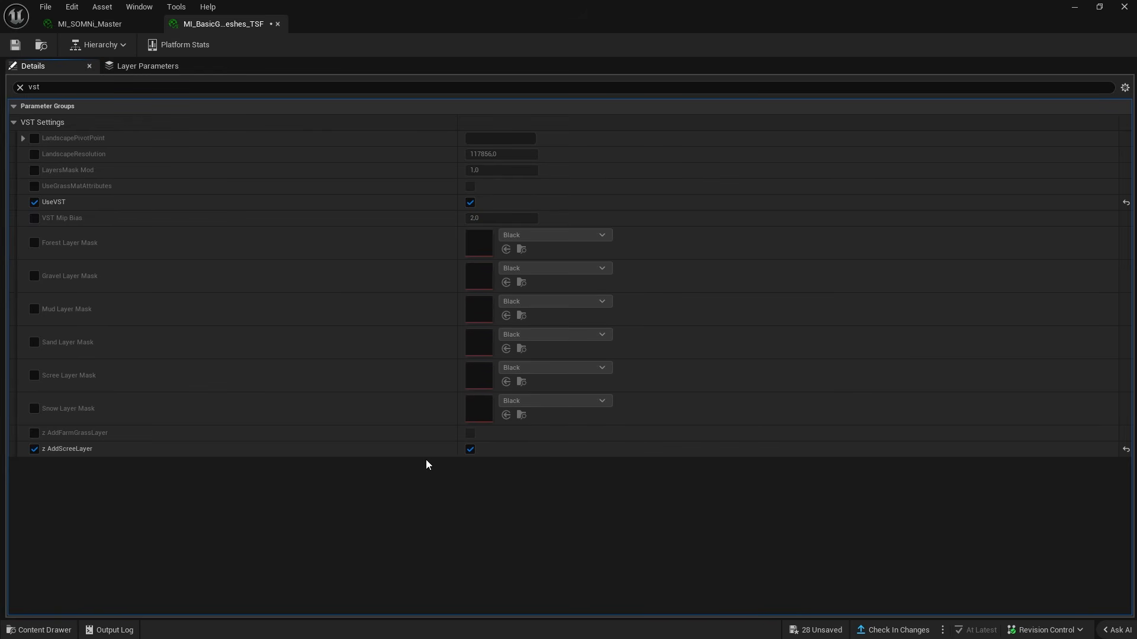
{"action": "left_click", "coordinate": [471, 449]}
{"action": "left_click", "coordinate": [34, 416]}
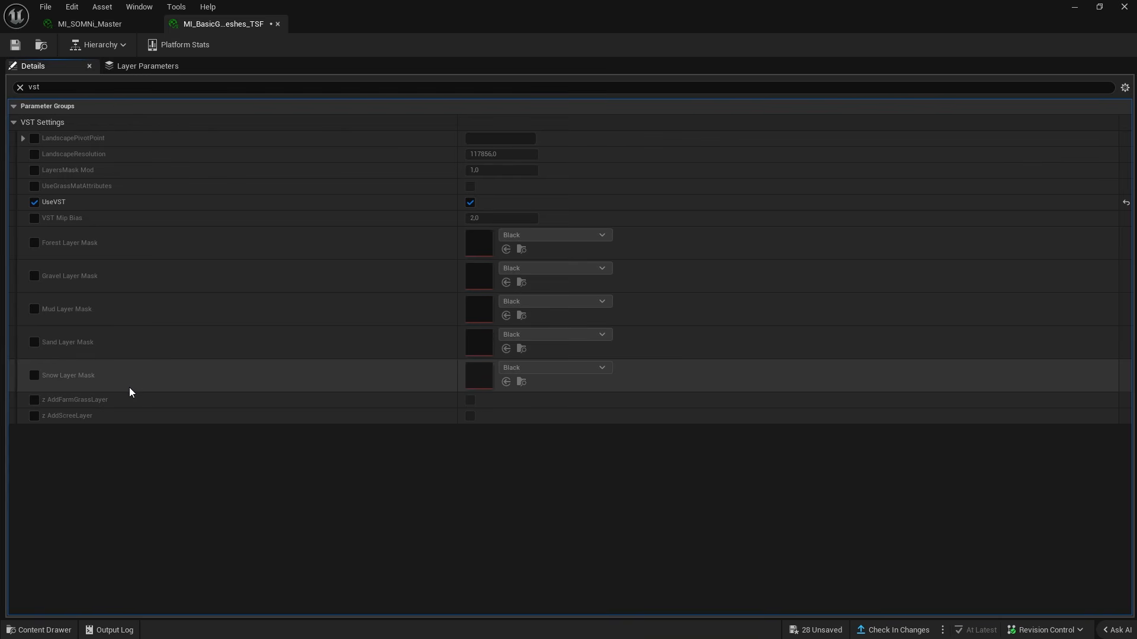
Go back to the level editor's landscape paint tools and select the SpeedySnow target layer.
{"action": "left_click", "coordinate": [1074, 6]}
{"action": "scroll", "coordinate": [133, 445], "scroll_direction": "down", "scroll_amount": 1}
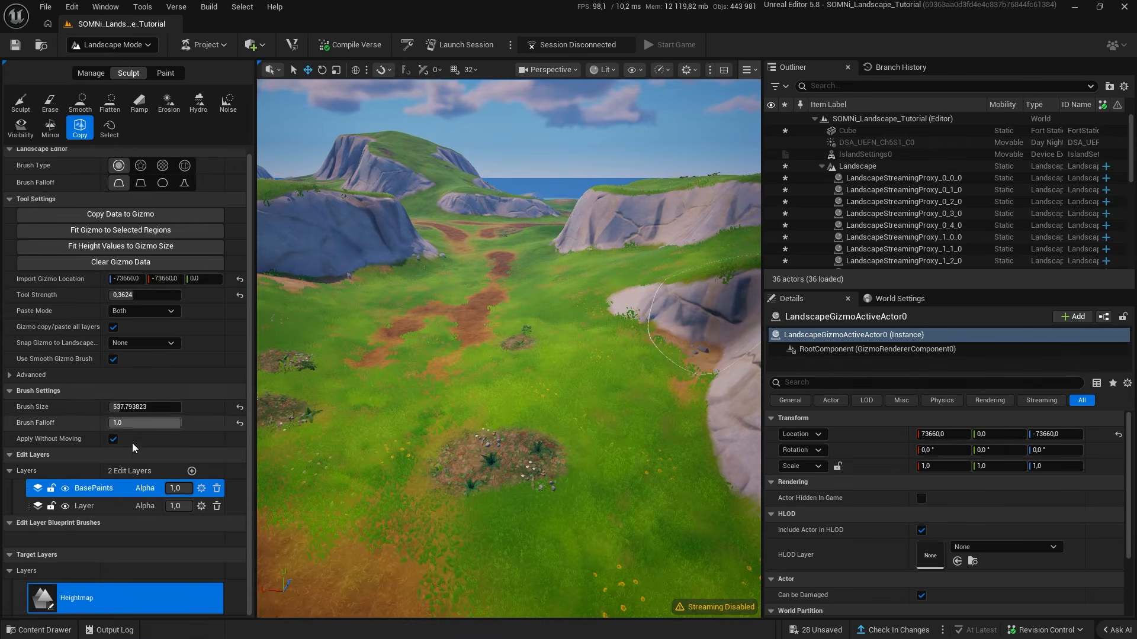
{"action": "left_click", "coordinate": [165, 76]}
{"action": "scroll", "coordinate": [66, 415], "scroll_direction": "down", "scroll_amount": 12}
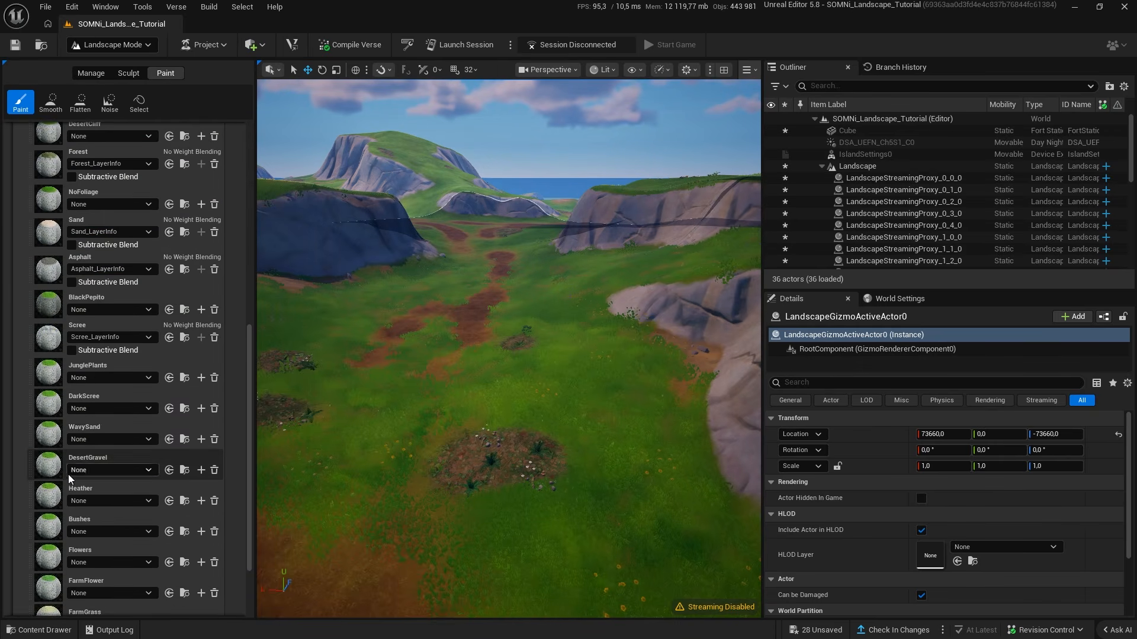
{"action": "left_click", "coordinate": [56, 544]}
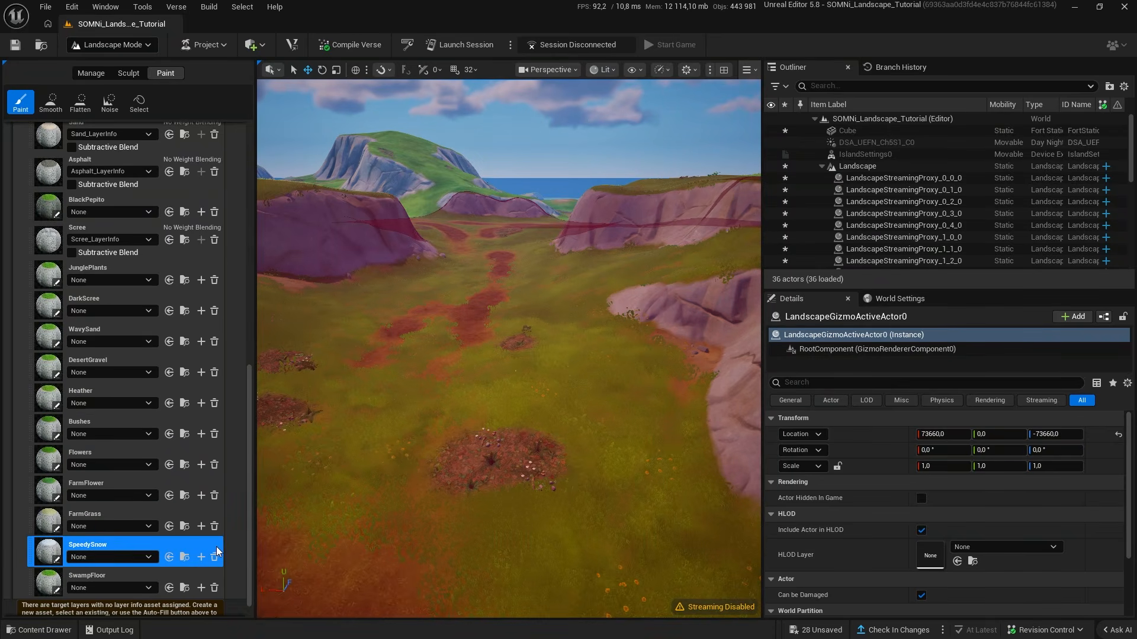
Create a layer info asset for the SpeedySnow target layer.
{"action": "left_click", "coordinate": [201, 558]}
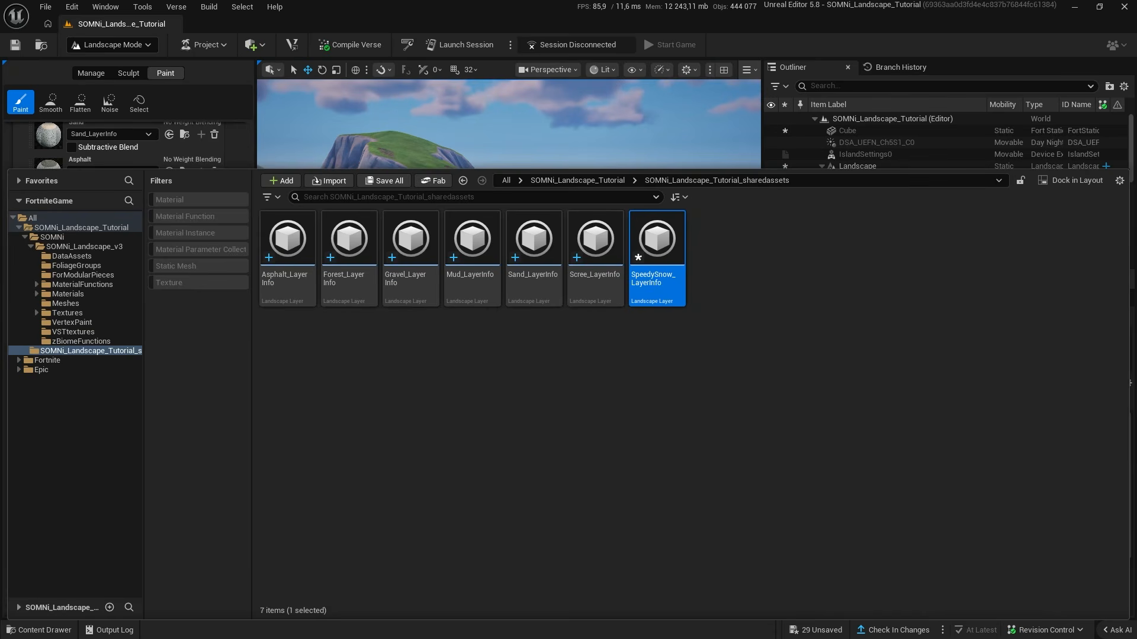
{"action": "key", "text": "s"}
{"action": "right_click_drag", "start_coordinate": [450, 127], "coordinate": [432, 231]}
Switch the paint brush to the alpha type and assign a turbulence texture to it, using the Green channel.
{"action": "scroll", "coordinate": [49, 342], "scroll_direction": "up", "scroll_amount": 4}
{"action": "scroll", "coordinate": [50, 342], "scroll_direction": "up", "scroll_amount": 10}
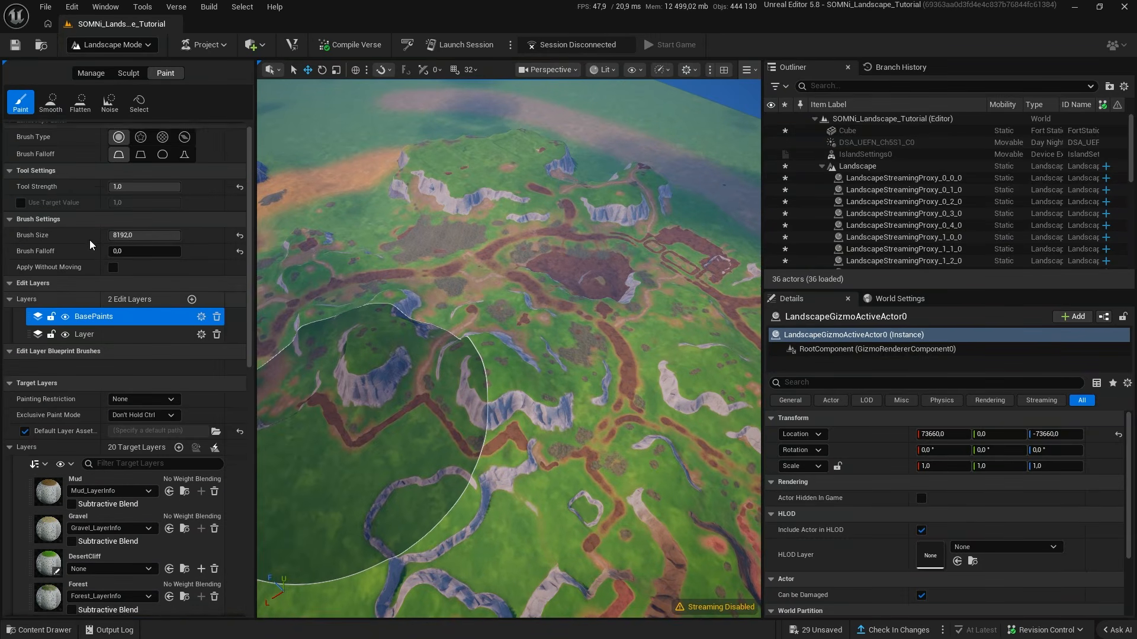
{"action": "left_click", "coordinate": [169, 241]}
{"action": "type", "text": "turbu"}
{"action": "left_click", "coordinate": [240, 391]}
Paint the SpeedySnow layer over the rocky hill and its surroundings, and smooth the edges of the snow patch.
{"action": "key", "text": "w"}
{"action": "right_click_drag", "start_coordinate": [379, 355], "coordinate": [370, 417]}
{"action": "key", "text": "s"}
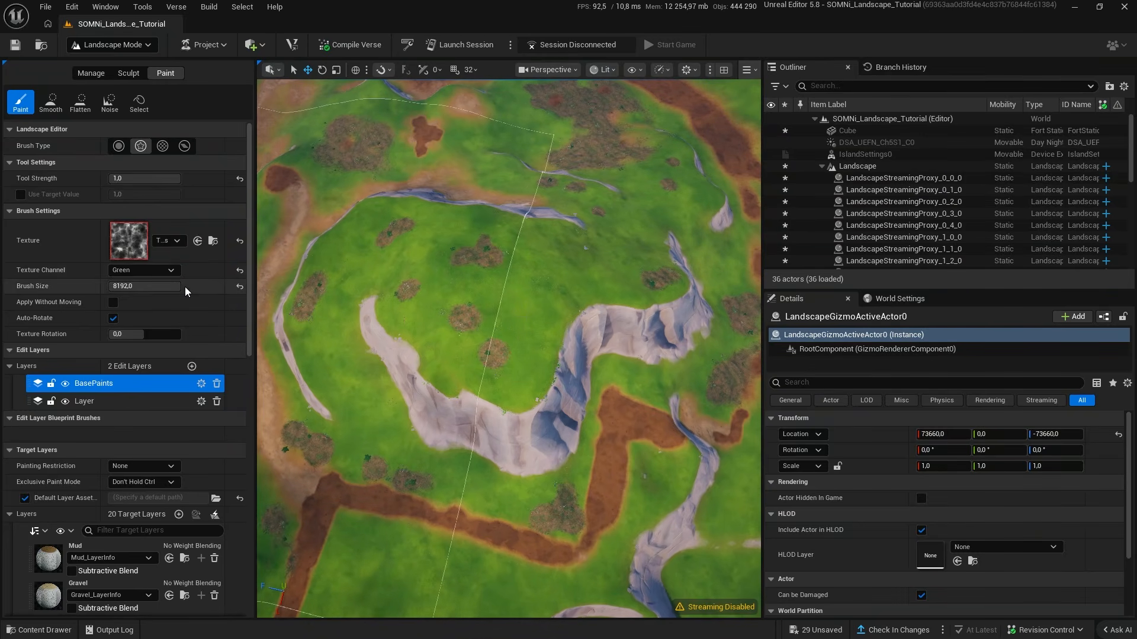
{"action": "scroll", "coordinate": [172, 437], "scroll_direction": "down", "scroll_amount": 10}
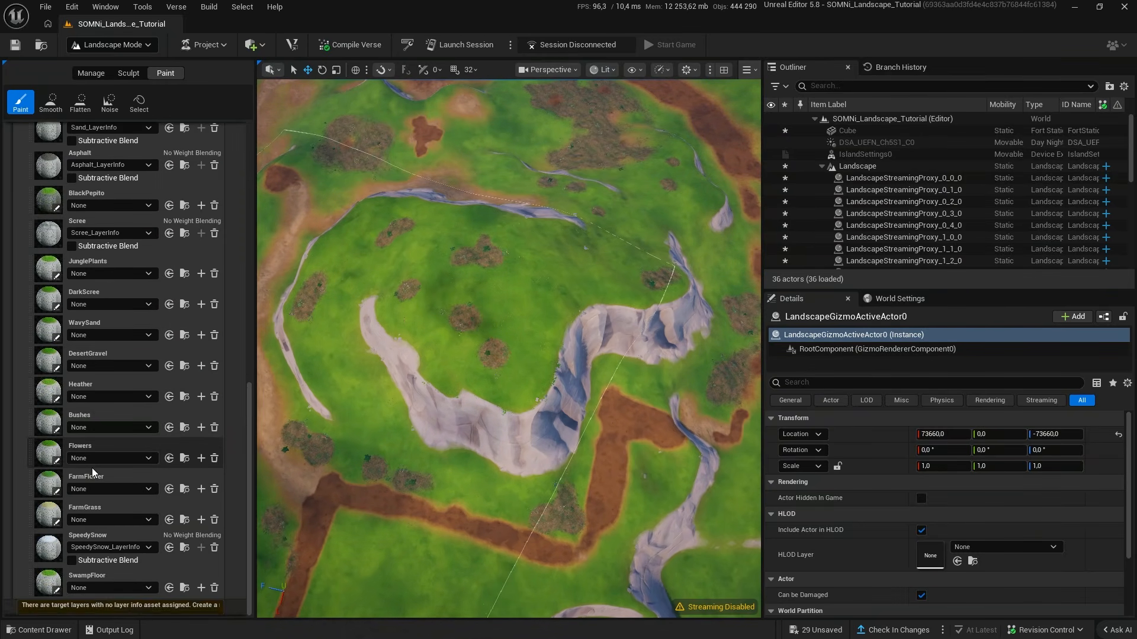
{"action": "left_click", "coordinate": [57, 540]}
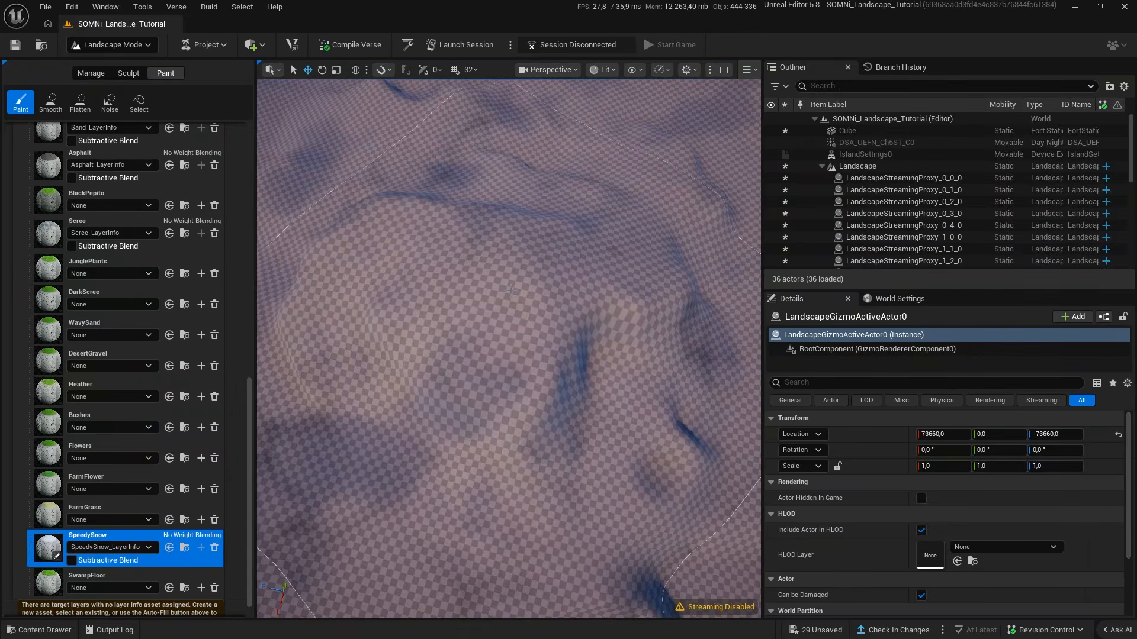
{"action": "scroll", "coordinate": [509, 349], "scroll_direction": "down", "scroll_amount": 3}
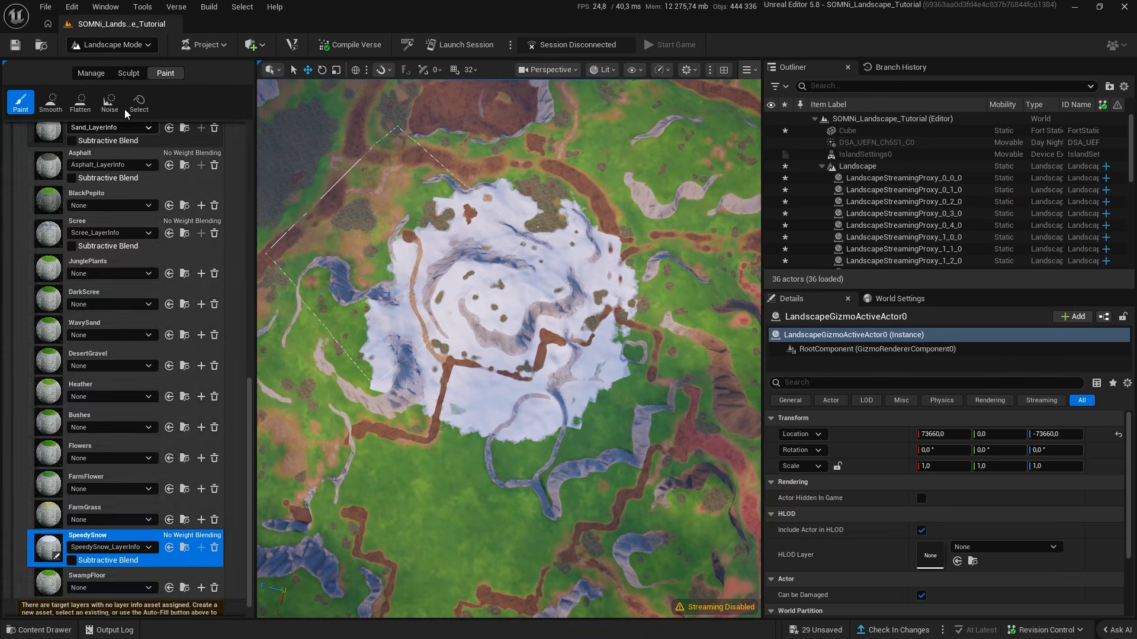
{"action": "left_click", "coordinate": [50, 102]}
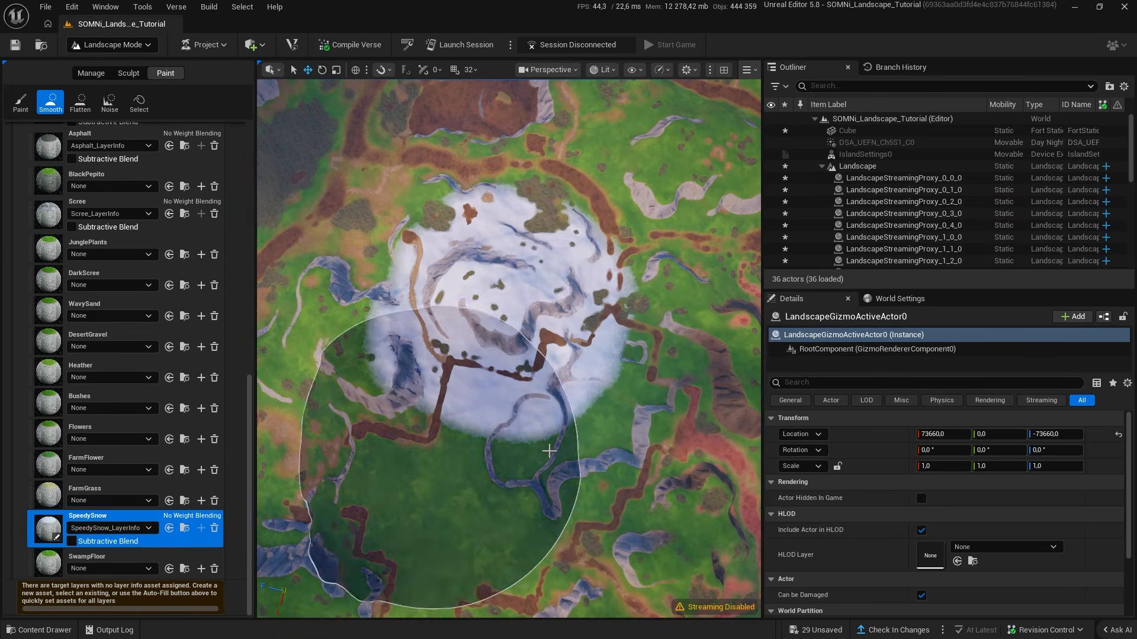
Return to Selection Mode and save a low camera view facing the snowy hill as bookmark 2.
{"action": "key", "text": "shift+1"}
{"action": "right_click_drag", "start_coordinate": [548, 451], "coordinate": [450, 331]}
{"action": "key", "text": "w"}
{"action": "right_click_drag", "start_coordinate": [172, 267], "coordinate": [194, 278]}
{"action": "key", "text": "s"}
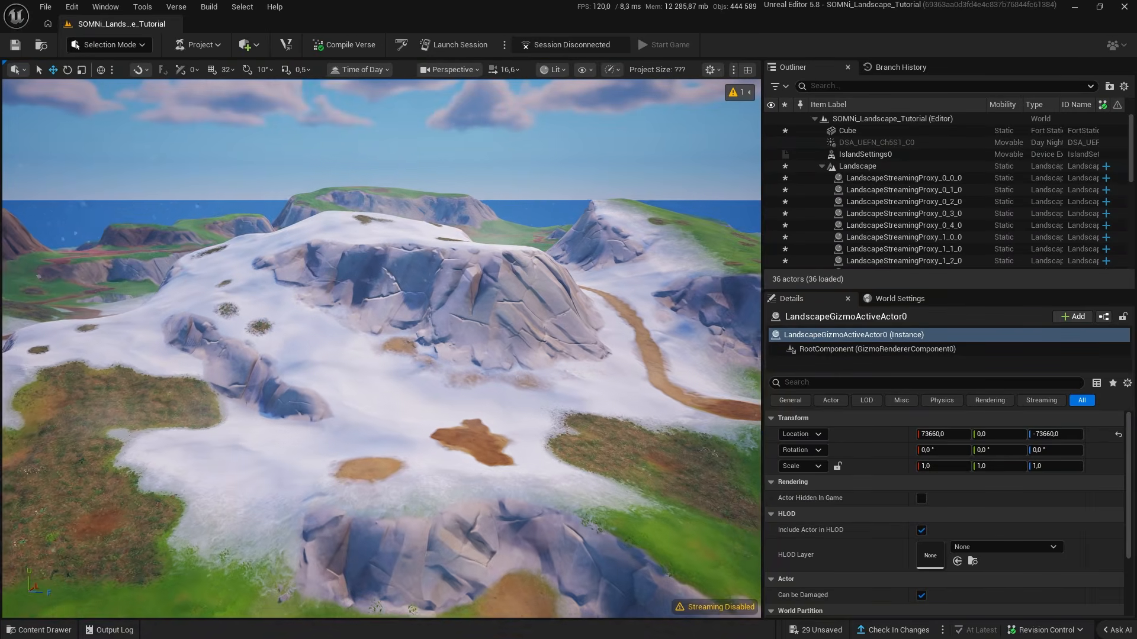
{"action": "key", "text": "ctrl+2"}
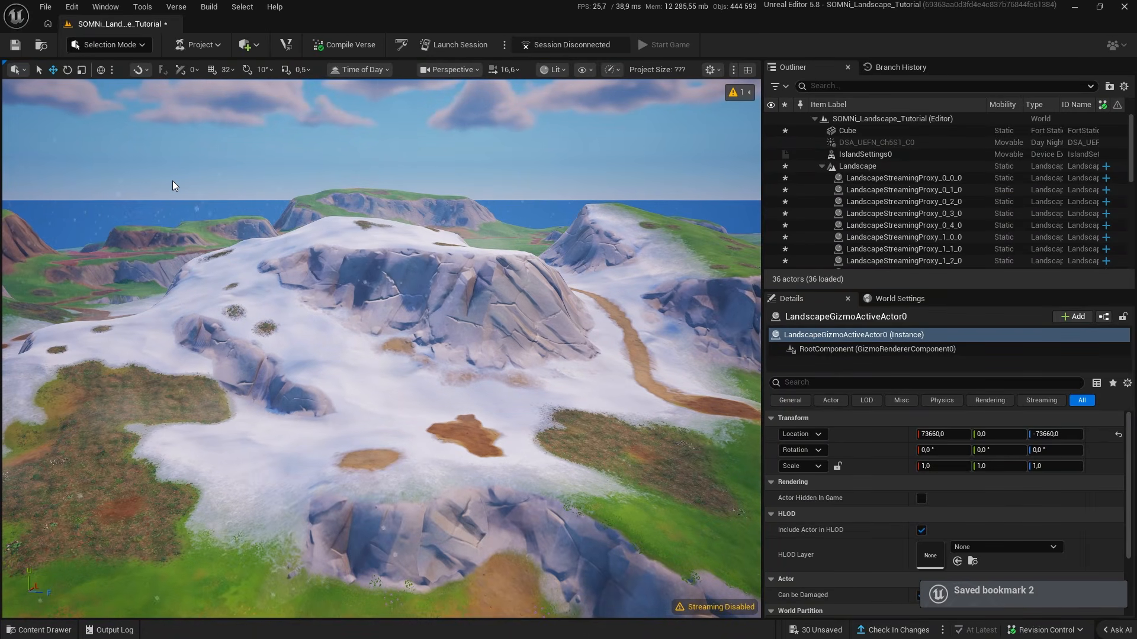
Go back to Landscape Mode and open the landscape import/export tool in Export mode.
{"action": "key", "text": "shift+2"}
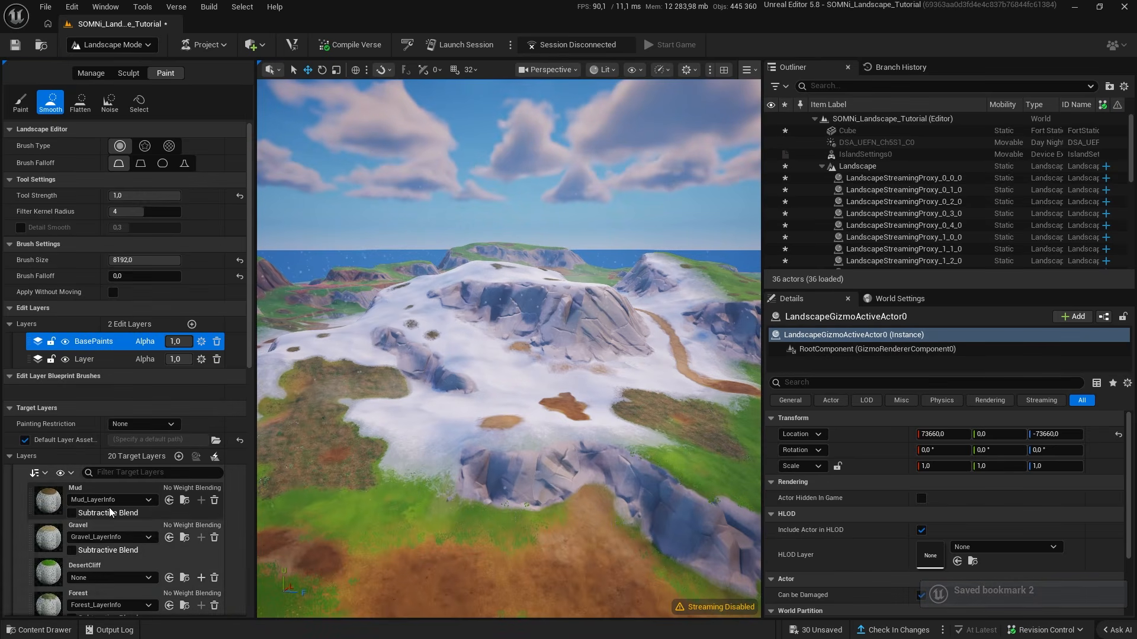
{"action": "right_click", "coordinate": [47, 505]}
{"action": "left_click", "coordinate": [98, 526]}
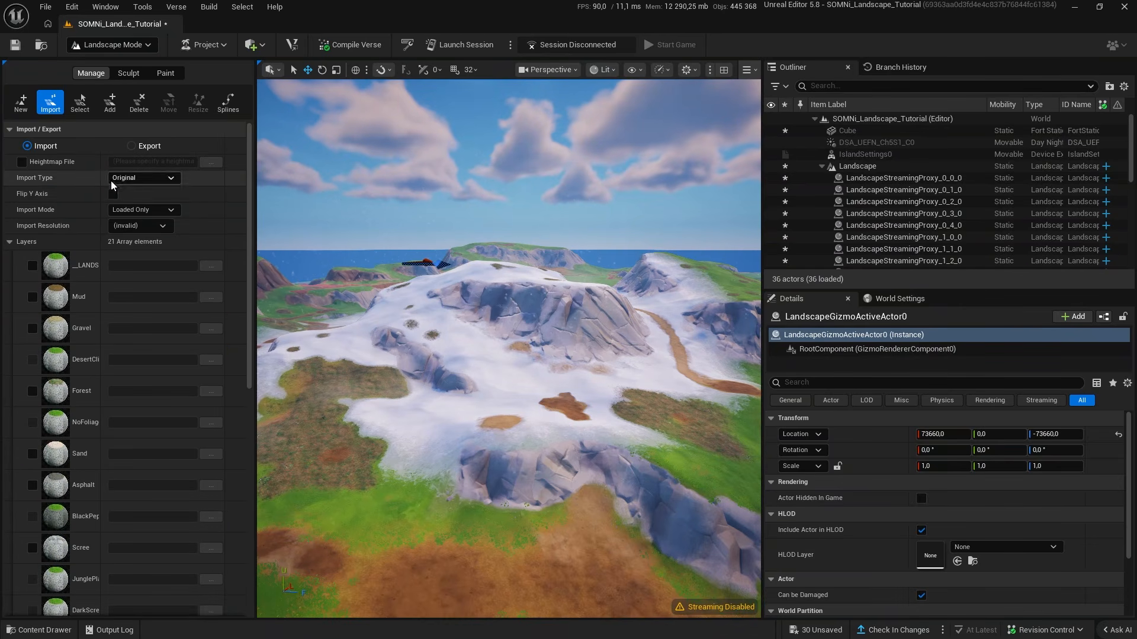
{"action": "left_click", "coordinate": [138, 144]}
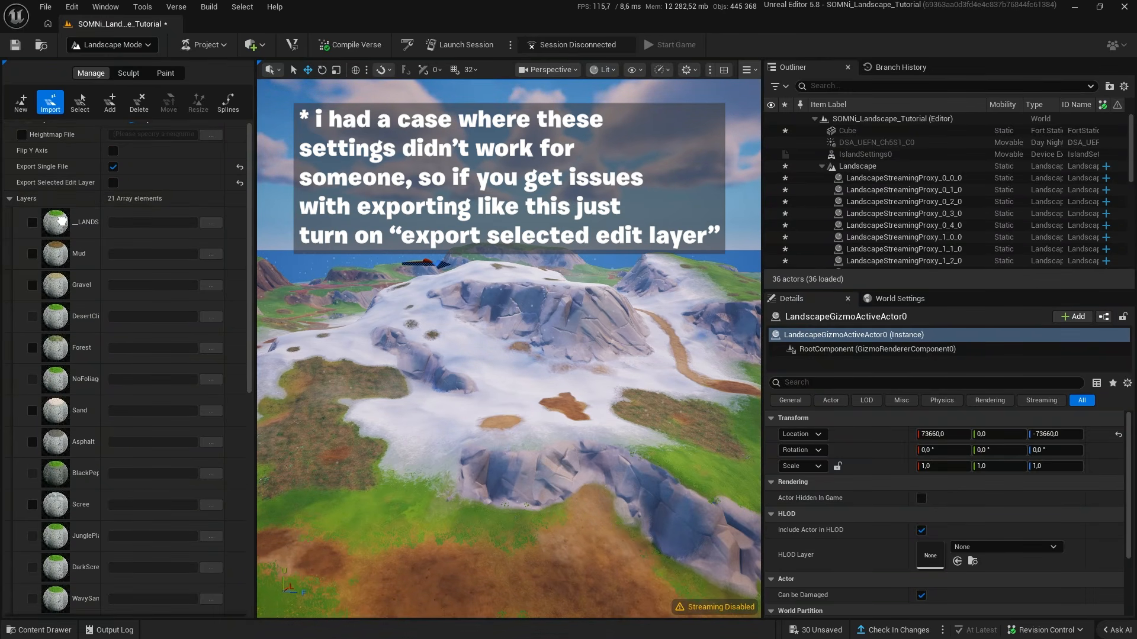
Include the Mud, Gravel, Sand and SpeedySnow layers in the export.
{"action": "left_click", "coordinate": [32, 281]}
{"action": "left_click", "coordinate": [32, 312]}
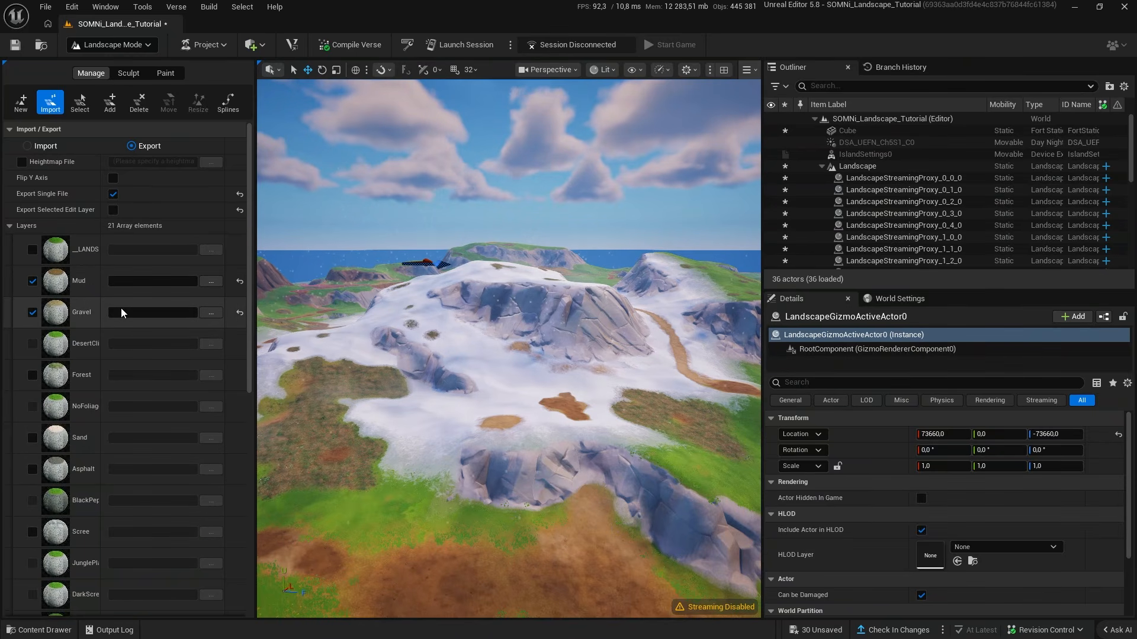
{"action": "scroll", "coordinate": [34, 384], "scroll_direction": "down", "scroll_amount": 2}
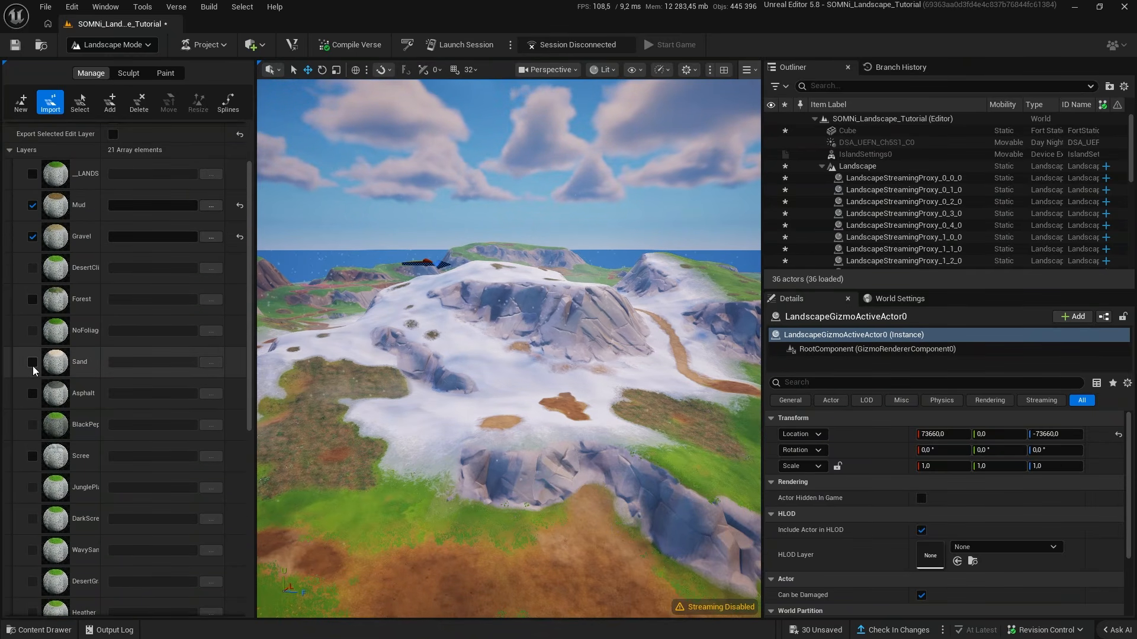
{"action": "left_click", "coordinate": [33, 366]}
{"action": "scroll", "coordinate": [72, 406], "scroll_direction": "down", "scroll_amount": 3}
{"action": "scroll", "coordinate": [73, 406], "scroll_direction": "down", "scroll_amount": 9}
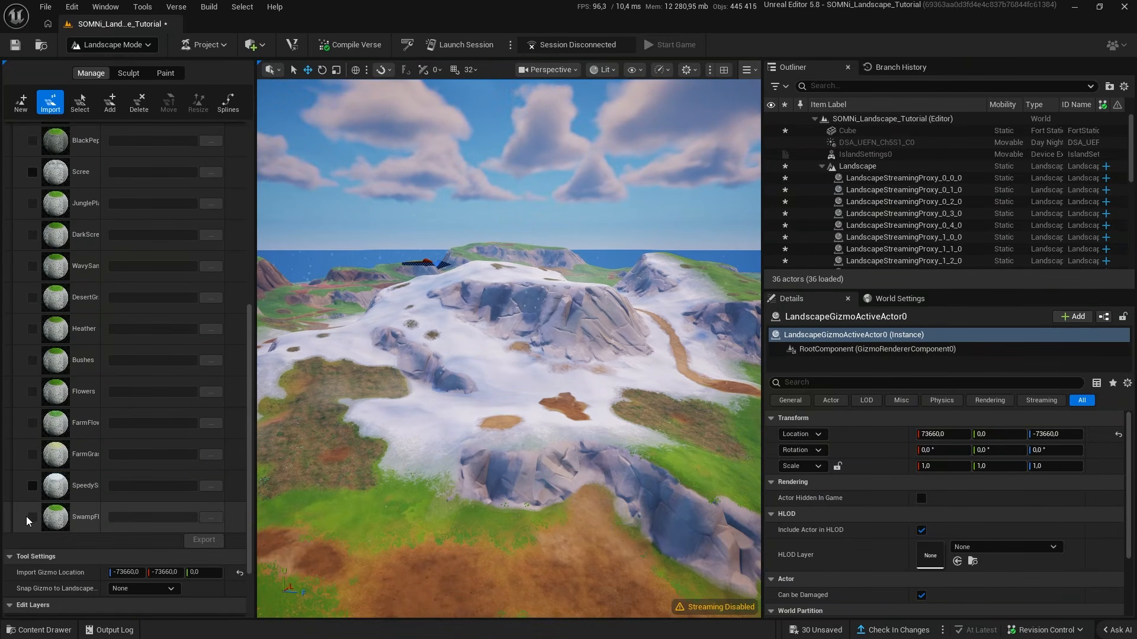
{"action": "scroll", "coordinate": [24, 467], "scroll_direction": "up", "scroll_amount": 12}
{"action": "scroll", "coordinate": [30, 421], "scroll_direction": "down", "scroll_amount": 6}
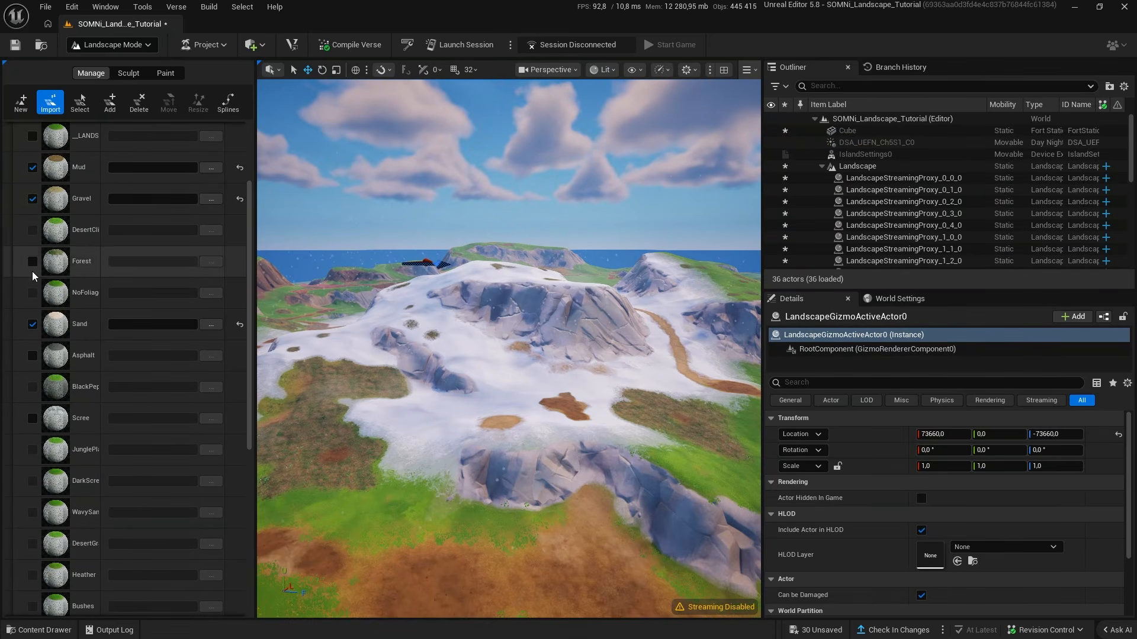
{"action": "left_click", "coordinate": [33, 486]}
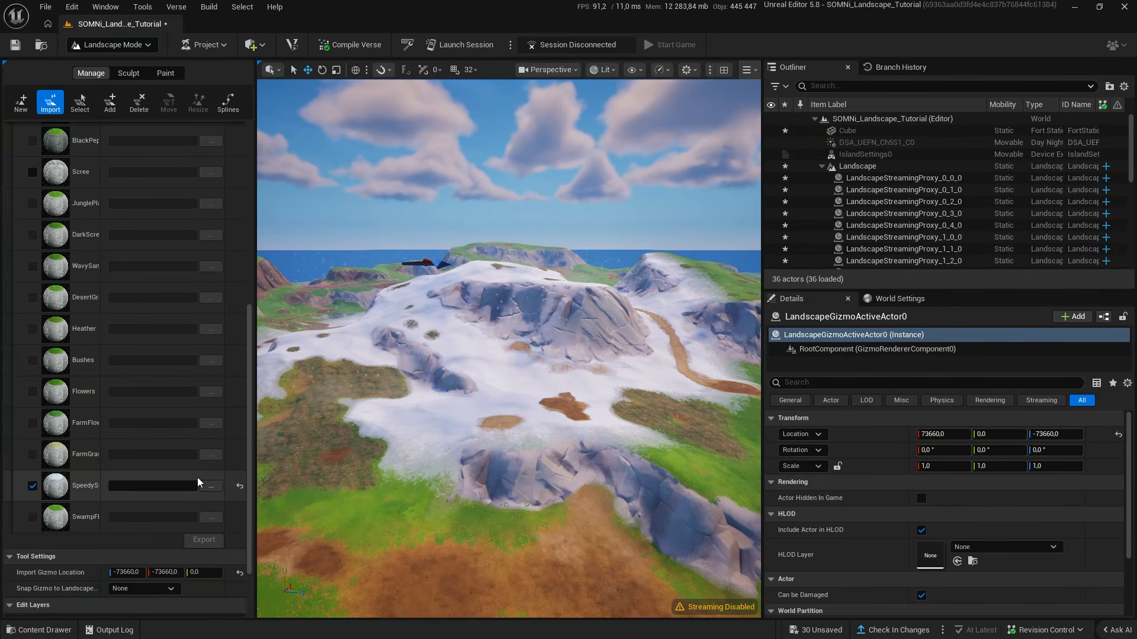
Check which layer masks the mesh material instance needs under its VST Settings.
{"action": "key", "text": "alt+Tab"}
{"action": "key", "text": "alt+Tab"}
{"action": "key", "text": "Escape"}
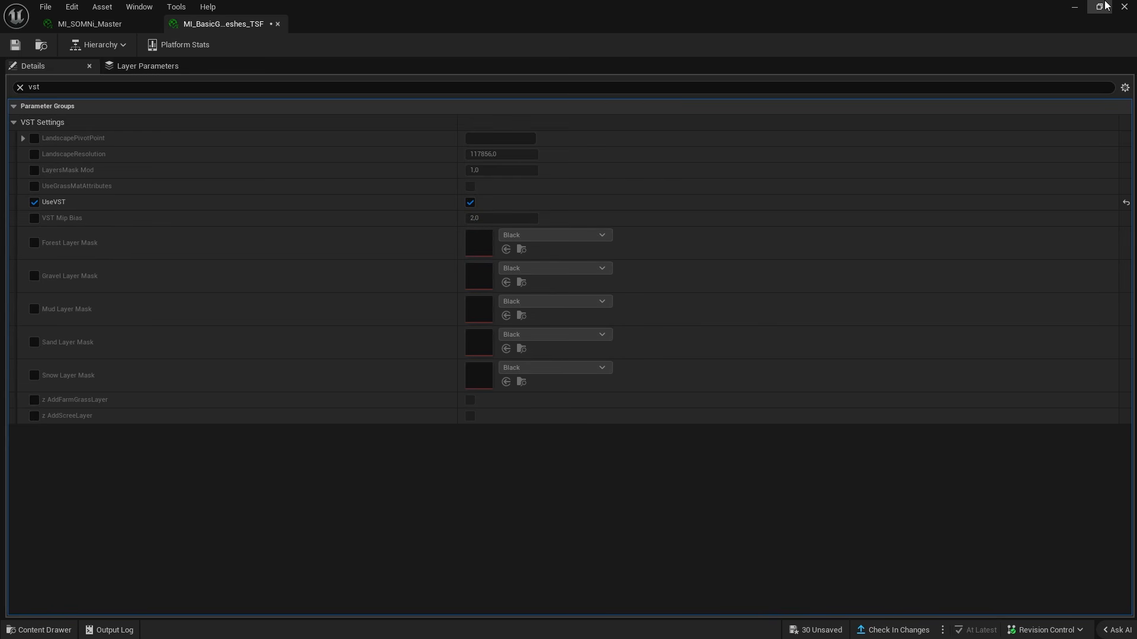
{"action": "left_click", "coordinate": [1075, 7]}
Assign PNG output files such as T_MudVST.png and T_SnowVST.png to the chosen layers, overwriting existing files, and export the layer masks.
{"action": "scroll", "coordinate": [207, 348], "scroll_direction": "up", "scroll_amount": 5}
{"action": "left_click", "coordinate": [209, 352]}
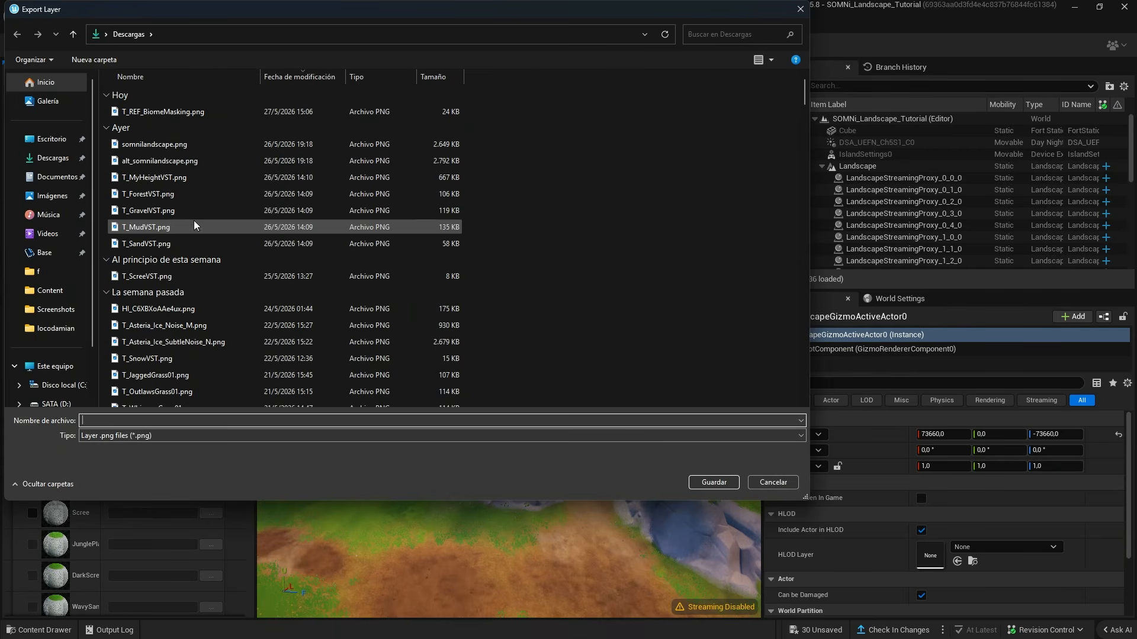
{"action": "left_click", "coordinate": [160, 228]}
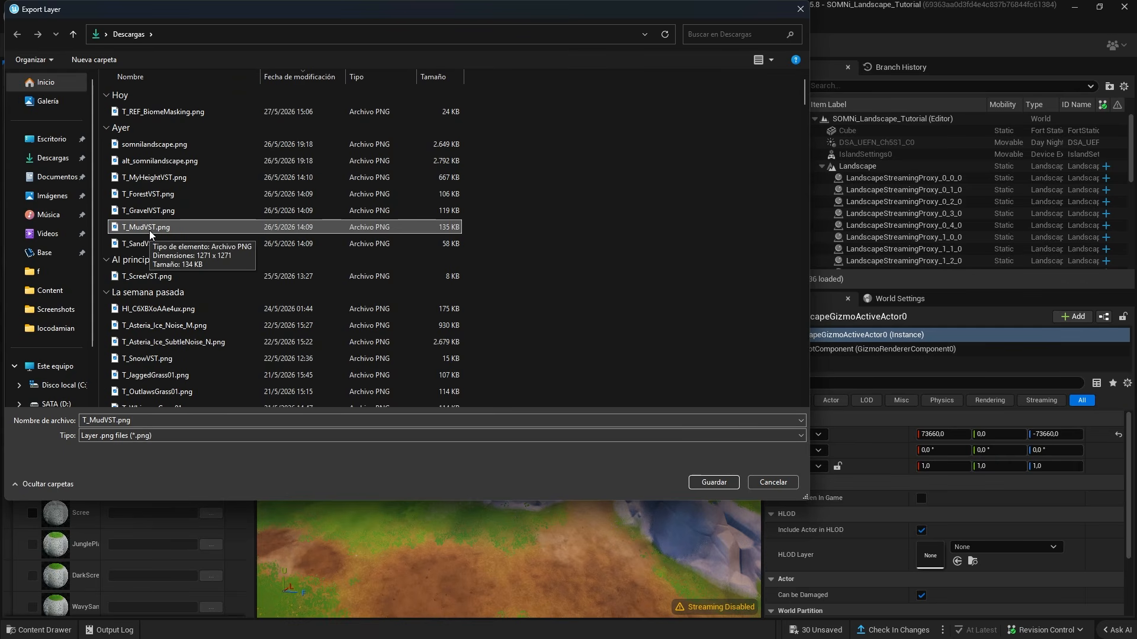
{"action": "left_click_drag", "start_coordinate": [359, 2], "coordinate": [296, 331]}
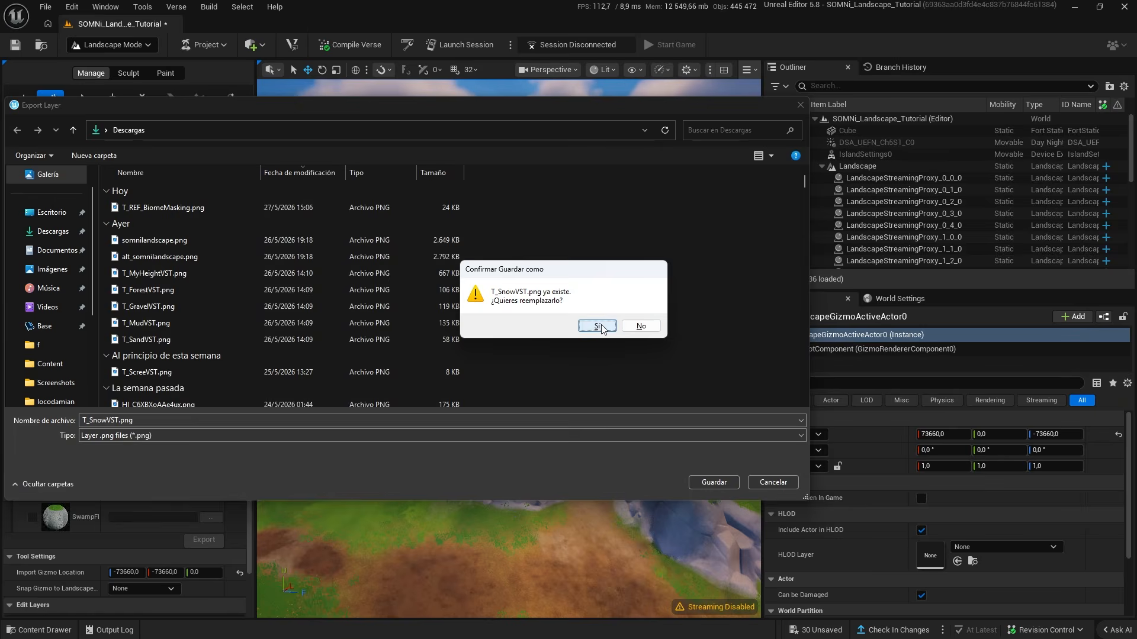
{"action": "left_click", "coordinate": [600, 326]}
{"action": "scroll", "coordinate": [79, 517], "scroll_direction": "down", "scroll_amount": 3}
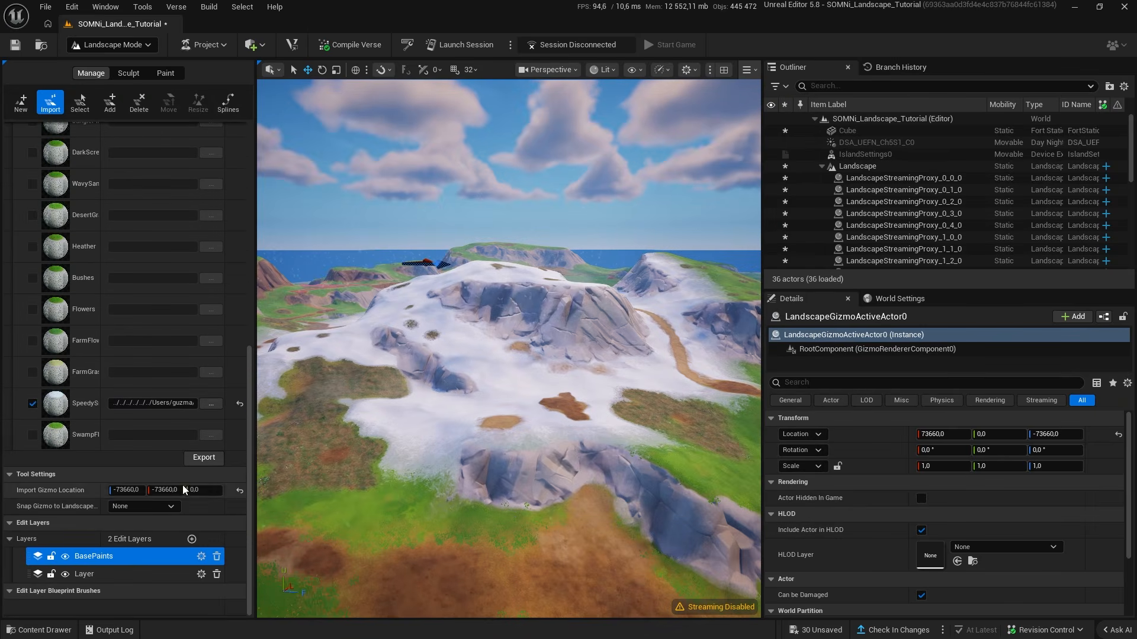
{"action": "left_click", "coordinate": [212, 457]}
Return to Selection Mode and open the VSTtextures folder inside SOMNi_Landscape_v3 in the project content.
{"action": "key", "text": "shift+1"}
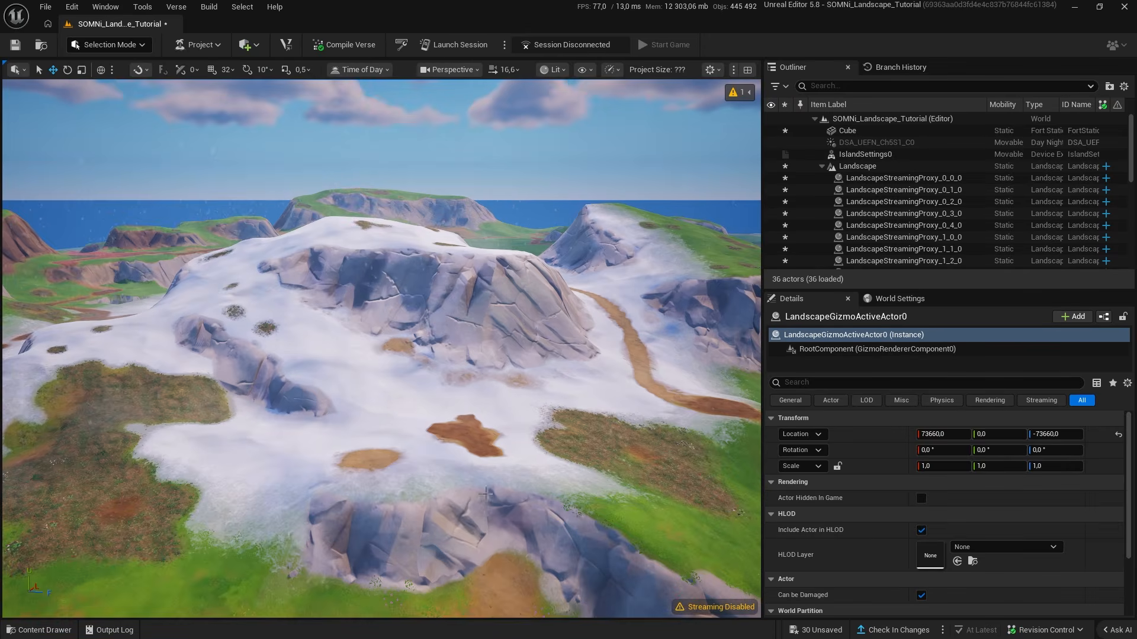
{"action": "left_click", "coordinate": [38, 631]}
{"action": "left_click", "coordinate": [84, 246]}
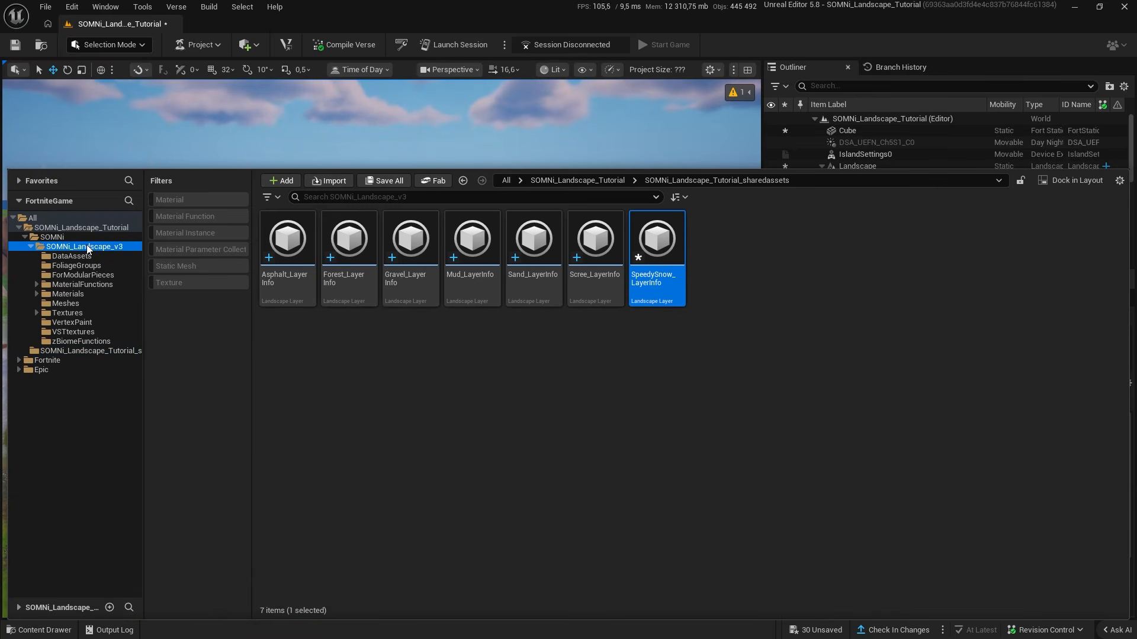
{"action": "left_click", "coordinate": [782, 299]}
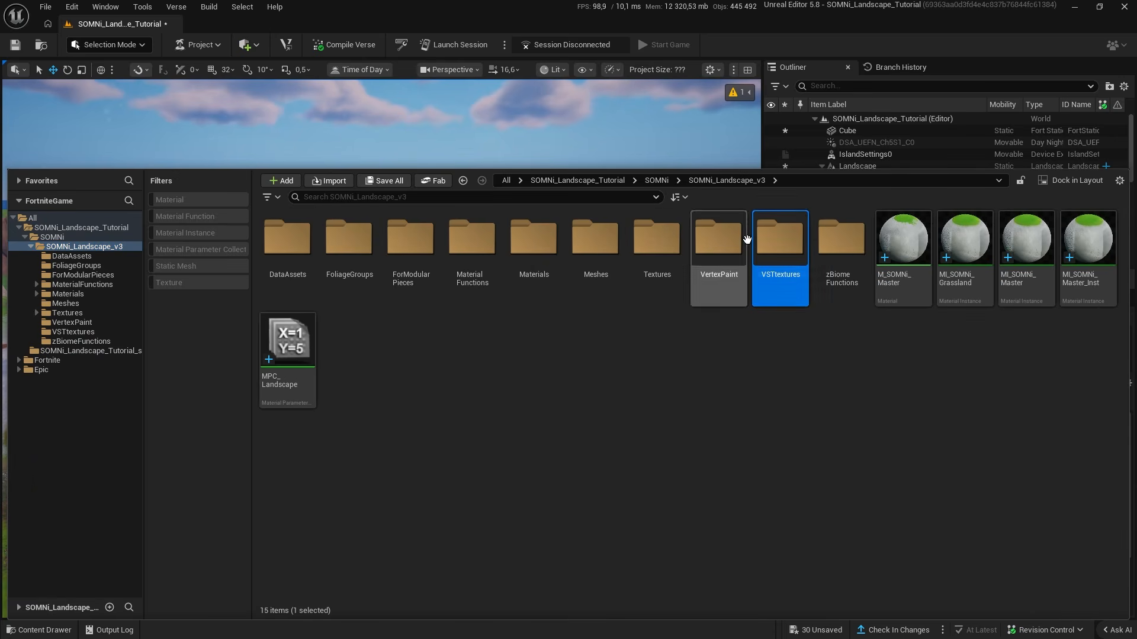
{"action": "double_click", "coordinate": [782, 298]}
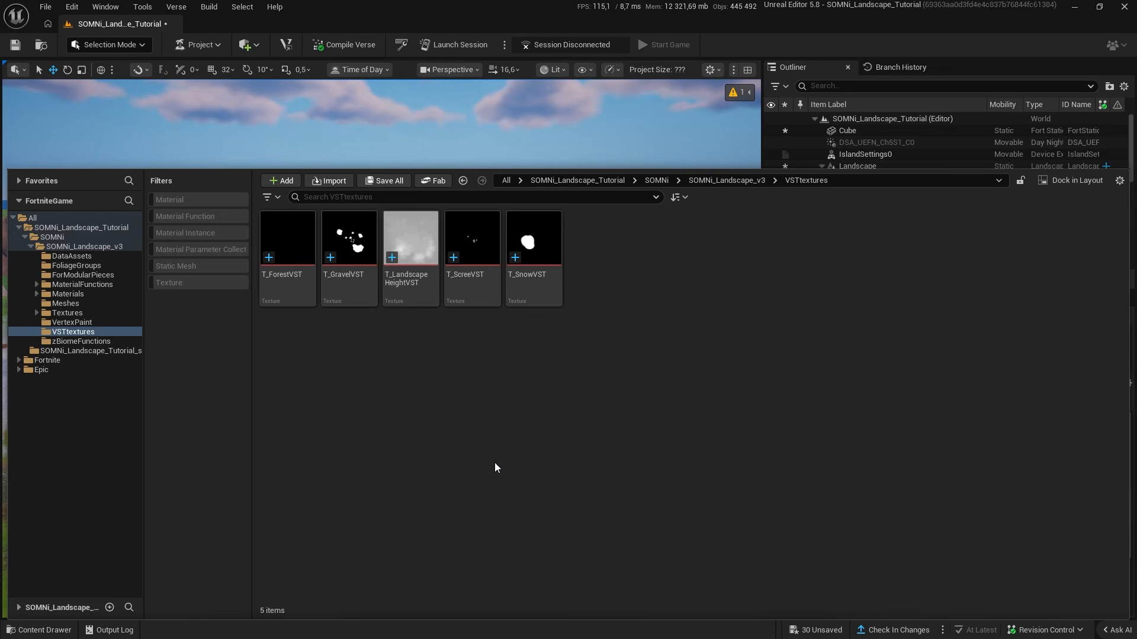
Open the T_SnowVST texture and examine its imported resolution, texture group, compression and sRGB settings.
{"action": "double_click", "coordinate": [533, 243]}
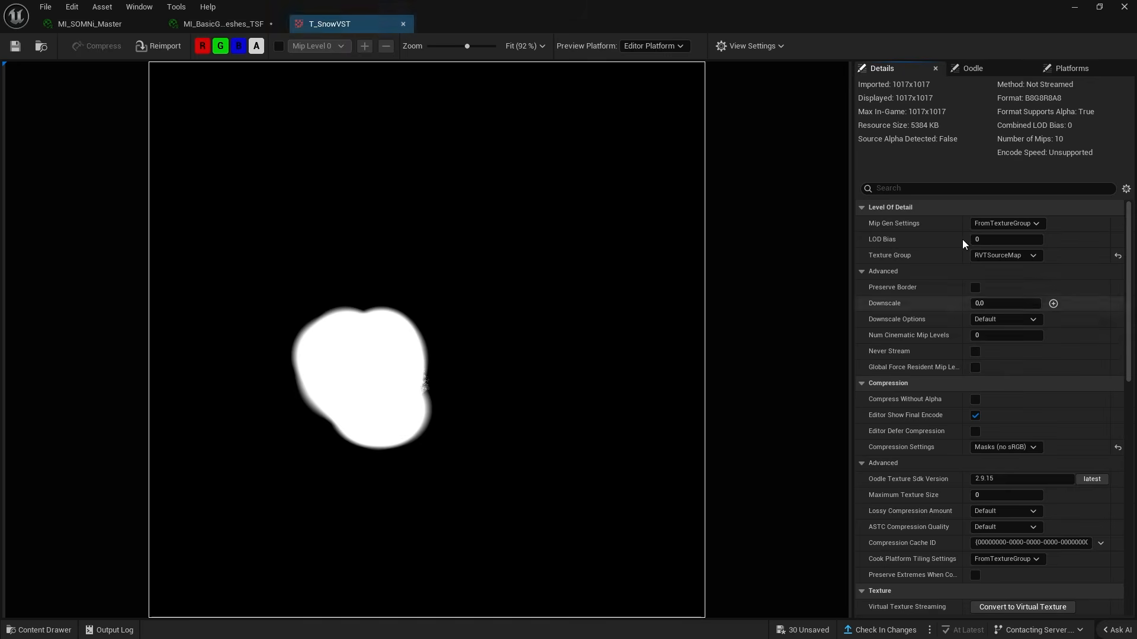
{"action": "right_click_drag", "start_coordinate": [974, 567], "coordinate": [943, 471]}
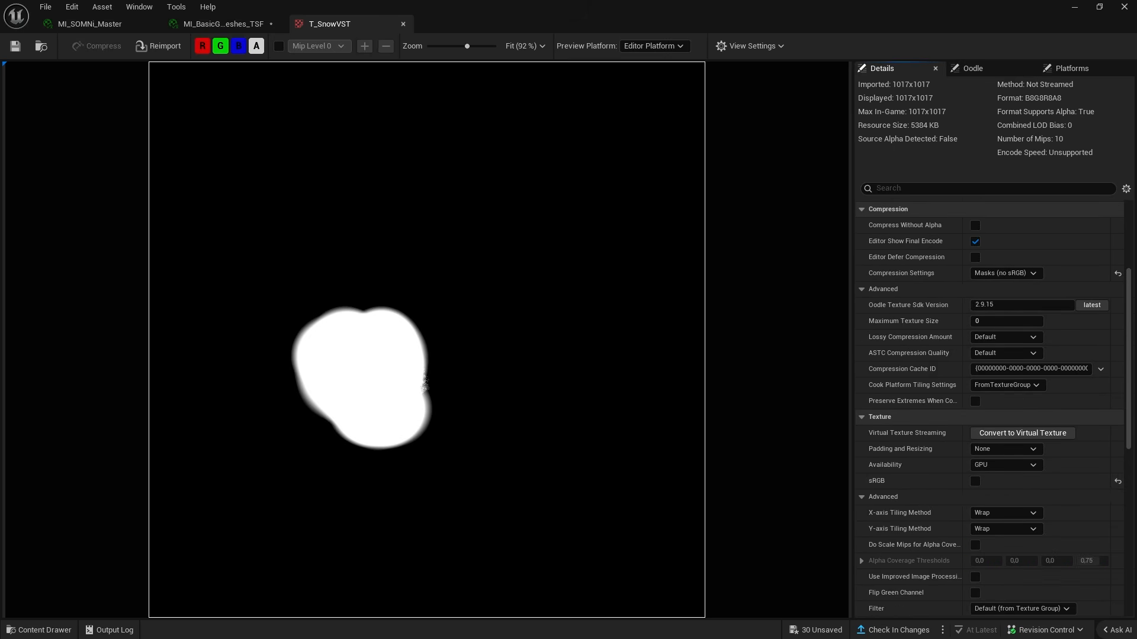
{"action": "left_click", "coordinate": [52, 624]}
{"action": "left_click", "coordinate": [281, 278]}
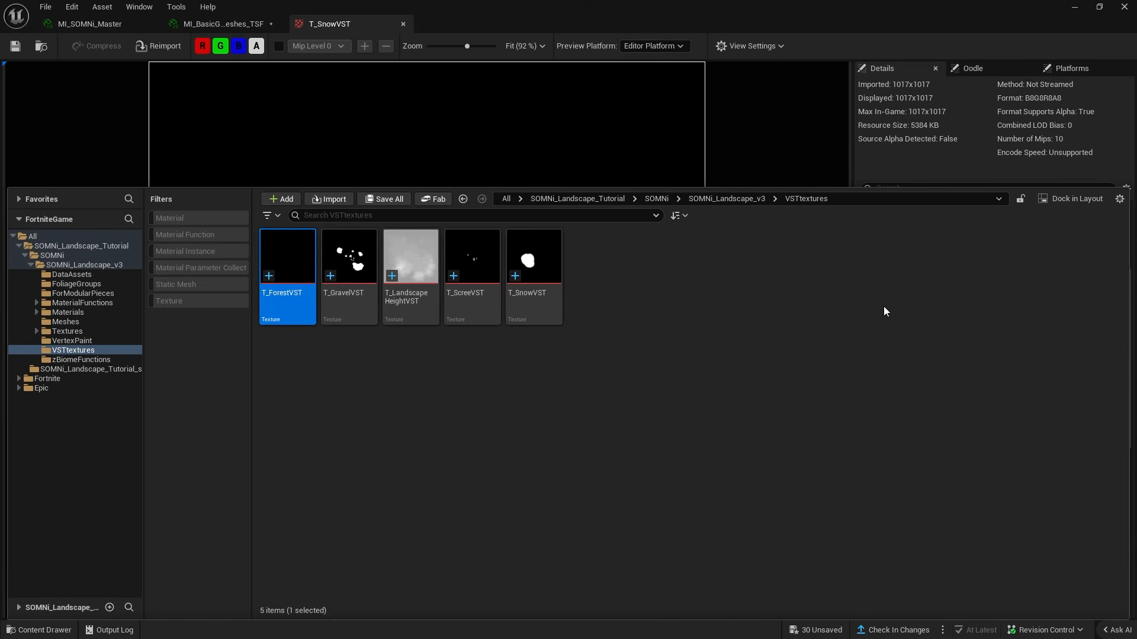
{"action": "left_click", "coordinate": [884, 88]}
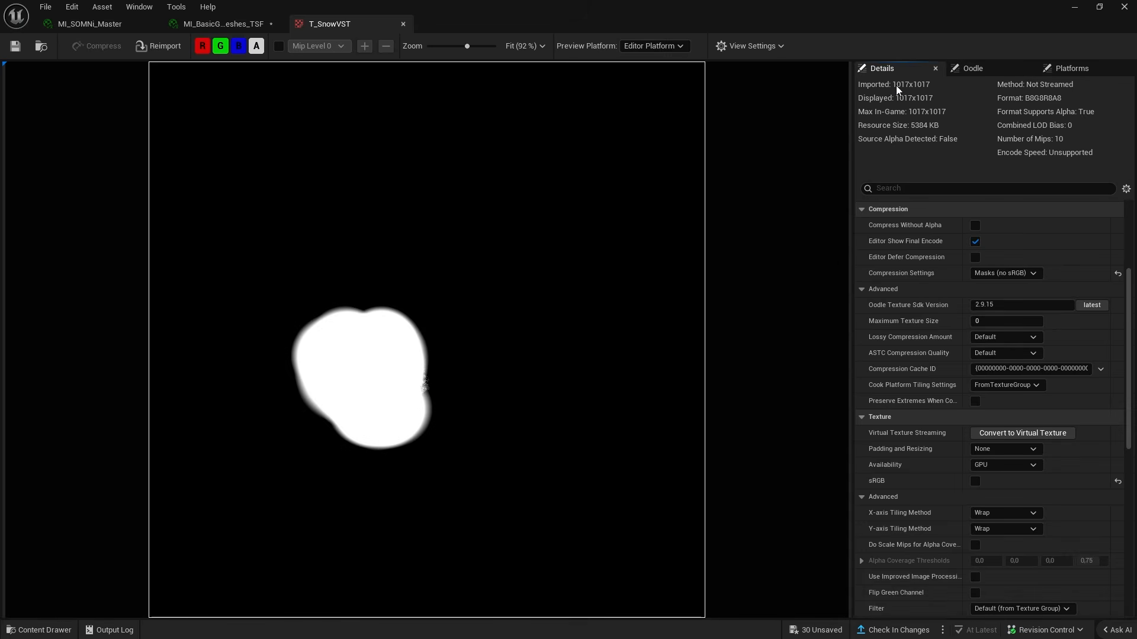
{"action": "left_click", "coordinate": [37, 628]}
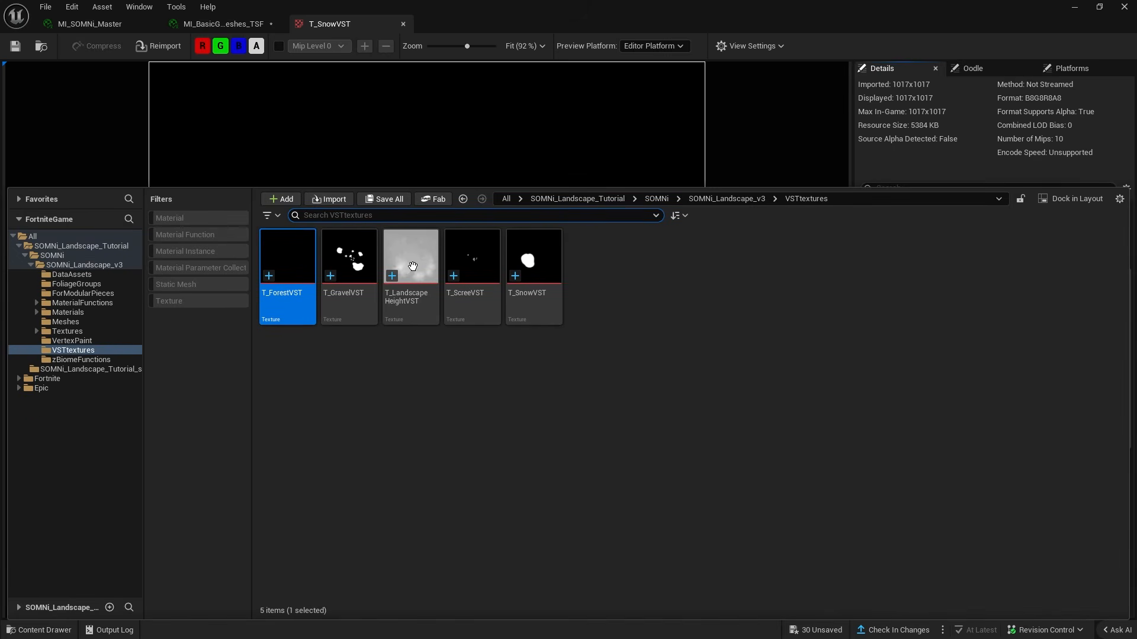
{"action": "left_click", "coordinate": [349, 25]}
{"action": "right_click_drag", "start_coordinate": [1001, 509], "coordinate": [992, 401]}
Open the T_GravelVST texture and set its Padding and Resizing to Resize to Specific Resolution.
{"action": "left_click", "coordinate": [45, 630]}
{"action": "double_click", "coordinate": [349, 290]}
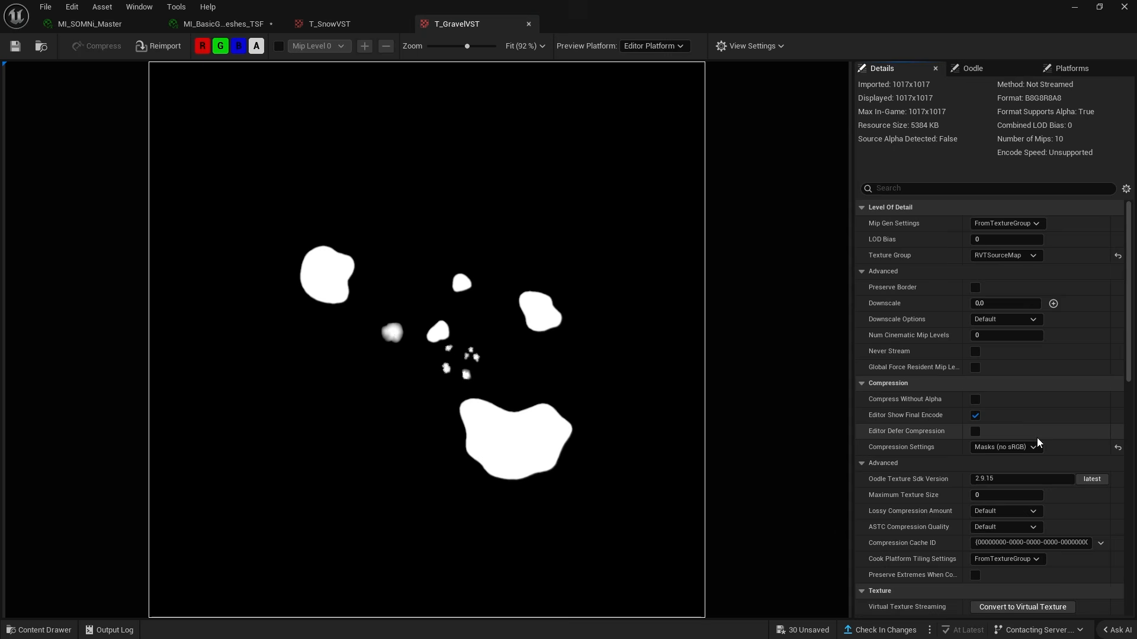
{"action": "right_click_drag", "start_coordinate": [1007, 323], "coordinate": [1007, 207]}
{"action": "right_click_drag", "start_coordinate": [1017, 392], "coordinate": [1008, 347]}
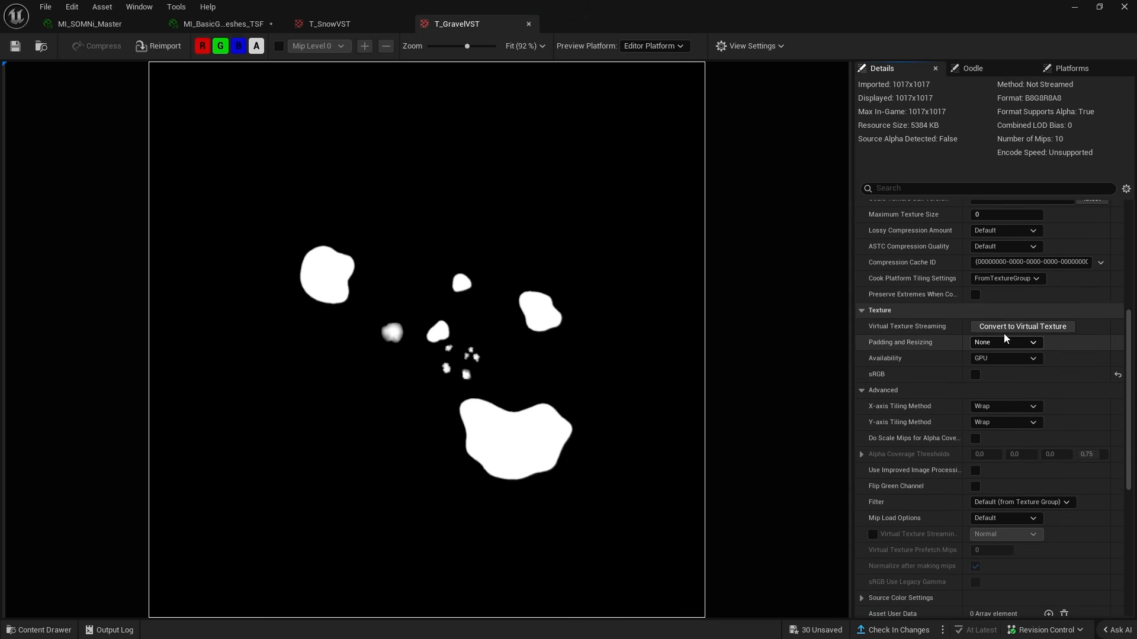
{"action": "left_click", "coordinate": [1032, 343]}
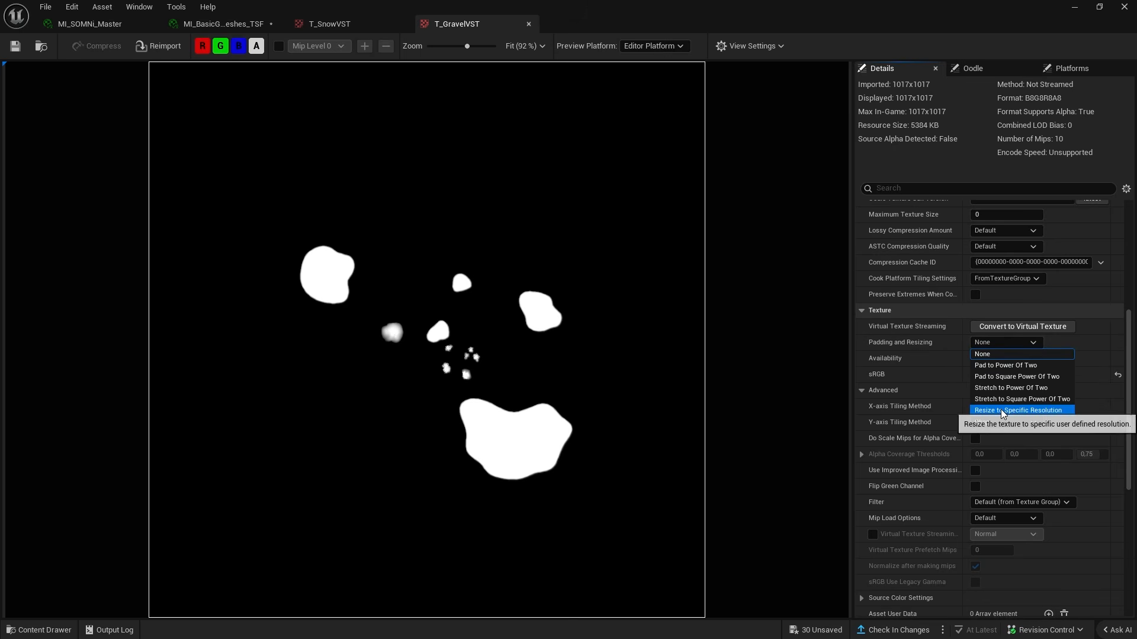
{"action": "left_click", "coordinate": [1026, 410]}
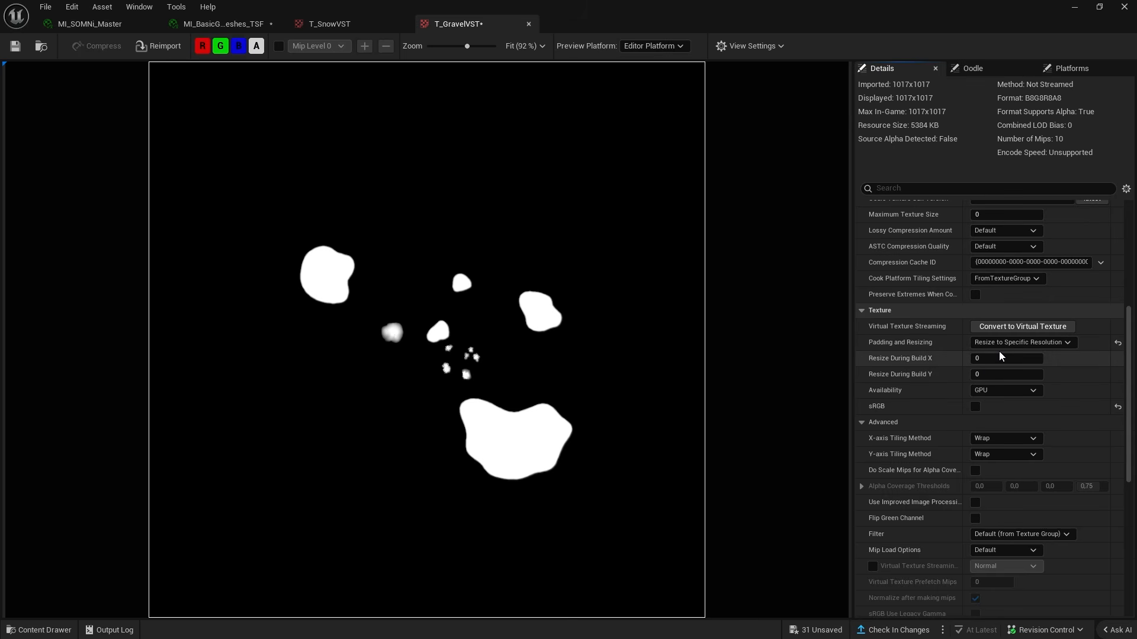
Set Resize During Build X and Resize During Build Y of T_GravelVST to 1024.
{"action": "left_click", "coordinate": [1003, 355]}
{"action": "type", "text": "1024"}
{"action": "key", "text": "Tab"}
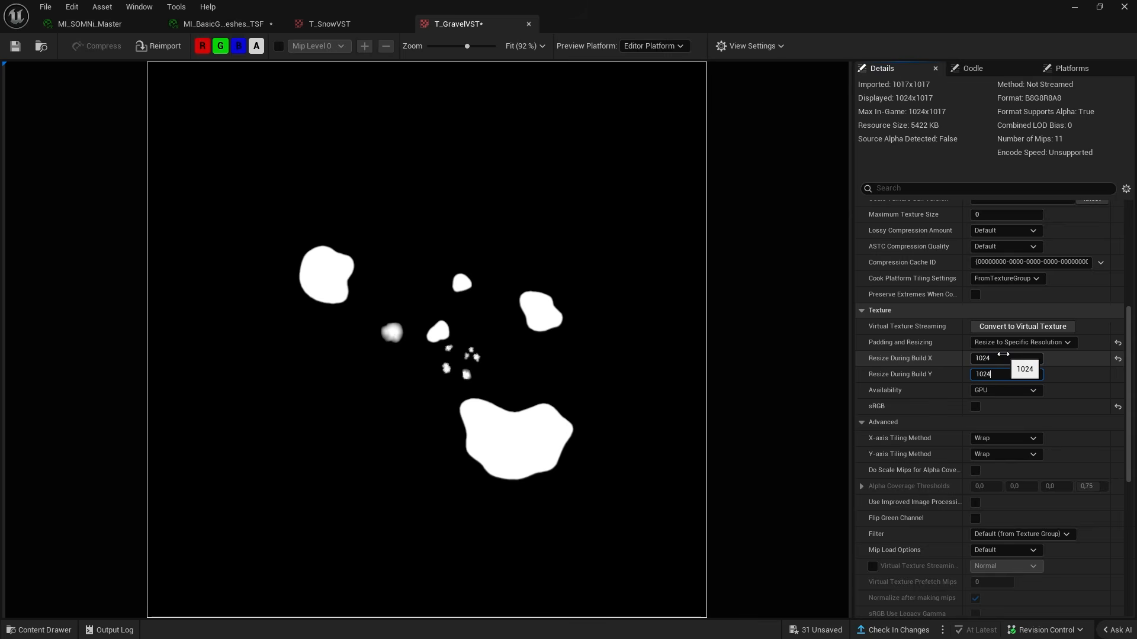
{"action": "type", "text": "1024"}
{"action": "key", "text": "Return"}
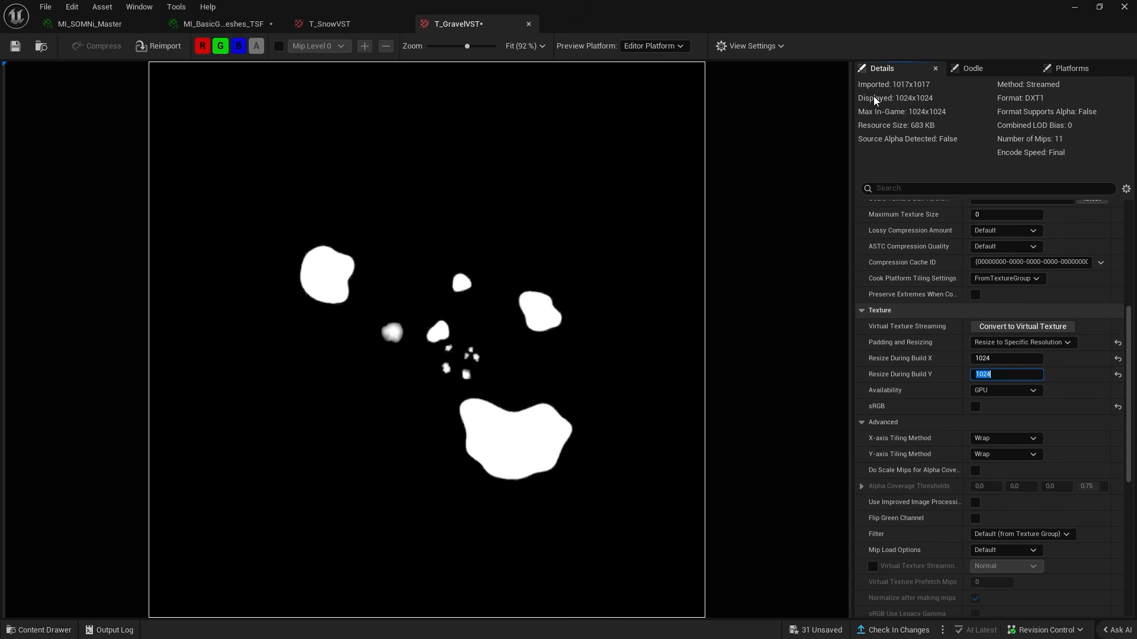
Try Stretch to Power Of Two for T_GravelVST's Padding and Resizing and return it to Resize to Specific Resolution.
{"action": "left_click", "coordinate": [1000, 342]}
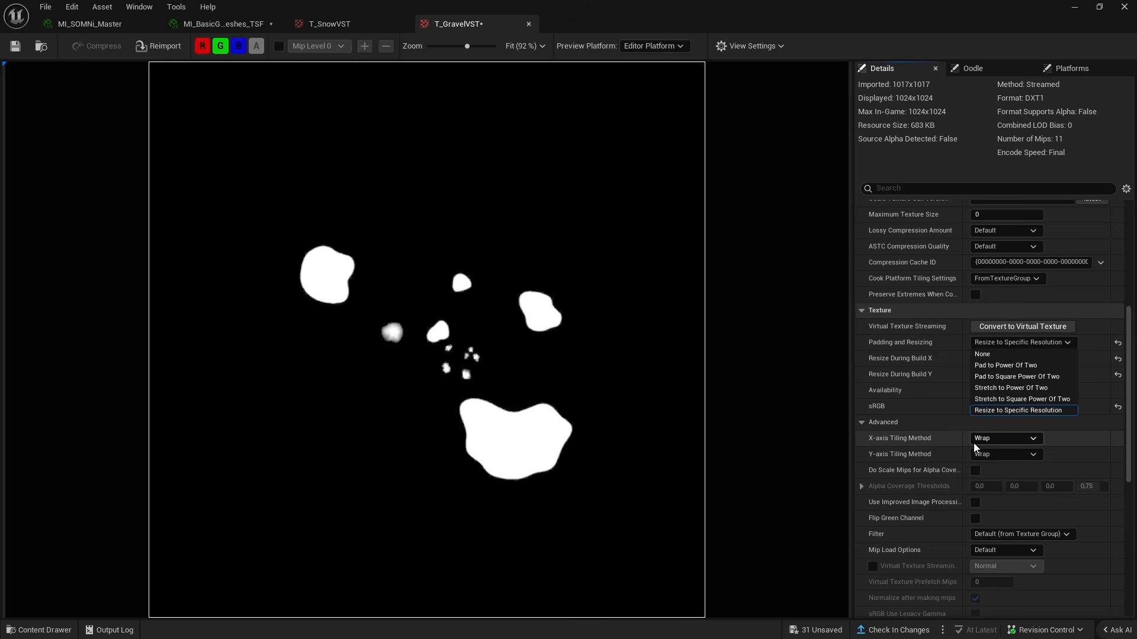
{"action": "left_click", "coordinate": [994, 390]}
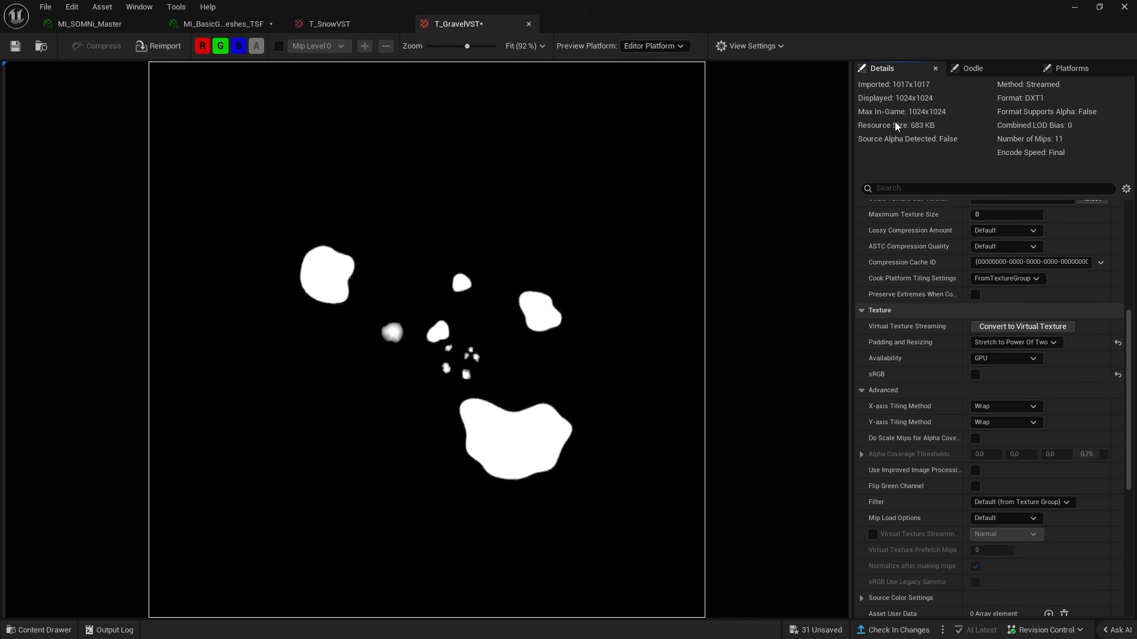
{"action": "left_click", "coordinate": [1013, 342]}
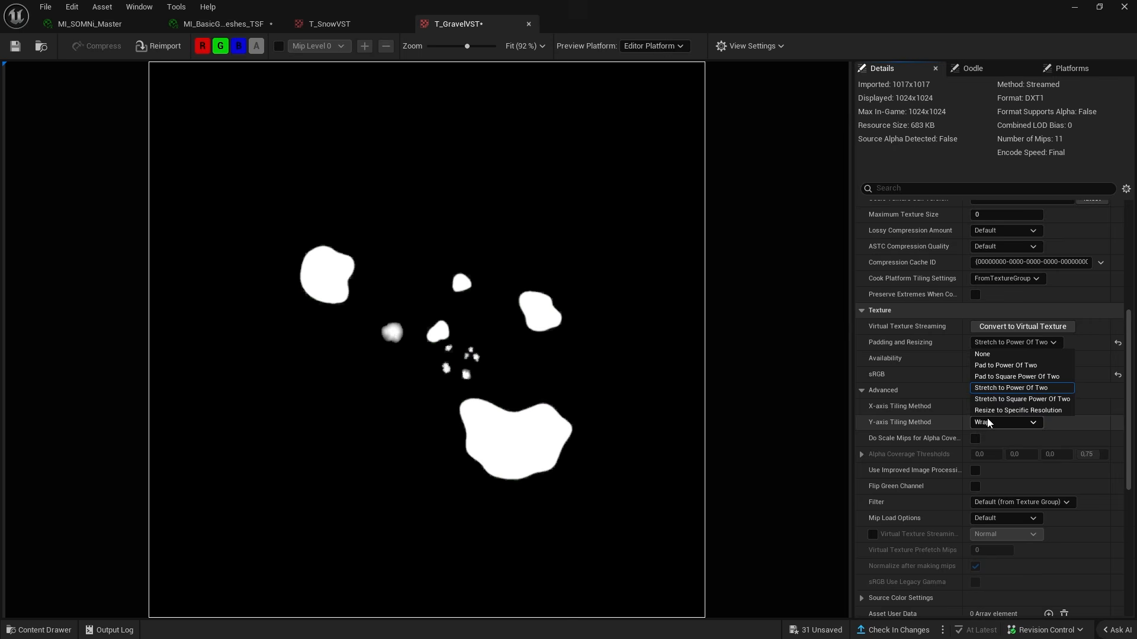
{"action": "left_click", "coordinate": [986, 418]}
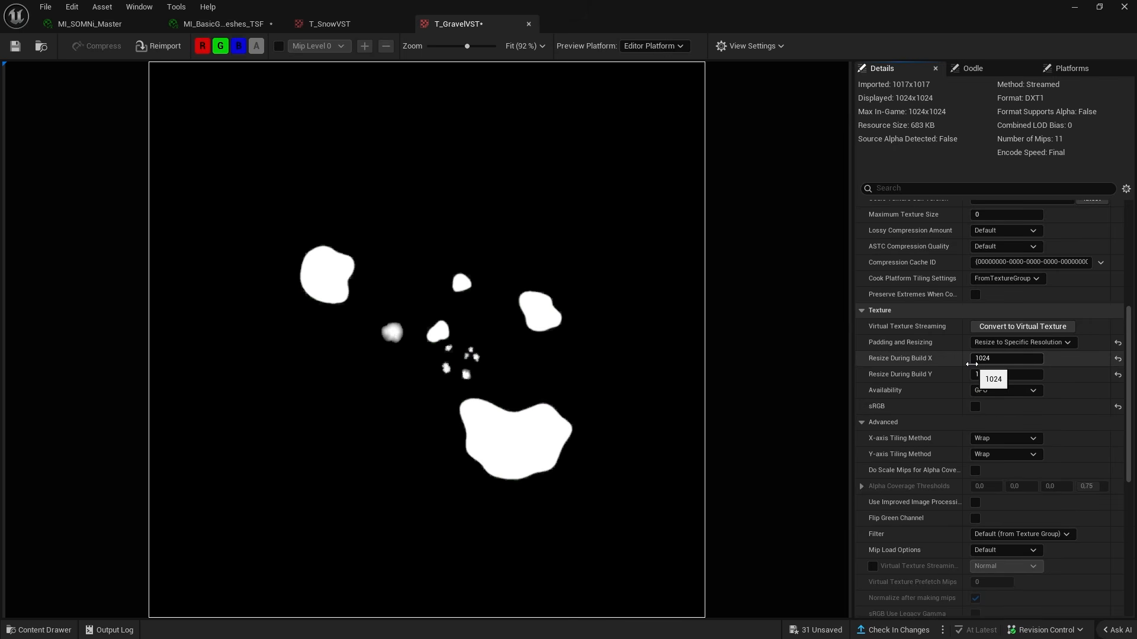
Save the T_GravelVST texture and close both the T_GravelVST and T_SnowVST editors.
{"action": "scroll", "coordinate": [972, 364], "scroll_direction": "up", "scroll_amount": 5}
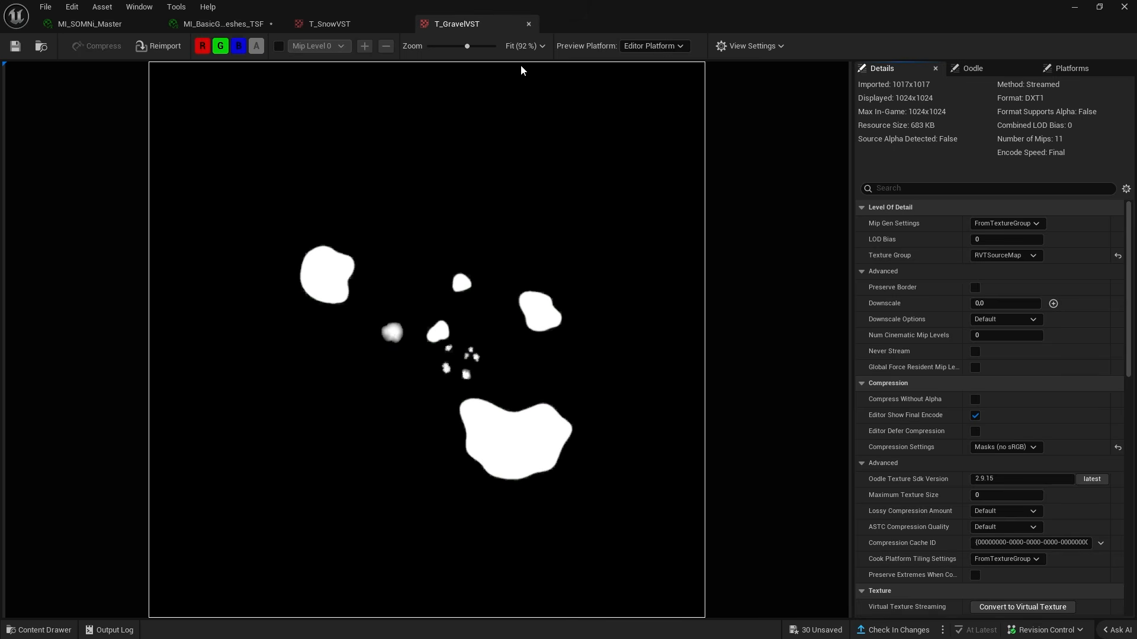
{"action": "left_click", "coordinate": [529, 24]}
{"action": "left_click", "coordinate": [403, 23]}
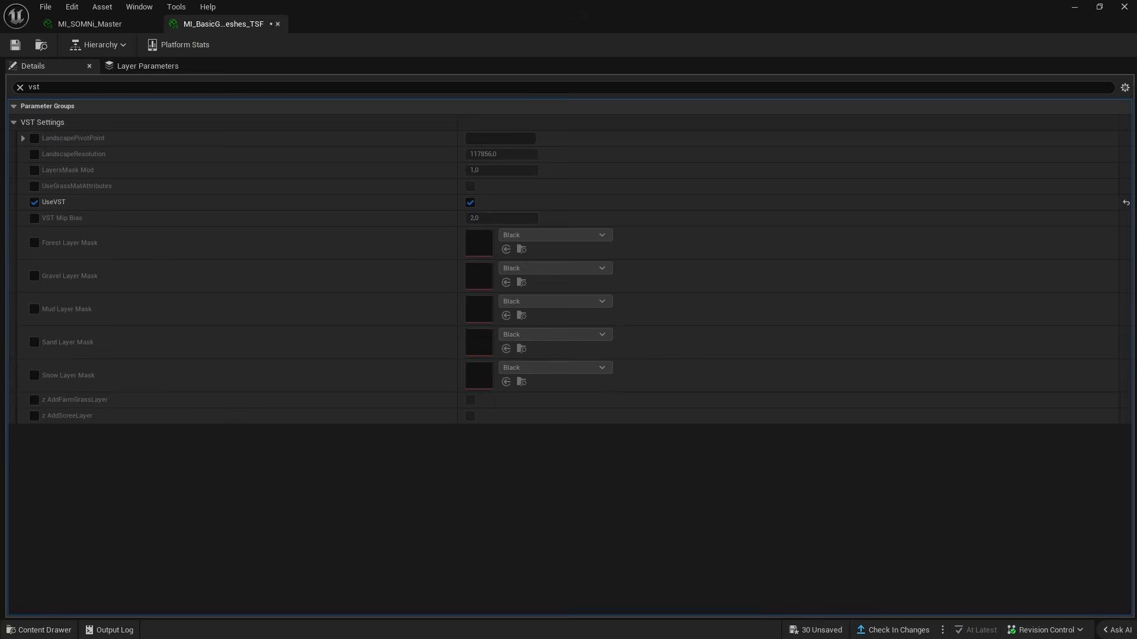
Reimport the T_GravelVST, T_ForestVST and T_SnowVST textures from their newly exported PNG files in the downloads folder.
{"action": "left_click", "coordinate": [39, 630]}
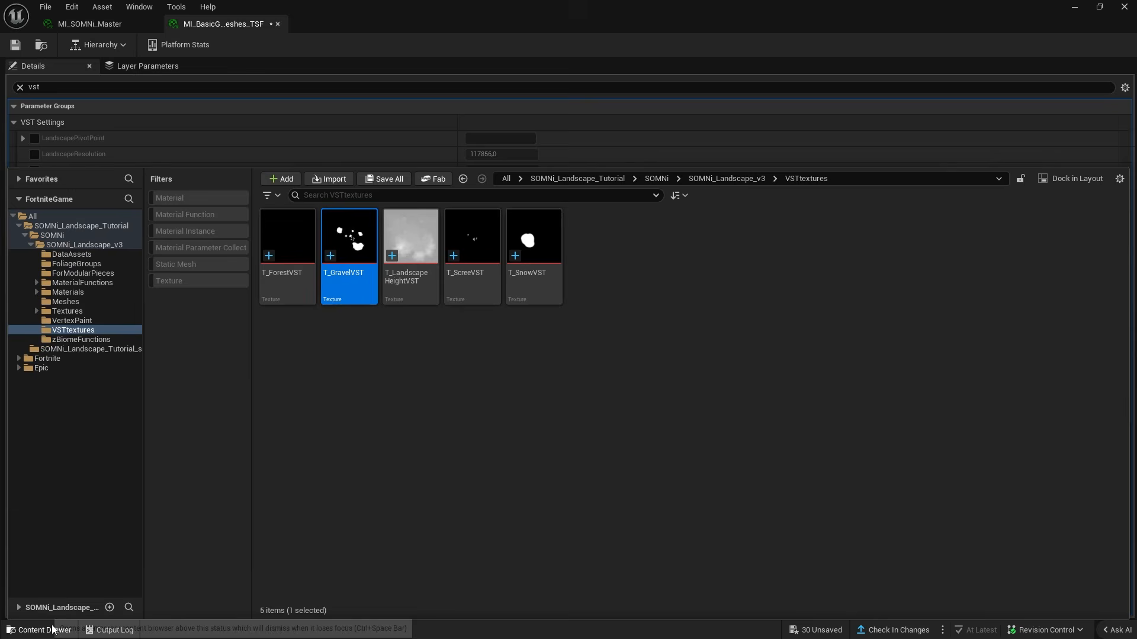
{"action": "right_click", "coordinate": [362, 243]}
{"action": "left_click", "coordinate": [417, 334]}
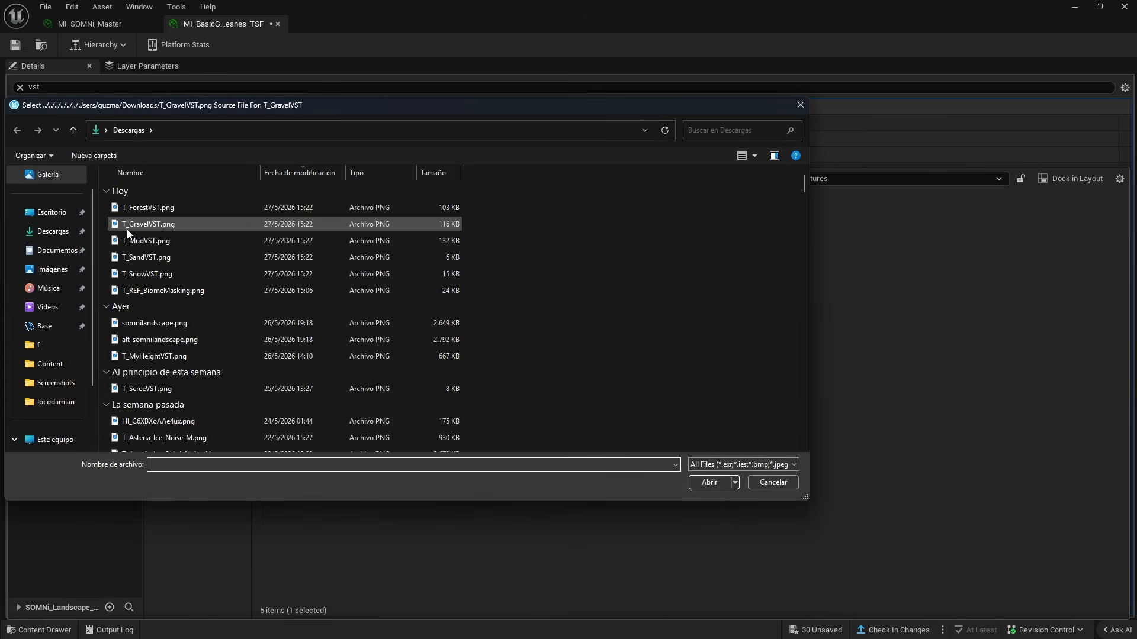
{"action": "double_click", "coordinate": [128, 229]}
{"action": "right_click", "coordinate": [307, 246]}
{"action": "left_click", "coordinate": [373, 336]}
{"action": "double_click", "coordinate": [142, 208]}
{"action": "right_click", "coordinate": [540, 248]}
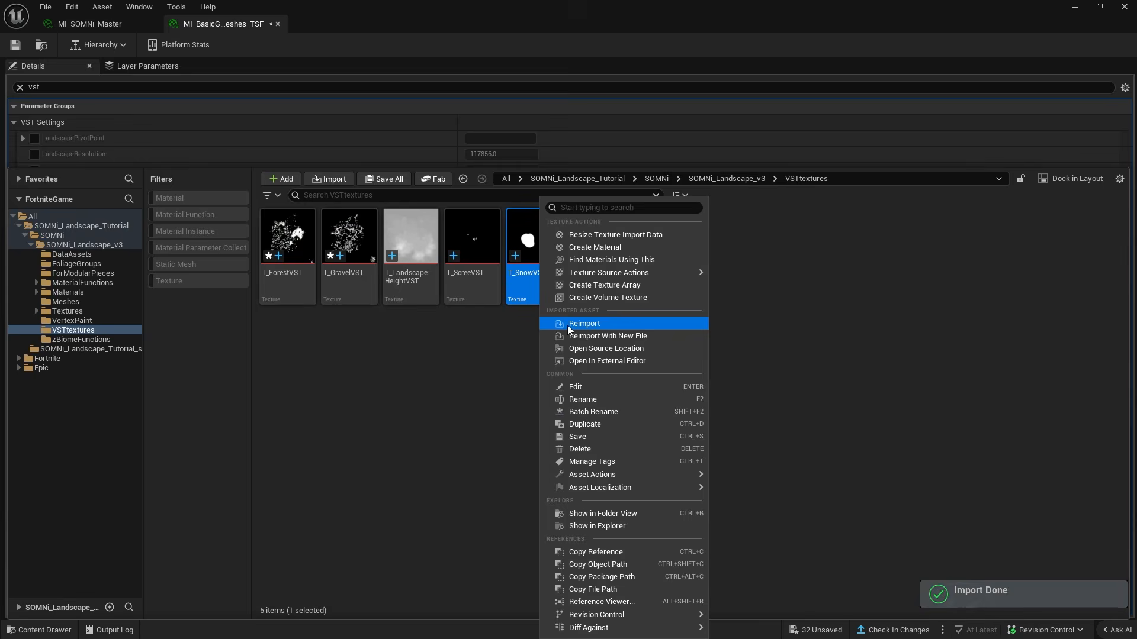
{"action": "left_click", "coordinate": [592, 336]}
{"action": "double_click", "coordinate": [235, 232]}
Check T_GravelVST's resize settings and open T_ForestVST, T_GravelVST, T_SnowVST and T_ScreeVST together in the Property Matrix.
{"action": "double_click", "coordinate": [329, 296]}
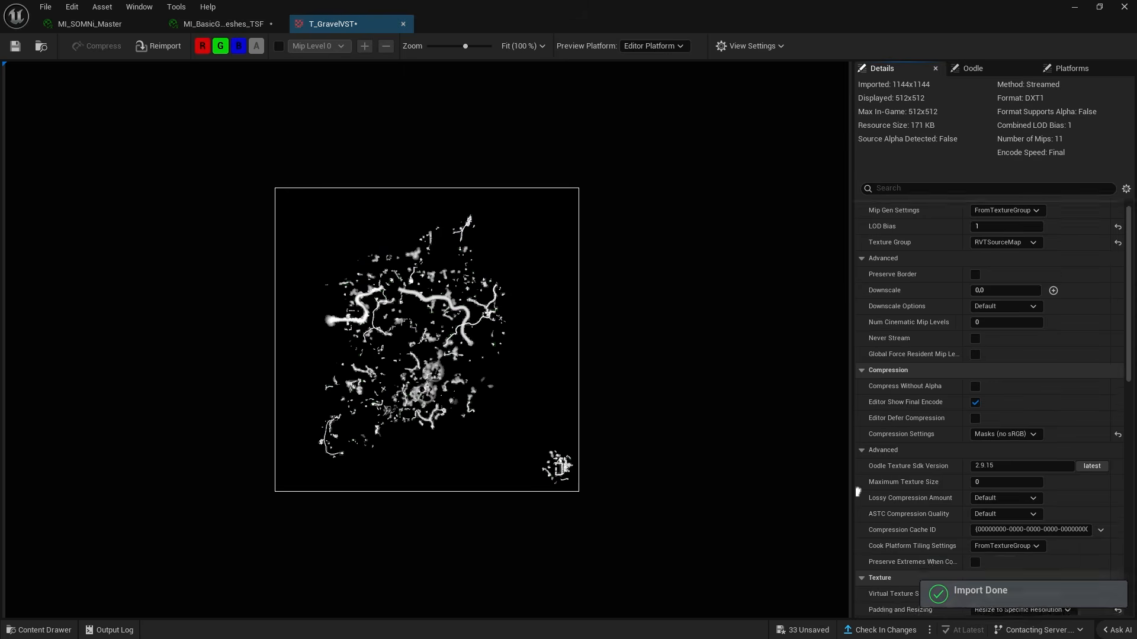
{"action": "scroll", "coordinate": [972, 338], "scroll_direction": "down", "scroll_amount": 5}
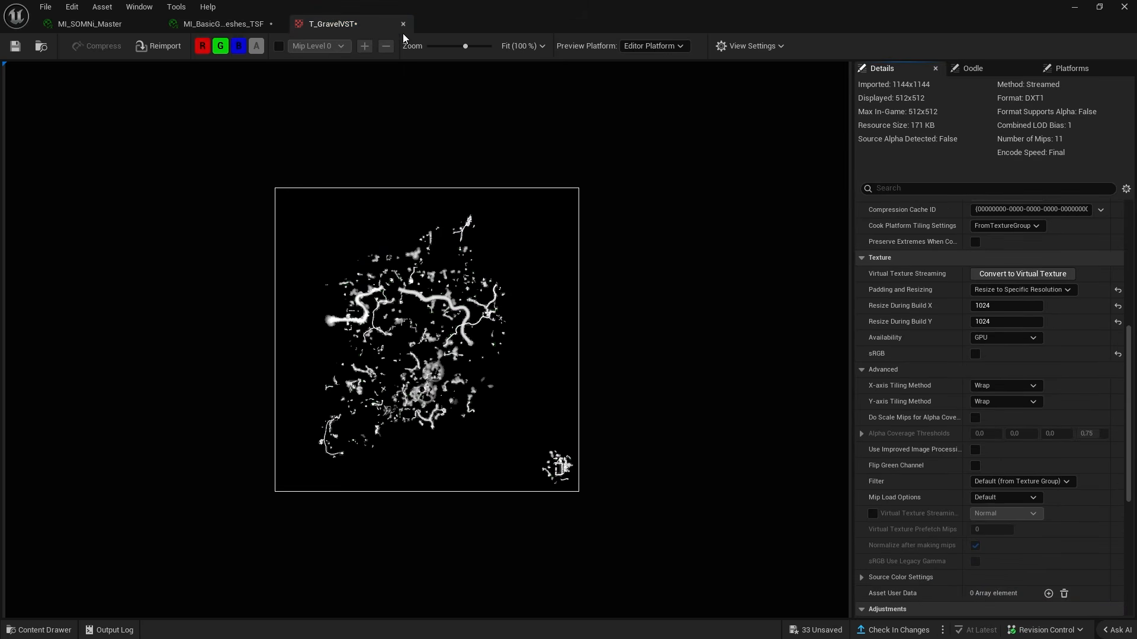
{"action": "left_click", "coordinate": [34, 629]}
{"action": "left_click", "coordinate": [288, 296]}
{"action": "left_click", "coordinate": [349, 296], "text": "ctrl"}
{"action": "left_click", "coordinate": [522, 307], "text": "ctrl"}
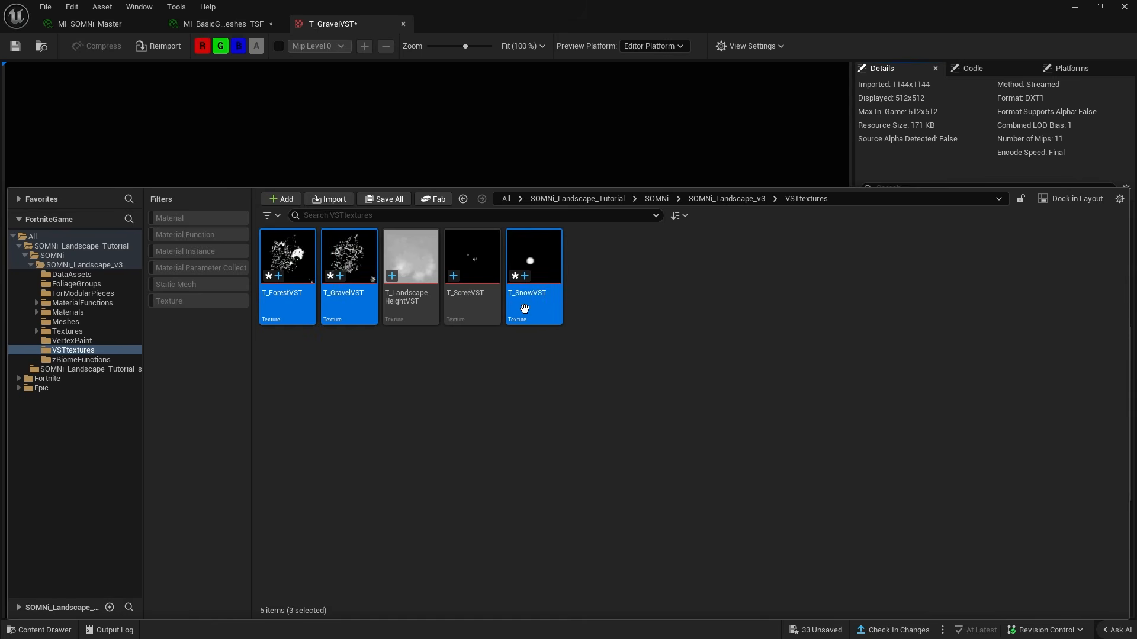
{"action": "left_click", "coordinate": [480, 266], "text": "ctrl"}
{"action": "right_click", "coordinate": [482, 264]}
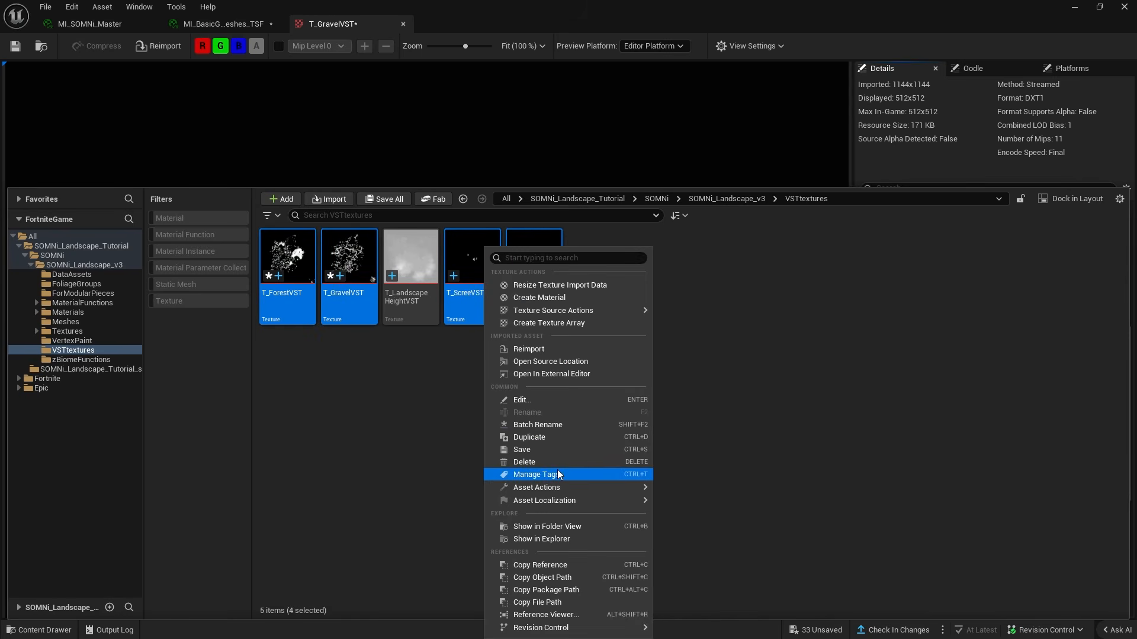
{"action": "mouse_move", "coordinate": [594, 488]}
{"action": "left_click", "coordinate": [719, 565]}
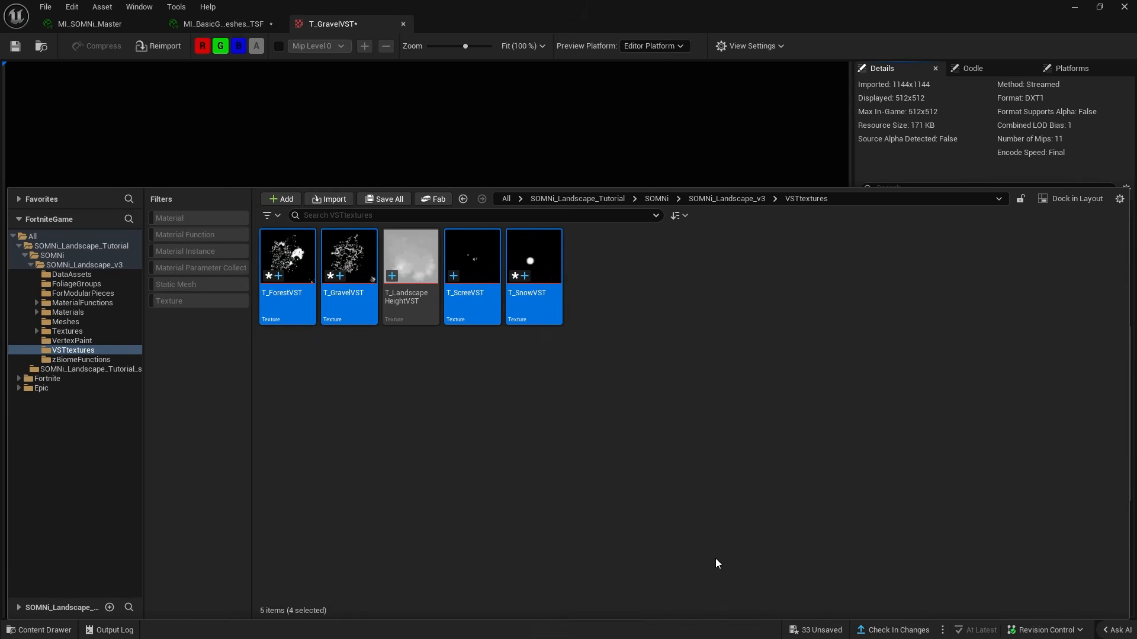
{"action": "left_click", "coordinate": [331, 24]}
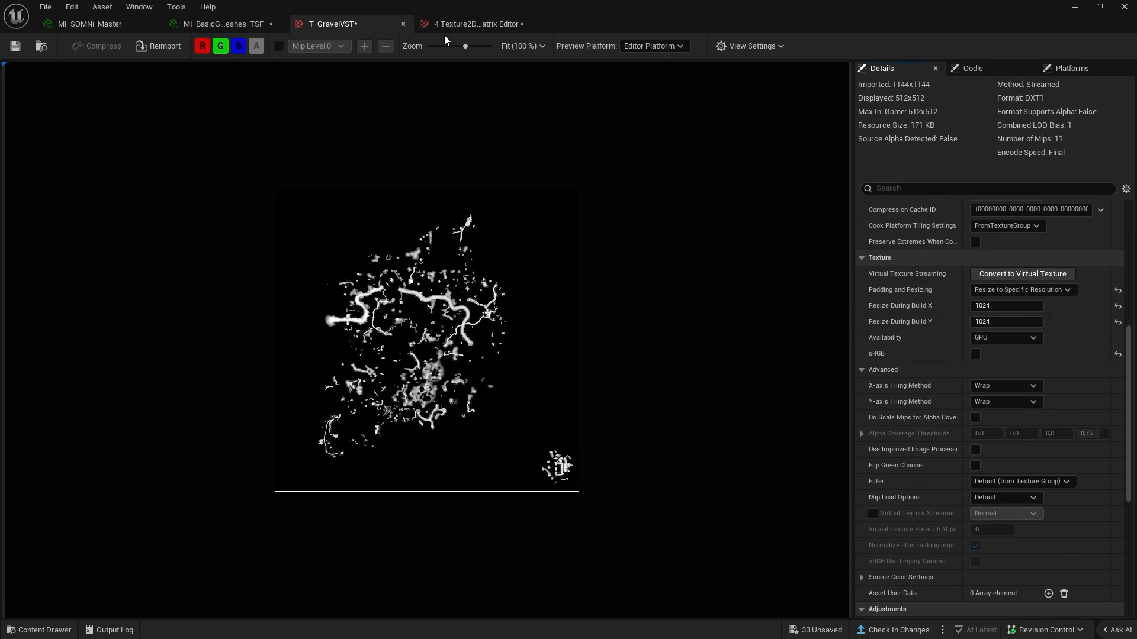
{"action": "left_click", "coordinate": [467, 23]}
Apply Resize to Specific Resolution with 1024 by 1024 to the four mask textures, save them and close the Property Matrix.
{"action": "scroll", "coordinate": [829, 332], "scroll_direction": "down", "scroll_amount": 5}
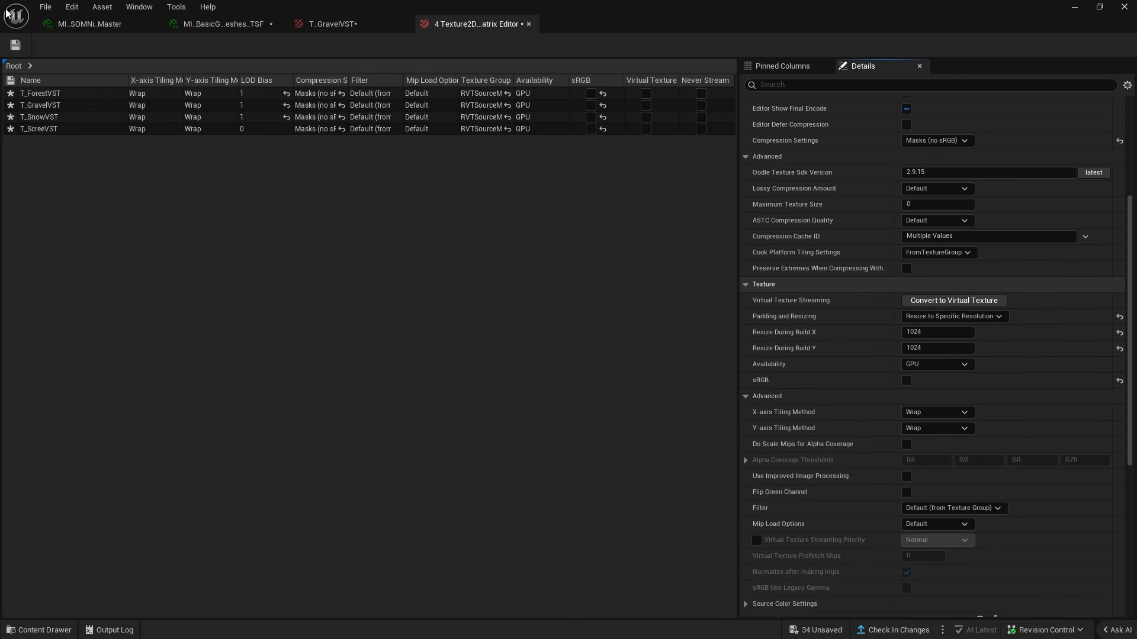
{"action": "left_click", "coordinate": [16, 45]}
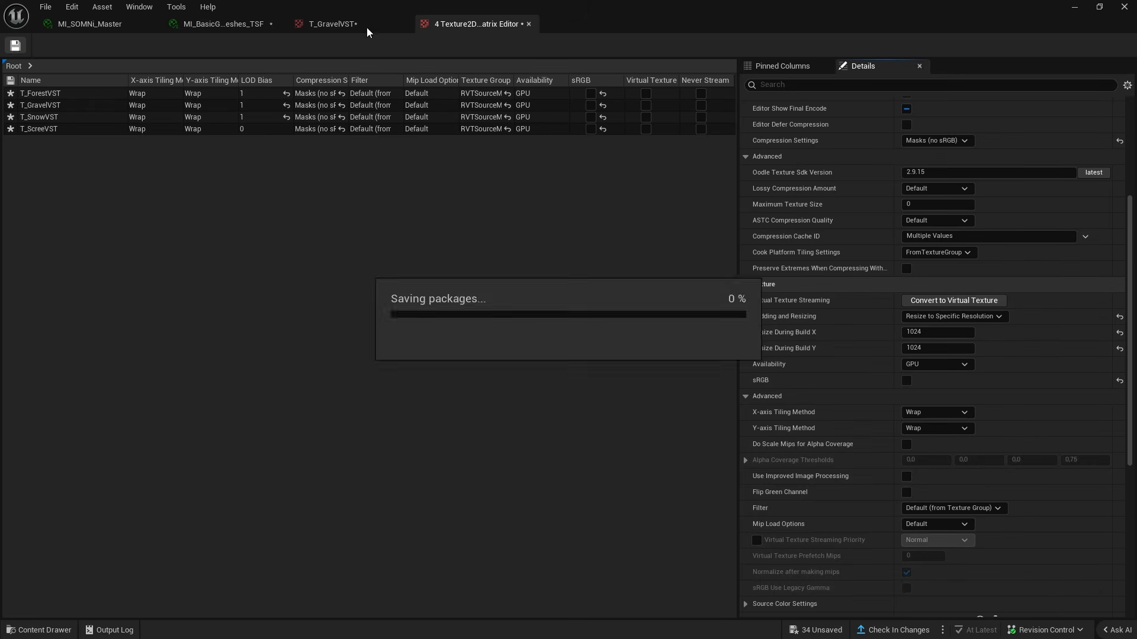
{"action": "left_click", "coordinate": [528, 24]}
Duplicate the T_GravelVST texture in the VSTtextures folder and name the copy T_SandVST.
{"action": "left_click", "coordinate": [36, 630]}
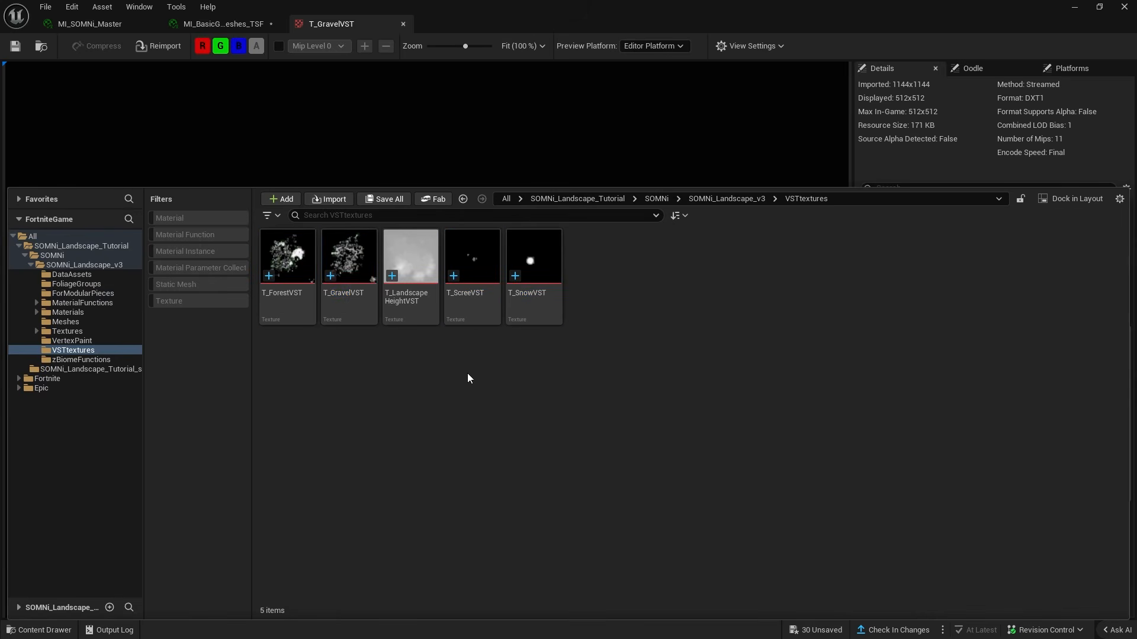
{"action": "left_click", "coordinate": [465, 272]}
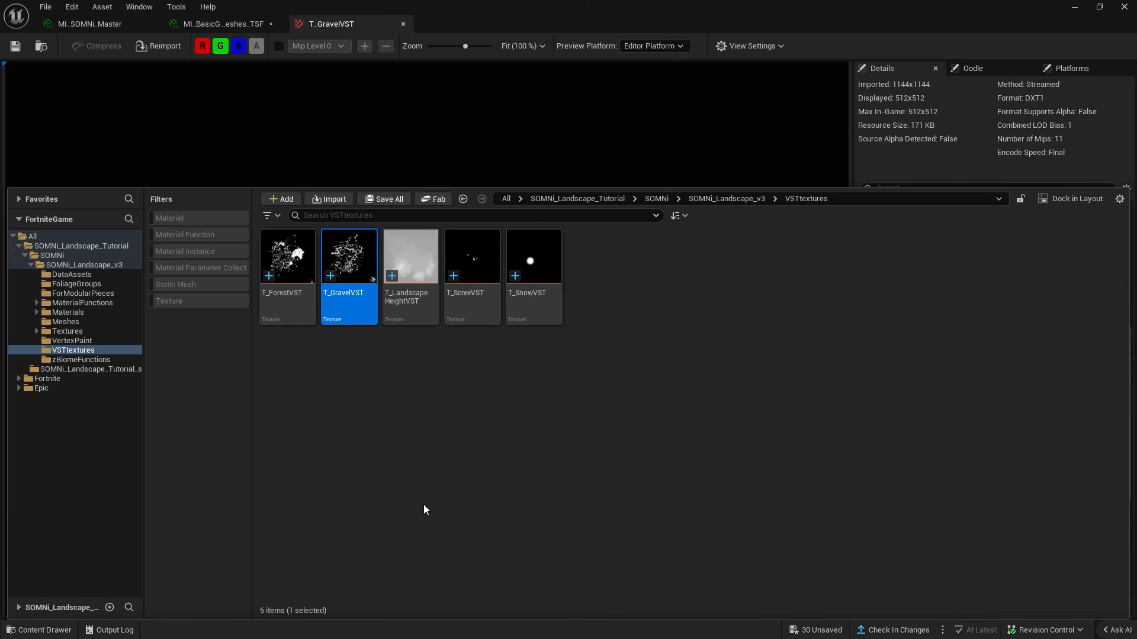
{"action": "key", "text": "ctrl+d"}
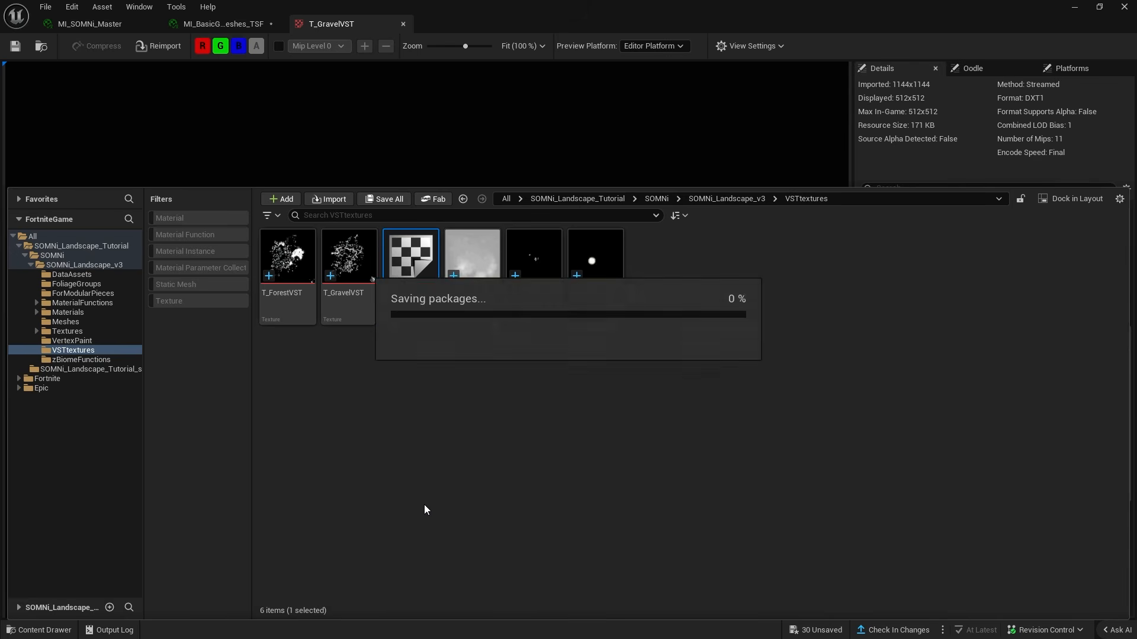
{"action": "key", "text": "Return"}
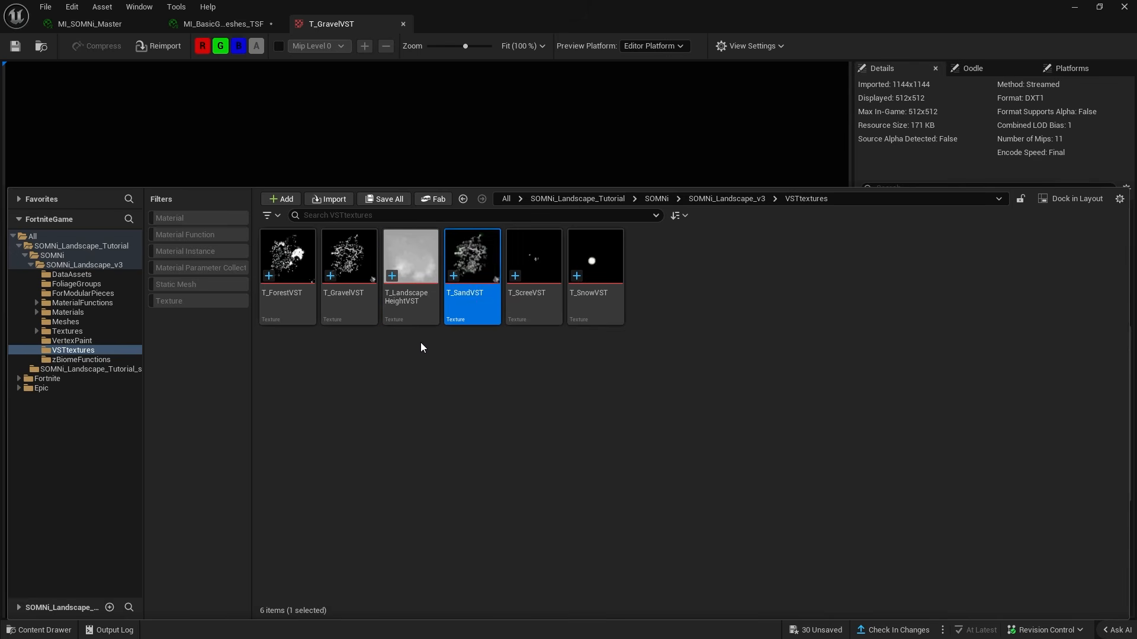
Reimport the T_SandVST texture with T_SandVST.png as its new source file.
{"action": "right_click", "coordinate": [465, 296]}
{"action": "left_click", "coordinate": [529, 336]}
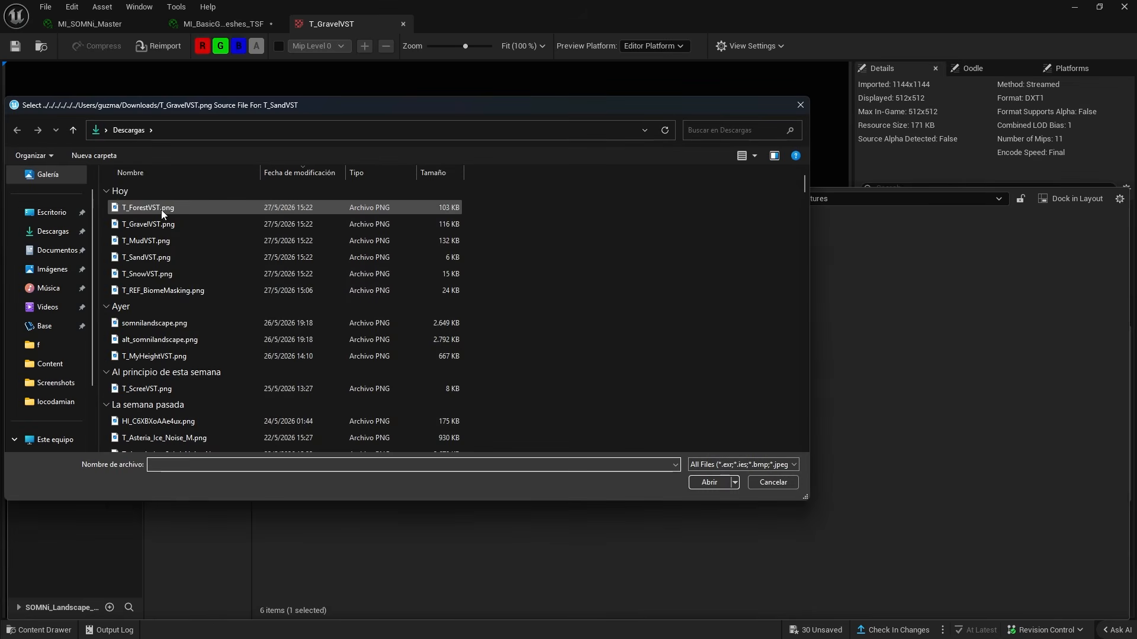
{"action": "left_click", "coordinate": [177, 260]}
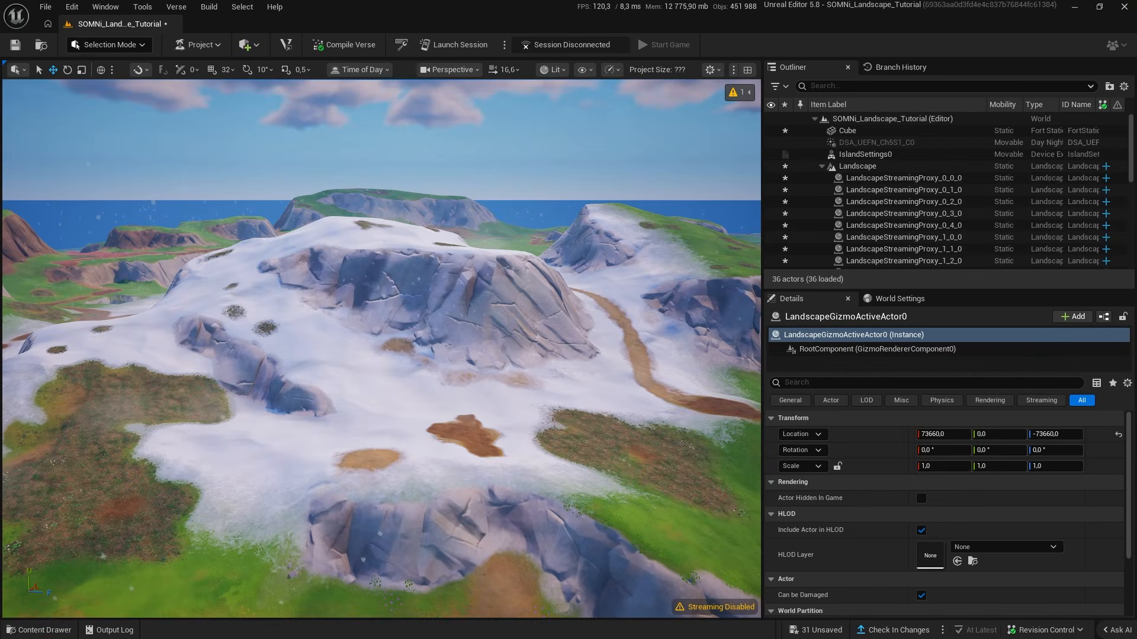
Examine the sand coverage on the landscape from above, including the landscape's outer edge.
{"action": "scroll", "coordinate": [683, 210], "scroll_direction": "up", "scroll_amount": 3}
{"action": "scroll", "coordinate": [682, 210], "scroll_direction": "up", "scroll_amount": 1}
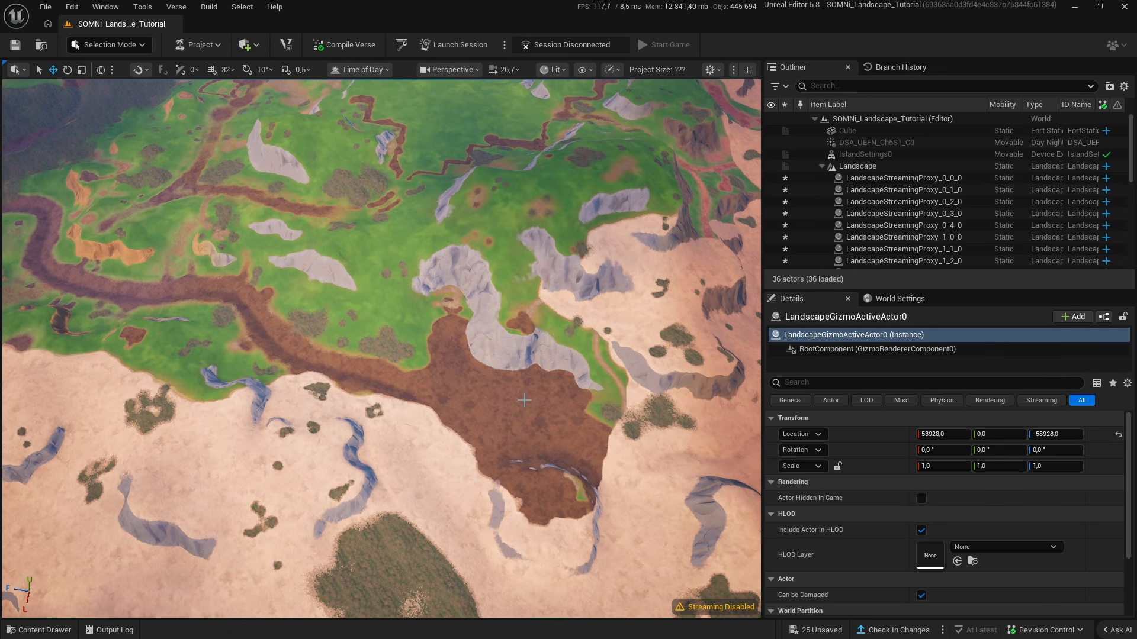
{"action": "right_click_drag", "start_coordinate": [524, 400], "coordinate": [473, 225]}
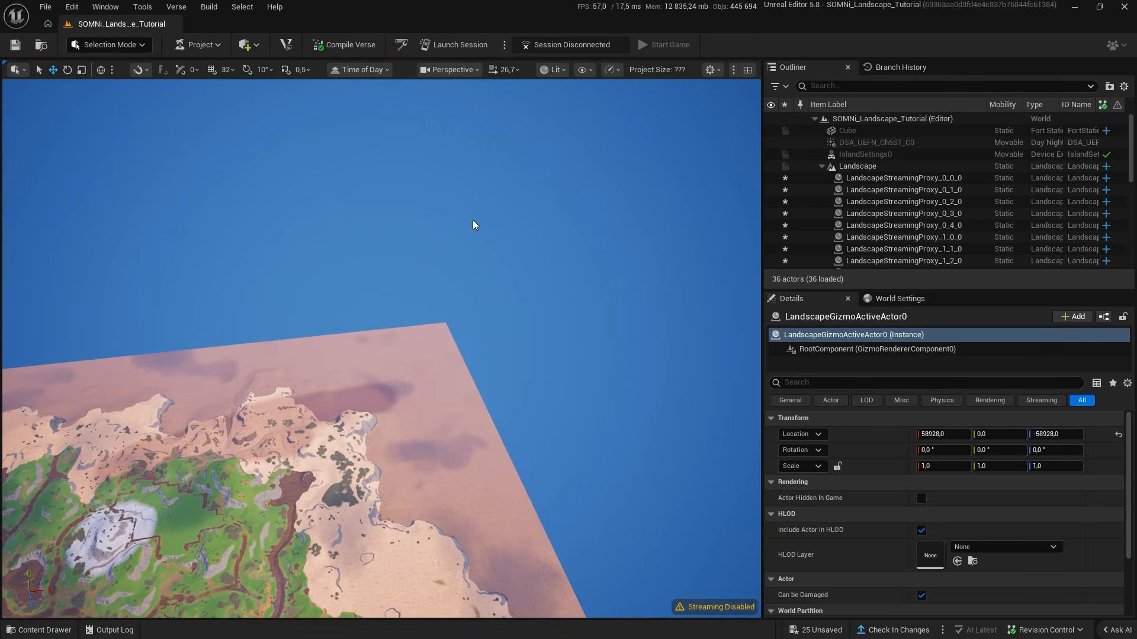
{"action": "right_click_drag", "start_coordinate": [373, 467], "coordinate": [497, 470]}
{"action": "mouse_move", "coordinate": [460, 308]}
{"action": "right_mouse_down"}
{"action": "mouse_move", "coordinate": [515, 317]}
{"action": "mouse_move", "coordinate": [461, 308]}
{"action": "right_mouse_up"}
Reimport the T_SandVST texture in the VSTtextures folder from its existing source file.
{"action": "key", "text": "ctrl+space"}
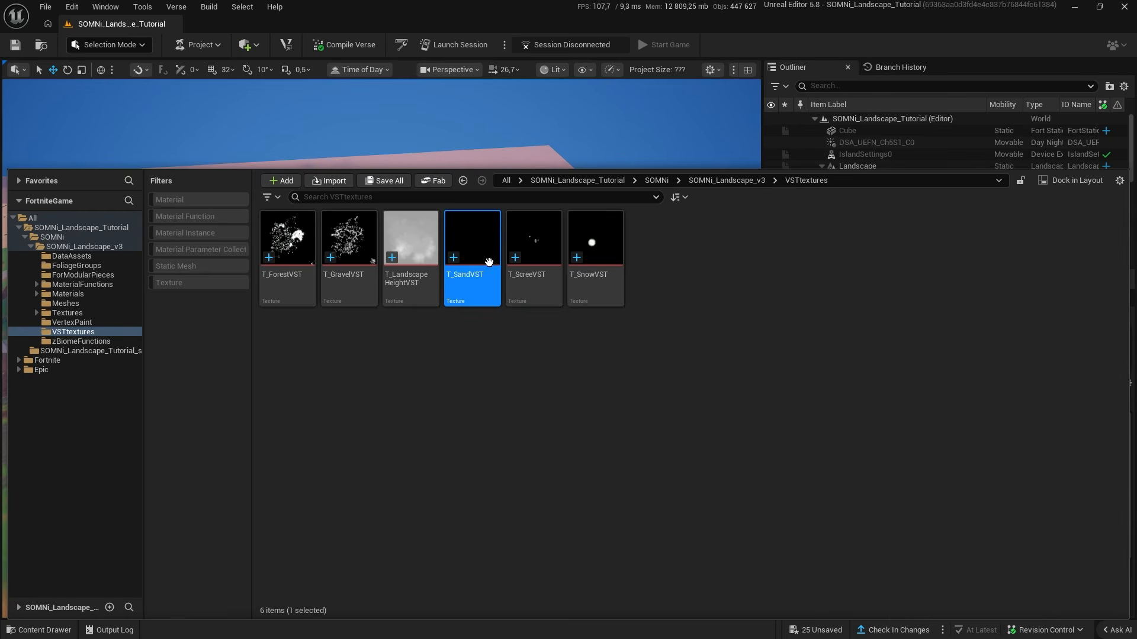
{"action": "right_click", "coordinate": [493, 264]}
{"action": "left_click", "coordinate": [534, 325]}
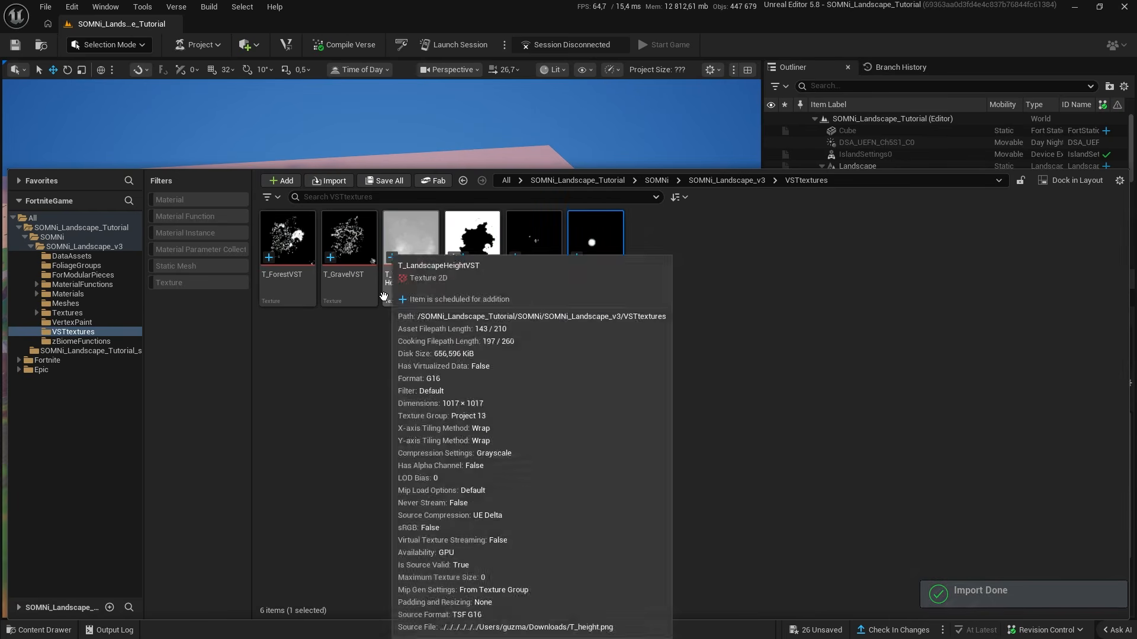
Examine the T_LandscapeHeightVST texture's asset details in the VSTtextures folder.
{"action": "left_click", "coordinate": [410, 254]}
{"action": "mouse_move", "coordinate": [409, 279]}
{"action": "left_mouse_down"}
{"action": "mouse_move", "coordinate": [401, 284]}
{"action": "mouse_move", "coordinate": [422, 283]}
{"action": "left_mouse_up"}
{"action": "key", "text": "Escape"}
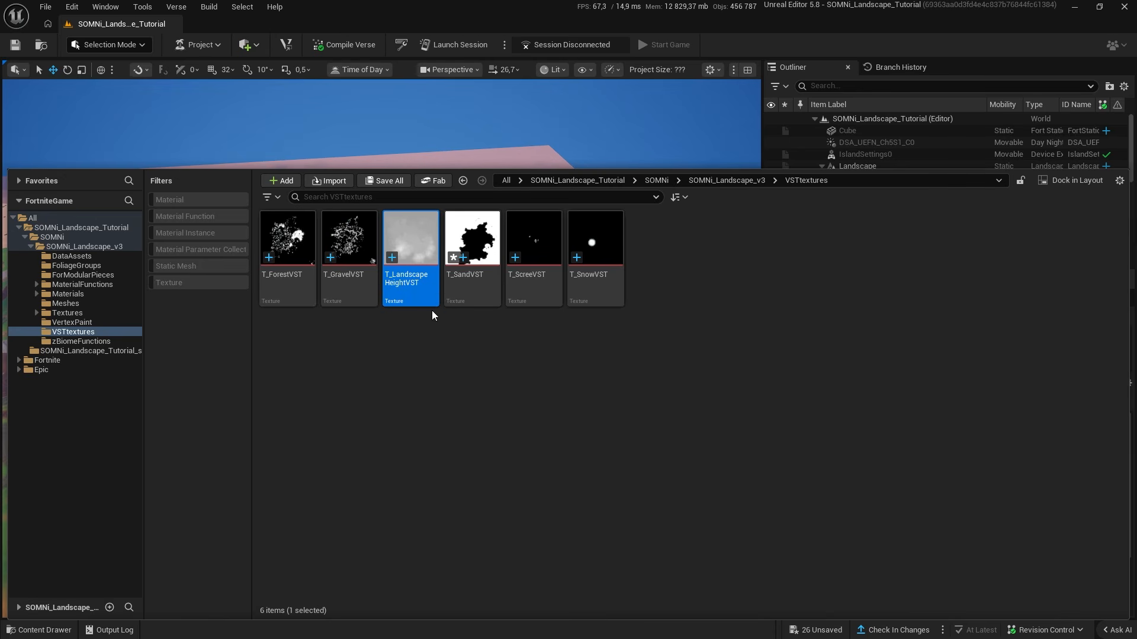
{"action": "left_click_drag", "start_coordinate": [410, 241], "coordinate": [411, 220]}
{"action": "left_click", "coordinate": [362, 340]}
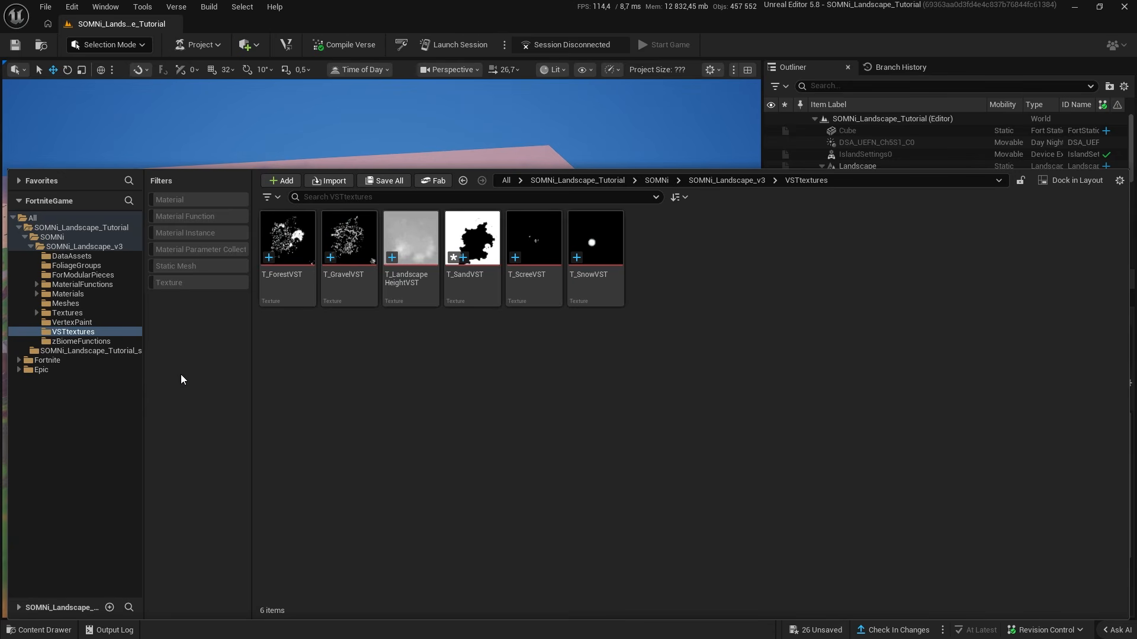
Switch to the MI_BasicGrassMeshes_TSF editor and locate that material instance in the Materials folder of SOMNi_Landscape_v3.
{"action": "left_click", "coordinate": [103, 305]}
{"action": "left_click", "coordinate": [52, 247]}
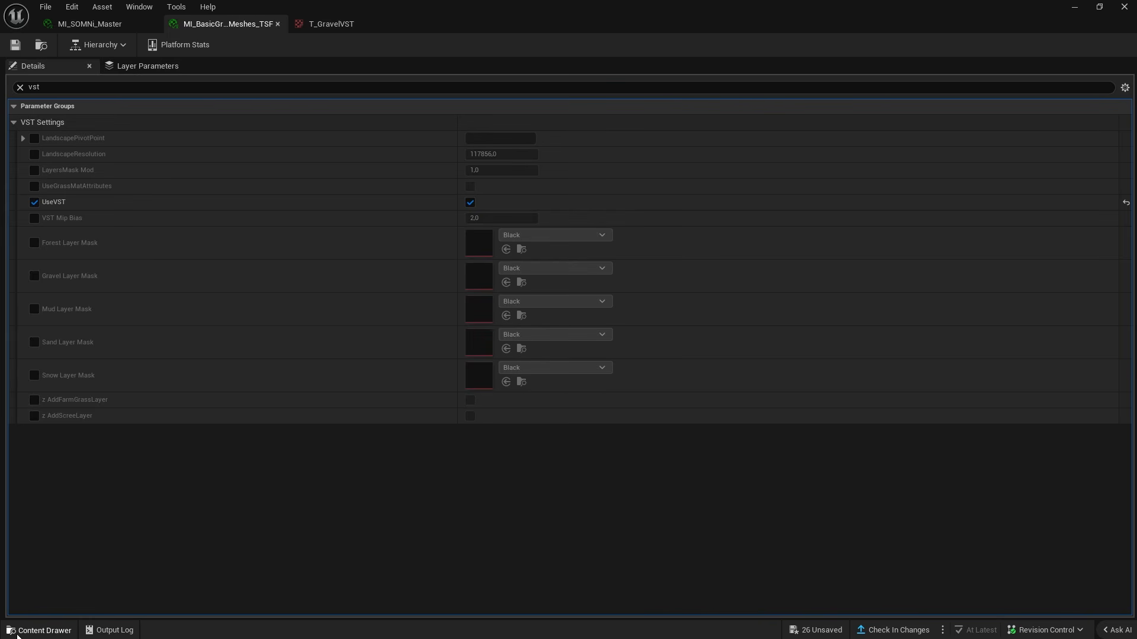
{"action": "left_click", "coordinate": [17, 634]}
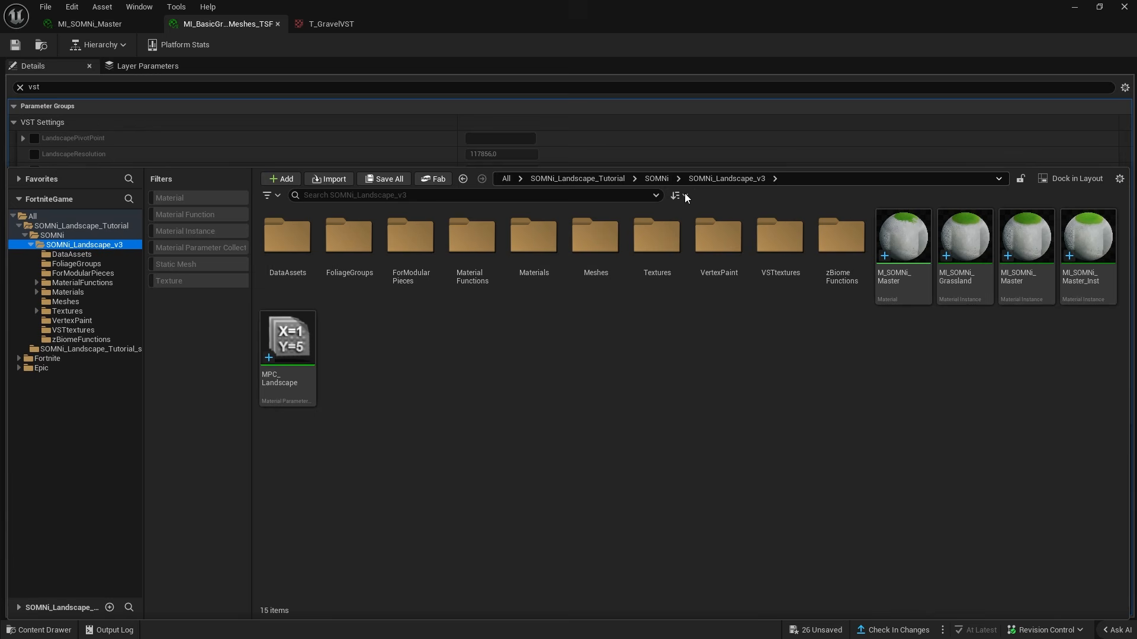
{"action": "double_click", "coordinate": [545, 254]}
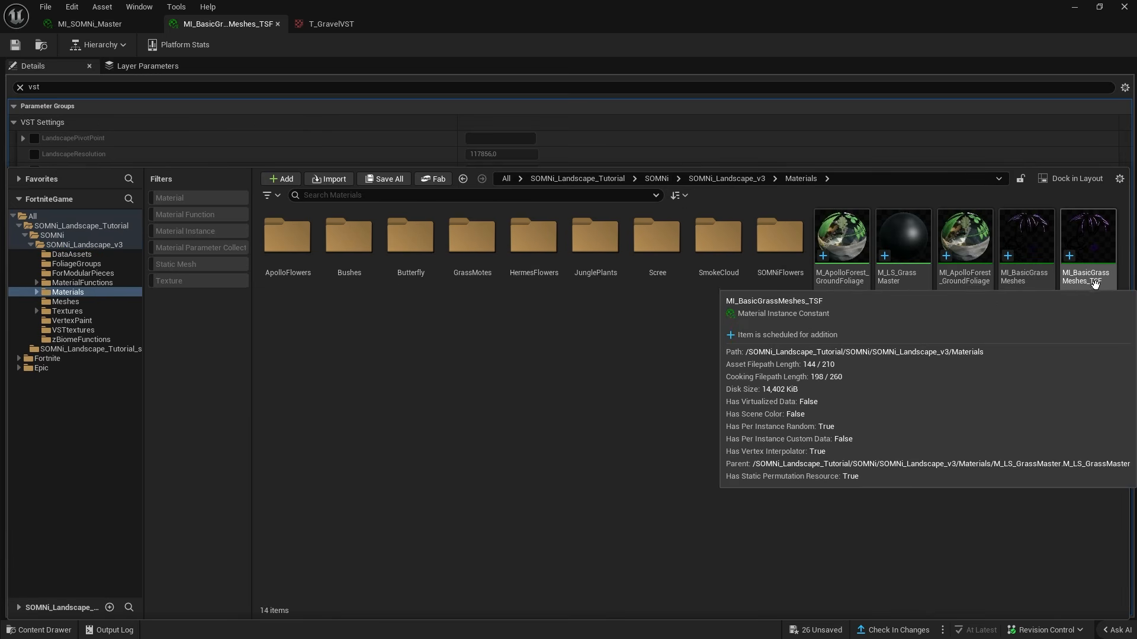
{"action": "mouse_move", "coordinate": [1099, 288]}
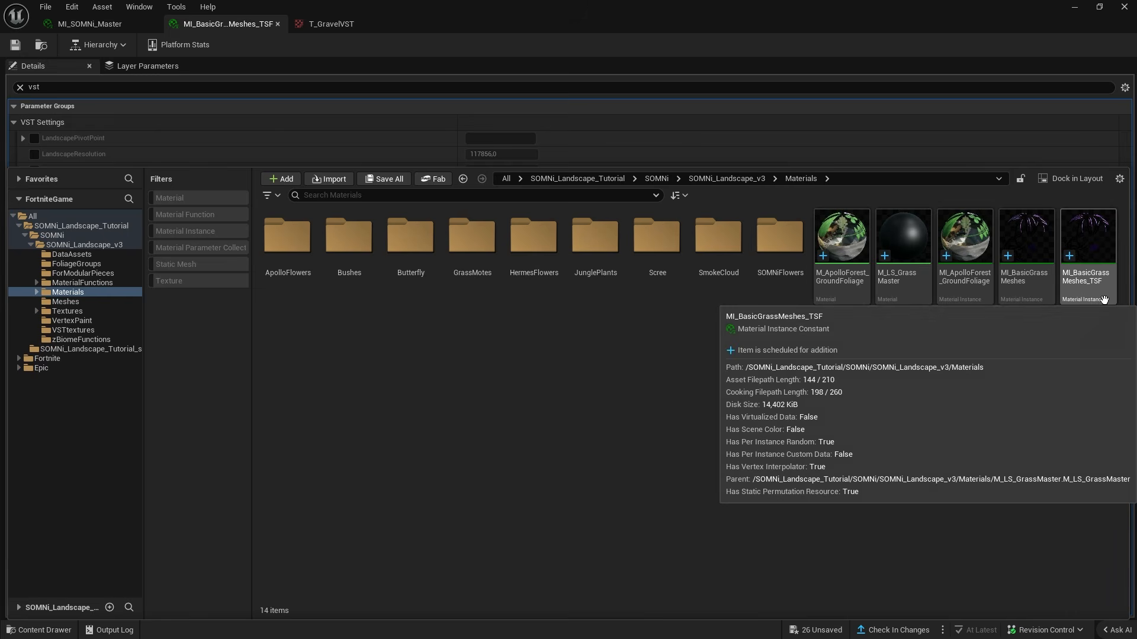
Review all parameters of MI_BasicGrassMeshes_TSF, filter them by "vst" again, and compare the settings with UseVST off and on.
{"action": "left_click", "coordinate": [1097, 286]}
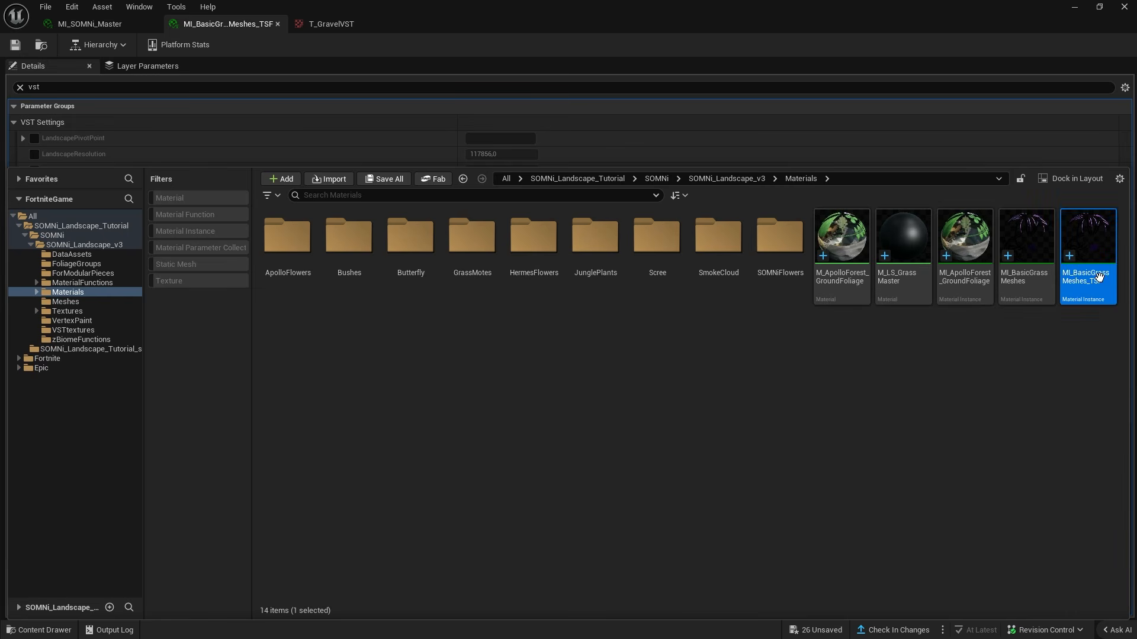
{"action": "left_click", "coordinate": [260, 142]}
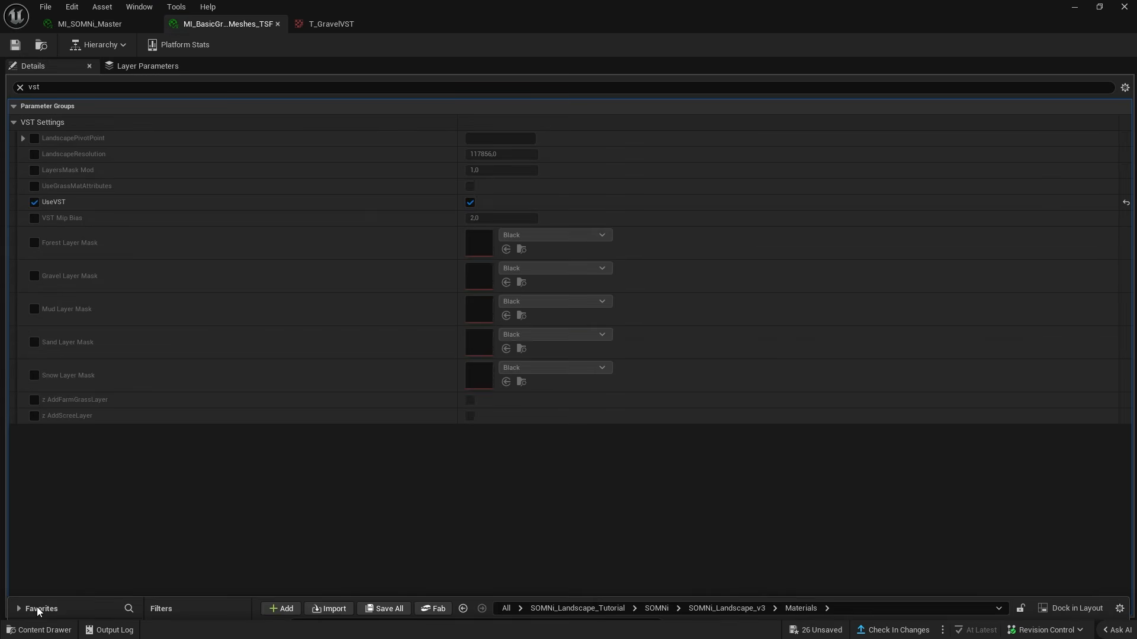
{"action": "left_click", "coordinate": [61, 87]}
{"action": "left_click", "coordinate": [19, 87]}
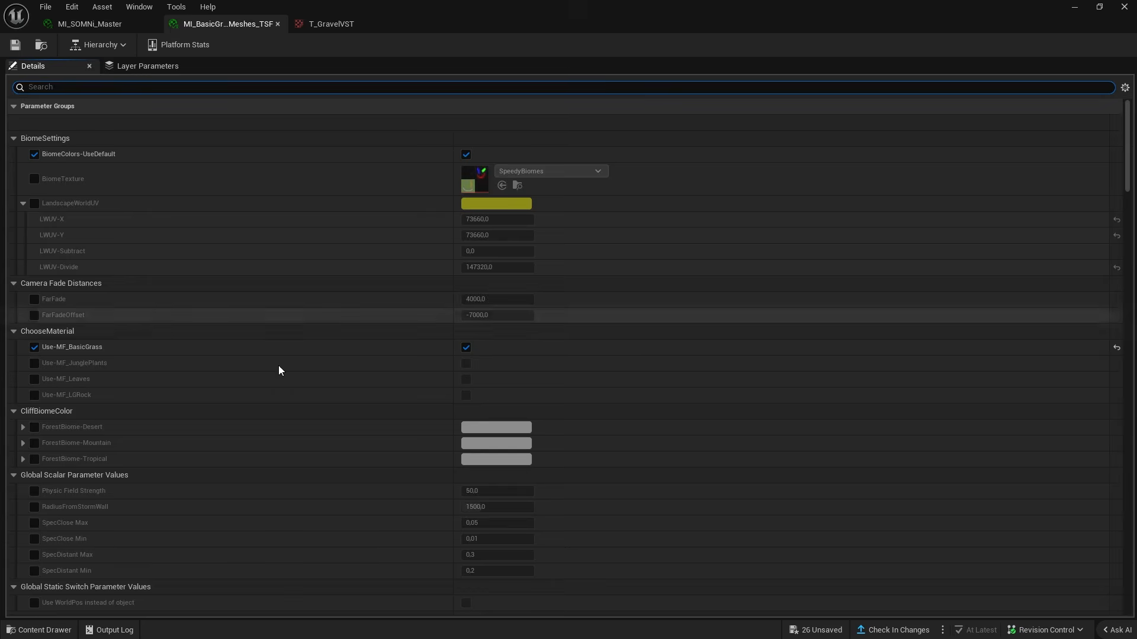
{"action": "scroll", "coordinate": [278, 365], "scroll_direction": "down", "scroll_amount": 15}
{"action": "scroll", "coordinate": [355, 87], "scroll_direction": "down", "scroll_amount": 5}
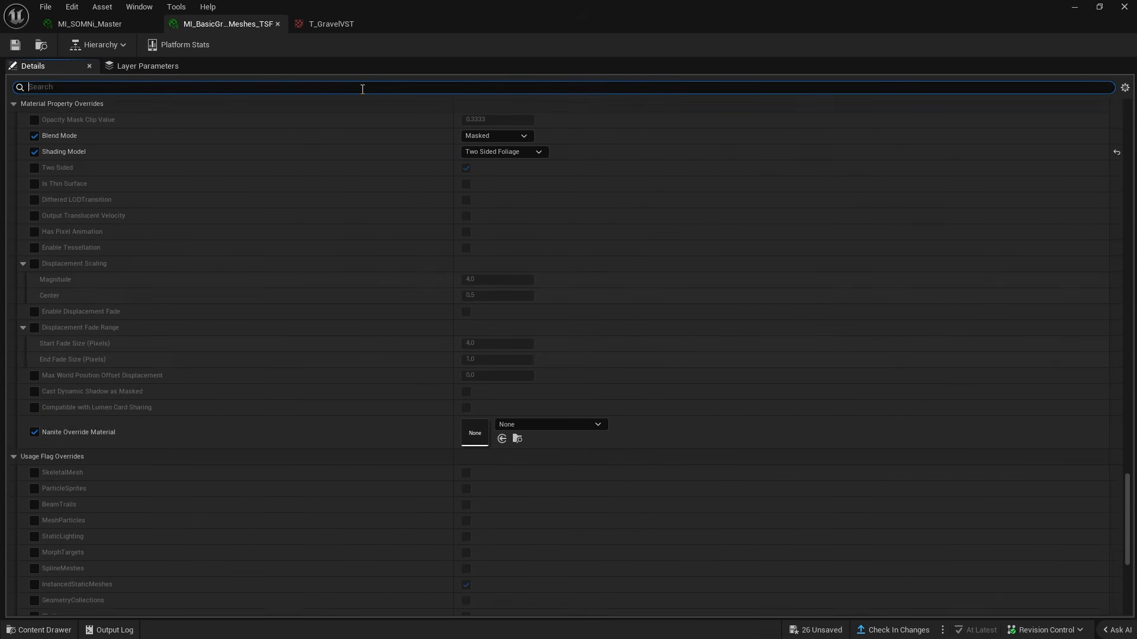
{"action": "left_click", "coordinate": [356, 87]}
{"action": "type", "text": "vst"}
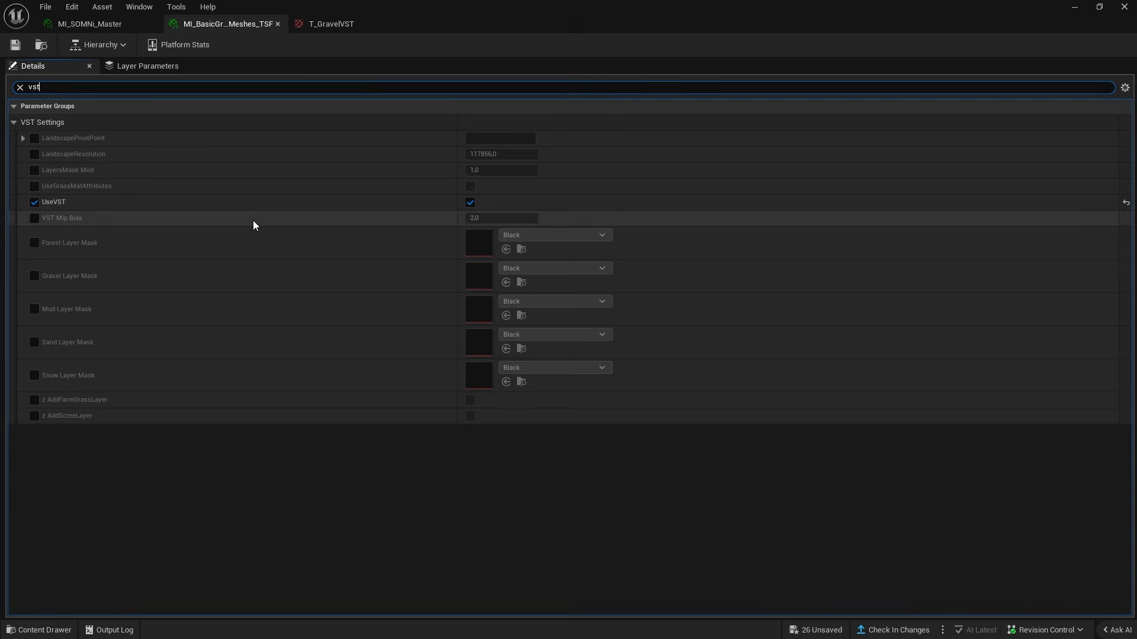
{"action": "left_click", "coordinate": [471, 203]}
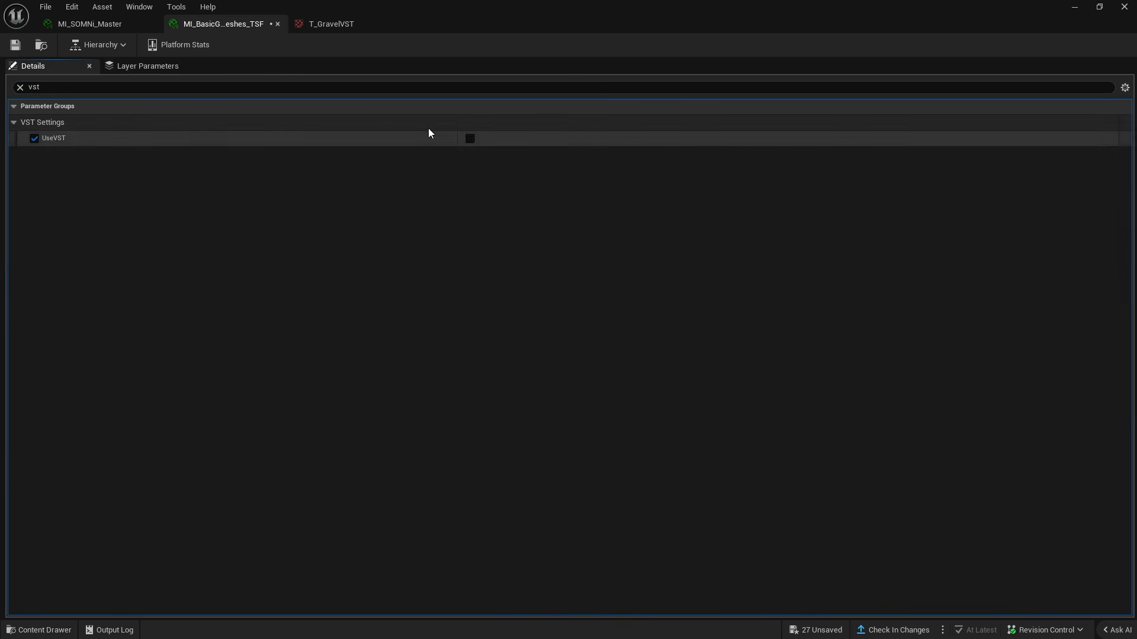
{"action": "left_click", "coordinate": [470, 138]}
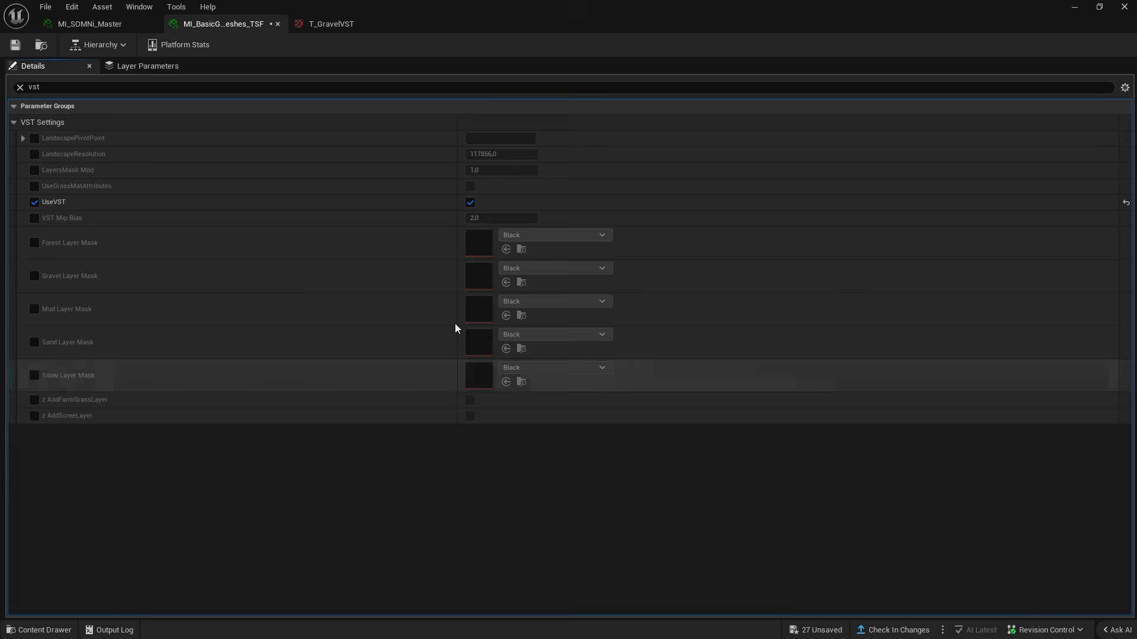
Enable LandscapePivotPoint and set its X and Y to 58927, matching LWUV-X and LWUV-Y in MI_SOMNi_Master.
{"action": "left_click", "coordinate": [23, 138]}
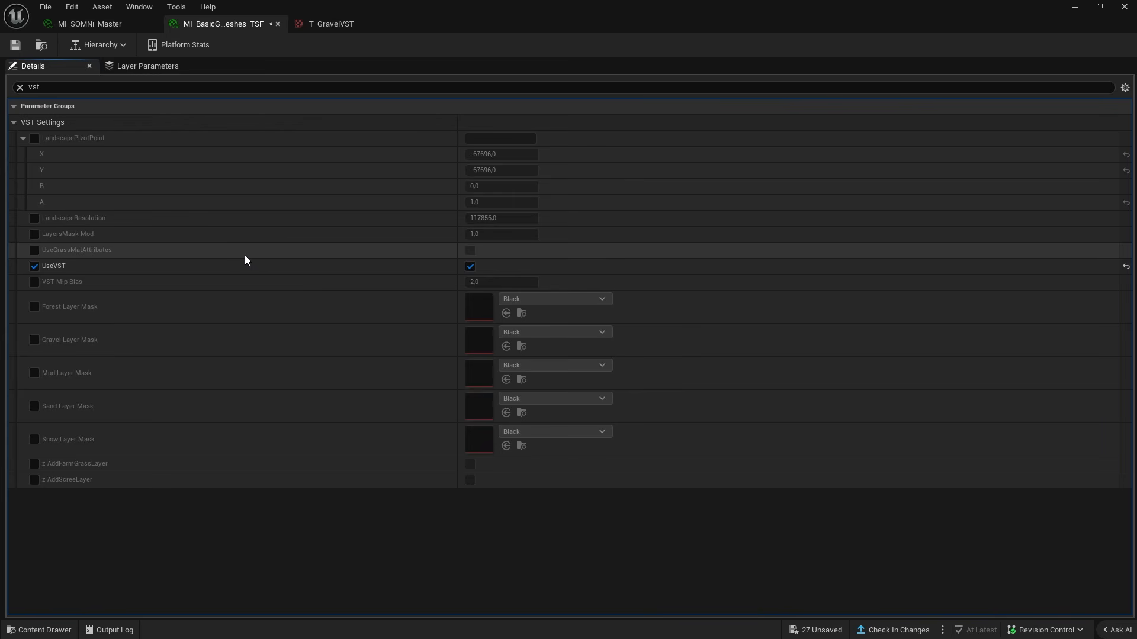
{"action": "left_click", "coordinate": [90, 24]}
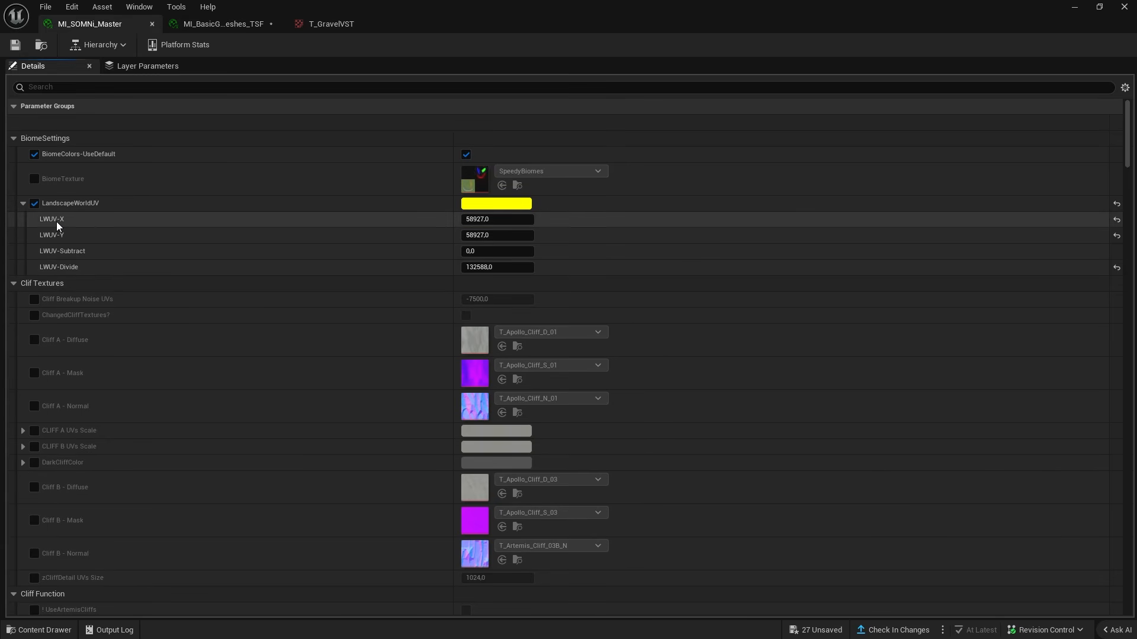
{"action": "left_click", "coordinate": [221, 24]}
{"action": "left_click", "coordinate": [23, 138]}
{"action": "left_click", "coordinate": [23, 138]}
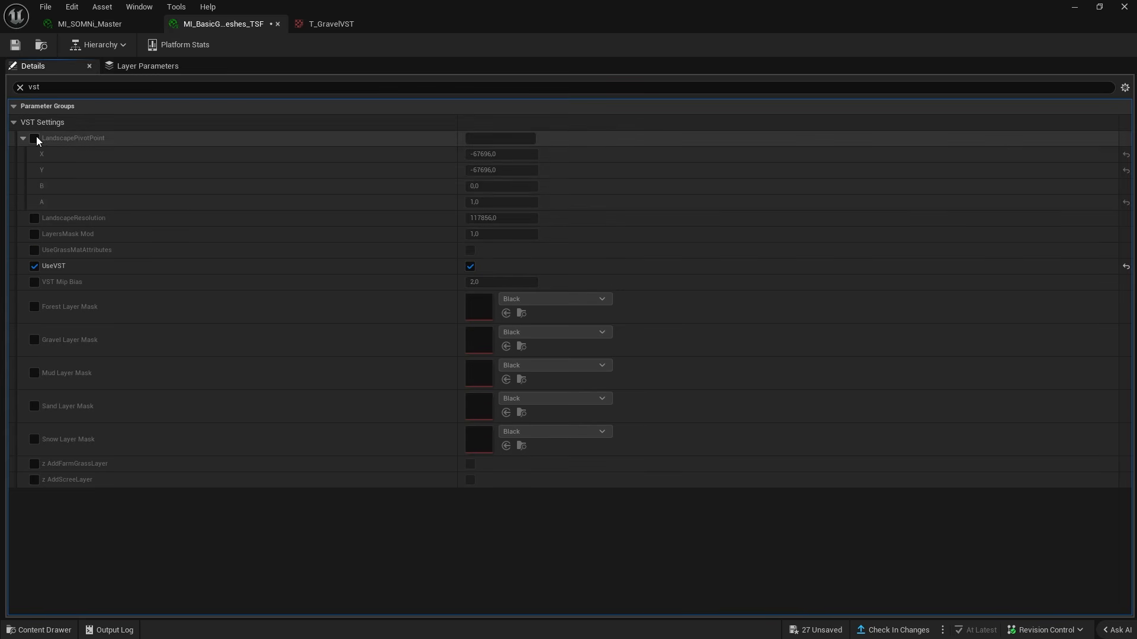
{"action": "left_click", "coordinate": [35, 139]}
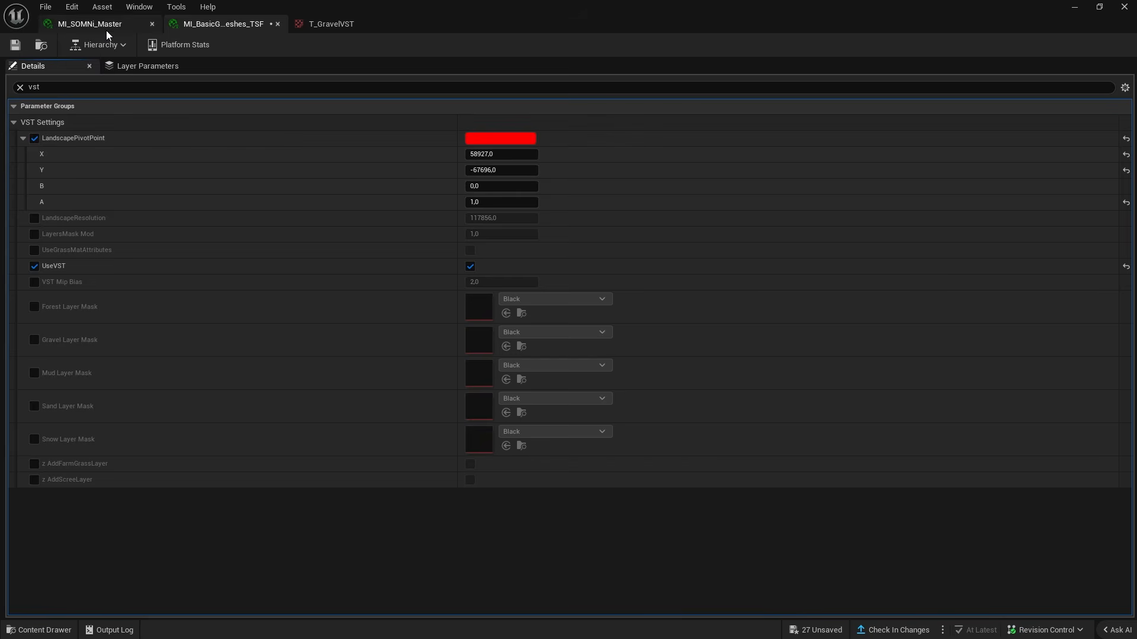
{"action": "left_click", "coordinate": [66, 24]}
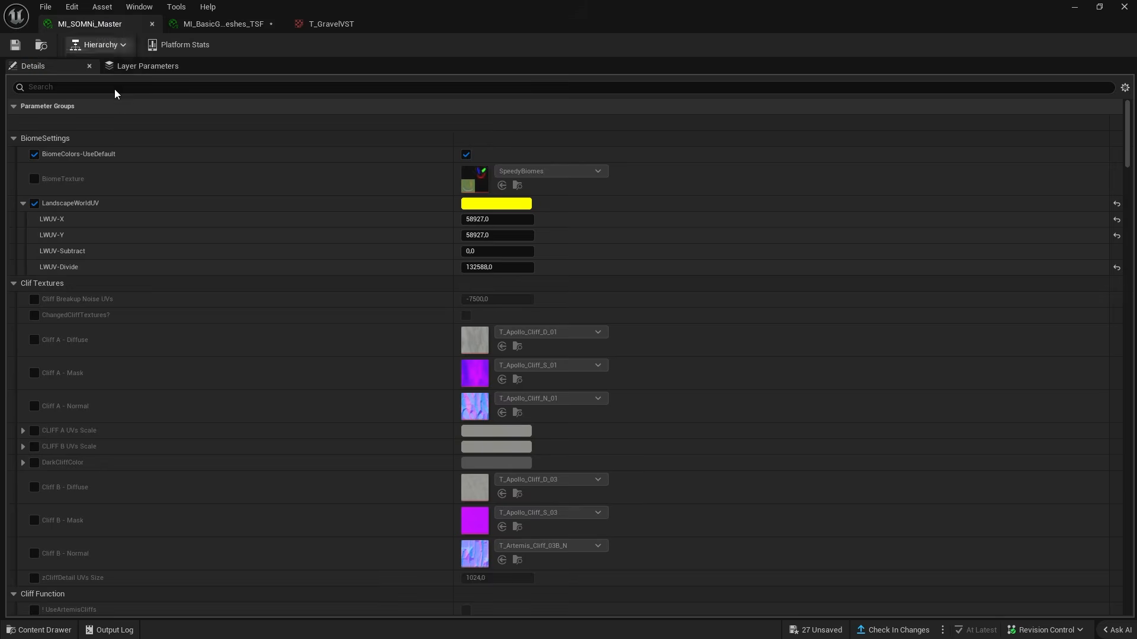
{"action": "left_click", "coordinate": [197, 25]}
{"action": "type", "text": "58927,0"}
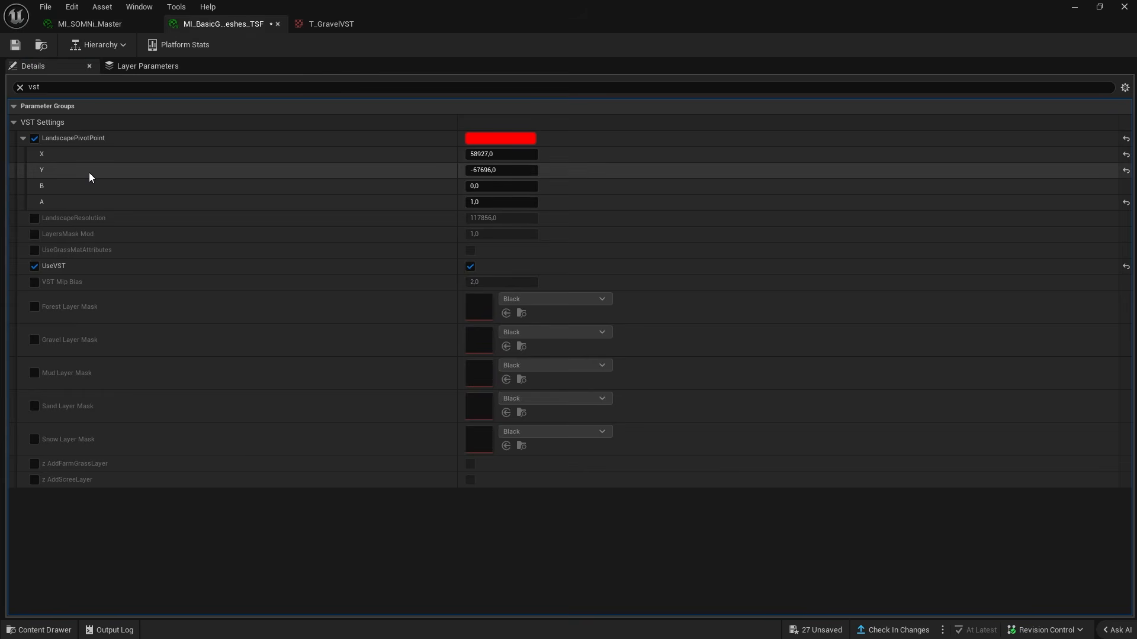
Enable LandscapeResolution in MI_BasicGrassMeshes_TSF and set it to 132588, matching LWUV-Divide in MI_SOMNi_Master.
{"action": "left_click", "coordinate": [111, 17]}
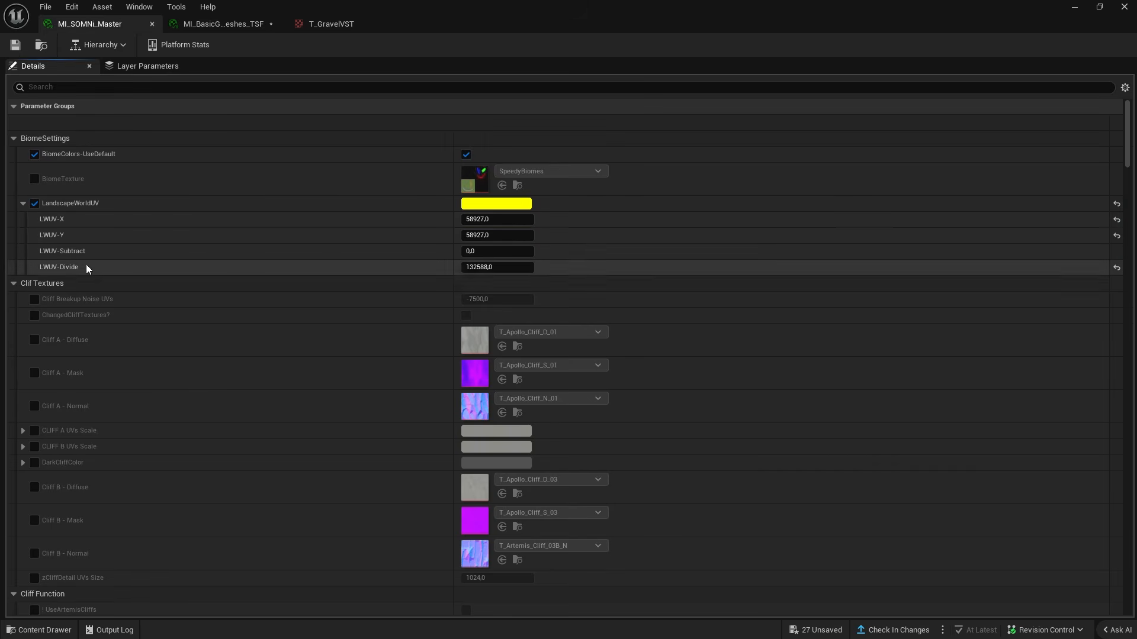
{"action": "left_click", "coordinate": [204, 31]}
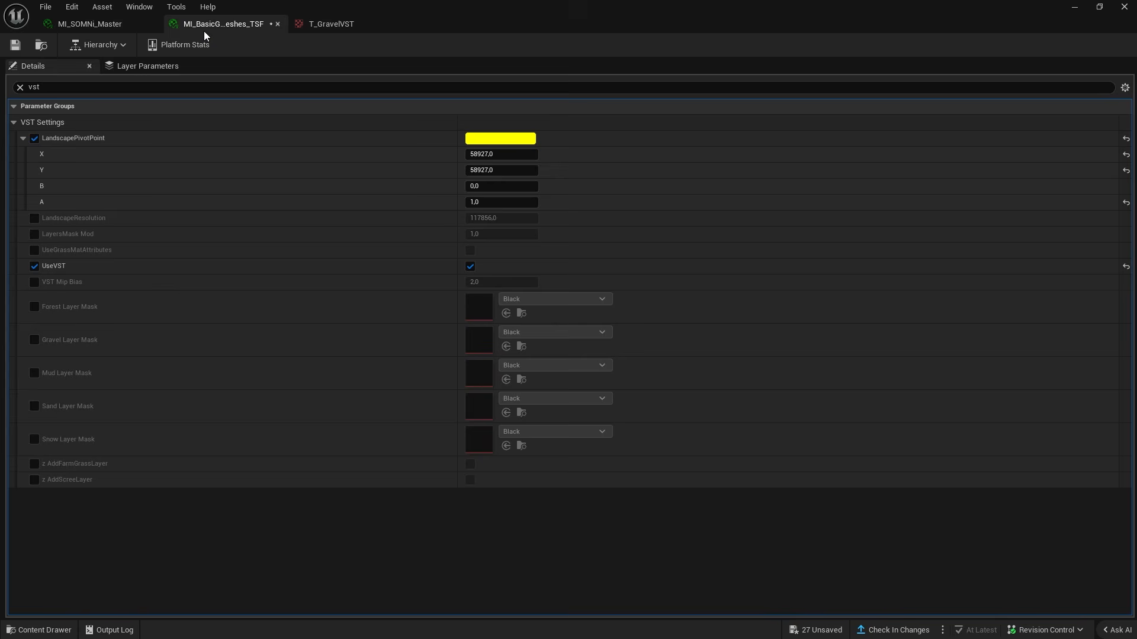
{"action": "left_click", "coordinate": [34, 218]}
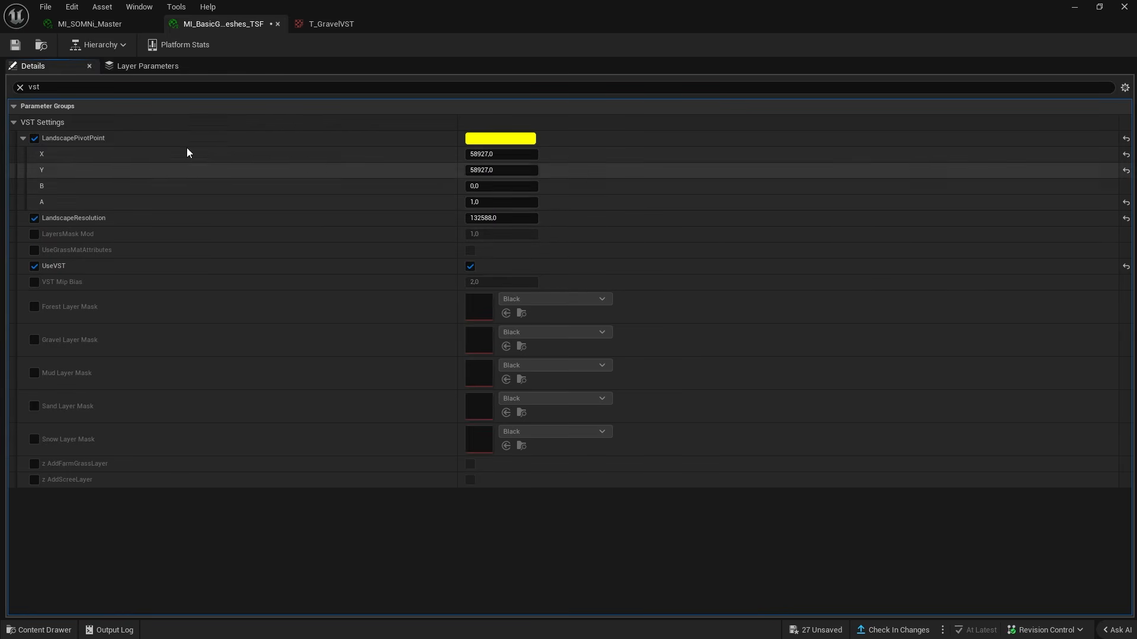
Switch the LandscapeWorldUV override in MI_SOMNi_Master off and back on.
{"action": "left_click", "coordinate": [89, 24]}
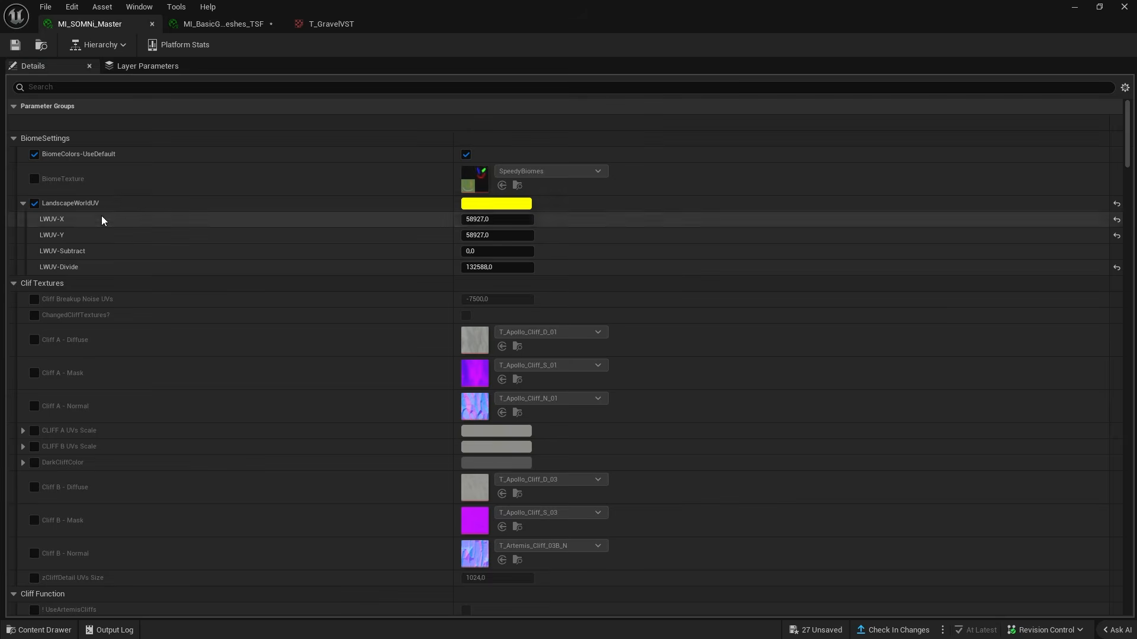
{"action": "left_click", "coordinate": [34, 203]}
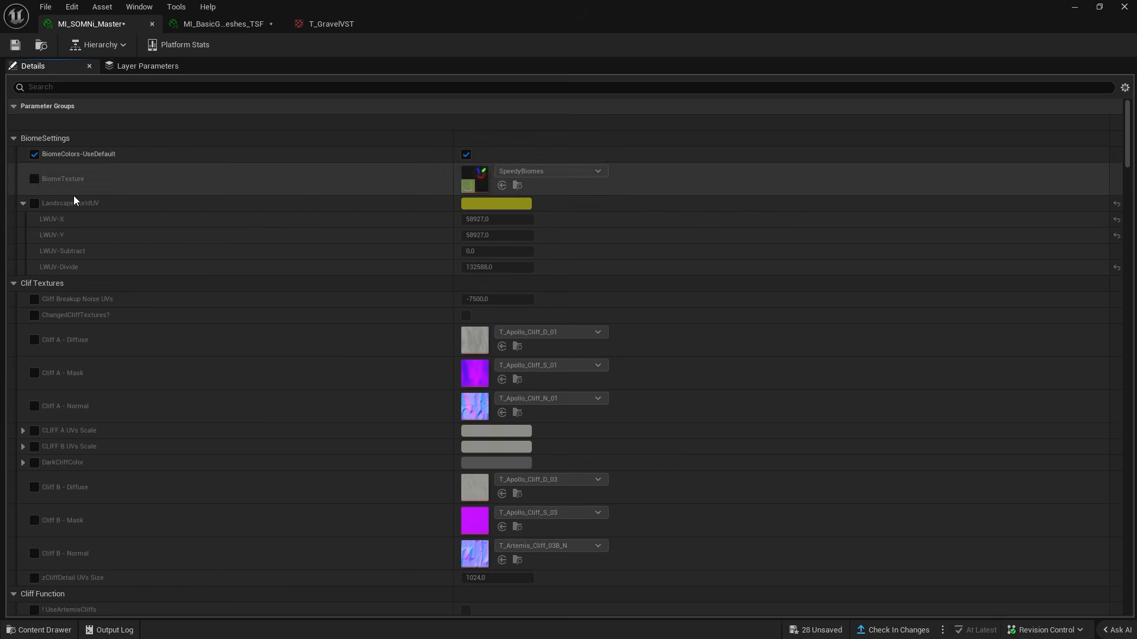
{"action": "left_click", "coordinate": [34, 203]}
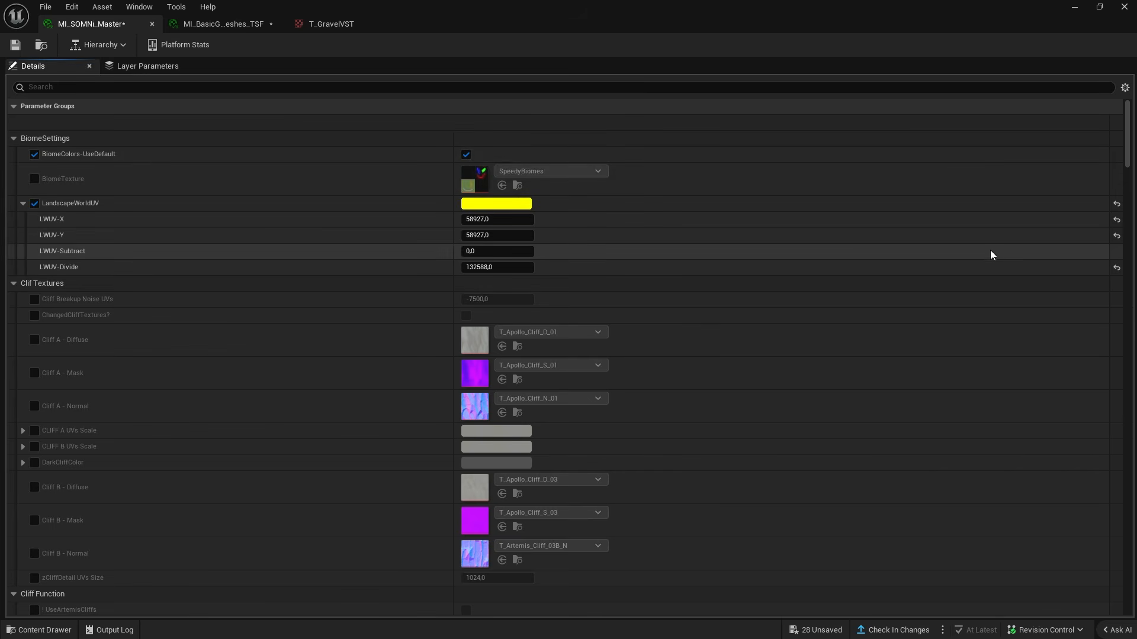
Open the MF_Apollo_Terrain_Coords material function from the zBiomeFunctions folder and bring up its LandscapeWorldUV parameter node.
{"action": "left_click", "coordinate": [37, 630]}
{"action": "left_click", "coordinate": [763, 253]}
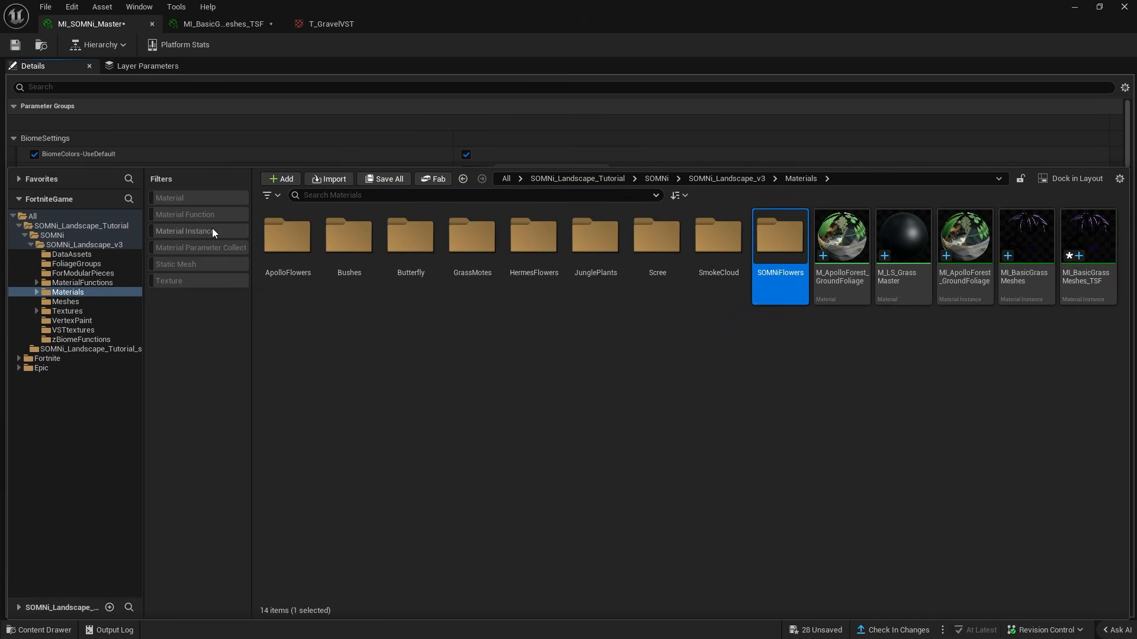
{"action": "left_click", "coordinate": [100, 246]}
{"action": "double_click", "coordinate": [847, 267]}
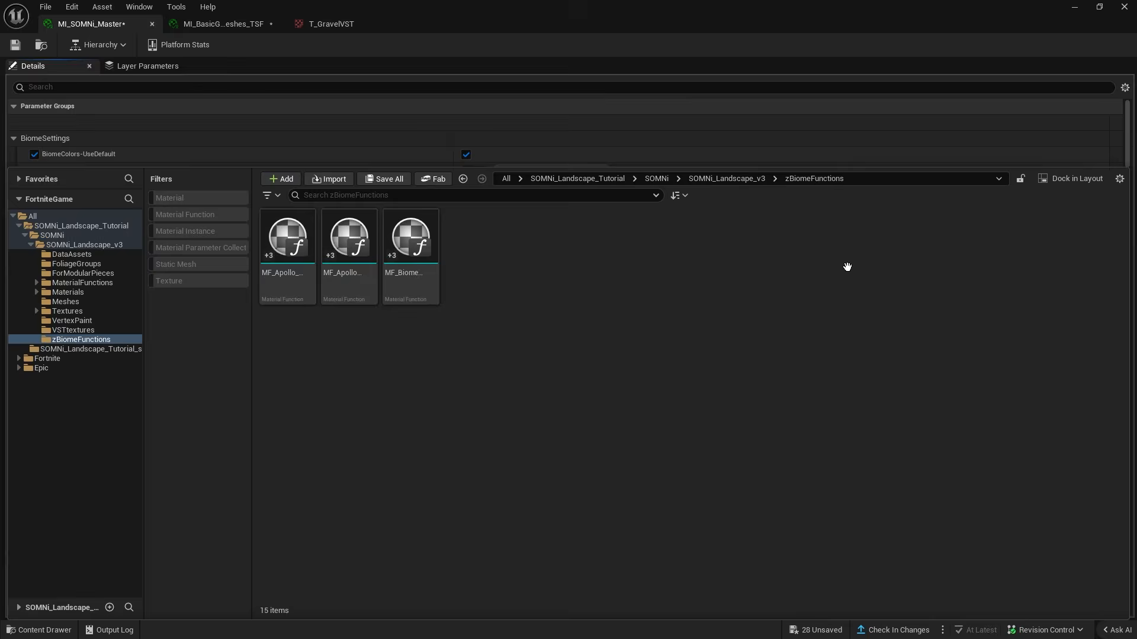
{"action": "left_click", "coordinate": [354, 281]}
{"action": "key", "text": "Left"}
{"action": "key", "text": "Return"}
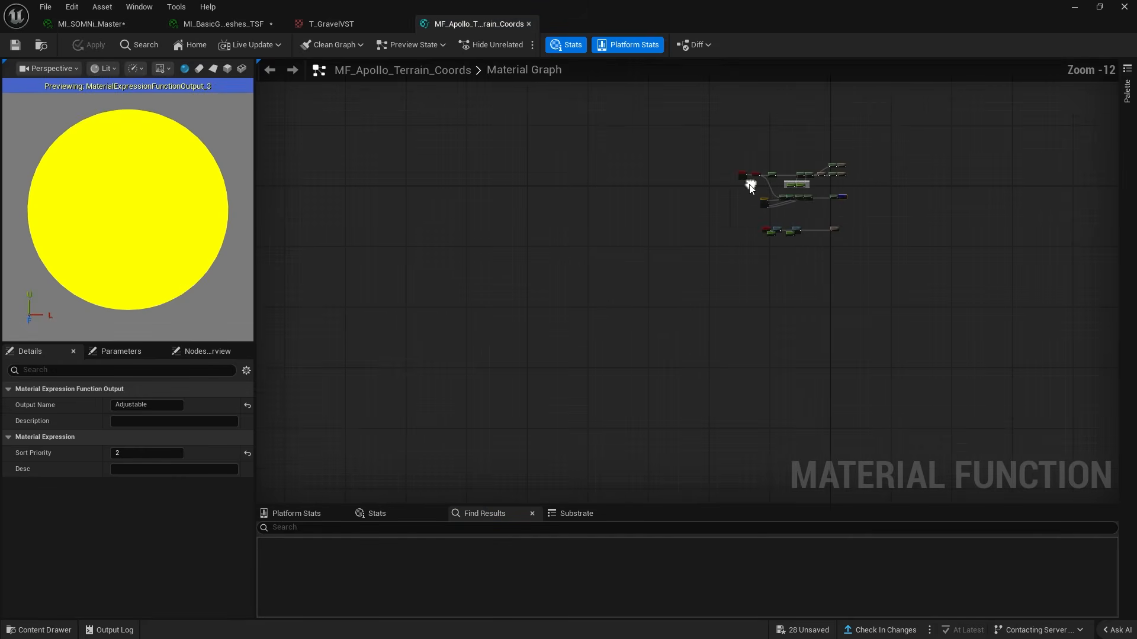
{"action": "scroll", "coordinate": [750, 189], "scroll_direction": "up", "scroll_amount": 12}
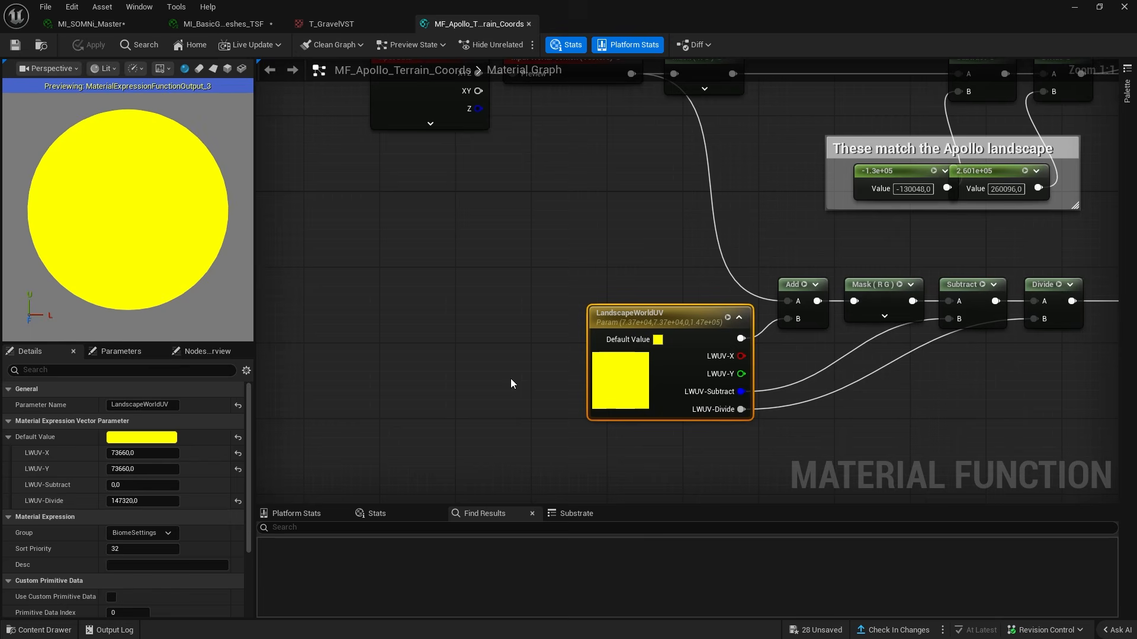
Examine the ground colours and layer transitions across the landscape in the level viewport, and check the available view modes.
{"action": "left_click", "coordinate": [1077, 6]}
{"action": "key", "text": "w"}
{"action": "right_click_drag", "start_coordinate": [592, 237], "coordinate": [325, 249]}
{"action": "key", "text": "w"}
{"action": "scroll", "coordinate": [439, 284], "scroll_direction": "down", "scroll_amount": 1}
{"action": "key", "text": "w"}
{"action": "scroll", "coordinate": [450, 249], "scroll_direction": "down", "scroll_amount": 10}
{"action": "key", "text": "s"}
{"action": "key", "text": "w"}
{"action": "scroll", "coordinate": [429, 337], "scroll_direction": "down", "scroll_amount": 6}
{"action": "key", "text": "w"}
{"action": "key", "text": "s"}
{"action": "left_click", "coordinate": [553, 69]}
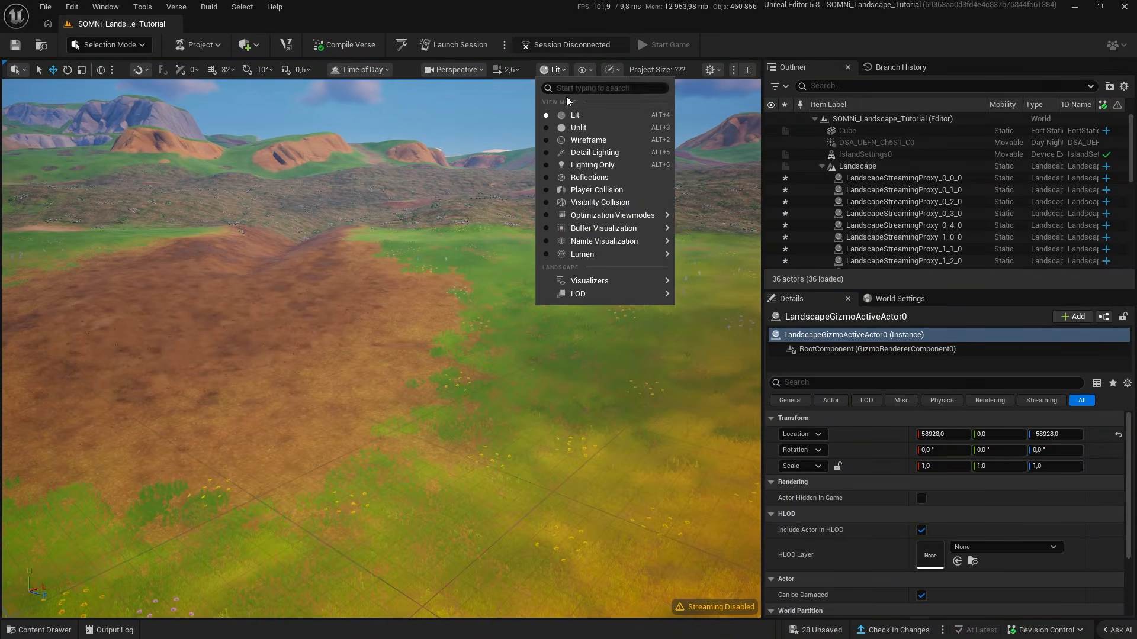
{"action": "left_click", "coordinate": [583, 69]}
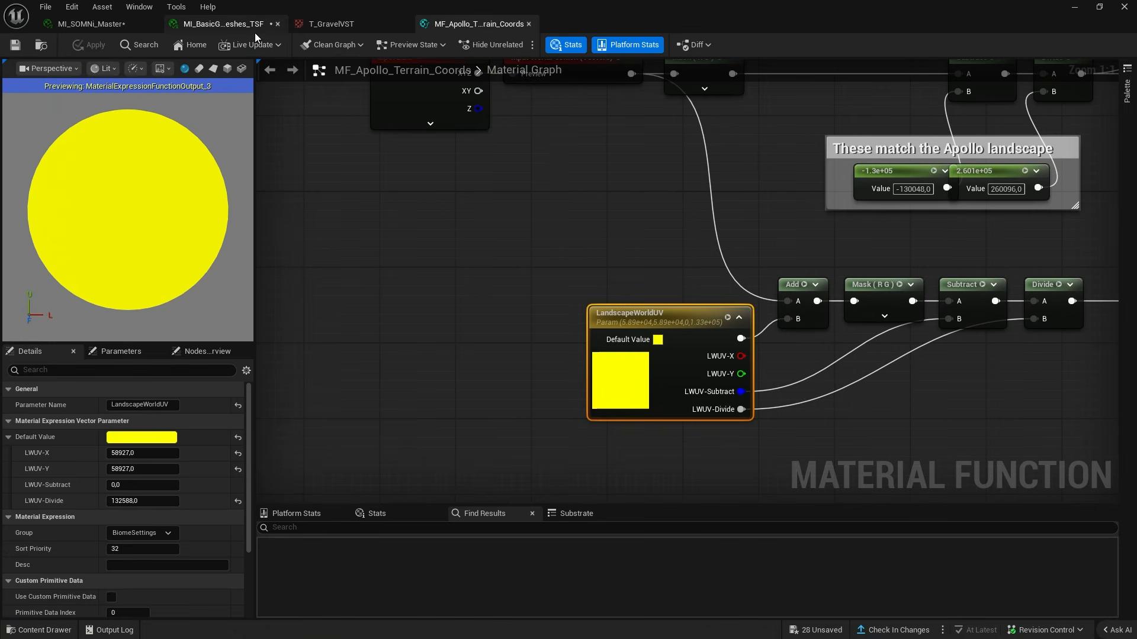
Enable the Forest, Gravel, Mud, Sand and Snow Layer Mask overrides in MI_BasicGrassMeshes_TSF.
{"action": "left_click", "coordinate": [243, 25]}
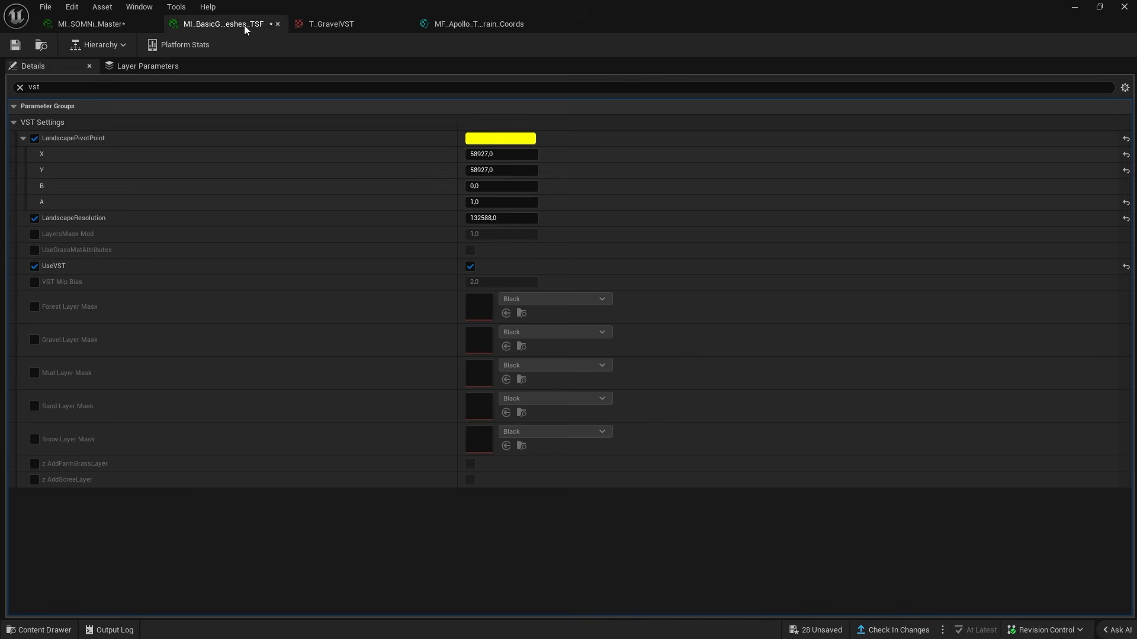
{"action": "left_click", "coordinate": [34, 307]}
{"action": "left_click", "coordinate": [34, 341]}
{"action": "left_click", "coordinate": [35, 374]}
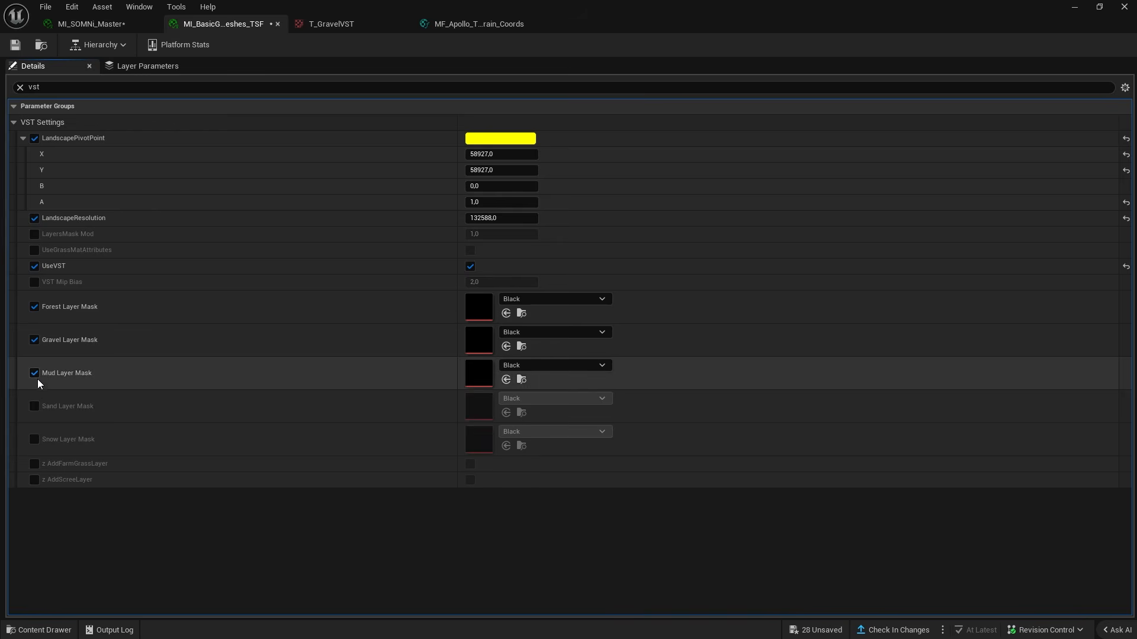
{"action": "left_click", "coordinate": [35, 406]}
{"action": "left_click", "coordinate": [35, 440]}
Assign T_GravelVST from the VSTtextures folder to the Gravel Layer Mask and T_ForestVST to the Forest Layer Mask.
{"action": "key", "text": "ctrl+space"}
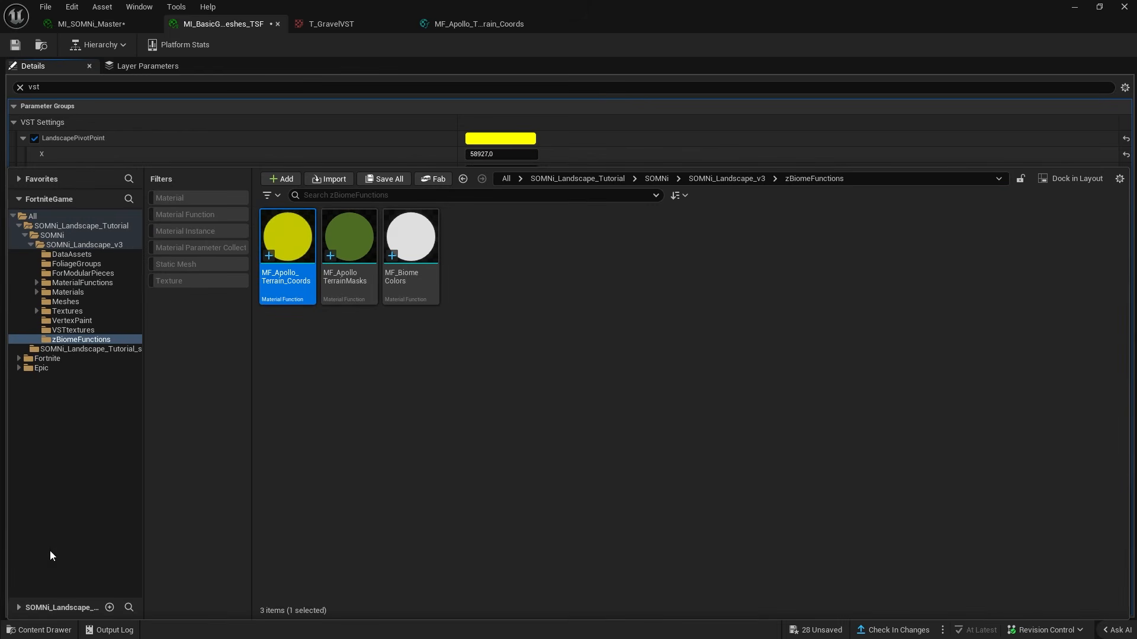
{"action": "left_click", "coordinate": [79, 329]}
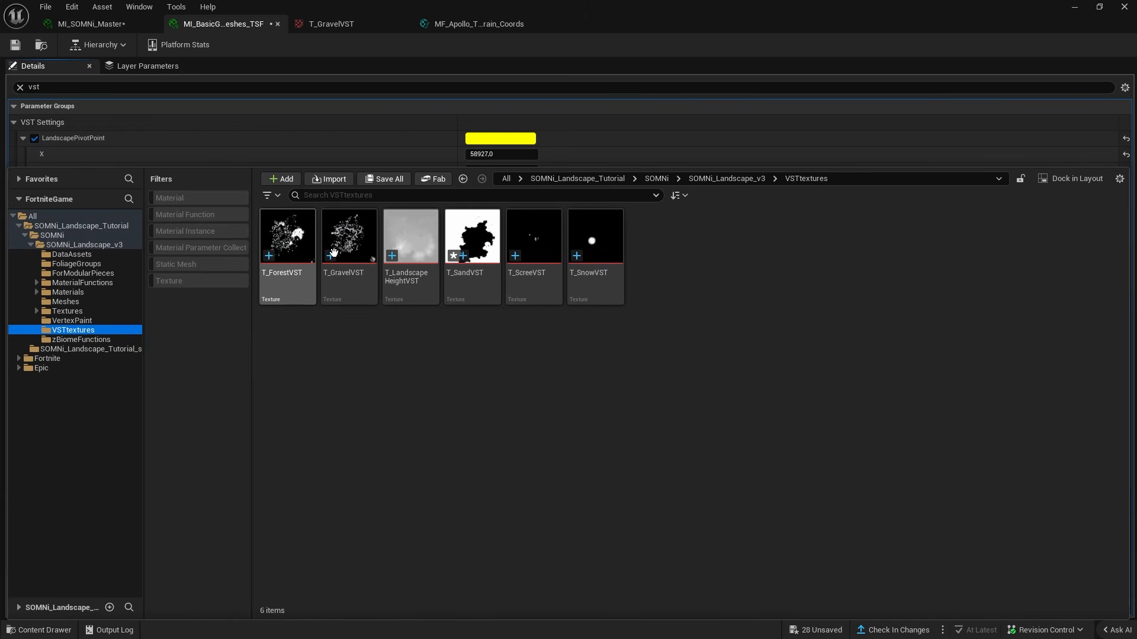
{"action": "left_click", "coordinate": [341, 282]}
{"action": "key", "text": "ctrl+space"}
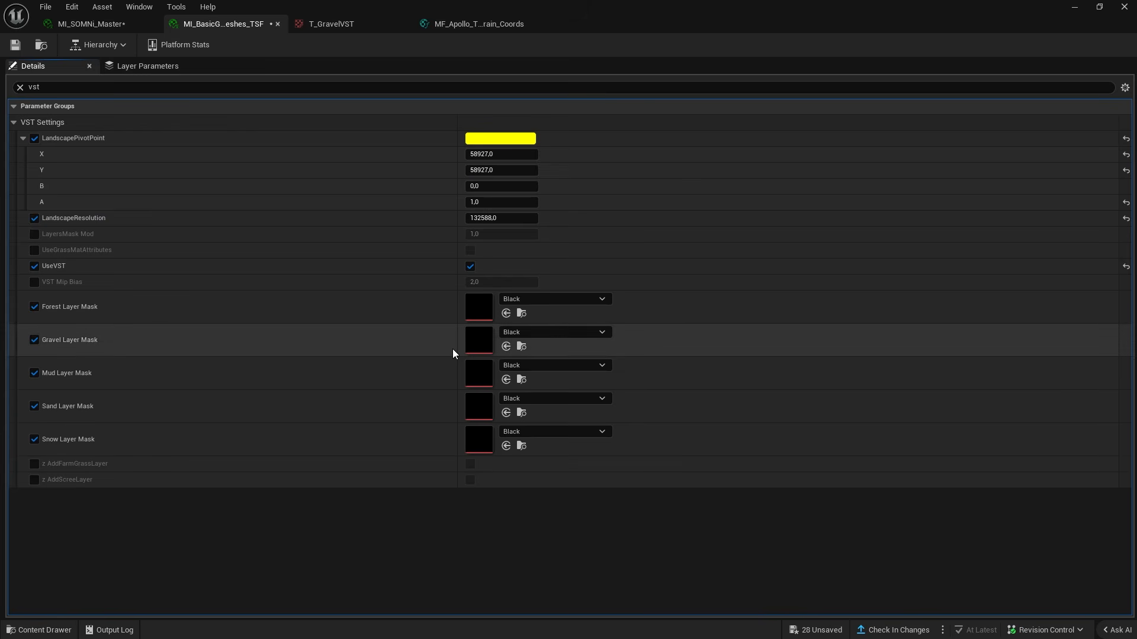
{"action": "left_click", "coordinate": [33, 630]}
{"action": "left_click", "coordinate": [301, 295]}
{"action": "left_click", "coordinate": [39, 630]}
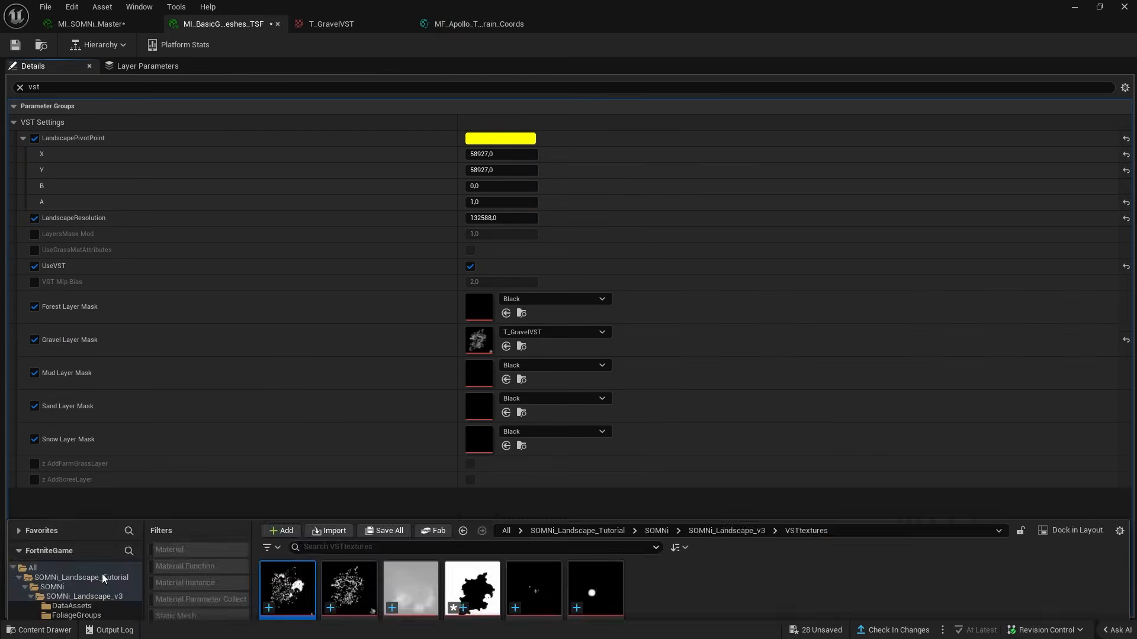
{"action": "left_click", "coordinate": [506, 314]}
Assign the T_SandVST texture to the Sand Layer Mask.
{"action": "left_click", "coordinate": [39, 630]}
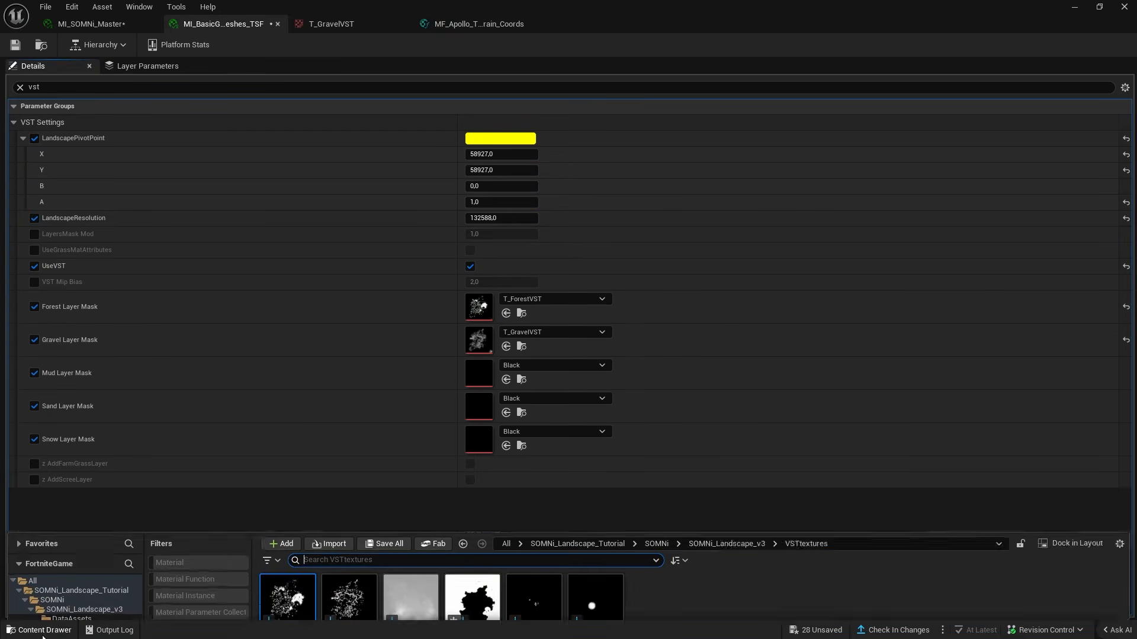
{"action": "left_click", "coordinate": [472, 255]}
{"action": "left_click", "coordinate": [39, 630]}
{"action": "left_click", "coordinate": [506, 413]}
Duplicate the T_GravelVST texture in the VSTtextures folder and name the copy T_MudVST.
{"action": "left_click", "coordinate": [39, 630]}
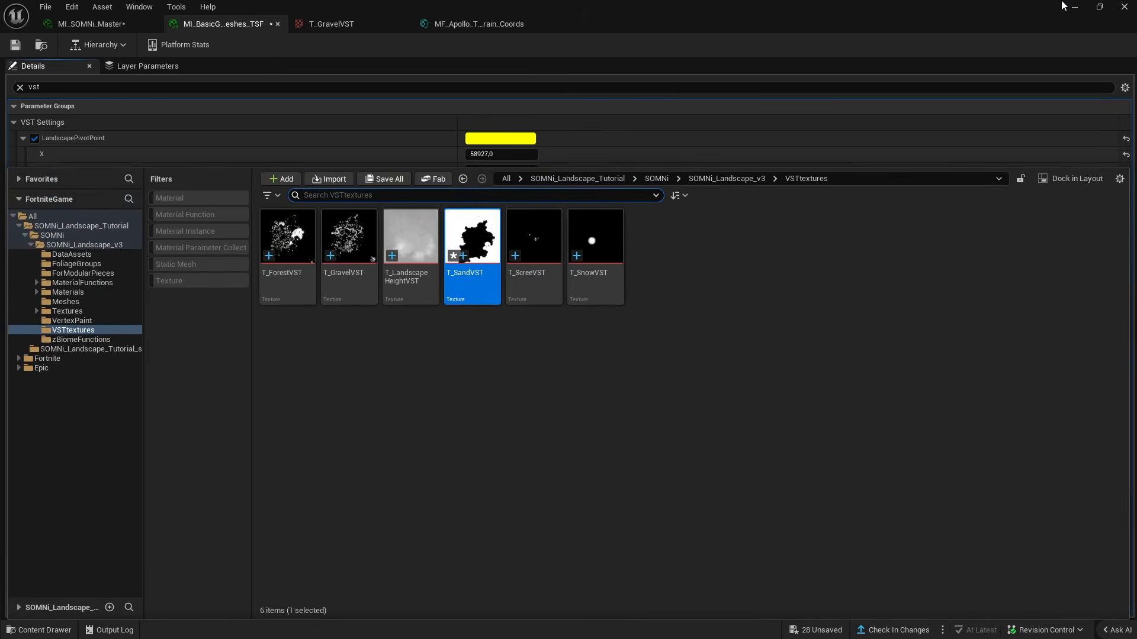
{"action": "left_click", "coordinate": [366, 267]}
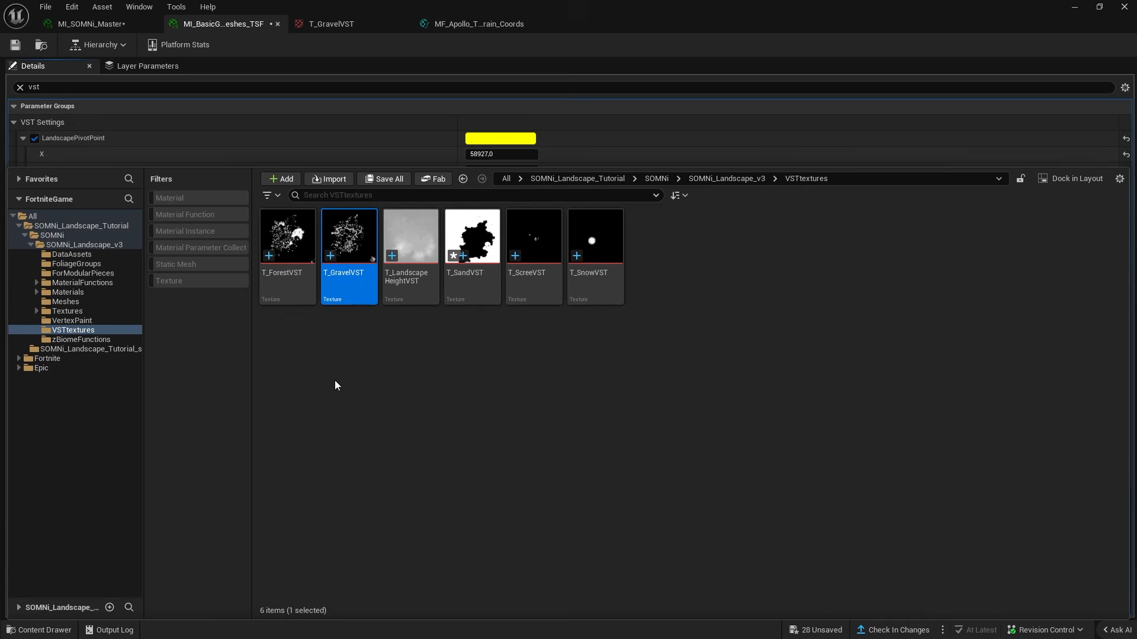
{"action": "key", "text": "ctrl+d"}
{"action": "key", "text": "Right"}
{"action": "key", "text": "BackSpace"}
{"action": "key", "text": "Left"}
{"action": "key", "text": "BackSpace"}
{"action": "key", "text": "BackSpace"}
{"action": "key", "text": "BackSpace"}
{"action": "key", "text": "BackSpace"}
{"action": "key", "text": "BackSpace"}
{"action": "key", "text": "BackSpace"}
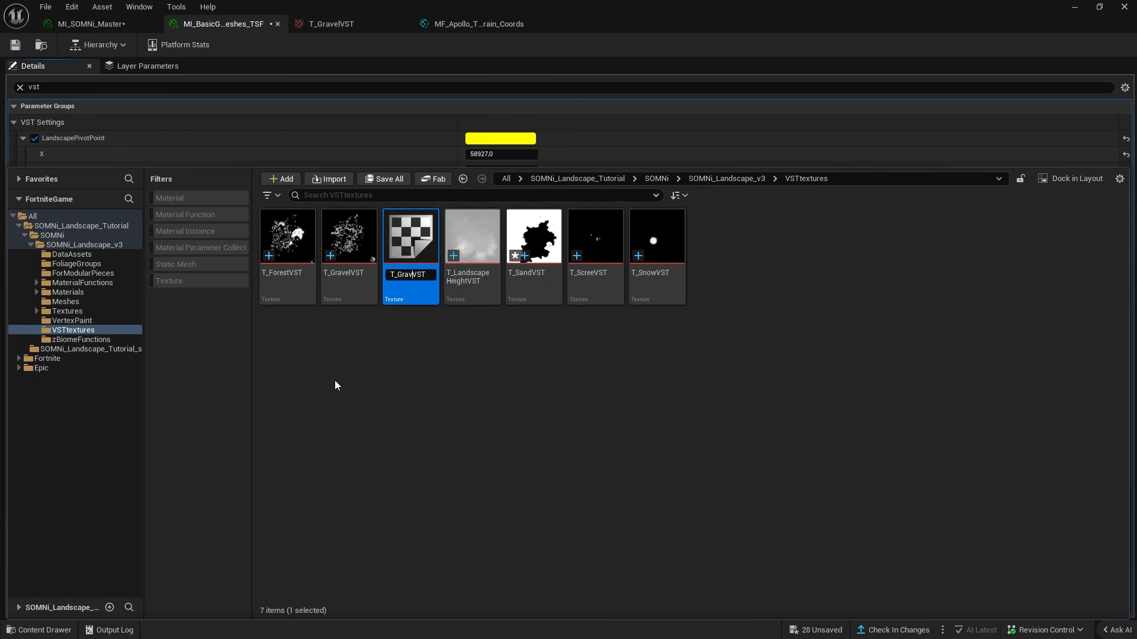
{"action": "type", "text": "Mud"}
{"action": "key", "text": "Return"}
Reimport T_MudVST with T_MudVST.png as its new source file and assign it to the Mud Layer Mask.
{"action": "right_click", "coordinate": [483, 238]}
{"action": "left_click", "coordinate": [549, 335]}
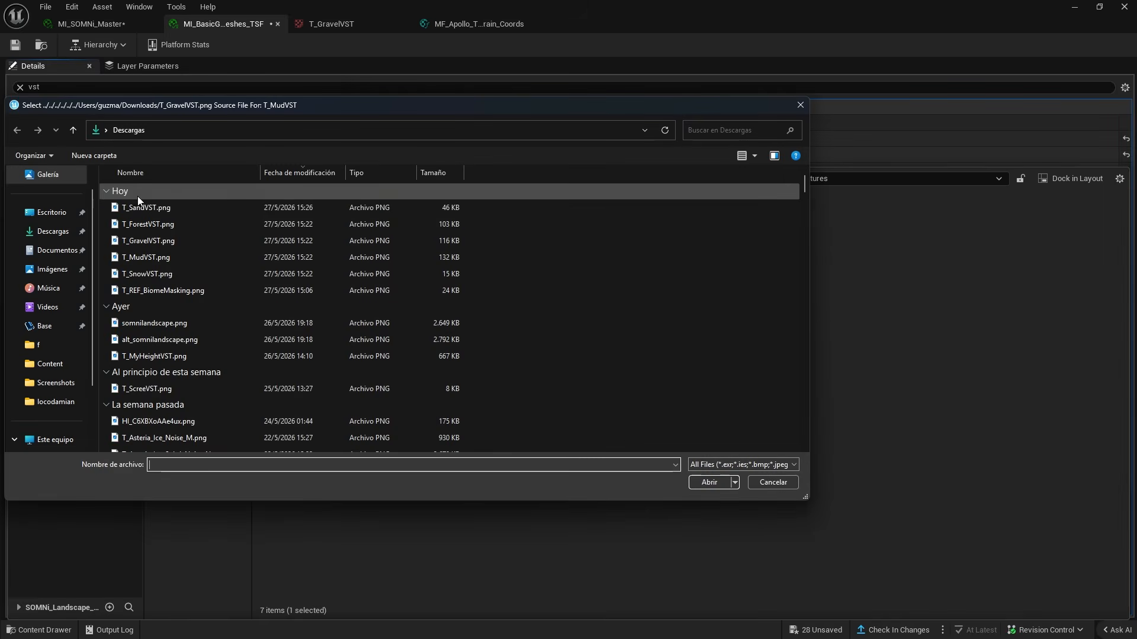
{"action": "double_click", "coordinate": [195, 257]}
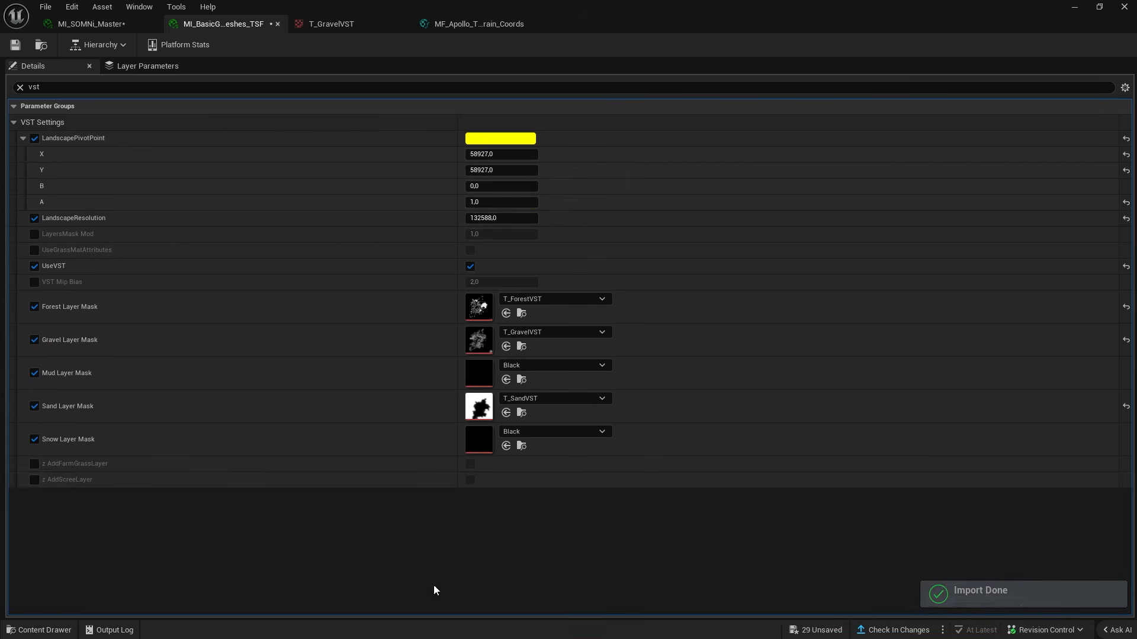
{"action": "left_click", "coordinate": [506, 379]}
Reimport the T_SnowVST texture with T_SnowVST.png from the downloads folder as its source file.
{"action": "left_click", "coordinate": [32, 631]}
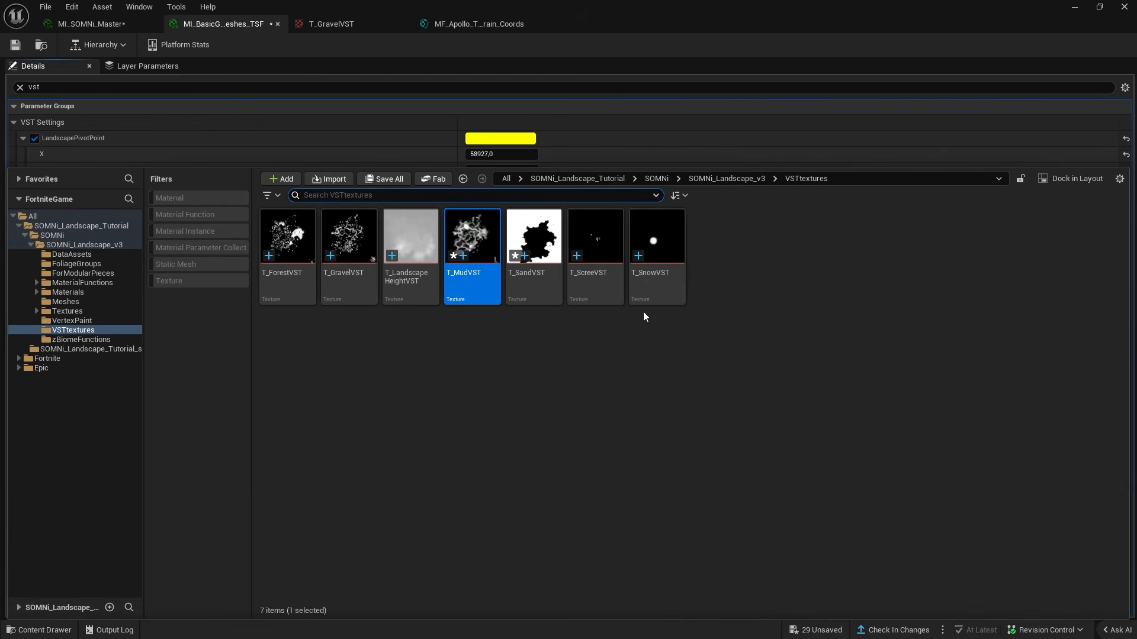
{"action": "key", "text": "ctrl+space"}
{"action": "key", "text": "ctrl+space"}
{"action": "right_click", "coordinate": [645, 257]}
{"action": "left_click", "coordinate": [686, 296]}
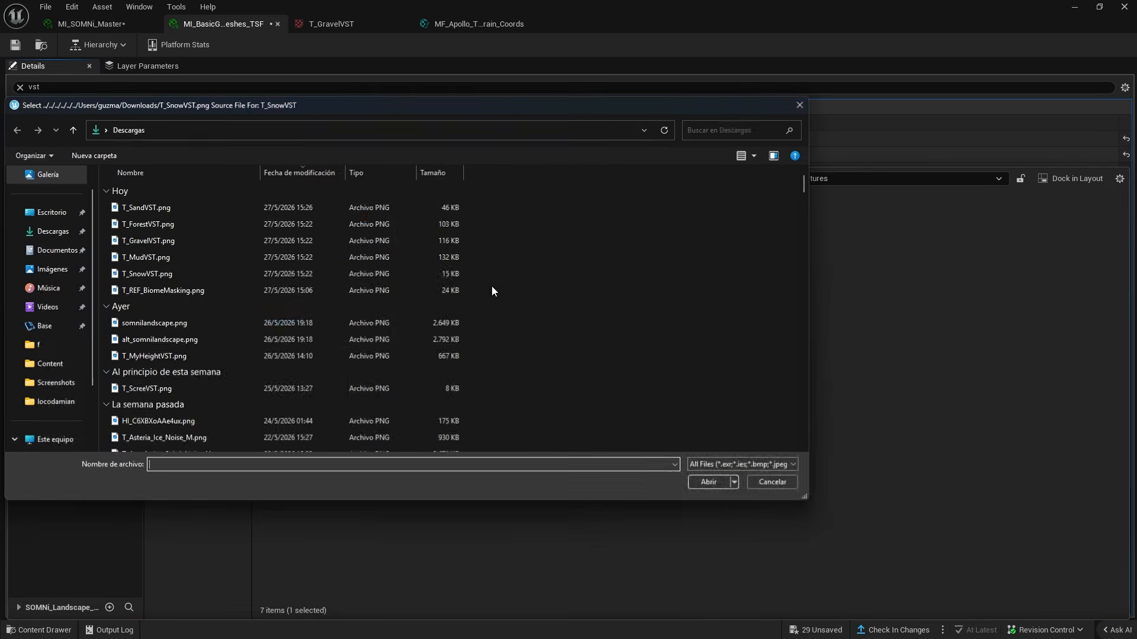
{"action": "left_click", "coordinate": [177, 272]}
{"action": "double_click", "coordinate": [177, 273]}
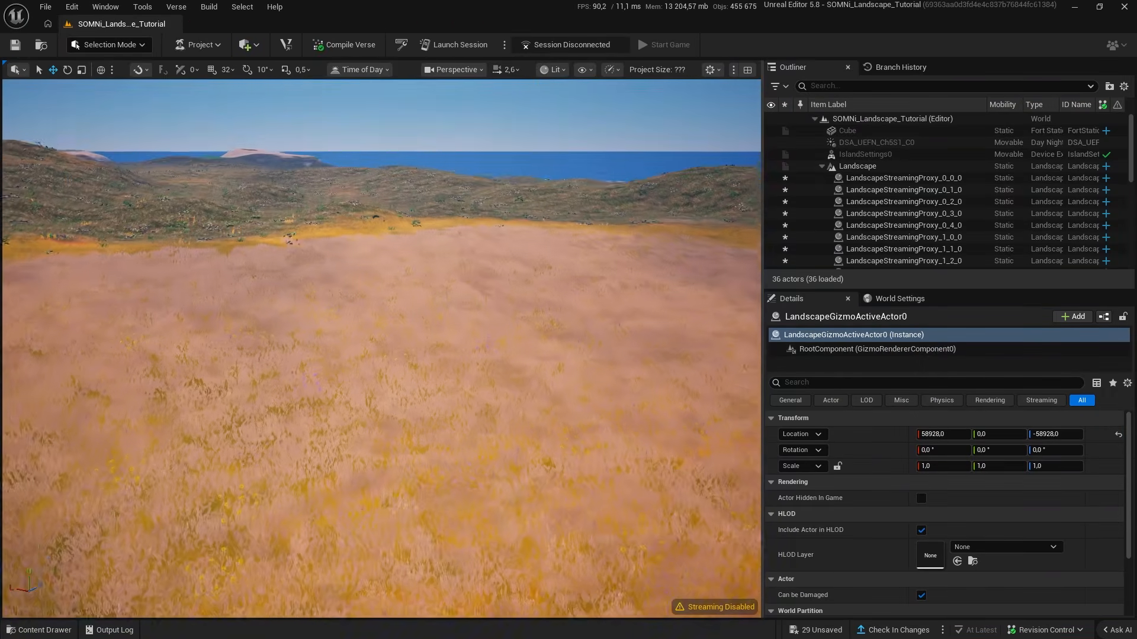
Set the LandscapePivotPoint X and Y to -58927 in MI_BasicGrassMeshes_TSF beside the level viewport, and save the instance.
{"action": "right_click_drag", "start_coordinate": [382, 350], "coordinate": [681, 403]}
{"action": "key", "text": "w"}
{"action": "key", "text": "alt+Tab"}
{"action": "double_click", "coordinate": [764, 5]}
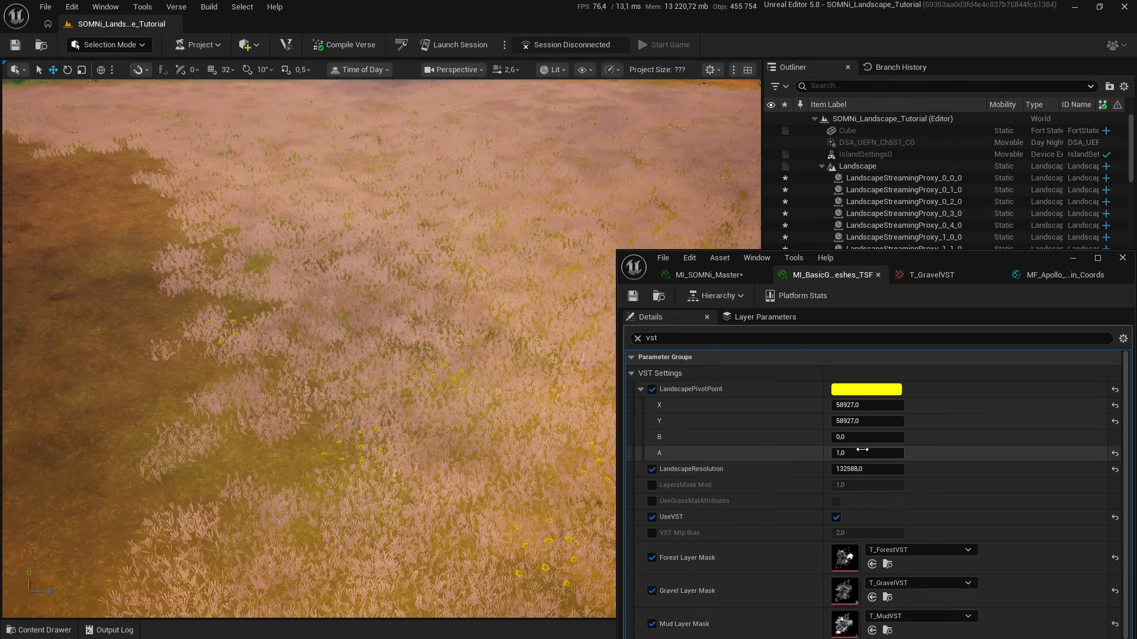
{"action": "left_click", "coordinate": [870, 407]}
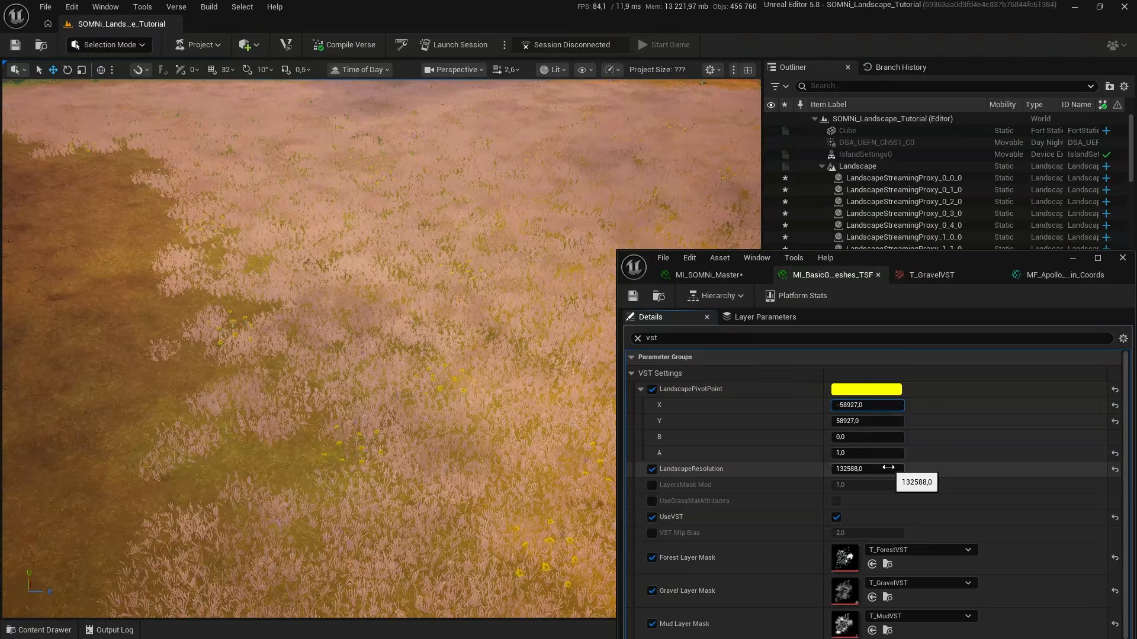
{"action": "key", "text": "Tab"}
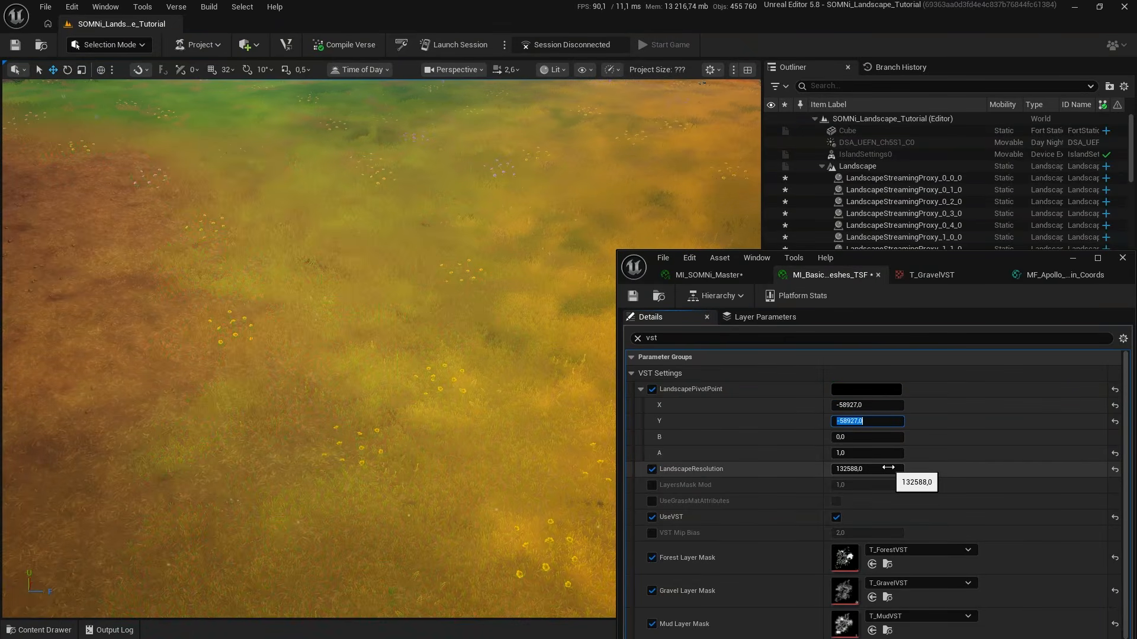
{"action": "key", "text": "ctrl+s"}
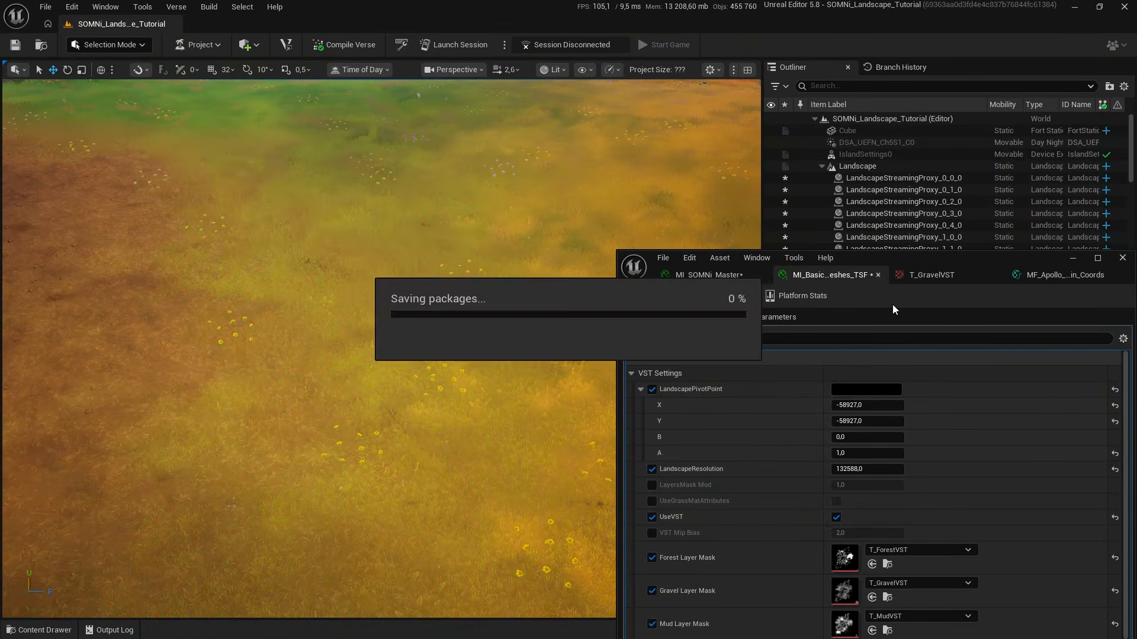
Examine how the grass meshes match the ground colours on the mud slopes, green hills and dirt road.
{"action": "right_click_drag", "start_coordinate": [533, 332], "coordinate": [363, 333]}
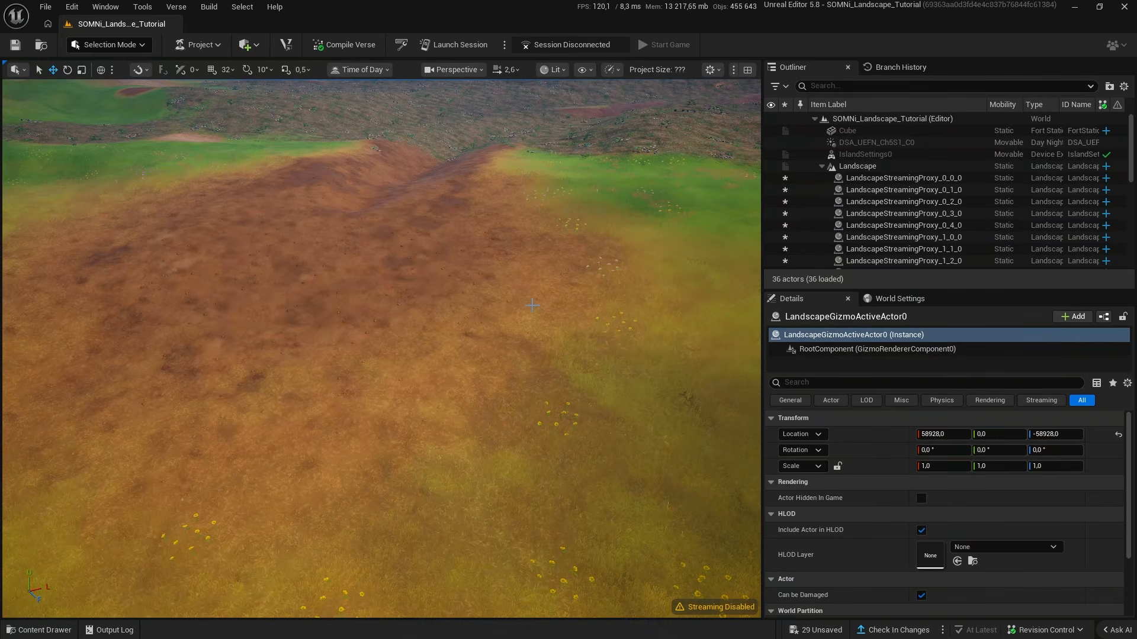
{"action": "right_click_drag", "start_coordinate": [445, 312], "coordinate": [207, 252]}
{"action": "key", "text": "w"}
{"action": "key", "text": "w"}
{"action": "key", "text": "w"}
{"action": "scroll", "coordinate": [509, 310], "scroll_direction": "up", "scroll_amount": 3}
{"action": "right_click_drag", "start_coordinate": [508, 310], "coordinate": [619, 352]}
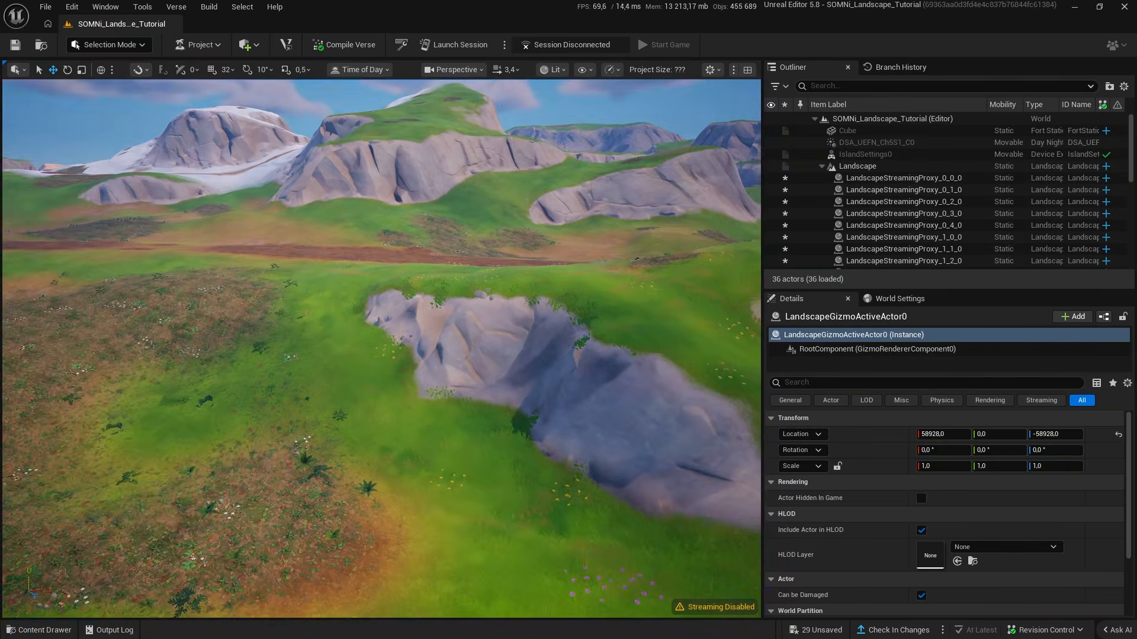
{"action": "mouse_move", "coordinate": [508, 309]}
{"action": "right_mouse_down"}
{"action": "mouse_move", "coordinate": [557, 284]}
{"action": "mouse_move", "coordinate": [509, 302]}
{"action": "right_mouse_up"}
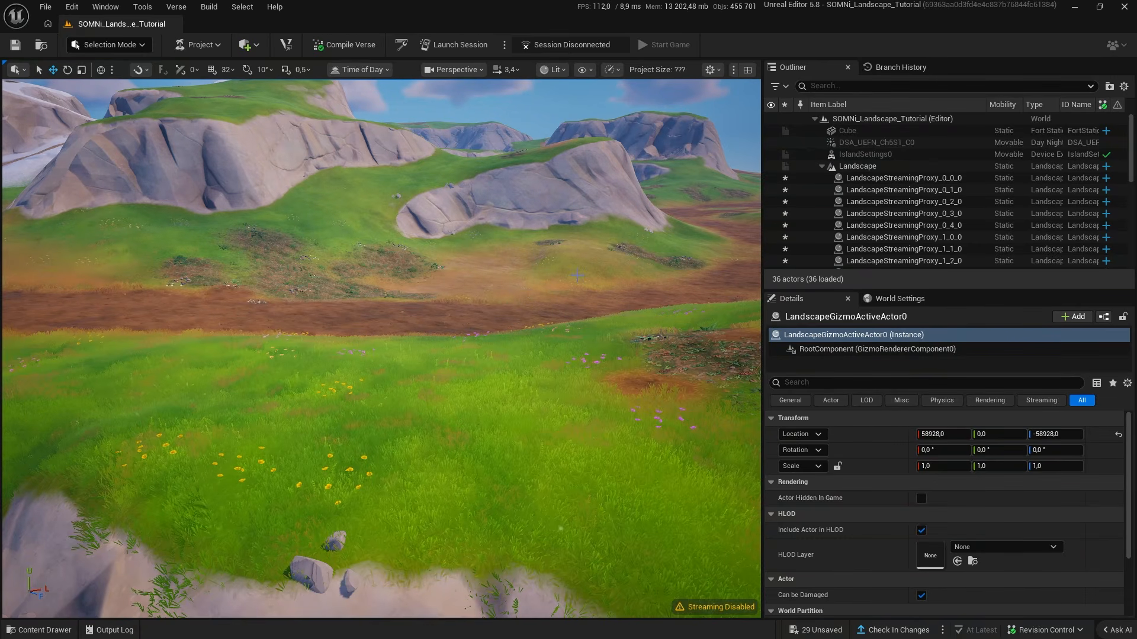
{"action": "key", "text": "alt+Tab"}
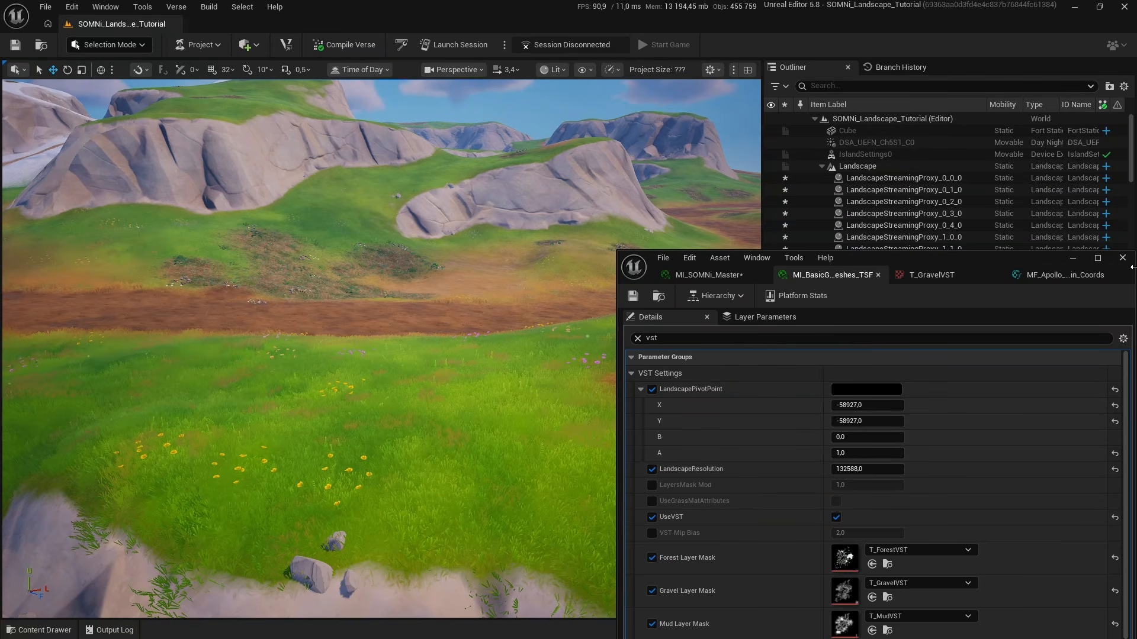
{"action": "left_click", "coordinate": [1073, 259]}
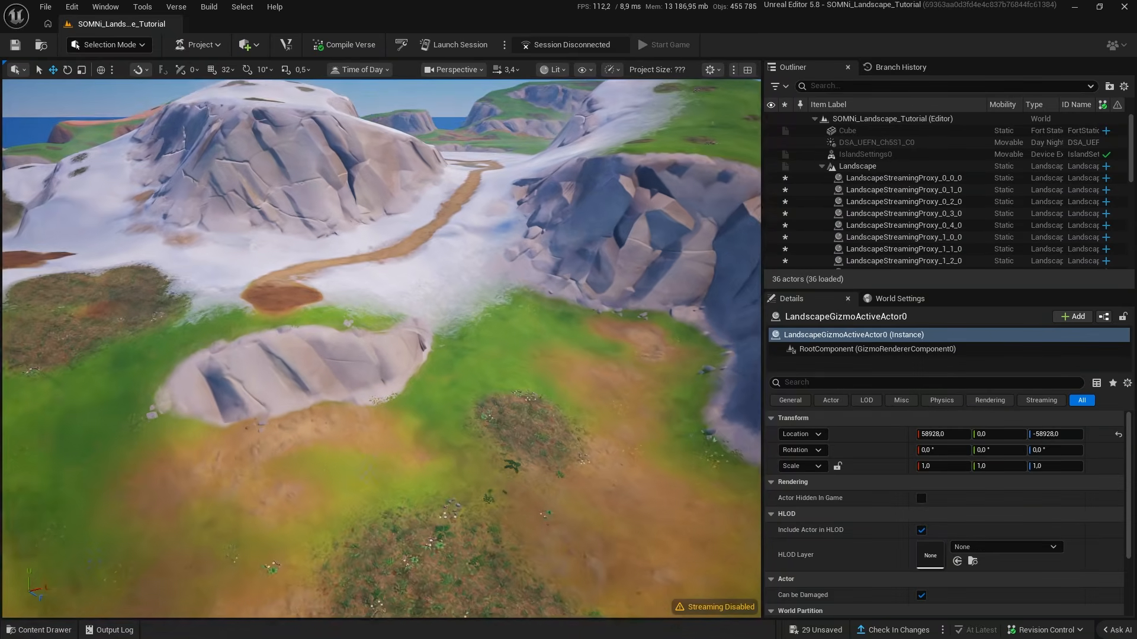
Examine the grass blending from the snowy mountains down to the dirt paths and mud patches, near and far.
{"action": "key", "text": "w"}
{"action": "right_click_drag", "start_coordinate": [328, 256], "coordinate": [604, 254]}
{"action": "scroll", "coordinate": [328, 256], "scroll_direction": "down", "scroll_amount": 3}
{"action": "key", "text": "w"}
{"action": "scroll", "coordinate": [328, 255], "scroll_direction": "down", "scroll_amount": 3}
{"action": "key", "text": "s"}
{"action": "key", "text": "s"}
{"action": "scroll", "coordinate": [328, 256], "scroll_direction": "up", "scroll_amount": 3}
{"action": "key", "text": "w"}
{"action": "scroll", "coordinate": [320, 243], "scroll_direction": "up", "scroll_amount": 2}
{"action": "key", "text": "w"}
{"action": "key", "text": "s"}
{"action": "key", "text": "w"}
{"action": "key", "text": "s"}
{"action": "key", "text": "w"}
{"action": "key", "text": "w"}
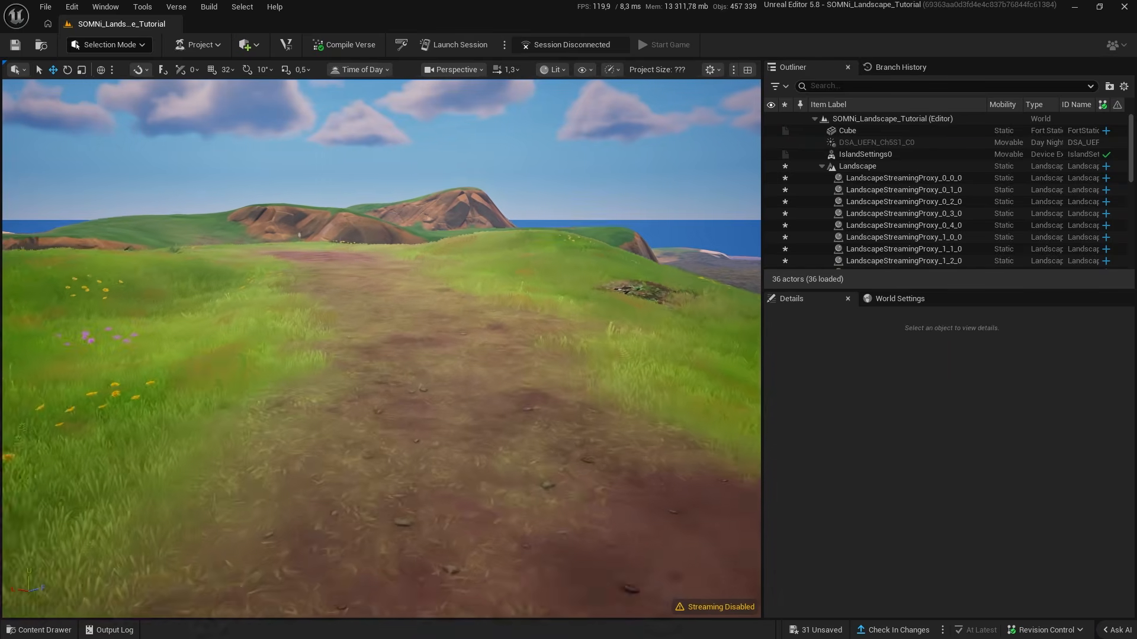
{"action": "key", "text": "w"}
{"action": "right_click_drag", "start_coordinate": [382, 350], "coordinate": [361, 321]}
{"action": "key", "text": "w"}
{"action": "key", "text": "s"}
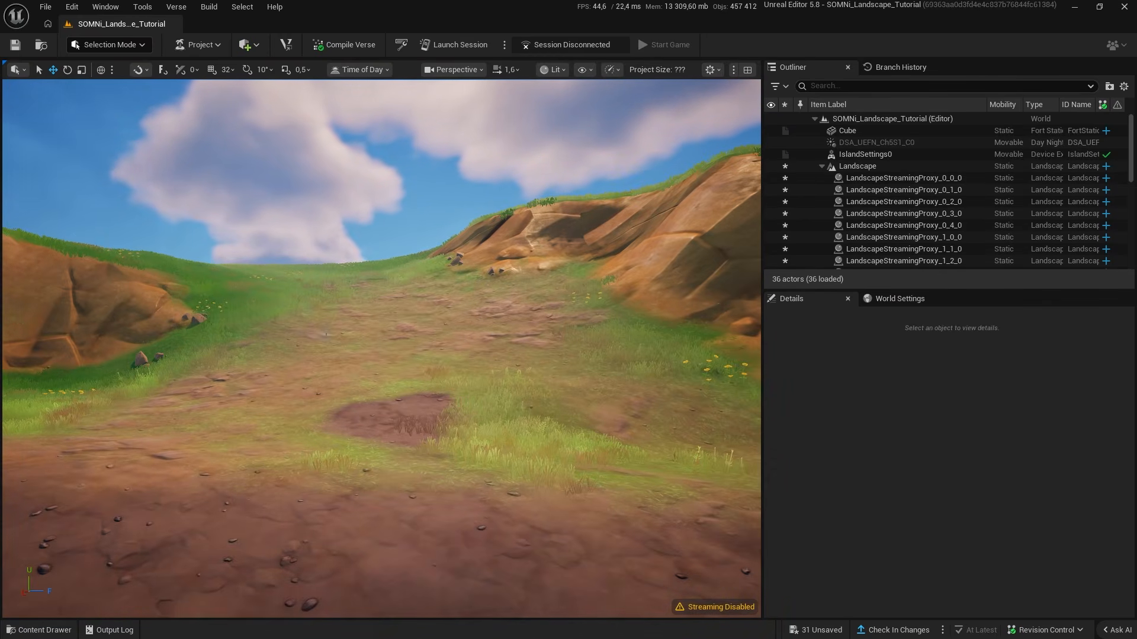
Turn UseVST off and back on in MI_BasicGrassMeshes_TSF to compare the grass colours around the mud patch.
{"action": "key", "text": "alt+Tab"}
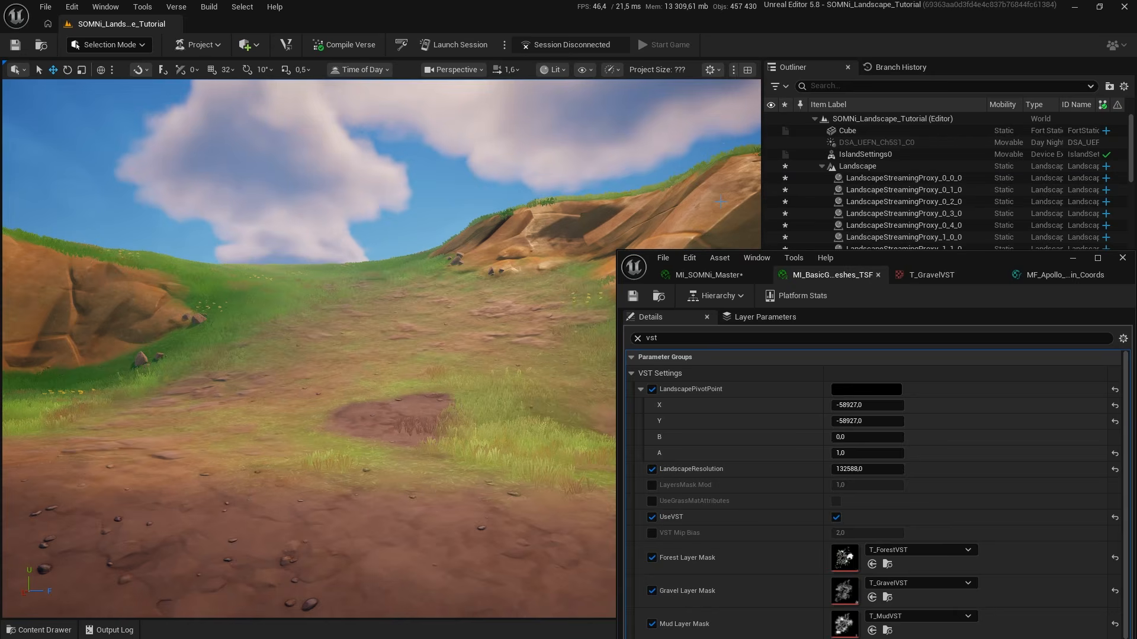
{"action": "left_click", "coordinate": [836, 516]}
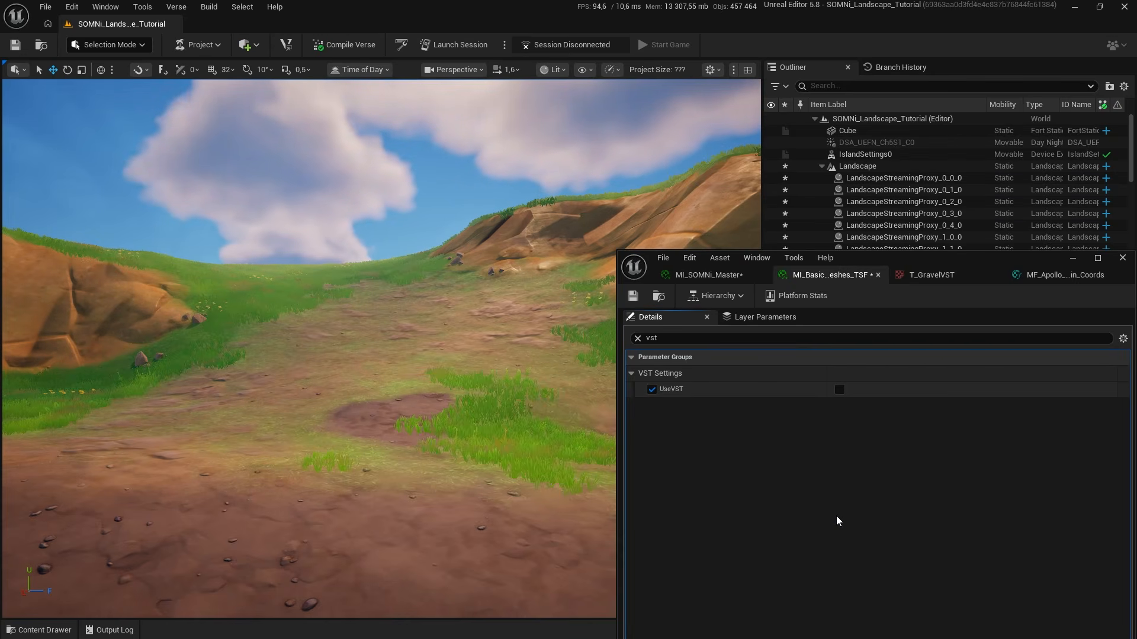
{"action": "left_click", "coordinate": [839, 390]}
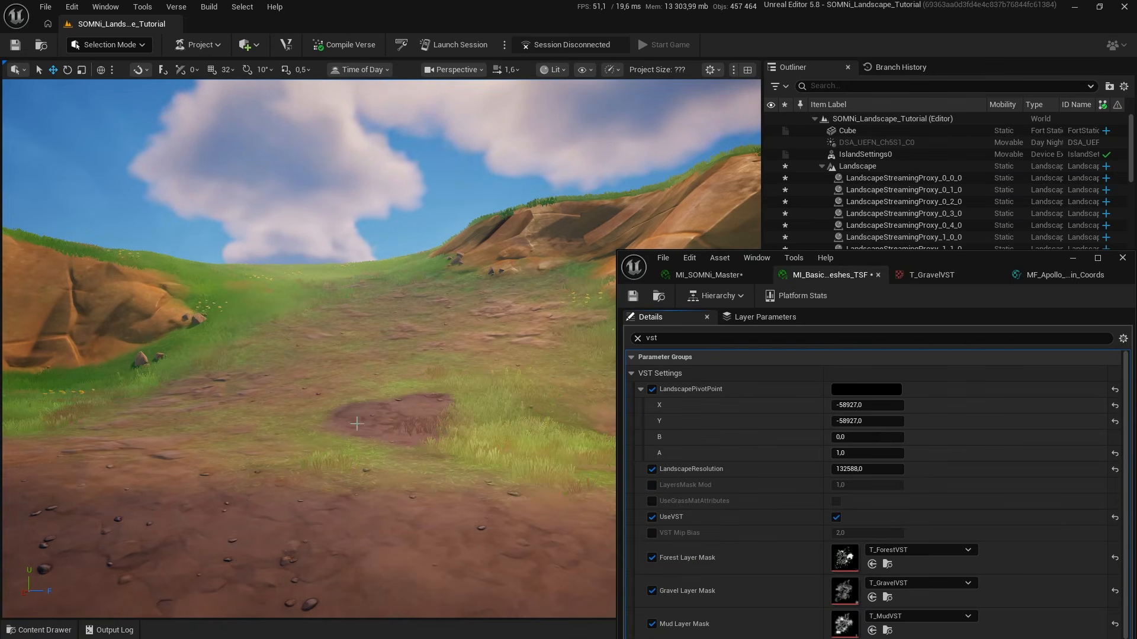
{"action": "left_click", "coordinate": [1075, 261]}
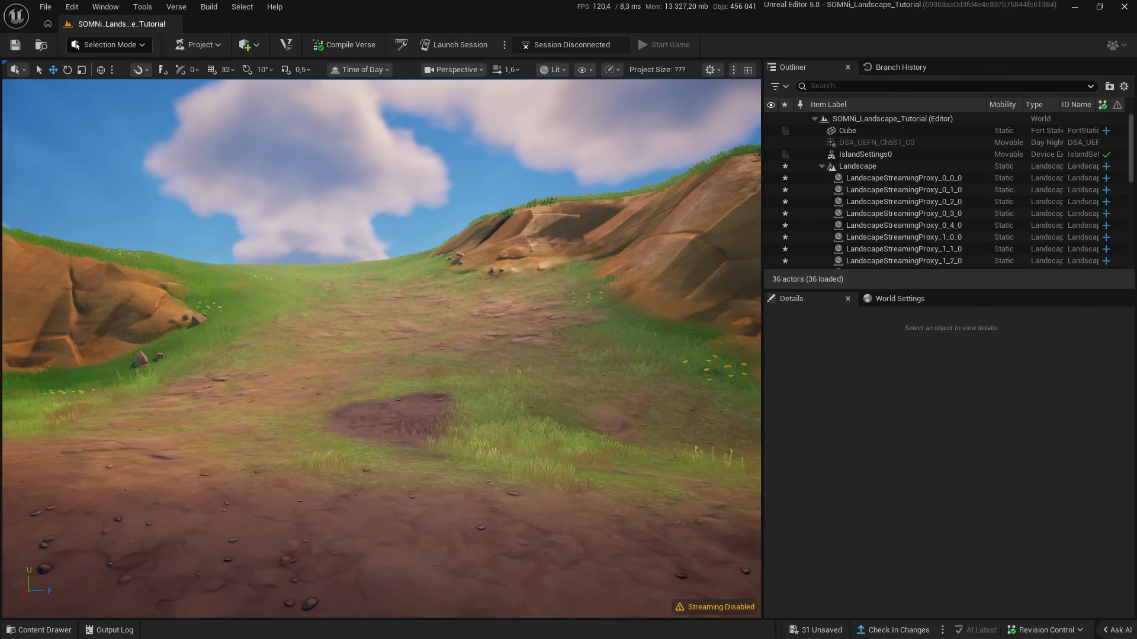
Examine the grass meshes around the orange cliffs and along the transition between grass and sand.
{"action": "right_click_drag", "start_coordinate": [4, 304], "coordinate": [2, 304]}
{"action": "key", "text": "w"}
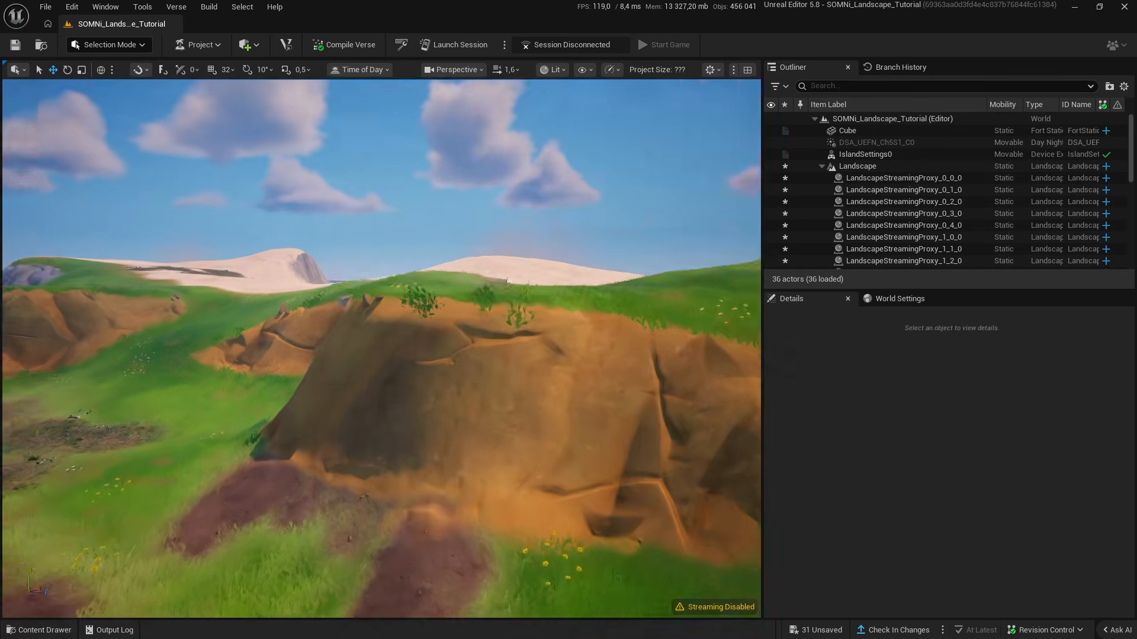
{"action": "key", "text": "w"}
{"action": "right_click_drag", "start_coordinate": [382, 349], "coordinate": [333, 320]}
{"action": "key", "text": "w"}
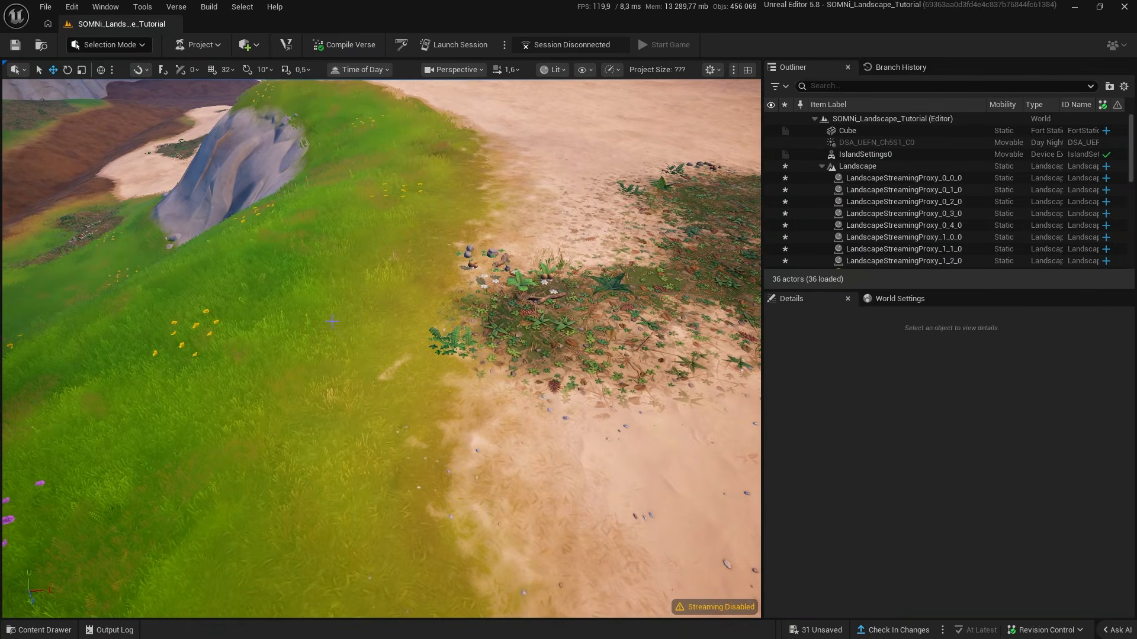
{"action": "key", "text": "w"}
{"action": "right_click_drag", "start_coordinate": [358, 312], "coordinate": [321, 333]}
{"action": "scroll", "coordinate": [349, 284], "scroll_direction": "up", "scroll_amount": 8}
{"action": "scroll", "coordinate": [328, 324], "scroll_direction": "up", "scroll_amount": 3}
Search the Fortnite folder for "hermes cliff" and place FNEC Hermes Cliff Default RoundTop Tall B A NoRVT in the level.
{"action": "left_click", "coordinate": [31, 631]}
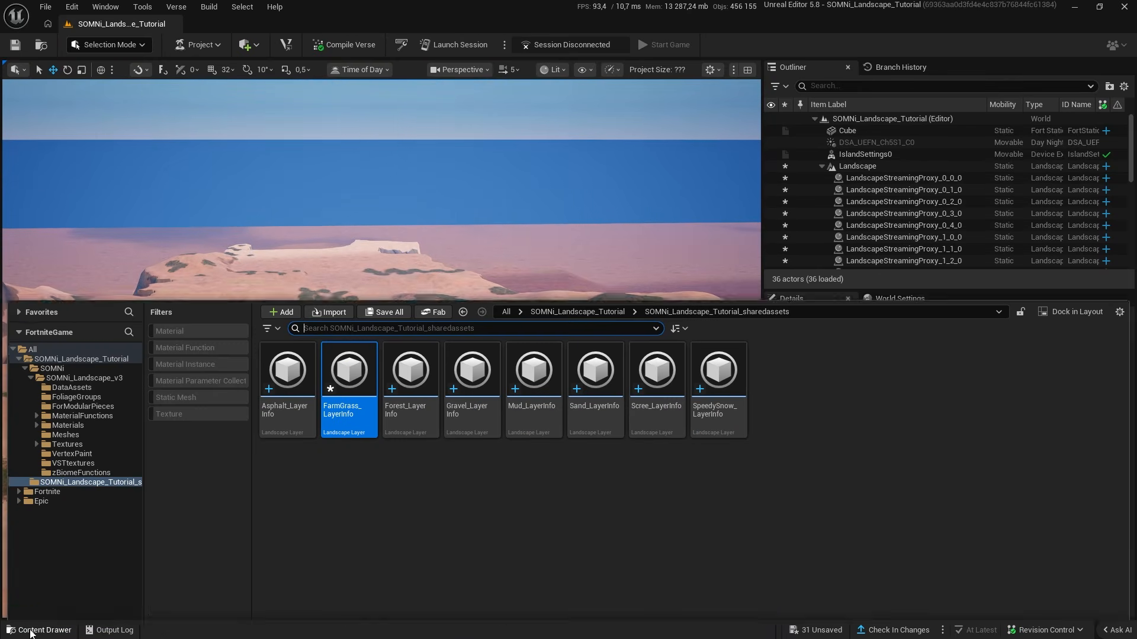
{"action": "right_click", "coordinate": [52, 362]}
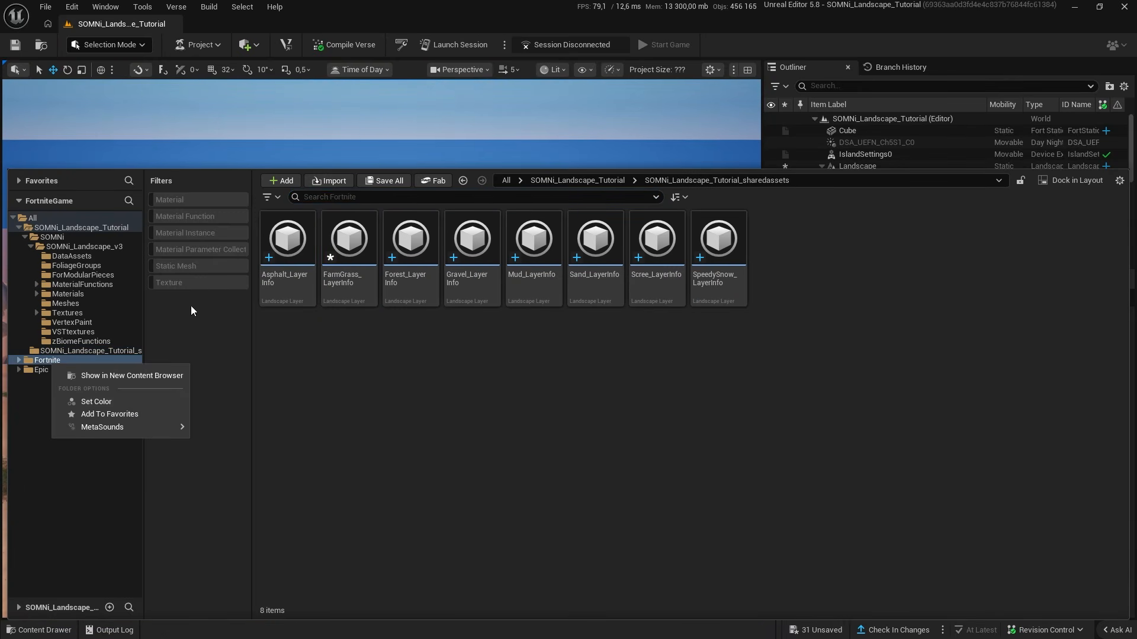
{"action": "left_click", "coordinate": [318, 194]}
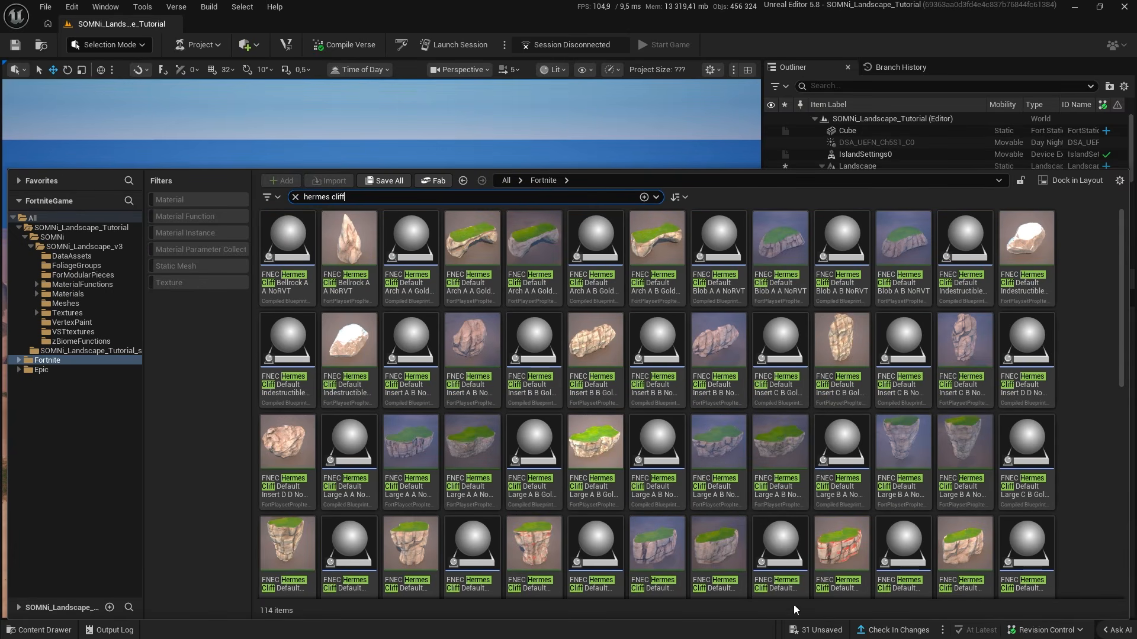
{"action": "scroll", "coordinate": [460, 551], "scroll_direction": "down", "scroll_amount": 10}
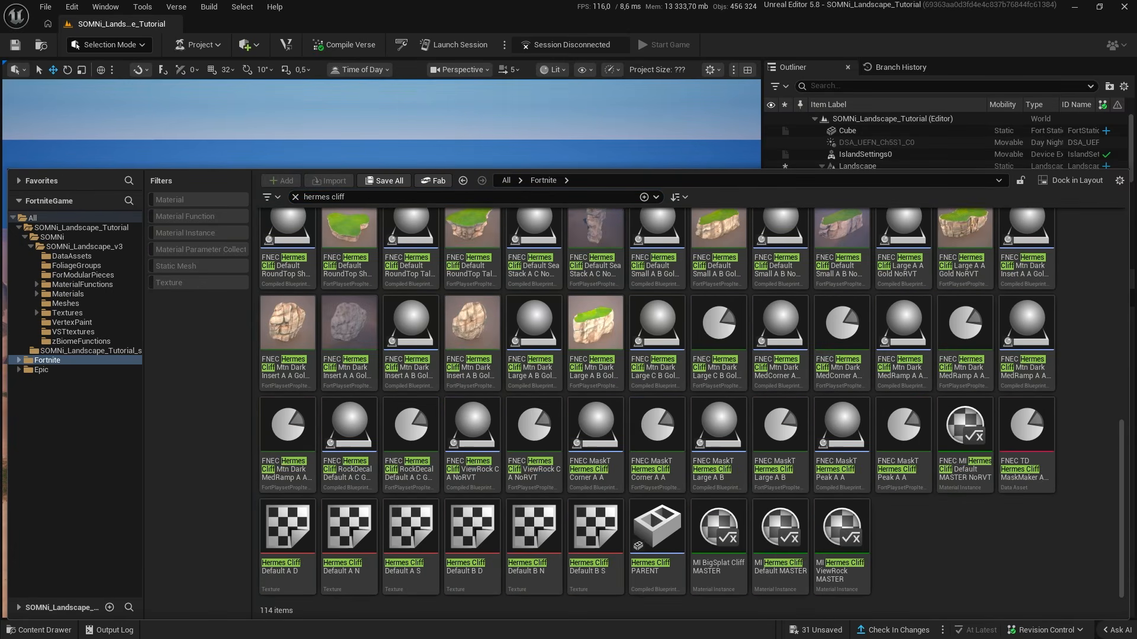
{"action": "left_click_drag", "start_coordinate": [476, 278], "coordinate": [287, 457]}
Move the placed cliff onto the green area against the grey rock wall, about -9244, 2378, -9439, and rotate it about 16°.
{"action": "key", "text": "s"}
{"action": "mouse_move", "coordinate": [344, 442]}
{"action": "right_mouse_down"}
{"action": "mouse_move", "coordinate": [323, 521]}
{"action": "mouse_move", "coordinate": [344, 443]}
{"action": "right_mouse_up"}
{"action": "scroll", "coordinate": [344, 443], "scroll_direction": "up", "scroll_amount": 6}
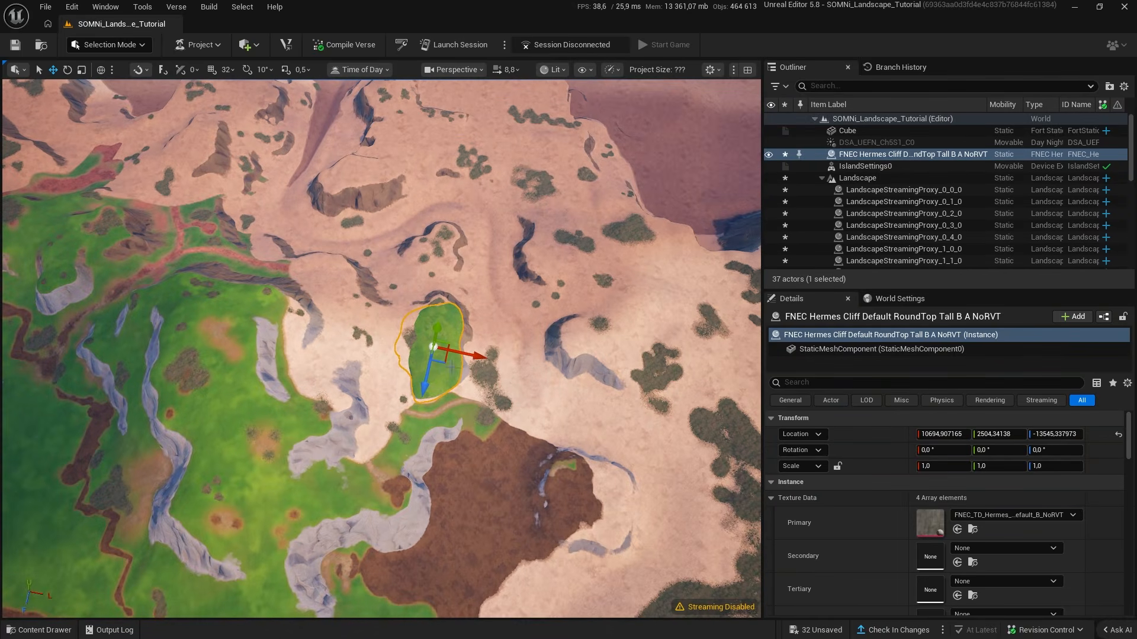
{"action": "left_click_drag", "start_coordinate": [445, 361], "coordinate": [278, 409], "text": "shift"}
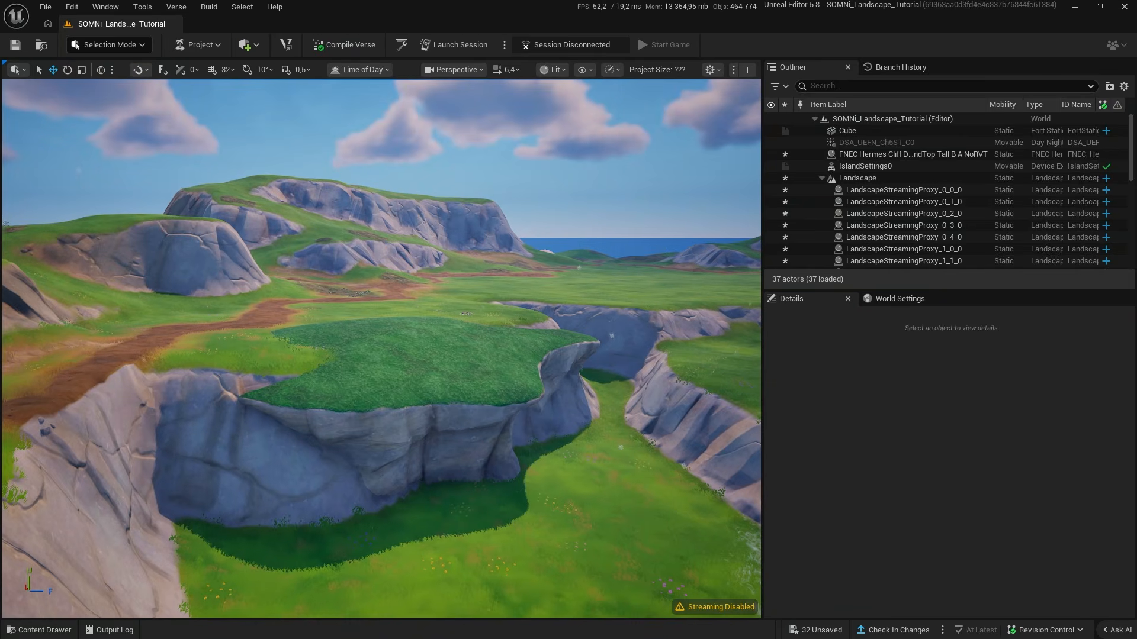
Assign DA_SOMNi_Mesh_Default from the DataAssets folder as the placed cliff's primary Texture Data, and inspect its blending with the landscape.
{"action": "left_click", "coordinate": [379, 408]}
{"action": "left_click", "coordinate": [31, 631]}
{"action": "left_click", "coordinate": [72, 255]}
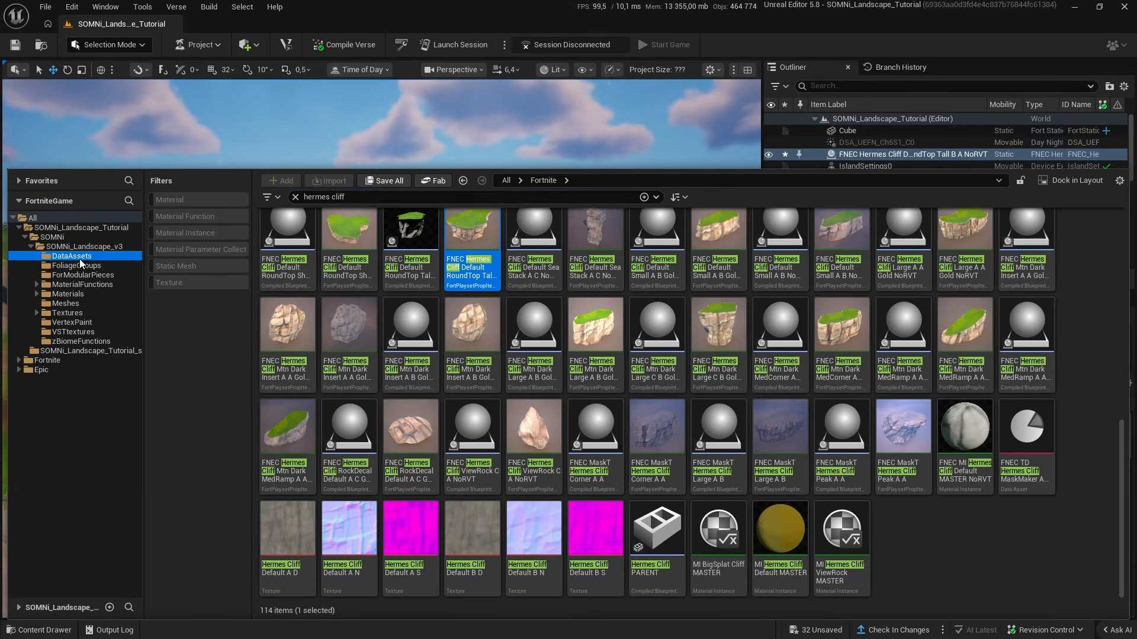
{"action": "left_click", "coordinate": [295, 196]}
{"action": "left_click", "coordinate": [409, 267]}
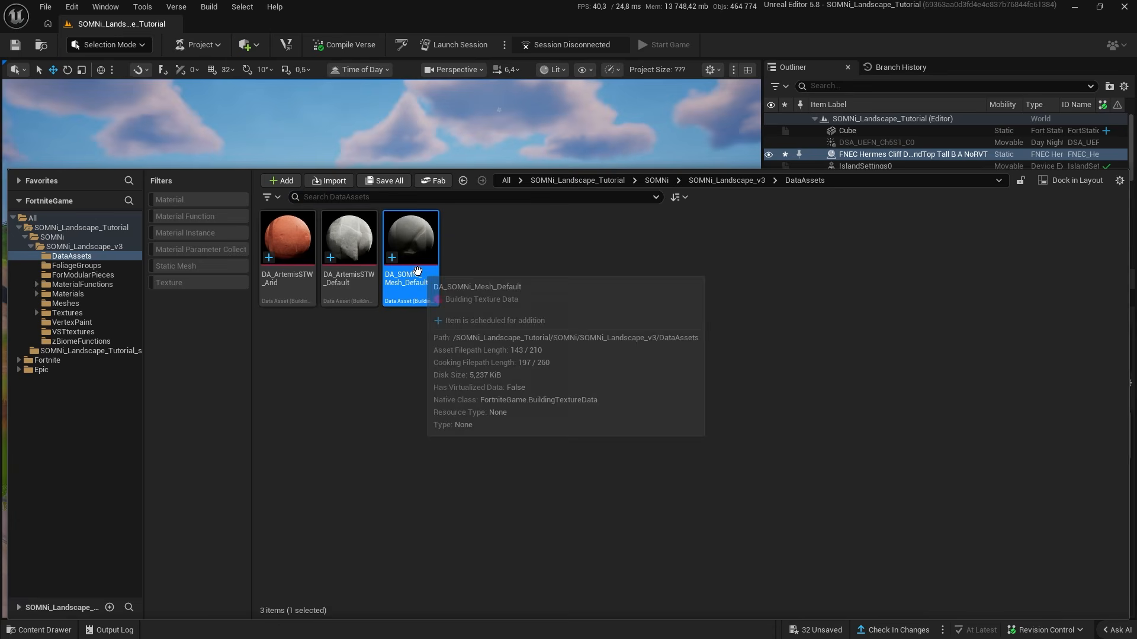
{"action": "key", "text": "ctrl+space"}
{"action": "left_click", "coordinate": [956, 529]}
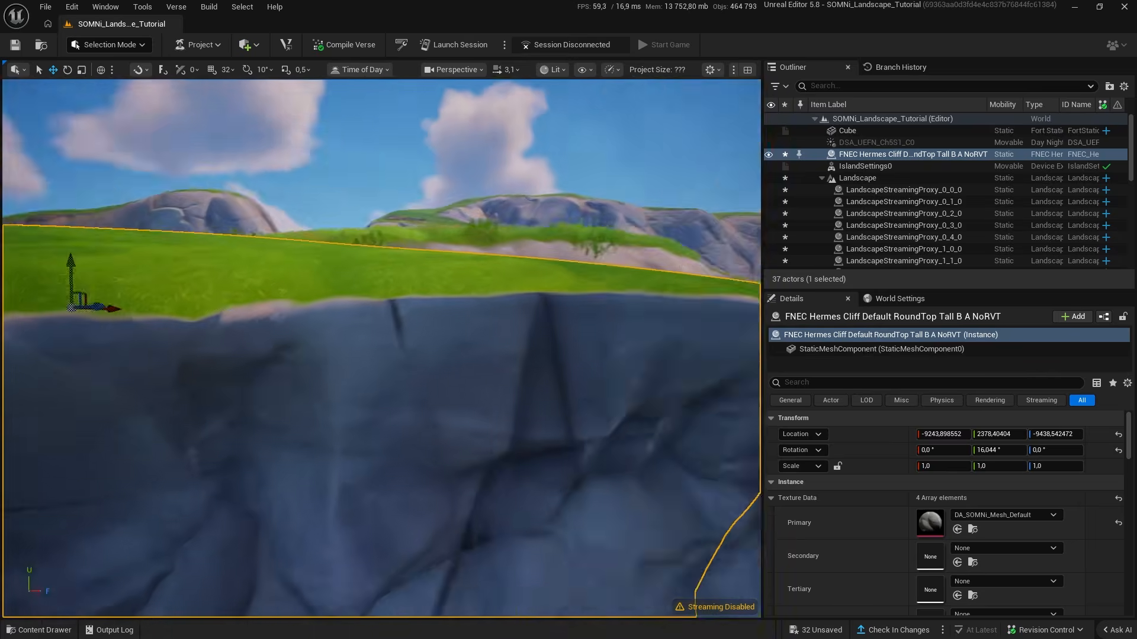
{"action": "right_click_drag", "start_coordinate": [378, 331], "coordinate": [266, 349]}
{"action": "key", "text": "Escape"}
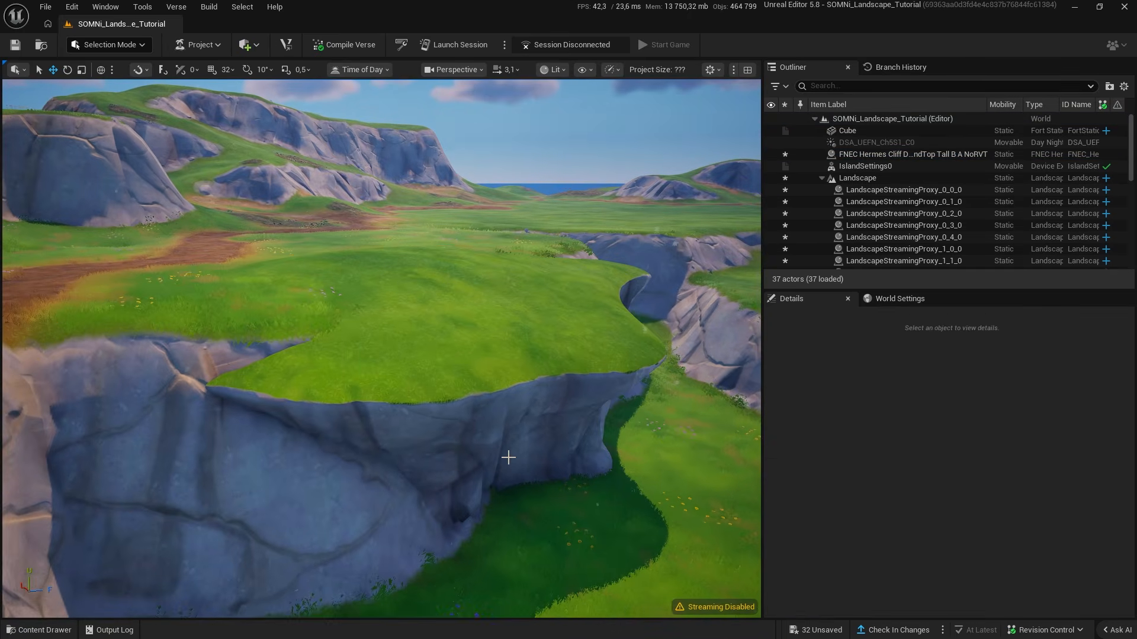
Move the placed cliff away from the rock wall onto the open grass, deselect it, and inspect its blending.
{"action": "right_click_drag", "start_coordinate": [441, 335], "coordinate": [414, 391]}
{"action": "left_click", "coordinate": [441, 336]}
{"action": "right_click_drag", "start_coordinate": [441, 336], "coordinate": [416, 322]}
{"action": "left_click_drag", "start_coordinate": [399, 250], "coordinate": [489, 234], "text": "shift"}
{"action": "left_click_drag", "start_coordinate": [393, 219], "coordinate": [393, 134], "text": "shift"}
{"action": "right_click_drag", "start_coordinate": [394, 133], "coordinate": [385, 129]}
{"action": "mouse_move", "coordinate": [399, 385]}
{"action": "right_mouse_down"}
{"action": "mouse_move", "coordinate": [402, 322]}
{"action": "mouse_move", "coordinate": [367, 331]}
{"action": "mouse_move", "coordinate": [420, 386]}
{"action": "right_mouse_up"}
{"action": "key", "text": "Escape"}
{"action": "scroll", "coordinate": [466, 404], "scroll_direction": "down", "scroll_amount": 3}
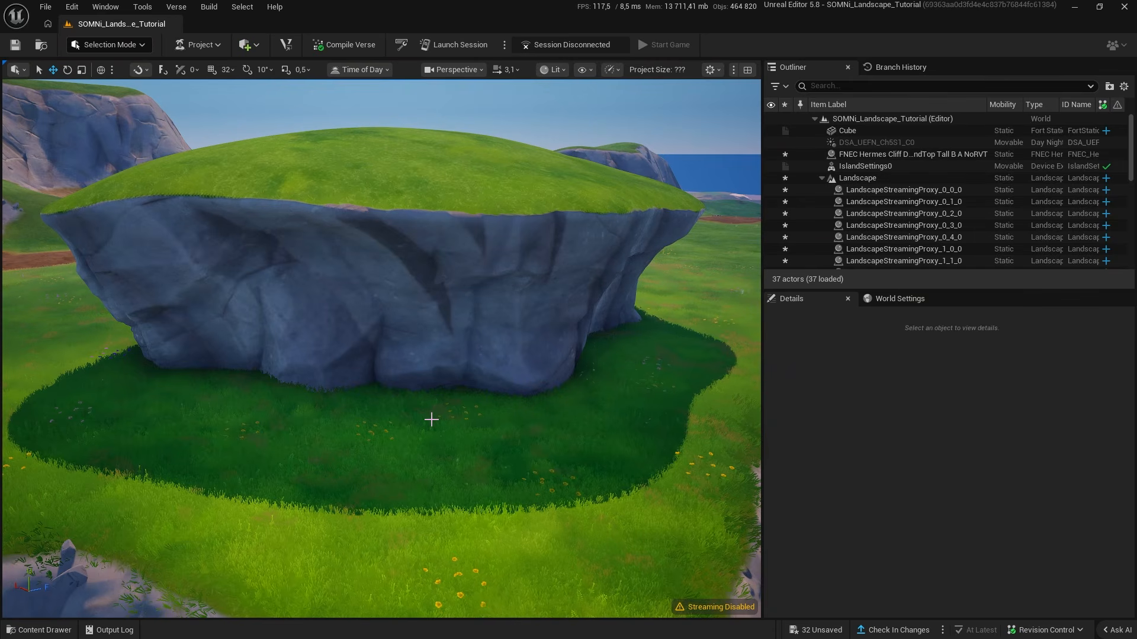
Open the MI_SOMNi_MeshTerrain material instance from the ForModularPieces folder in a maximized editor window.
{"action": "left_click", "coordinate": [40, 630]}
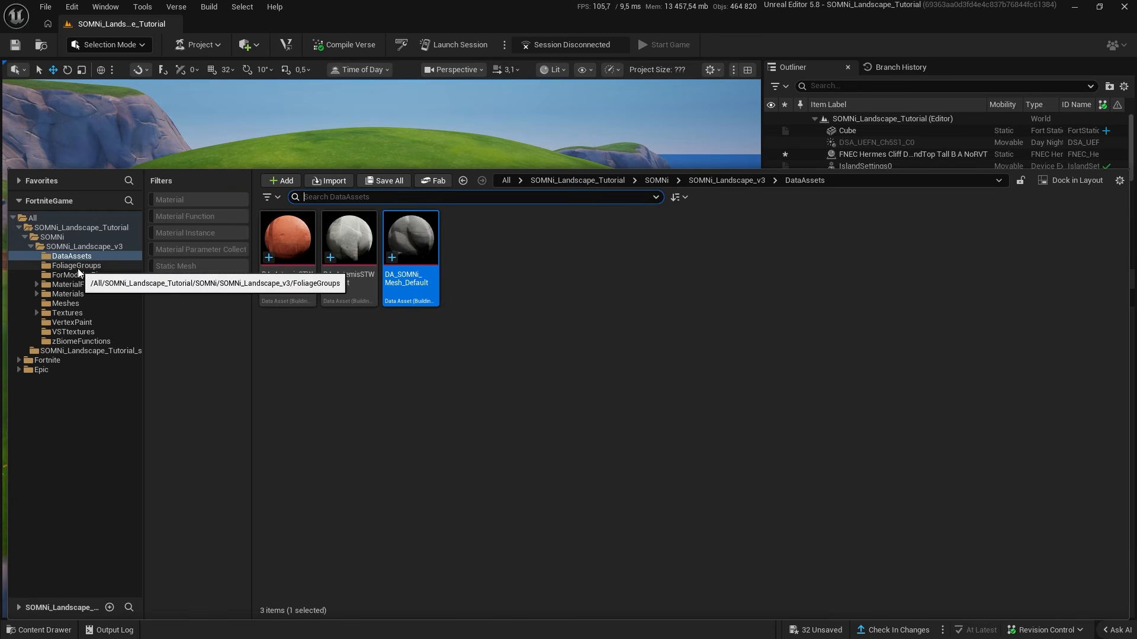
{"action": "left_click", "coordinate": [98, 274]}
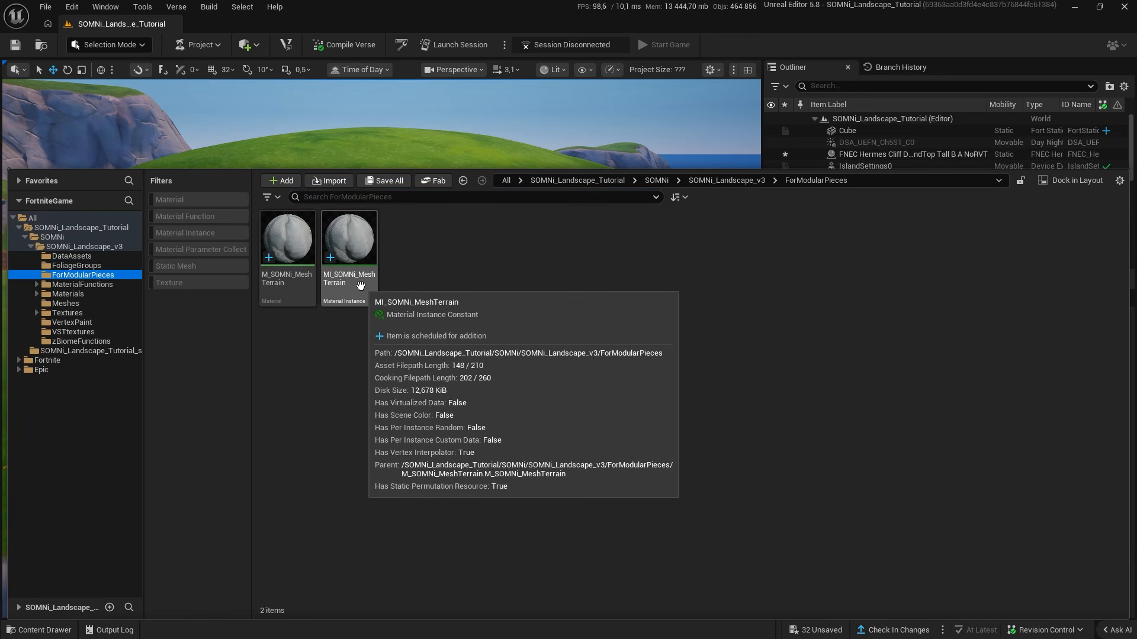
{"action": "left_click", "coordinate": [360, 286]}
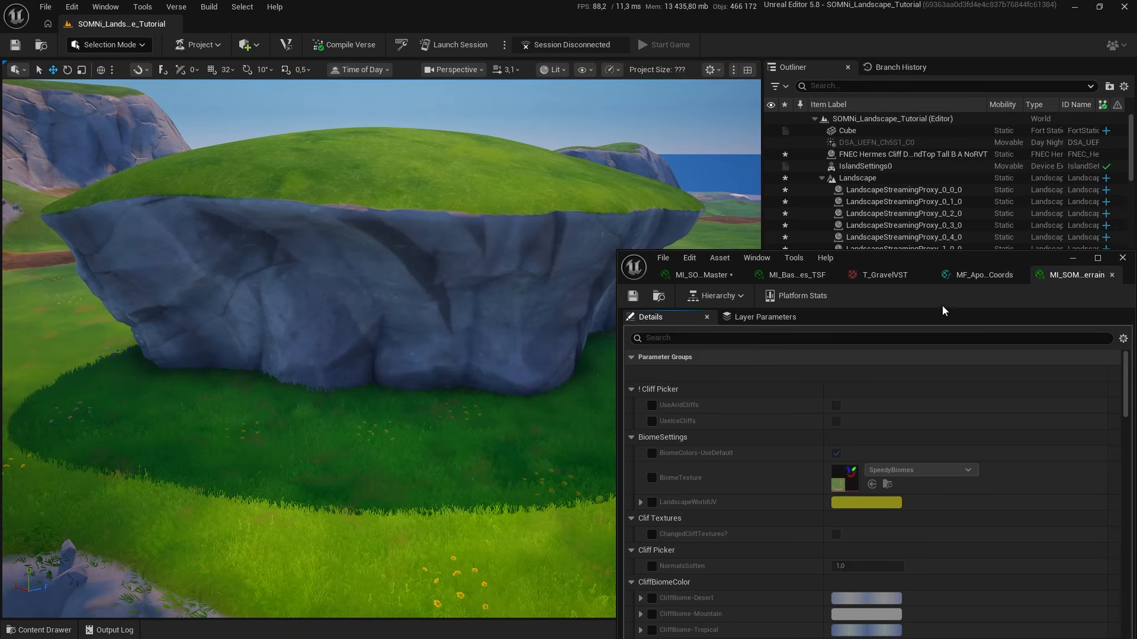
{"action": "left_click_drag", "start_coordinate": [980, 251], "coordinate": [919, 140]}
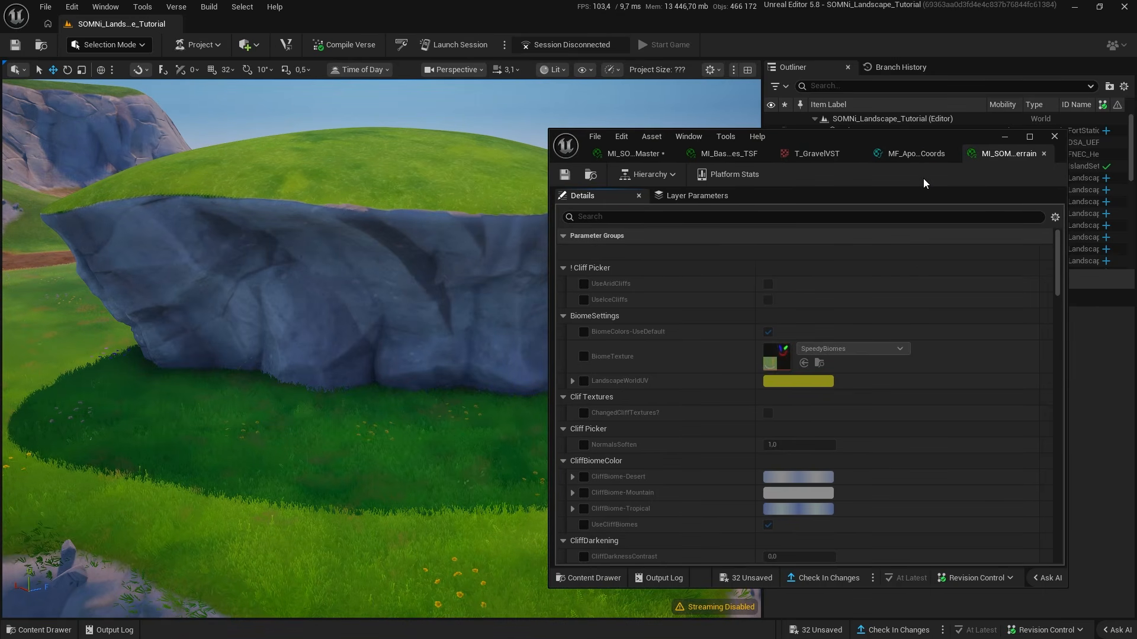
{"action": "left_click", "coordinate": [1029, 136]}
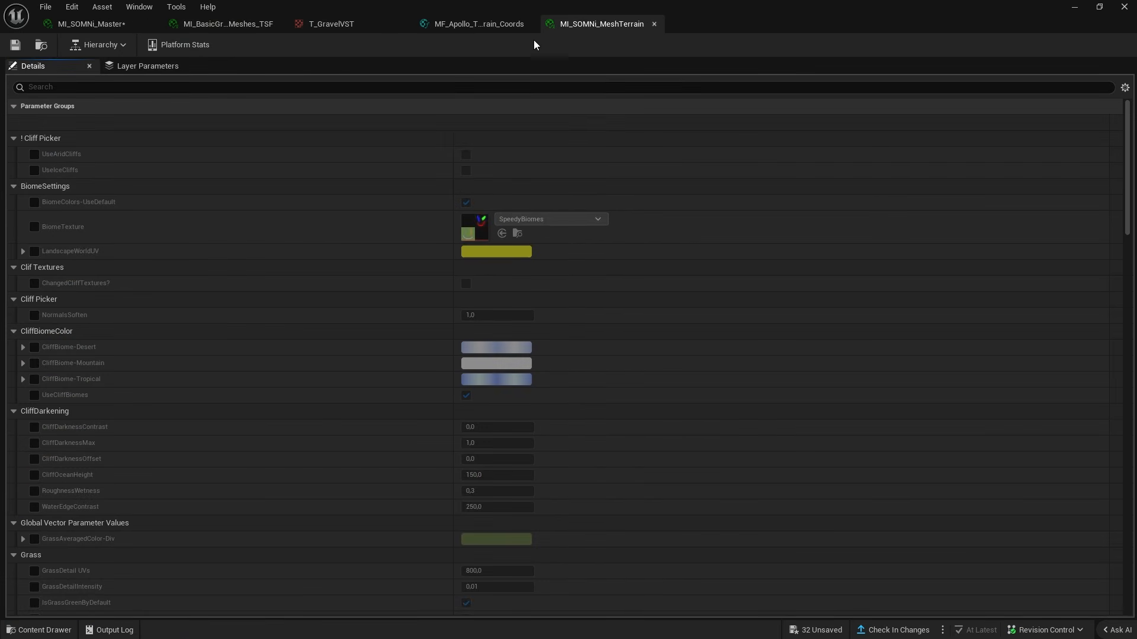
{"action": "left_click", "coordinate": [438, 25]}
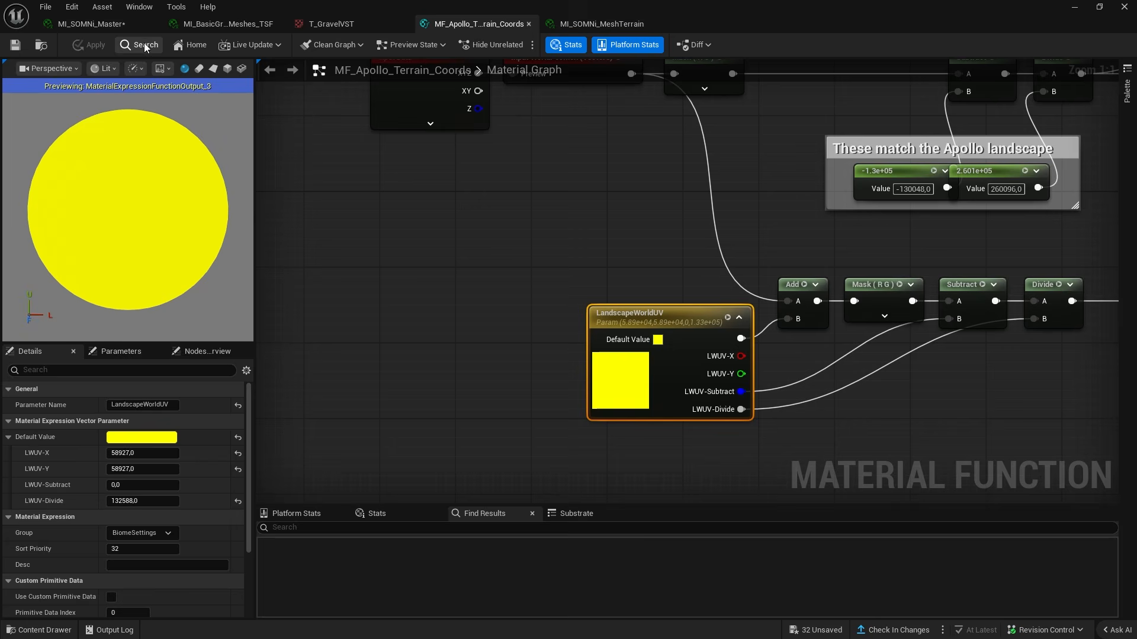
{"action": "left_click", "coordinate": [599, 25]}
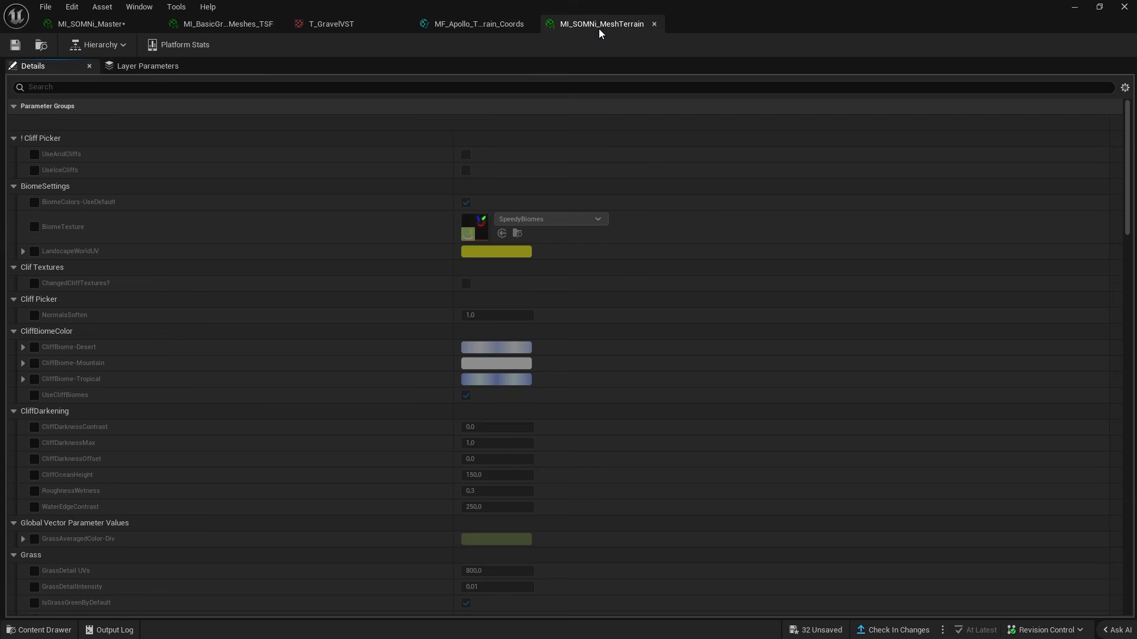
Open MF_SOMNi_VST from the MaterialFunctions folder and locate its Gravel Mask and Sand Mask groups.
{"action": "left_click", "coordinate": [247, 23]}
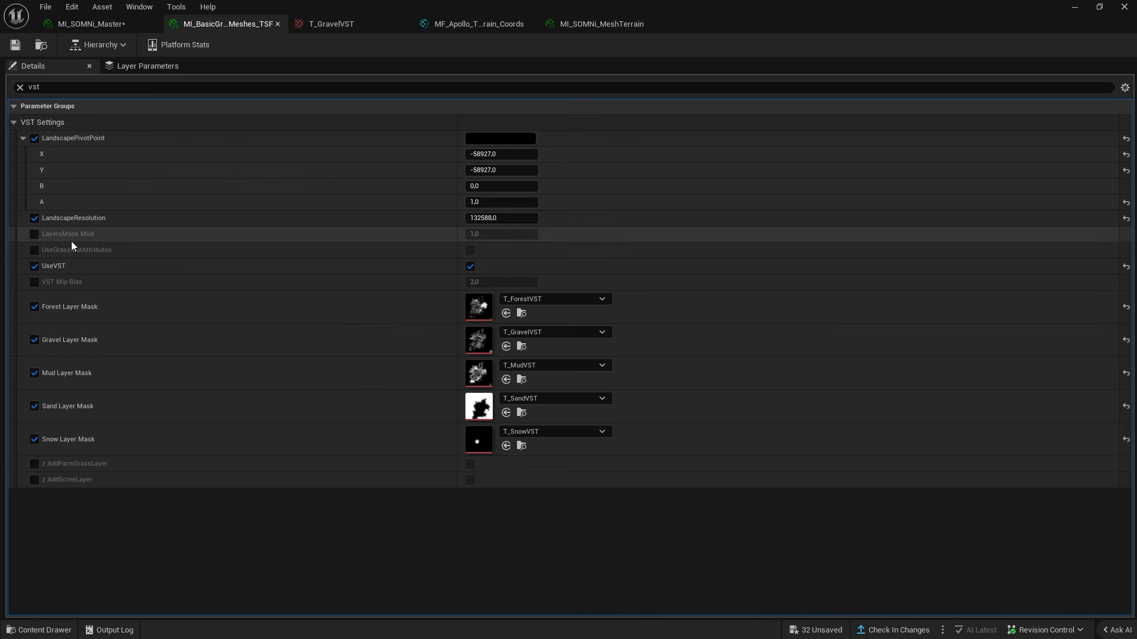
{"action": "left_click", "coordinate": [59, 630]}
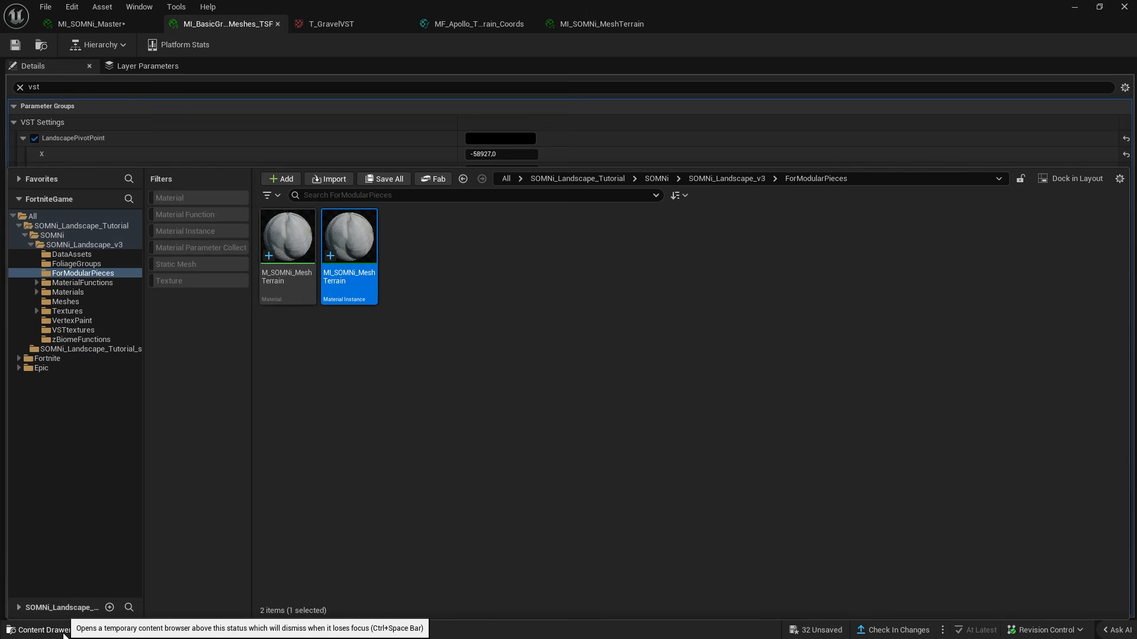
{"action": "left_click", "coordinate": [69, 244]}
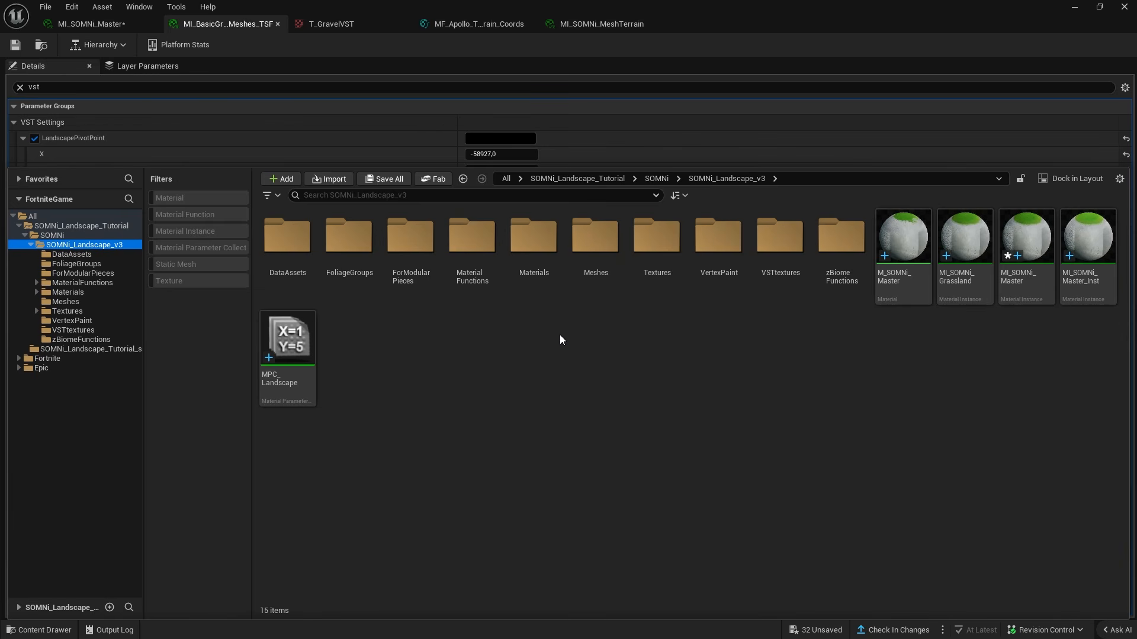
{"action": "double_click", "coordinate": [472, 240]}
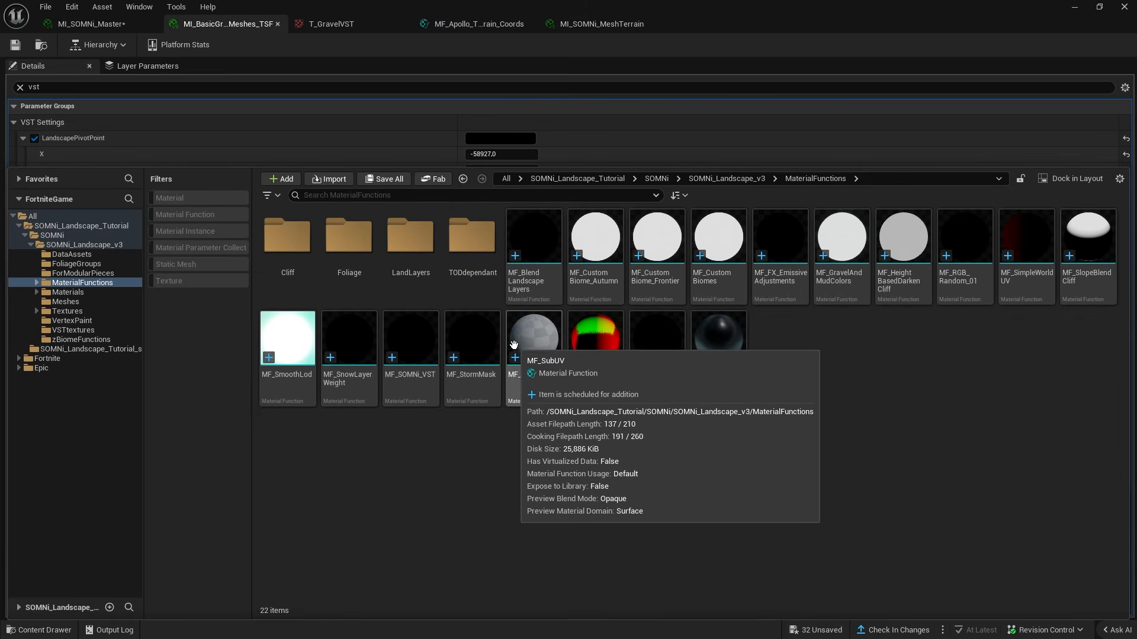
{"action": "double_click", "coordinate": [409, 343]}
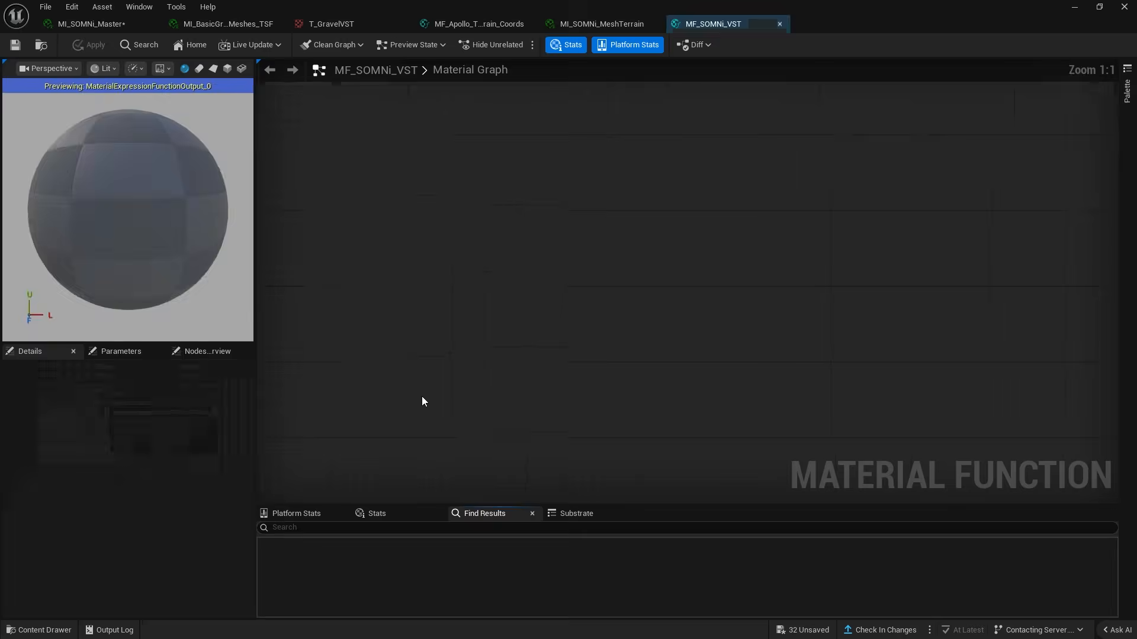
{"action": "scroll", "coordinate": [456, 401], "scroll_direction": "down", "scroll_amount": 8}
{"action": "right_click_drag", "start_coordinate": [489, 406], "coordinate": [918, 218]}
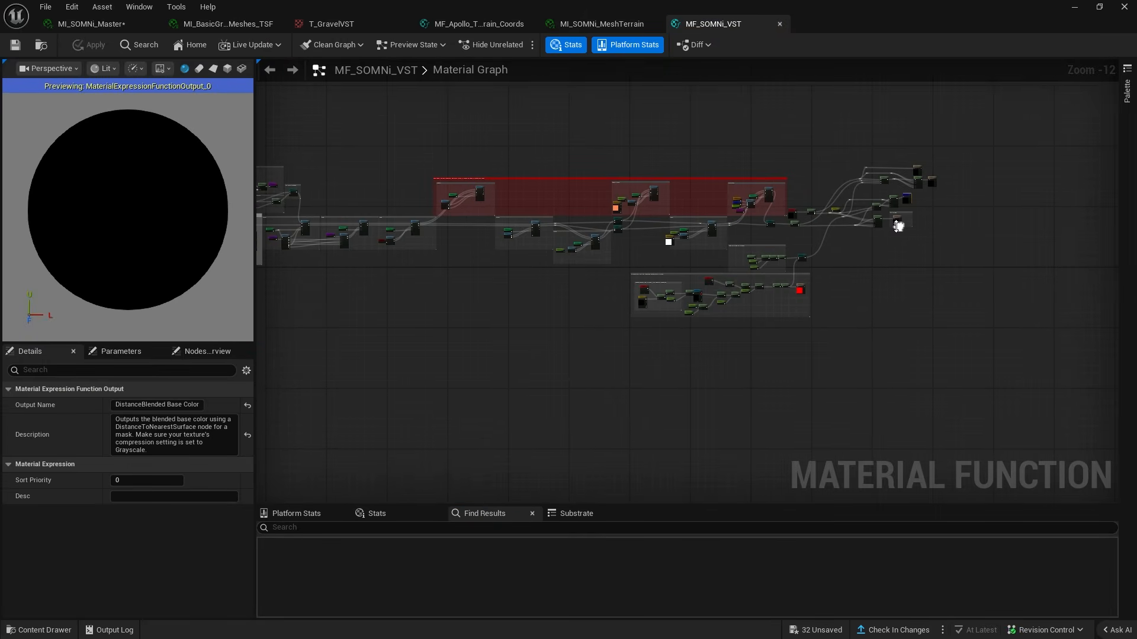
{"action": "right_click_drag", "start_coordinate": [472, 290], "coordinate": [886, 308]}
{"action": "scroll", "coordinate": [580, 294], "scroll_direction": "up", "scroll_amount": 1}
{"action": "scroll", "coordinate": [580, 293], "scroll_direction": "up", "scroll_amount": 11}
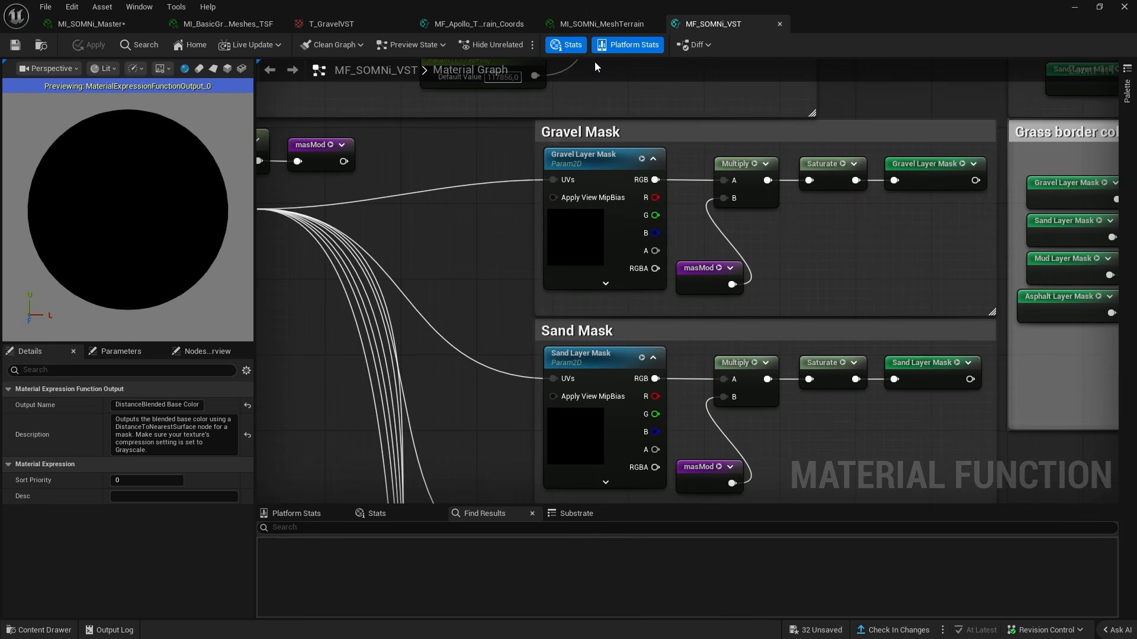
Place the grass mesh instance beside MF_SOMNi_VST and copy its T_GravelVST texture into the function's Gravel Layer Mask.
{"action": "left_click_drag", "start_coordinate": [271, 23], "coordinate": [587, 27]}
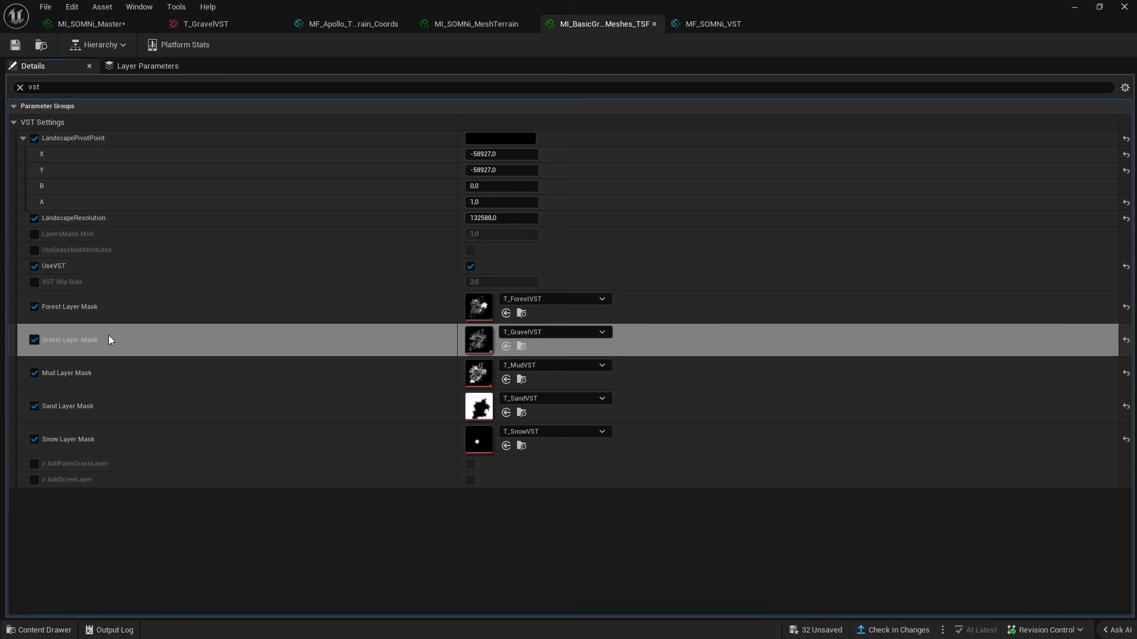
{"action": "left_click", "coordinate": [713, 24]}
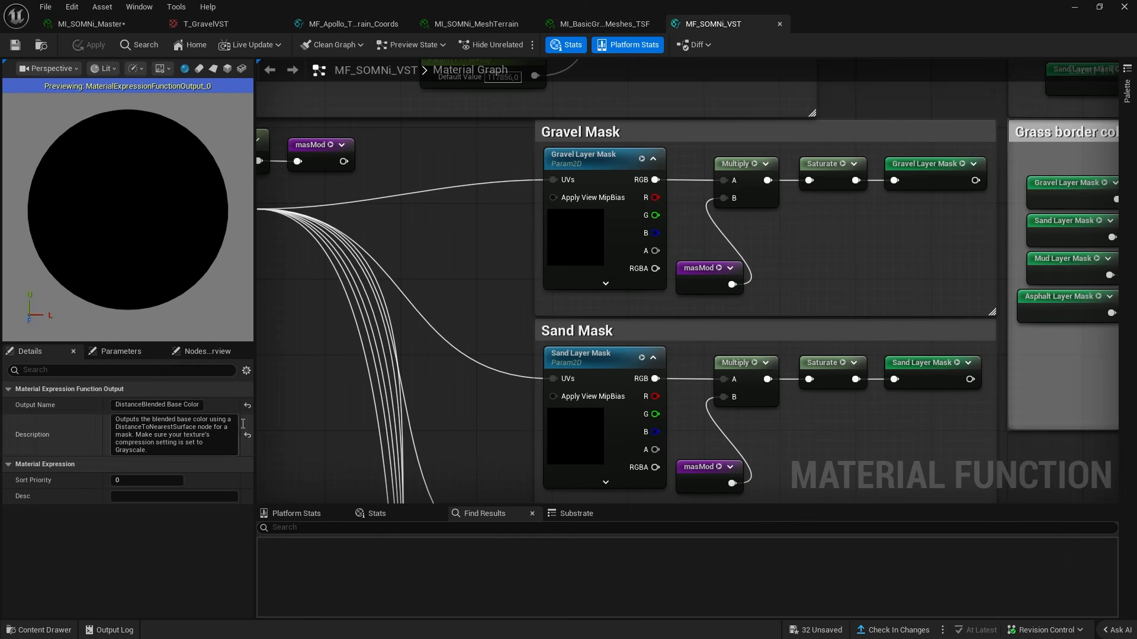
{"action": "left_click", "coordinate": [590, 234]}
{"action": "scroll", "coordinate": [76, 538], "scroll_direction": "down", "scroll_amount": 2}
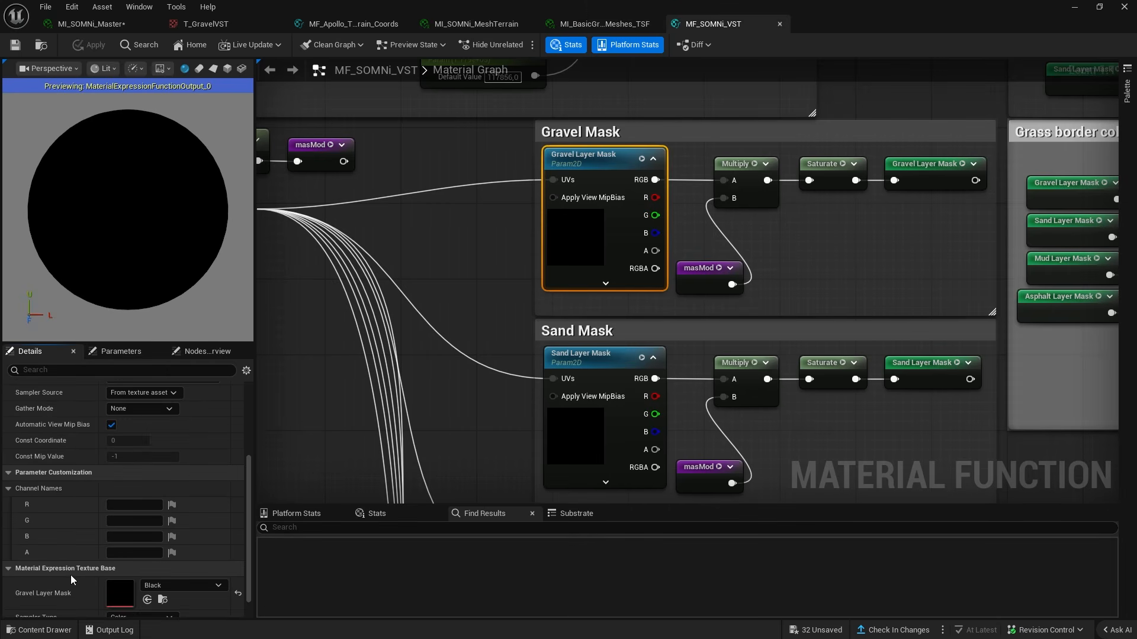
{"action": "scroll", "coordinate": [70, 574], "scroll_direction": "down", "scroll_amount": 2}
{"action": "left_click", "coordinate": [59, 559], "text": "shift"}
{"action": "right_click_drag", "start_coordinate": [522, 308], "coordinate": [498, 203]}
Copy T_ForestVST from the grass mesh instance into the Forest Layer Mask texture of MF_SOMNi_VST.
{"action": "left_click", "coordinate": [604, 23]}
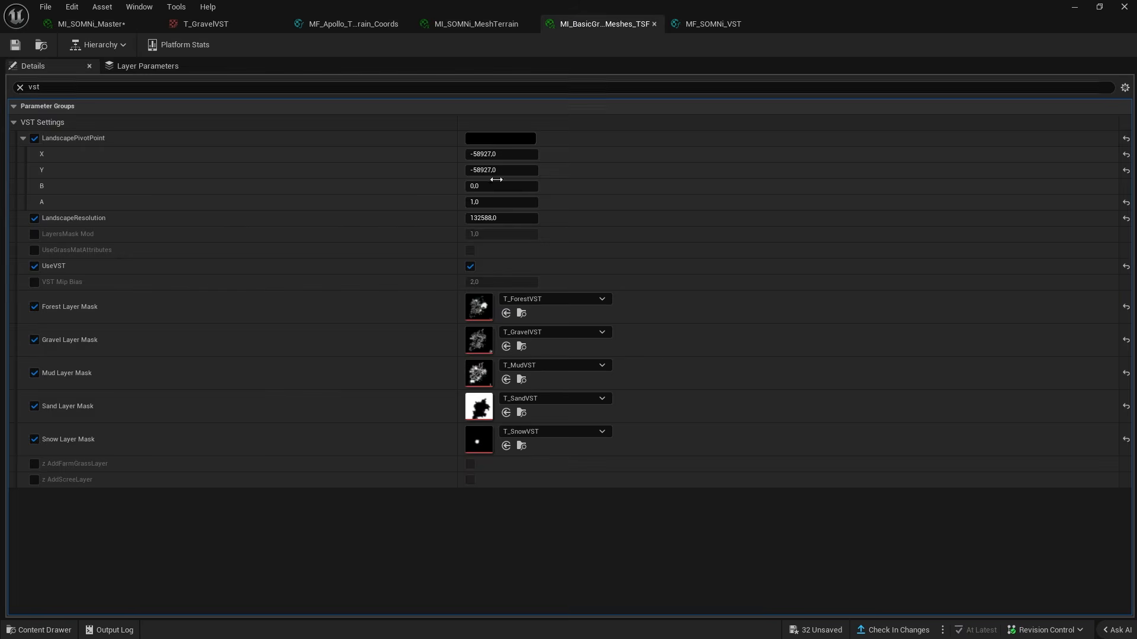
{"action": "left_click", "coordinate": [688, 23]}
{"action": "right_click_drag", "start_coordinate": [574, 497], "coordinate": [563, 220]}
{"action": "right_click_drag", "start_coordinate": [565, 429], "coordinate": [556, 221]}
{"action": "left_click", "coordinate": [556, 212]}
{"action": "left_click", "coordinate": [83, 567], "text": "shift"}
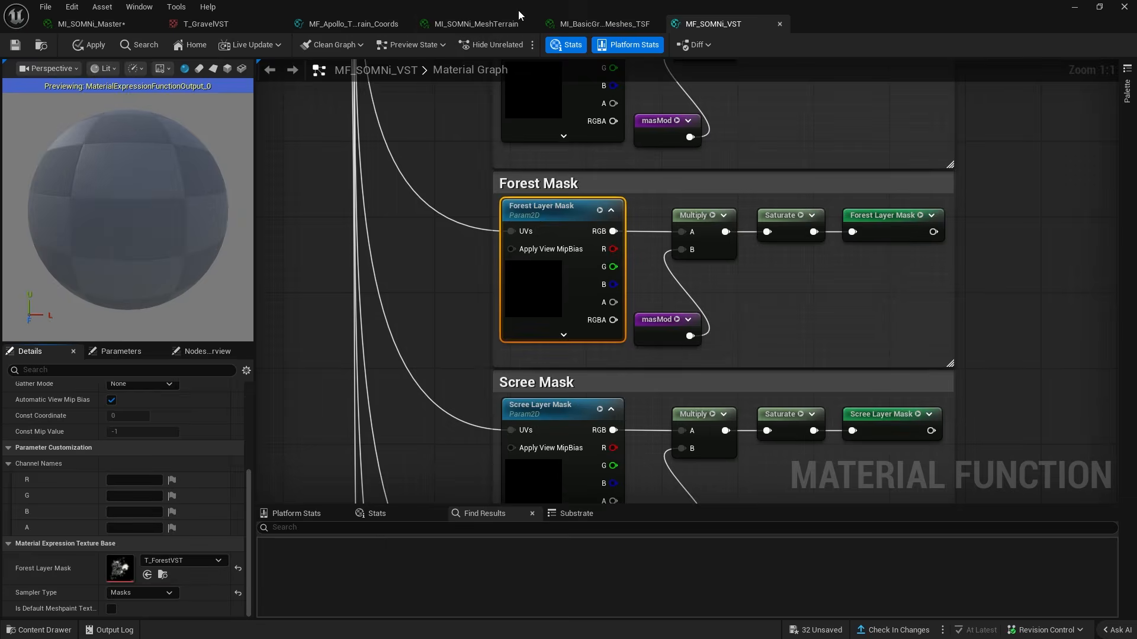
Copy T_MudVST from the grass mesh instance into the Mud Layer Mask texture of MF_SOMNi_VST.
{"action": "left_click", "coordinate": [577, 23]}
{"action": "left_click_drag", "start_coordinate": [688, 12], "coordinate": [690, 13]}
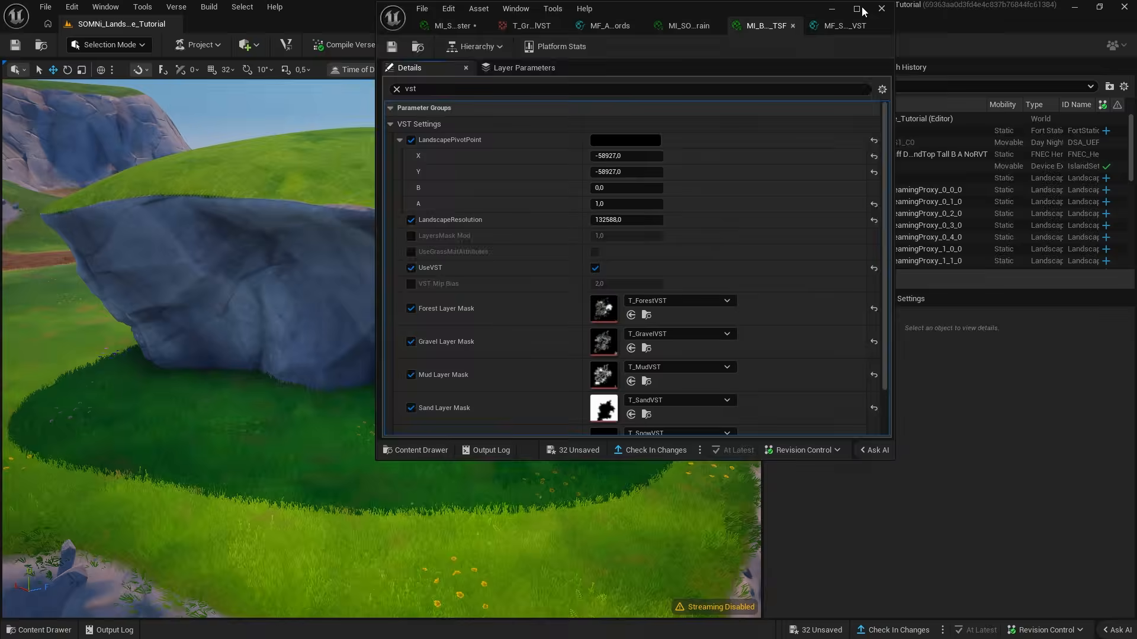
{"action": "left_click", "coordinate": [860, 9]}
{"action": "left_click", "coordinate": [705, 23]}
{"action": "right_click_drag", "start_coordinate": [569, 148], "coordinate": [509, 341]}
{"action": "left_click", "coordinate": [507, 325]}
{"action": "left_click", "coordinate": [47, 571], "text": "shift"}
Copy T_SnowVST from the grass mesh instance into the Snow Layer Mask texture of MF_SOMNi_VST.
{"action": "left_click", "coordinate": [592, 23]}
{"action": "right_click", "coordinate": [284, 437], "text": "shift"}
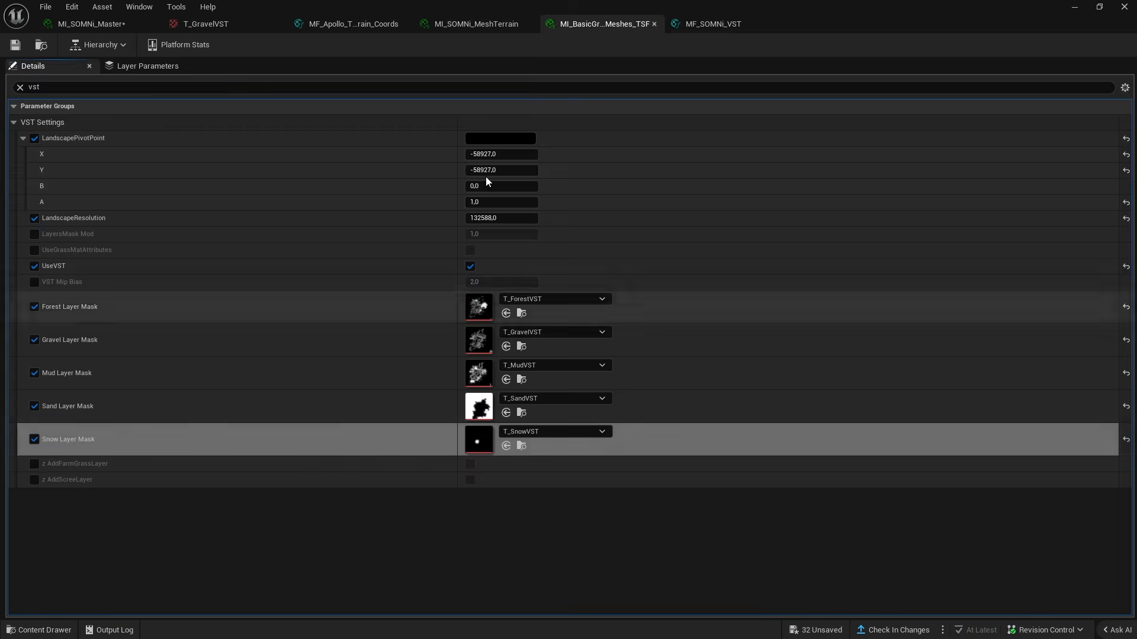
{"action": "left_click", "coordinate": [702, 24]}
{"action": "right_click_drag", "start_coordinate": [560, 482], "coordinate": [545, 259]}
{"action": "left_click", "coordinate": [545, 259]}
{"action": "left_click", "coordinate": [77, 568], "text": "shift"}
Copy T_SandVST from the grass mesh instance into the Sand Layer Mask texture of MF_SOMNi_VST.
{"action": "left_click", "coordinate": [592, 24]}
{"action": "right_click", "coordinate": [169, 400], "text": "shift"}
{"action": "left_click", "coordinate": [691, 23]}
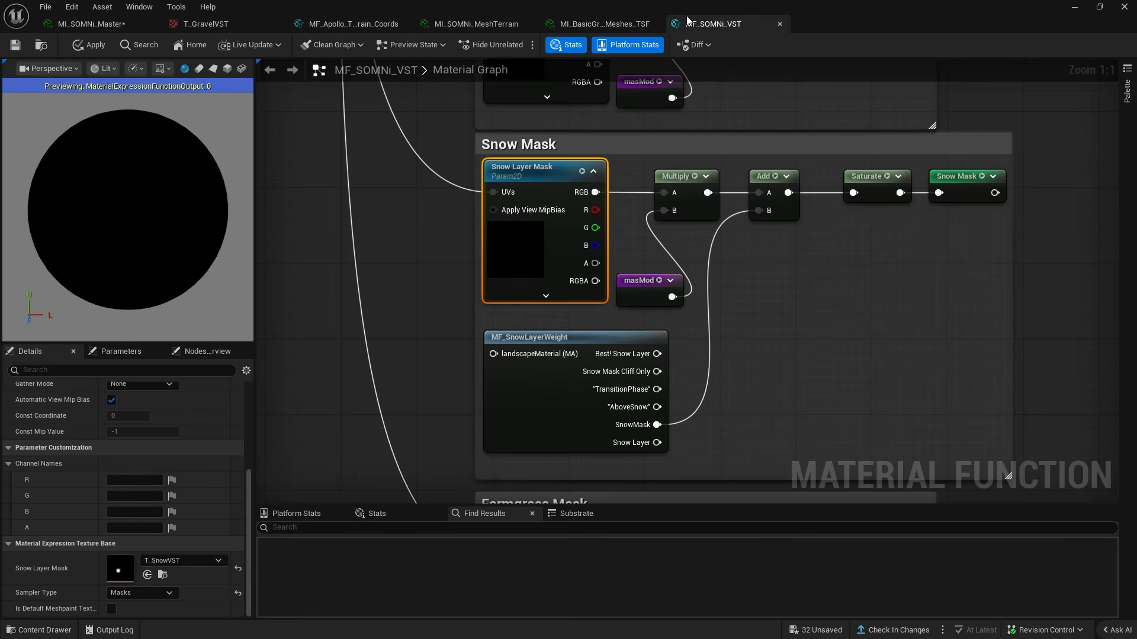
{"action": "right_click_drag", "start_coordinate": [562, 130], "coordinate": [500, 467]}
{"action": "right_click_drag", "start_coordinate": [500, 130], "coordinate": [506, 370]}
{"action": "left_click", "coordinate": [503, 367]}
{"action": "left_click", "coordinate": [61, 568], "text": "shift"}
Review the mask groups from Gravel down to Farmgrass and check the texture assigned to the Snow Layer Mask.
{"action": "scroll", "coordinate": [684, 339], "scroll_direction": "down", "scroll_amount": 5}
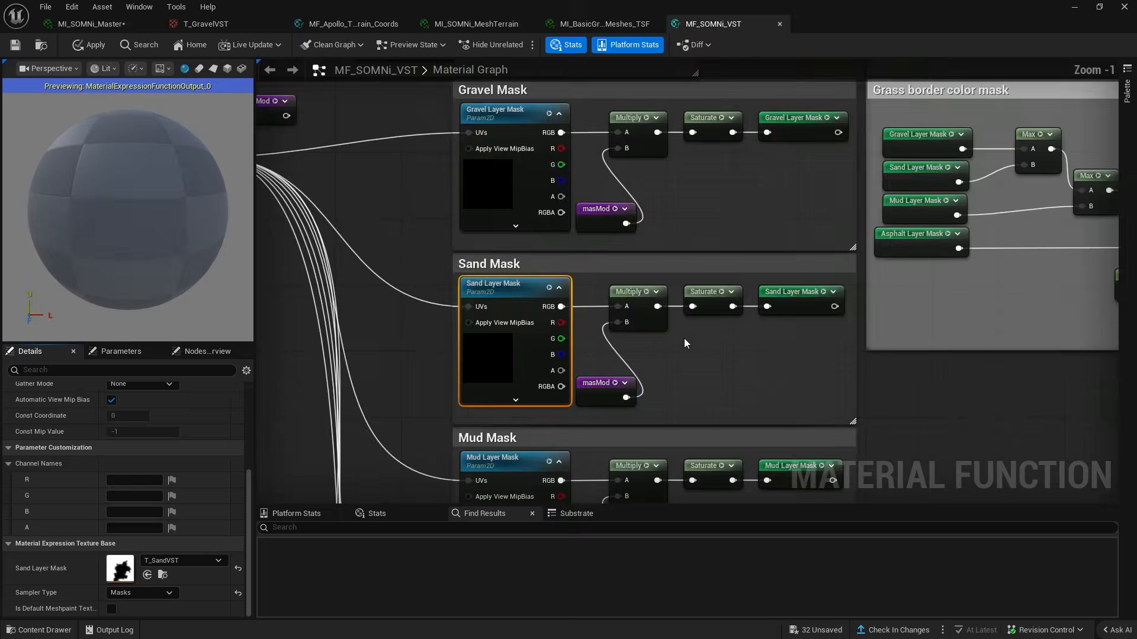
{"action": "right_click_drag", "start_coordinate": [677, 467], "coordinate": [670, 303]}
{"action": "right_click_drag", "start_coordinate": [667, 391], "coordinate": [632, 87]}
{"action": "scroll", "coordinate": [655, 274], "scroll_direction": "up", "scroll_amount": 2}
{"action": "scroll", "coordinate": [632, 87], "scroll_direction": "up", "scroll_amount": 1}
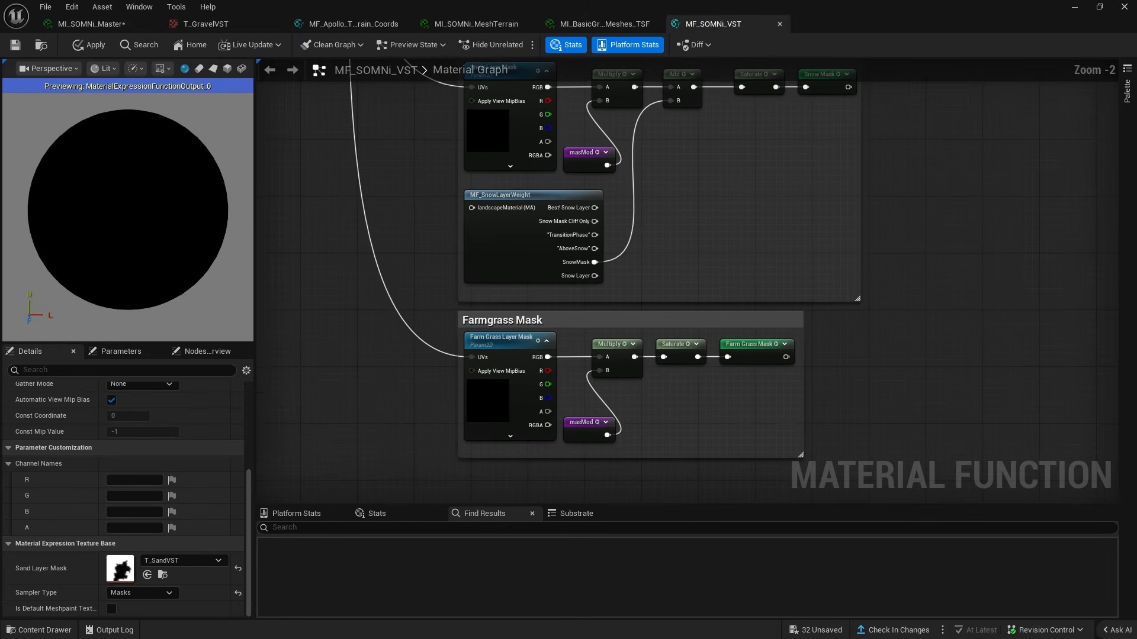
{"action": "right_click_drag", "start_coordinate": [620, 130], "coordinate": [614, 215]}
{"action": "left_click", "coordinate": [502, 221]}
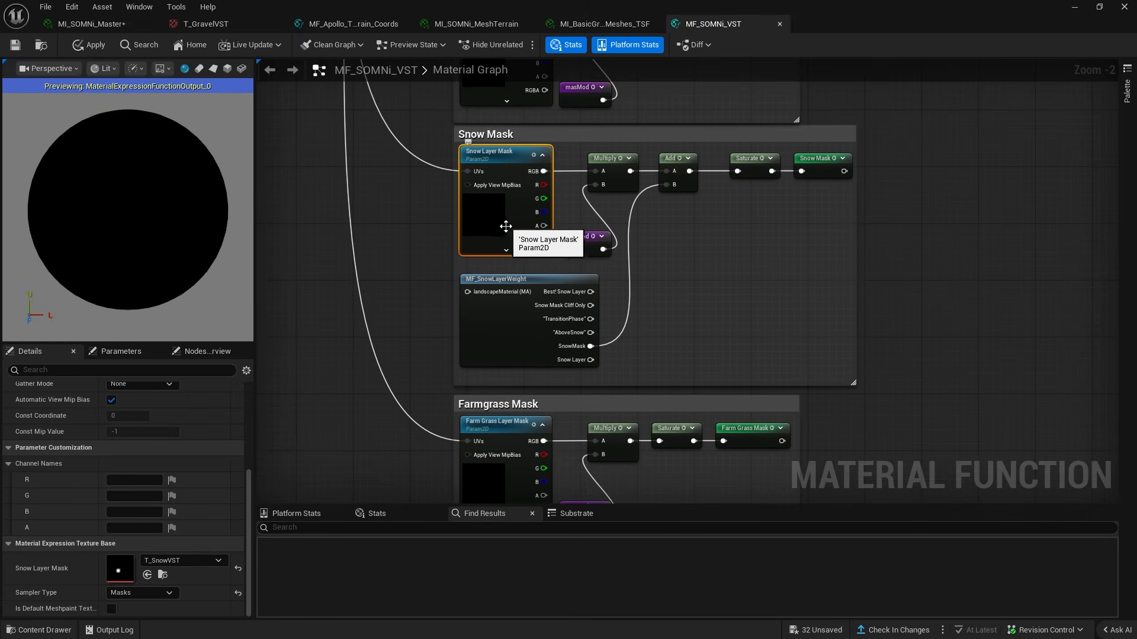
Examine the layer blending groups of MF_SOMNi_VST, including those inside the red comment box, through to the function outputs.
{"action": "scroll", "coordinate": [612, 341], "scroll_direction": "down", "scroll_amount": 3}
{"action": "right_click_drag", "start_coordinate": [649, 261], "coordinate": [604, 429]}
{"action": "right_click_drag", "start_coordinate": [653, 129], "coordinate": [448, 504]}
{"action": "scroll", "coordinate": [685, 314], "scroll_direction": "down", "scroll_amount": 4}
{"action": "right_click_drag", "start_coordinate": [685, 314], "coordinate": [290, 334]}
{"action": "right_click_drag", "start_coordinate": [699, 312], "coordinate": [462, 300]}
{"action": "scroll", "coordinate": [510, 287], "scroll_direction": "up", "scroll_amount": 4}
{"action": "scroll", "coordinate": [435, 280], "scroll_direction": "up", "scroll_amount": 3}
{"action": "right_click_drag", "start_coordinate": [354, 228], "coordinate": [280, 252]}
{"action": "scroll", "coordinate": [434, 279], "scroll_direction": "down", "scroll_amount": 6}
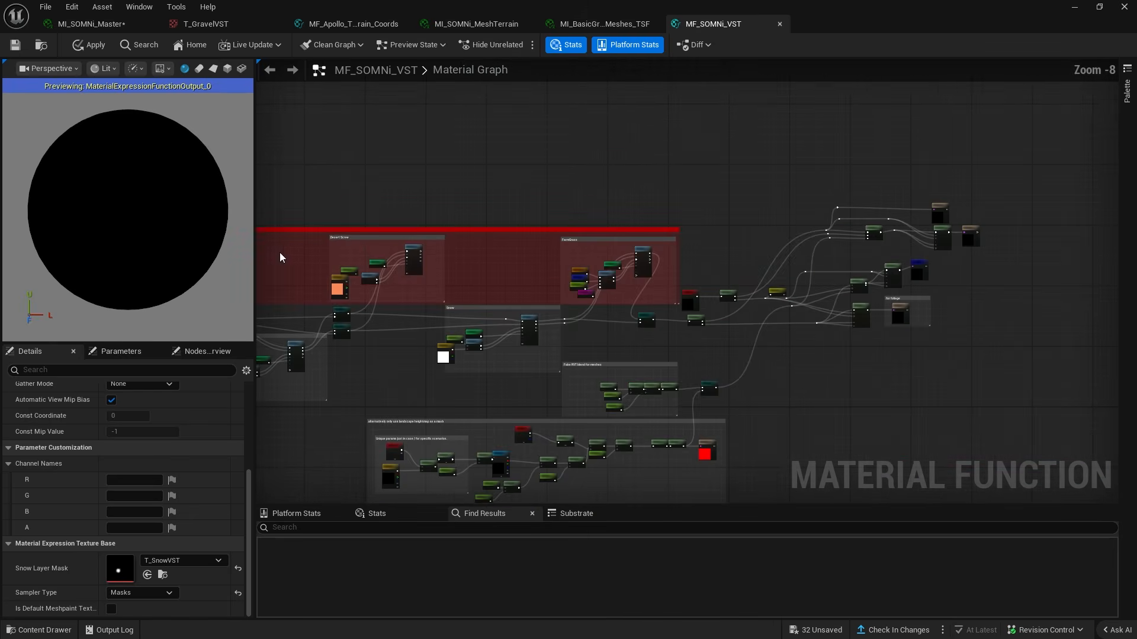
{"action": "scroll", "coordinate": [497, 277], "scroll_direction": "up", "scroll_amount": 5}
{"action": "right_click_drag", "start_coordinate": [585, 275], "coordinate": [437, 281]}
{"action": "scroll", "coordinate": [676, 234], "scroll_direction": "up", "scroll_amount": 1}
{"action": "right_click_drag", "start_coordinate": [580, 224], "coordinate": [892, 232]}
{"action": "scroll", "coordinate": [586, 214], "scroll_direction": "down", "scroll_amount": 5}
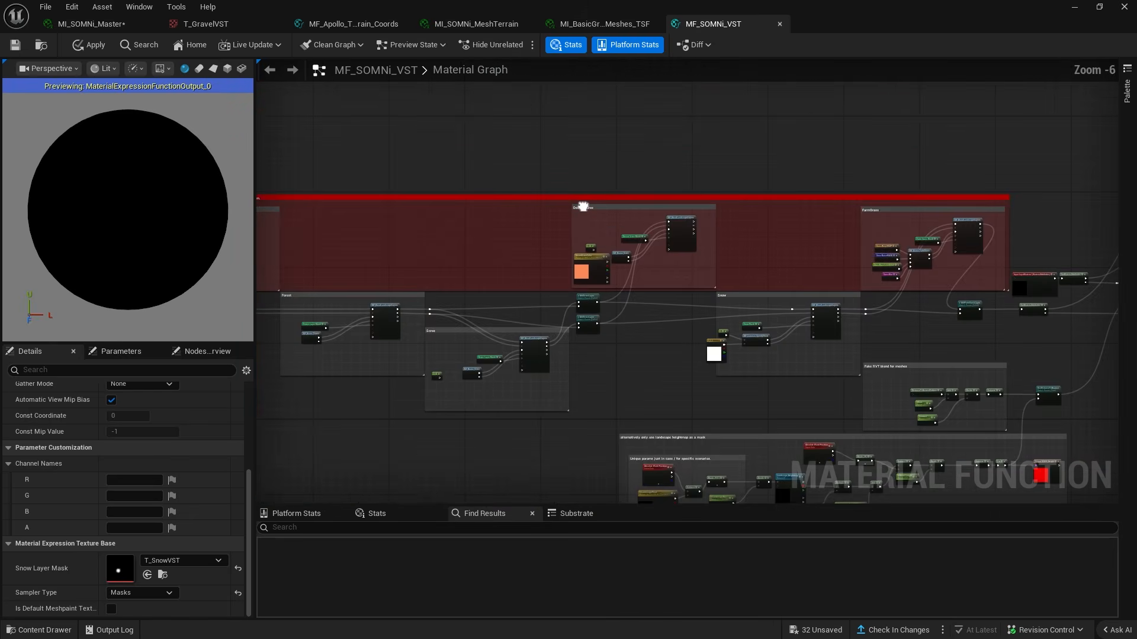
{"action": "scroll", "coordinate": [592, 219], "scroll_direction": "up", "scroll_amount": 4}
{"action": "scroll", "coordinate": [599, 231], "scroll_direction": "down", "scroll_amount": 6}
{"action": "right_click_drag", "start_coordinate": [598, 230], "coordinate": [610, 158]}
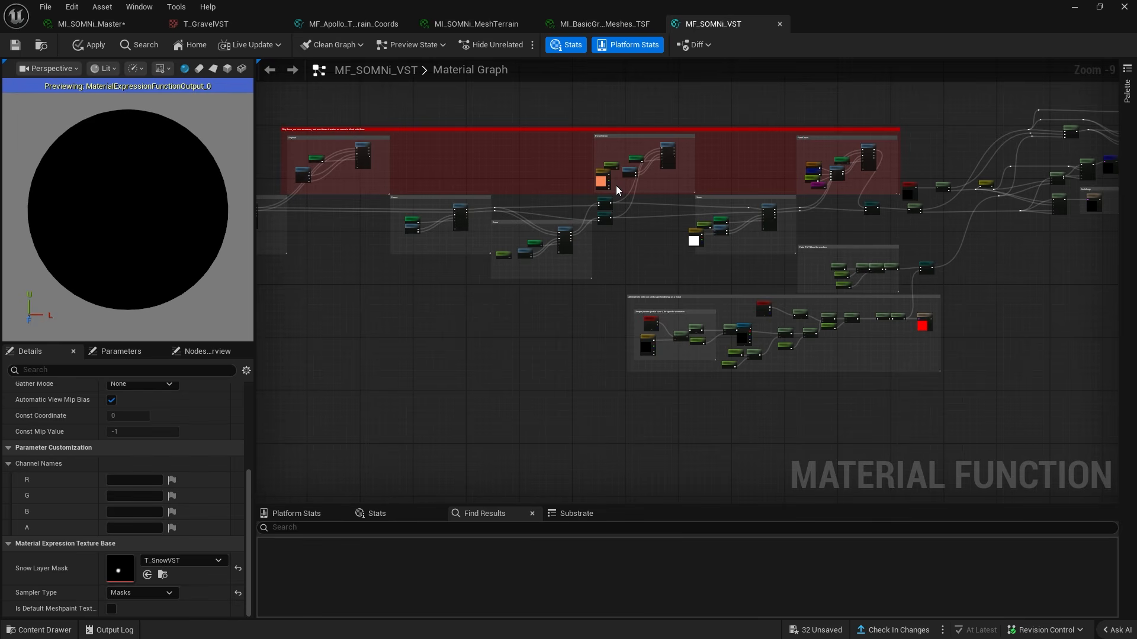
Examine the skipped Asphalt blend group, its MF_BlendLandscapeLayers outputs, and how the neighbouring layers connect around it.
{"action": "scroll", "coordinate": [375, 155], "scroll_direction": "up", "scroll_amount": 5}
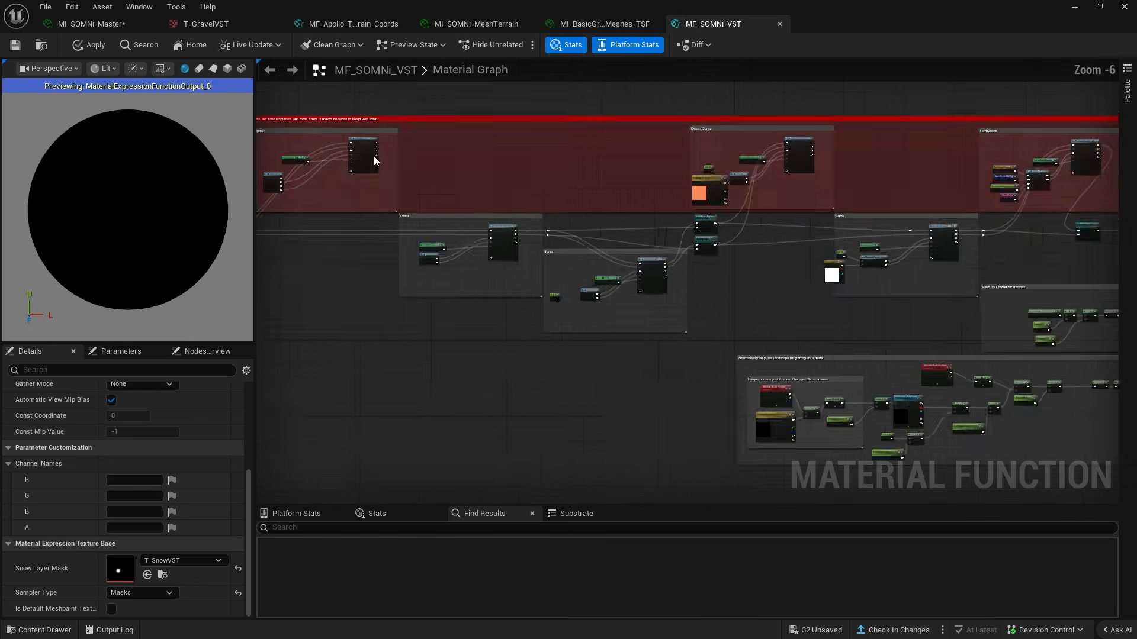
{"action": "scroll", "coordinate": [367, 191], "scroll_direction": "up", "scroll_amount": 3}
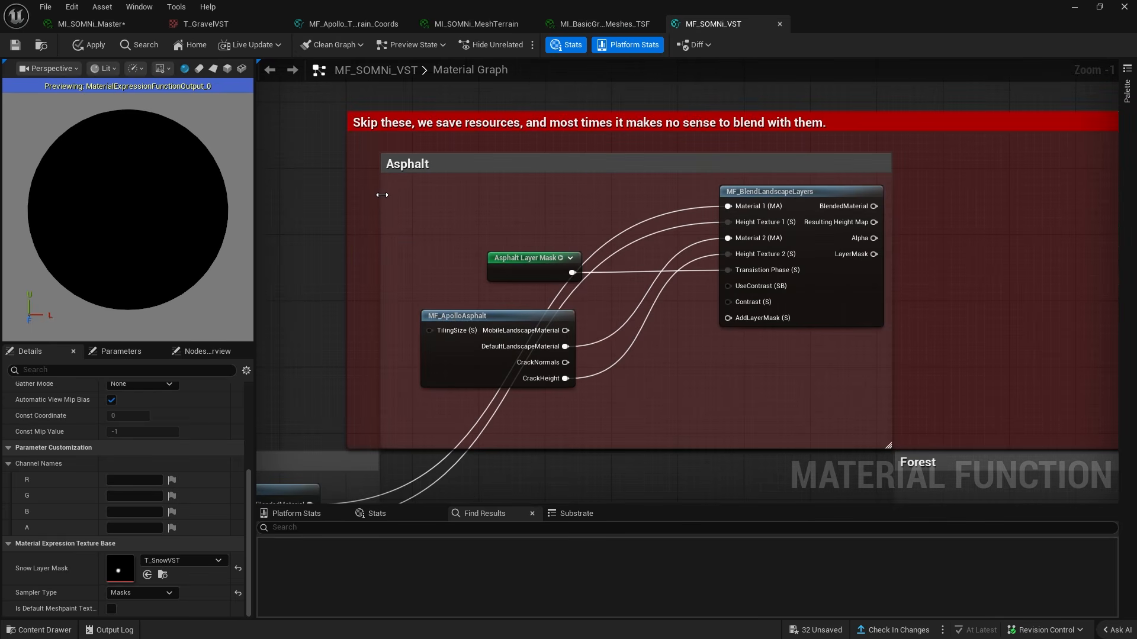
{"action": "right_click_drag", "start_coordinate": [661, 292], "coordinate": [440, 190]}
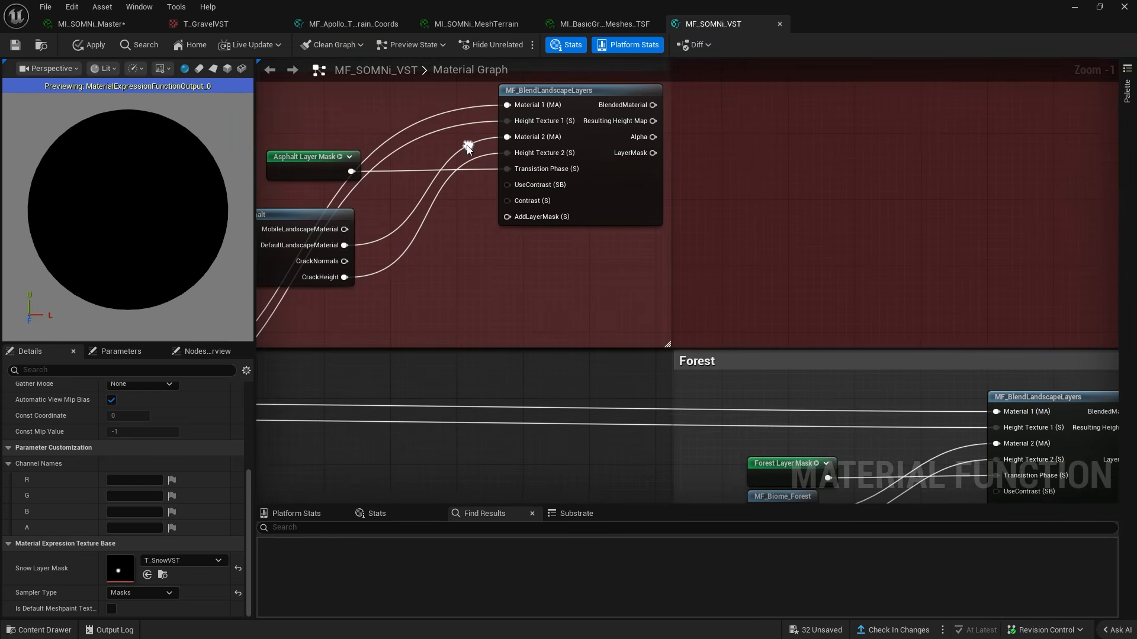
{"action": "left_click_drag", "start_coordinate": [652, 105], "coordinate": [723, 135]}
{"action": "left_click", "coordinate": [722, 135]}
{"action": "scroll", "coordinate": [723, 135], "scroll_direction": "down", "scroll_amount": 3}
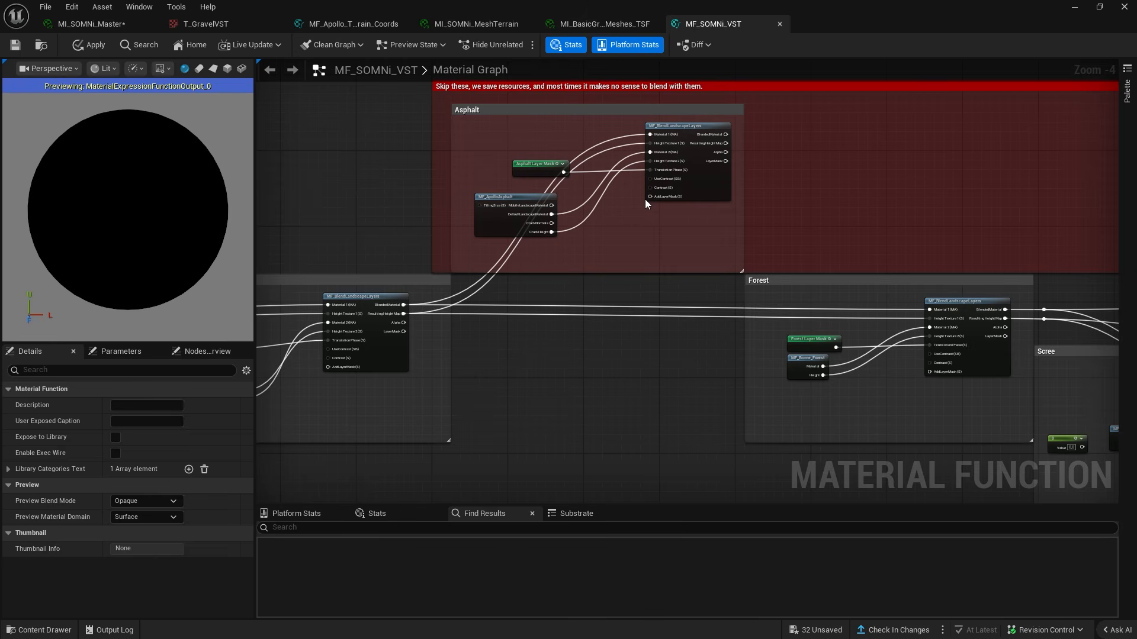
{"action": "scroll", "coordinate": [665, 249], "scroll_direction": "down", "scroll_amount": 2}
{"action": "scroll", "coordinate": [664, 248], "scroll_direction": "up", "scroll_amount": 4}
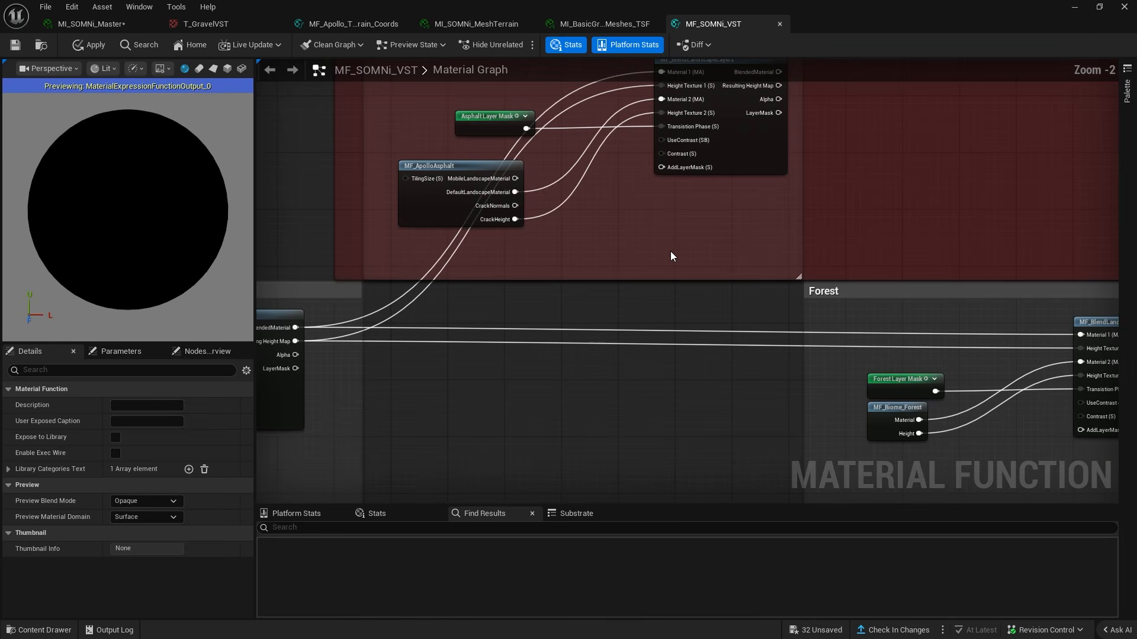
{"action": "scroll", "coordinate": [671, 254], "scroll_direction": "down", "scroll_amount": 5}
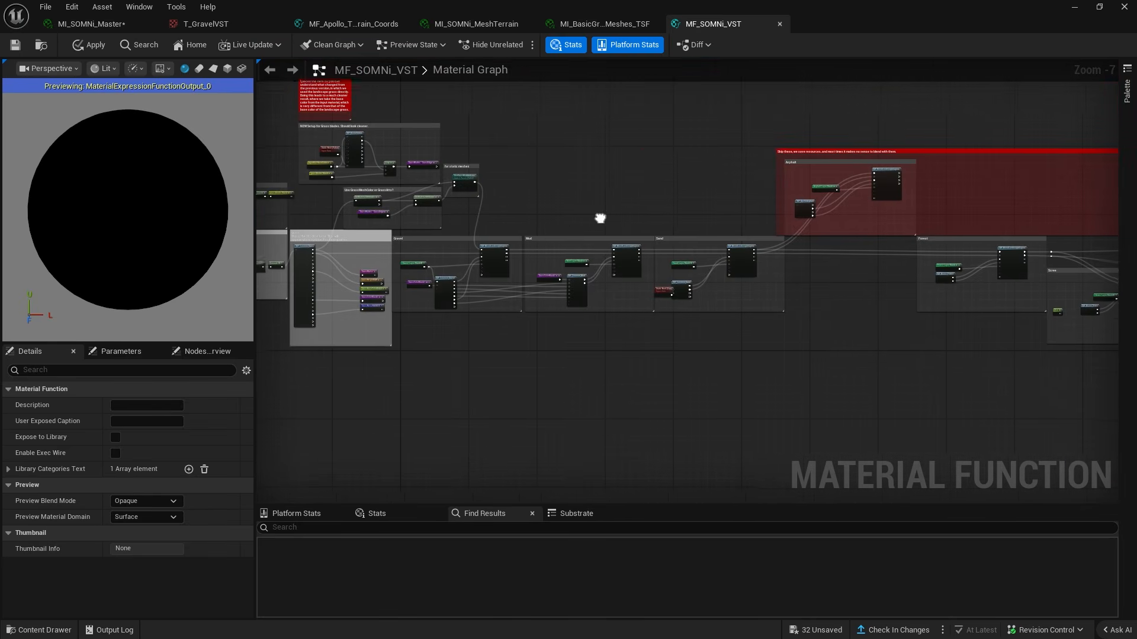
Copy the grass mesh instance's LandscapePivotPoint, X and Y -58927, into the LandscapePivotPoint parameter in the Set UVs group of MF_SOMNi_VST.
{"action": "right_click_drag", "start_coordinate": [599, 218], "coordinate": [675, 219]}
{"action": "right_click_drag", "start_coordinate": [839, 198], "coordinate": [1116, 220]}
{"action": "scroll", "coordinate": [800, 195], "scroll_direction": "down", "scroll_amount": 5}
{"action": "right_click_drag", "start_coordinate": [597, 163], "coordinate": [718, 177]}
{"action": "right_click_drag", "start_coordinate": [676, 211], "coordinate": [1049, 239]}
{"action": "scroll", "coordinate": [677, 284], "scroll_direction": "up", "scroll_amount": 5}
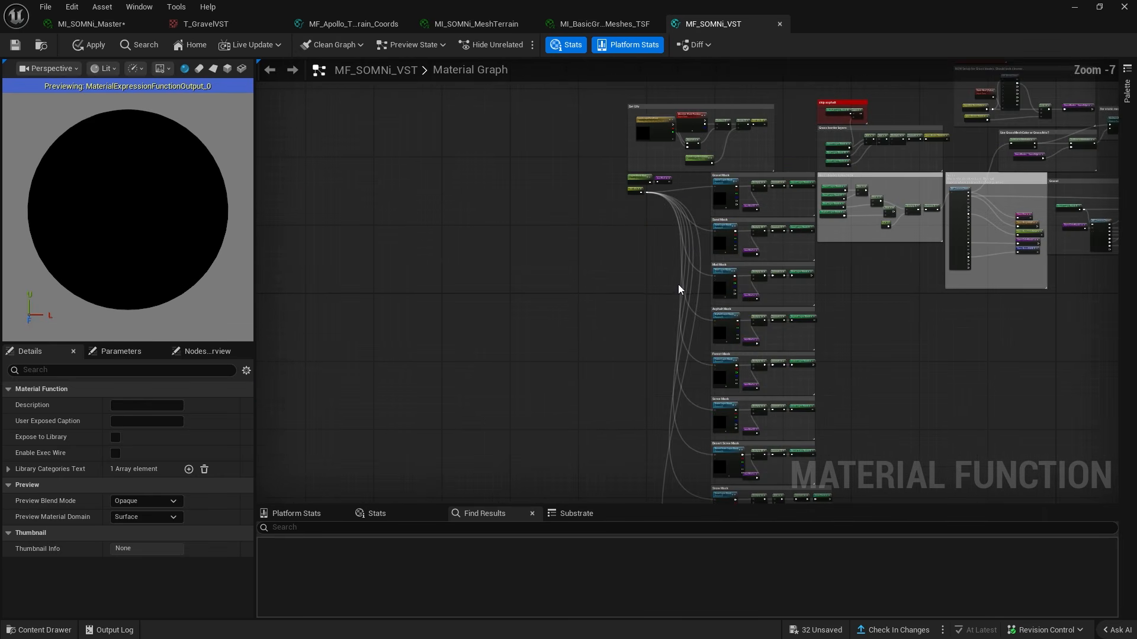
{"action": "scroll", "coordinate": [624, 140], "scroll_direction": "up", "scroll_amount": 8}
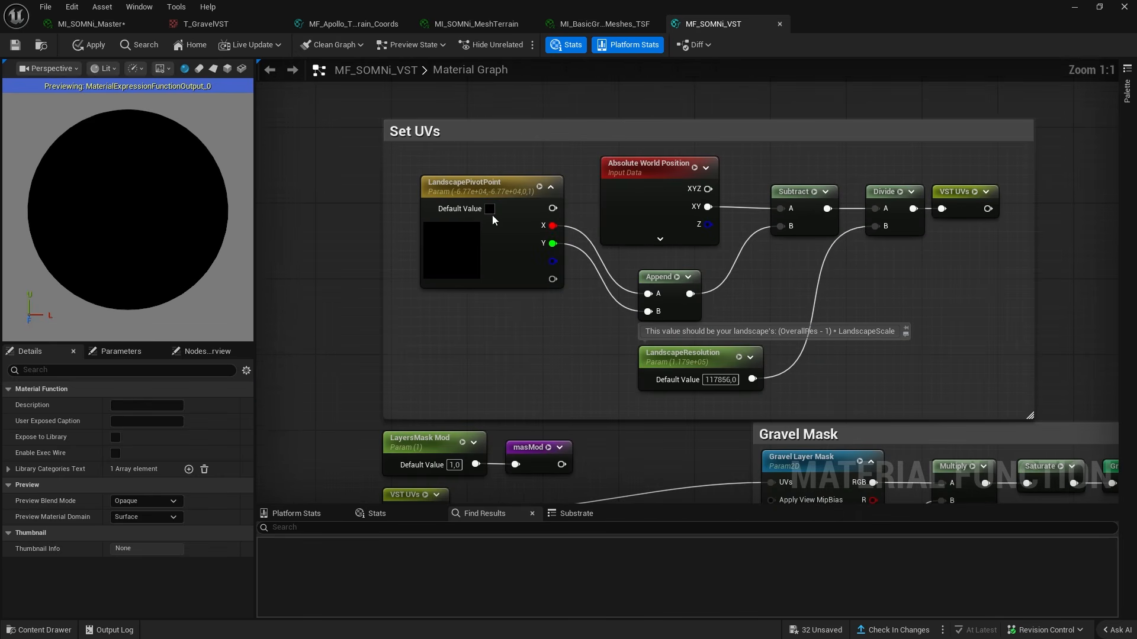
{"action": "left_click", "coordinate": [604, 23]}
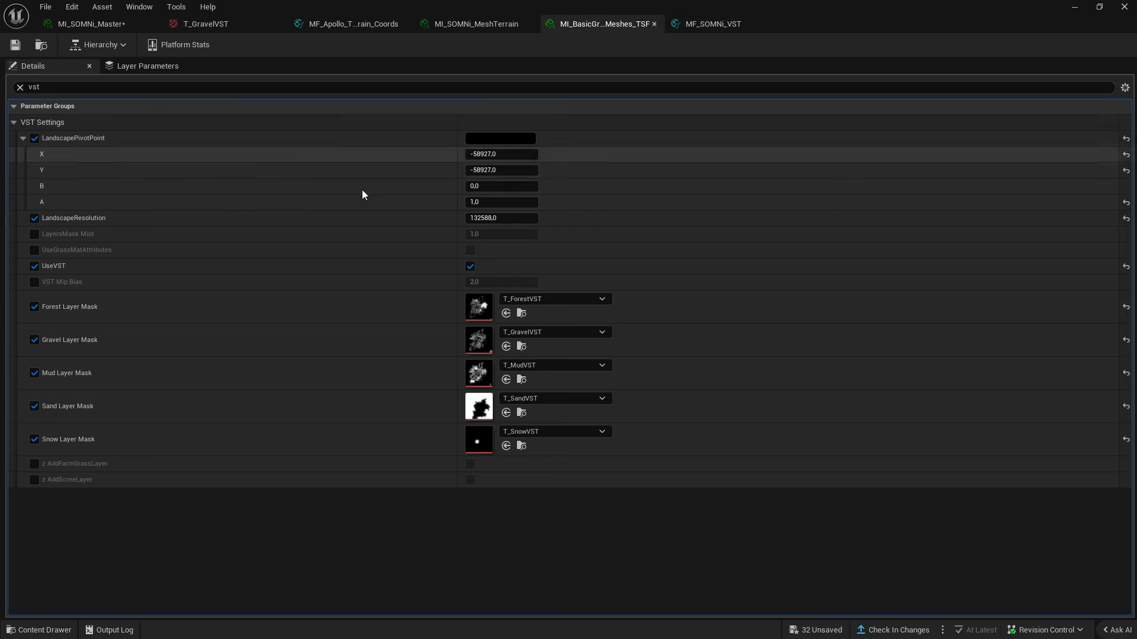
{"action": "left_click", "coordinate": [696, 24]}
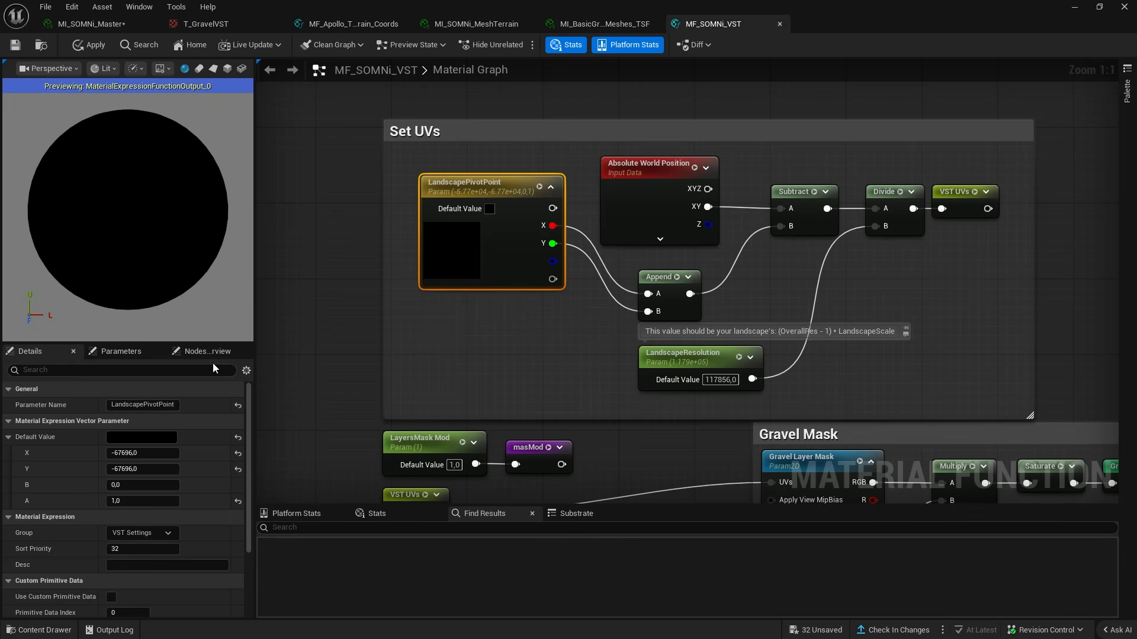
Copy the LandscapeResolution value 132588 from the grass mesh instance into MF_SOMNi_VST and apply the function changes.
{"action": "left_click", "coordinate": [604, 23]}
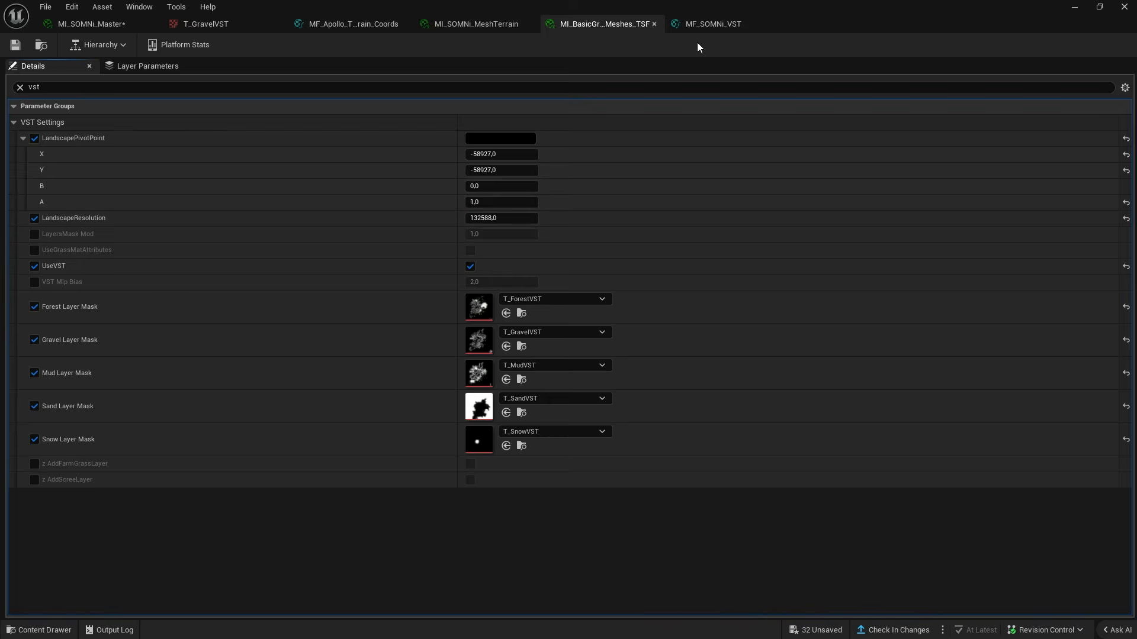
{"action": "left_click", "coordinate": [699, 24]}
{"action": "left_click", "coordinate": [656, 366]}
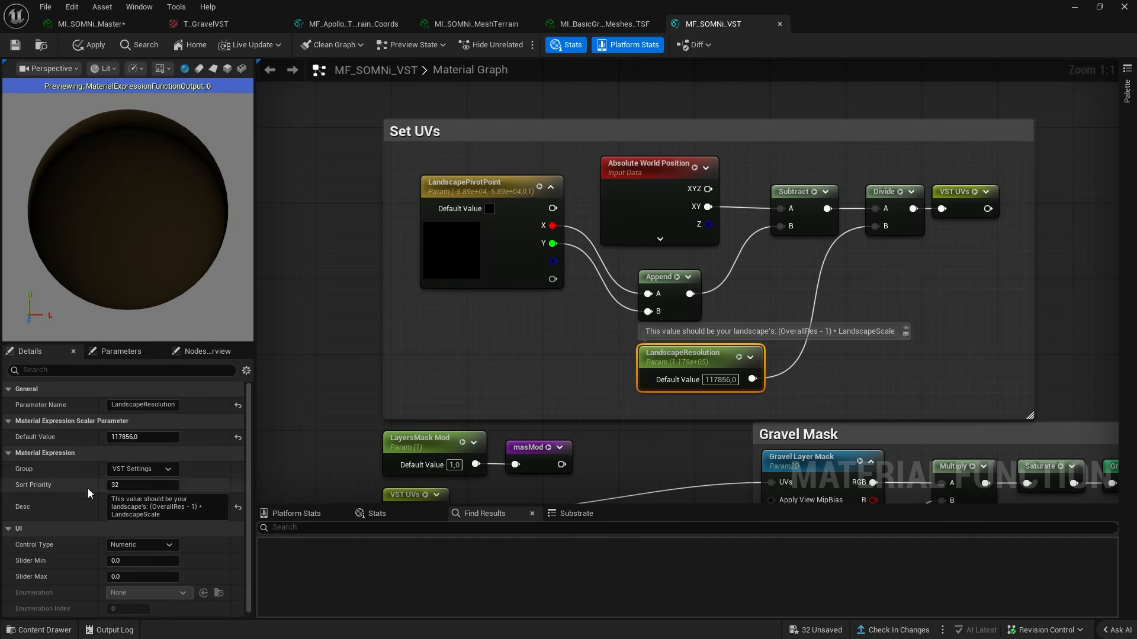
{"action": "left_click", "coordinate": [91, 439], "text": "shift"}
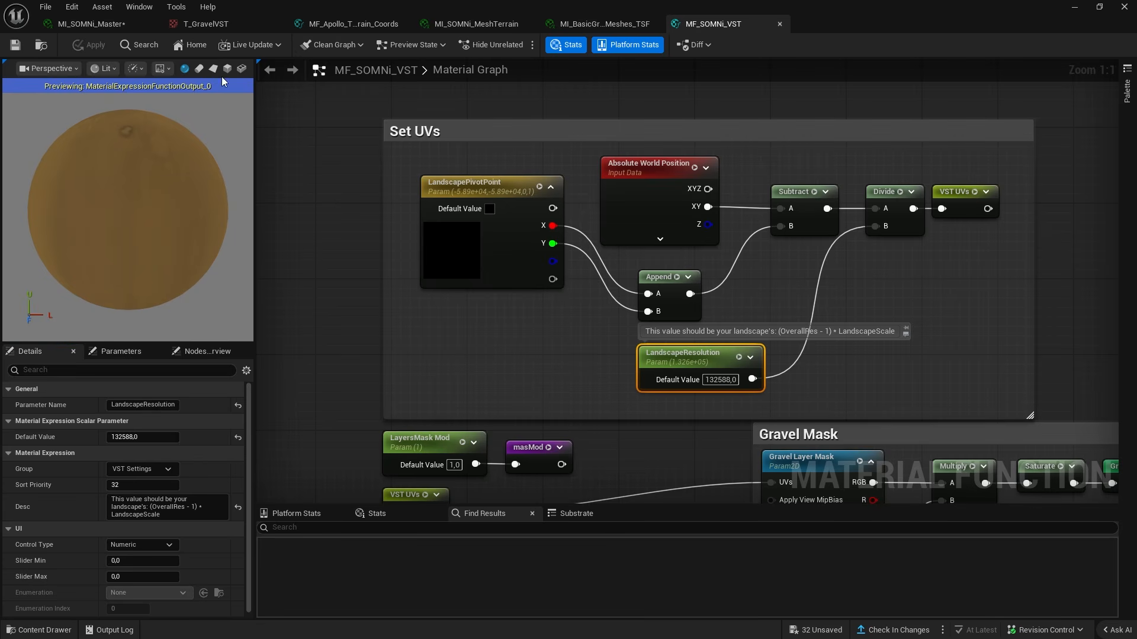
Enable UseVST and UseGrassMatAttributes in the VST Settings of MI_SOMNi_MeshTerrain.
{"action": "double_click", "coordinate": [529, 6]}
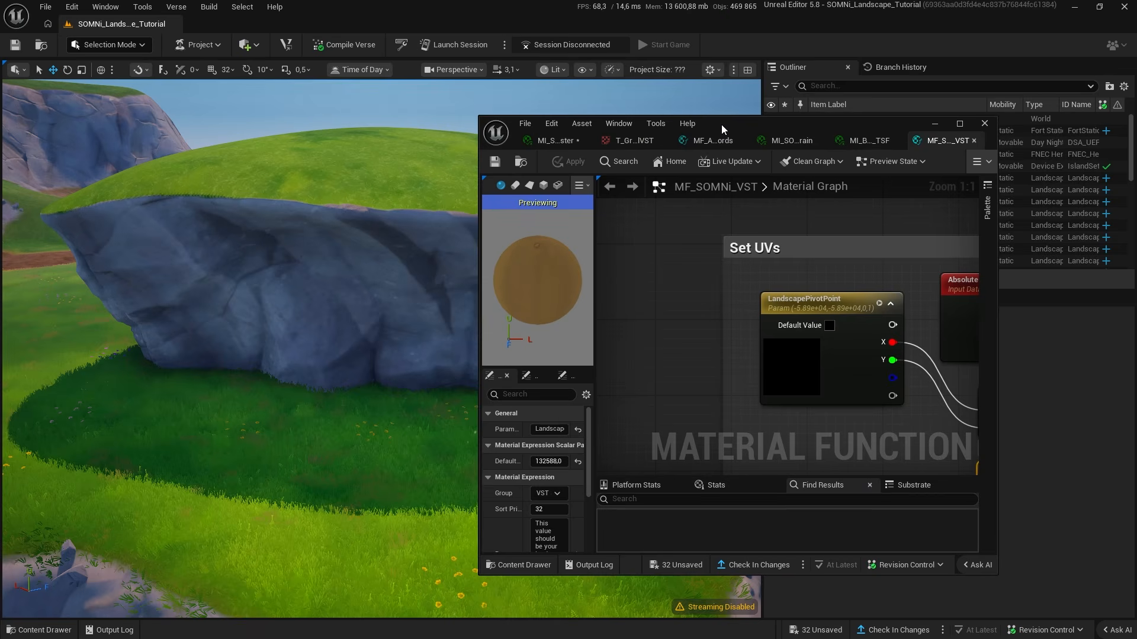
{"action": "left_click", "coordinate": [793, 141]}
{"action": "left_click", "coordinate": [781, 203]}
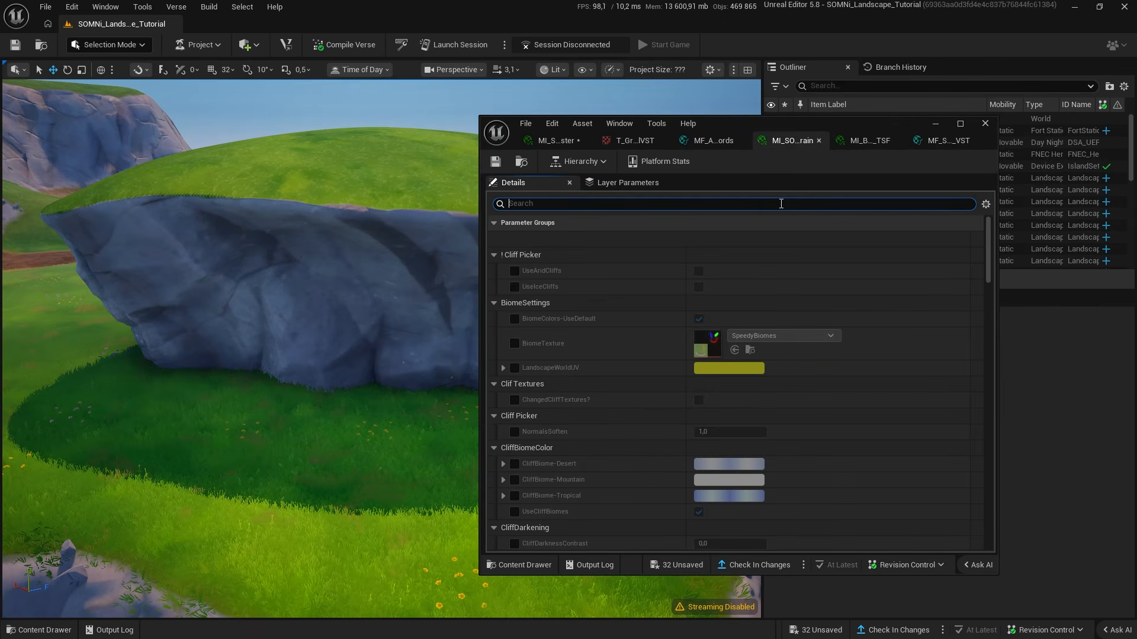
{"action": "type", "text": "vst"}
{"action": "left_click", "coordinate": [515, 271]}
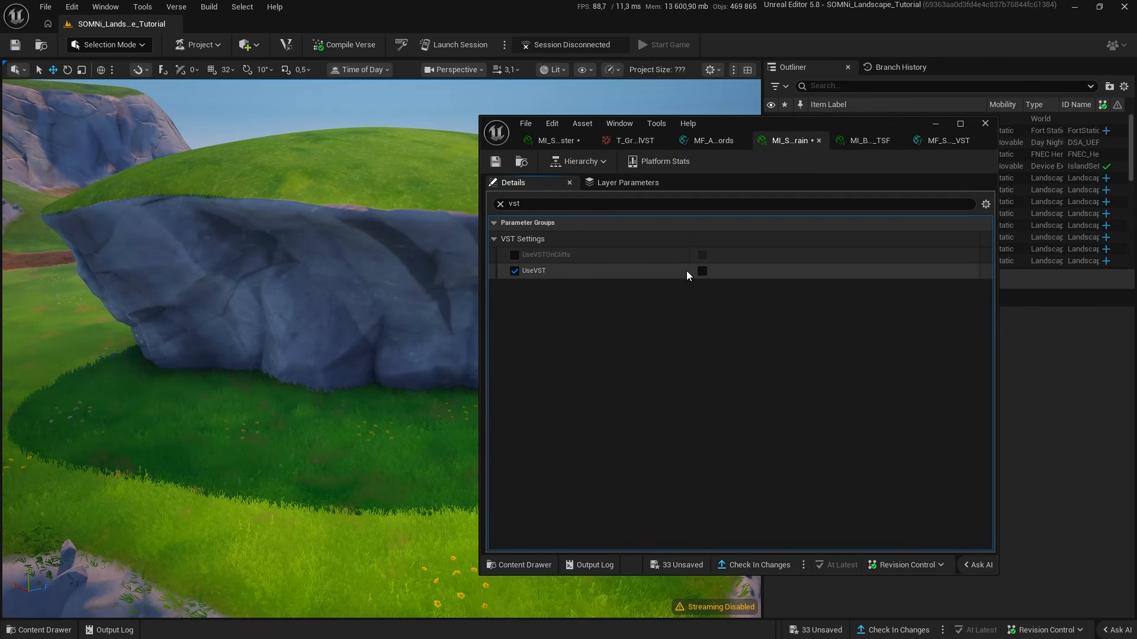
{"action": "left_click", "coordinate": [702, 271]}
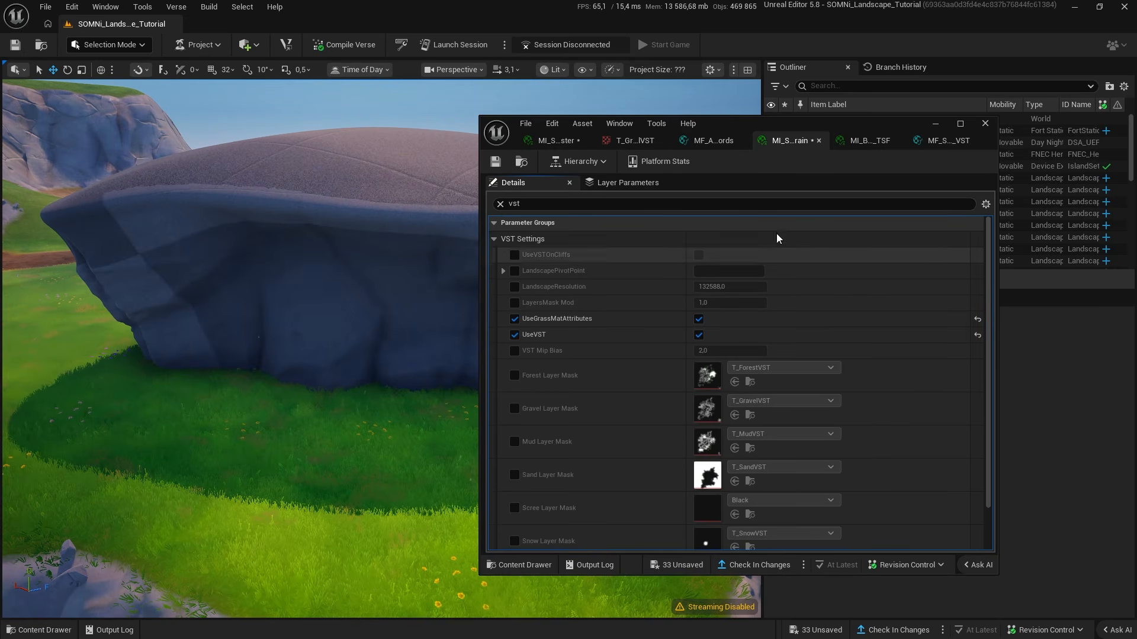
{"action": "left_click", "coordinate": [935, 124]}
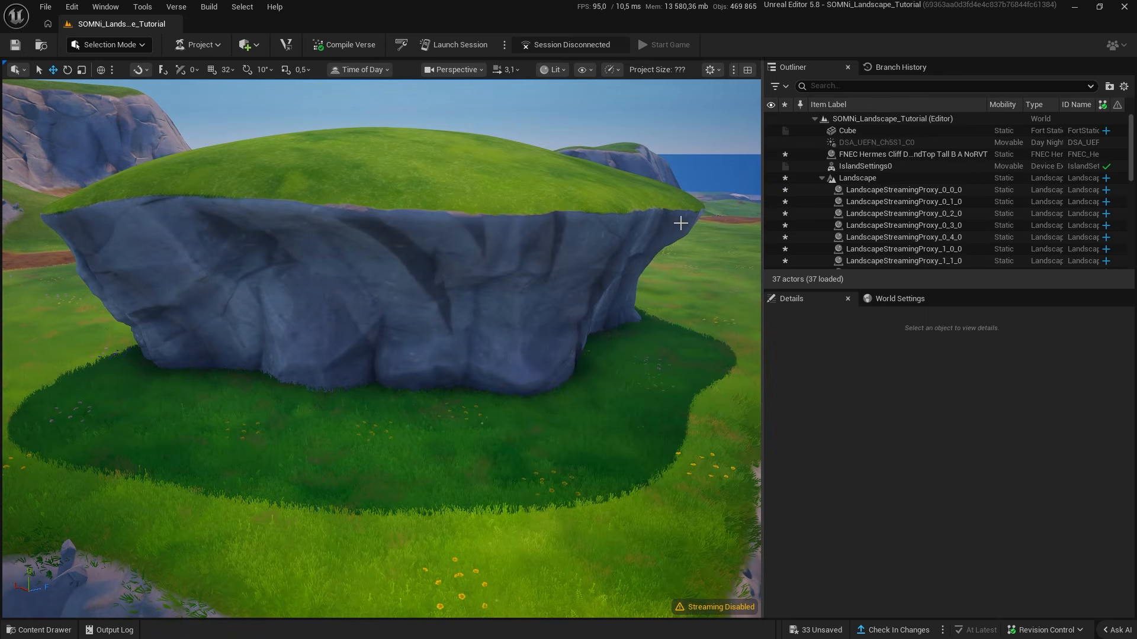
Move the round-top cliff onto the mud path, at about X -2136, Y 3581, Z -6104.
{"action": "right_click_drag", "start_coordinate": [590, 261], "coordinate": [590, 260]}
{"action": "left_click", "coordinate": [477, 306]}
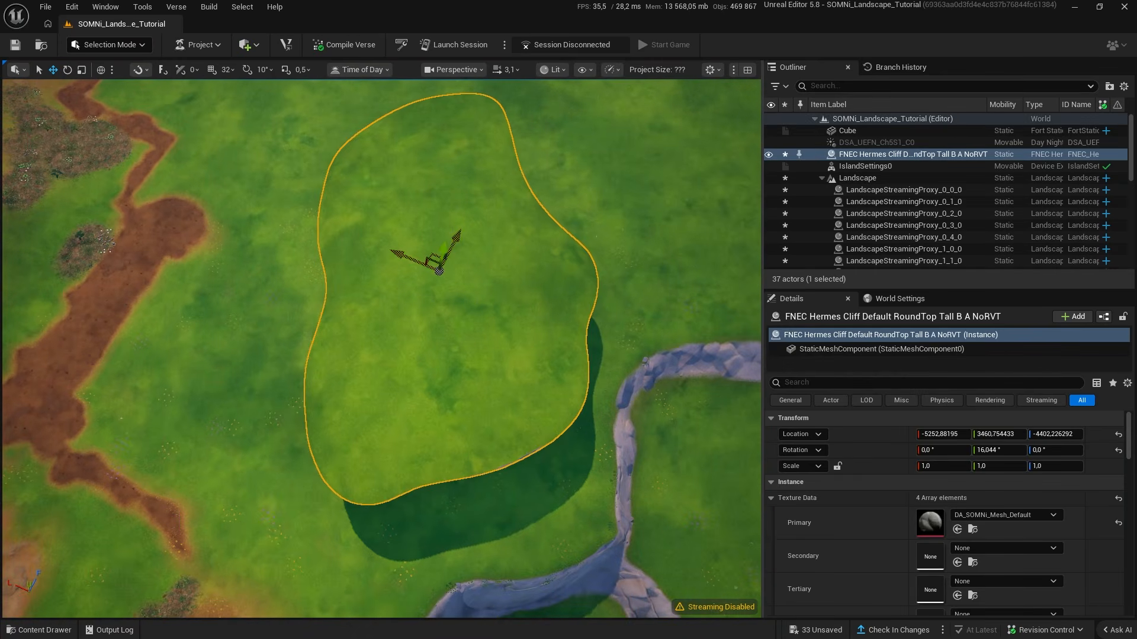
{"action": "mouse_move", "coordinate": [434, 258]}
{"action": "left_mouse_down", "text": "shift"}
{"action": "mouse_move", "coordinate": [308, 255]}
{"action": "mouse_move", "coordinate": [435, 256]}
{"action": "mouse_move", "coordinate": [447, 245]}
{"action": "left_mouse_up", "text": "shift"}
{"action": "right_click_drag", "start_coordinate": [447, 244], "coordinate": [704, 208]}
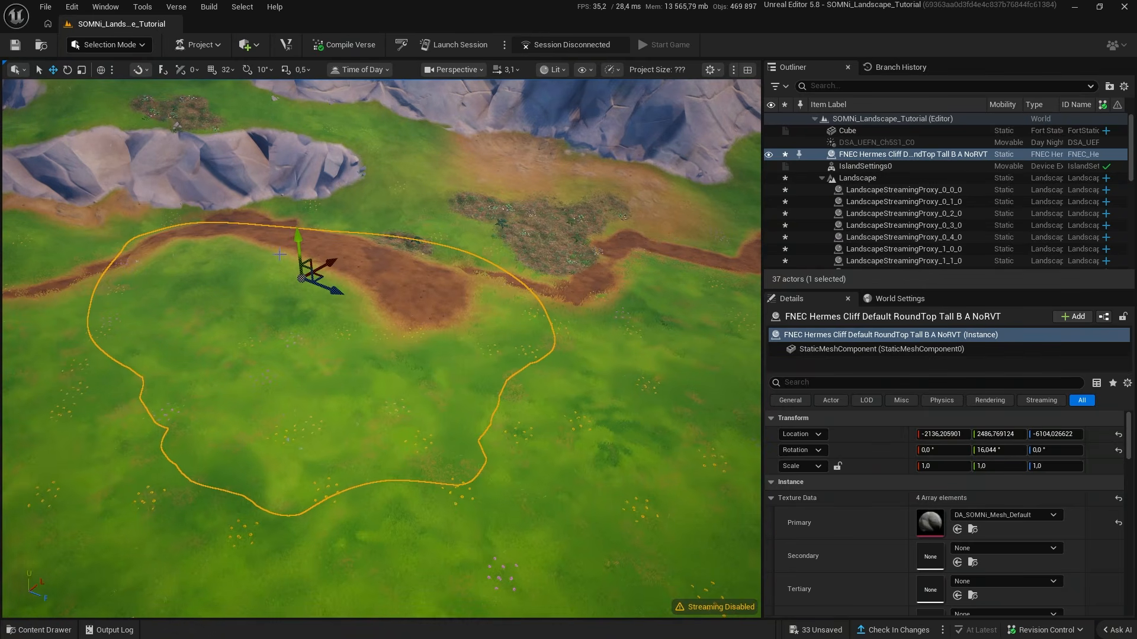
{"action": "left_click_drag", "start_coordinate": [298, 250], "coordinate": [299, 236], "text": "shift"}
{"action": "right_click_drag", "start_coordinate": [370, 505], "coordinate": [385, 414]}
Enable UseVSTOnCliffs in MI_SOMNi_MeshTerrain and inspect the blending on the placed cliff.
{"action": "key", "text": "alt+Tab"}
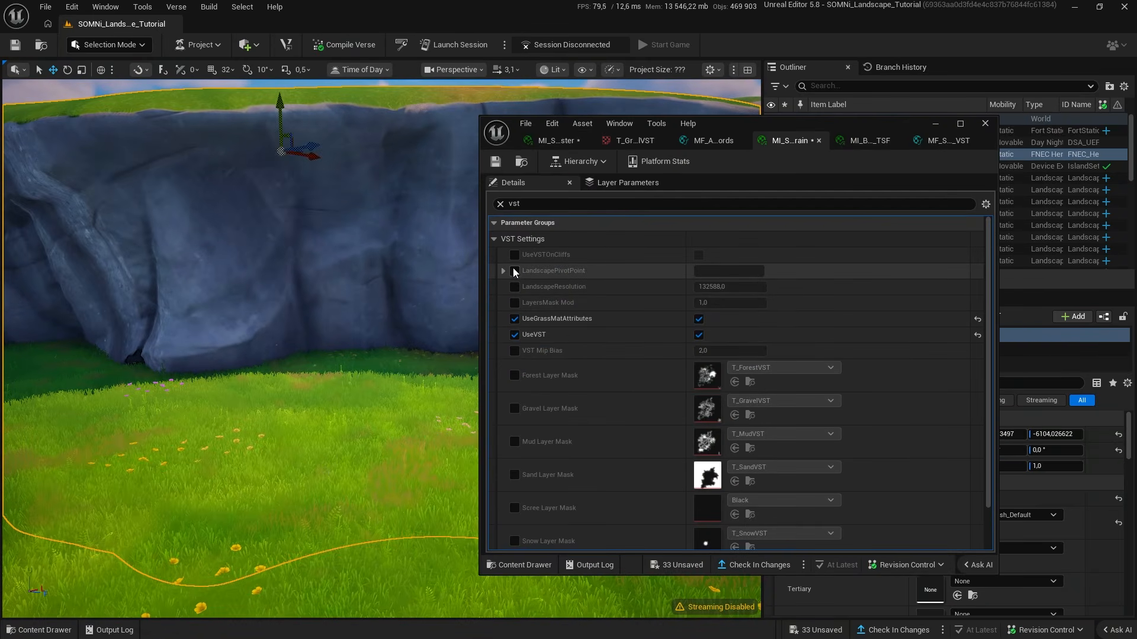
{"action": "left_click", "coordinate": [514, 255]}
{"action": "left_click", "coordinate": [698, 255]}
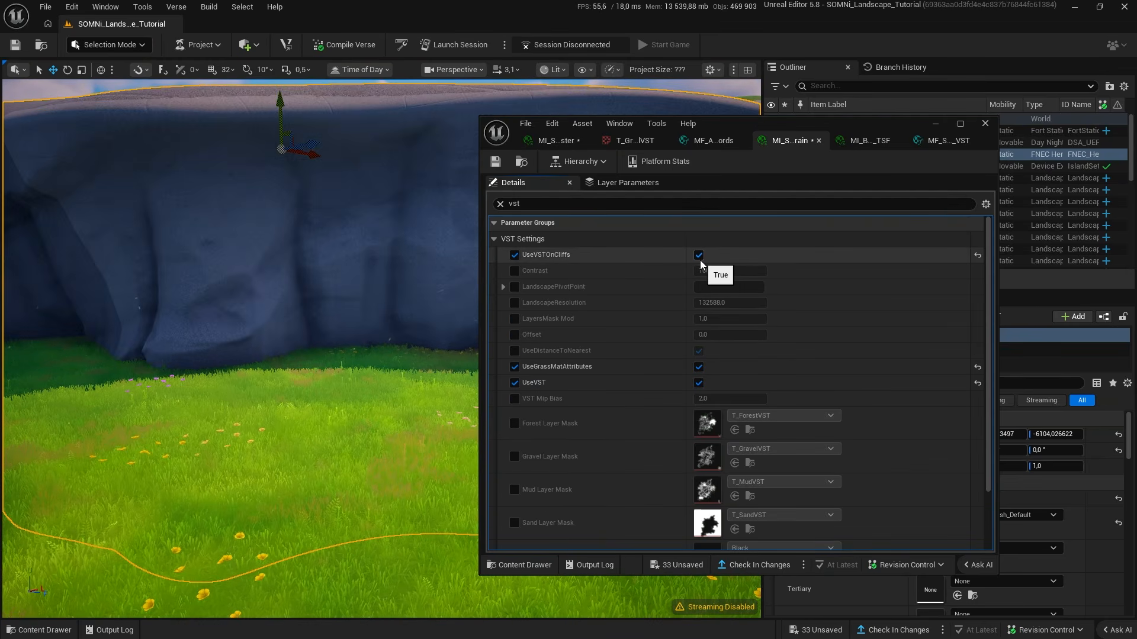
{"action": "left_click", "coordinate": [935, 123]}
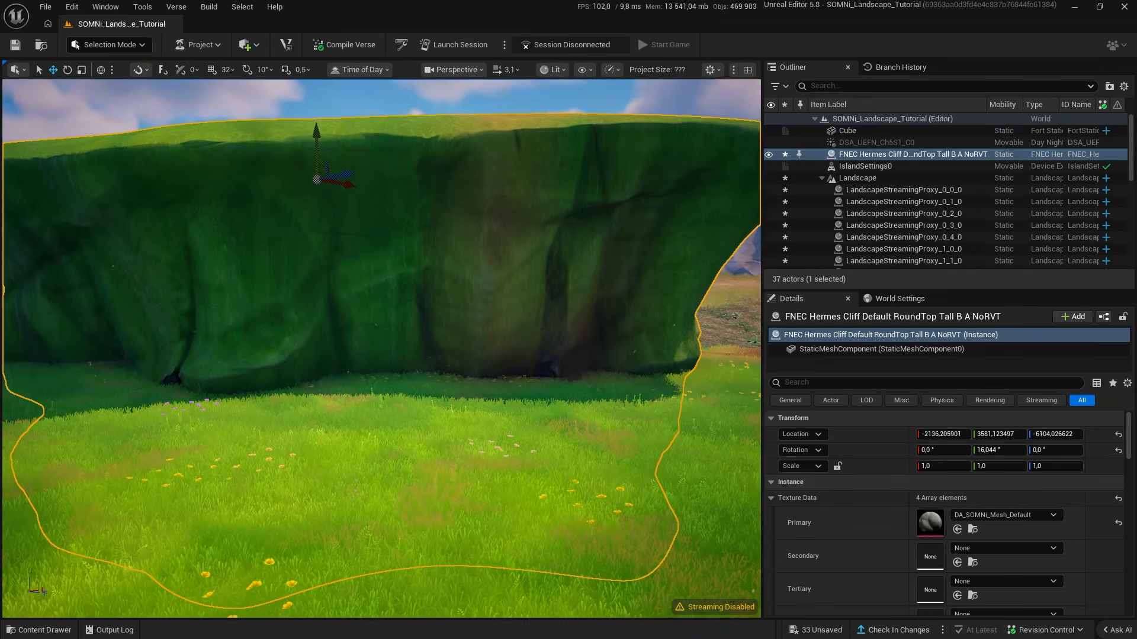
{"action": "key", "text": "e"}
{"action": "right_click_drag", "start_coordinate": [518, 296], "coordinate": [518, 296]}
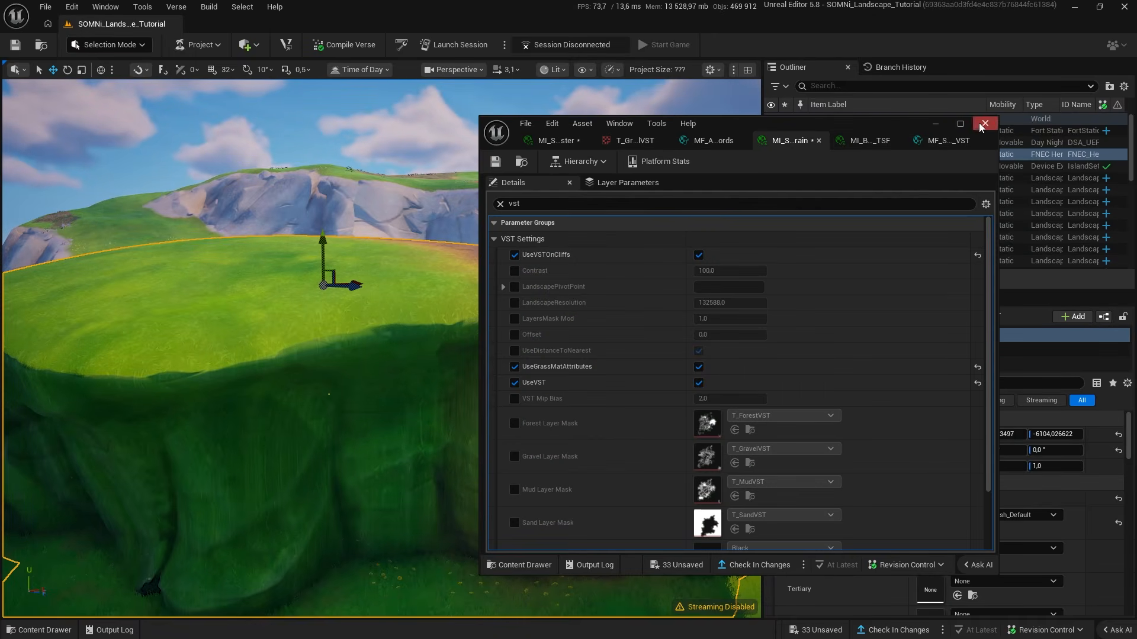
{"action": "left_click", "coordinate": [963, 119]}
{"action": "left_click", "coordinate": [1074, 7]}
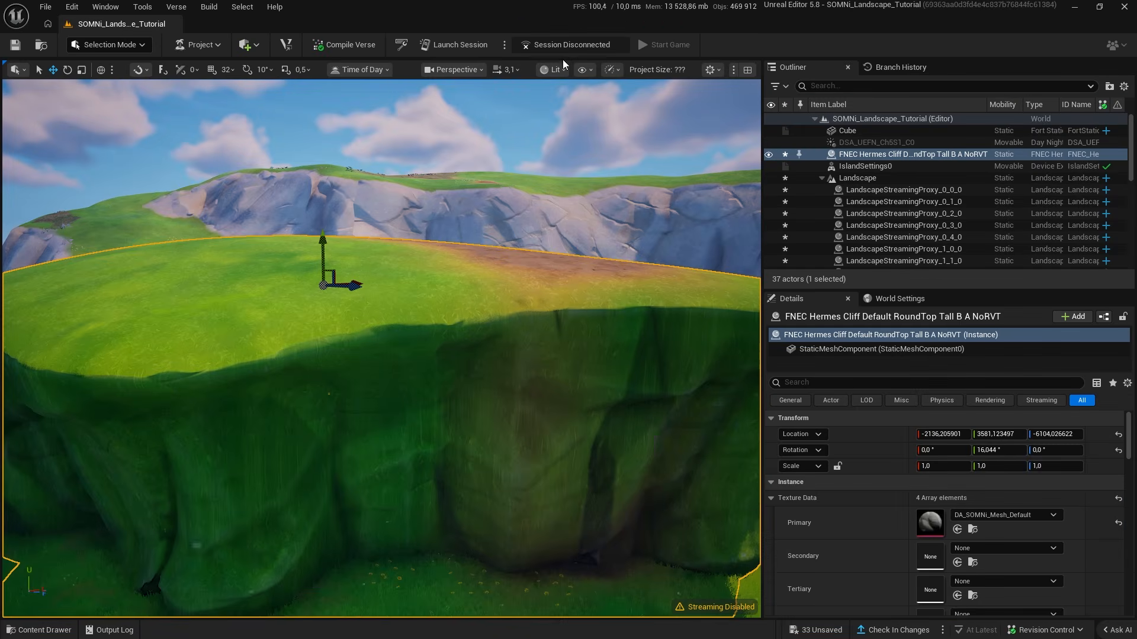
Examine the cliff base and surrounding terrain in the Ambient Occlusion buffer visualization and return to the Lit view.
{"action": "left_click", "coordinate": [582, 71]}
{"action": "left_click", "coordinate": [554, 69]}
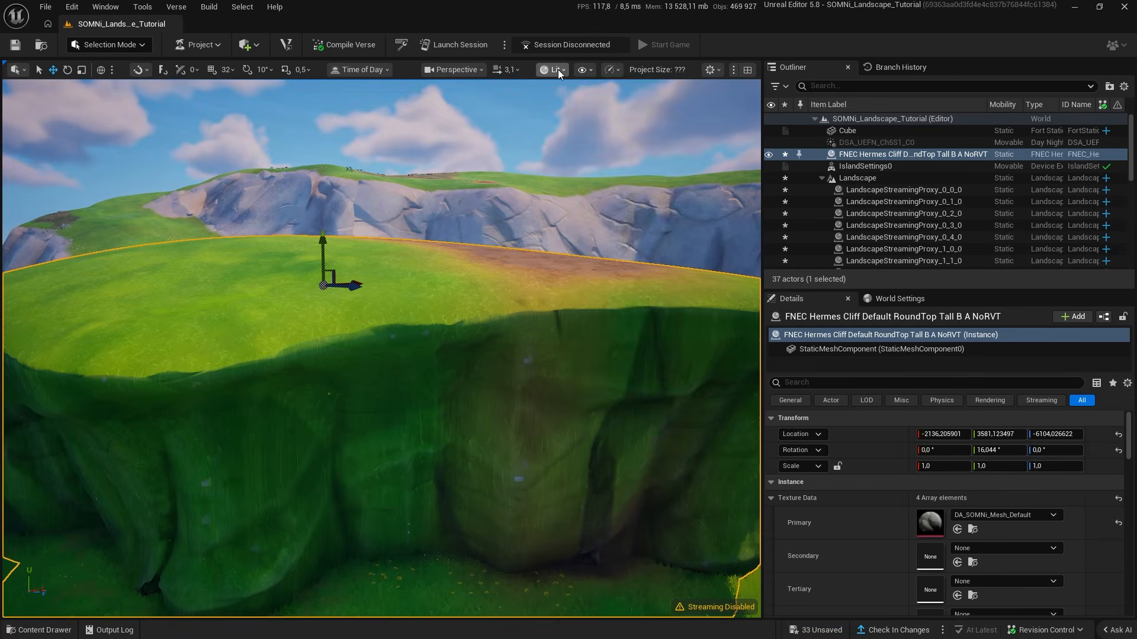
{"action": "mouse_move", "coordinate": [609, 247]}
{"action": "mouse_move", "coordinate": [604, 229]}
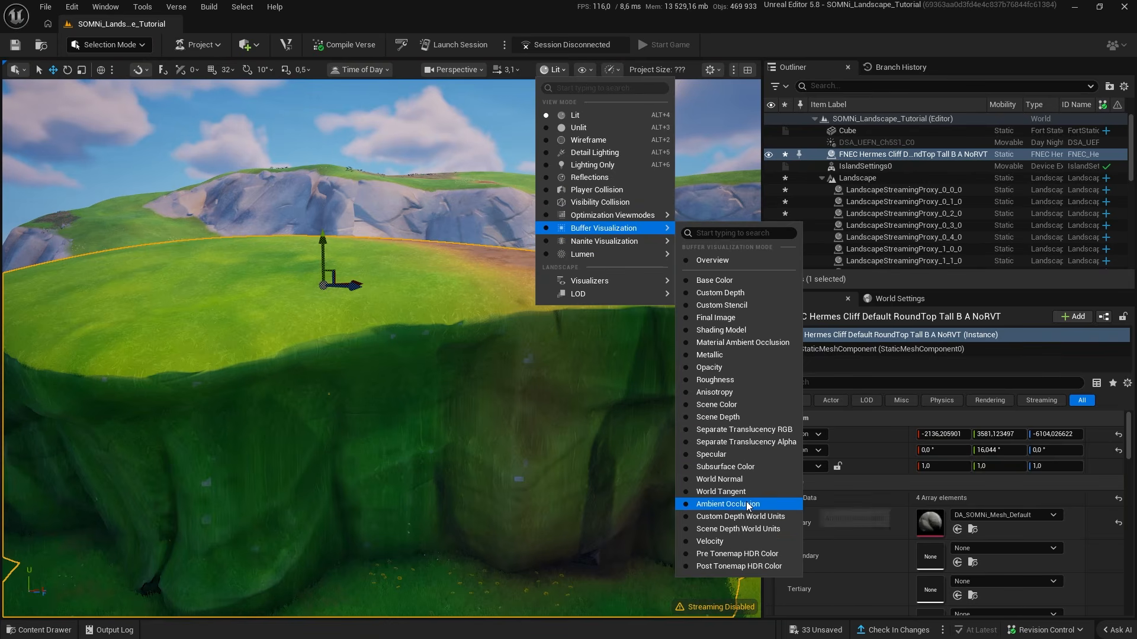
{"action": "left_click", "coordinate": [723, 502]}
{"action": "key", "text": "w"}
{"action": "right_click_drag", "start_coordinate": [630, 474], "coordinate": [619, 460]}
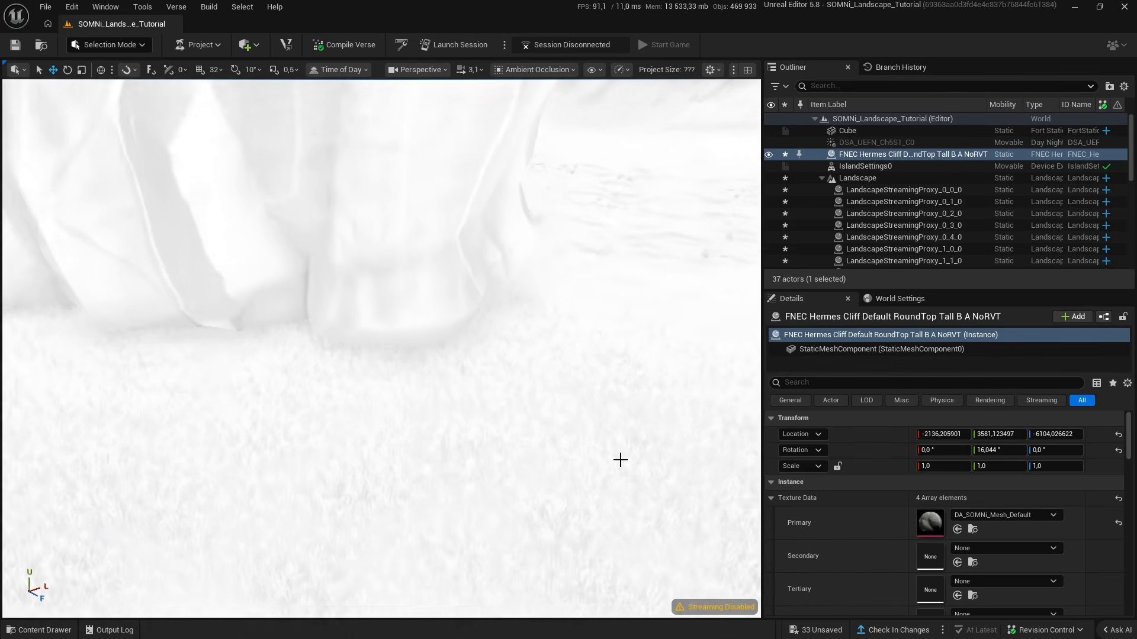
{"action": "right_click_drag", "start_coordinate": [342, 347], "coordinate": [379, 343]}
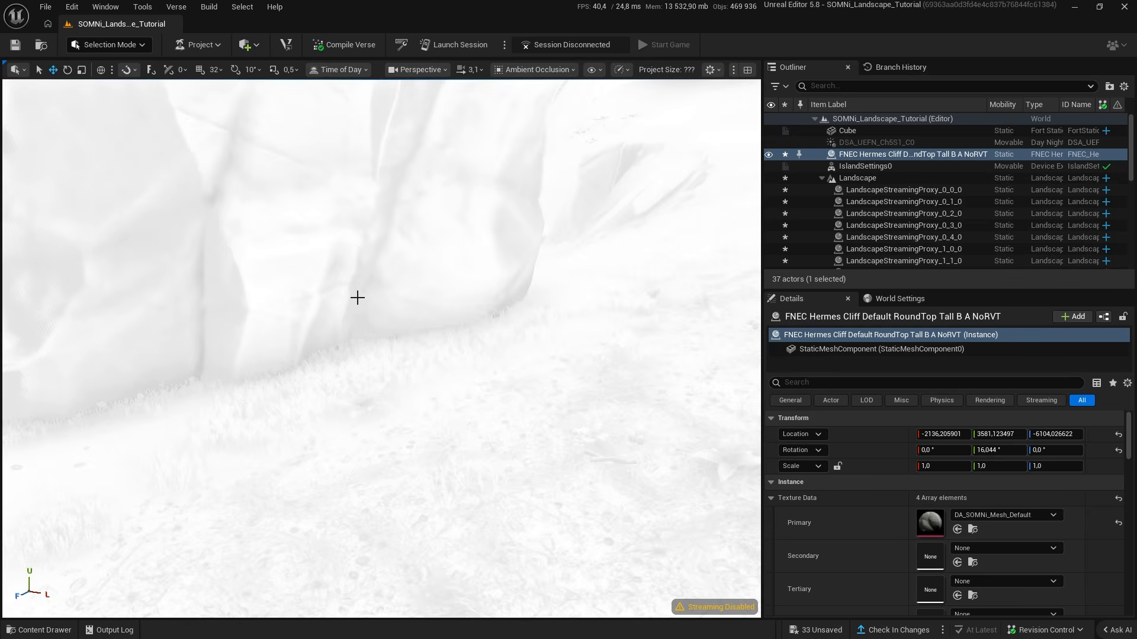
{"action": "right_click_drag", "start_coordinate": [357, 297], "coordinate": [426, 276]}
{"action": "right_click_drag", "start_coordinate": [436, 318], "coordinate": [598, 308]}
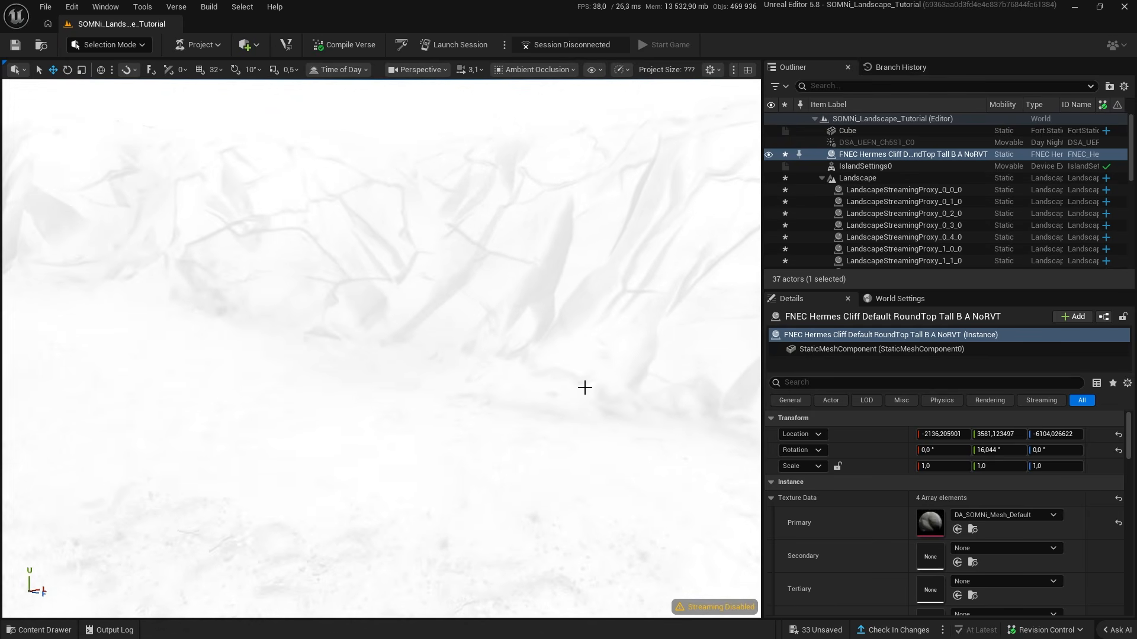
{"action": "right_click_drag", "start_coordinate": [584, 387], "coordinate": [255, 382]}
{"action": "right_click_drag", "start_coordinate": [525, 370], "coordinate": [651, 364]}
{"action": "key", "text": "w"}
{"action": "key", "text": "f"}
{"action": "key", "text": "alt+4"}
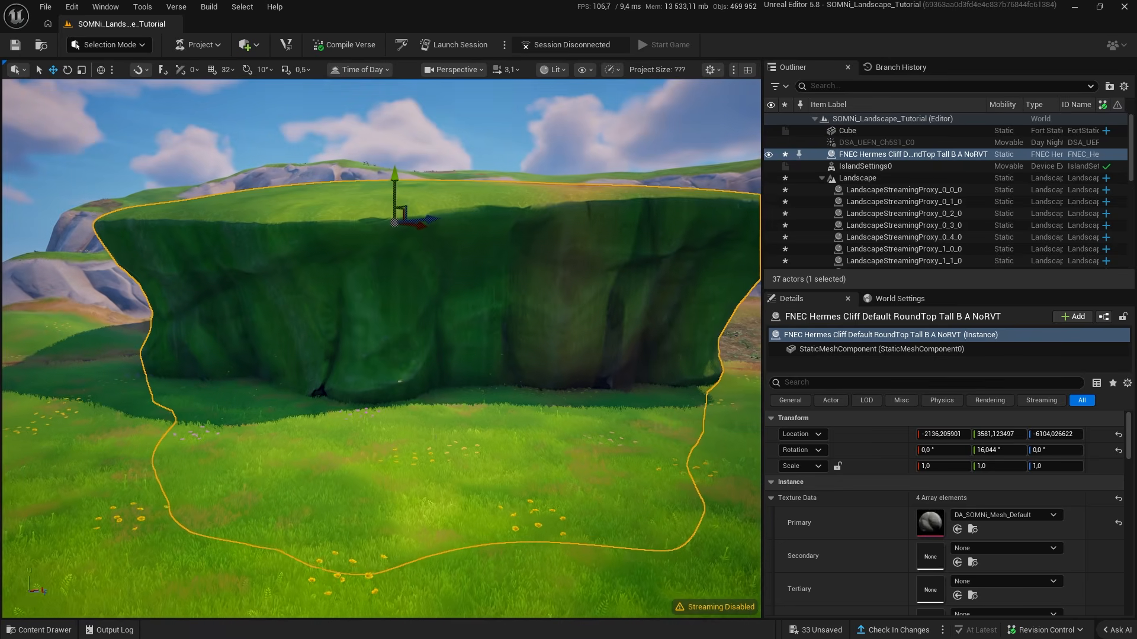
Turn off Affect Distance Field Lighting on the cliff's static mesh component and inspect where the cliff base meets the ground.
{"action": "key", "text": "w"}
{"action": "right_click_drag", "start_coordinate": [213, 320], "coordinate": [438, 362]}
{"action": "key", "text": "s"}
{"action": "key", "text": "a"}
{"action": "left_click", "coordinate": [881, 349]}
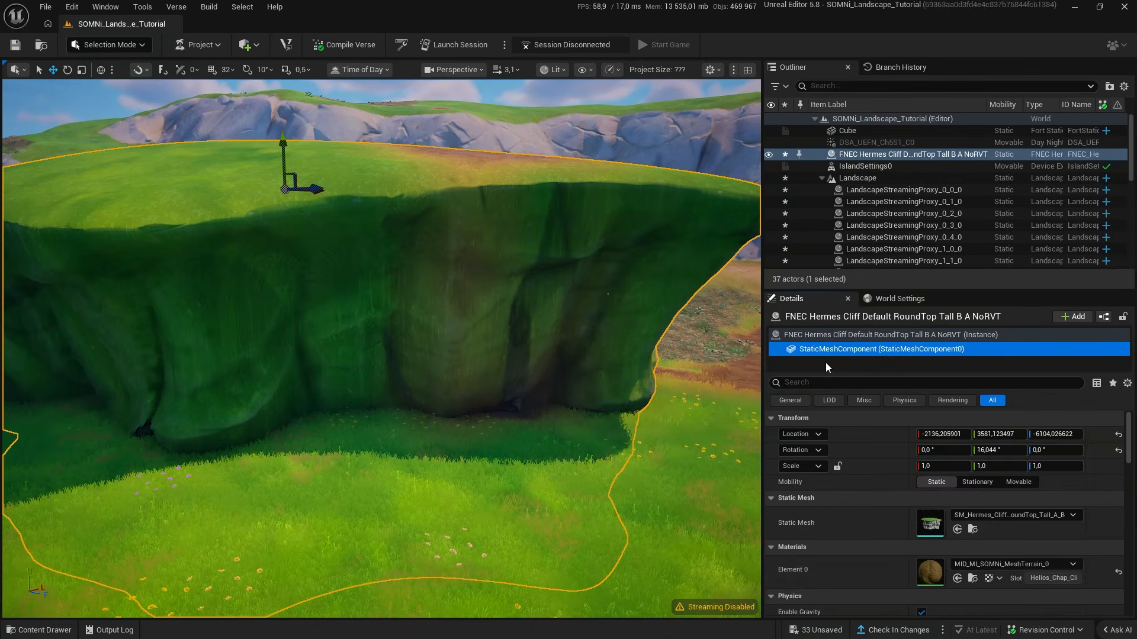
{"action": "scroll", "coordinate": [948, 503], "scroll_direction": "down", "scroll_amount": 5}
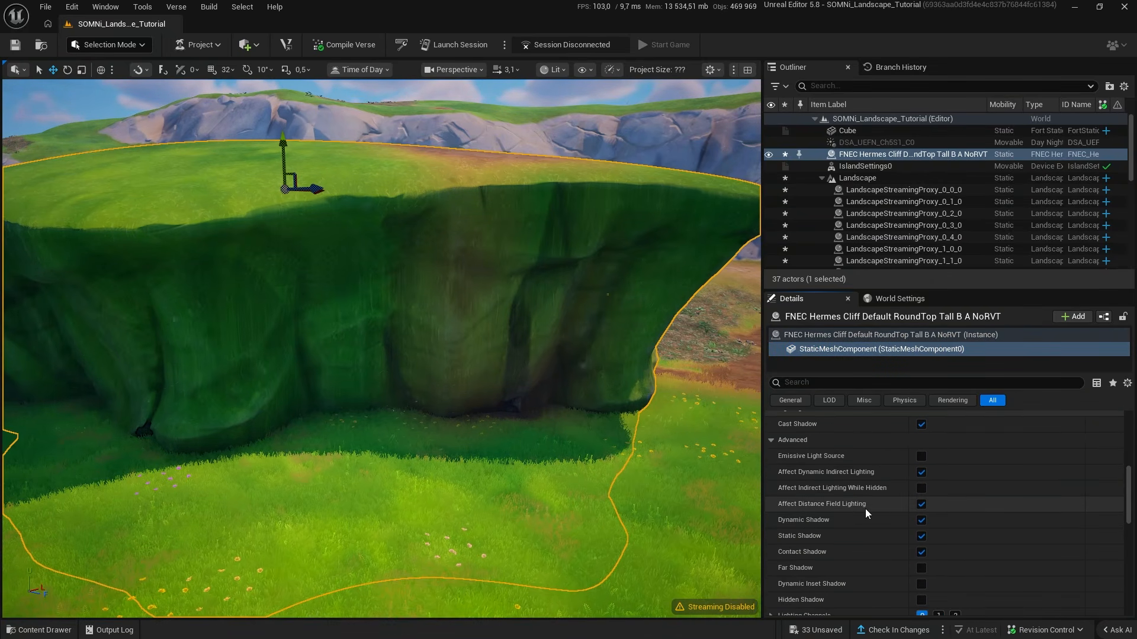
{"action": "left_click", "coordinate": [921, 504]}
{"action": "right_click_drag", "start_coordinate": [608, 294], "coordinate": [448, 380]}
{"action": "key", "text": "w"}
{"action": "key", "text": "d"}
{"action": "key", "text": "a"}
{"action": "key", "text": "w"}
{"action": "key", "text": "s"}
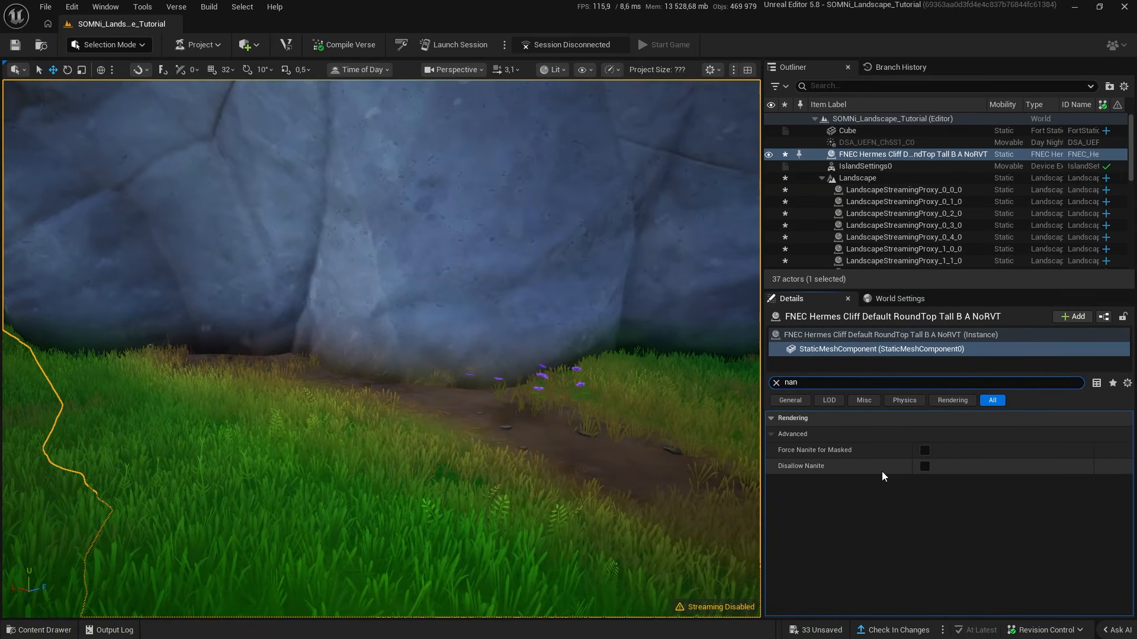
Toggle Disallow Nanite on the cliff's static mesh component to compare its look, leave it off, and clear the property search.
{"action": "left_click", "coordinate": [926, 467]}
{"action": "right_click_drag", "start_coordinate": [432, 373], "coordinate": [344, 356]}
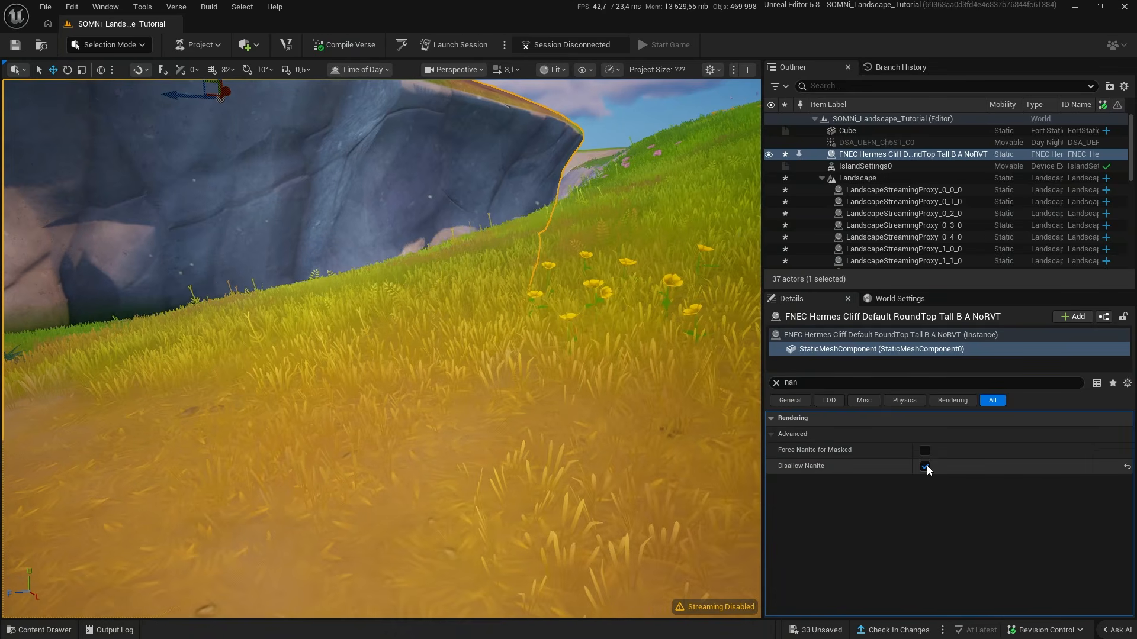
{"action": "left_click", "coordinate": [926, 466]}
{"action": "right_click_drag", "start_coordinate": [658, 391], "coordinate": [658, 391]}
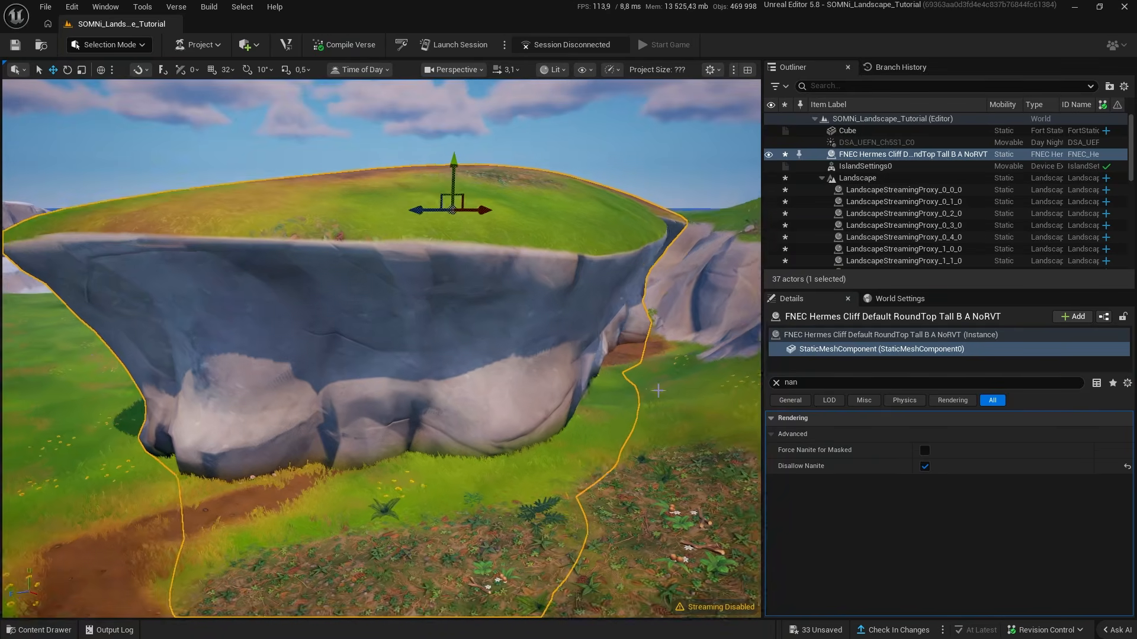
{"action": "left_click", "coordinate": [923, 467]}
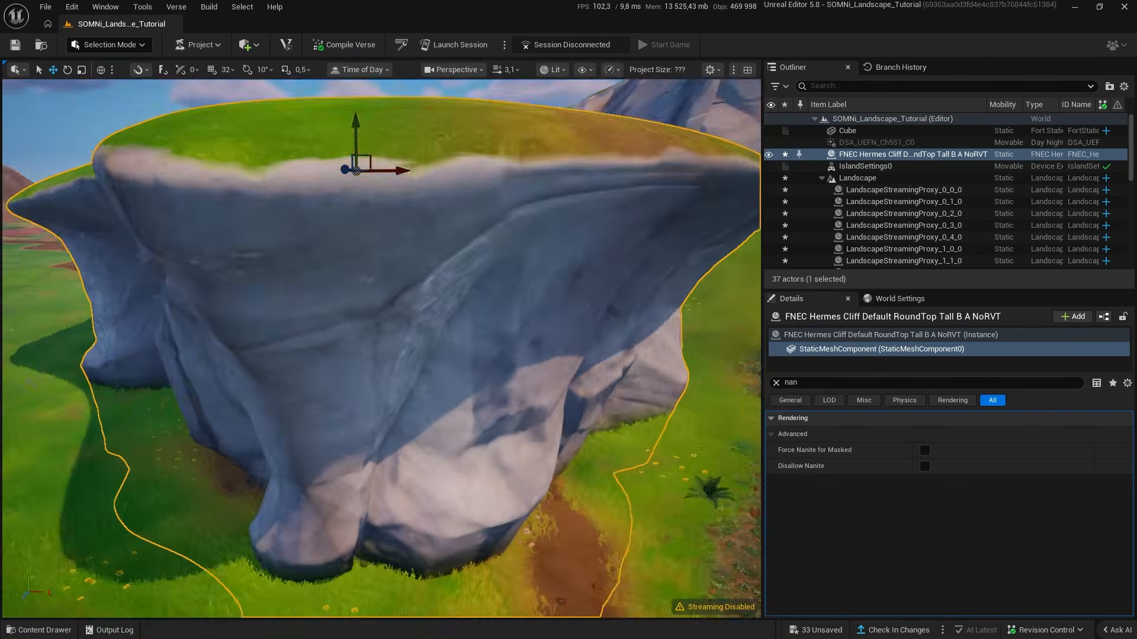
{"action": "mouse_move", "coordinate": [382, 349]}
{"action": "right_mouse_down"}
{"action": "mouse_move", "coordinate": [449, 344]}
{"action": "mouse_move", "coordinate": [533, 379]}
{"action": "mouse_move", "coordinate": [568, 374]}
{"action": "right_mouse_up"}
{"action": "left_click", "coordinate": [776, 383]}
Set up a heightmap export of the landscape to T_MyHeightVST.png, replacing the existing file.
{"action": "right_click_drag", "start_coordinate": [554, 456], "coordinate": [539, 427]}
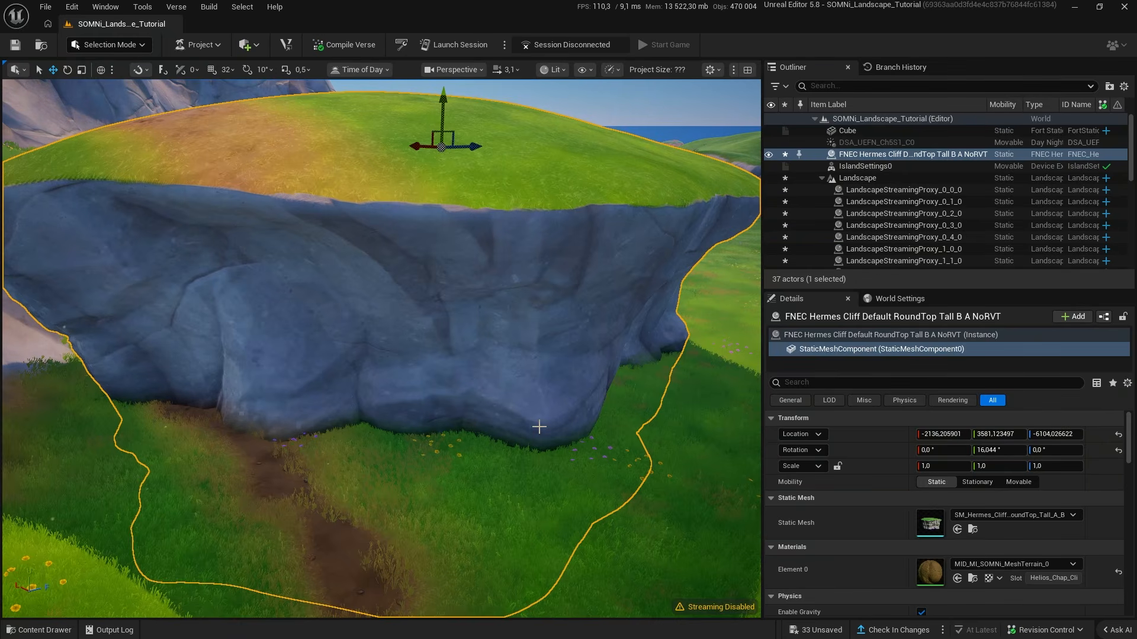
{"action": "right_click_drag", "start_coordinate": [539, 426], "coordinate": [391, 447]}
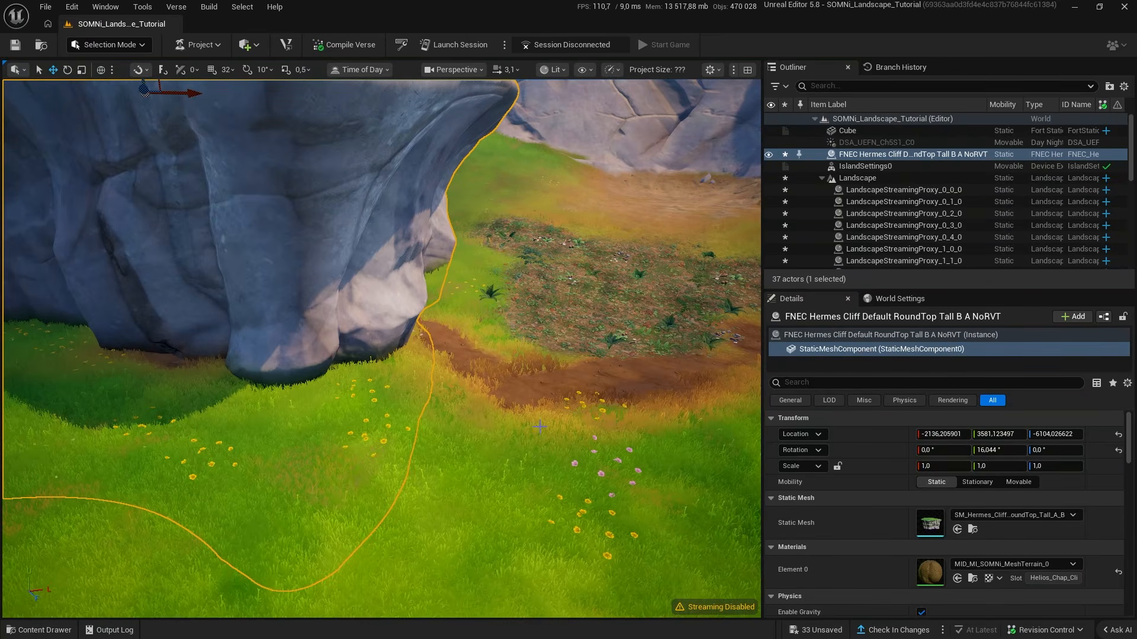
{"action": "key", "text": "shift+2"}
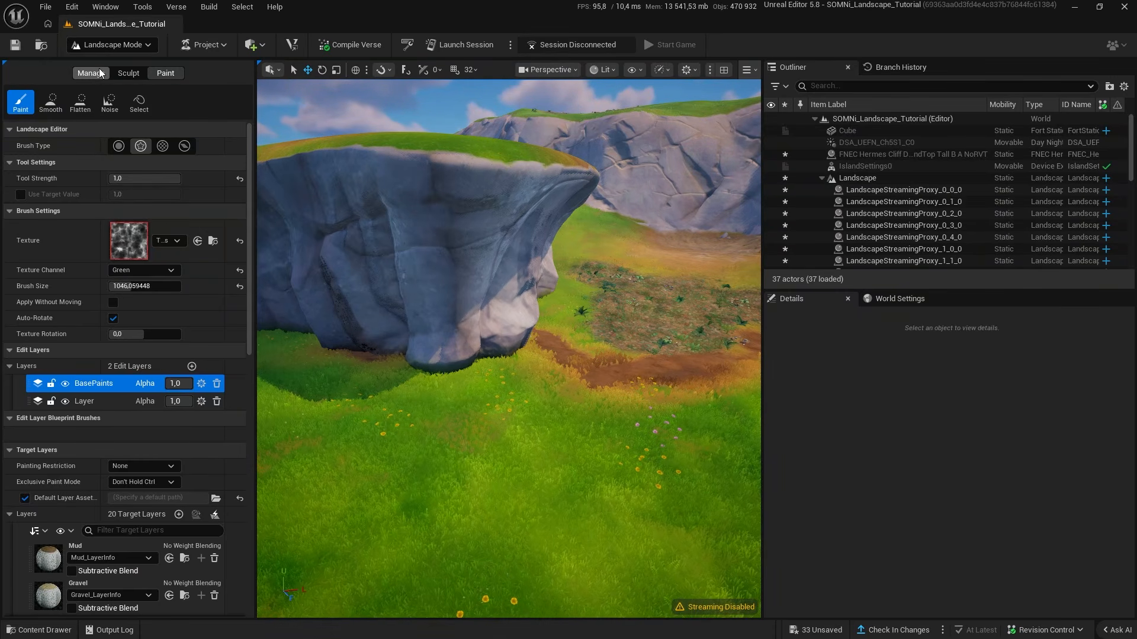
{"action": "right_click", "coordinate": [47, 557]}
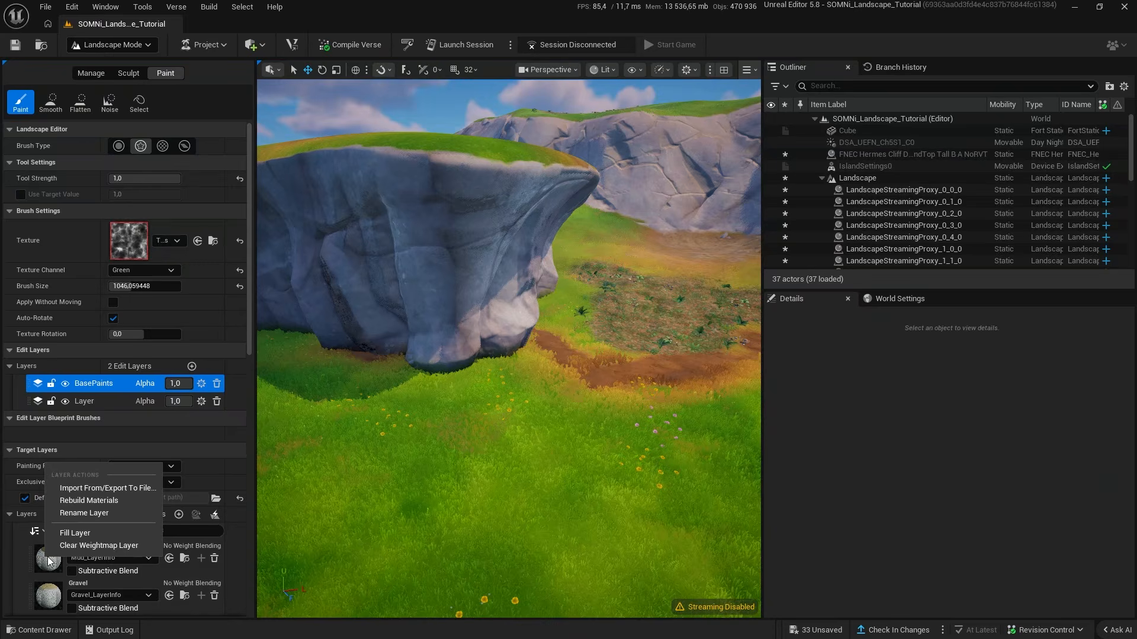
{"action": "left_click", "coordinate": [88, 489]}
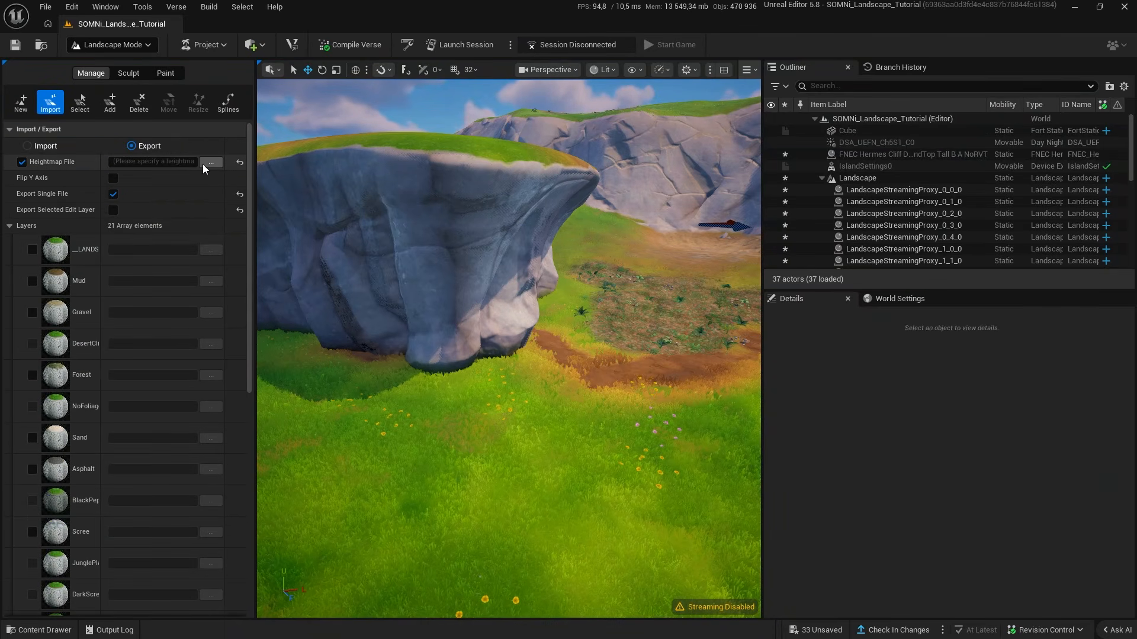
{"action": "left_click", "coordinate": [210, 163]}
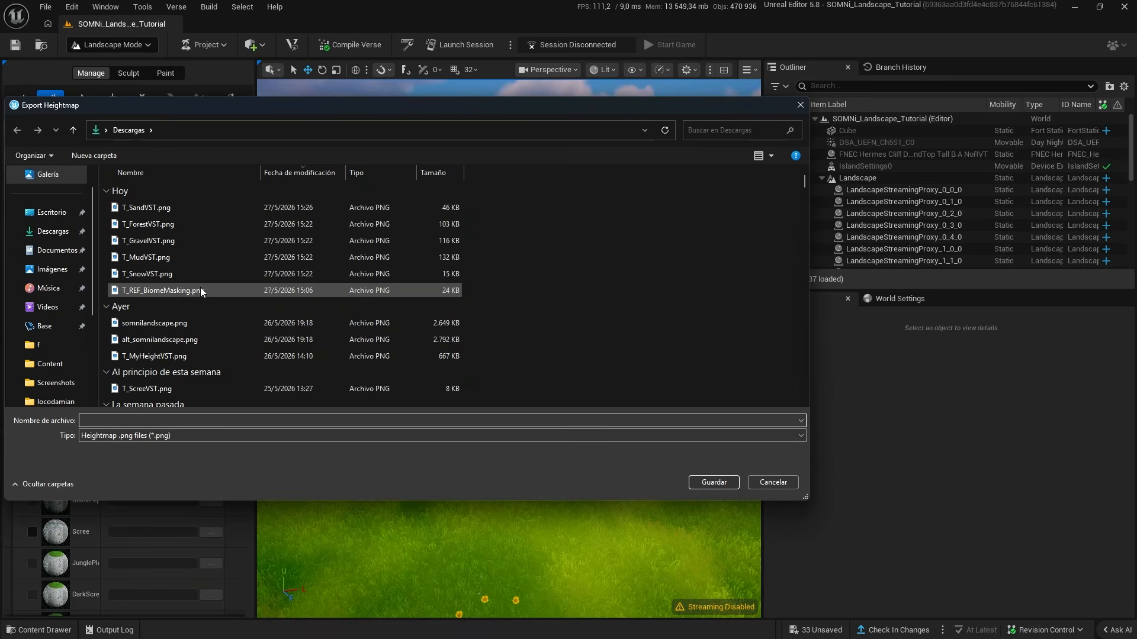
{"action": "double_click", "coordinate": [174, 360]}
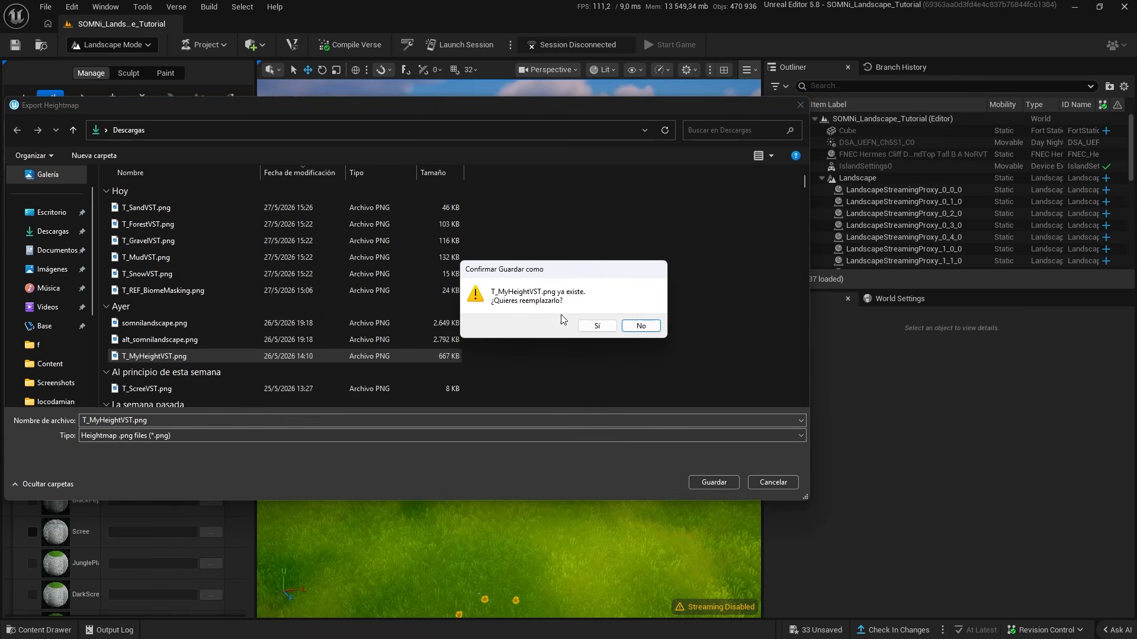
{"action": "left_click", "coordinate": [596, 326]}
{"action": "scroll", "coordinate": [180, 322], "scroll_direction": "down", "scroll_amount": 10}
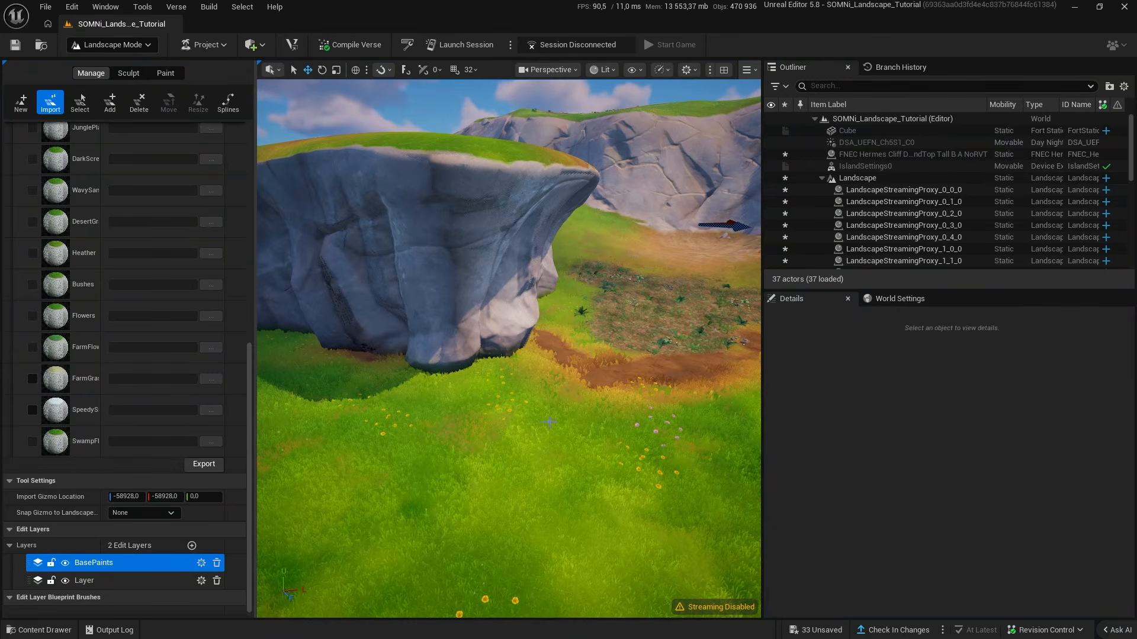
Reimport T_LandscapeHeightVST in the VSTtextures folder from the newly exported heightmap file.
{"action": "key", "text": "shift+1"}
{"action": "right_click_drag", "start_coordinate": [549, 422], "coordinate": [559, 422]}
{"action": "left_click", "coordinate": [46, 630]}
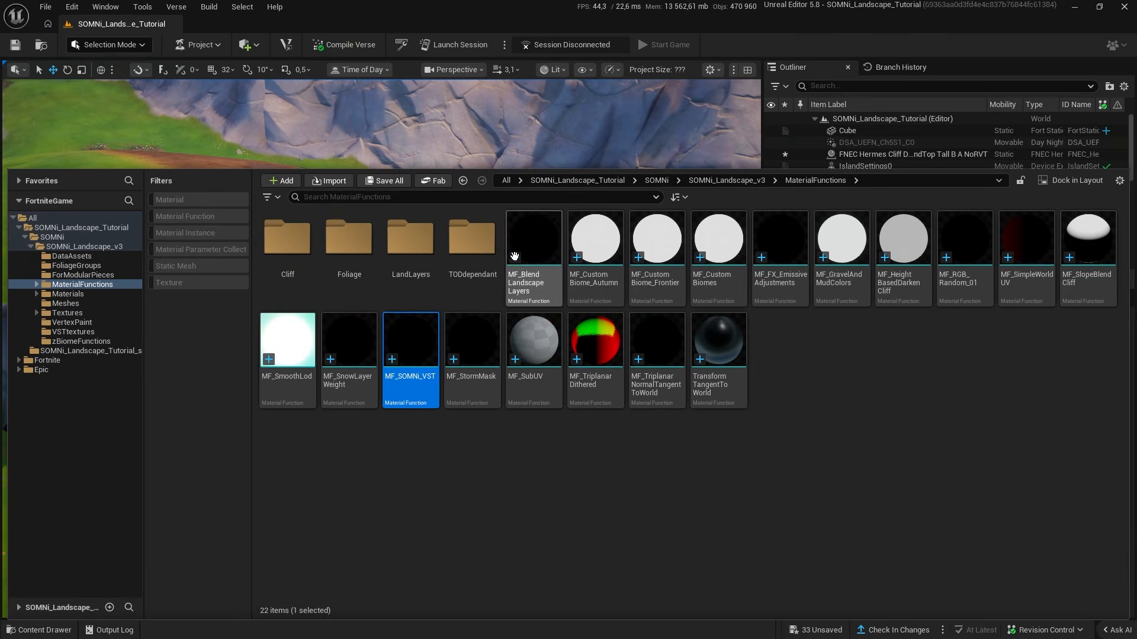
{"action": "left_click", "coordinate": [90, 247]}
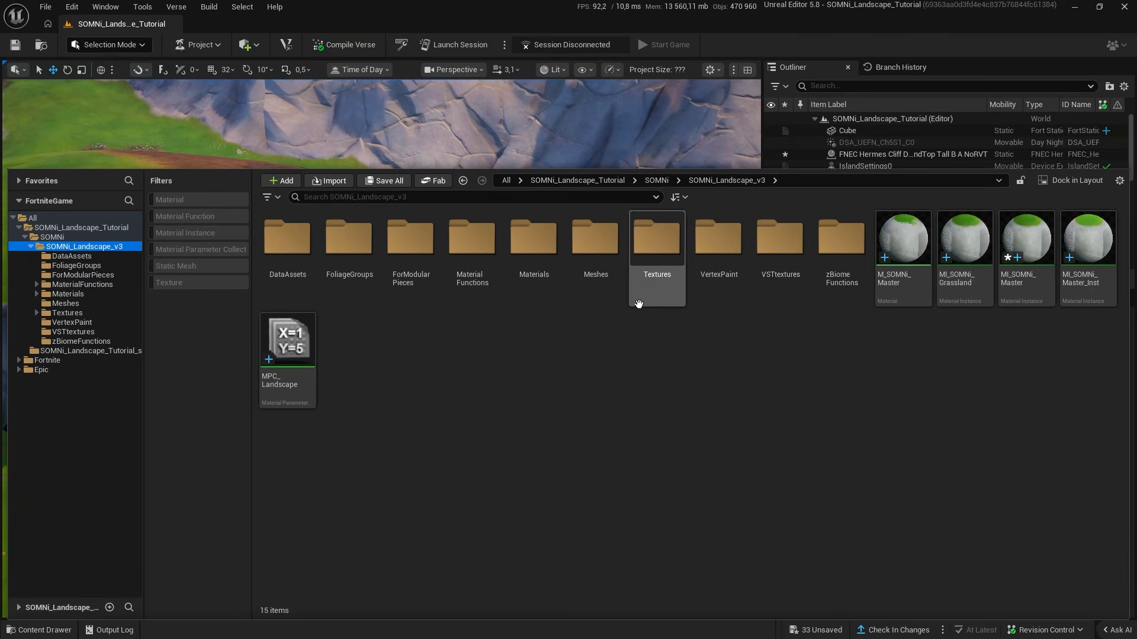
{"action": "double_click", "coordinate": [788, 266]}
{"action": "right_click", "coordinate": [424, 286]}
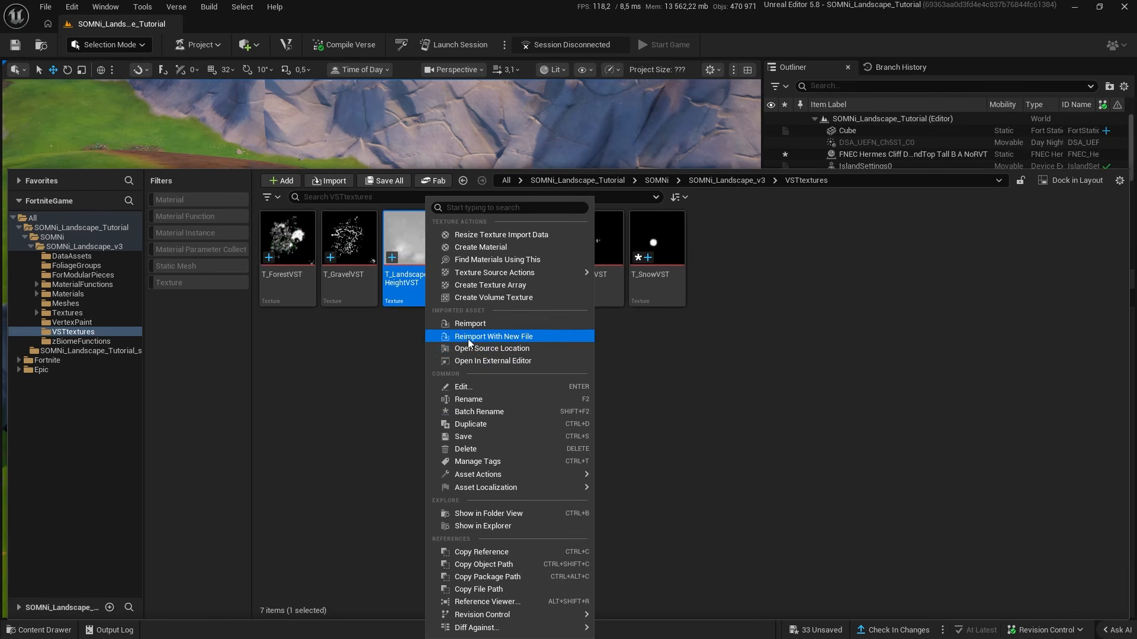
{"action": "left_click", "coordinate": [468, 336]}
{"action": "double_click", "coordinate": [171, 208]}
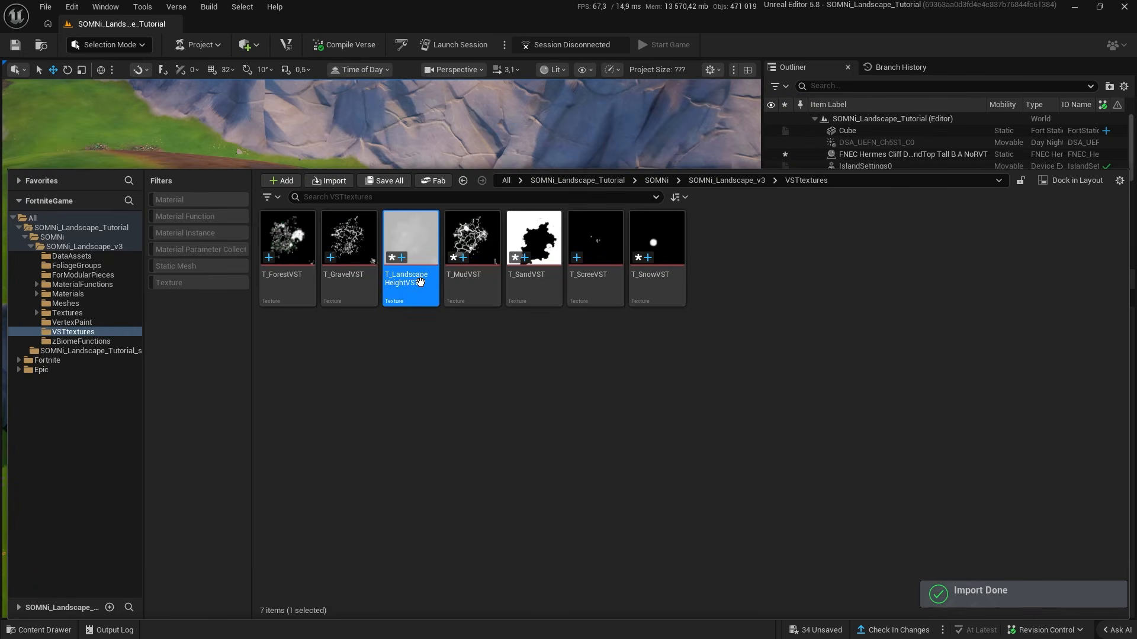
Set T_LandscapeHeightVST's Padding and Resizing to Resize to Specific Resolution, with 1024 for both X and Y.
{"action": "double_click", "coordinate": [420, 282]}
{"action": "scroll", "coordinate": [1019, 311], "scroll_direction": "down", "scroll_amount": 5}
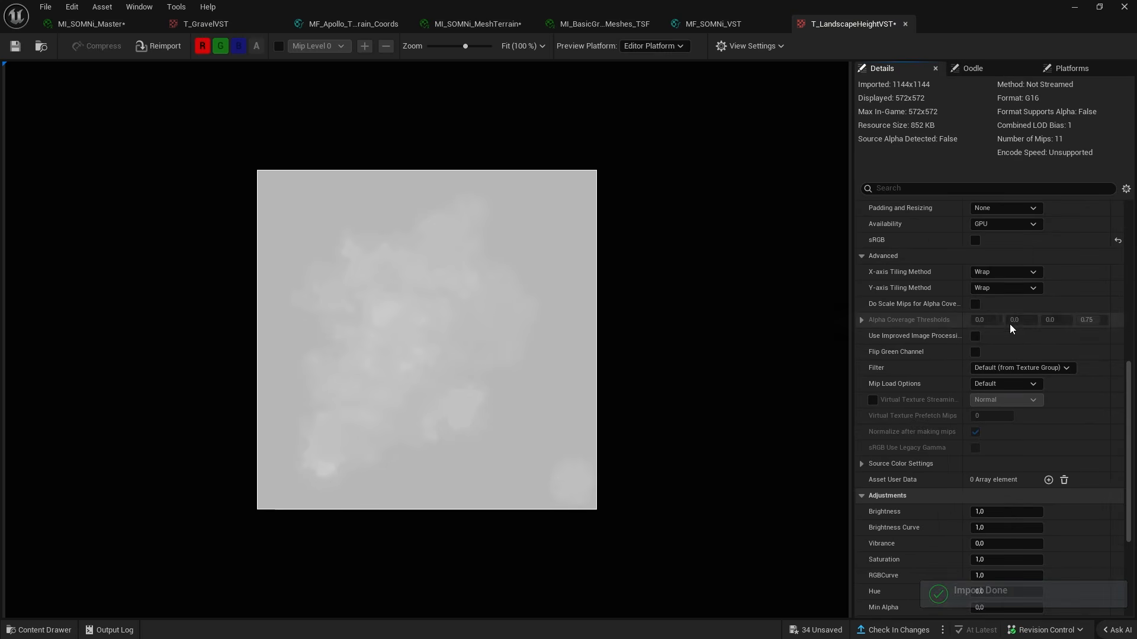
{"action": "scroll", "coordinate": [1010, 324], "scroll_direction": "up", "scroll_amount": 3}
{"action": "left_click", "coordinate": [1001, 291]}
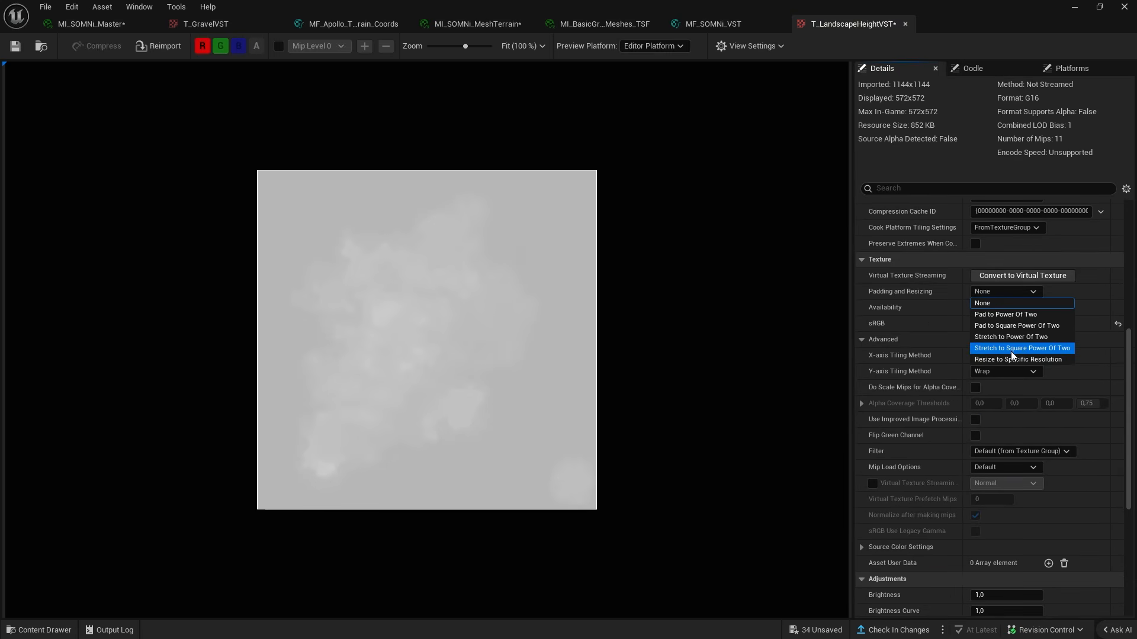
{"action": "left_click", "coordinate": [1010, 360]}
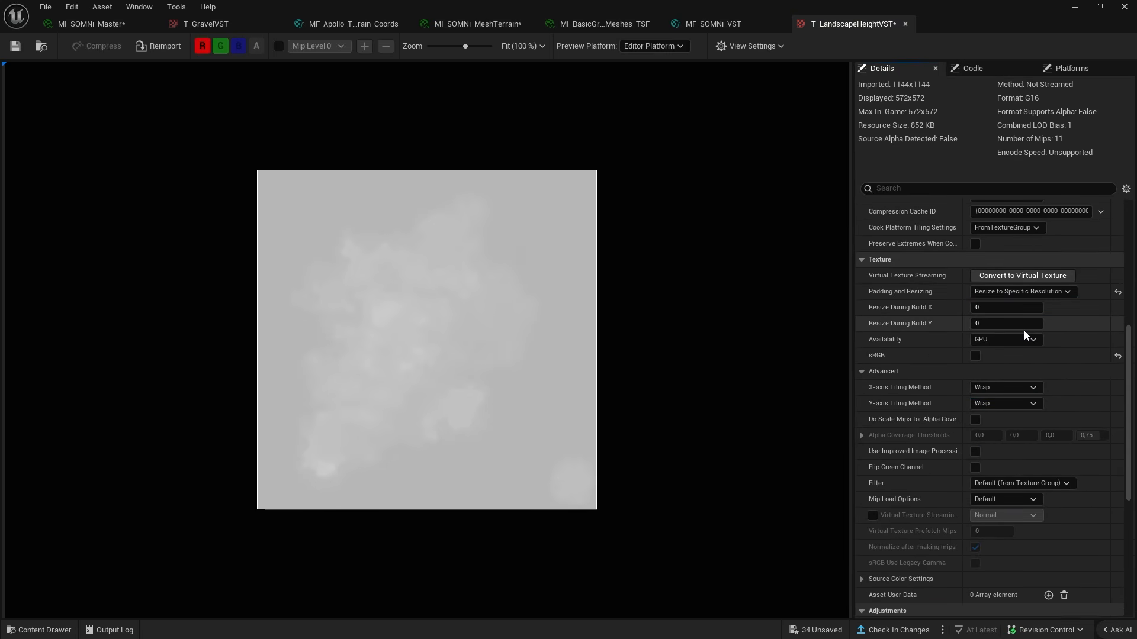
{"action": "left_click", "coordinate": [1007, 308]}
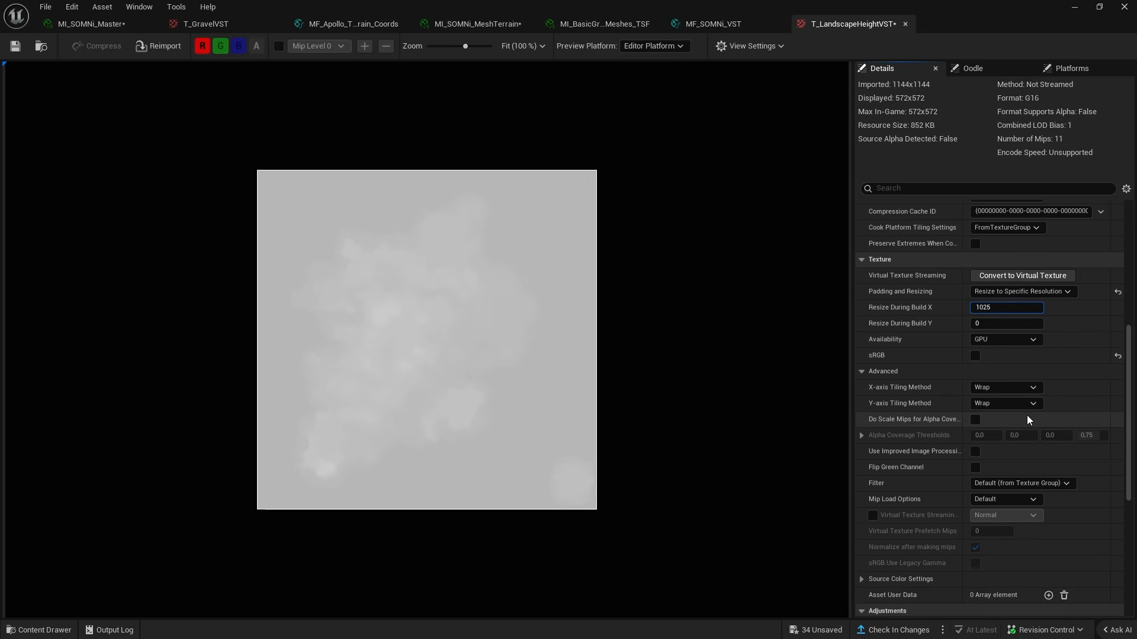
{"action": "type", "text": "1024"}
{"action": "key", "text": "Return"}
{"action": "type", "text": "1024"}
{"action": "key", "text": "Return"}
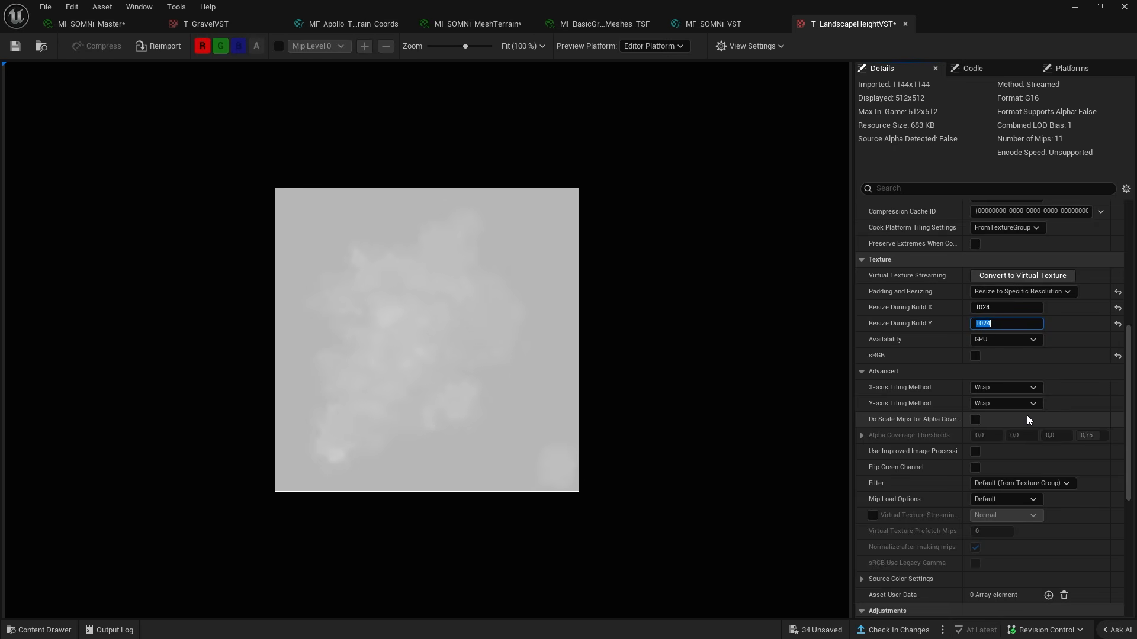
Set T_LandscapeHeightVST's LOD Bias to 0, save the texture and close its editor.
{"action": "scroll", "coordinate": [971, 347], "scroll_direction": "up", "scroll_amount": 10}
{"action": "left_click", "coordinate": [988, 239]}
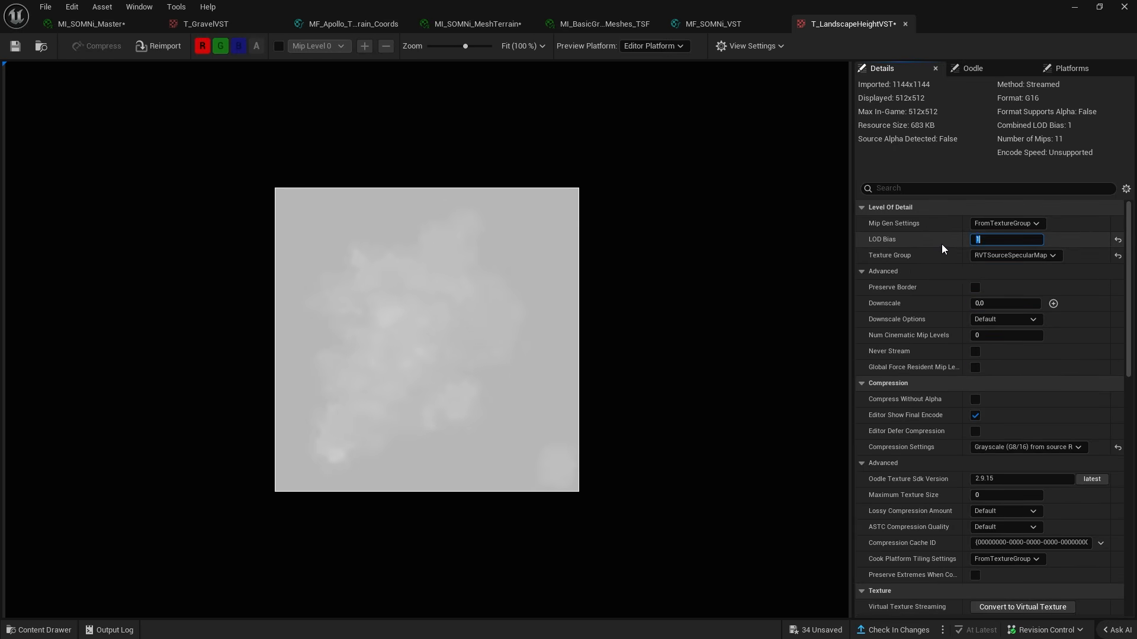
{"action": "type", "text": "0"}
{"action": "key", "text": "Return"}
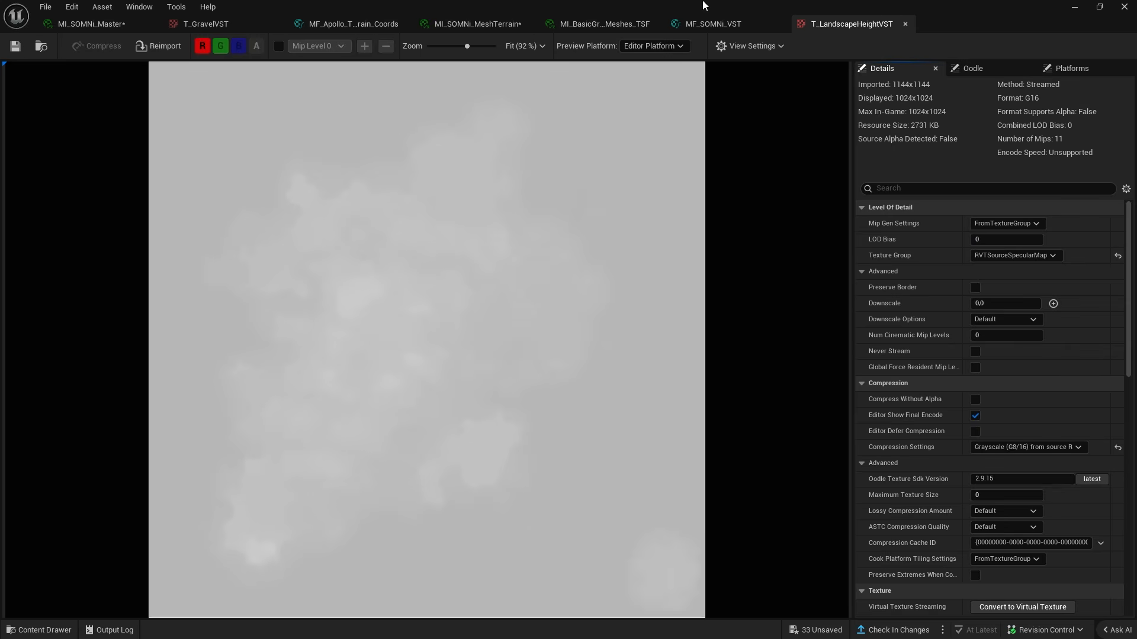
{"action": "left_click", "coordinate": [904, 24]}
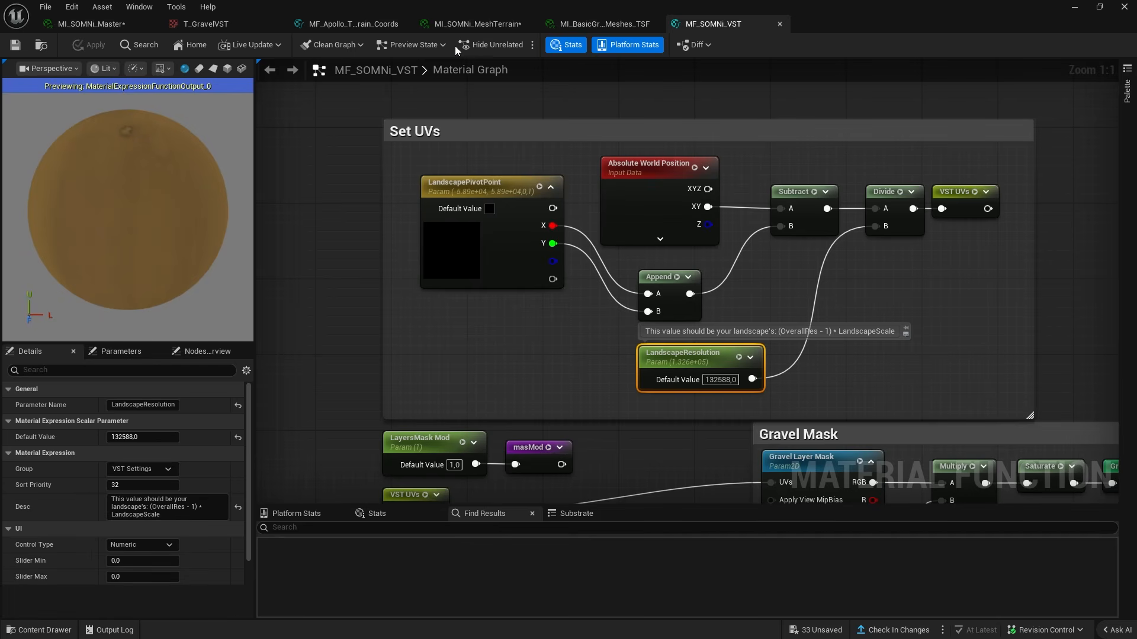
Override UseDistanceToNearest in MI_SOMNi_MeshTerrain and turn it off, with the placed cliff in view.
{"action": "left_click_drag", "start_coordinate": [460, 23], "coordinate": [850, 106]}
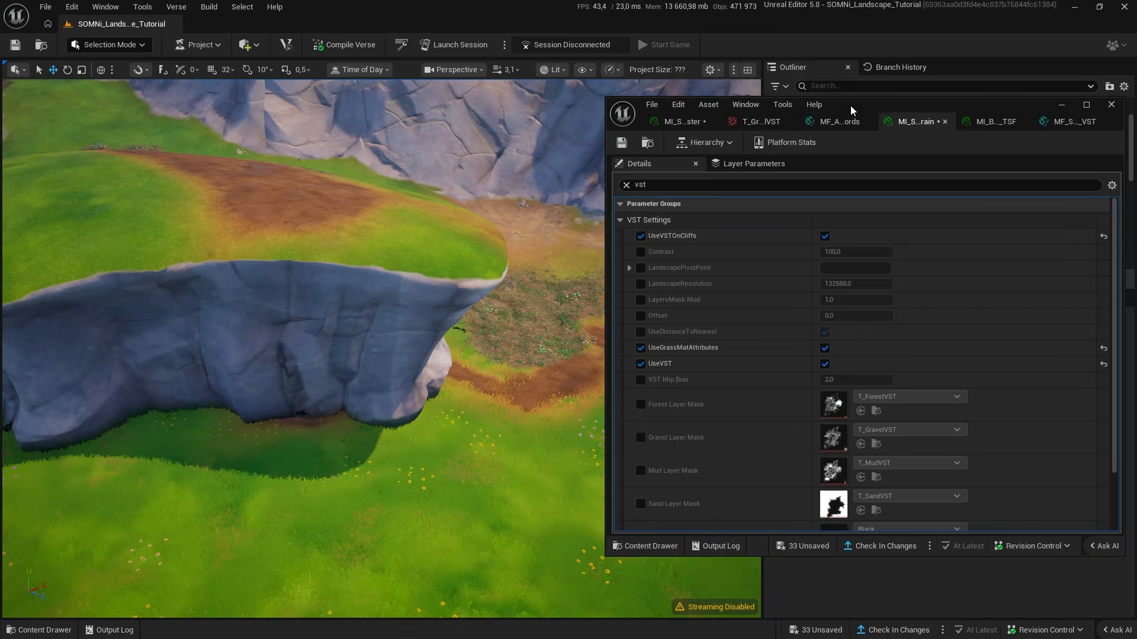
{"action": "key", "text": "w"}
{"action": "right_click_drag", "start_coordinate": [263, 361], "coordinate": [272, 281]}
{"action": "key", "text": "s"}
{"action": "left_click", "coordinate": [642, 331]}
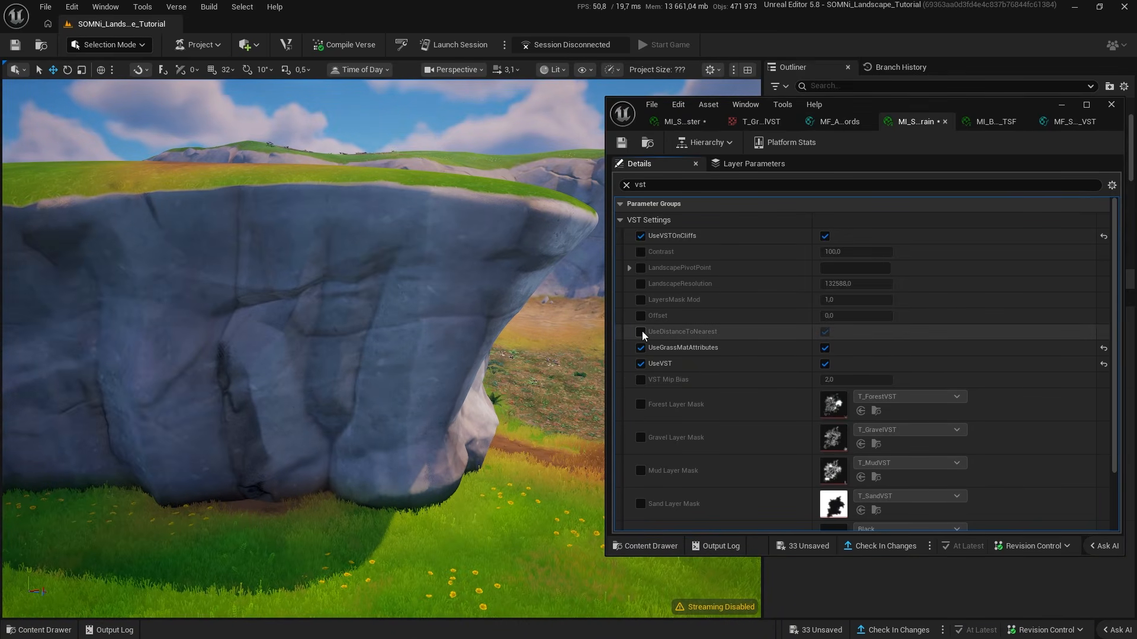
{"action": "left_click", "coordinate": [825, 332]}
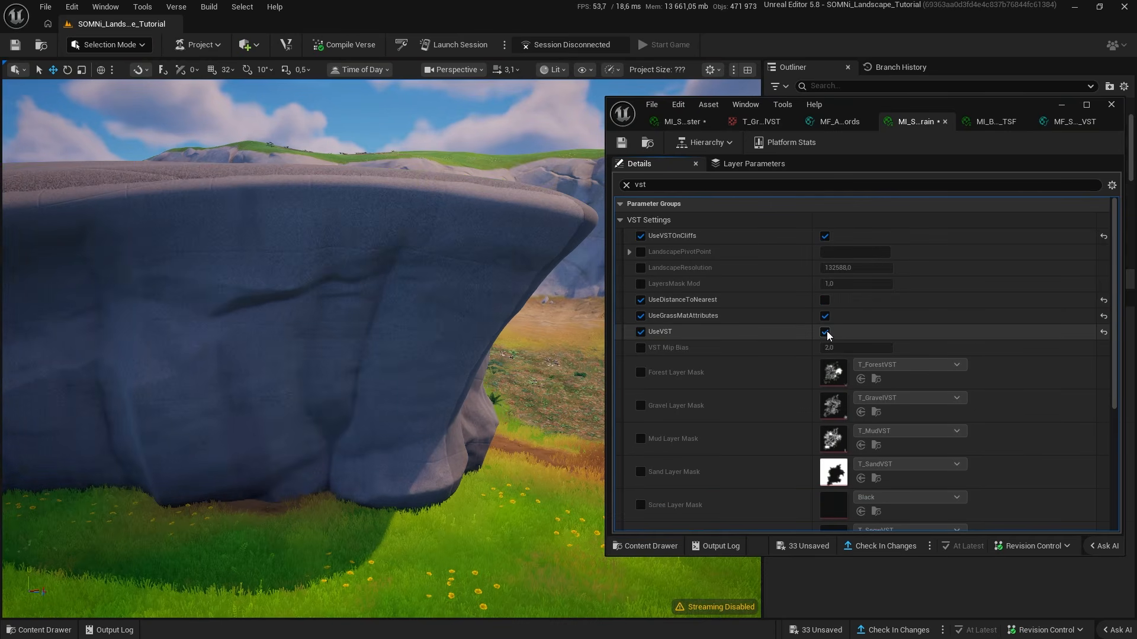
{"action": "left_click", "coordinate": [825, 333]}
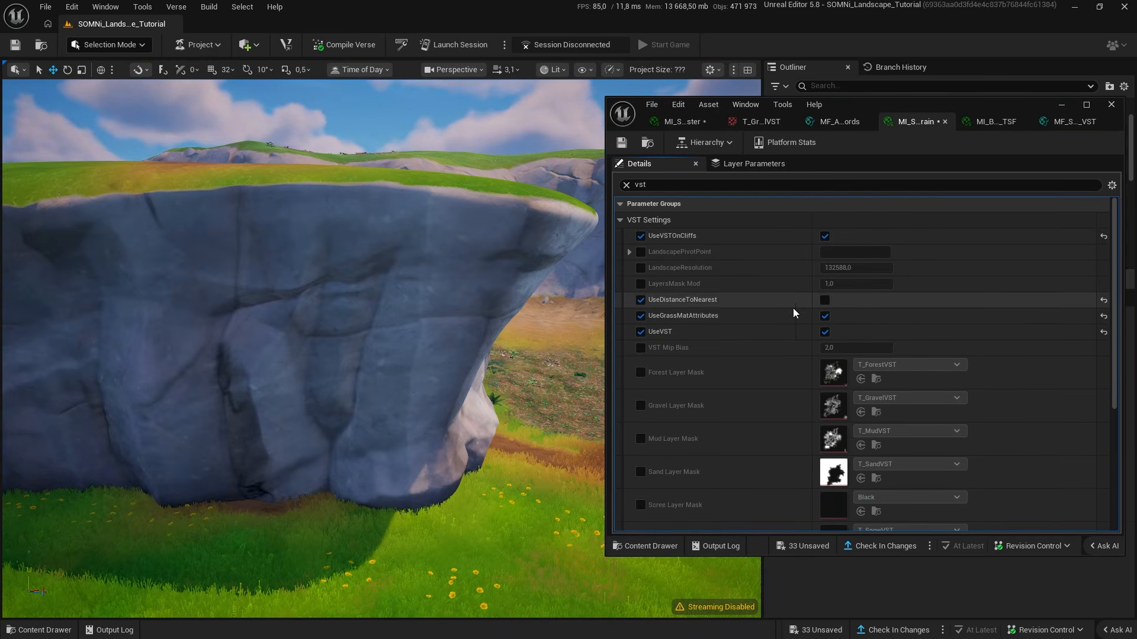
Clear MI_SOMNi_MeshTerrain's parameter filter, override Landscape_Heightmap and assign T_LandscapeHeightVST to it.
{"action": "right_click_drag", "start_coordinate": [715, 411], "coordinate": [712, 343]}
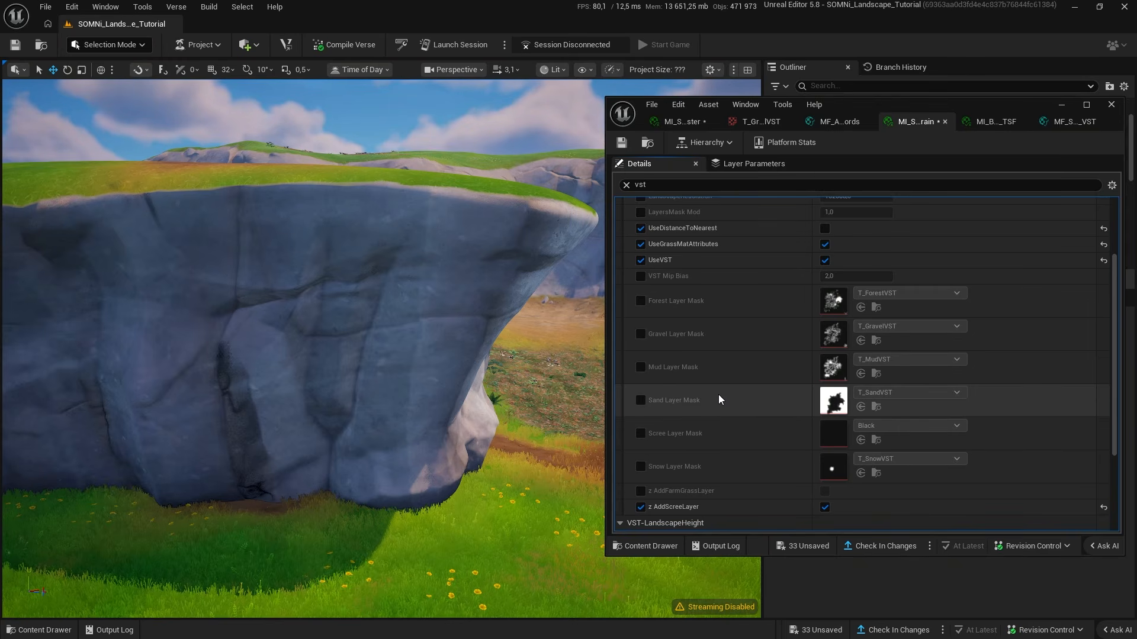
{"action": "right_click_drag", "start_coordinate": [718, 395], "coordinate": [696, 484]}
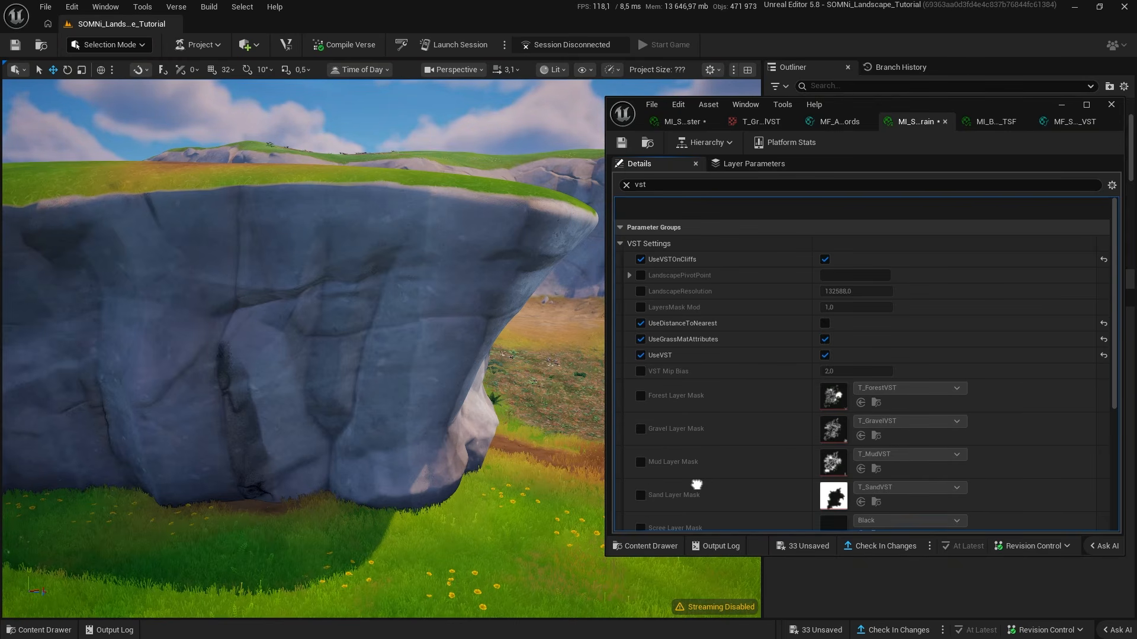
{"action": "left_click", "coordinate": [625, 185]}
{"action": "scroll", "coordinate": [729, 348], "scroll_direction": "down", "scroll_amount": 10}
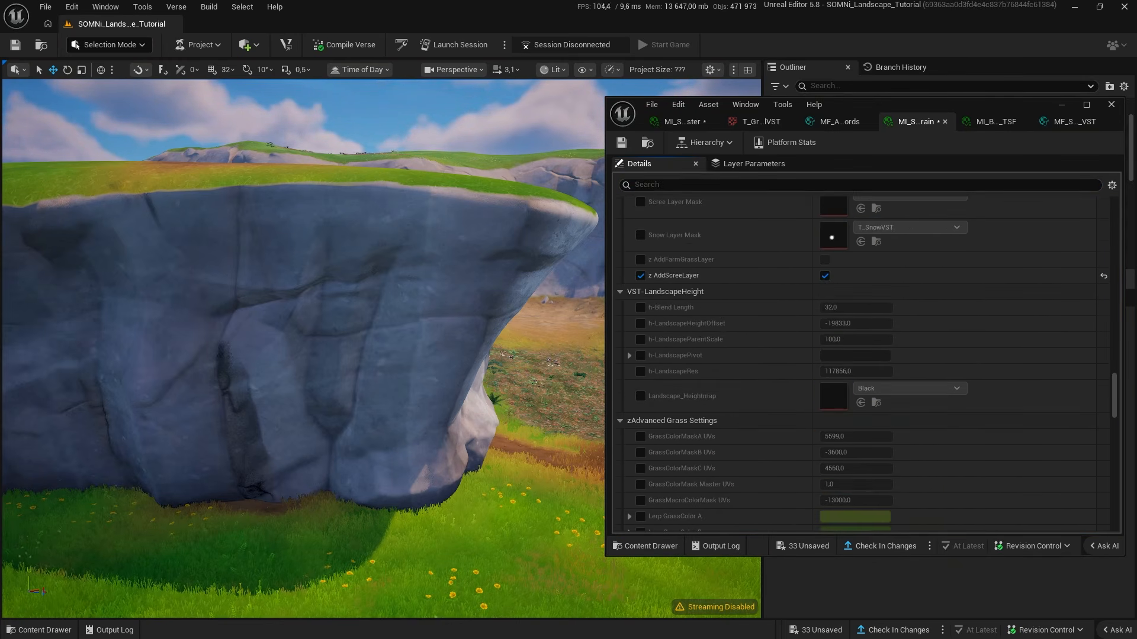
{"action": "scroll", "coordinate": [819, 378], "scroll_direction": "up", "scroll_amount": 4}
{"action": "scroll", "coordinate": [663, 323], "scroll_direction": "down", "scroll_amount": 3}
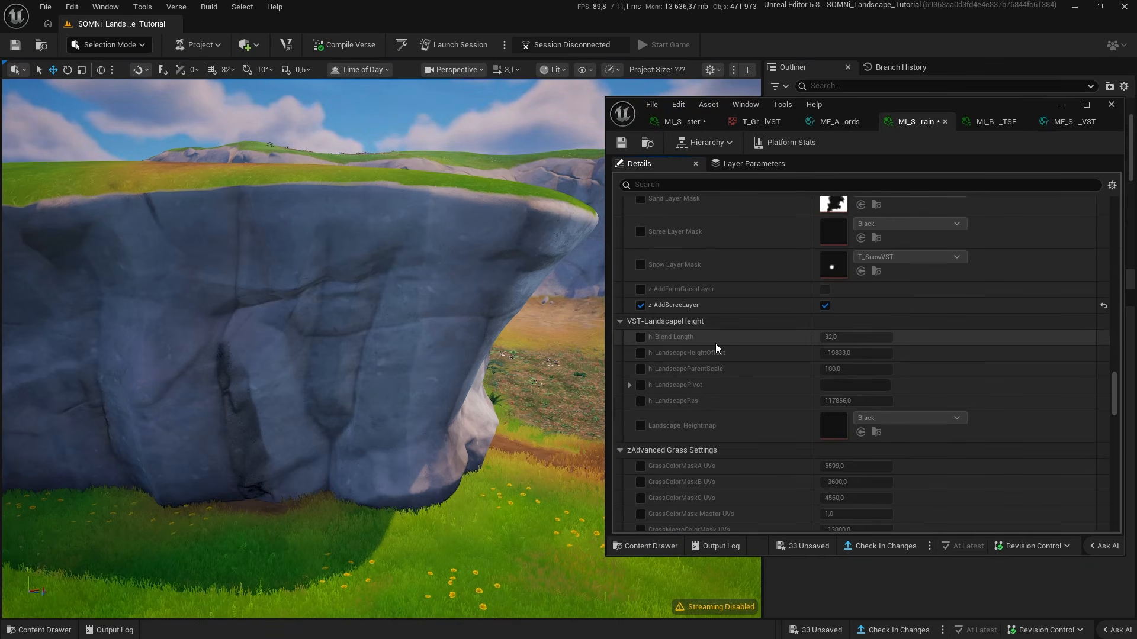
{"action": "left_click", "coordinate": [640, 426]}
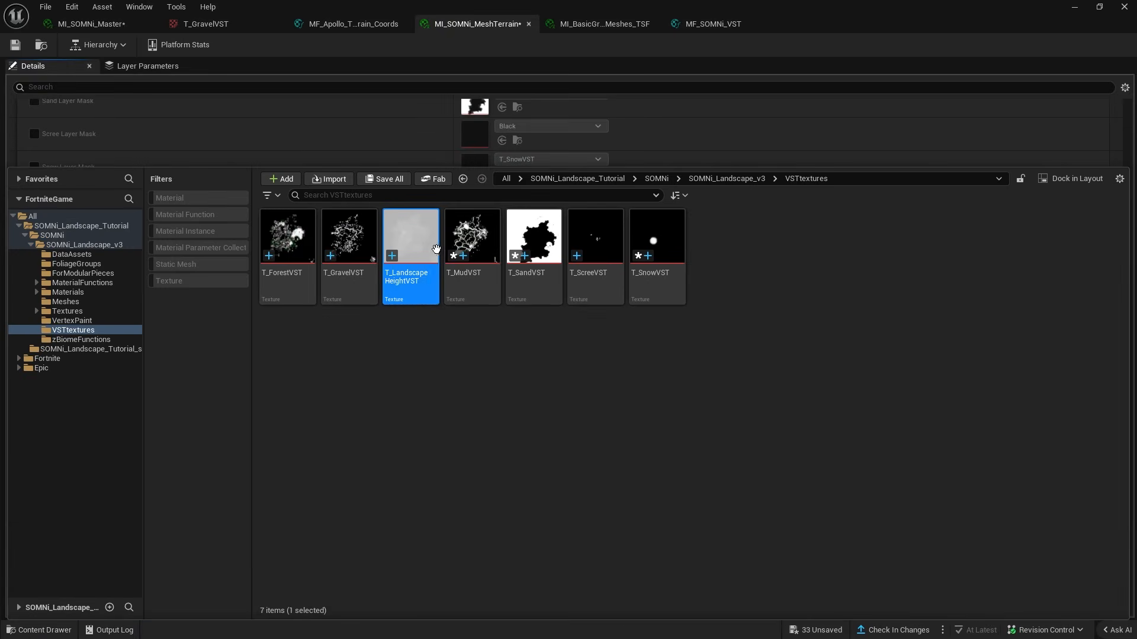
{"action": "left_click", "coordinate": [36, 630]}
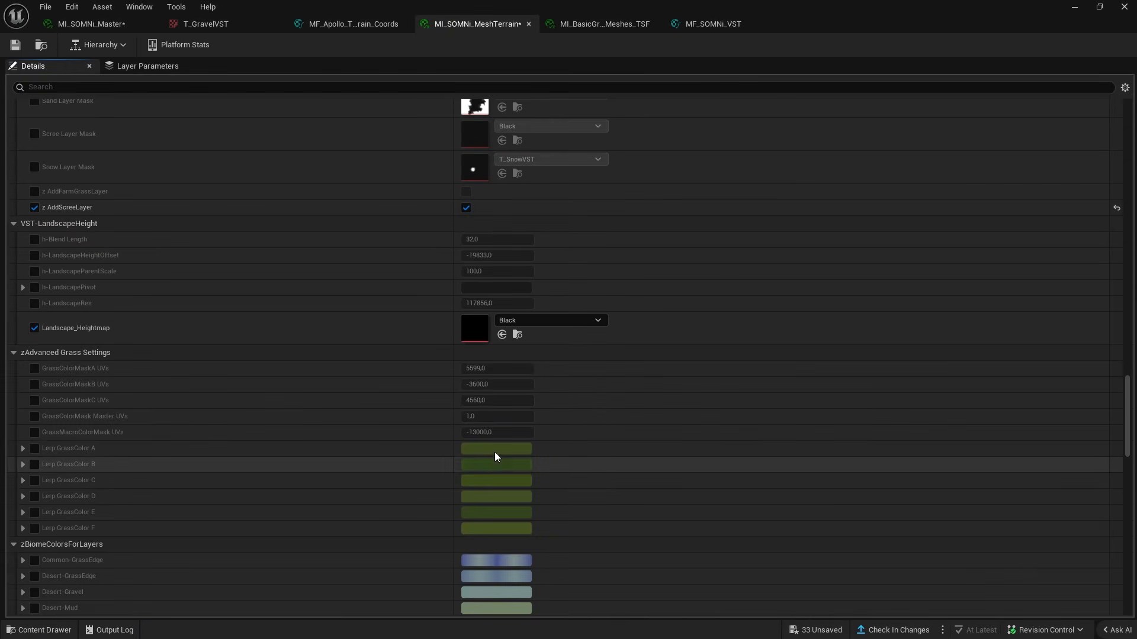
{"action": "left_click", "coordinate": [502, 334]}
{"action": "left_click_drag", "start_coordinate": [832, 9], "coordinate": [882, 85]}
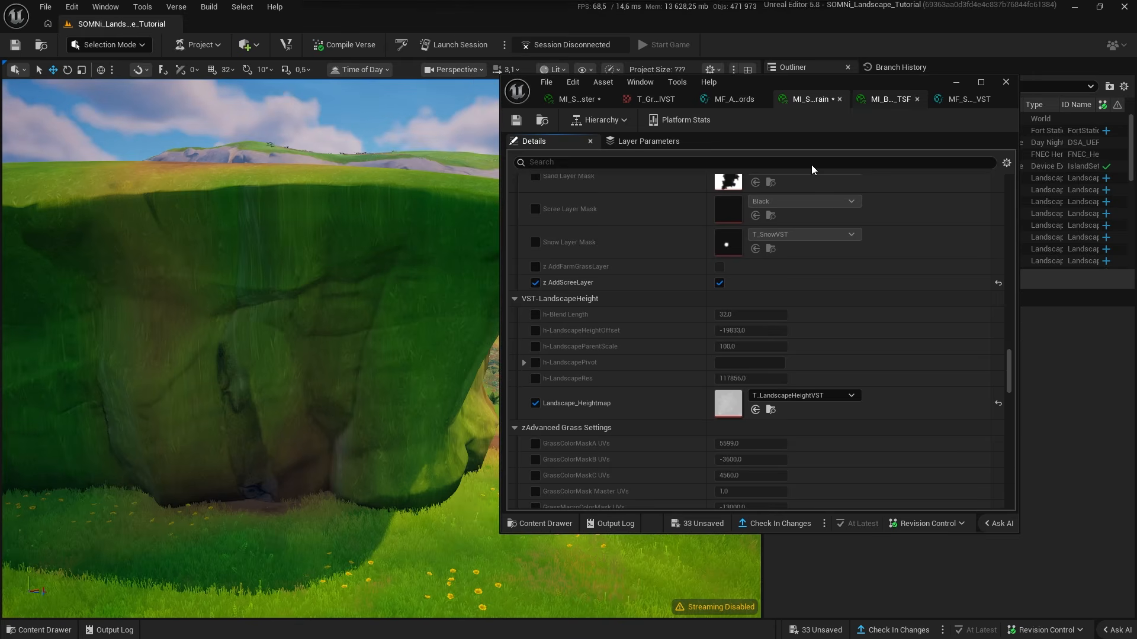
Override h-LandscapePivot in the VST-LandscapeHeight group with R and G both set to -58927.
{"action": "scroll", "coordinate": [530, 365], "scroll_direction": "up", "scroll_amount": 6}
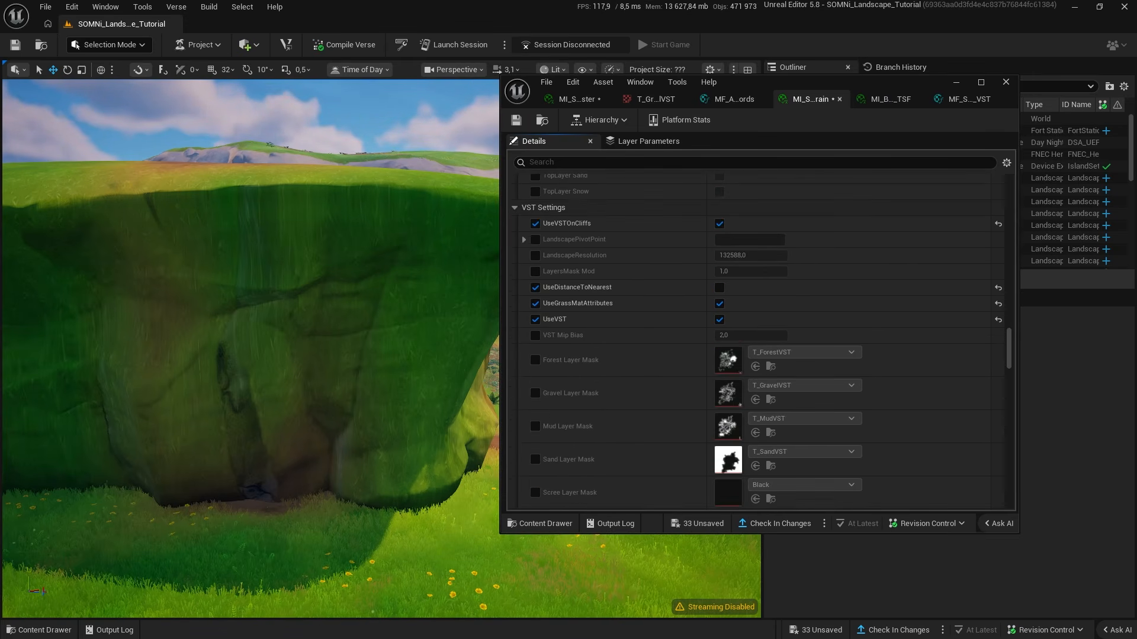
{"action": "scroll", "coordinate": [663, 379], "scroll_direction": "down", "scroll_amount": 6}
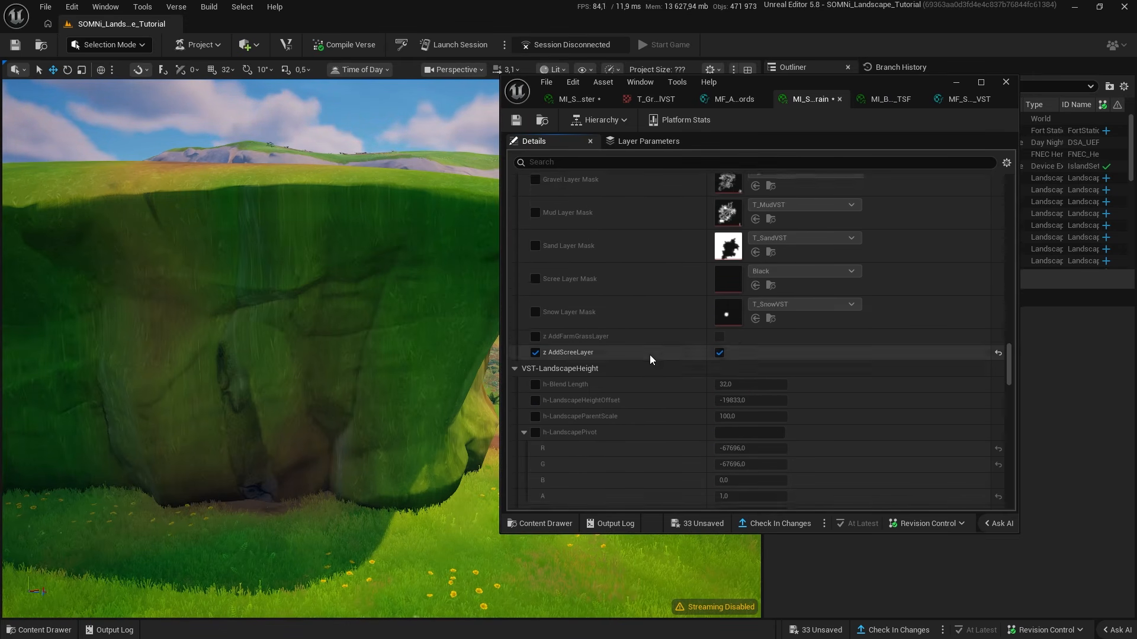
{"action": "left_click", "coordinate": [536, 303]}
{"action": "right_click_drag", "start_coordinate": [622, 266], "coordinate": [672, 366]}
{"action": "right_click_drag", "start_coordinate": [660, 296], "coordinate": [653, 357]}
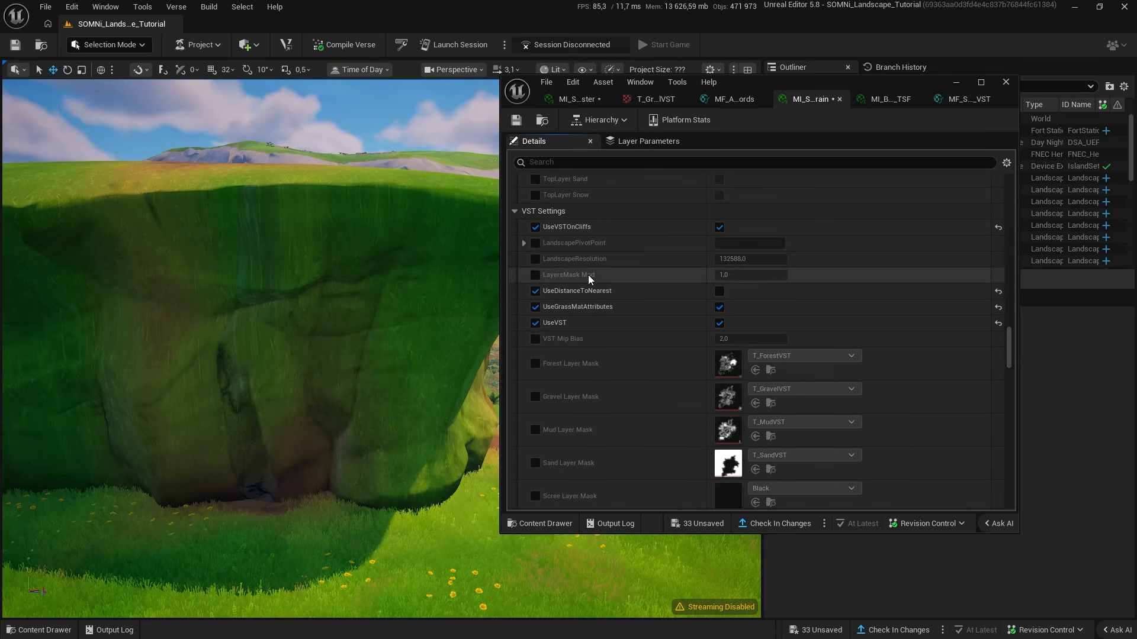
{"action": "scroll", "coordinate": [671, 307], "scroll_direction": "down", "scroll_amount": 6}
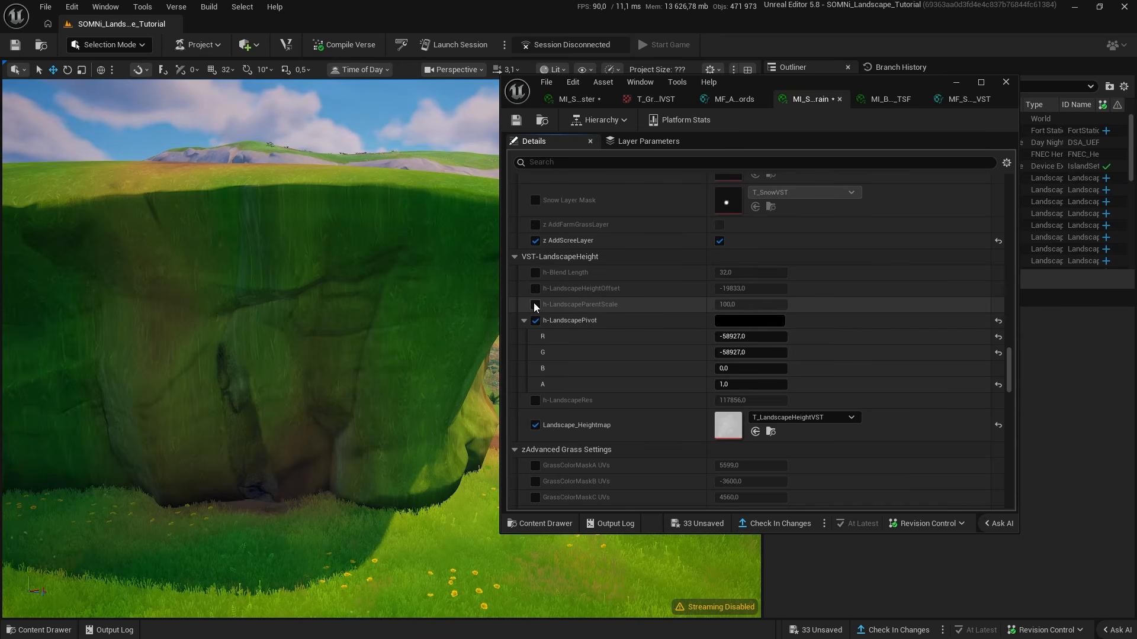
Override h-LandscapeRes with 132588, then check the Landscape actor's scale in the level.
{"action": "left_click", "coordinate": [536, 401]}
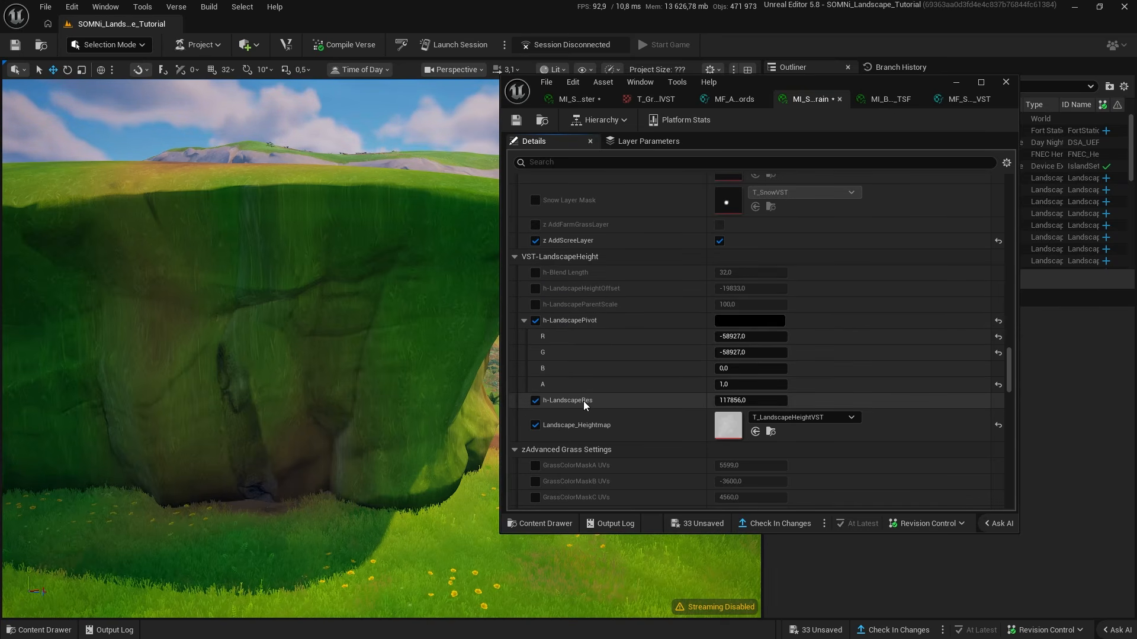
{"action": "left_click", "coordinate": [584, 403], "text": "shift"}
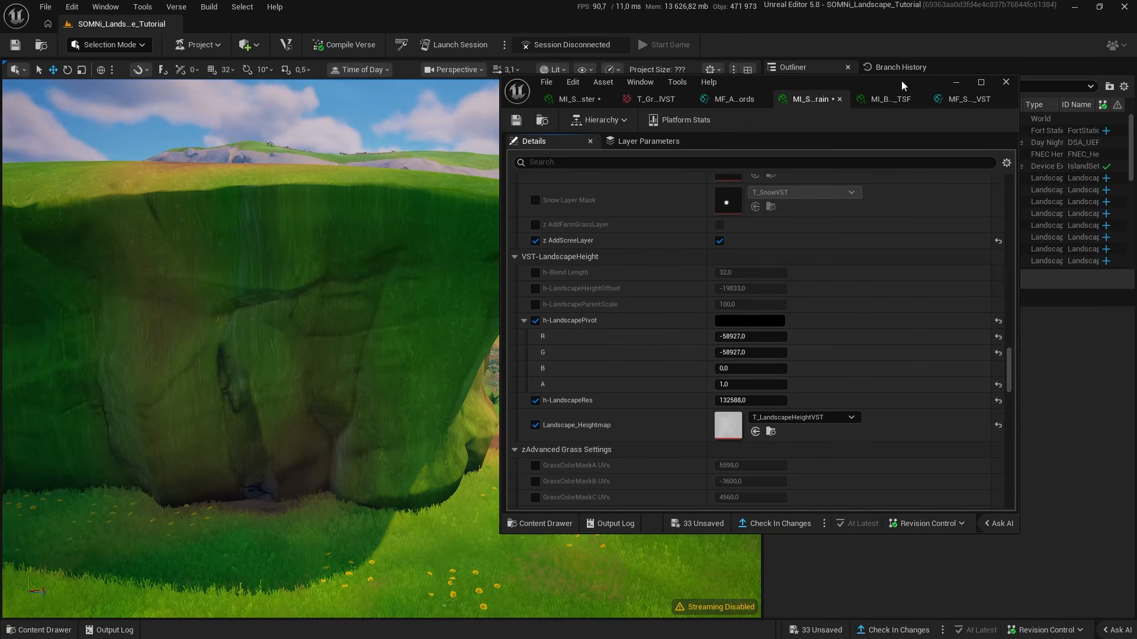
{"action": "left_click", "coordinate": [959, 81]}
{"action": "left_click", "coordinate": [858, 178]}
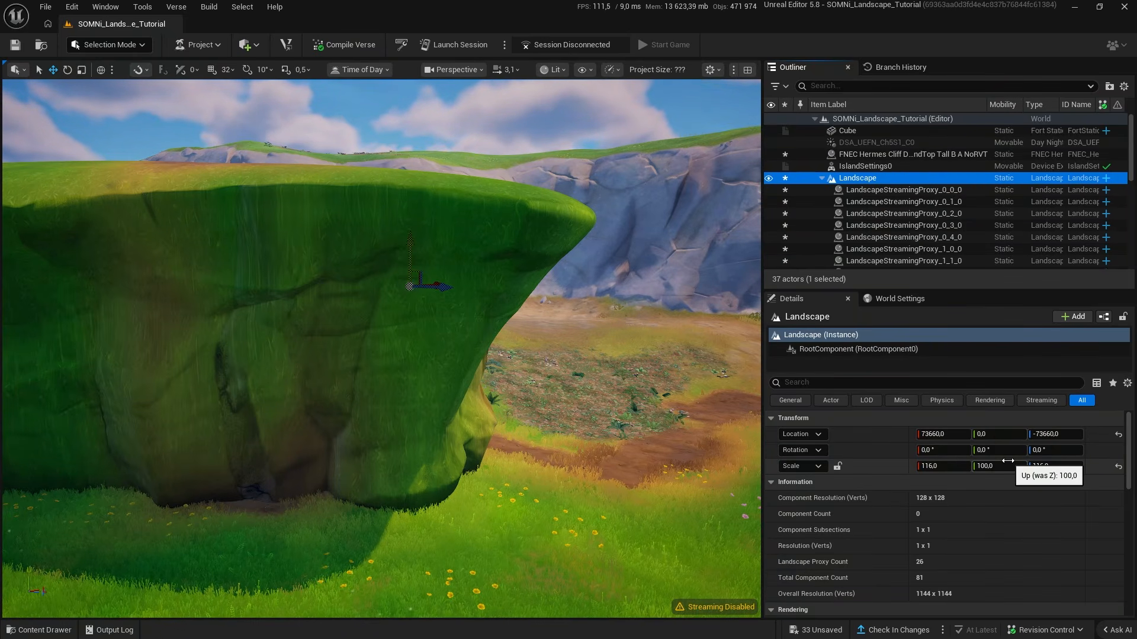
{"action": "key", "text": "alt+Tab"}
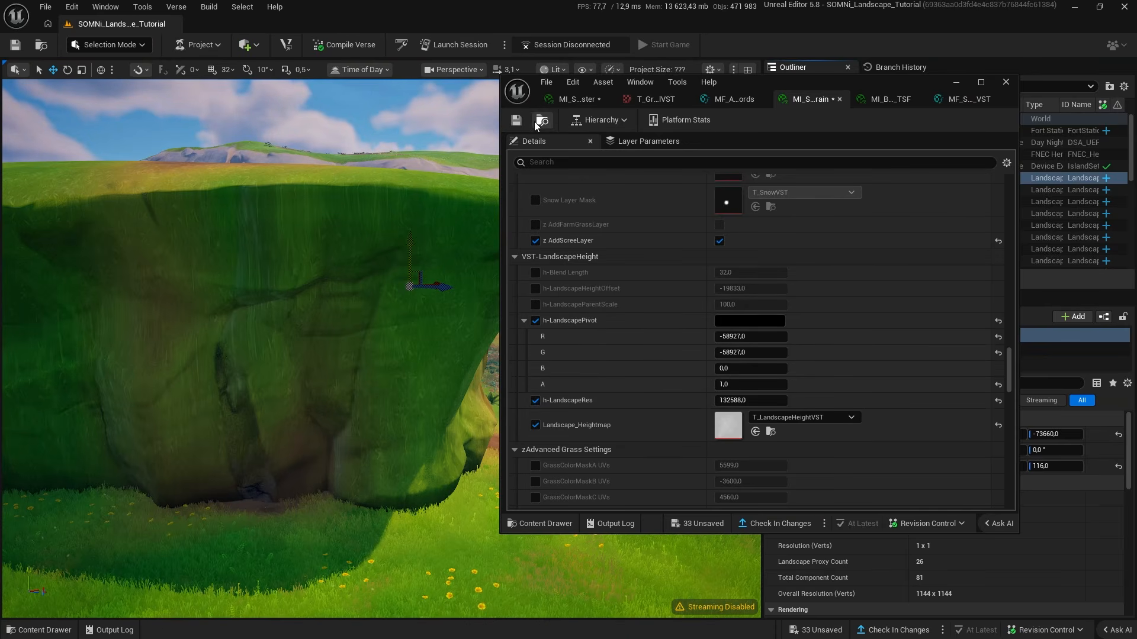
Override h-LandscapeHeightOffset with -999999 and set h-LandscapePivot's R and G back to -58927.
{"action": "left_click", "coordinate": [534, 288]}
{"action": "left_click", "coordinate": [740, 288]}
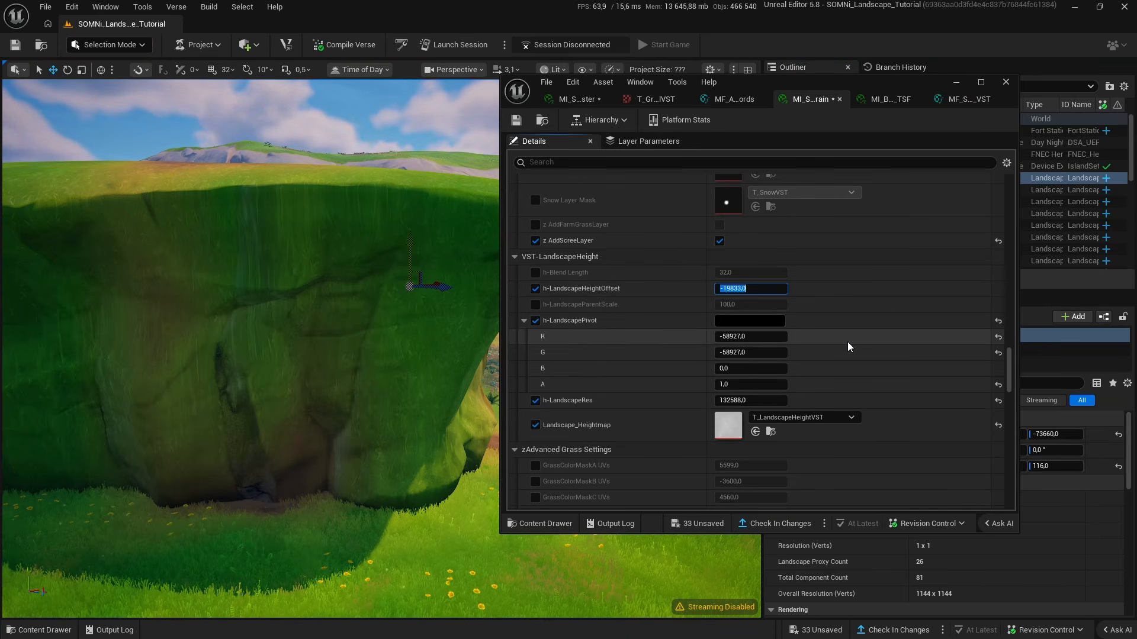
{"action": "type", "text": "100000000"}
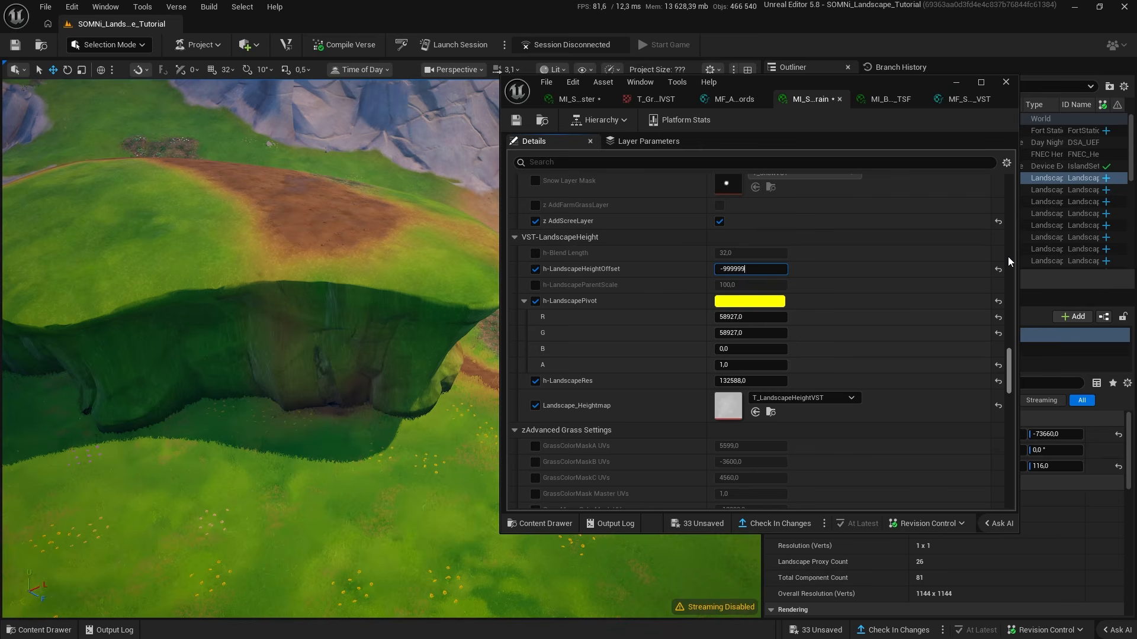
{"action": "key", "text": "Return"}
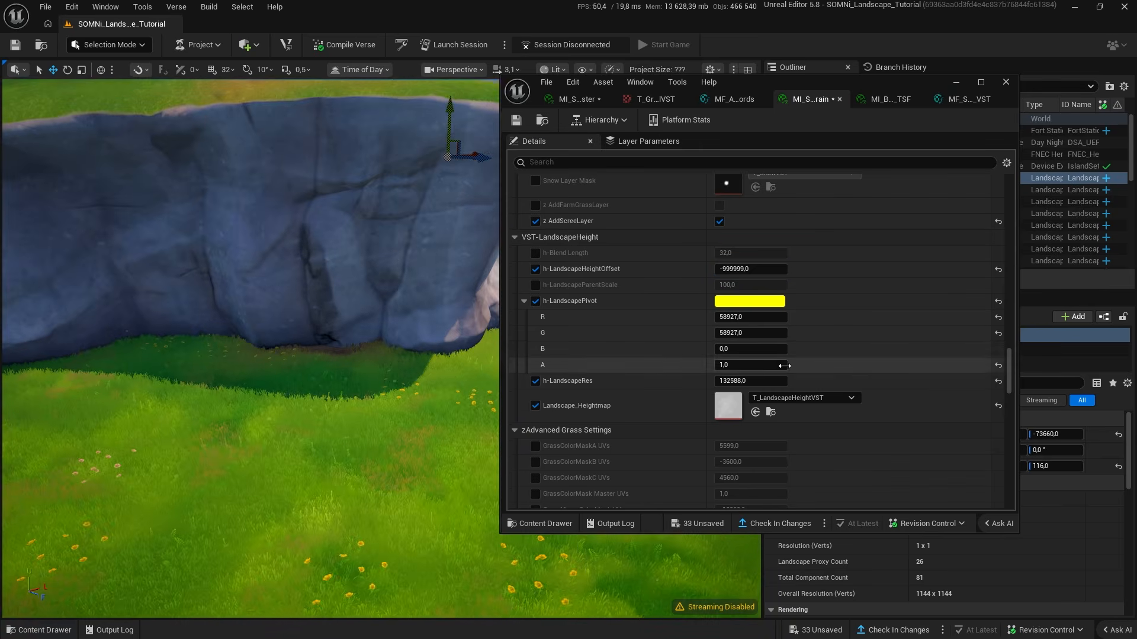
{"action": "left_click", "coordinate": [768, 318]}
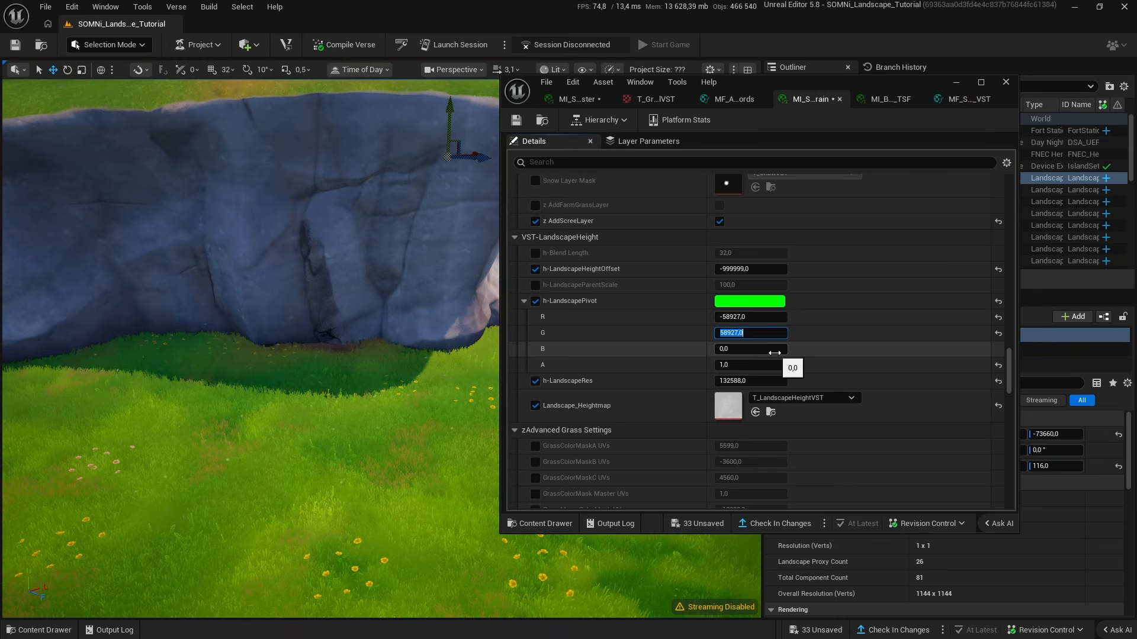
Raise h-LandscapeHeightOffset to about -25133.59 while watching the grass mask on the placed cliff.
{"action": "mouse_move", "coordinate": [765, 270]}
{"action": "left_mouse_down"}
{"action": "mouse_move", "coordinate": [782, 270]}
{"action": "mouse_move", "coordinate": [764, 271]}
{"action": "left_mouse_up"}
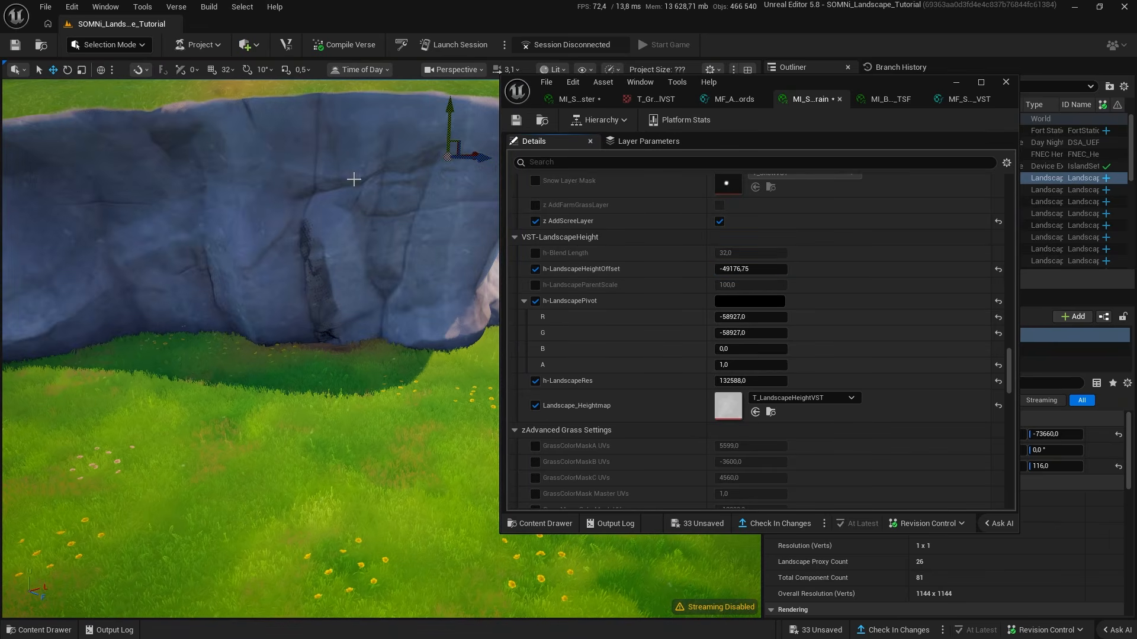
{"action": "right_click_drag", "start_coordinate": [359, 319], "coordinate": [376, 267]}
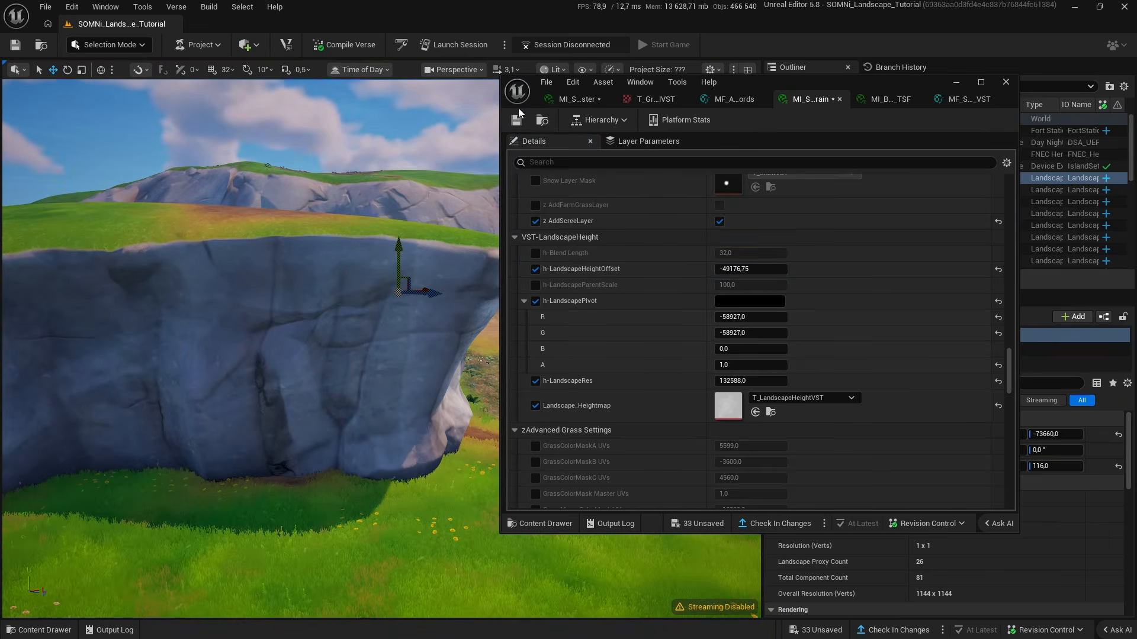
{"action": "mouse_move", "coordinate": [747, 269]}
{"action": "left_mouse_down"}
{"action": "mouse_move", "coordinate": [782, 270]}
{"action": "mouse_move", "coordinate": [736, 274]}
{"action": "left_mouse_up"}
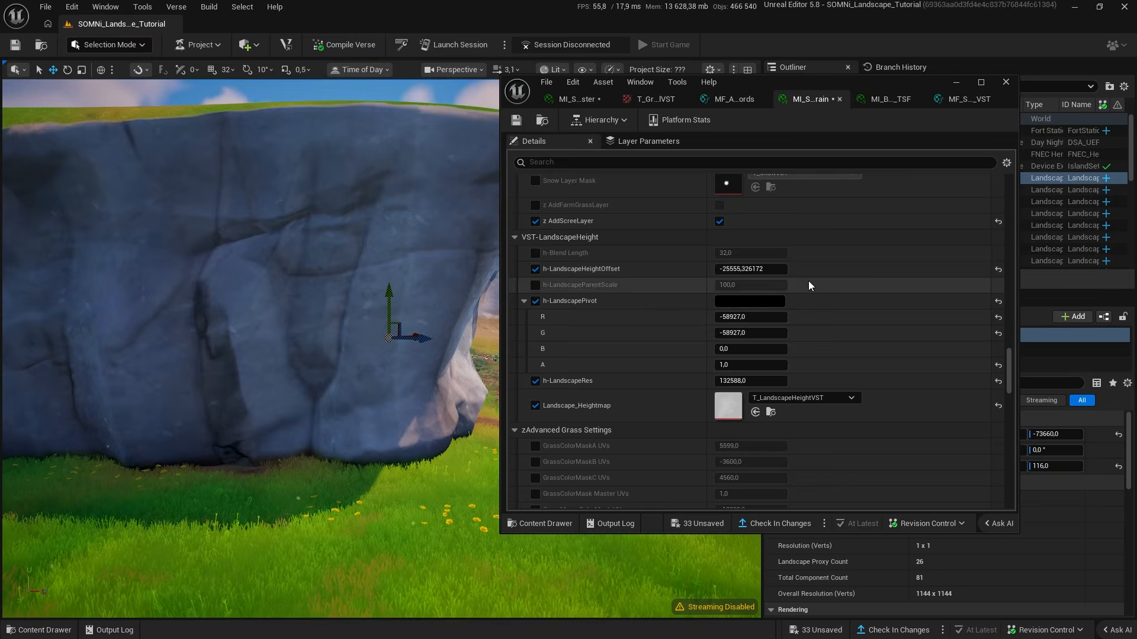
{"action": "left_click_drag", "start_coordinate": [762, 271], "coordinate": [769, 272]}
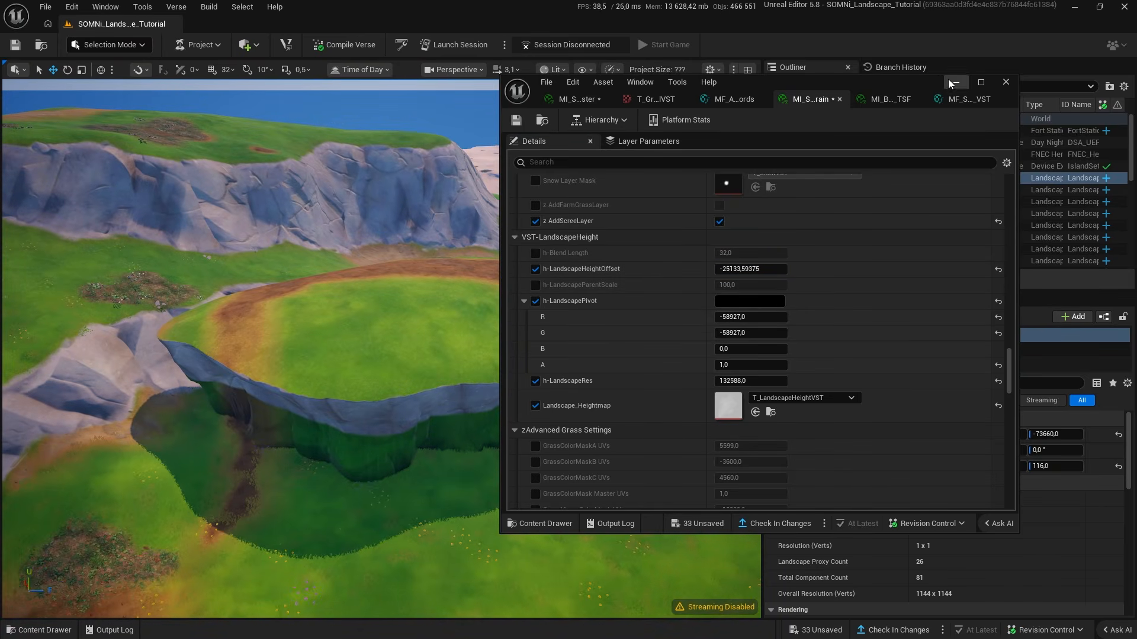
Select the placed cliff and move it from the meadow onto two hillsides to test the height mask.
{"action": "left_click", "coordinate": [951, 82]}
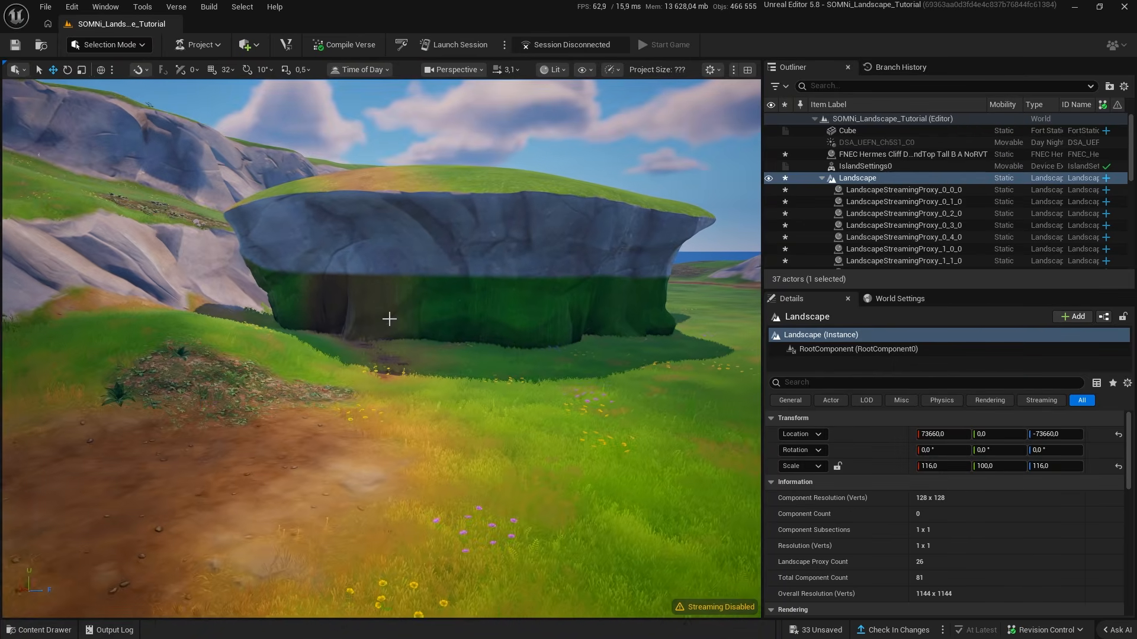
{"action": "left_click", "coordinate": [495, 290]}
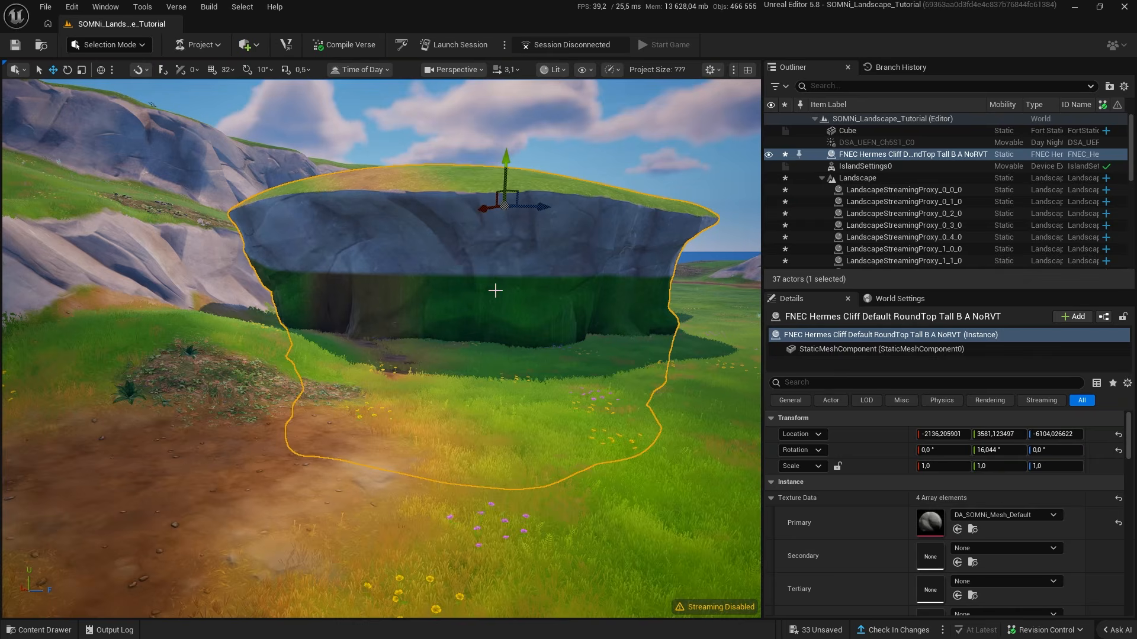
{"action": "left_click_drag", "start_coordinate": [504, 209], "coordinate": [202, 174], "text": "shift"}
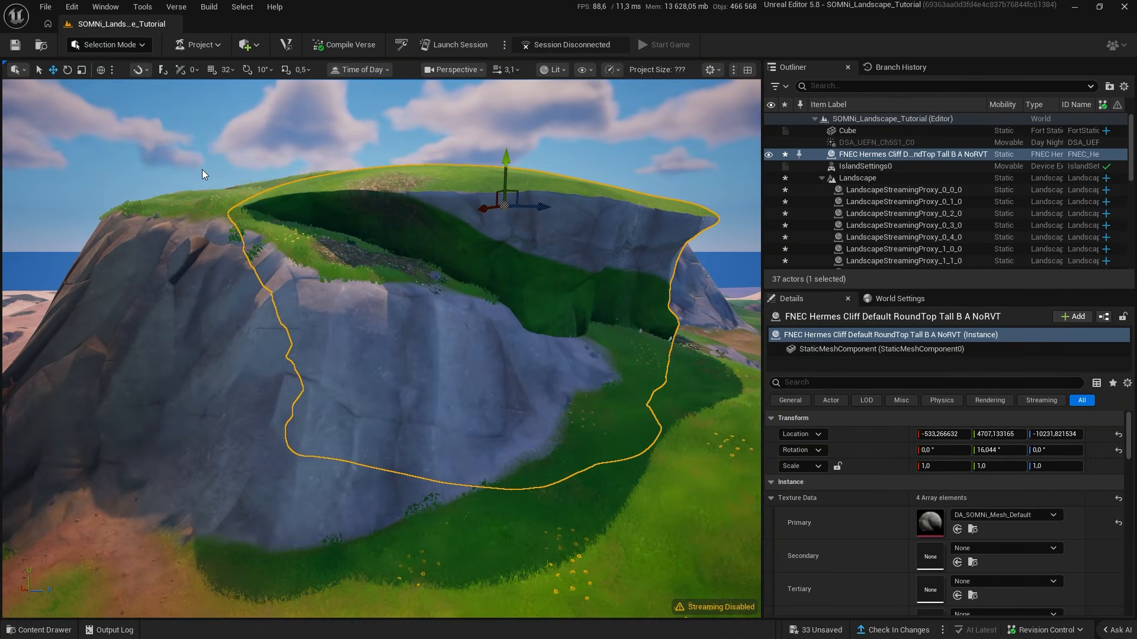
{"action": "left_click_drag", "start_coordinate": [507, 205], "coordinate": [225, 237], "text": "shift"}
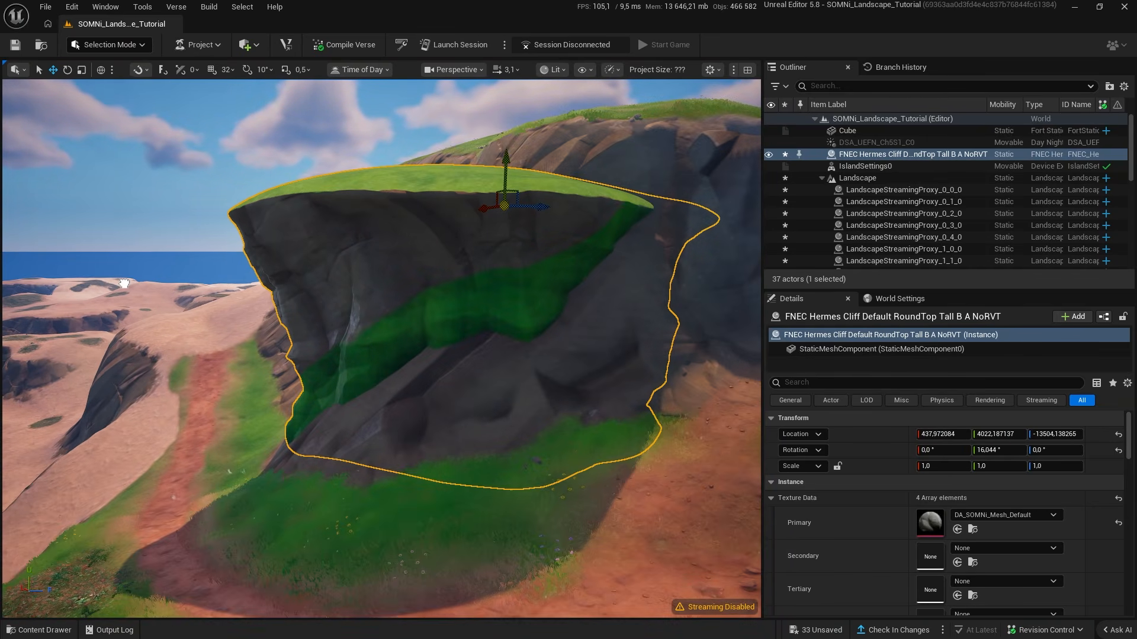
{"action": "right_click_drag", "start_coordinate": [225, 236], "coordinate": [384, 243]}
{"action": "key", "text": "a"}
{"action": "right_click_drag", "start_coordinate": [281, 367], "coordinate": [438, 402]}
{"action": "key", "text": "a"}
{"action": "key", "text": "a"}
{"action": "key", "text": "w"}
{"action": "key", "text": "f"}
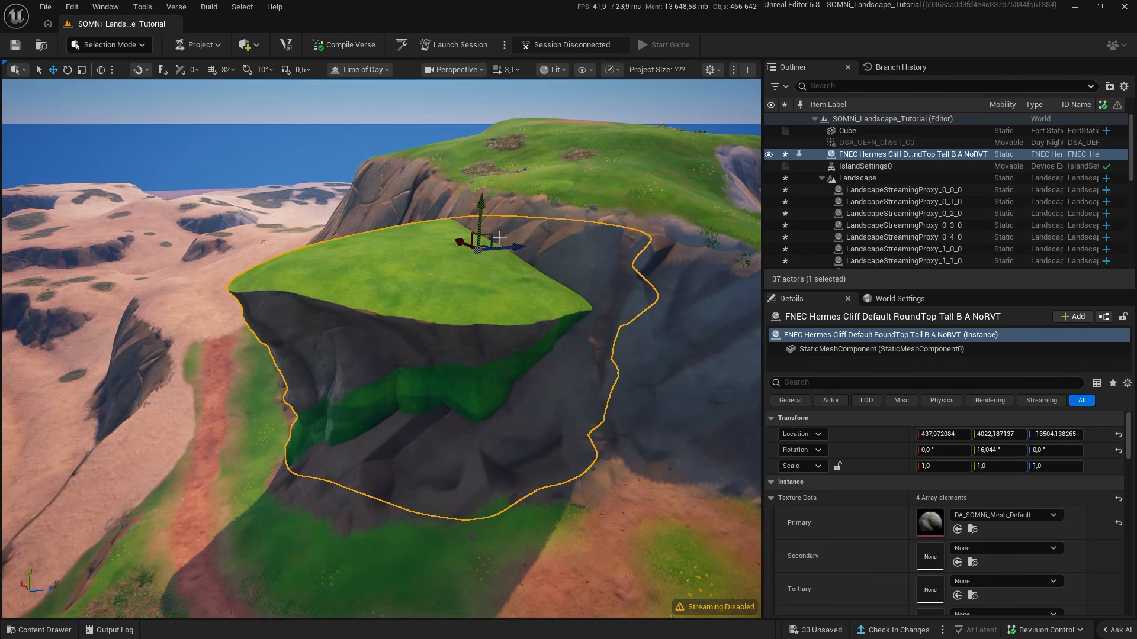
Move the cliff back onto the grassy meadow and deselect it.
{"action": "left_click_drag", "start_coordinate": [474, 252], "coordinate": [367, 269], "text": "shift"}
{"action": "right_click_drag", "start_coordinate": [320, 312], "coordinate": [320, 312]}
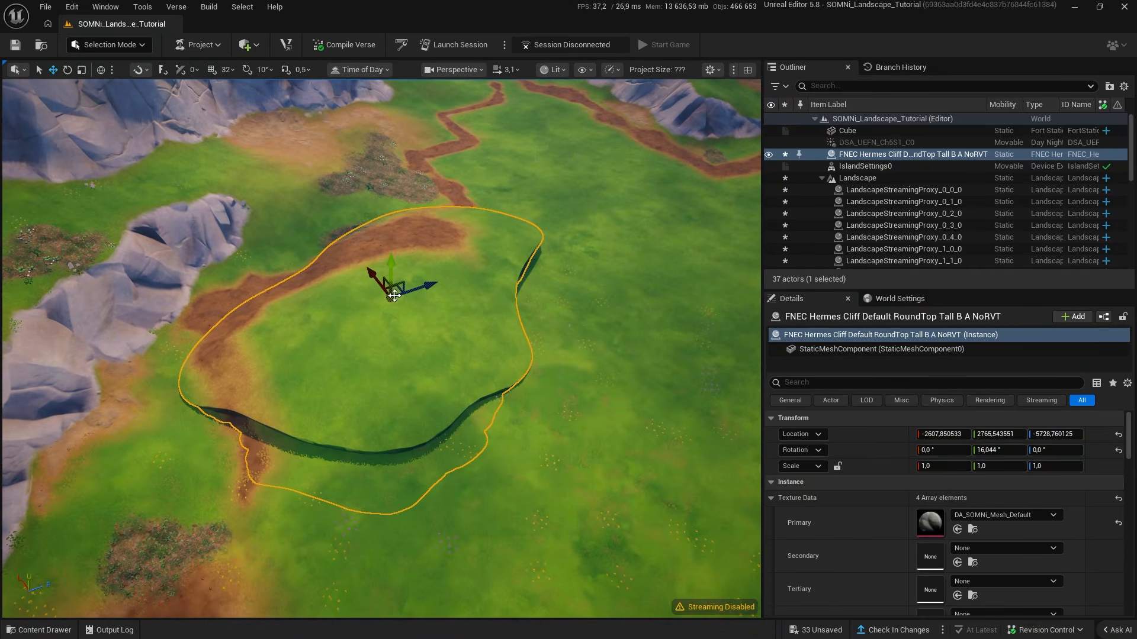
{"action": "left_click_drag", "start_coordinate": [398, 290], "coordinate": [389, 208], "text": "shift"}
{"action": "key", "text": "Escape"}
{"action": "right_click_drag", "start_coordinate": [389, 209], "coordinate": [389, 209]}
Retune h-LandscapeHeightOffset in MI_SOMNi_MeshTerrain to about -25524.27, with the cliff's base in close view.
{"action": "key", "text": "alt+Tab"}
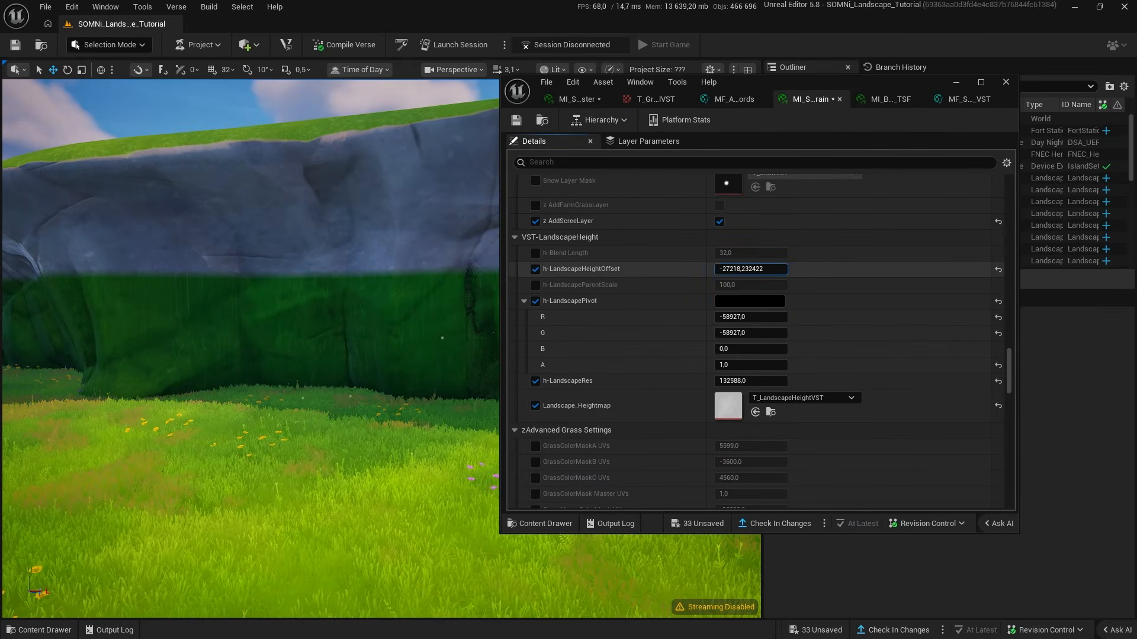
{"action": "right_click_drag", "start_coordinate": [391, 266], "coordinate": [426, 257]}
{"action": "key", "text": "w"}
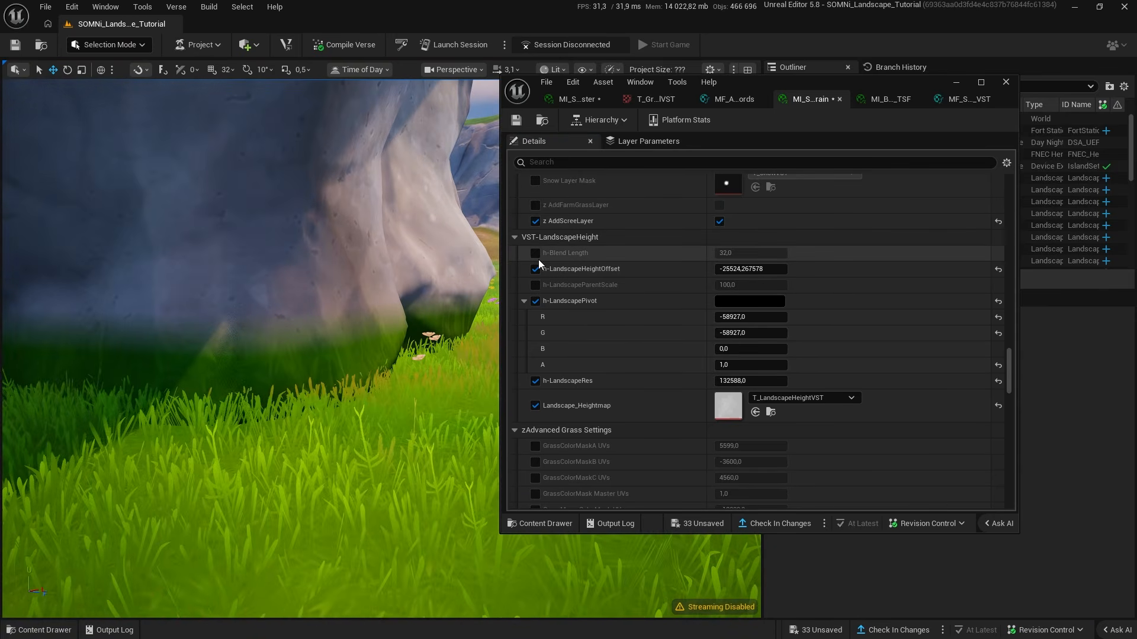
Override h-Blend Length with 64 and inspect the softer transition at the cliff's base.
{"action": "left_click", "coordinate": [531, 255]}
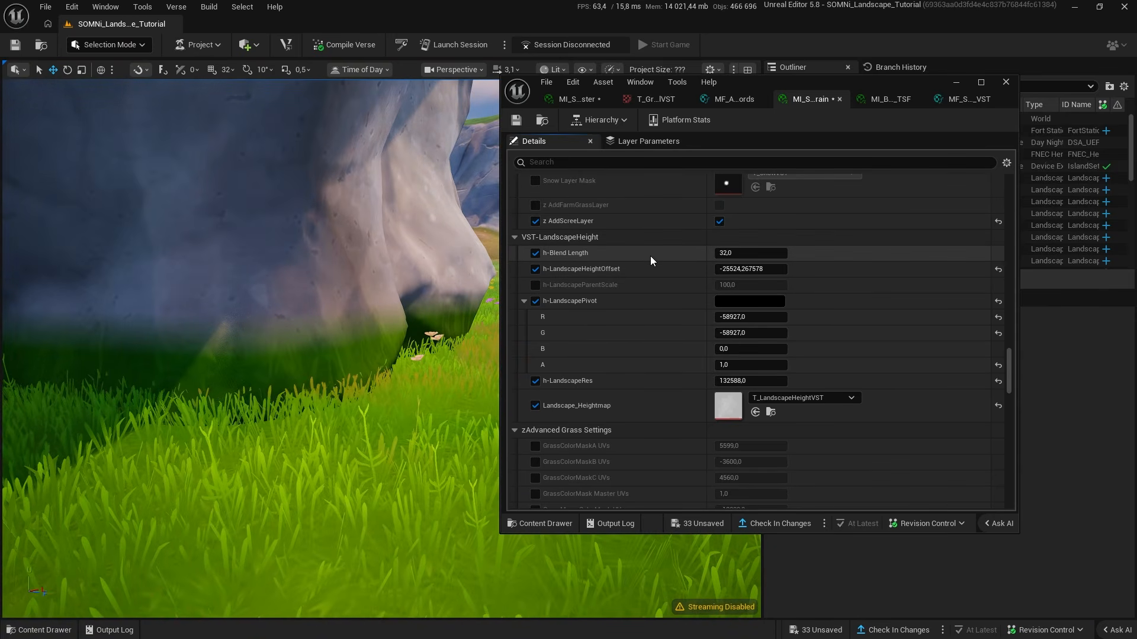
{"action": "left_click", "coordinate": [757, 255]}
{"action": "type", "text": "64"}
{"action": "key", "text": "Return"}
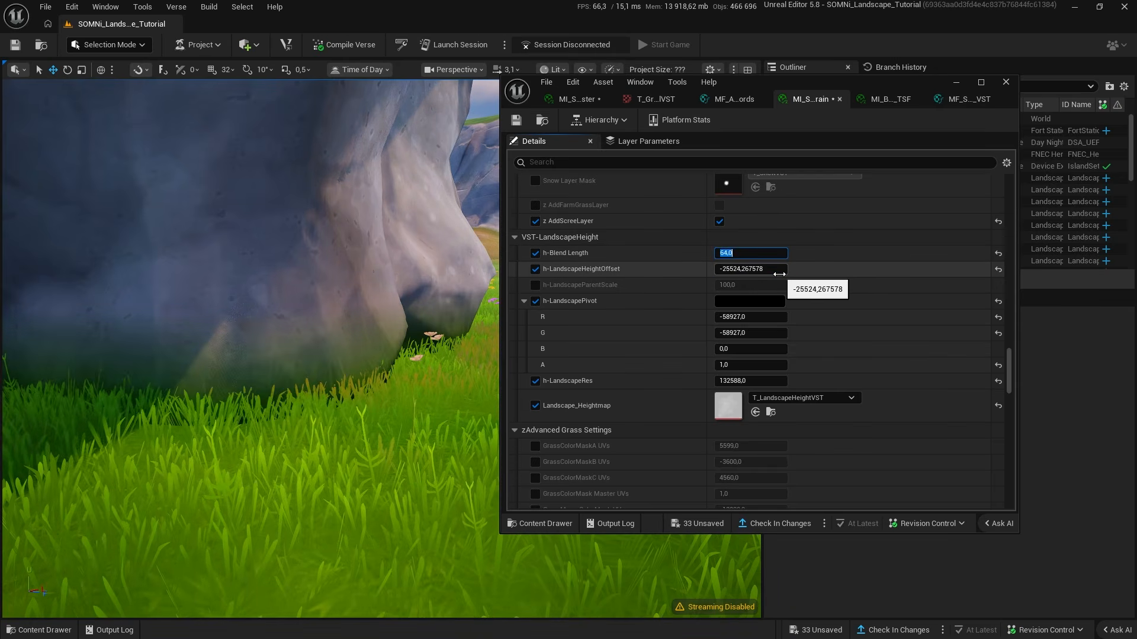
{"action": "key", "text": "s"}
{"action": "right_click_drag", "start_coordinate": [145, 291], "coordinate": [128, 248]}
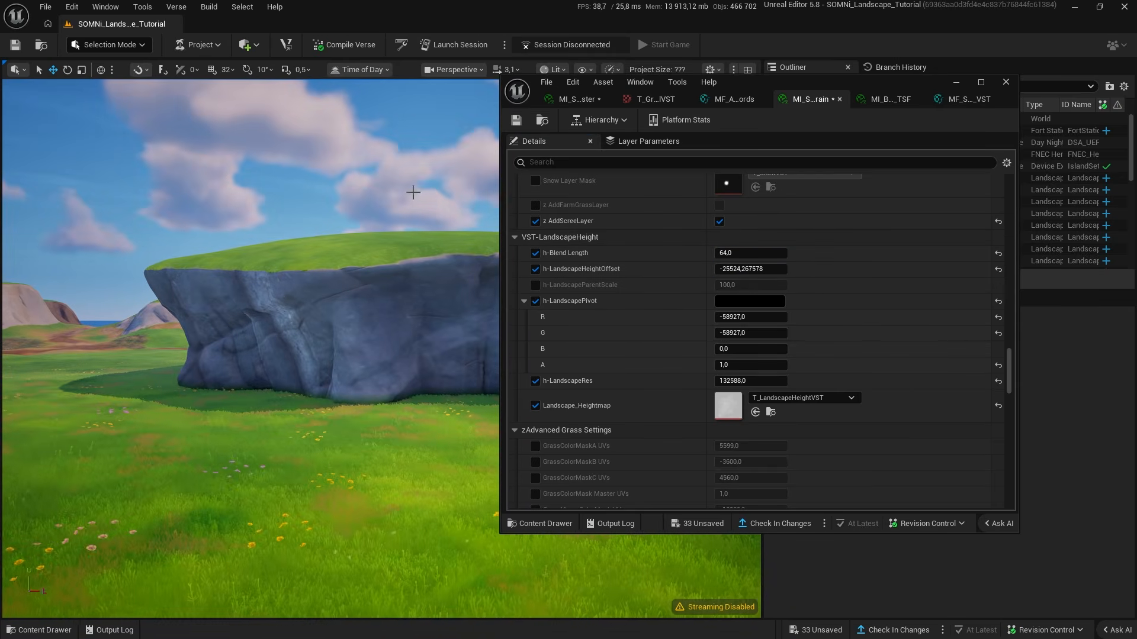
Lower the placed cliff into the meadow, save MI_SOMNi_MeshTerrain and inspect the blend along the cliff's base.
{"action": "left_click", "coordinate": [958, 84]}
{"action": "right_click_drag", "start_coordinate": [415, 231], "coordinate": [331, 263]}
{"action": "left_click", "coordinate": [412, 229]}
{"action": "left_click_drag", "start_coordinate": [403, 187], "coordinate": [400, 277]}
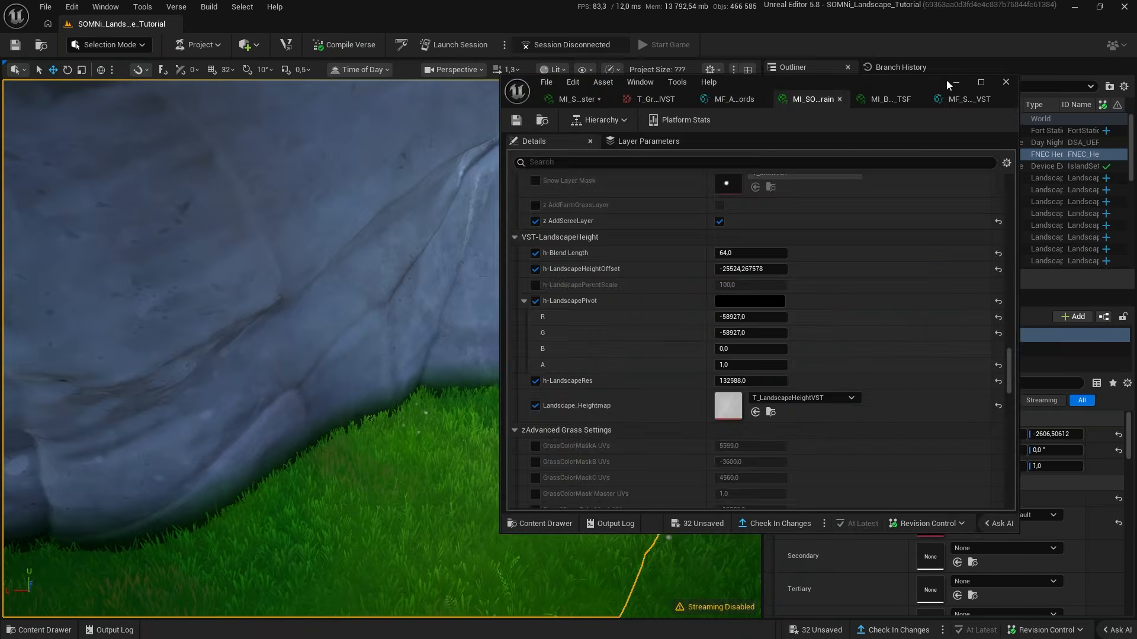
{"action": "left_click", "coordinate": [954, 84]}
{"action": "mouse_move", "coordinate": [474, 296]}
{"action": "right_mouse_down"}
{"action": "mouse_move", "coordinate": [426, 285]}
{"action": "mouse_move", "coordinate": [468, 314]}
{"action": "right_mouse_up"}
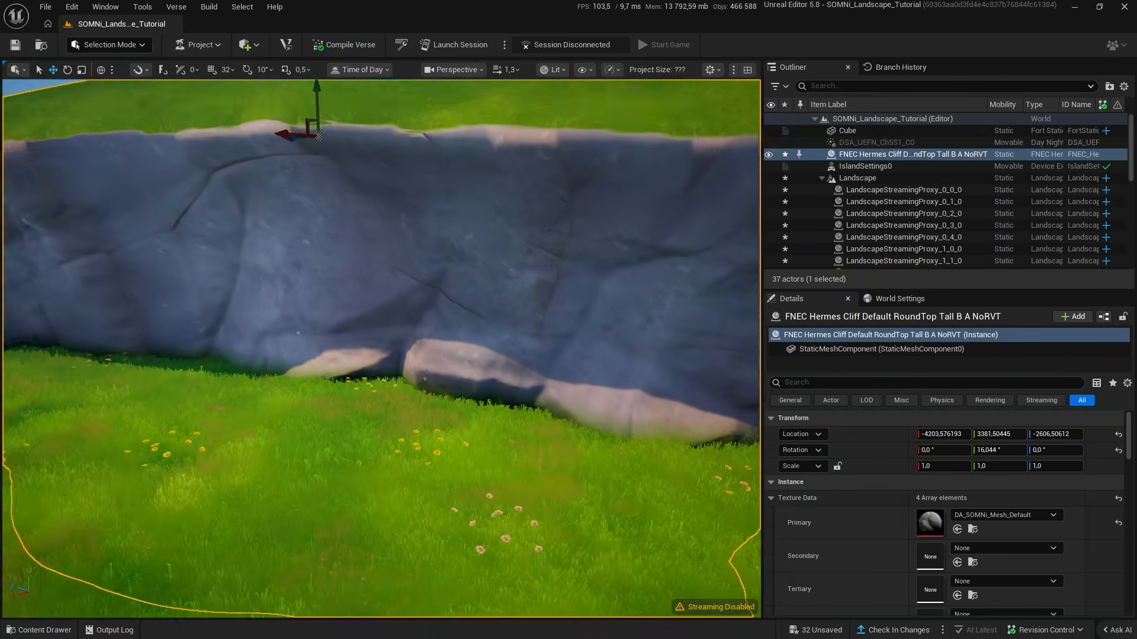
{"action": "right_click_drag", "start_coordinate": [395, 285], "coordinate": [384, 277]}
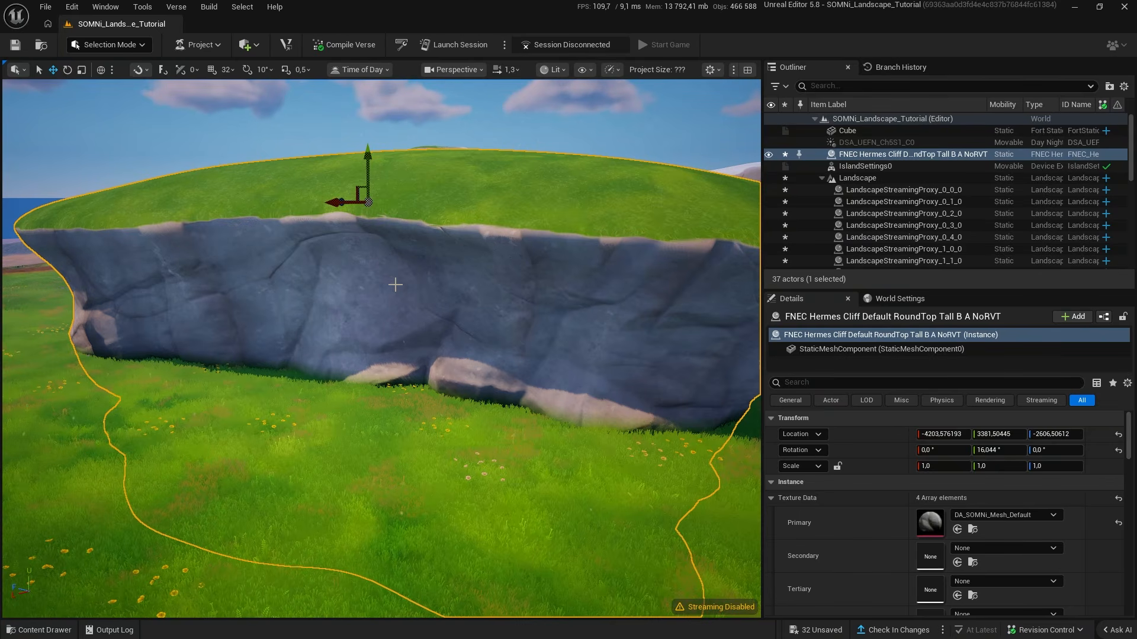
Select the cliff's StaticMeshComponent and shift the cliff vertically to check the ground blend from another side.
{"action": "left_click", "coordinate": [876, 348]}
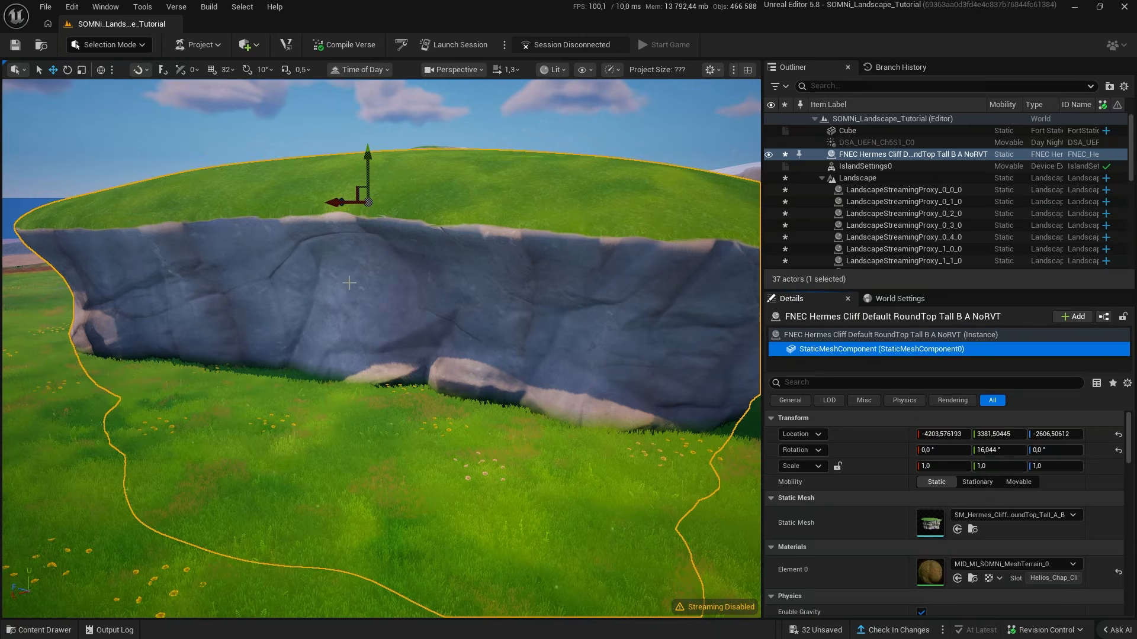
{"action": "right_click_drag", "start_coordinate": [343, 278], "coordinate": [214, 296]}
{"action": "key", "text": "w"}
{"action": "key", "text": "f"}
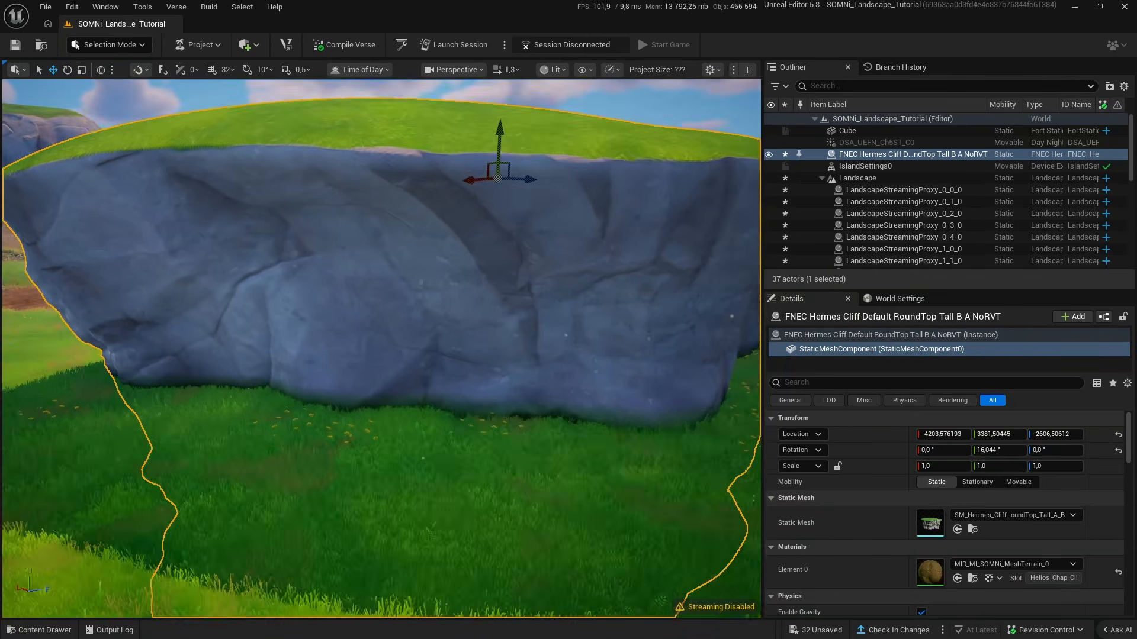
{"action": "left_click_drag", "start_coordinate": [480, 114], "coordinate": [475, 230]}
{"action": "left_click_drag", "start_coordinate": [474, 231], "coordinate": [475, 204]}
In MF_SOMNi_VST, assign T_LandscapeHeightVST from MI_SOMNi_MeshTerrain as the Landscape_Heightmap node's default texture.
{"action": "key", "text": "alt+Tab"}
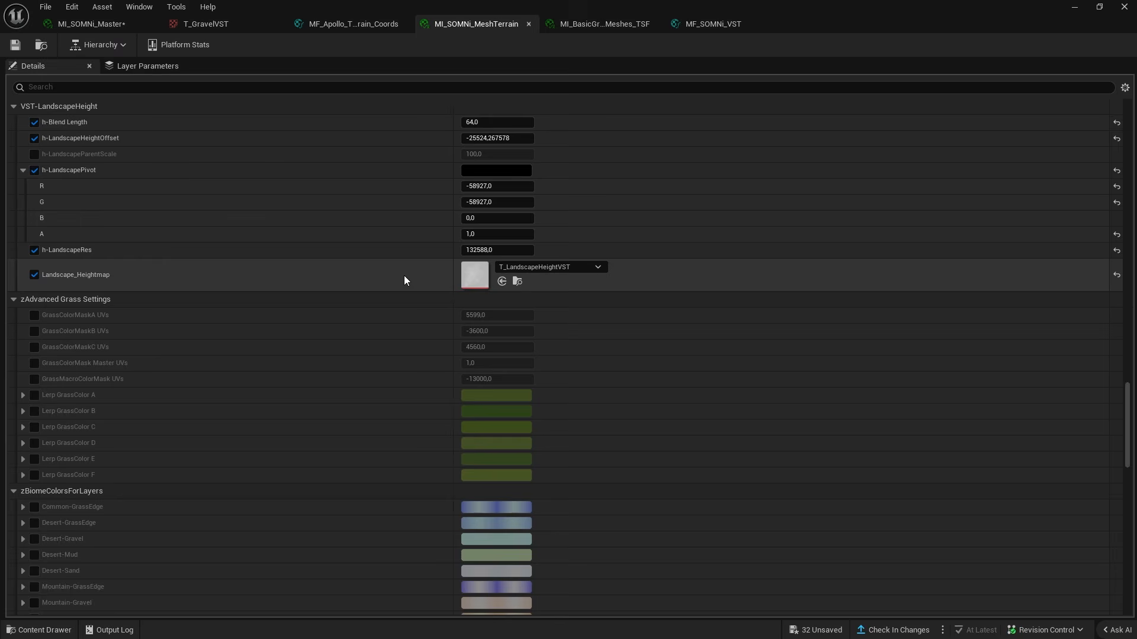
{"action": "scroll", "coordinate": [403, 276], "scroll_direction": "up", "scroll_amount": 3}
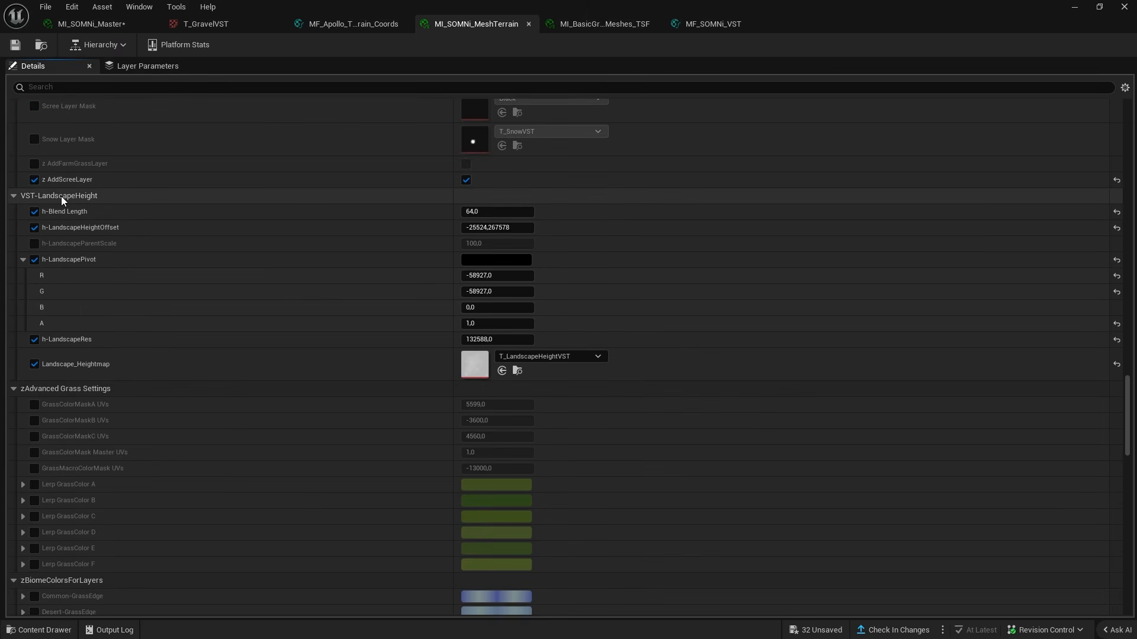
{"action": "left_click", "coordinate": [710, 24]}
{"action": "scroll", "coordinate": [673, 153], "scroll_direction": "down", "scroll_amount": 5}
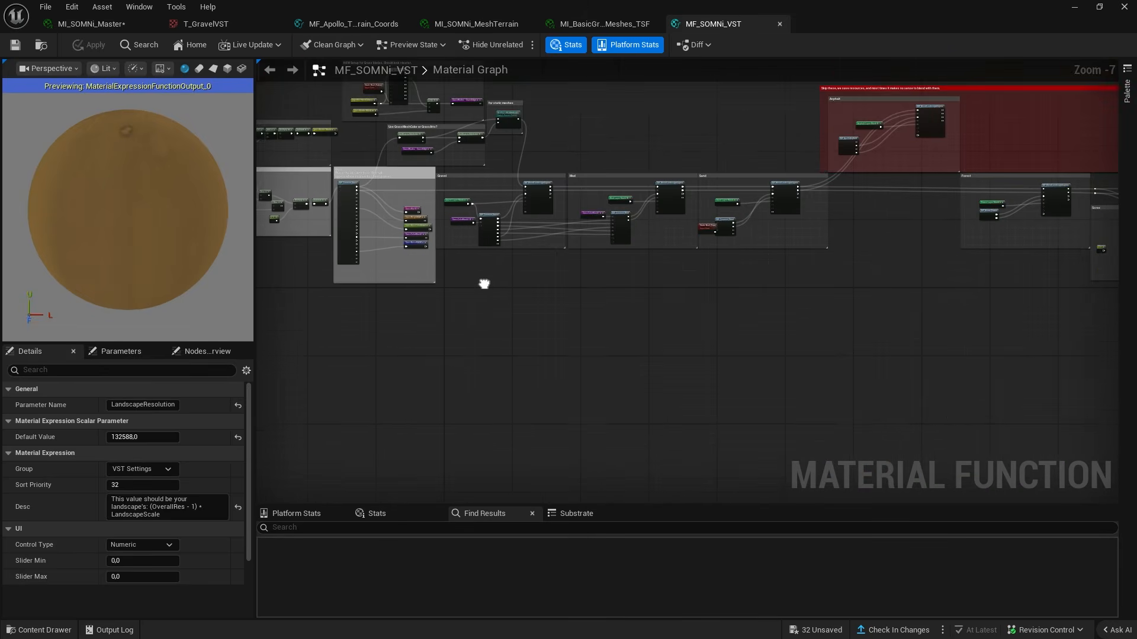
{"action": "scroll", "coordinate": [484, 284], "scroll_direction": "up", "scroll_amount": 7}
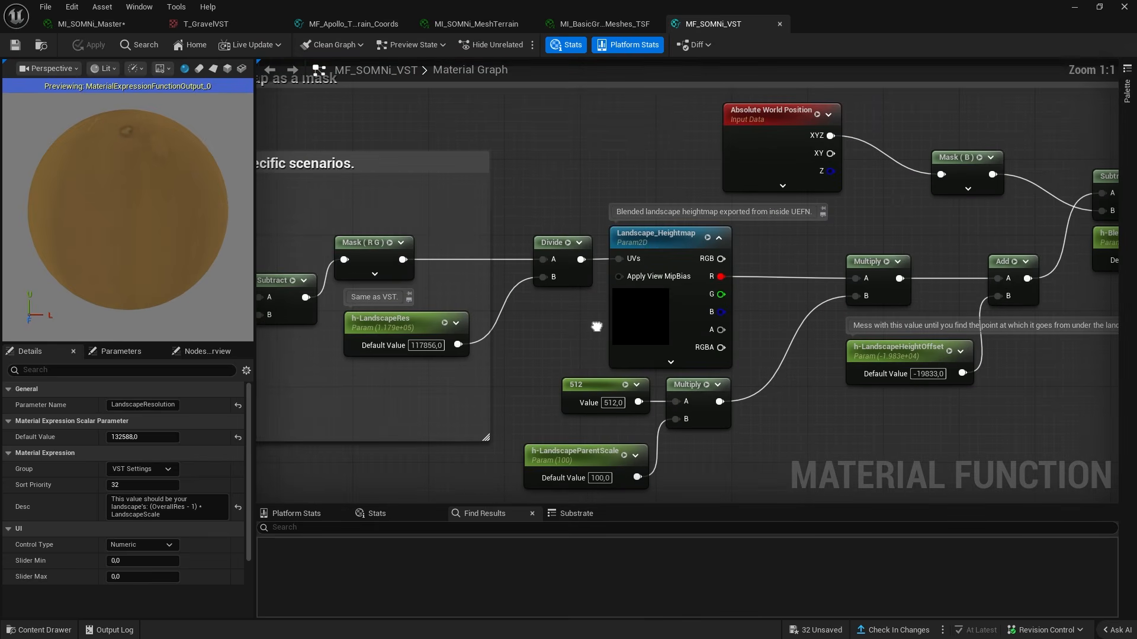
{"action": "left_click", "coordinate": [612, 331]}
{"action": "left_click_drag", "start_coordinate": [426, 24], "coordinate": [572, 30]}
{"action": "left_click", "coordinate": [717, 24]}
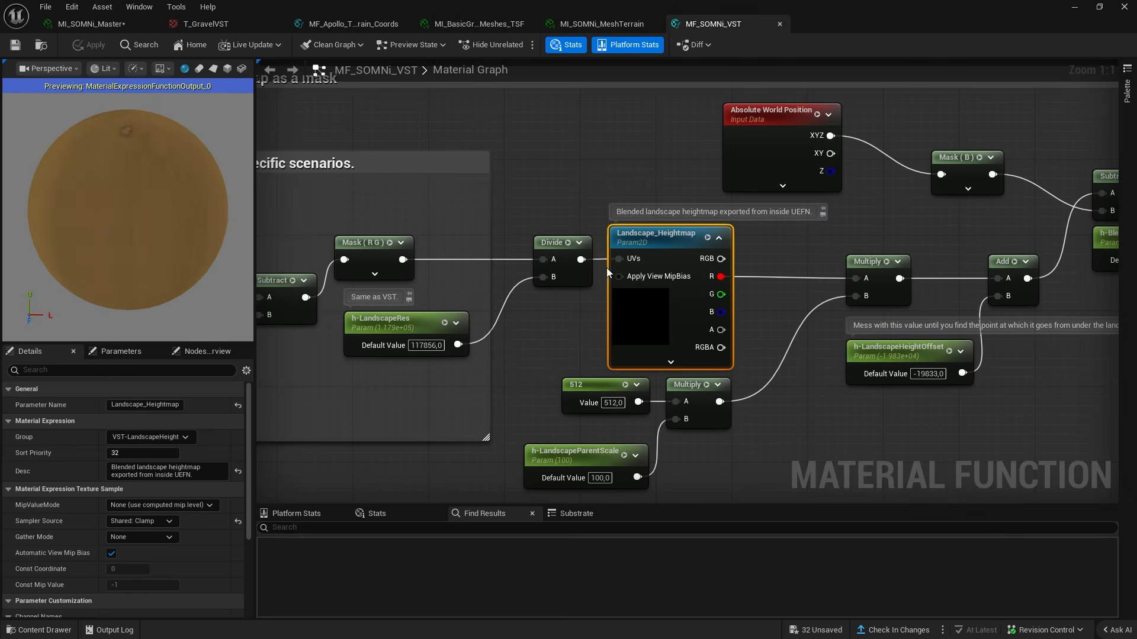
{"action": "scroll", "coordinate": [89, 533], "scroll_direction": "down", "scroll_amount": 5}
{"action": "left_click", "coordinate": [89, 560], "text": "shift"}
Copy MI_SOMNi_MeshTerrain's h-LandscapePivot value to its MF_SOMNi_VST node and set h-Blend Length's default to 64.
{"action": "left_click", "coordinate": [598, 24]}
{"action": "right_click", "coordinate": [402, 261], "text": "shift"}
{"action": "left_click", "coordinate": [687, 25]}
{"action": "right_click_drag", "start_coordinate": [683, 264], "coordinate": [916, 206]}
{"action": "left_click", "coordinate": [367, 249]}
{"action": "scroll", "coordinate": [77, 441], "scroll_direction": "up", "scroll_amount": 4}
{"action": "left_click", "coordinate": [590, 26]}
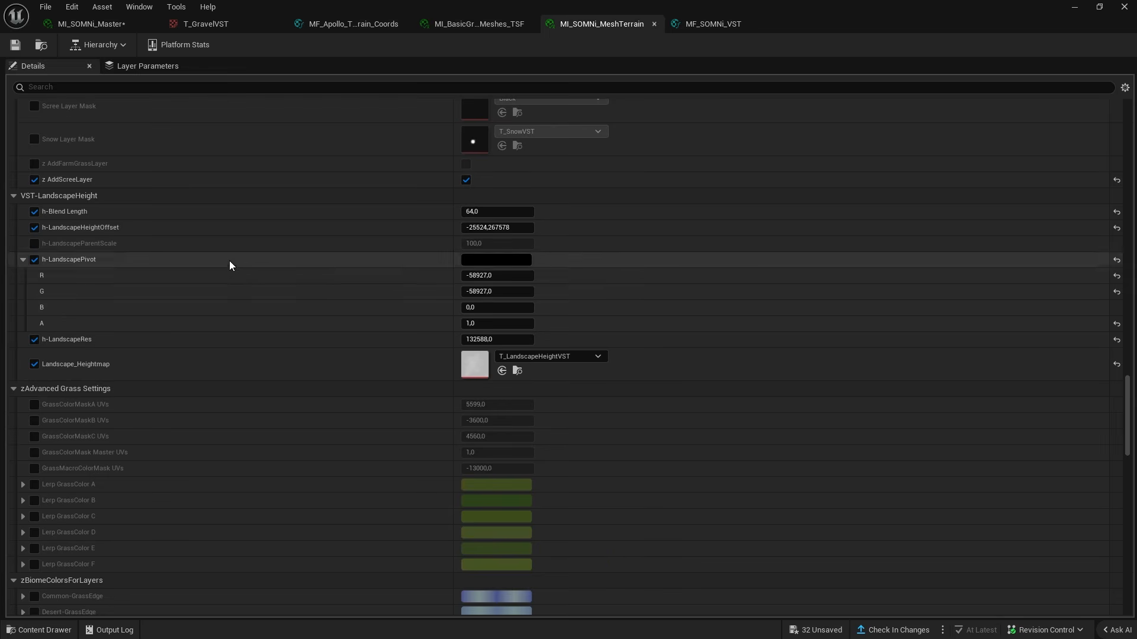
{"action": "left_click", "coordinate": [704, 25]}
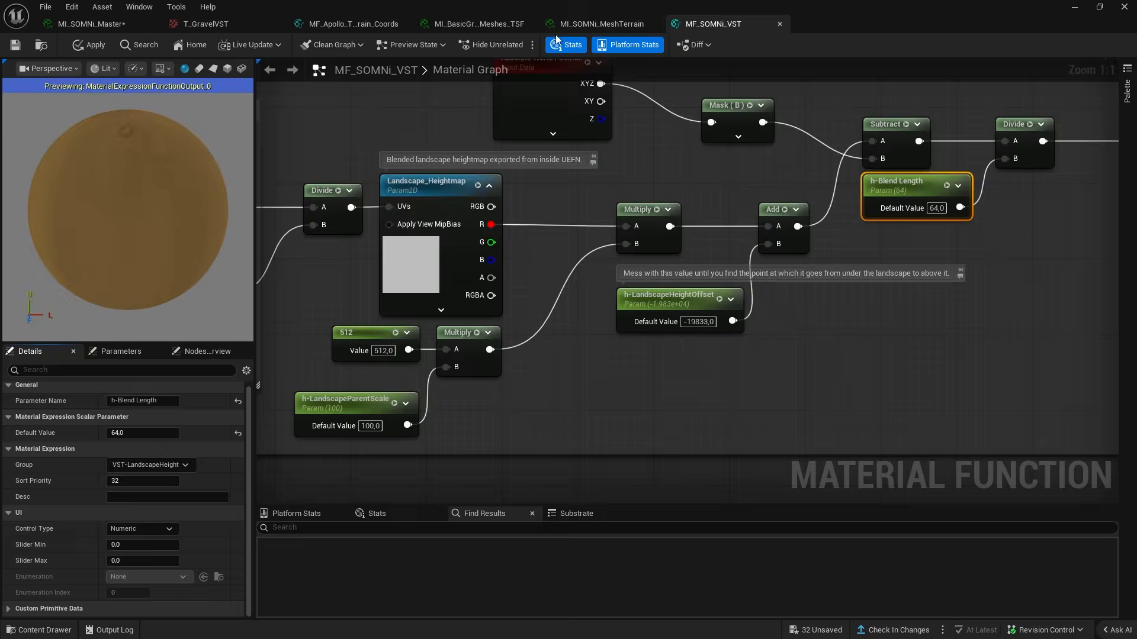
In MF_SOMNi_VST, set the h-LandscapeRes node's default value to 132588 to match MI_SOMNi_MeshTerrain, and save the function.
{"action": "left_click", "coordinate": [602, 23]}
{"action": "left_click", "coordinate": [710, 24]}
{"action": "right_click_drag", "start_coordinate": [349, 398], "coordinate": [632, 355]}
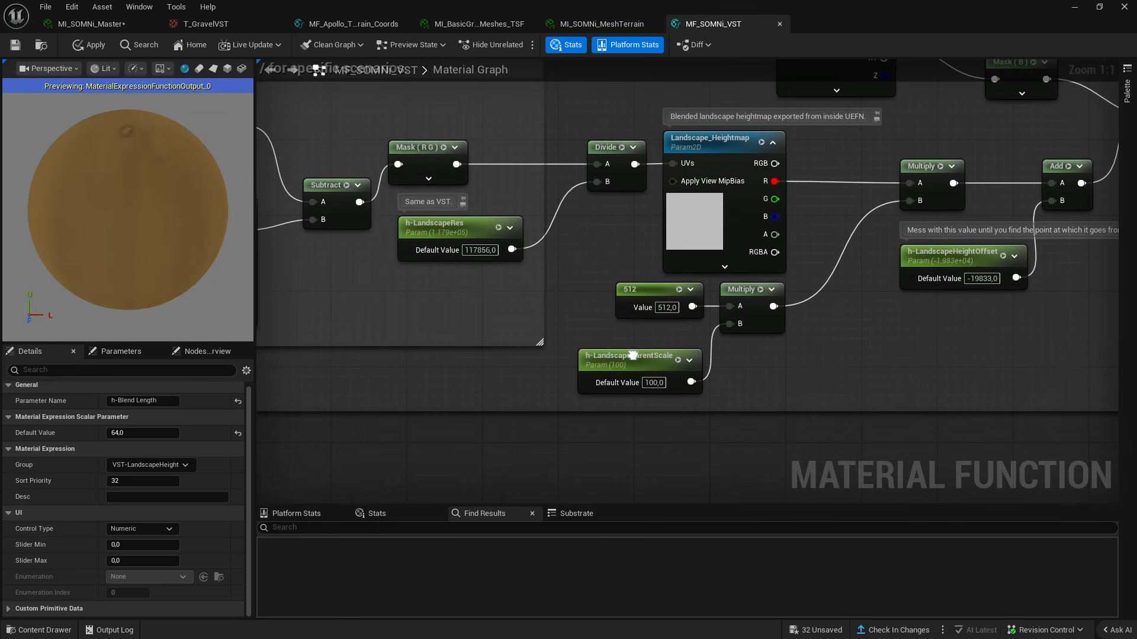
{"action": "left_click", "coordinate": [438, 225]}
{"action": "left_click", "coordinate": [73, 437], "text": "shift"}
{"action": "left_click", "coordinate": [15, 45]}
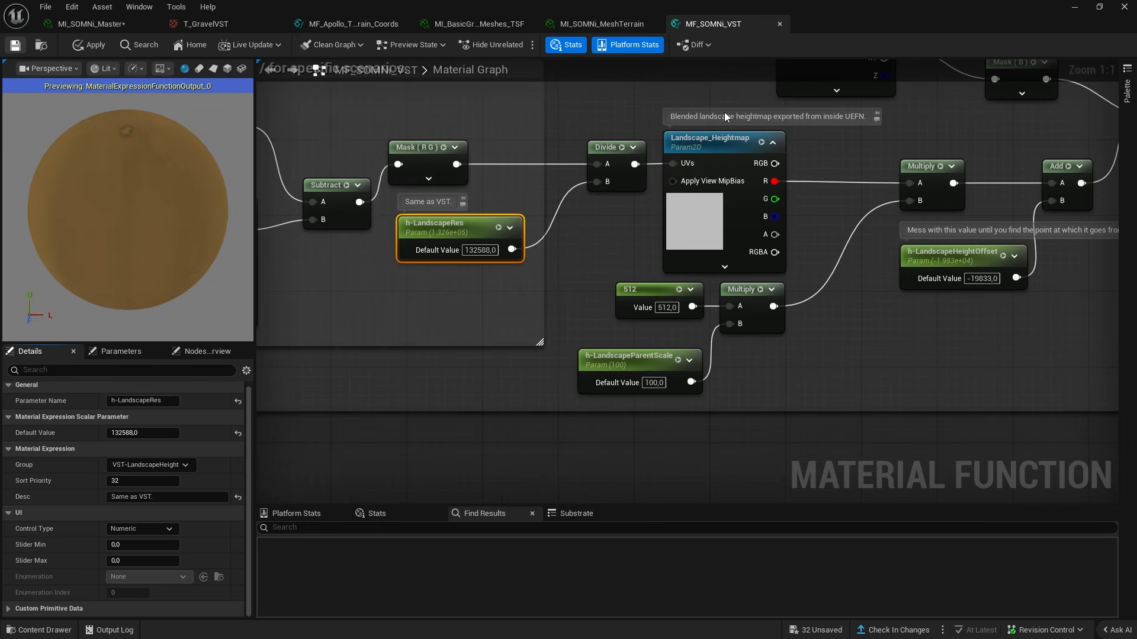
Lower the placed cliff in the level to a height of about 2766 and inspect its blend with the surrounding grass.
{"action": "left_click", "coordinate": [1078, 7]}
{"action": "scroll", "coordinate": [570, 243], "scroll_direction": "down", "scroll_amount": 6}
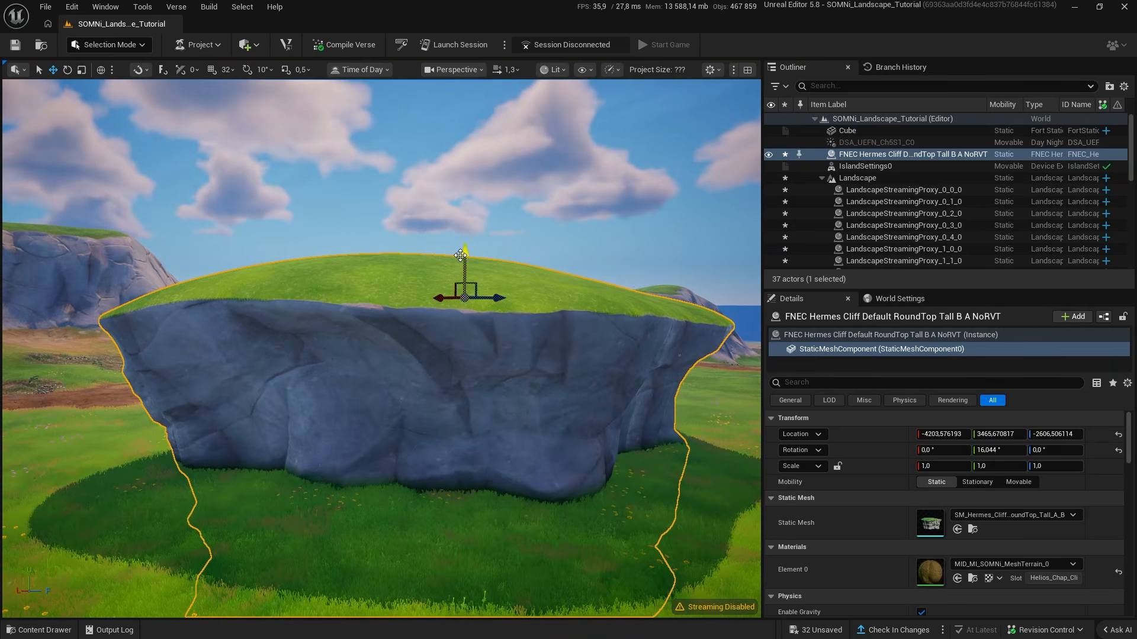
{"action": "left_click_drag", "start_coordinate": [460, 255], "coordinate": [461, 398], "text": "shift"}
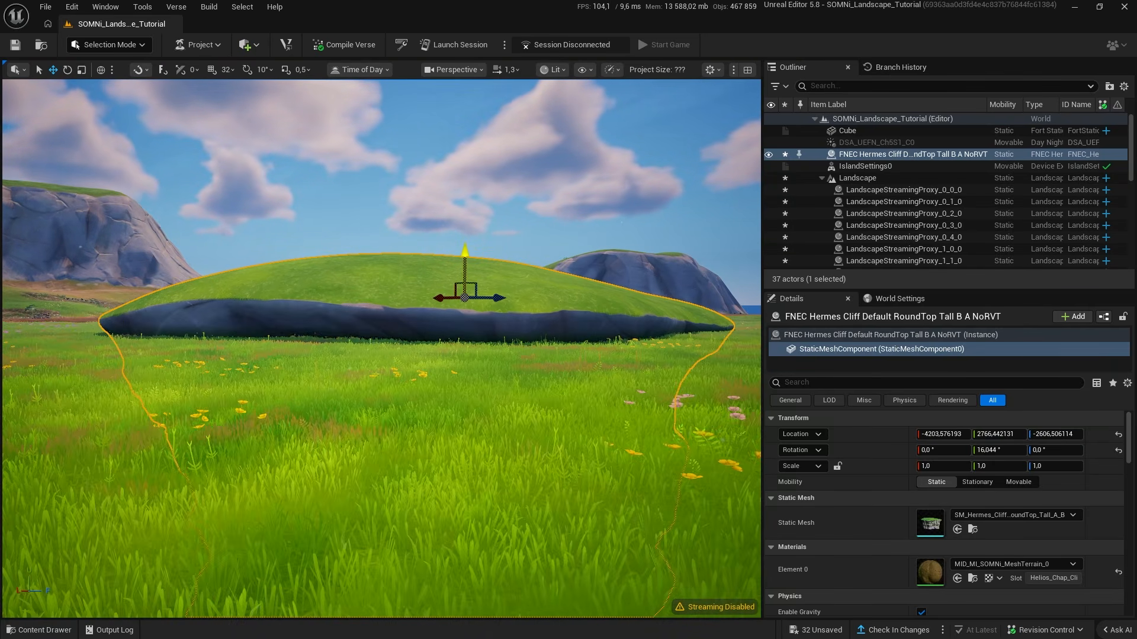
{"action": "key", "text": "w"}
{"action": "right_click_drag", "start_coordinate": [464, 254], "coordinate": [332, 272]}
{"action": "scroll", "coordinate": [504, 269], "scroll_direction": "up", "scroll_amount": 2}
{"action": "key", "text": "Escape"}
{"action": "key", "text": "w"}
{"action": "scroll", "coordinate": [390, 284], "scroll_direction": "down", "scroll_amount": 3}
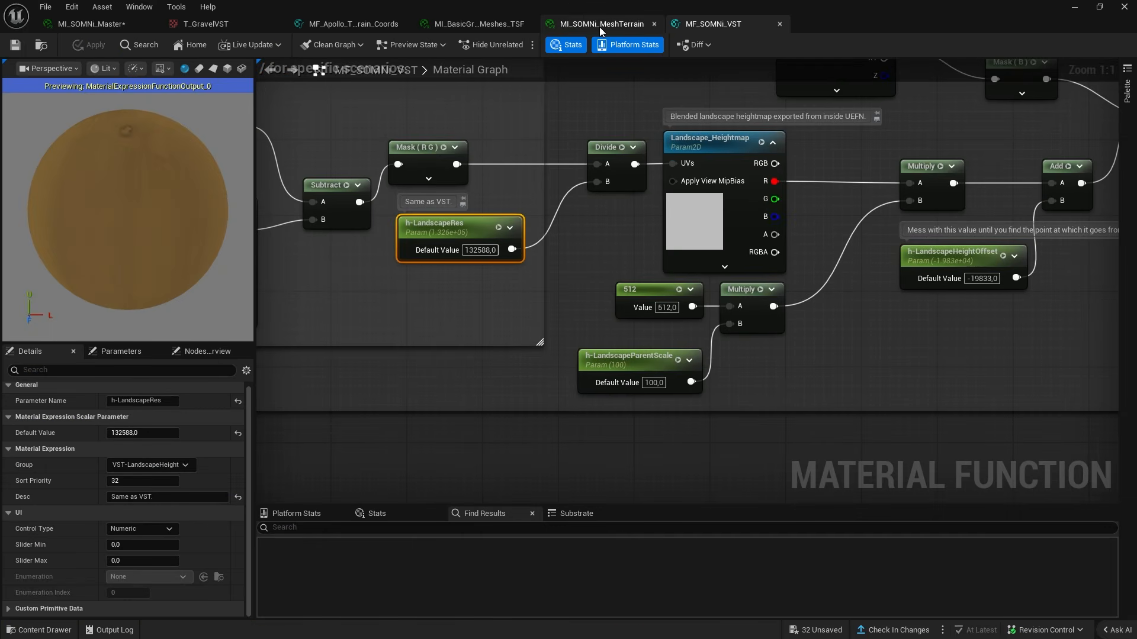
In MI_SOMNi_MeshTerrain, disable the Landscape_Heightmap, h-LandscapeRes, h-LandscapePivot, h-LandscapeHeightOffset and h-Blend Length overrides.
{"action": "left_click", "coordinate": [560, 24]}
{"action": "scroll", "coordinate": [497, 196], "scroll_direction": "down", "scroll_amount": 5}
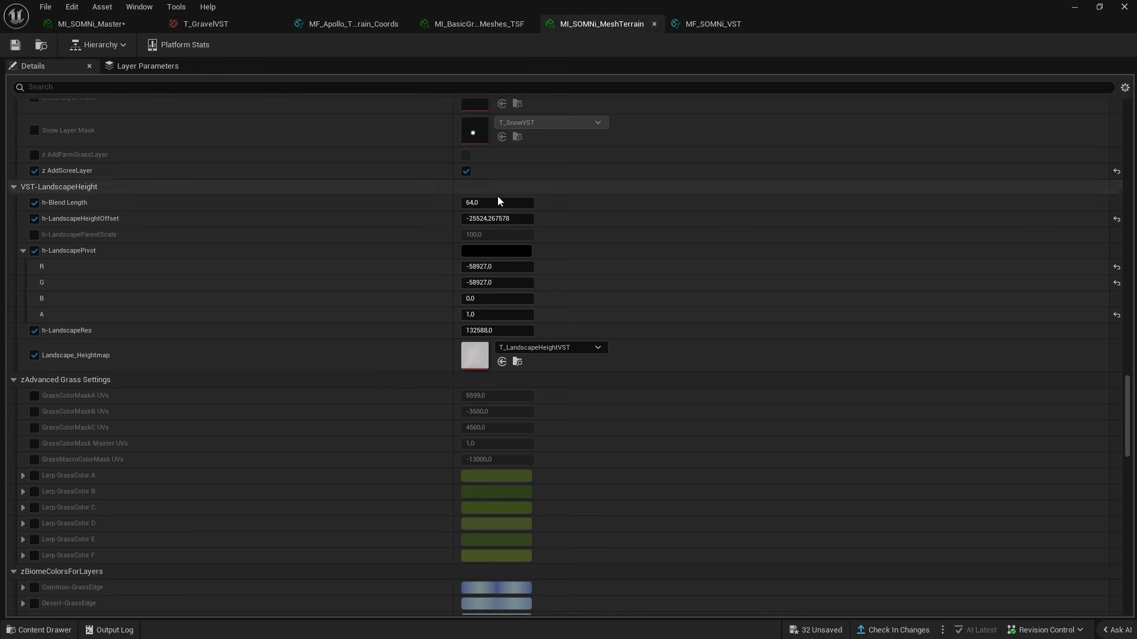
{"action": "left_click", "coordinate": [34, 355]}
{"action": "left_click", "coordinate": [34, 330]}
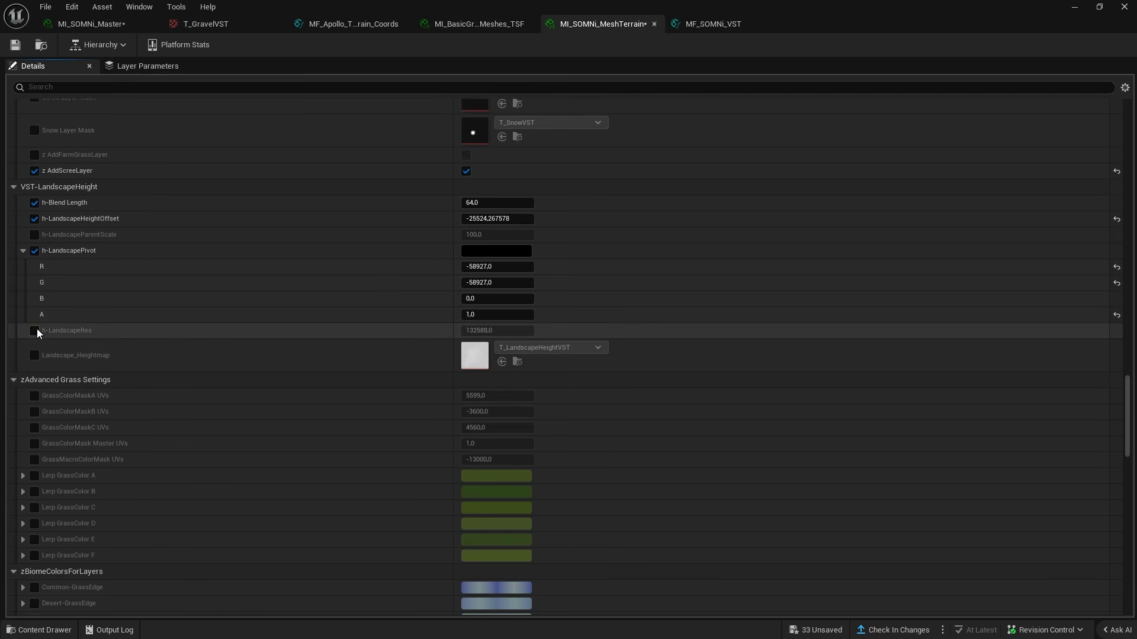
{"action": "left_click", "coordinate": [33, 251]}
{"action": "left_click", "coordinate": [36, 219]}
{"action": "left_click", "coordinate": [36, 203]}
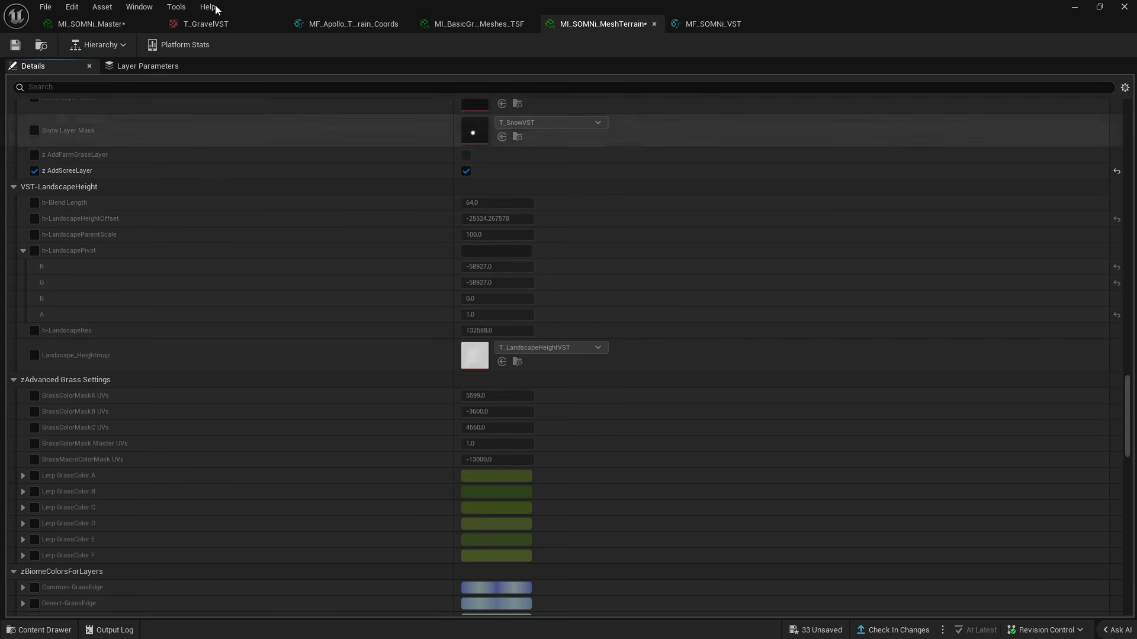
Examine the cliff's base in the level and check the default values of the VST height nodes in MF_SOMNi_VST.
{"action": "left_click_drag", "start_coordinate": [391, 7], "coordinate": [483, 137]}
{"action": "left_click", "coordinate": [773, 158]}
{"action": "left_click_drag", "start_coordinate": [773, 162], "coordinate": [942, 143]}
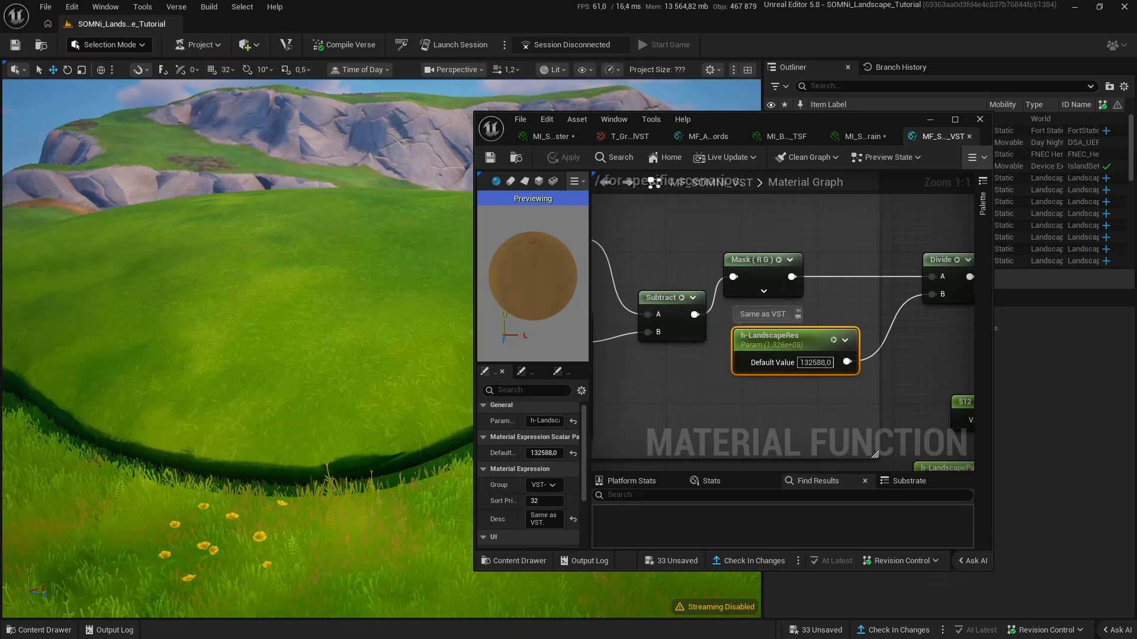
{"action": "right_click_drag", "start_coordinate": [296, 298], "coordinate": [347, 300]}
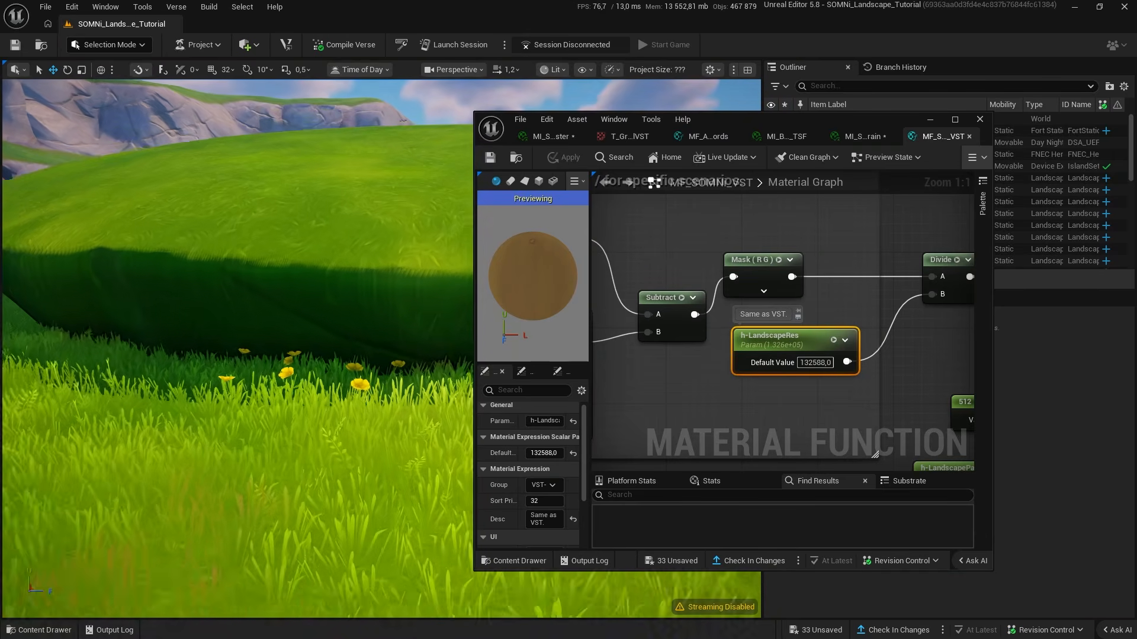
{"action": "left_click", "coordinate": [955, 119]}
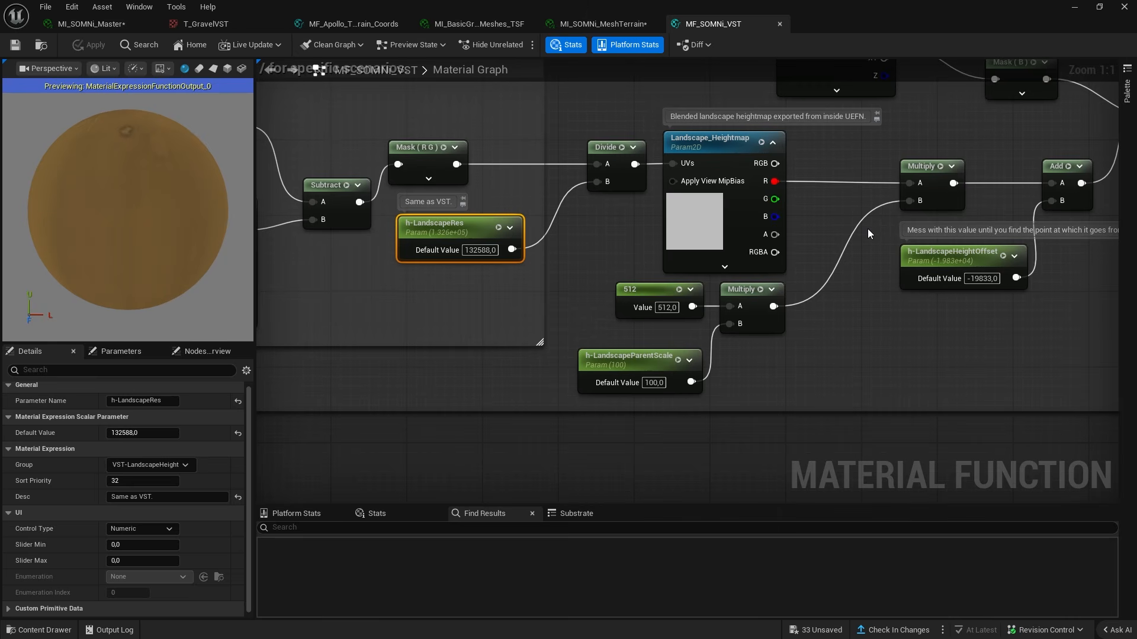
{"action": "right_click_drag", "start_coordinate": [449, 292], "coordinate": [320, 287]}
{"action": "left_click", "coordinate": [664, 322]}
{"action": "right_click_drag", "start_coordinate": [636, 234], "coordinate": [456, 255]}
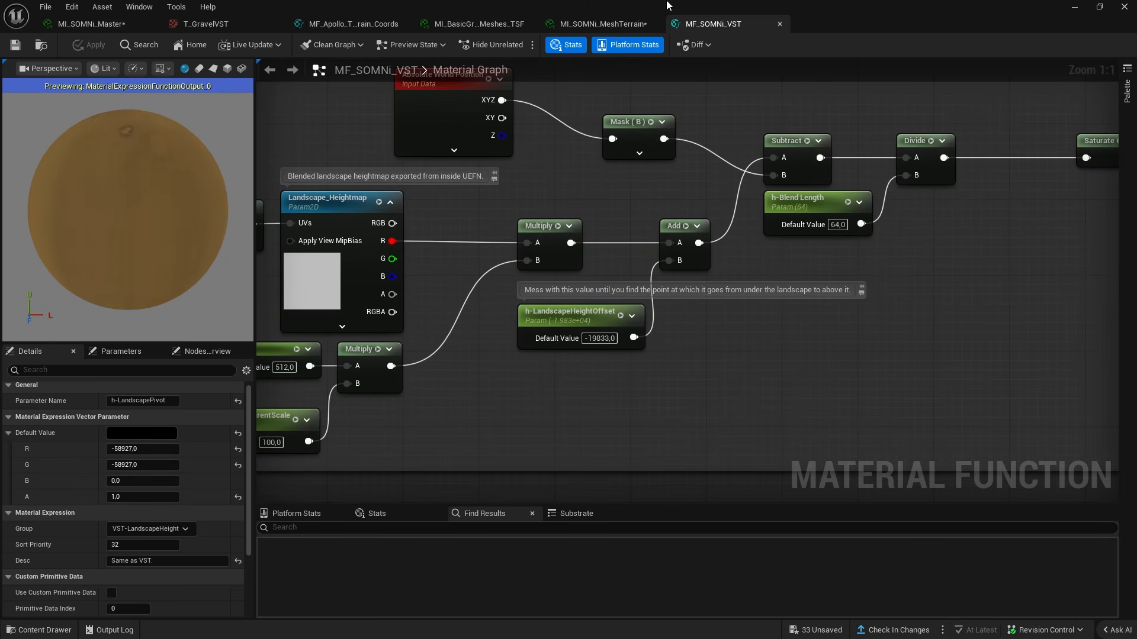
Re-enable the h-LandscapeHeightOffset override in MI_SOMNi_MeshTerrain and compare its value with the MF_SOMNi_VST node.
{"action": "double_click", "coordinate": [685, 19]}
{"action": "left_click", "coordinate": [855, 161]}
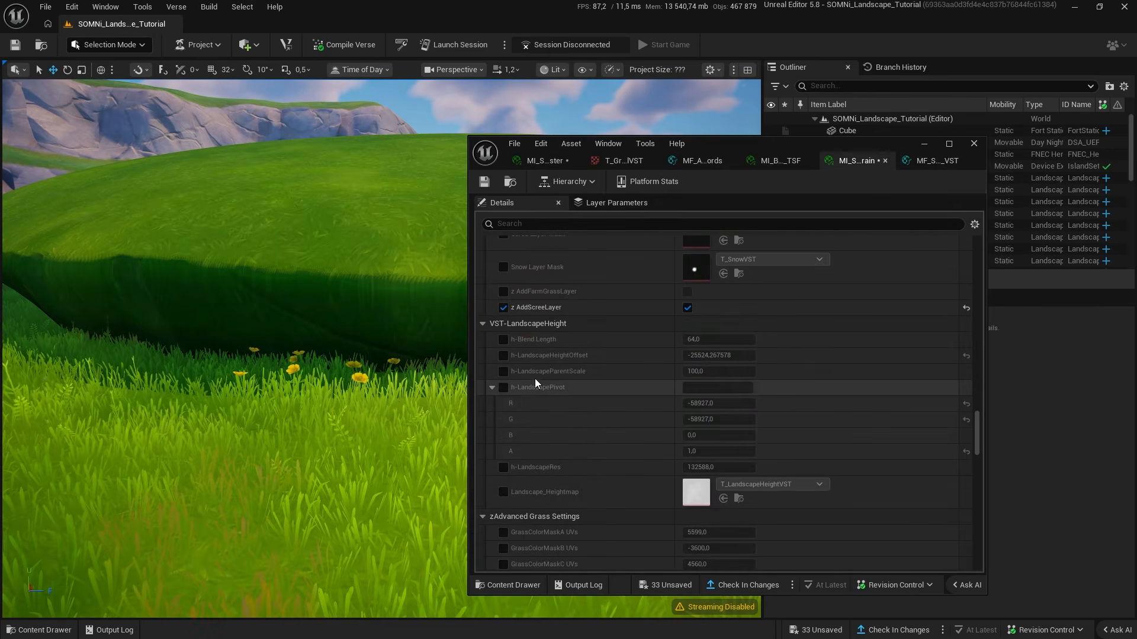
{"action": "left_click", "coordinate": [508, 355]}
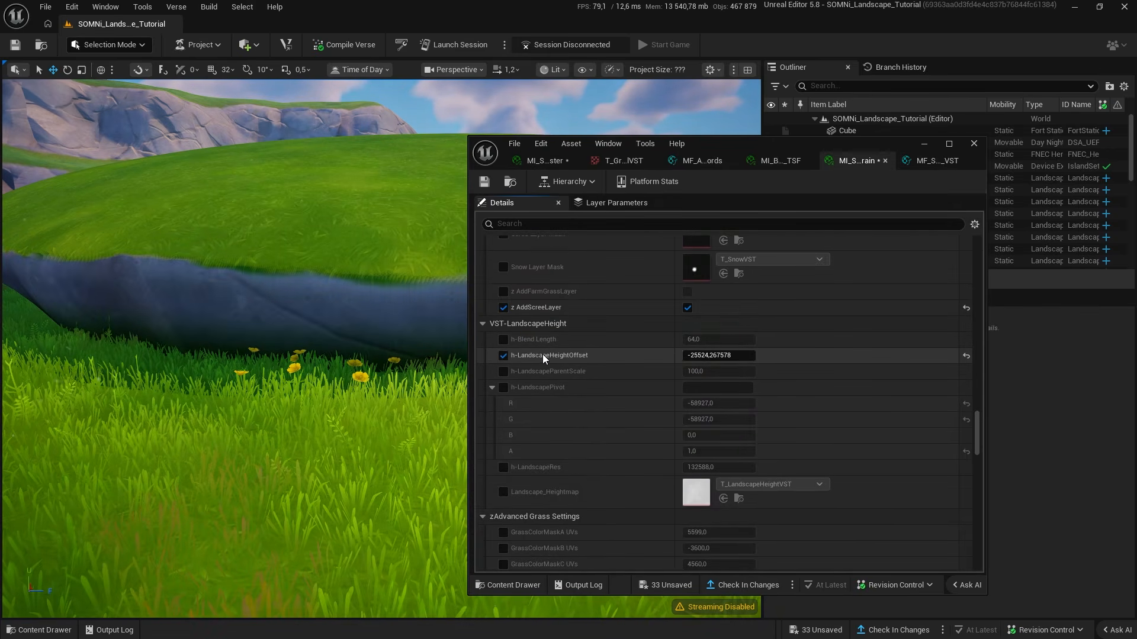
{"action": "left_click", "coordinate": [937, 161]}
{"action": "left_click", "coordinate": [856, 160]}
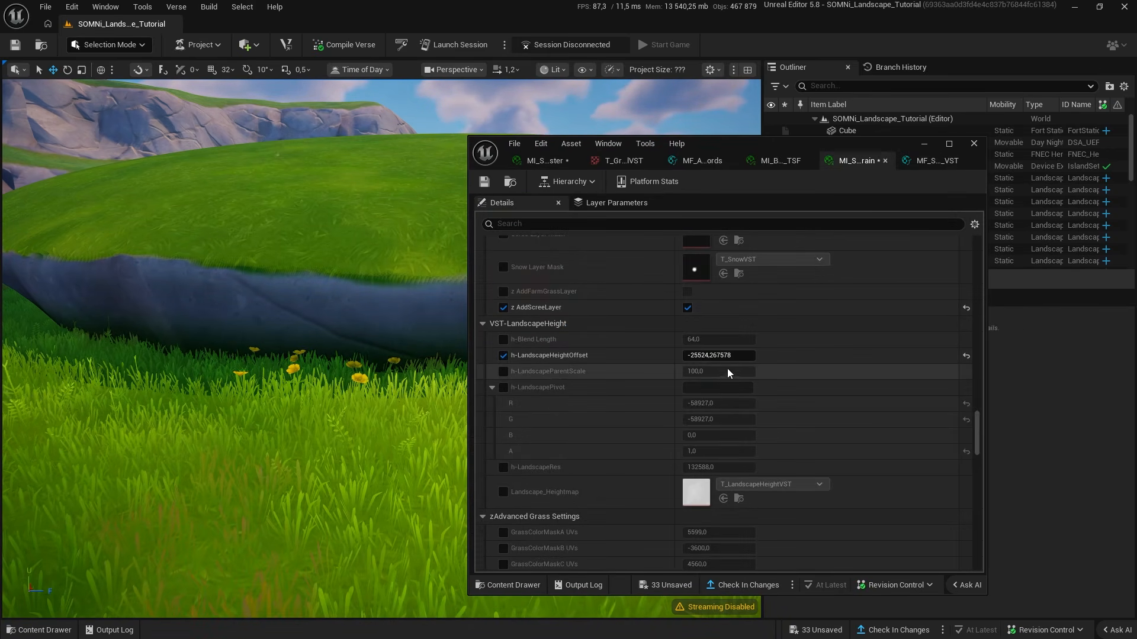
Set h-LandscapeHeightOffset in MI_SOMNi_MeshTerrain to -25525 and save the material instance.
{"action": "left_click", "coordinate": [718, 355]}
{"action": "left_click_drag", "start_coordinate": [719, 355], "coordinate": [695, 355]}
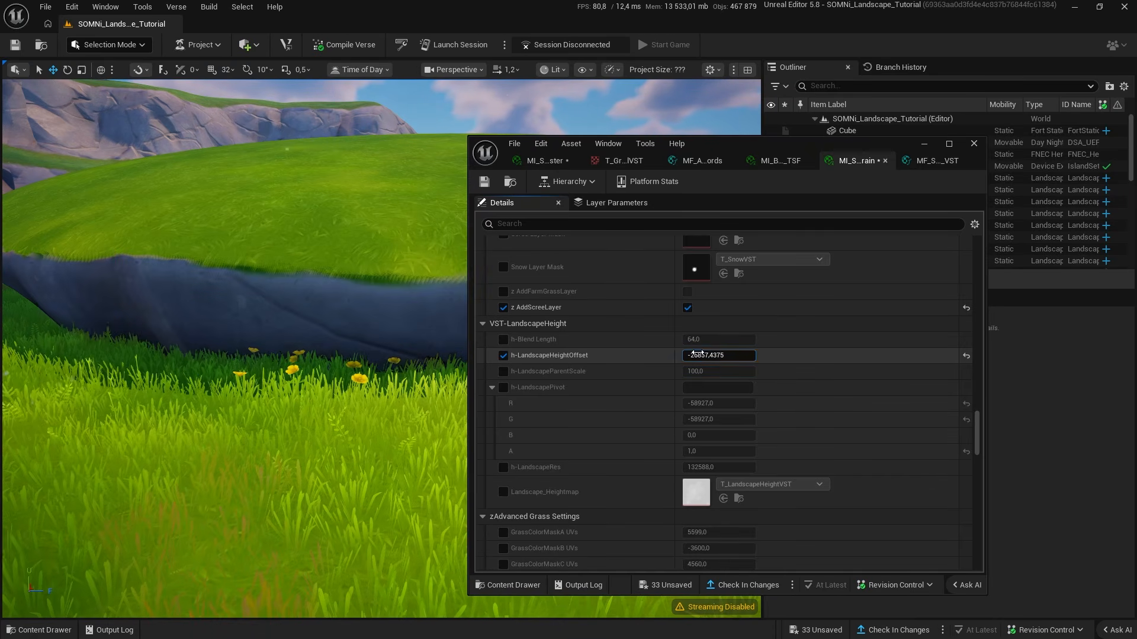
{"action": "left_click", "coordinate": [697, 354]}
{"action": "key", "text": "BackSpace"}
{"action": "key", "text": "BackSpace"}
{"action": "key", "text": "BackSpace"}
{"action": "key", "text": "BackSpace"}
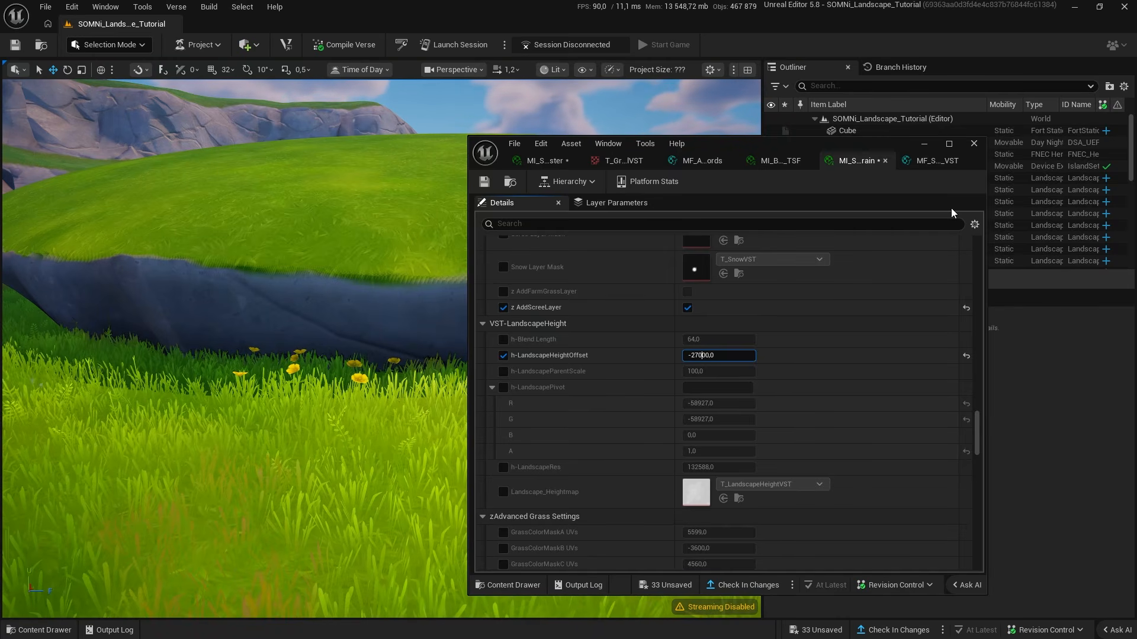
{"action": "key", "text": "BackSpace"}
{"action": "key", "text": "BackSpace"}
{"action": "type", "text": "55"}
{"action": "key", "text": "Return"}
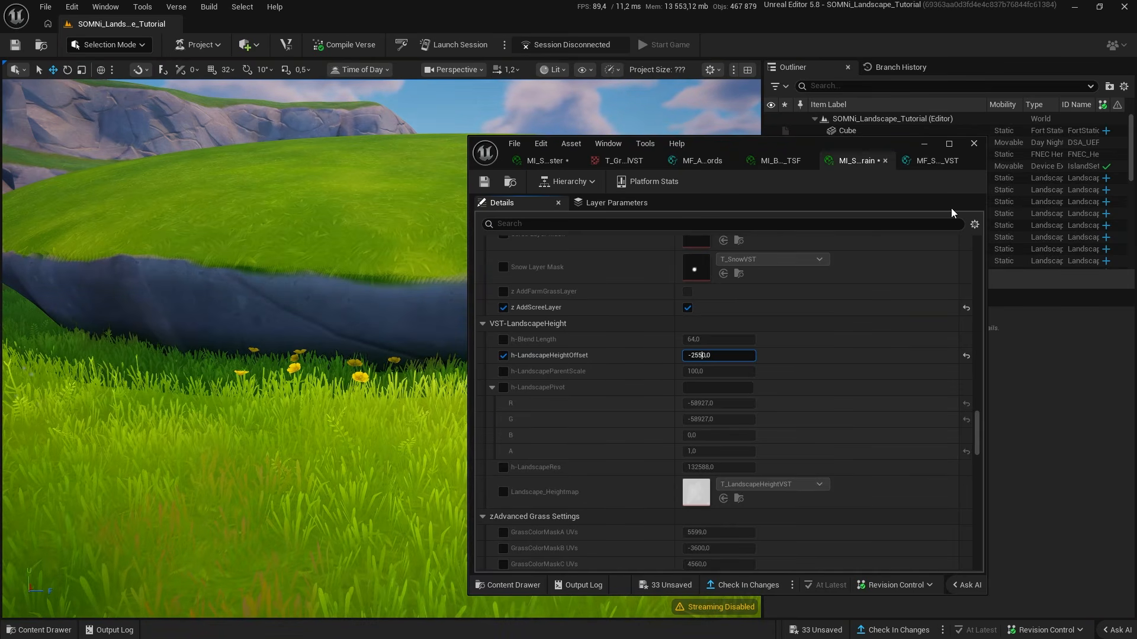
{"action": "type", "text": "25"}
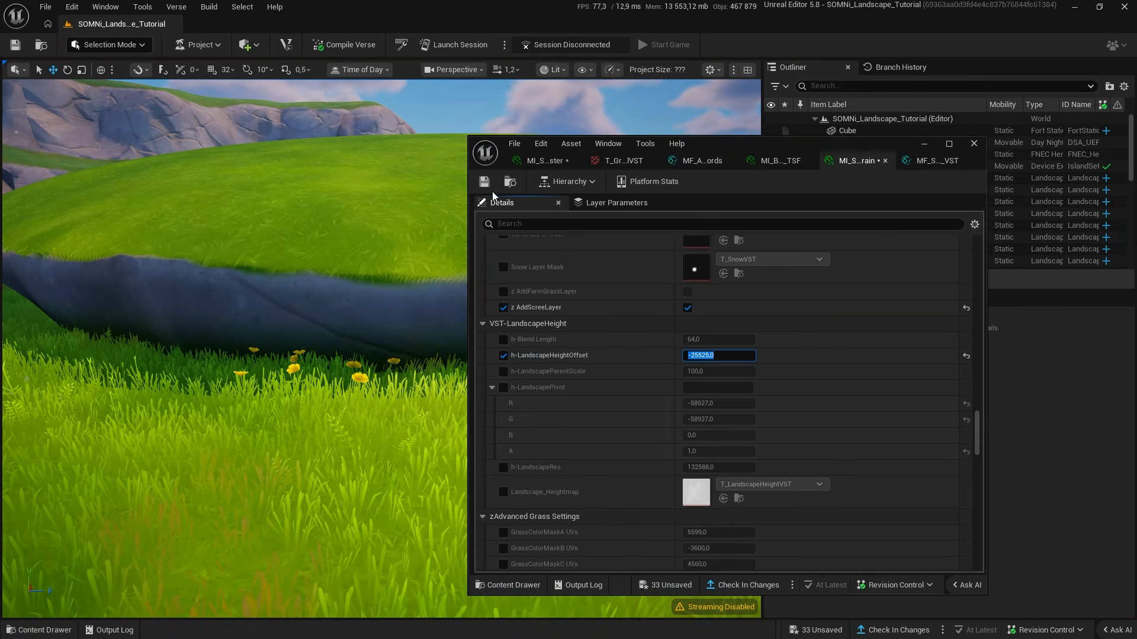
{"action": "left_click", "coordinate": [484, 182]}
In MF_SOMNi_VST, set the h-LandscapeHeightOffset node's default value to -25525, save, and return to the level.
{"action": "left_click", "coordinate": [919, 161]}
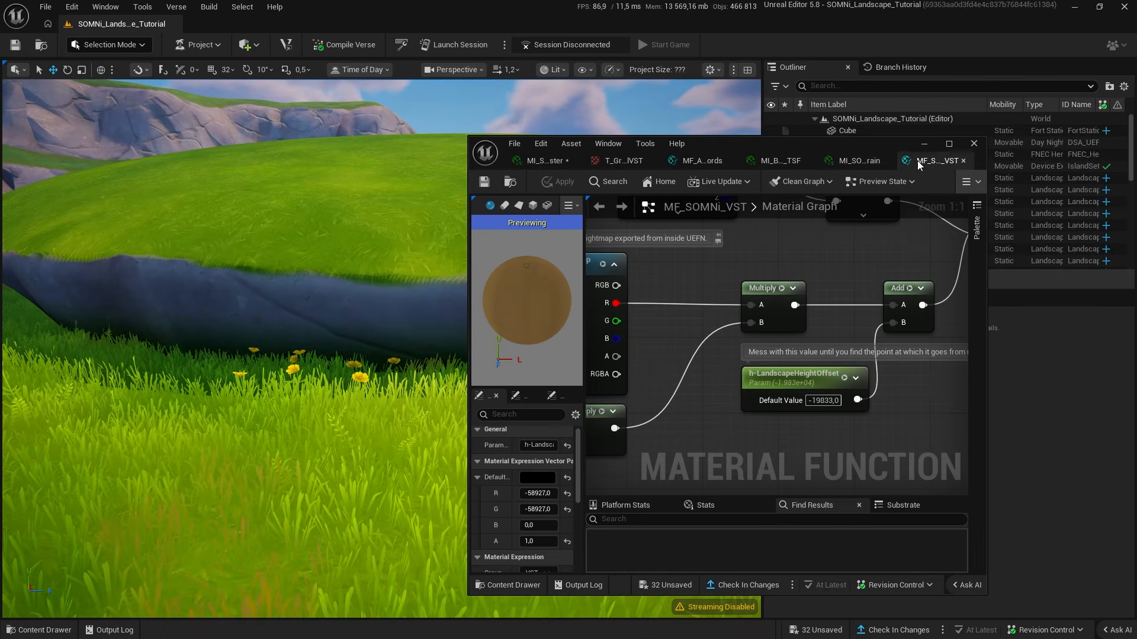
{"action": "left_click", "coordinate": [758, 395]}
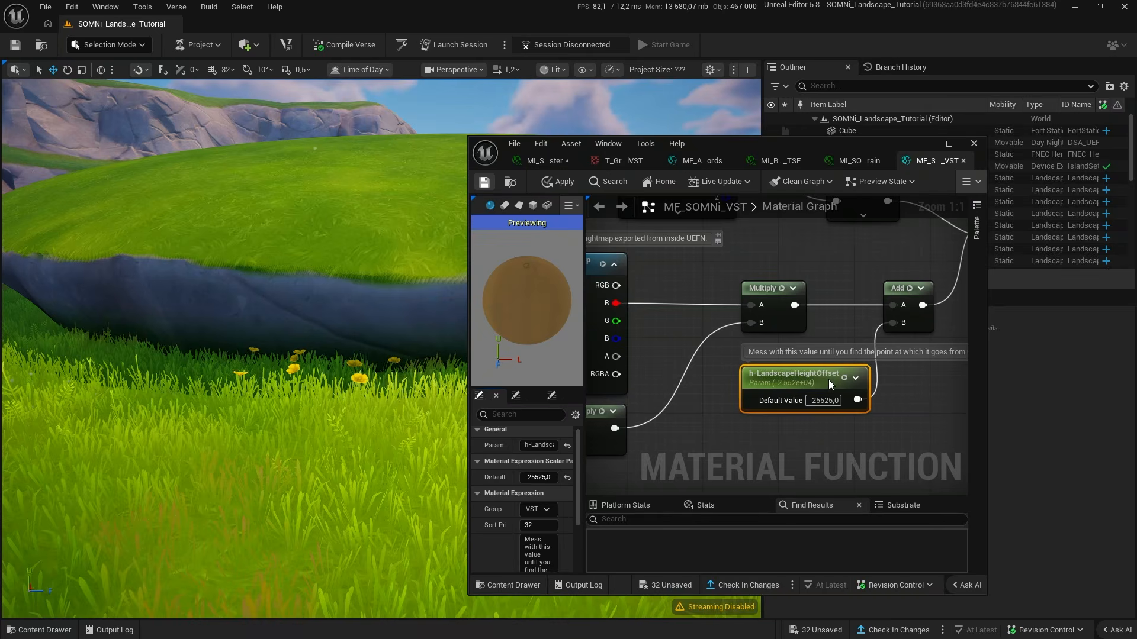
{"action": "left_click", "coordinate": [923, 144]}
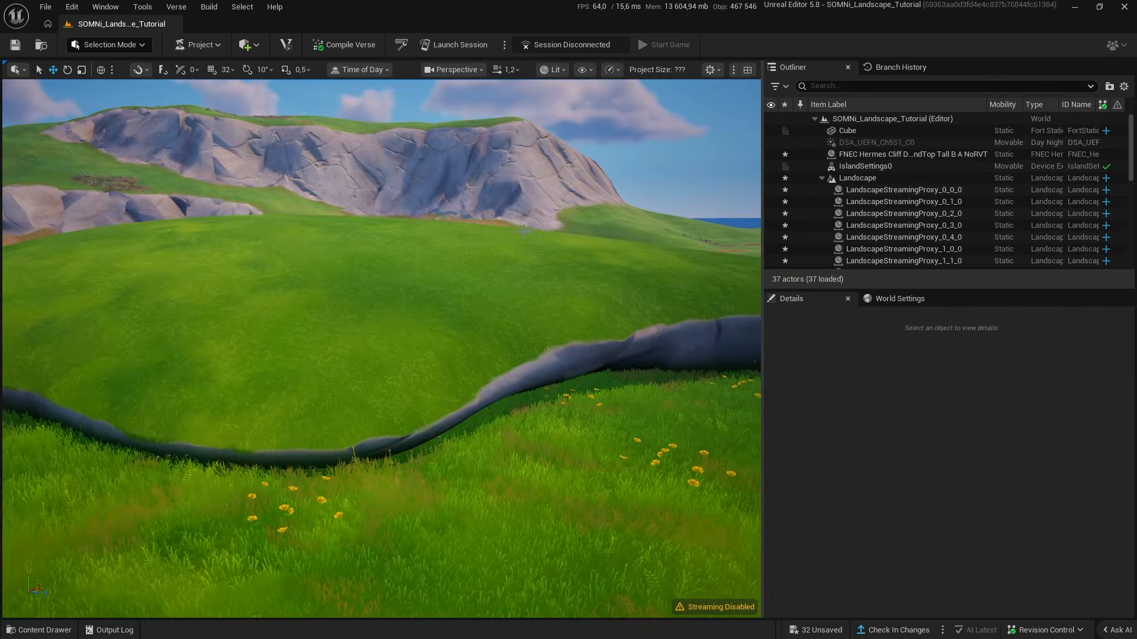
Sink the placed cliff to a height of about 2552 and inspect how its rounded top blends into the meadow.
{"action": "left_click", "coordinate": [513, 239]}
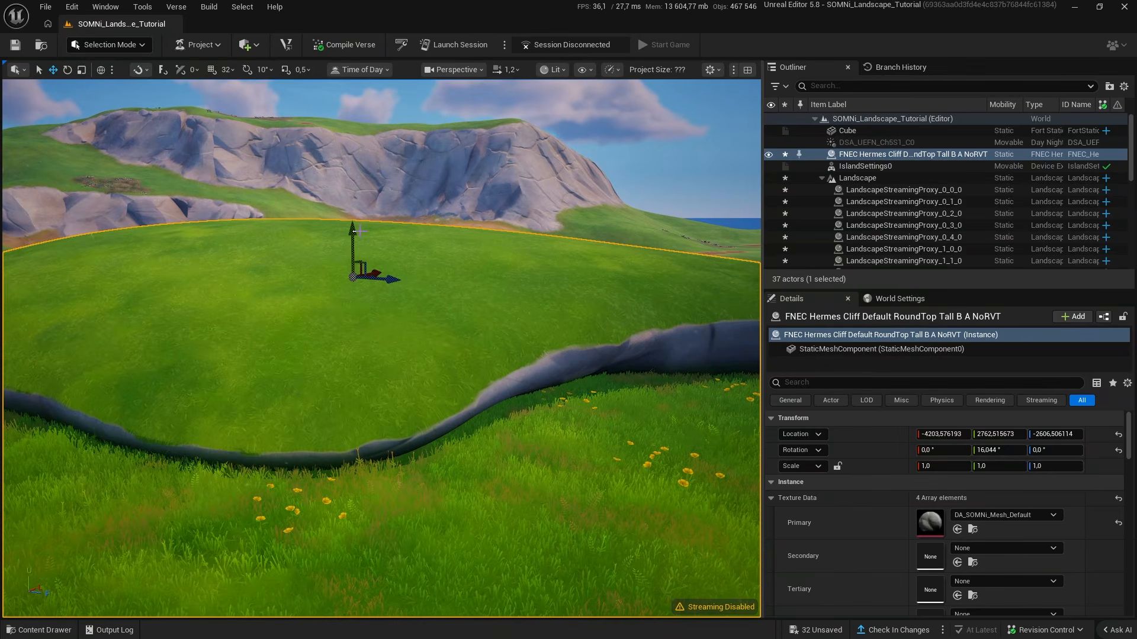
{"action": "mouse_move", "coordinate": [354, 232]}
{"action": "left_mouse_down", "text": "shift"}
{"action": "mouse_move", "coordinate": [354, 248]}
{"action": "mouse_move", "coordinate": [353, 232]}
{"action": "left_mouse_up", "text": "shift"}
{"action": "right_click_drag", "start_coordinate": [353, 231], "coordinate": [427, 249]}
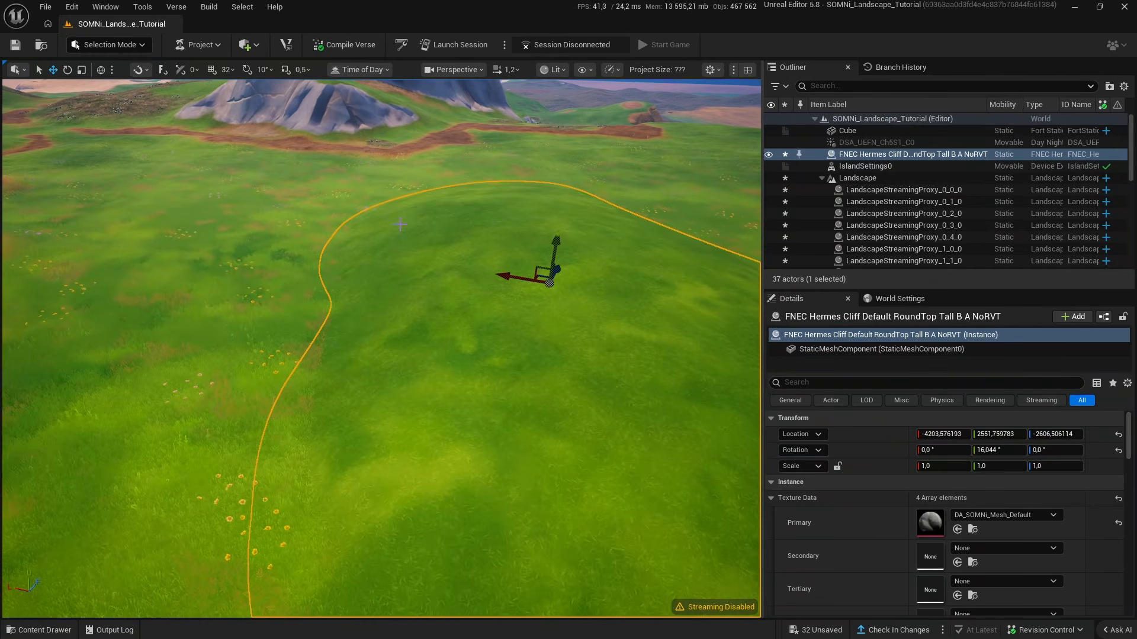
{"action": "key", "text": "Escape"}
{"action": "right_click_drag", "start_coordinate": [400, 225], "coordinate": [400, 249]}
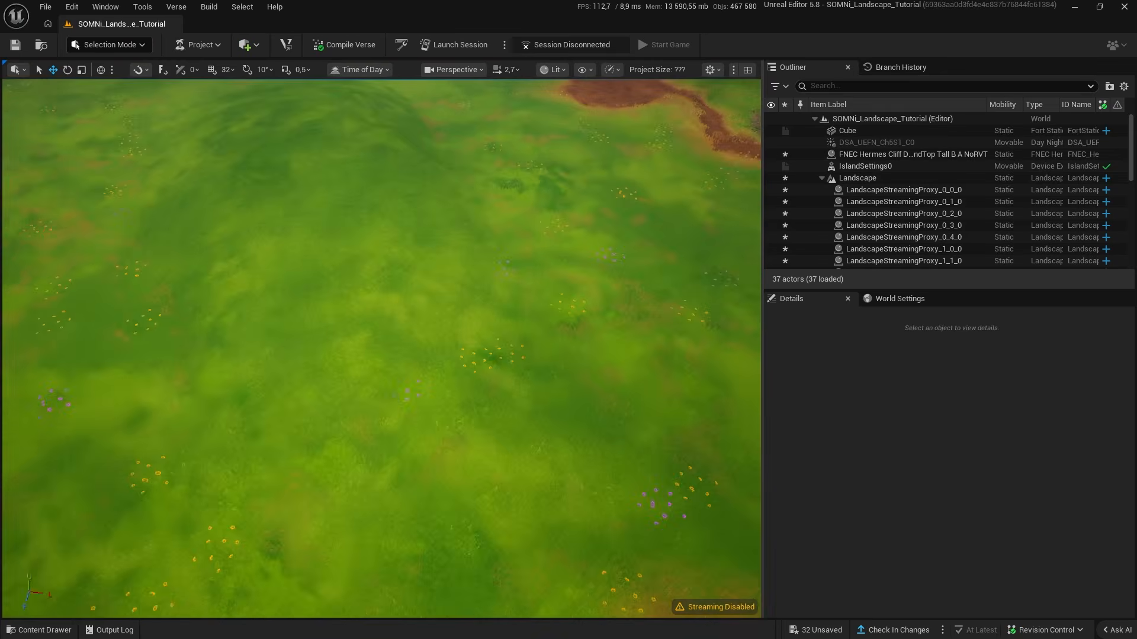
Move the cliff across the dirt and grass patches to check its layer blending, and delete it from the level.
{"action": "double_click", "coordinate": [912, 154]}
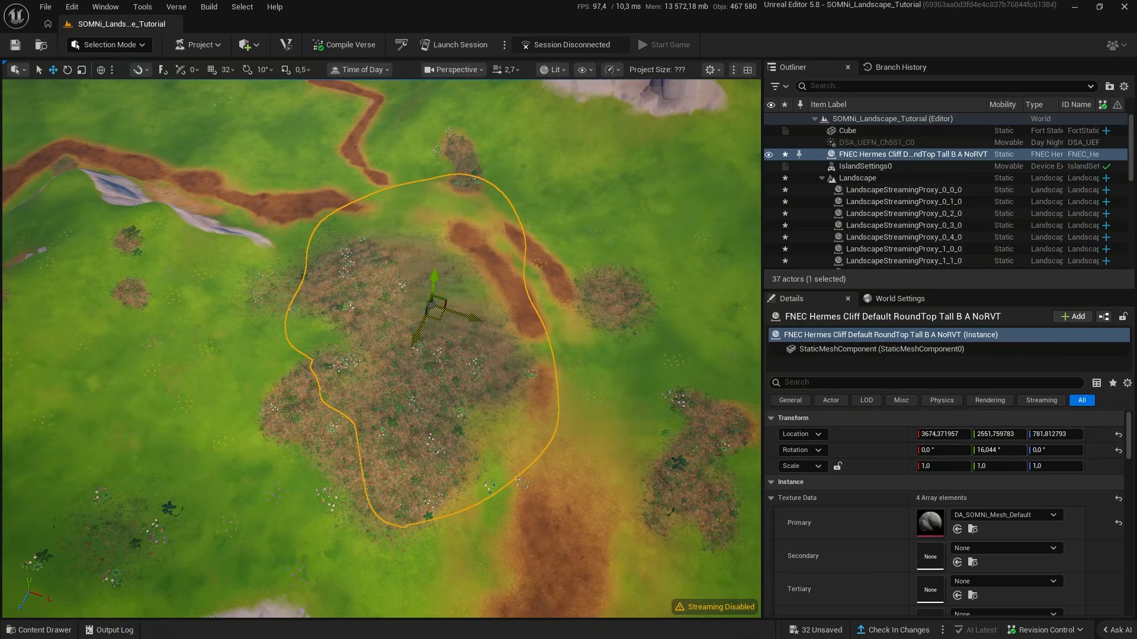
{"action": "left_click_drag", "start_coordinate": [437, 308], "coordinate": [313, 242], "text": "shift"}
{"action": "key", "text": "Delete"}
Examine the whole landscape from above and around the snowy peak to review its terrain layers.
{"action": "right_click_drag", "start_coordinate": [379, 331], "coordinate": [447, 379]}
{"action": "scroll", "coordinate": [331, 237], "scroll_direction": "up", "scroll_amount": 6}
{"action": "scroll", "coordinate": [299, 281], "scroll_direction": "up", "scroll_amount": 8}
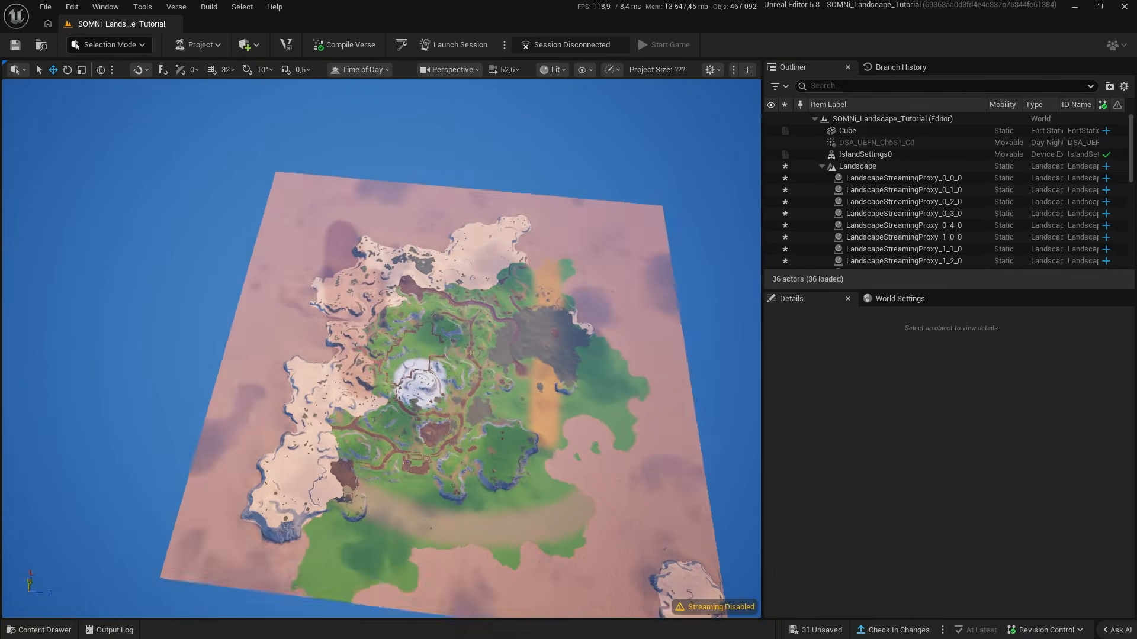
{"action": "right_click_drag", "start_coordinate": [623, 299], "coordinate": [592, 347]}
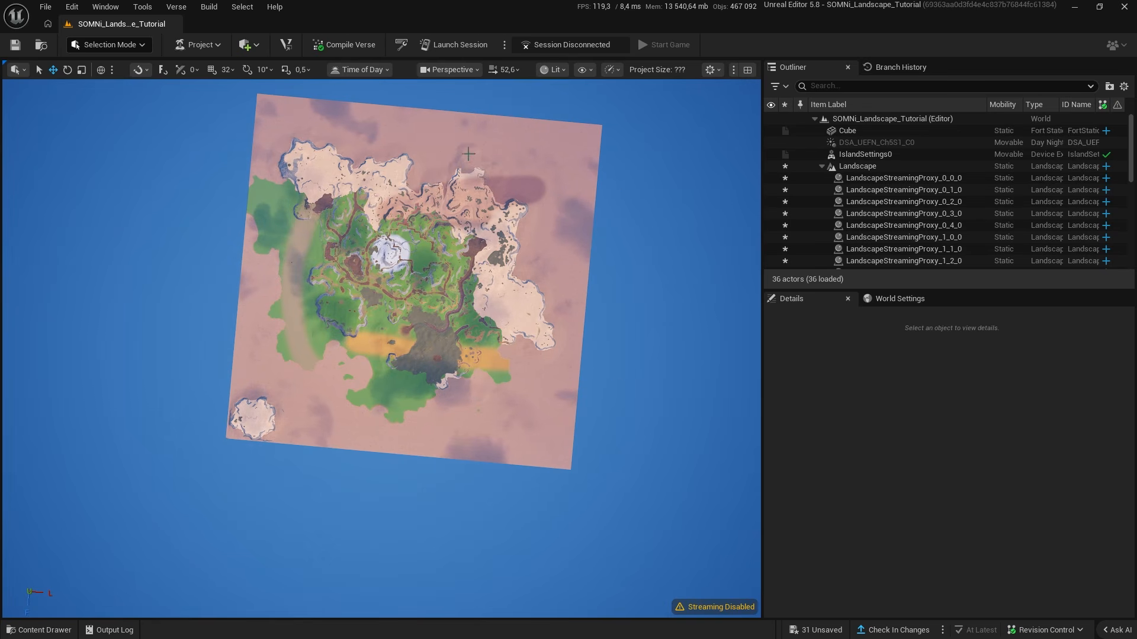
{"action": "right_click_drag", "start_coordinate": [662, 195], "coordinate": [495, 83]}
{"action": "key", "text": "w"}
{"action": "right_click_drag", "start_coordinate": [382, 349], "coordinate": [234, 243]}
{"action": "right_click_drag", "start_coordinate": [614, 338], "coordinate": [415, 394]}
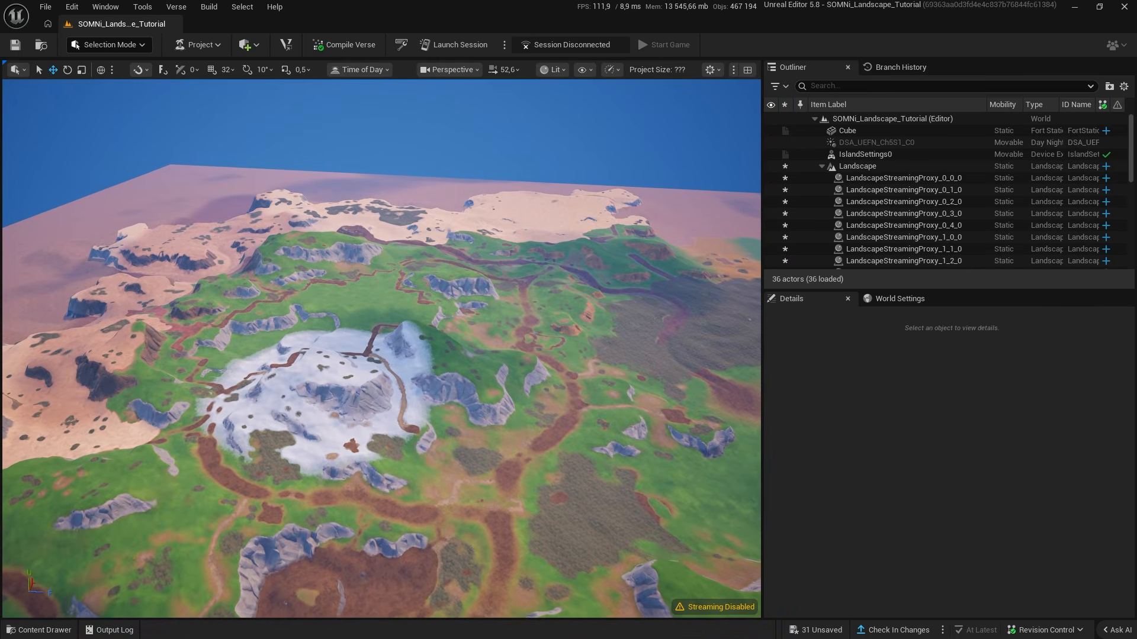